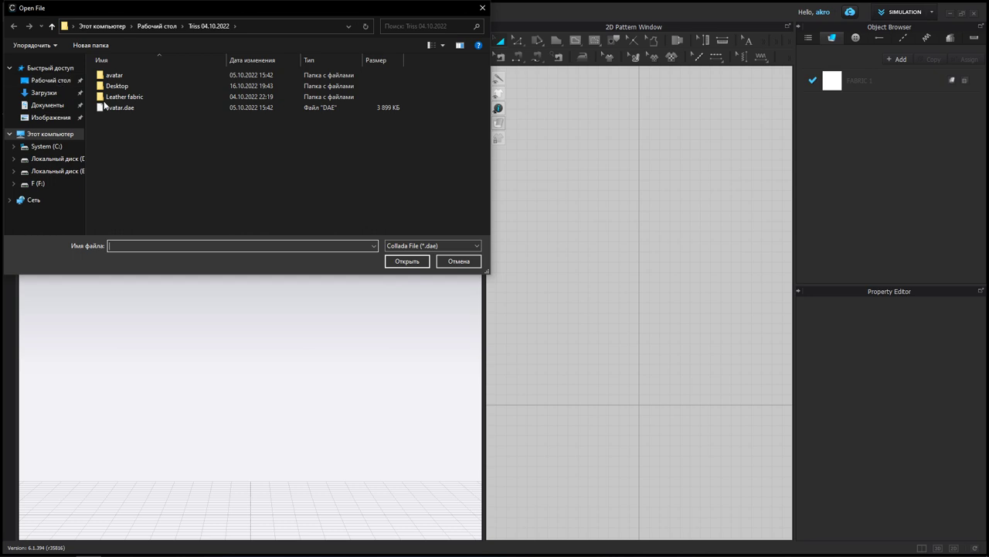
Step: Import avatar.dae through COLLADA as an avatar with auto scale
double_click(116, 107)
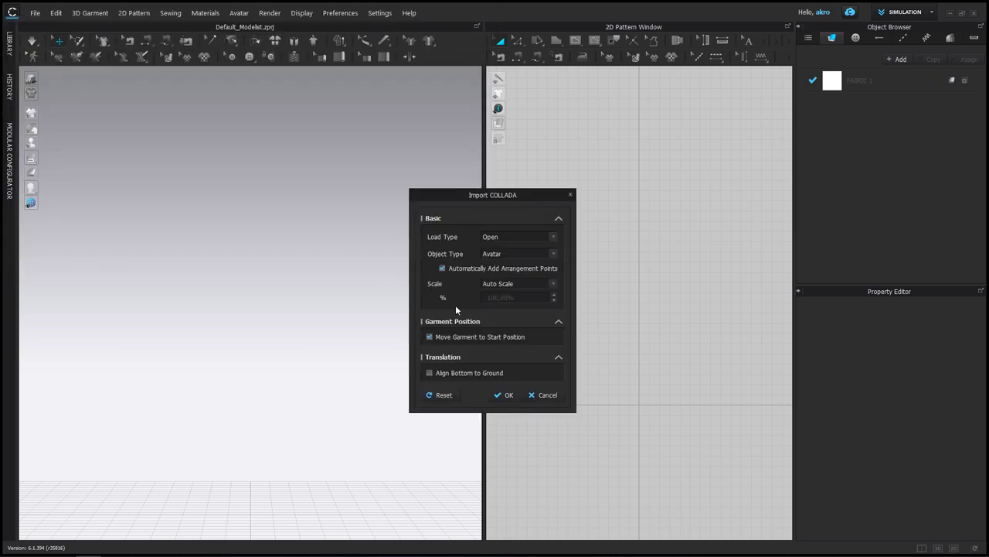
click(496, 393)
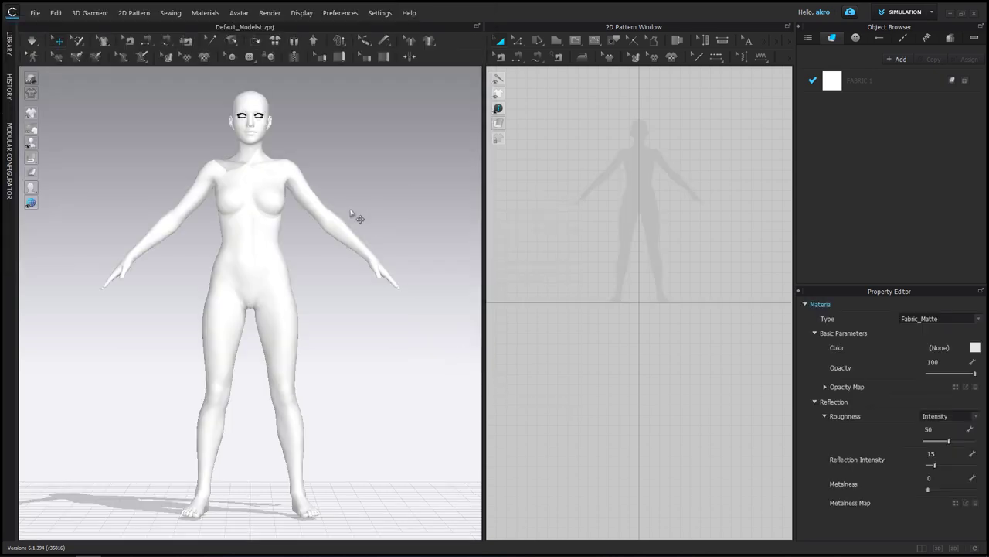
Step: Draw the front bodice outline on the avatar's chest with the 3D Pen
scroll(346, 193, up, 5)
mouse_move(254, 177)
right_down()
mouse_move(298, 232)
mouse_move(275, 229)
right_up()
scroll(276, 210, down, 1)
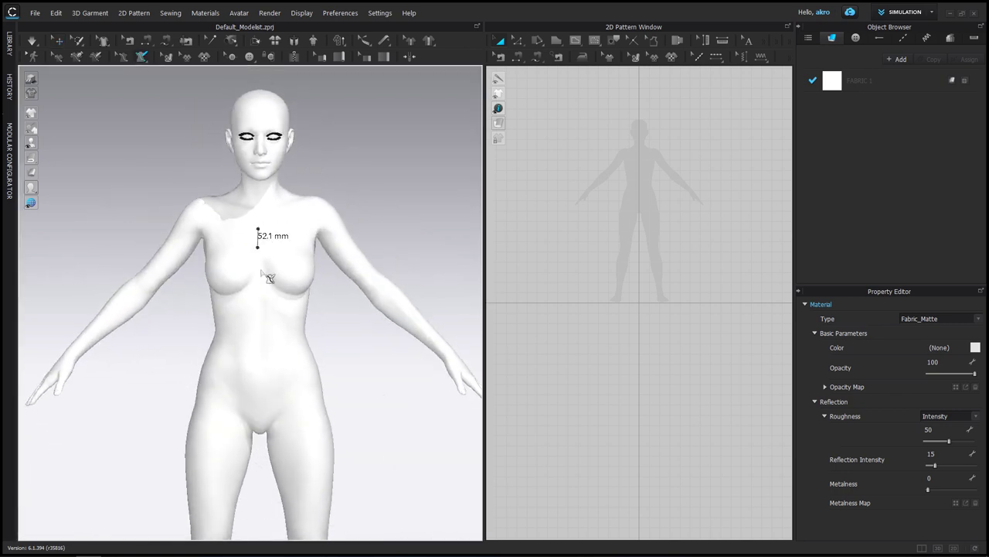
right_drag(265, 305, 247, 303)
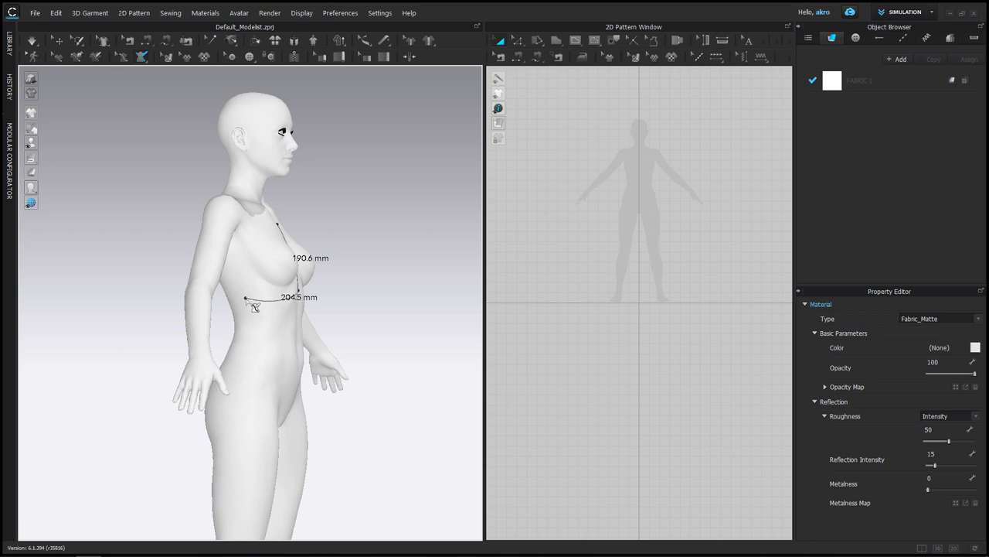
mouse_move(250, 262)
right_down()
mouse_move(214, 269)
mouse_move(231, 264)
right_up()
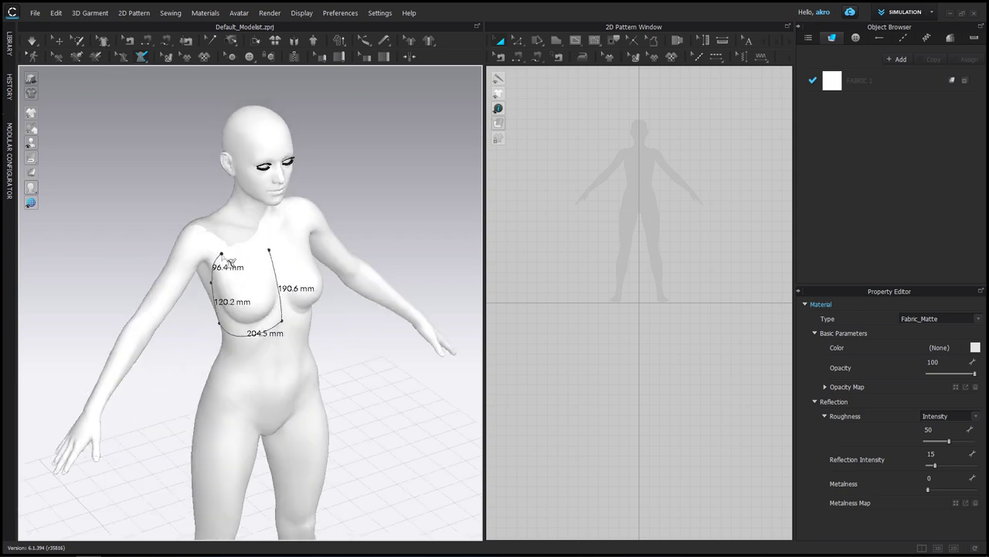
double_click(279, 257)
Step: Draw the back bodice outline across the avatar's back and shoulders, then activate Flatten
mouse_move(327, 214)
right_down()
mouse_move(280, 221)
mouse_move(368, 156)
right_up()
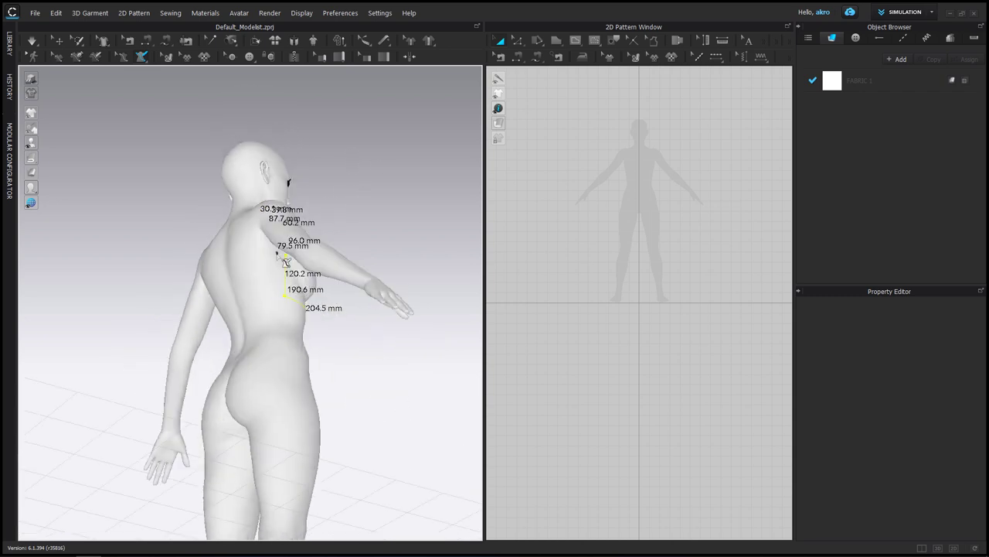
click(278, 296)
right_drag(278, 296, 265, 300)
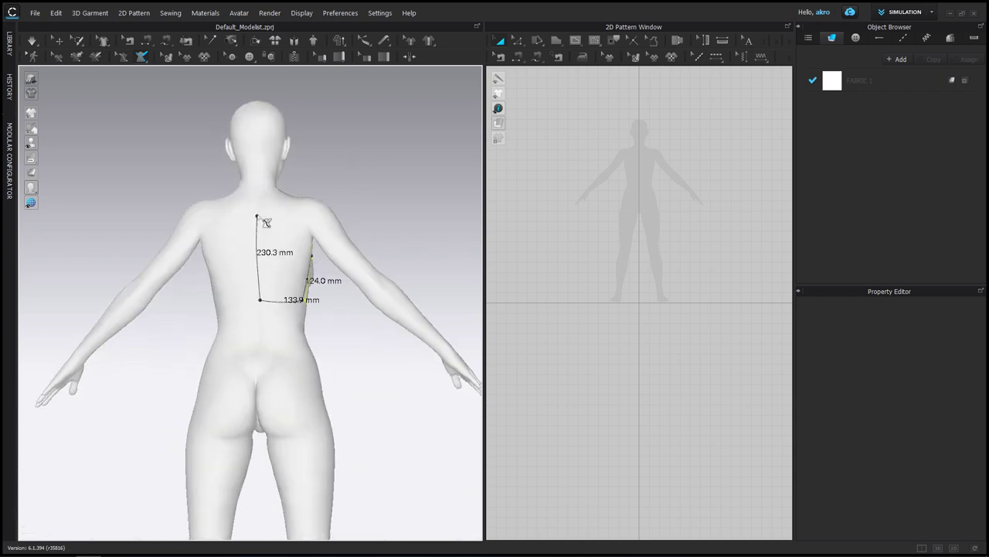
right_drag(266, 224, 239, 280)
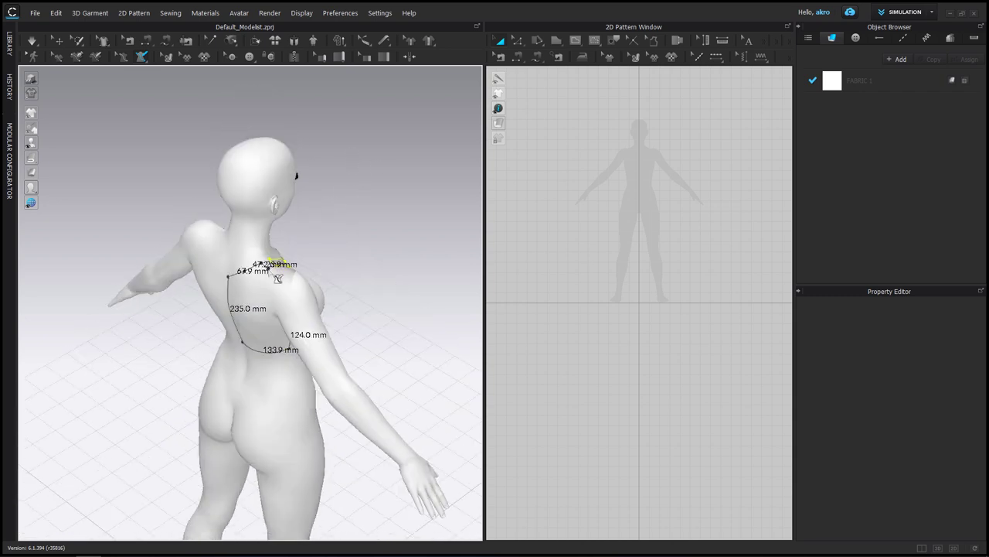
right_drag(274, 323, 281, 261)
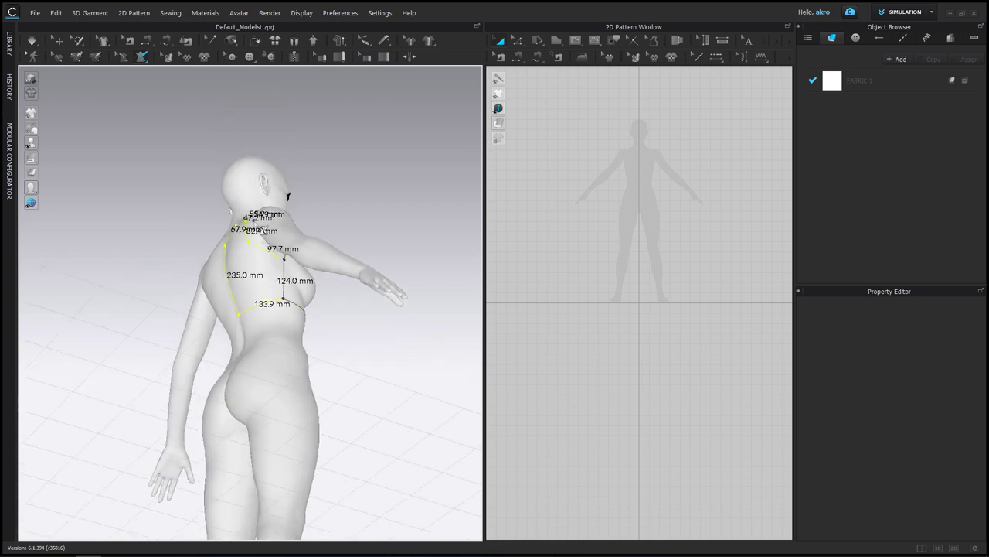
right_drag(288, 197, 284, 271)
click(144, 55)
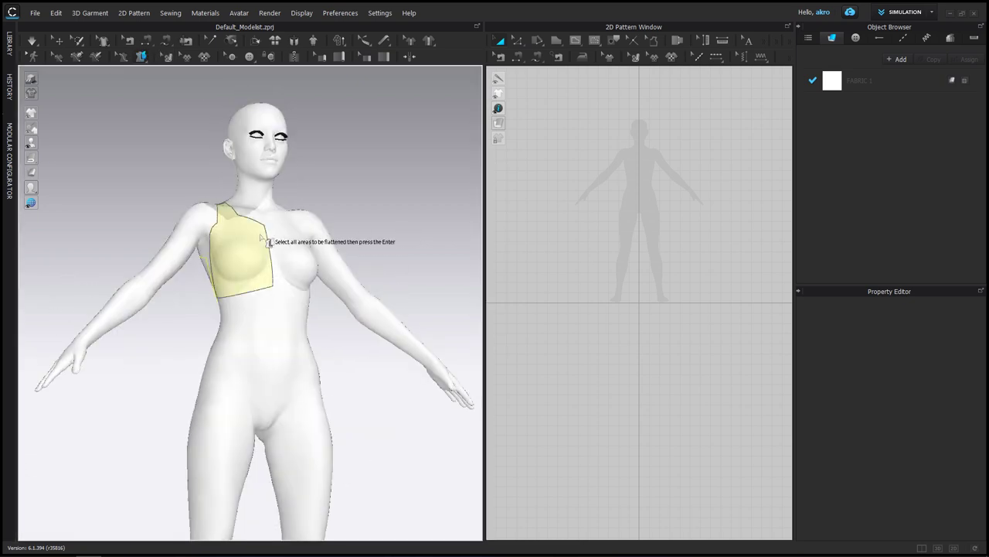
Step: Flatten the outlined front chest and back areas into bodice pattern pieces
click(232, 248)
right_drag(231, 248, 228, 164)
key(Return)
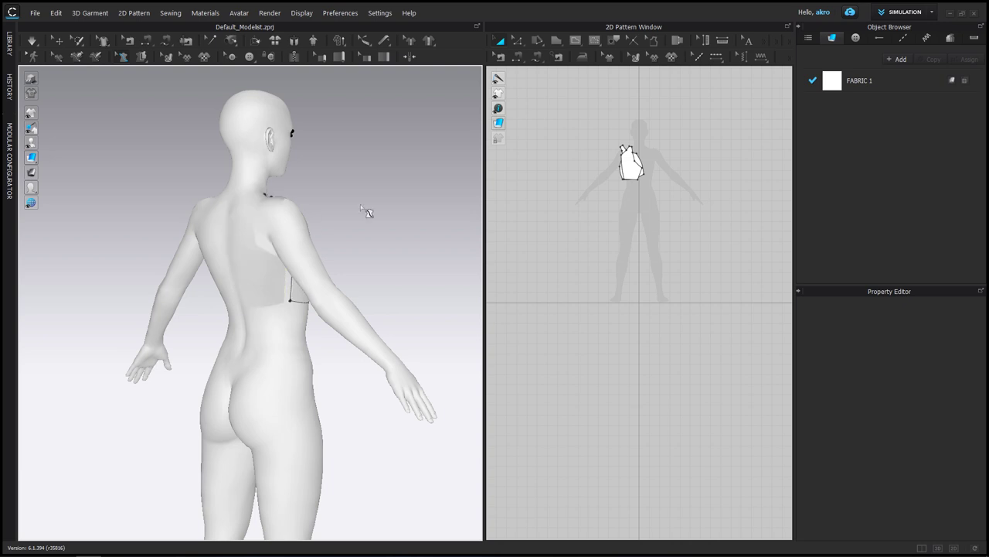
right_drag(360, 205, 327, 190)
scroll(649, 193, up, 3)
Step: Copy the flattened piece and mirror-paste it beside the original
click(650, 193)
key(ctrl+c)
key(ctrl+r)
click(707, 198)
key(2)
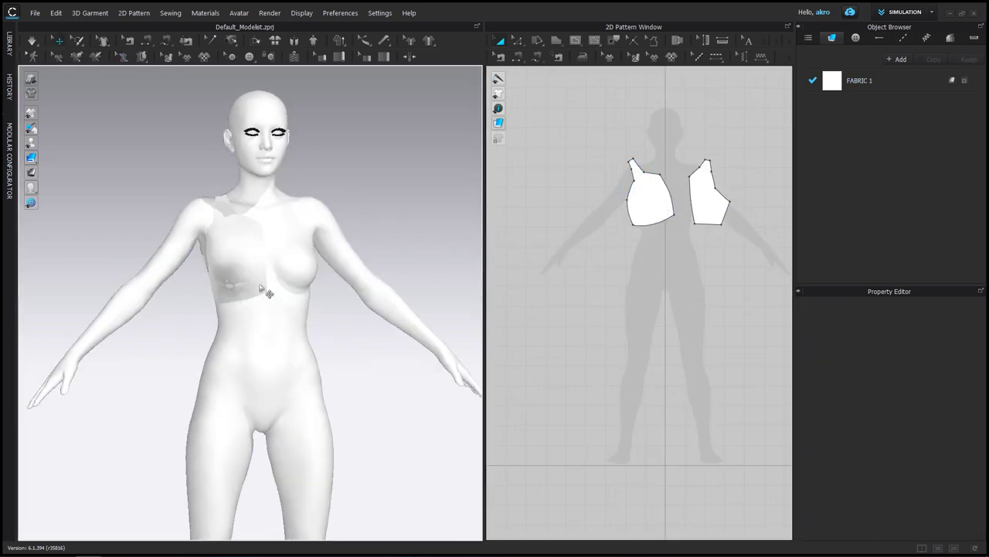
Step: Straighten the front piece by deleting curve points along its left and bottom edges
click(265, 293)
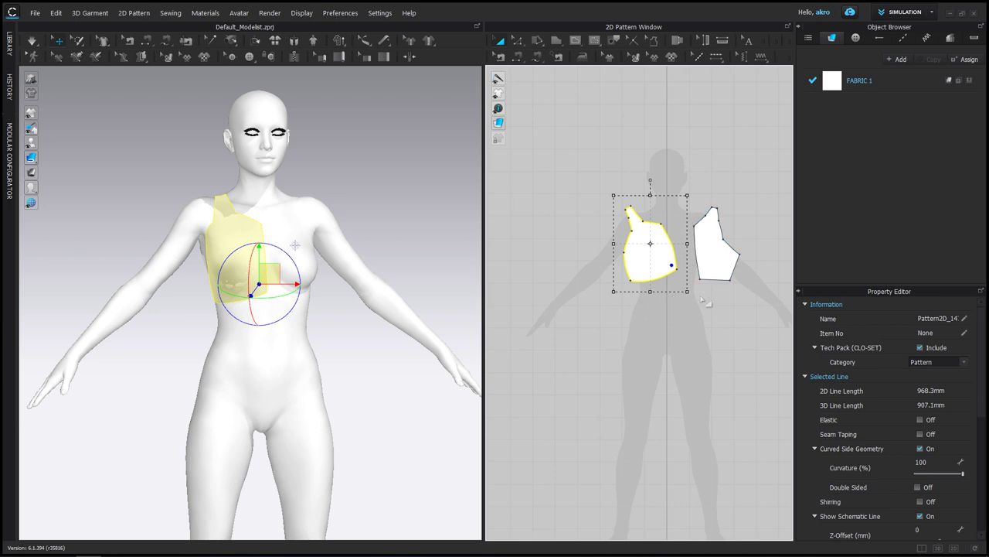
scroll(687, 292, up, 2)
scroll(623, 196, up, 2)
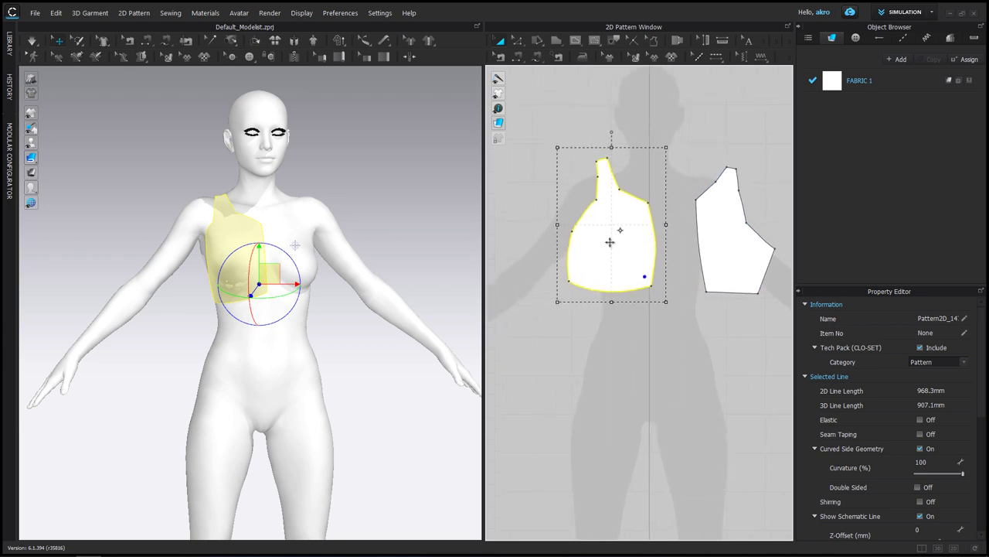
click(518, 40)
click(535, 91)
key(Delete)
drag(584, 151, 600, 165)
drag(623, 299, 541, 335)
key(Delete)
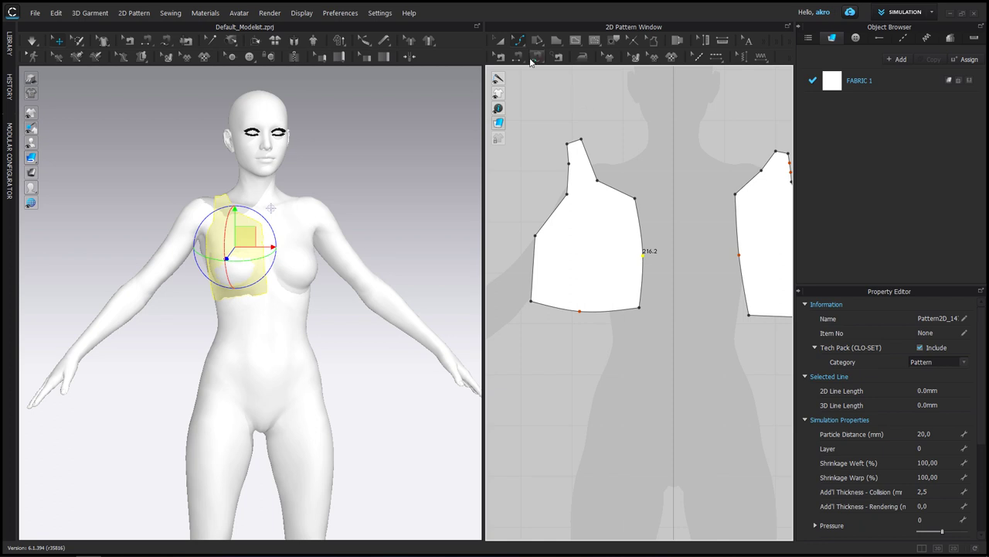
Step: Place a mirrored copy of the straightened front piece beside it
key(a)
key(Return)
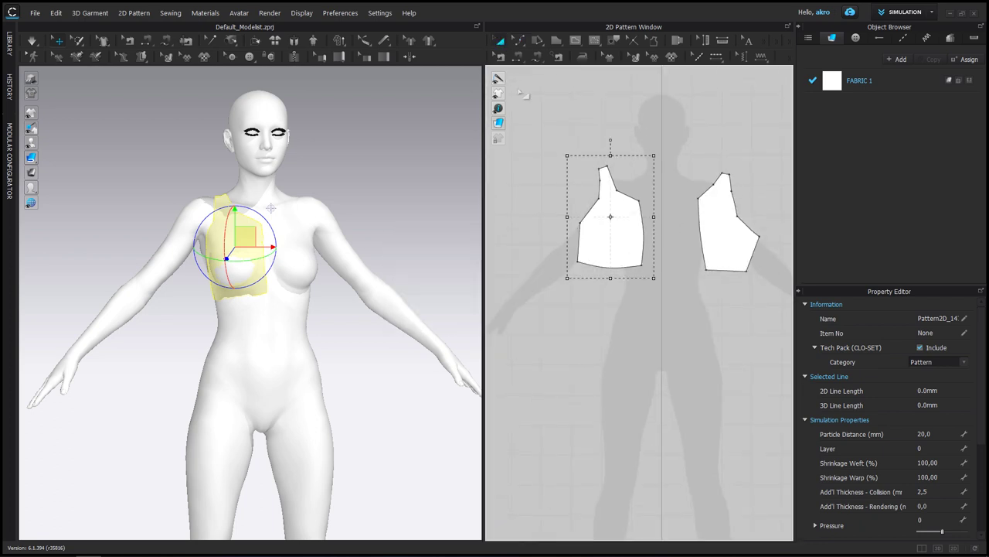
drag(611, 227, 534, 227)
click(608, 222)
click(533, 92)
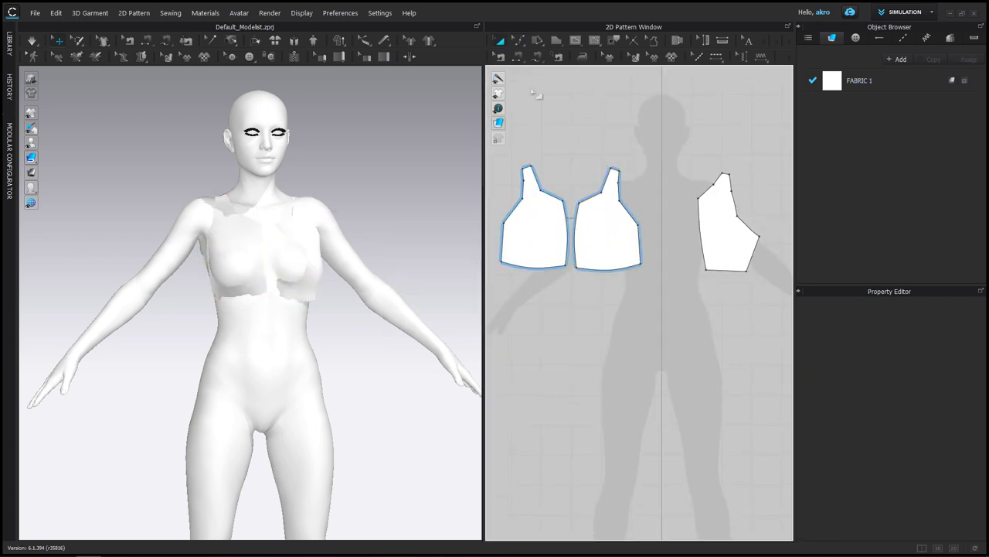
Step: Bend the back piece's upper-right edge inward into an armhole curve using Transform Point/Segment
key(a)
scroll(530, 283, up, 5)
scroll(637, 309, down, 6)
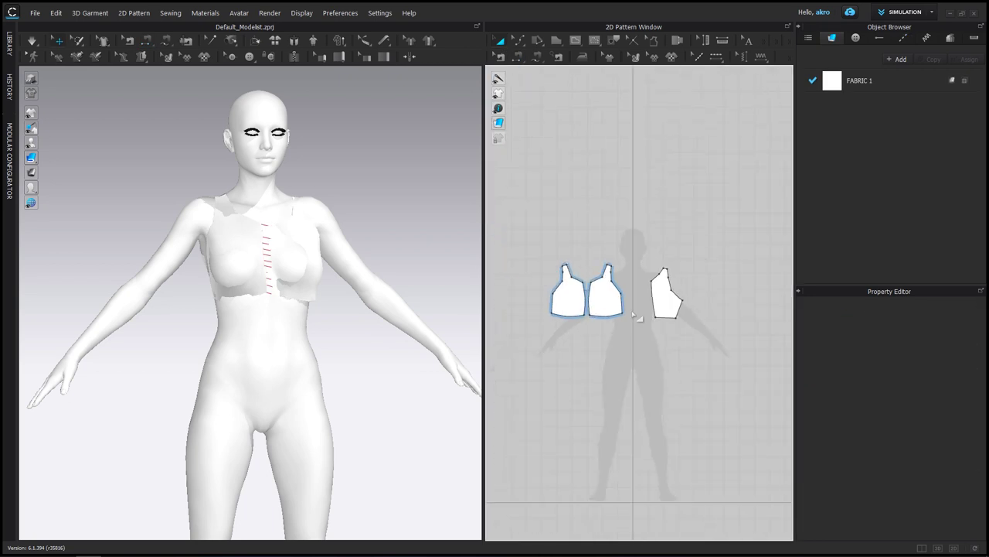
scroll(678, 274, up, 3)
click(679, 274)
scroll(679, 274, down, 2)
scroll(657, 271, up, 6)
click(518, 40)
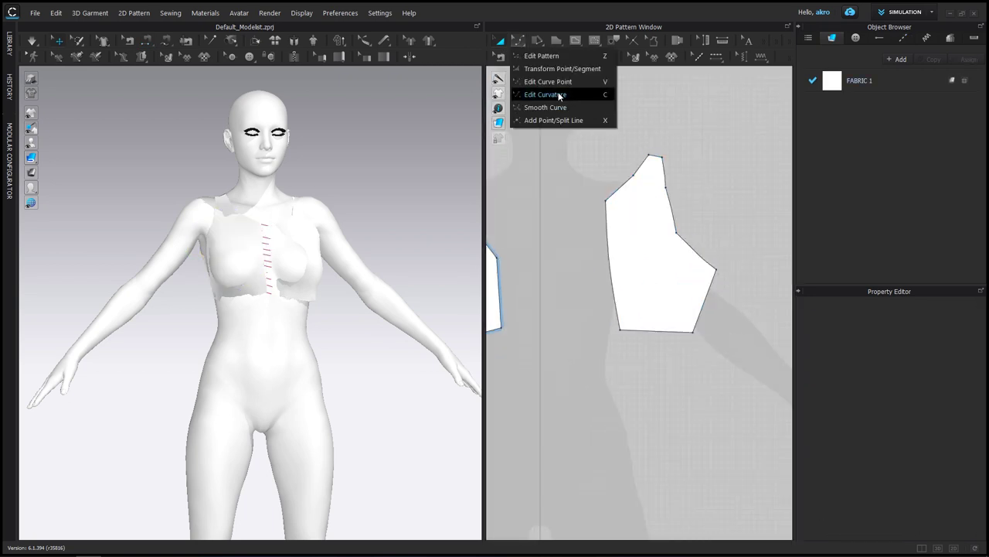
click(562, 68)
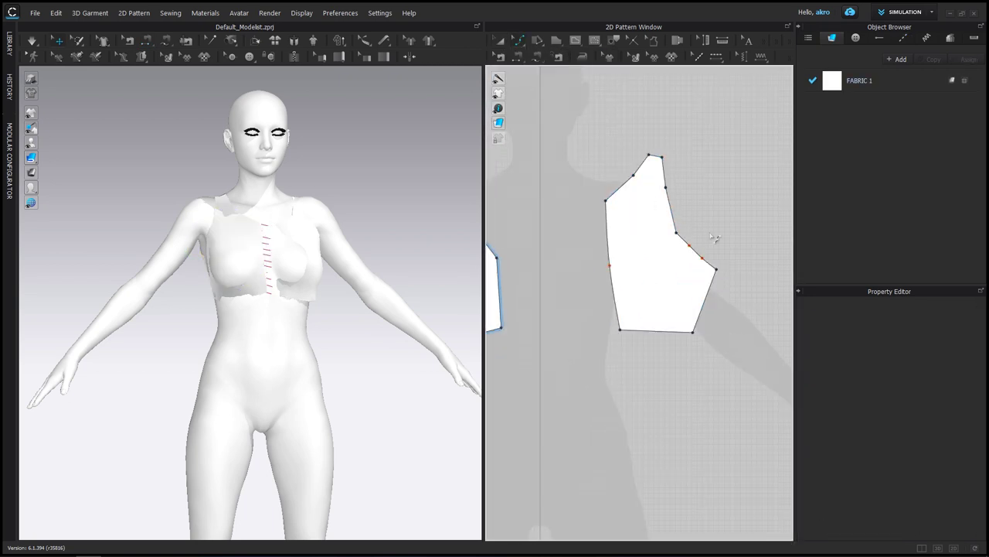
click(611, 264)
scroll(646, 249, down, 1)
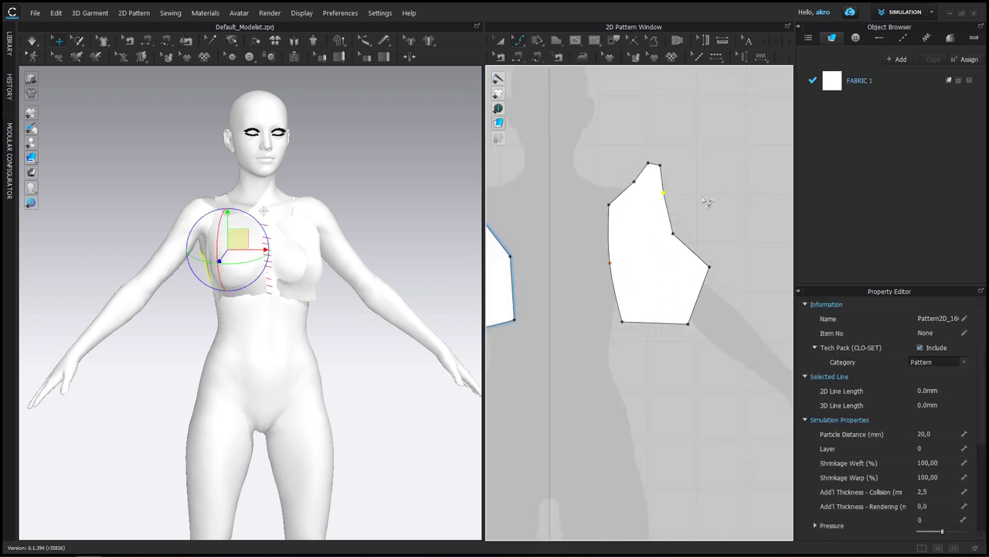
drag(663, 192, 671, 238)
Step: Round off the shoulder corner into a smooth curve point
click(630, 194)
scroll(629, 265, down, 2)
scroll(662, 254, up, 2)
click(663, 254)
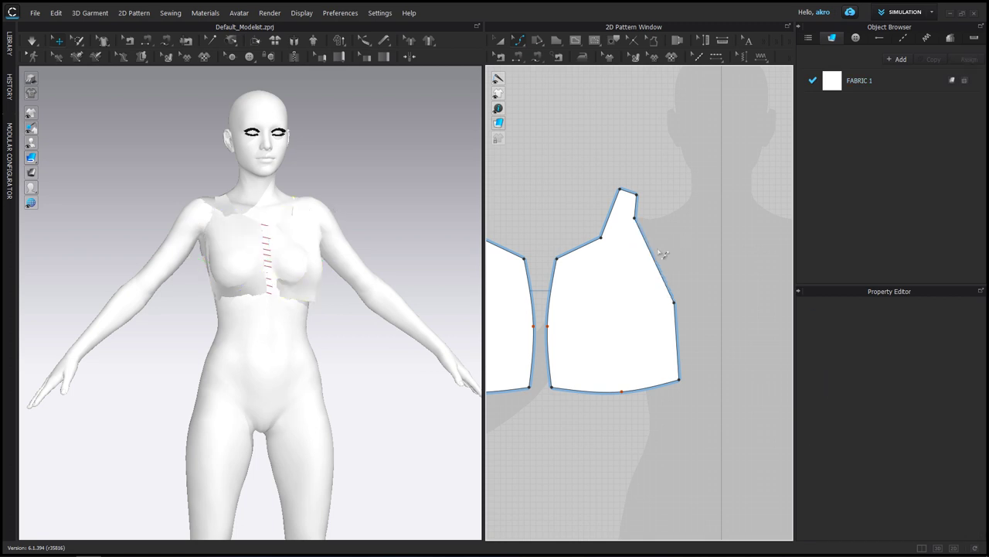
click(655, 242)
click(600, 237)
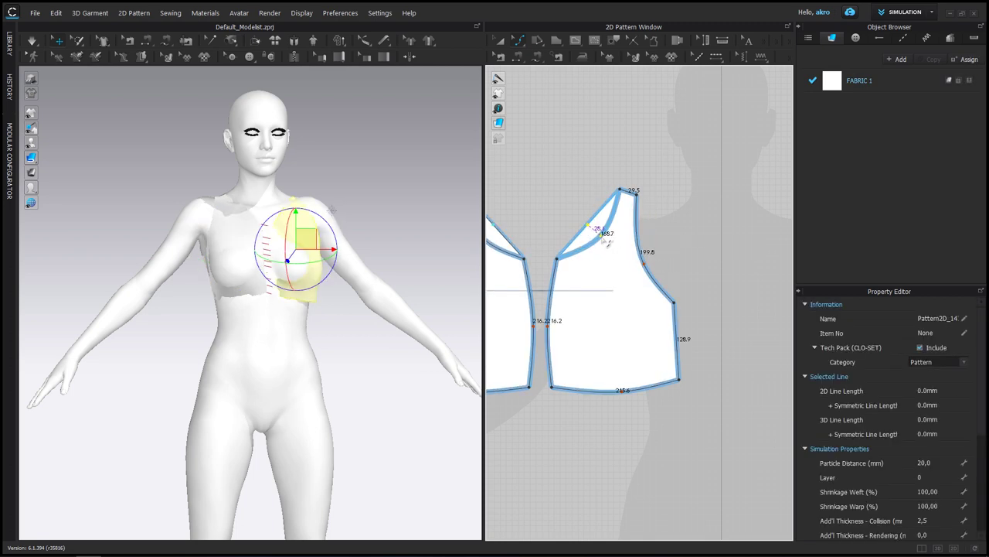
Step: Mirror-paste the back piece beside the original to make the second back
scroll(602, 286, up, 2)
scroll(647, 289, down, 3)
scroll(631, 279, down, 2)
click(711, 261)
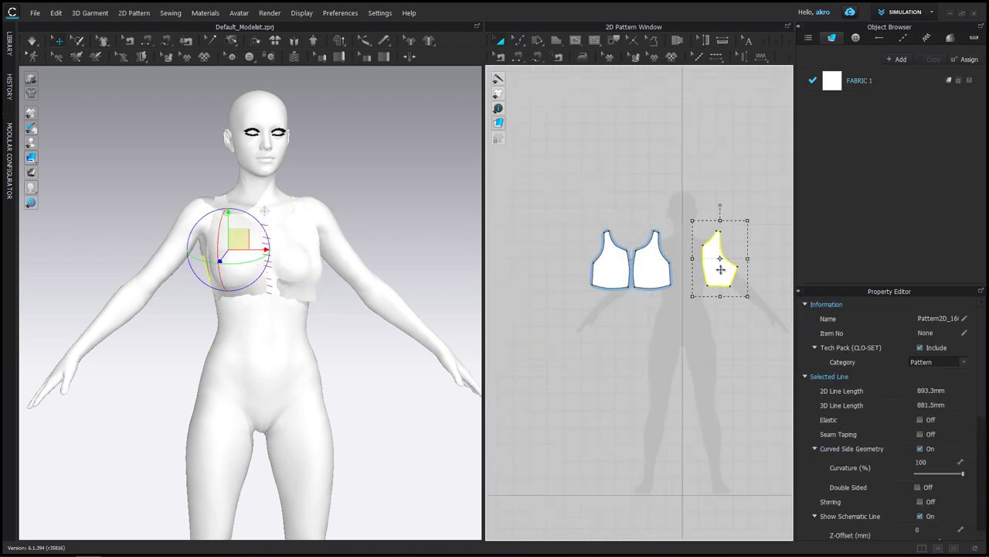
key(8)
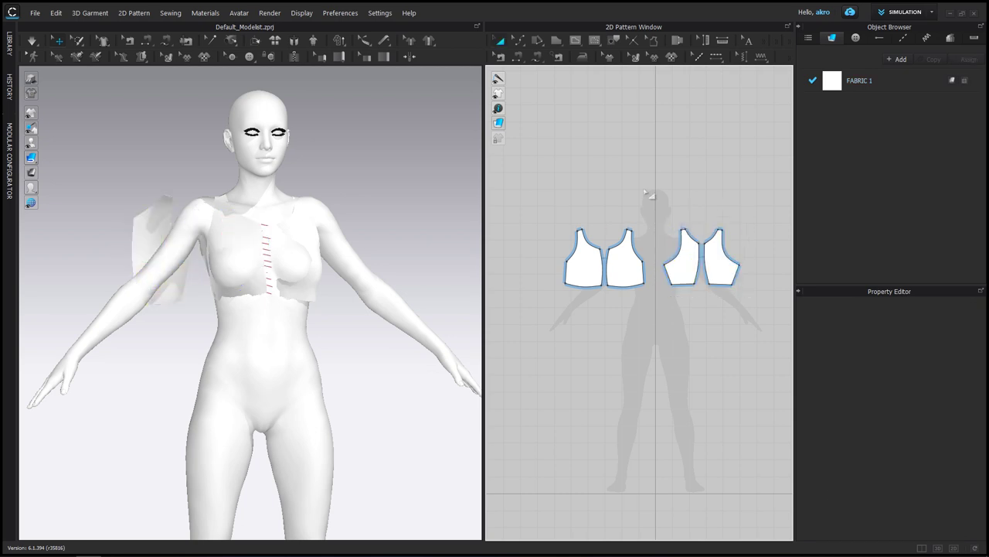
click(681, 256)
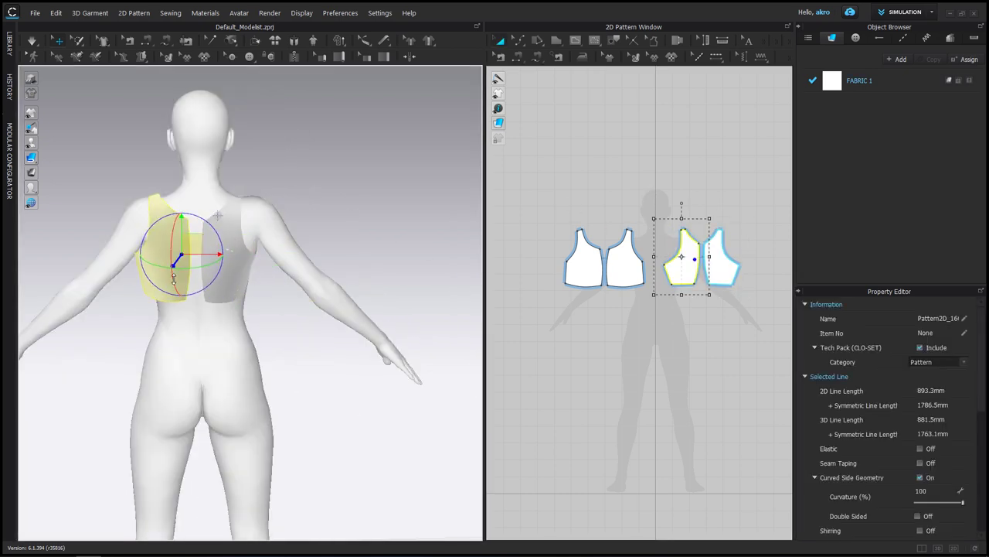
Step: Sew the two centre-back edges together with Segment Sewing
scroll(746, 276, up, 3)
click(747, 276)
click(676, 246)
scroll(676, 246, down, 2)
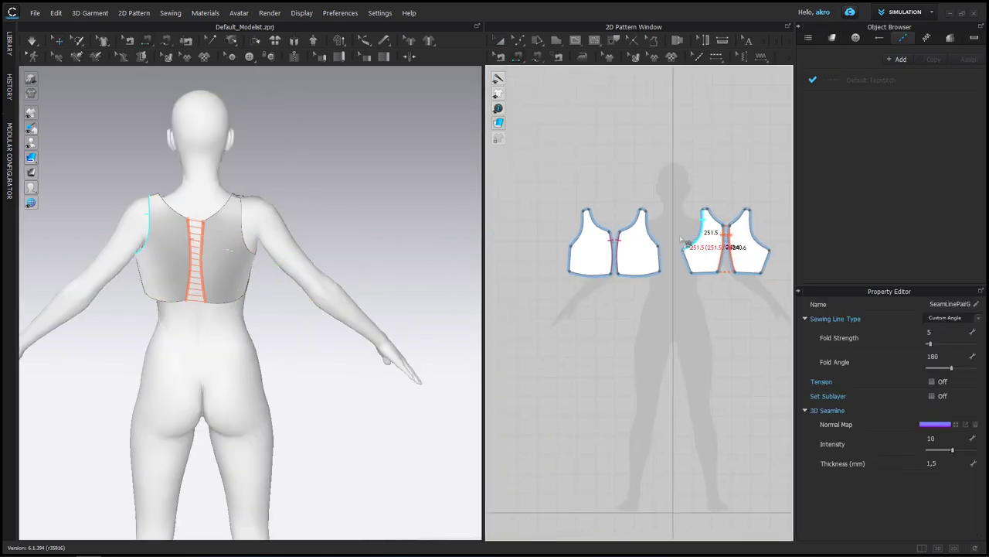
scroll(688, 255, up, 1)
click(688, 255)
key(Escape)
key(2)
Step: Sew the front and back side edges and shoulder lines together
right_drag(110, 192, 297, 191)
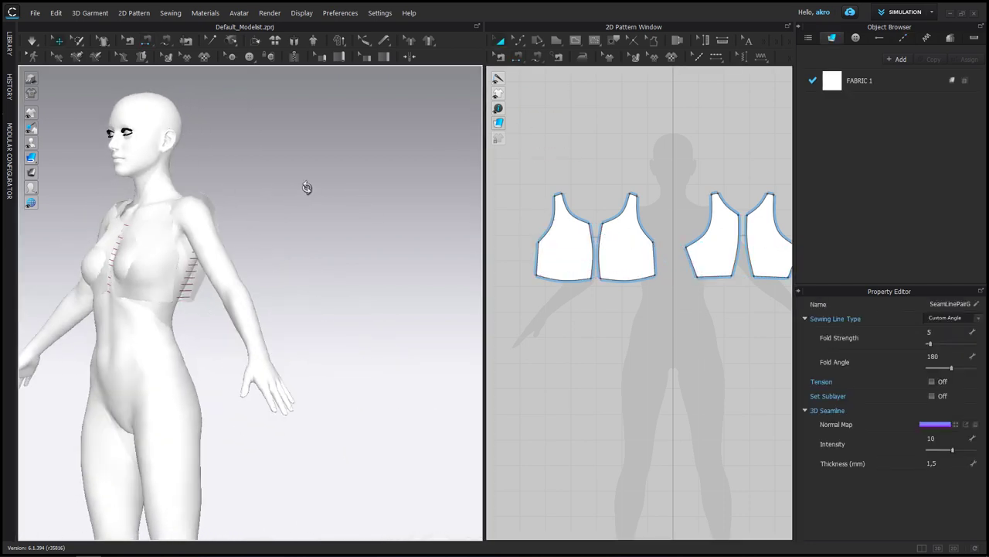
scroll(590, 208, down, 1)
click(558, 251)
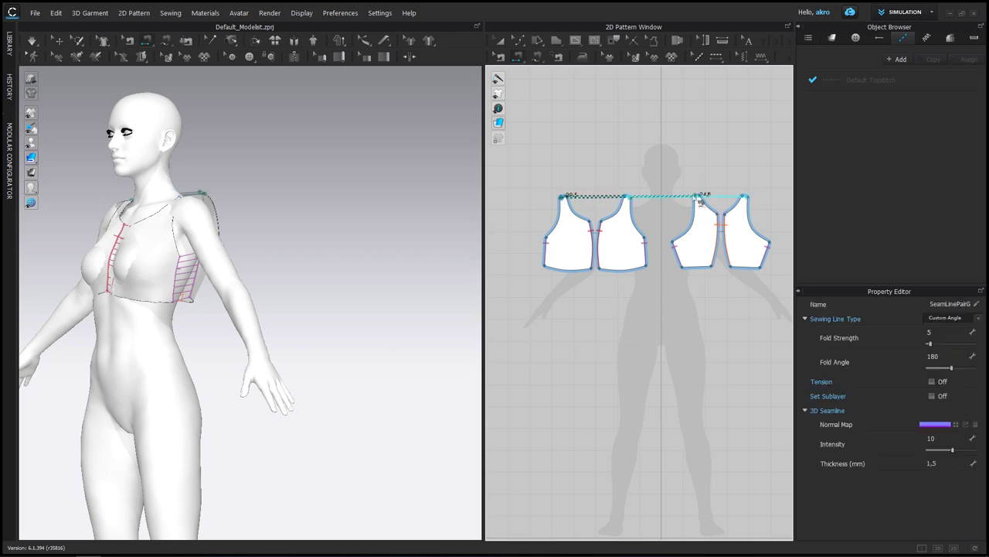
scroll(552, 194, up, 1)
scroll(708, 205, down, 2)
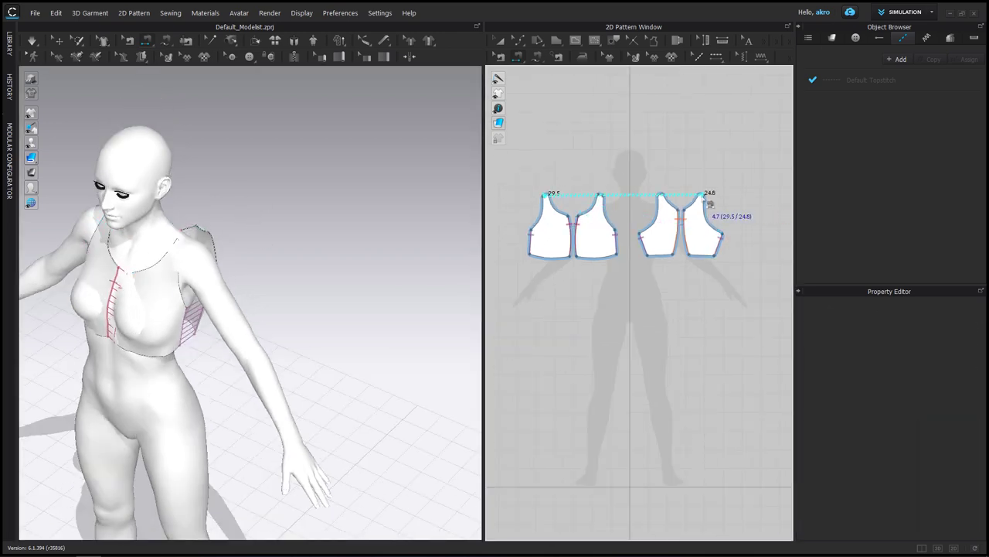
click(710, 204)
Step: Orbit to the front to check the sewn fitted top
key(q)
click(204, 274)
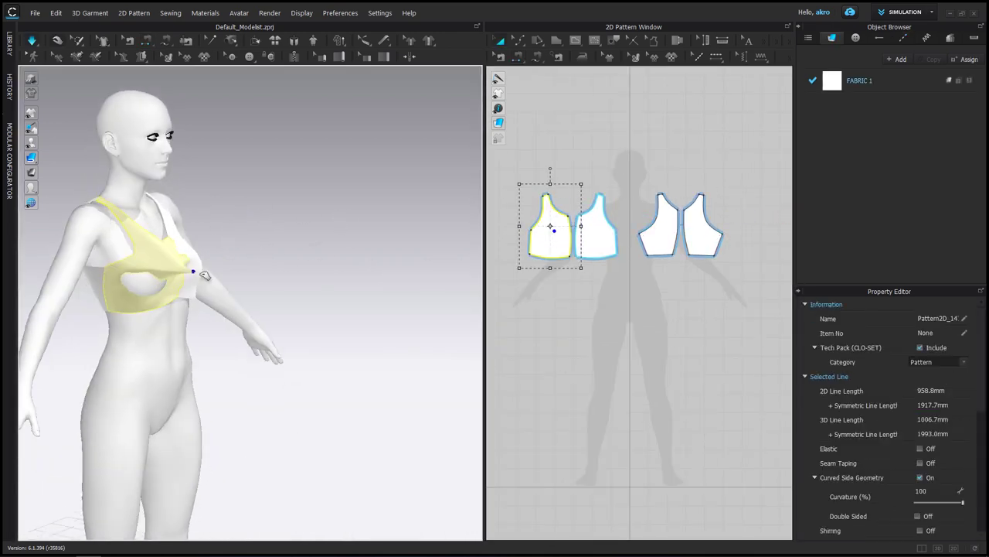
right_drag(205, 274, 147, 260)
click(360, 243)
scroll(276, 265, up, 3)
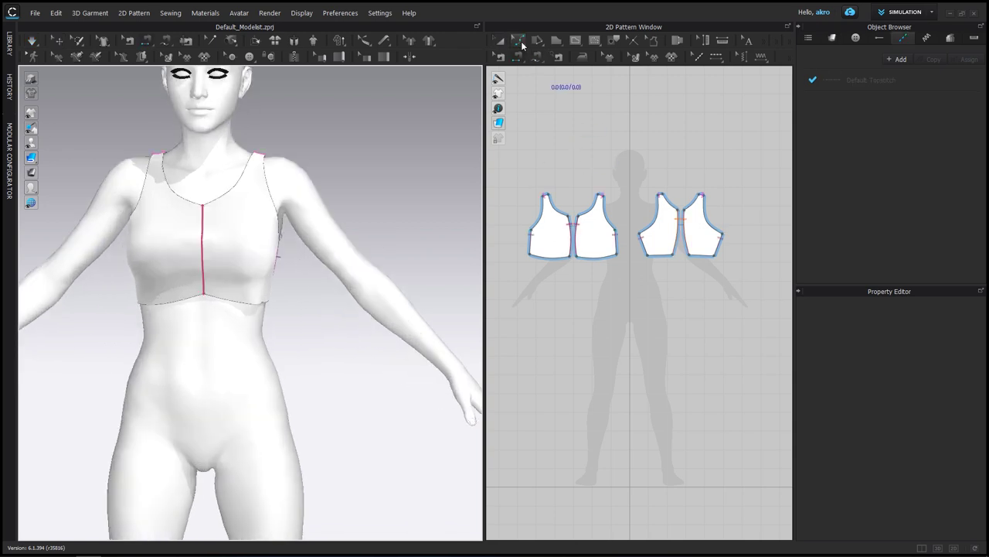
Step: Try point-editing modes and select the left front bodice piece
click(518, 40)
scroll(549, 232, up, 3)
click(518, 40)
click(545, 95)
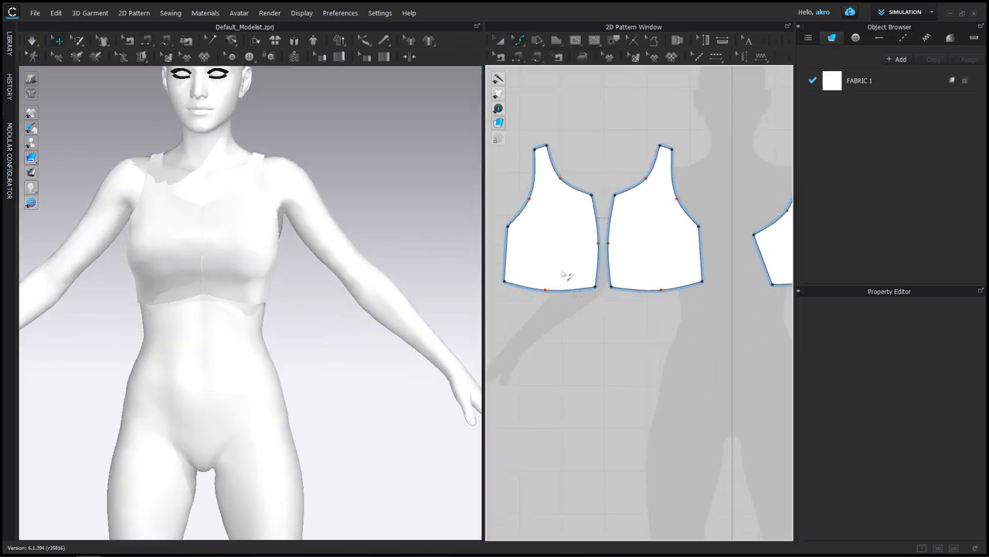
scroll(566, 275, up, 2)
scroll(537, 314, down, 5)
scroll(541, 255, up, 1)
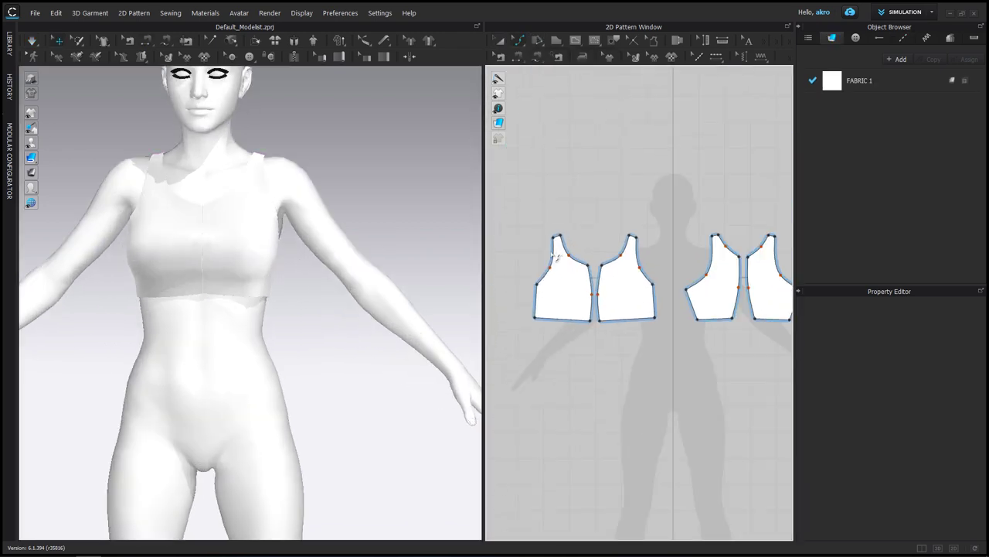
scroll(555, 259, up, 2)
click(518, 40)
click(541, 55)
click(574, 309)
scroll(618, 309, down, 1)
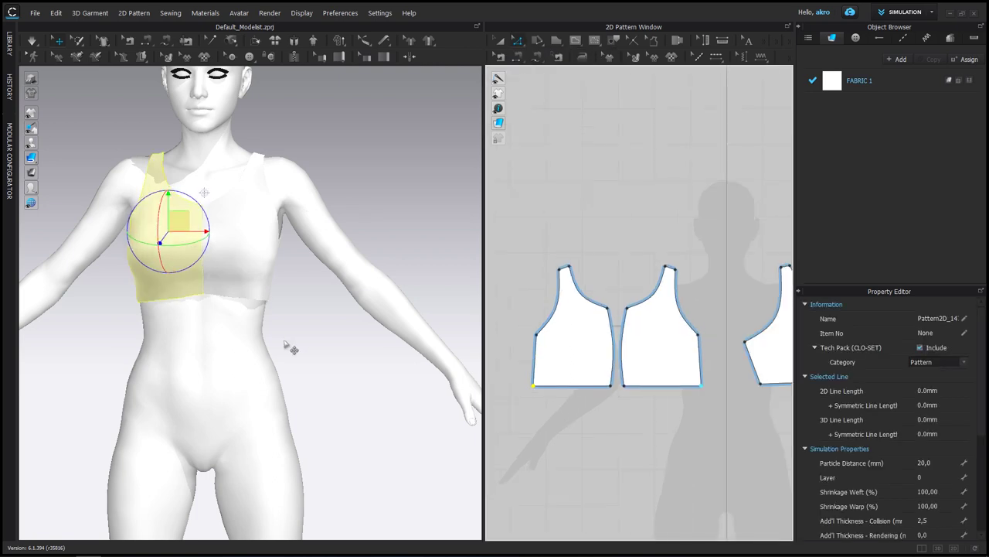
Step: Drag the back bodice pieces' bottom line into a curve with Edit Curve Point
right_drag(286, 344, 172, 327)
scroll(593, 344, down, 2)
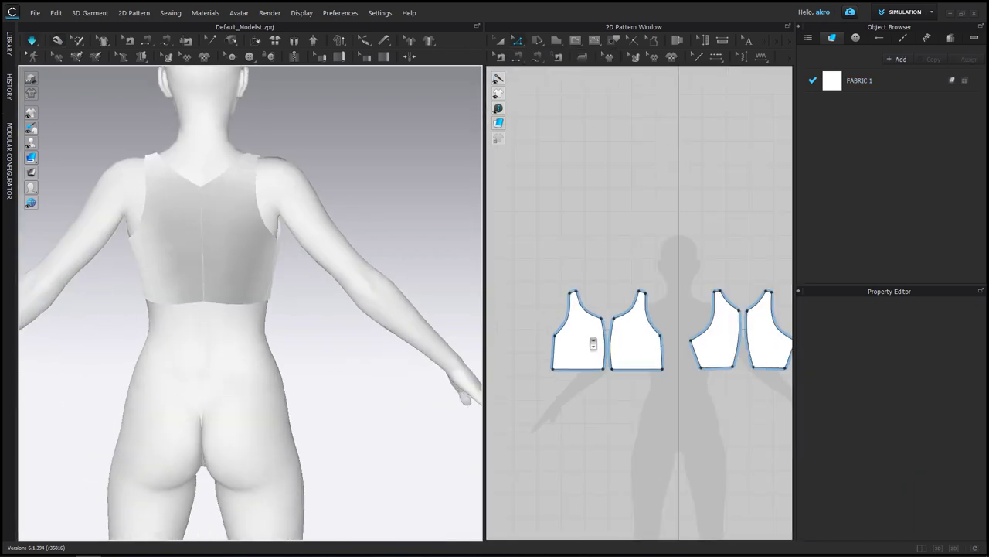
scroll(593, 344, up, 4)
click(517, 43)
click(572, 71)
click(613, 363)
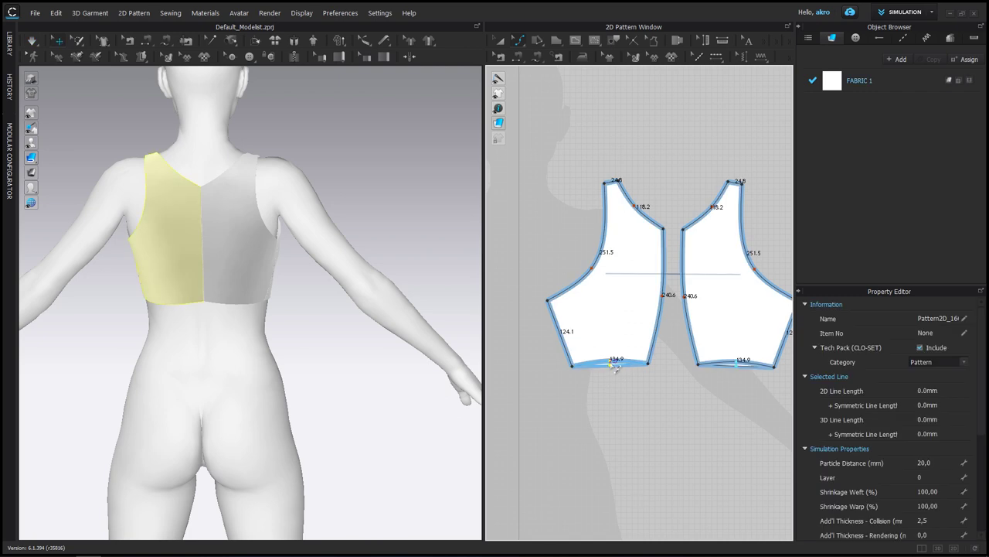
right_drag(363, 232, 320, 225)
scroll(585, 277, up, 2)
click(586, 277)
Step: Orbit from side to full-body front to check the bodice fit
mouse_move(353, 239)
right_down()
mouse_move(433, 325)
mouse_move(224, 316)
right_up()
click(224, 315)
click(143, 290)
mouse_move(143, 289)
right_down()
mouse_move(237, 170)
mouse_move(430, 176)
right_up()
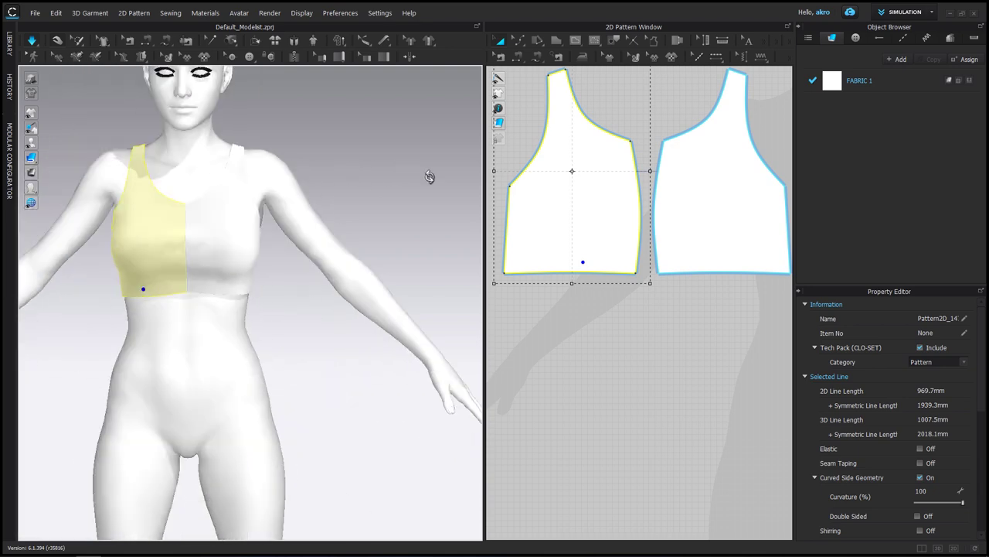
key(2)
click(361, 194)
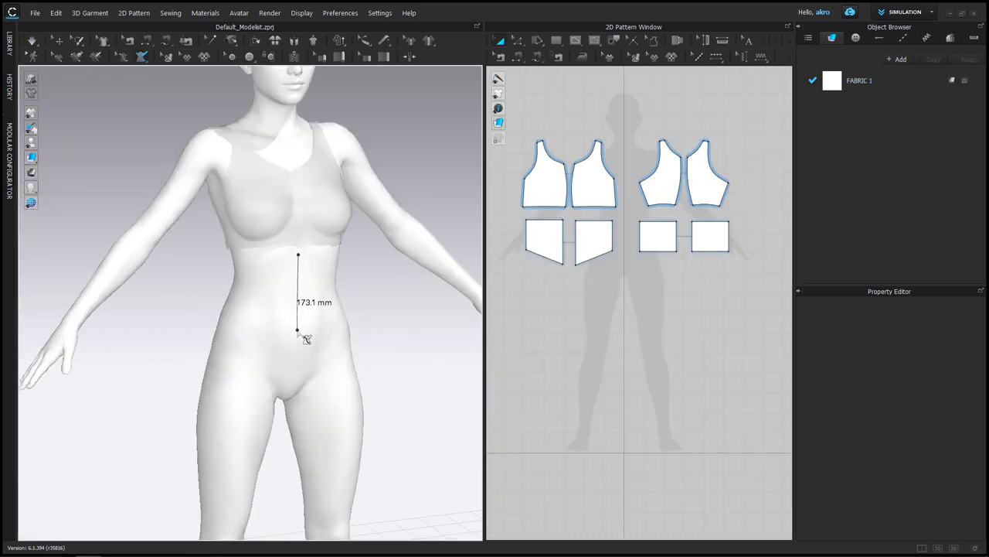
Step: Outline a band around the avatar's waist with the 3D Pen
click(228, 338)
mouse_move(238, 328)
right_down()
mouse_move(329, 337)
mouse_move(325, 327)
right_up()
click(331, 265)
right_drag(330, 265, 312, 266)
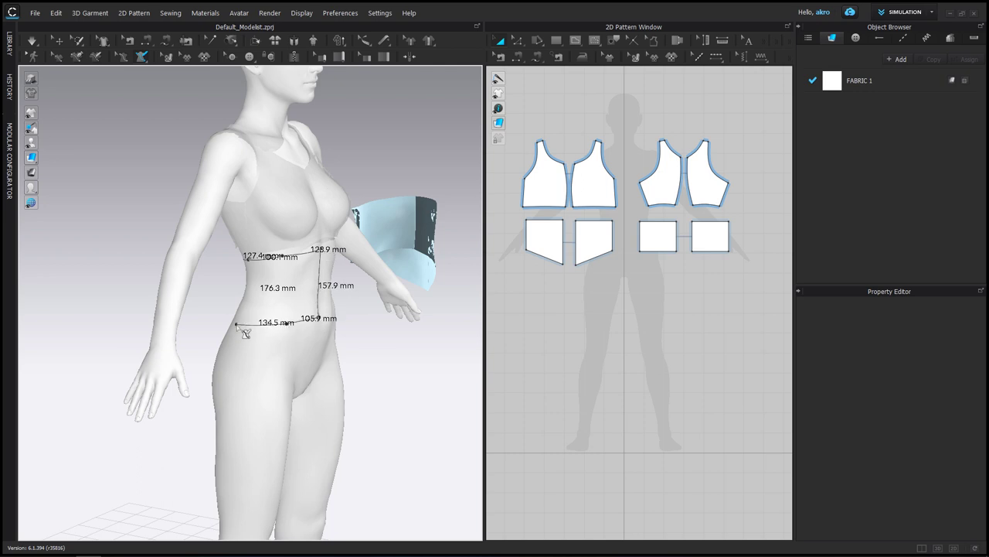
right_drag(244, 332, 387, 302)
click(272, 337)
right_drag(272, 338, 155, 325)
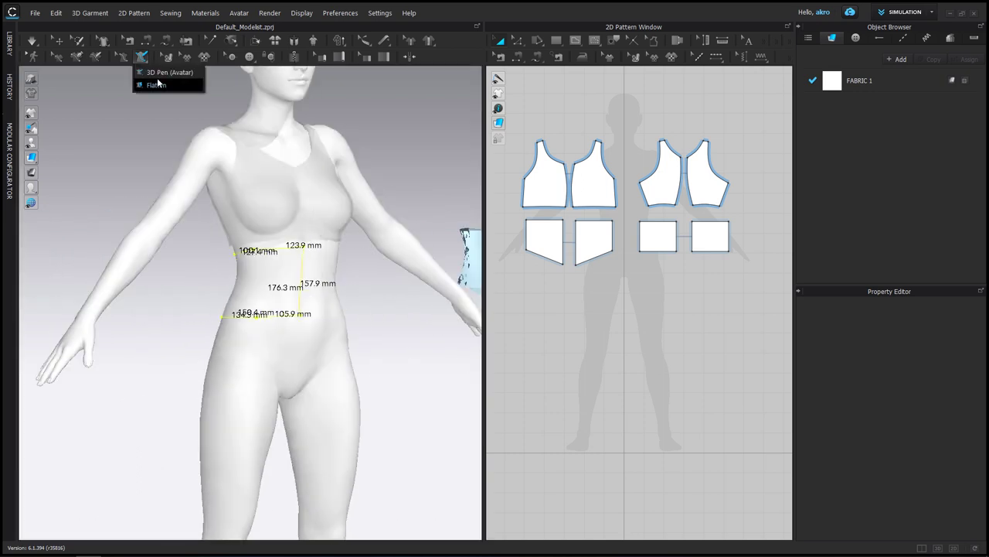
Step: Flatten the waist outline into a pattern and move it below the other pieces
click(283, 267)
key(Return)
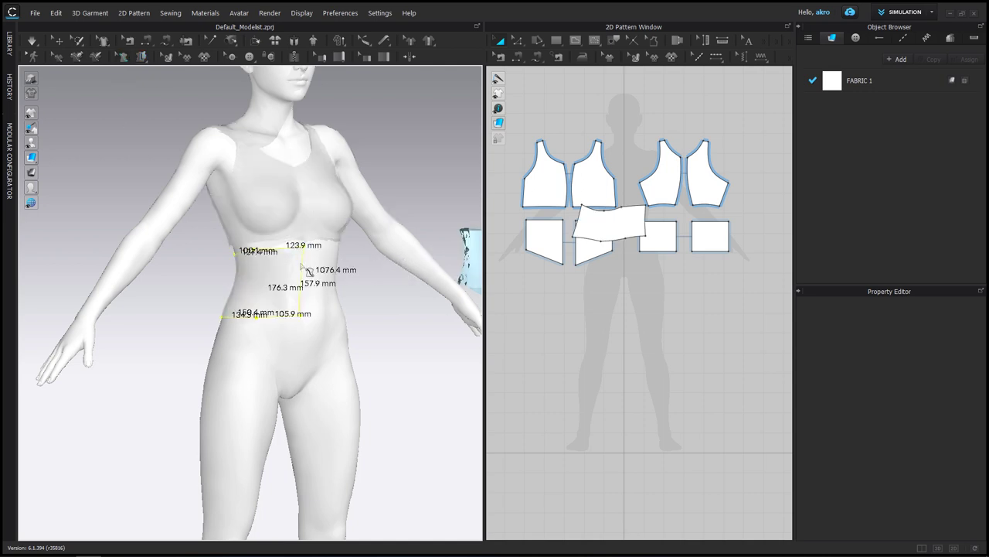
right_drag(317, 278, 295, 281)
drag(610, 224, 569, 305)
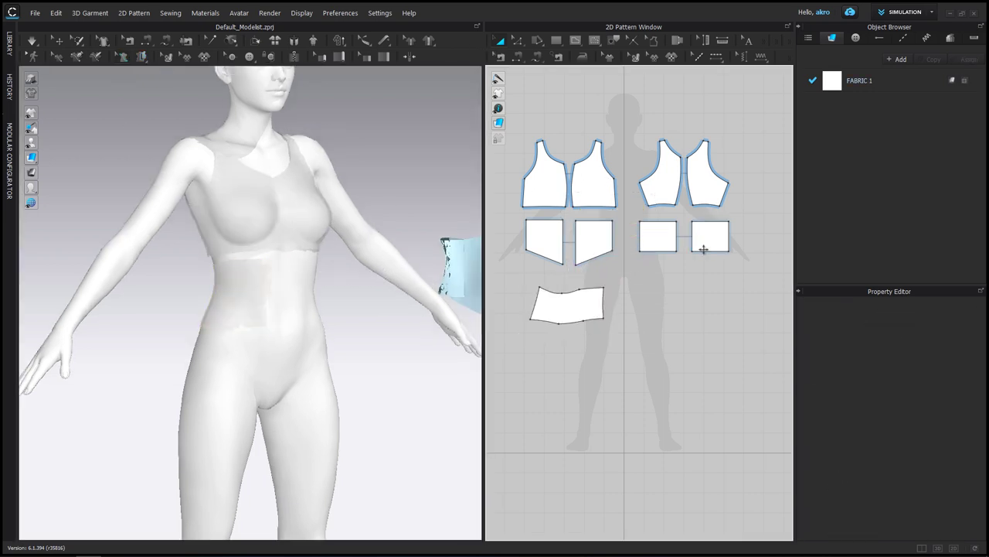
Step: Delete extra top-edge points and curve the waistband's top and bottom edges
click(518, 40)
scroll(557, 296, up, 4)
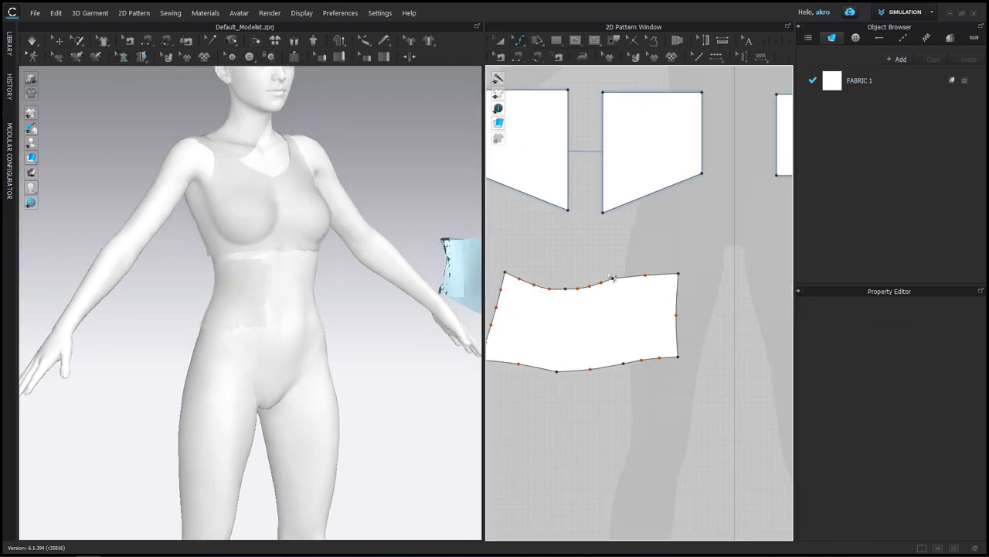
click(565, 289)
key(Delete)
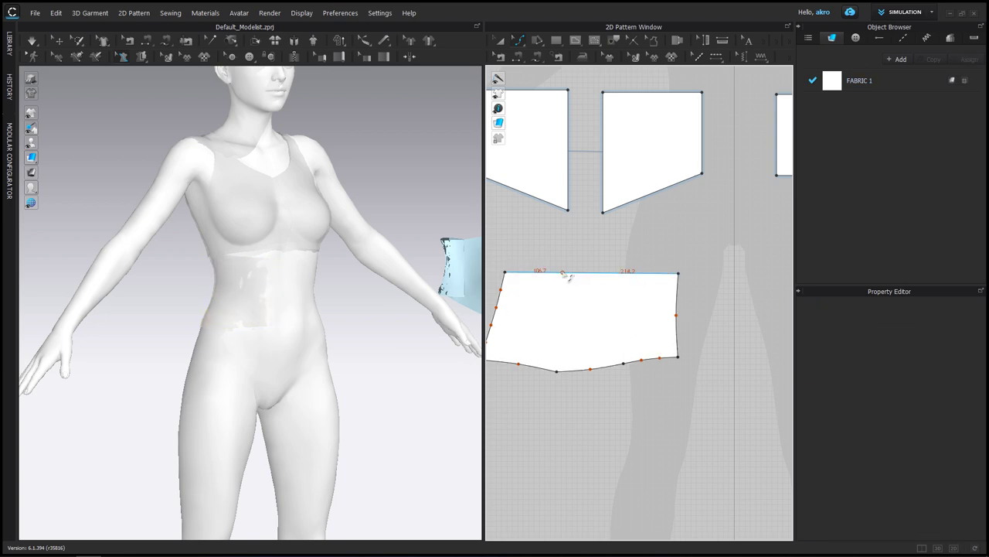
drag(567, 277, 568, 292)
scroll(579, 327, up, 2)
scroll(552, 338, up, 1)
mouse_move(573, 377)
mouse_down()
mouse_move(600, 389)
mouse_move(711, 390)
mouse_up()
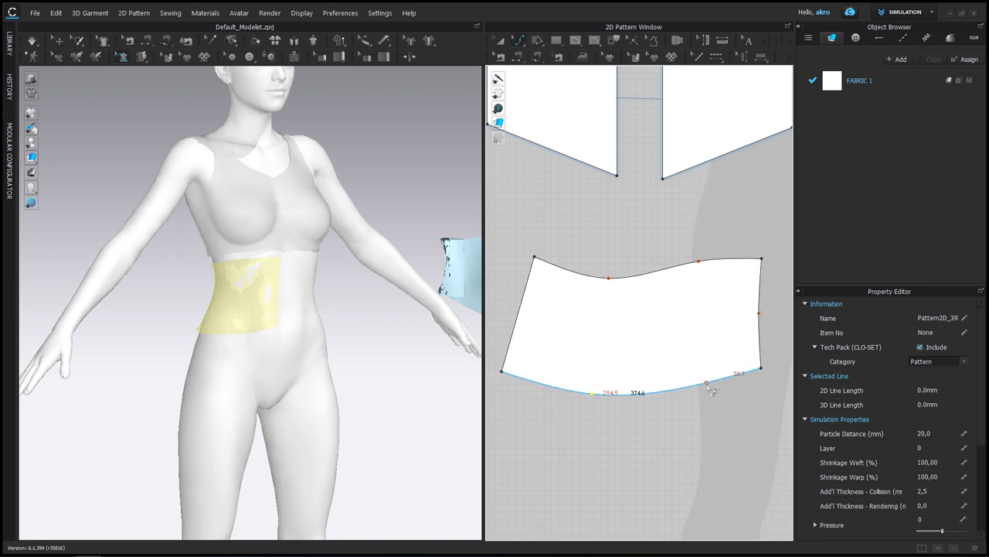
scroll(612, 335, down, 2)
Step: Mirror-paste the waistband piece and sew both halves together at the centre
key(a)
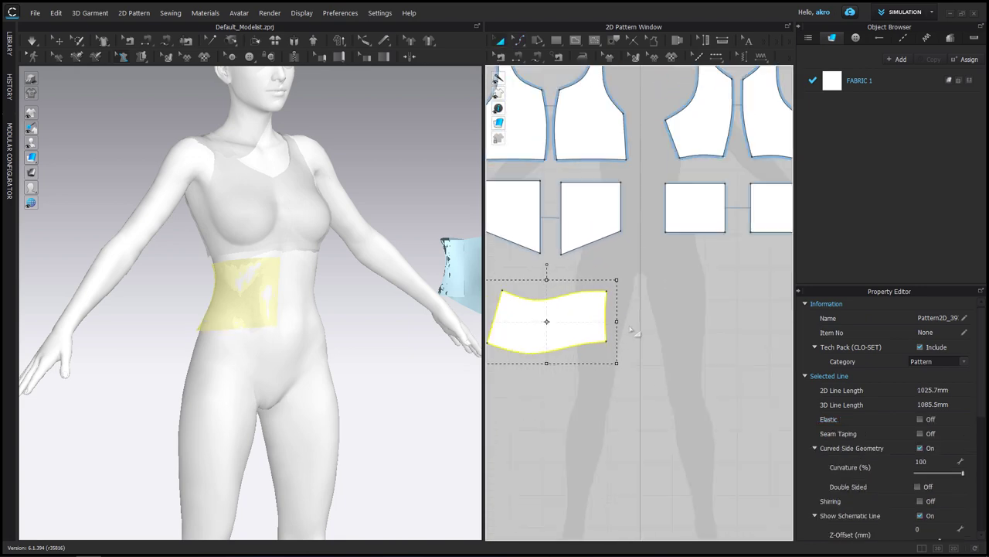
click(675, 325)
scroll(611, 321, up, 2)
scroll(611, 320, up, 2)
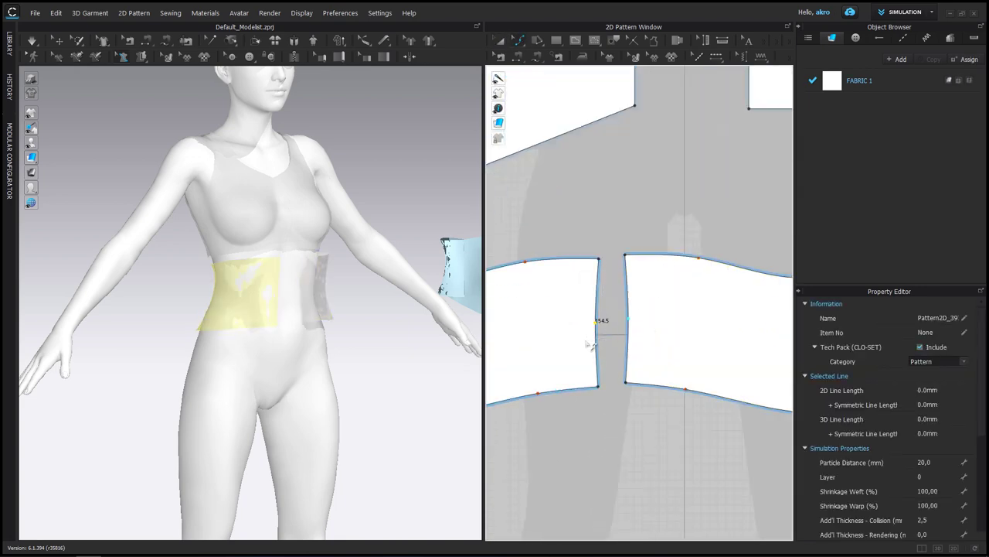
click(658, 296)
key(n)
click(598, 321)
click(625, 289)
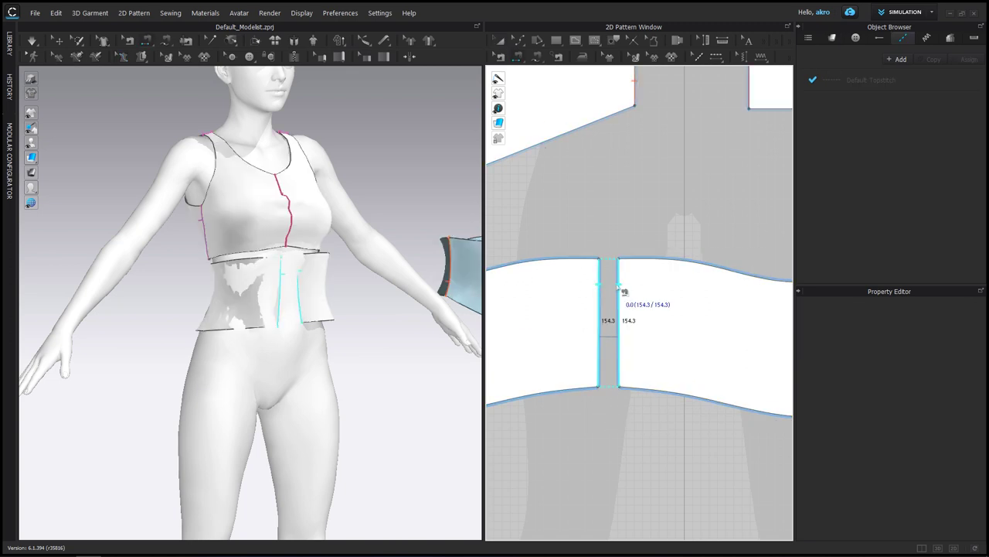
scroll(542, 222, down, 3)
key(a)
mouse_move(303, 272)
right_down()
mouse_move(403, 249)
mouse_move(305, 228)
right_up()
Step: Move the four rectangular pieces lower and place the waistband pieces under the bodice
key(2)
click(232, 276)
drag(541, 197, 723, 259)
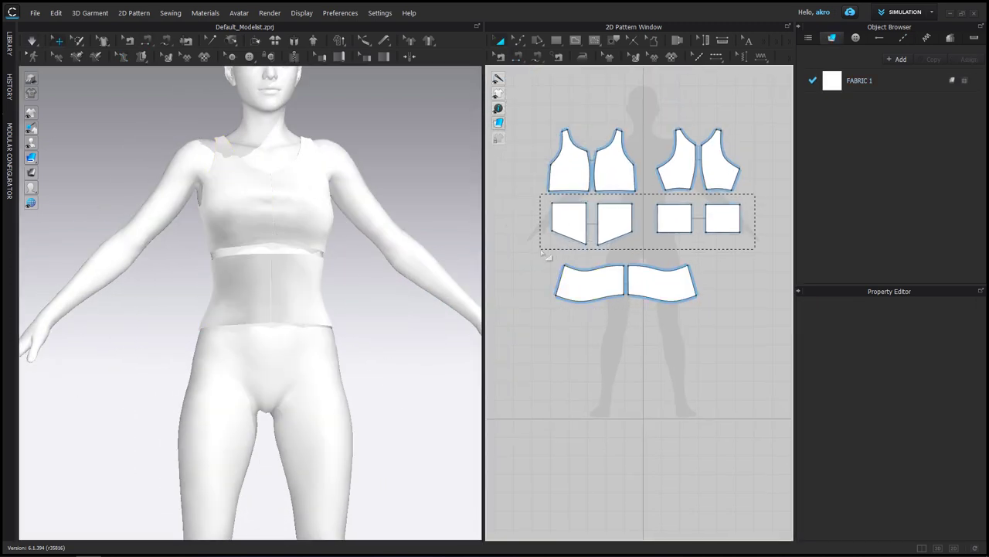
key(ctrl+c)
key(ctrl+v)
click(610, 334)
click(623, 273)
drag(623, 273, 643, 227)
scroll(643, 227, up, 3)
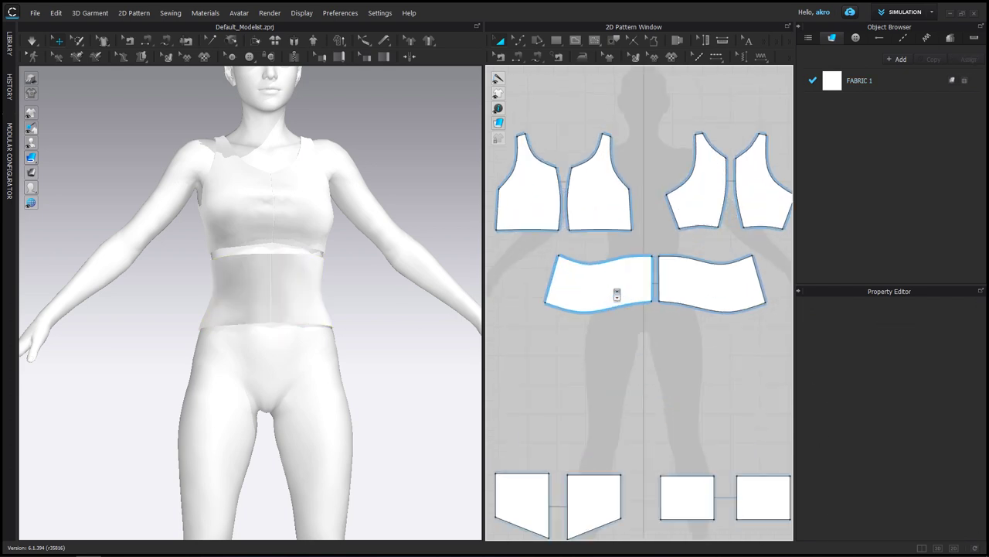
Step: Sew the front and back bodice hems to the waistband's top edge with Segment Sewing
click(538, 60)
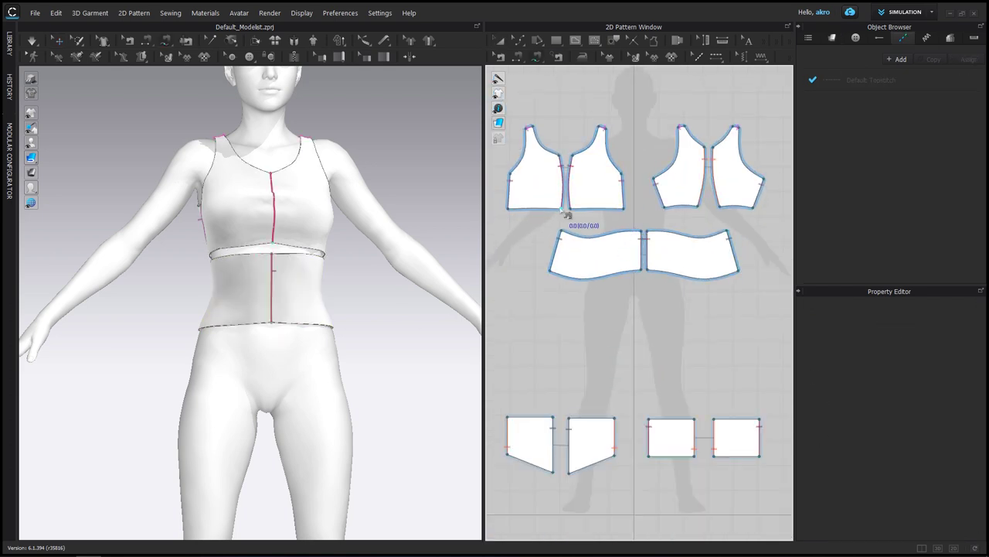
click(608, 245)
key(8)
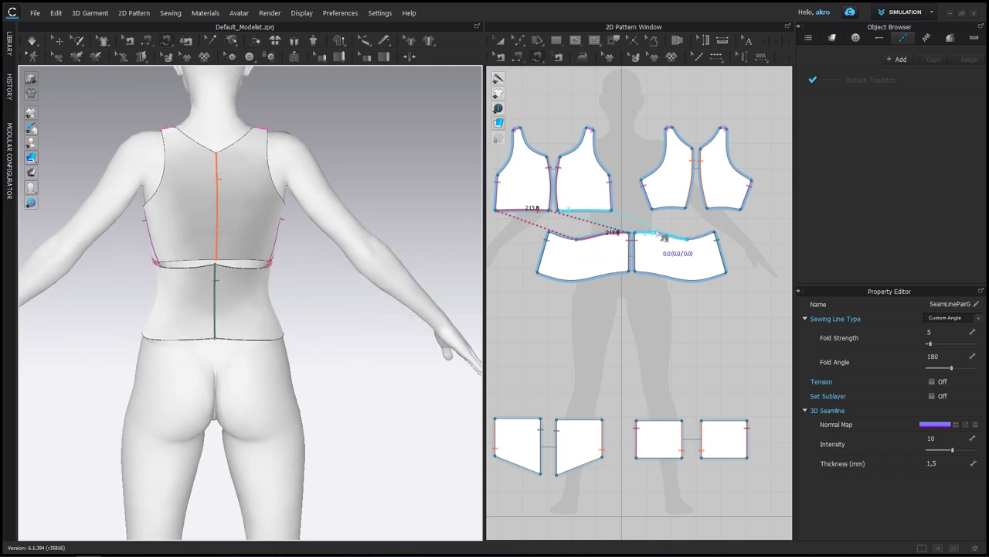
click(744, 208)
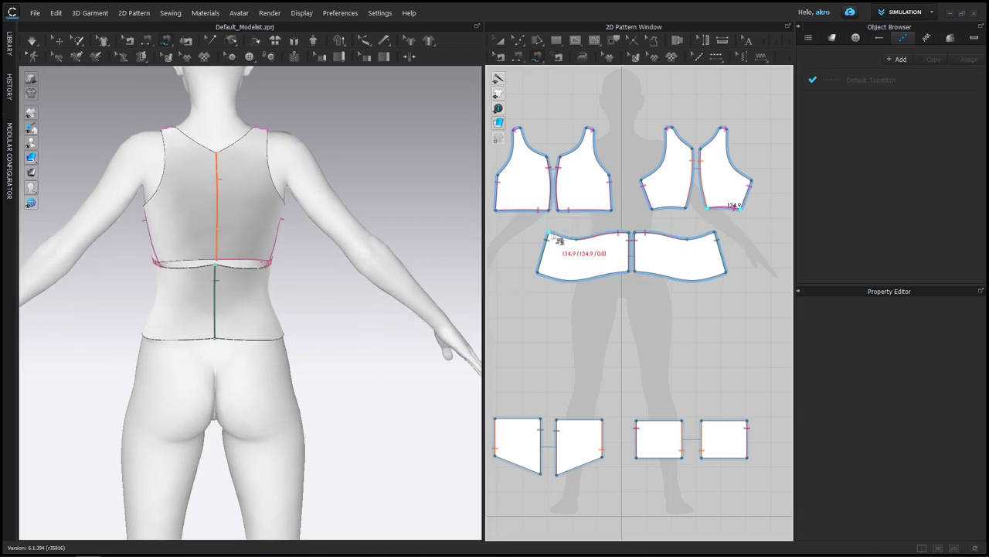
click(579, 246)
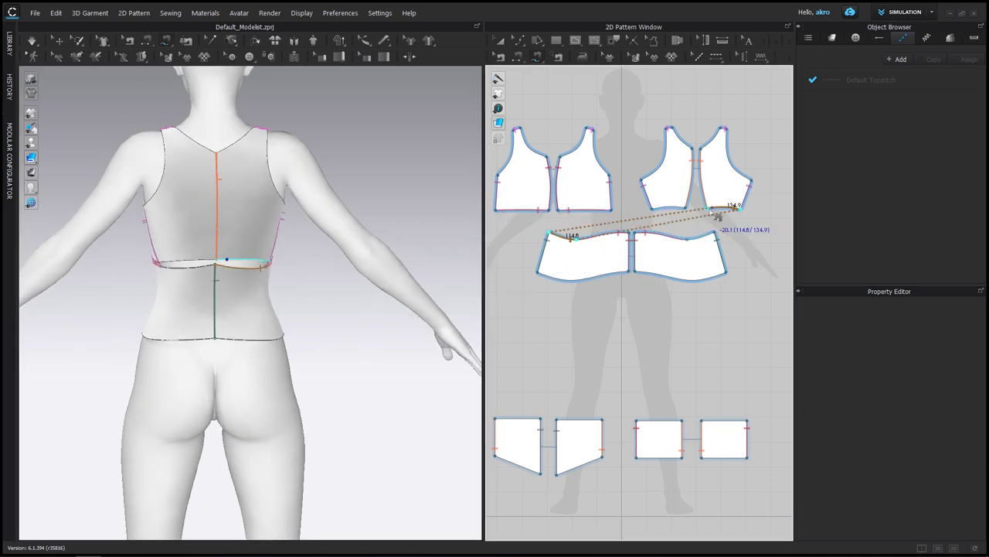
click(717, 218)
mouse_move(314, 223)
right_down()
mouse_move(164, 220)
mouse_move(380, 219)
mouse_move(201, 326)
right_up()
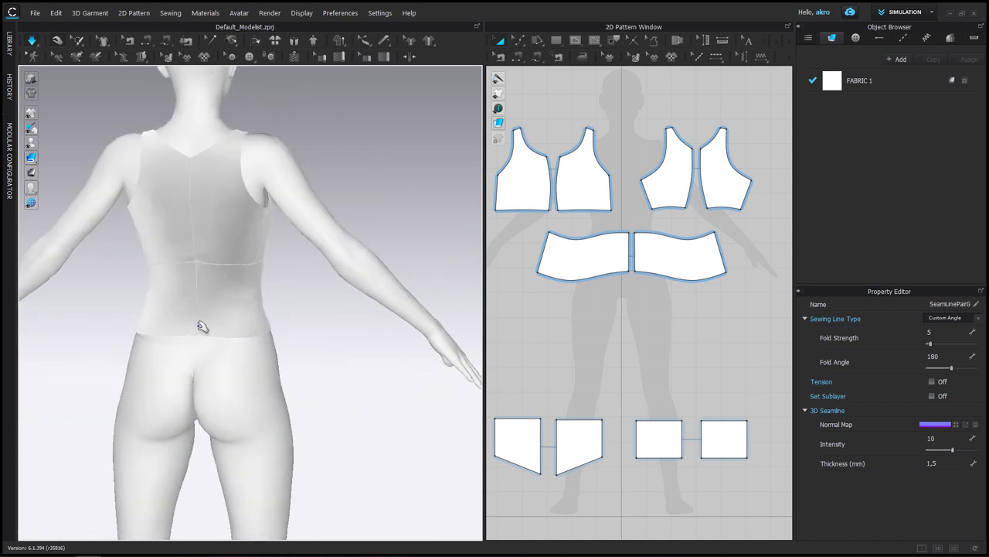
Step: Deactivate the bodice and waistband pieces so they stay out of the way
click(358, 347)
right_drag(358, 346, 282, 314)
scroll(347, 323, down, 3)
mouse_move(344, 315)
right_down()
mouse_move(270, 317)
mouse_move(309, 314)
right_up()
drag(765, 112, 490, 282)
right_click(578, 256)
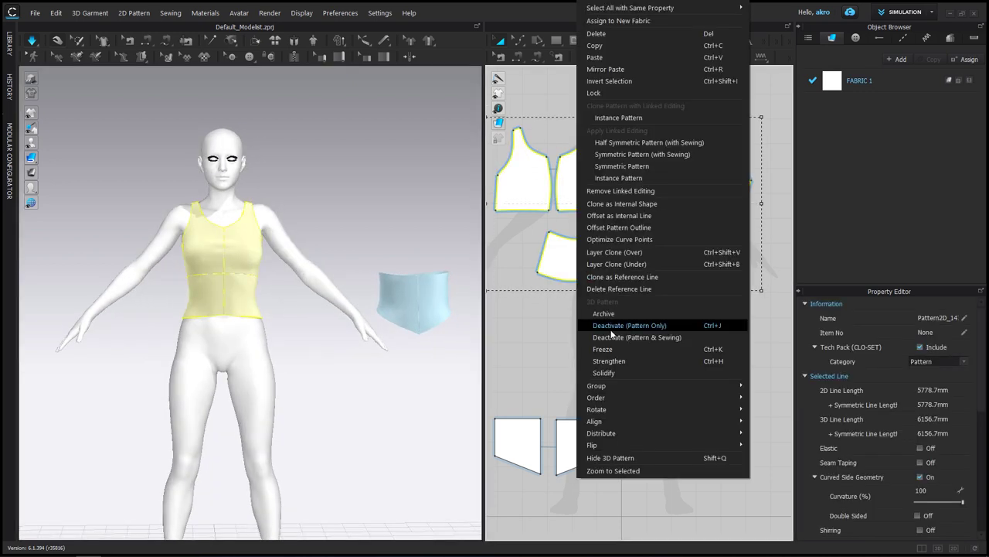
click(612, 325)
scroll(612, 329, down, 5)
scroll(612, 328, up, 2)
scroll(612, 326, up, 1)
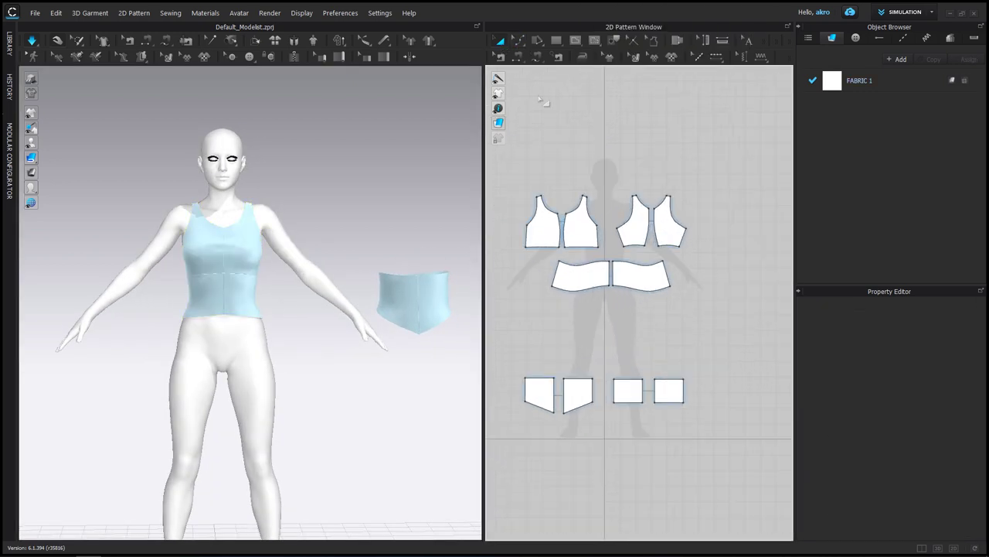
Step: Move the four lower pieces onto the torso and arrange them around the waist
drag(545, 435, 691, 364)
click(539, 393)
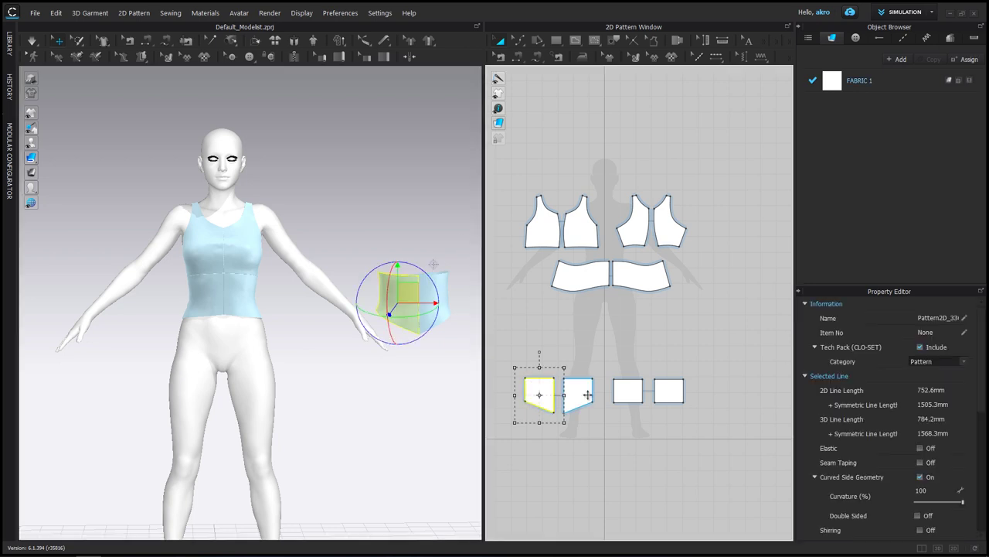
drag(449, 259, 256, 260)
key(6)
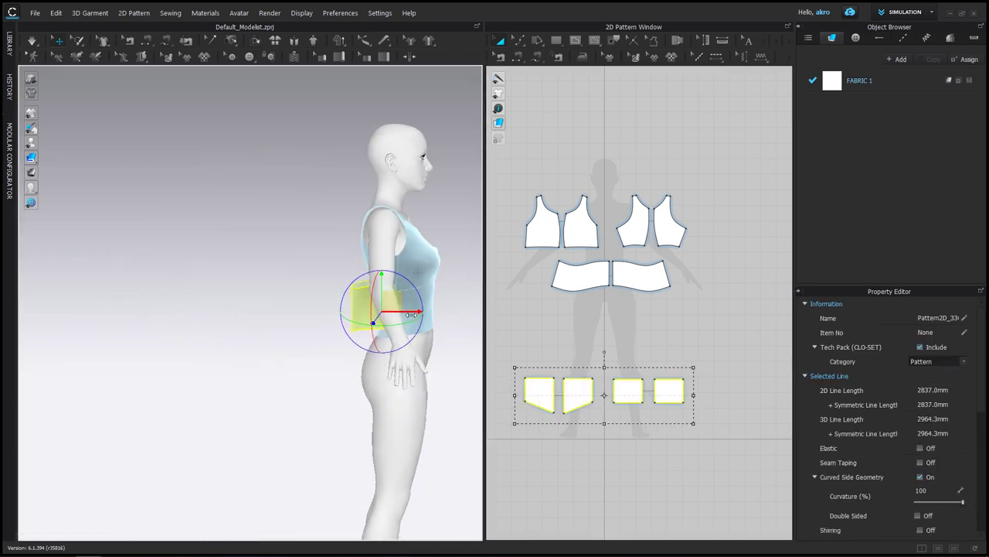
right_click(589, 395)
click(610, 324)
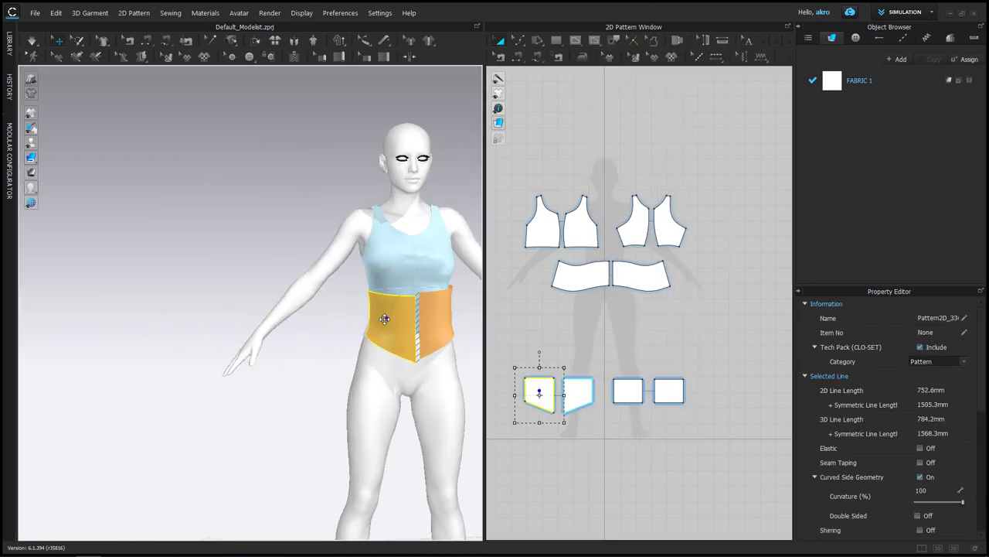
click(577, 395)
click(383, 321)
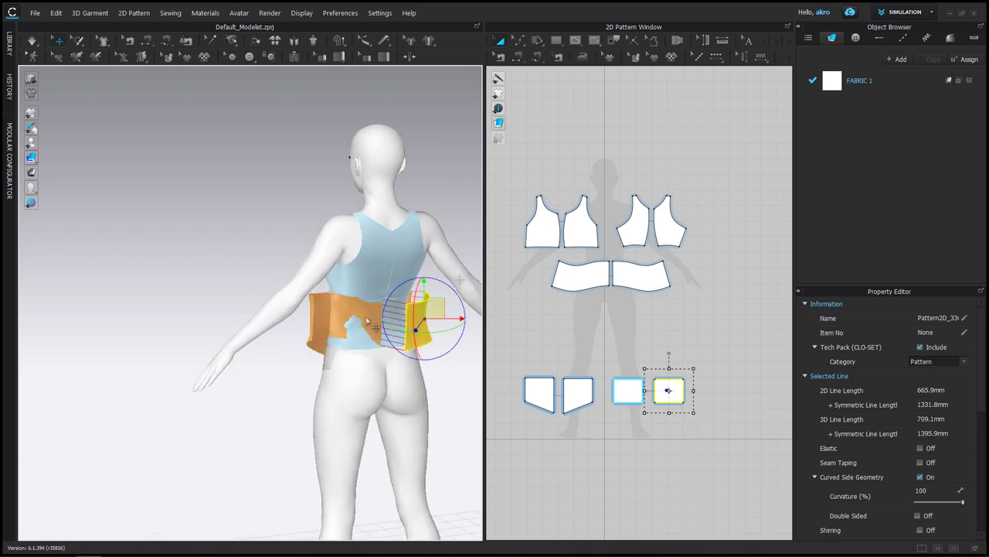
right_drag(420, 320, 323, 367)
Step: Adjust a waistband piece on the avatar and check the band from the side
key(q)
key(2)
click(307, 308)
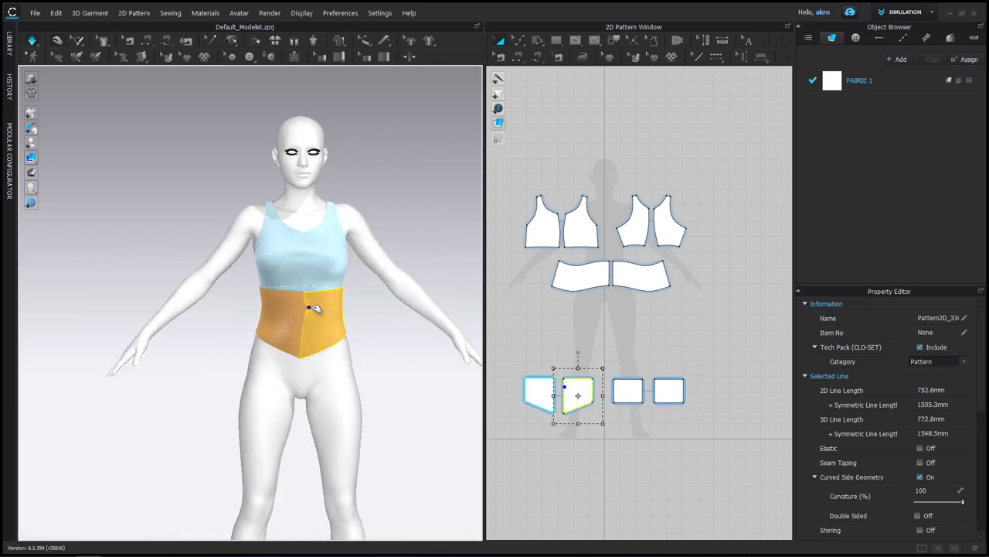
click(405, 351)
mouse_move(405, 351)
right_down()
mouse_move(453, 343)
mouse_move(410, 344)
right_up()
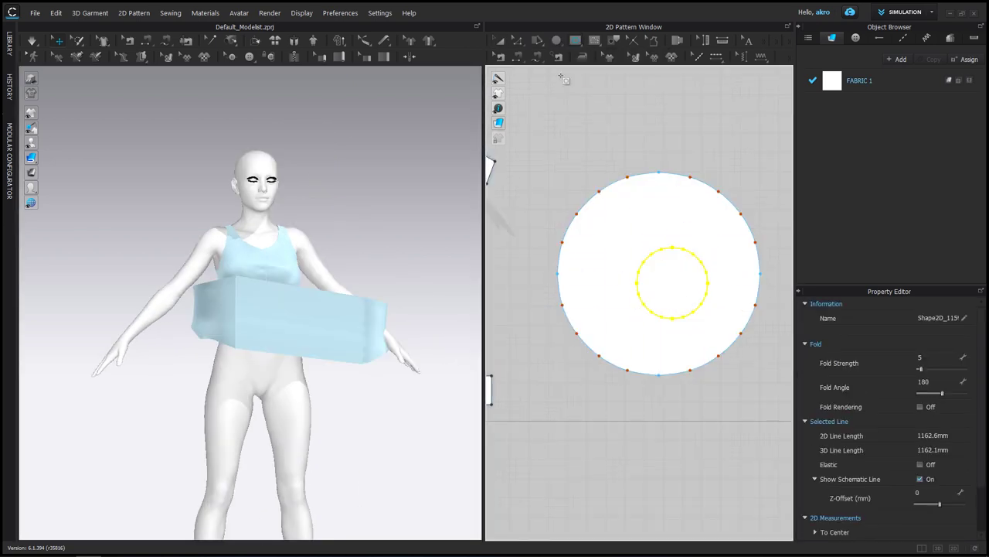
Step: Select the donut pattern's inner circle and sew the waistband's lower edge to it
click(521, 42)
click(665, 244)
right_click(665, 244)
key(Escape)
scroll(676, 255, down, 1)
scroll(672, 224, down, 3)
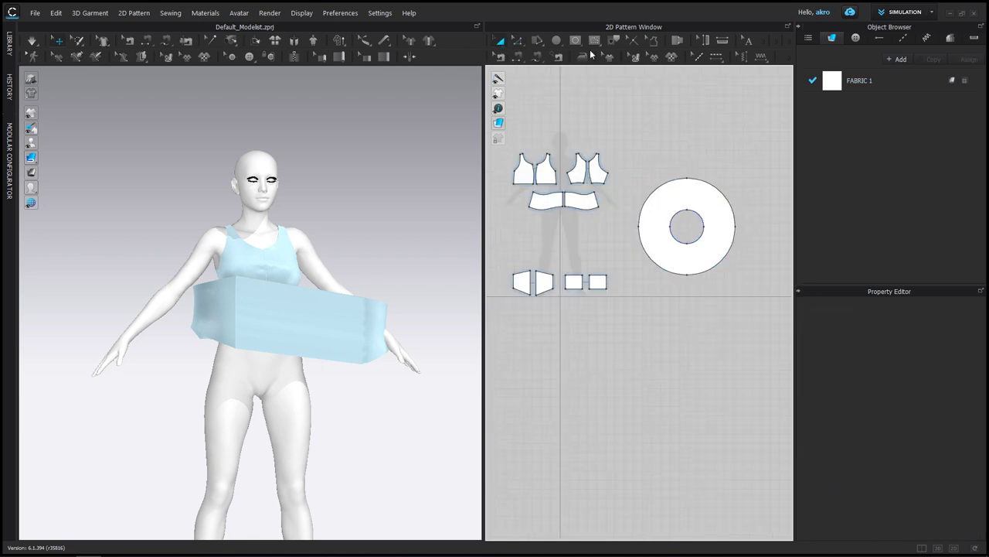
click(689, 220)
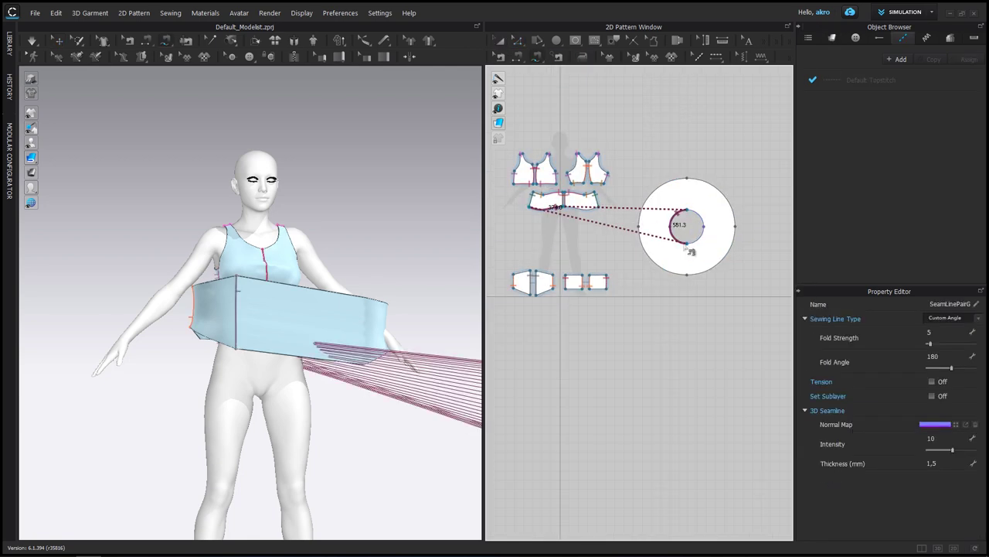
scroll(676, 225, up, 3)
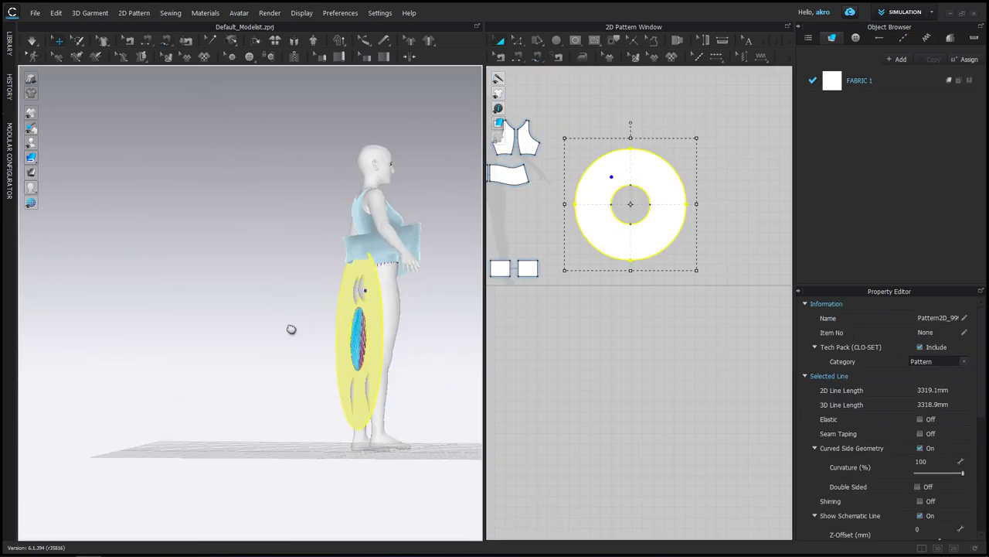
Step: Lay the skirt circle flat at the waist and tug it down over the hips
drag(368, 399, 381, 281)
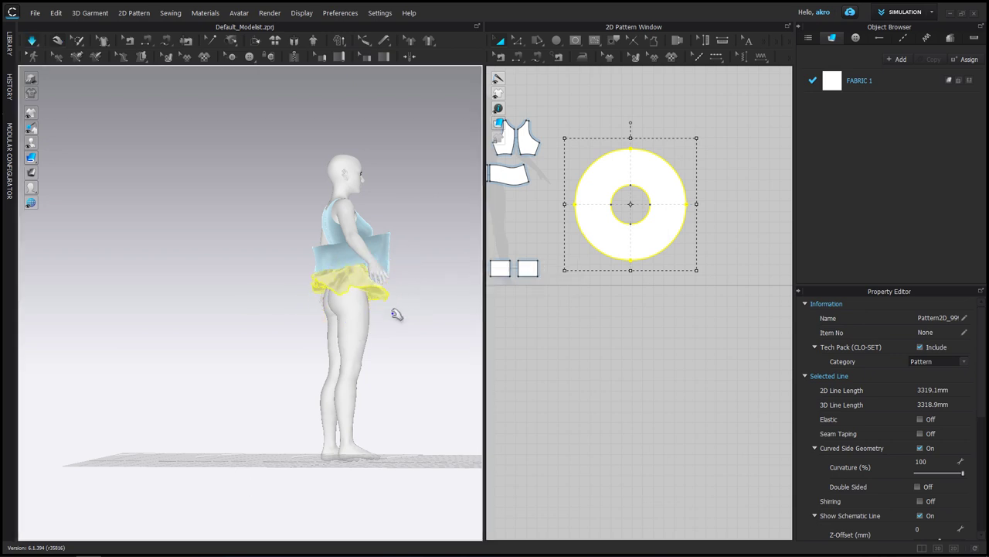
right_drag(396, 313, 347, 314)
drag(347, 314, 347, 375)
right_drag(347, 376, 294, 352)
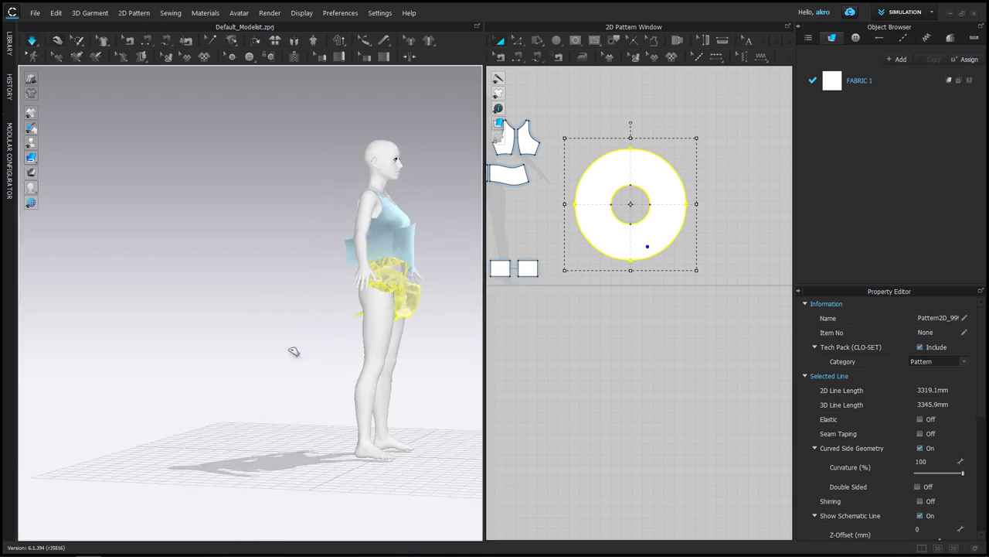
Step: Pull the skirt edge free and inspect the drape from back, side and front
right_drag(89, 401, 376, 210)
scroll(375, 210, up, 3)
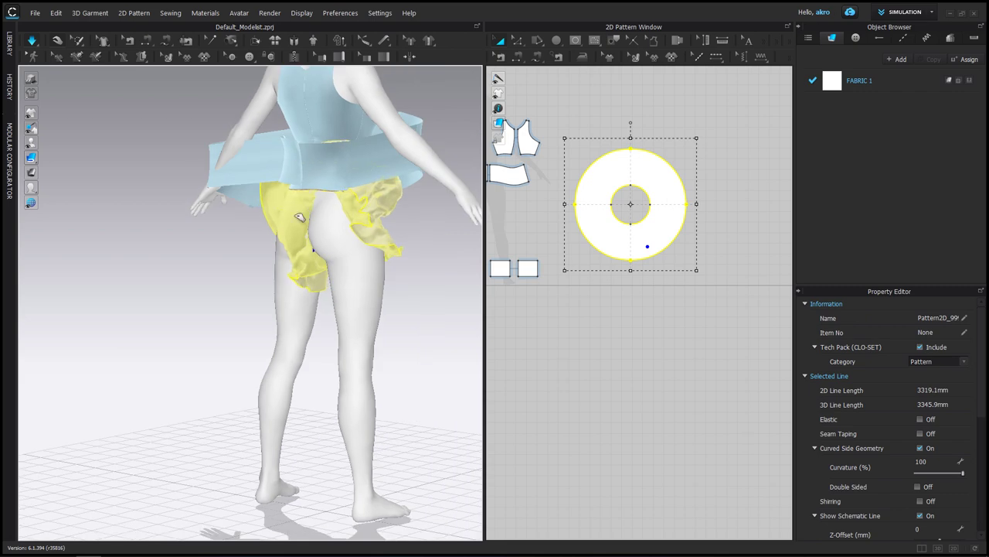
right_drag(238, 210, 199, 221)
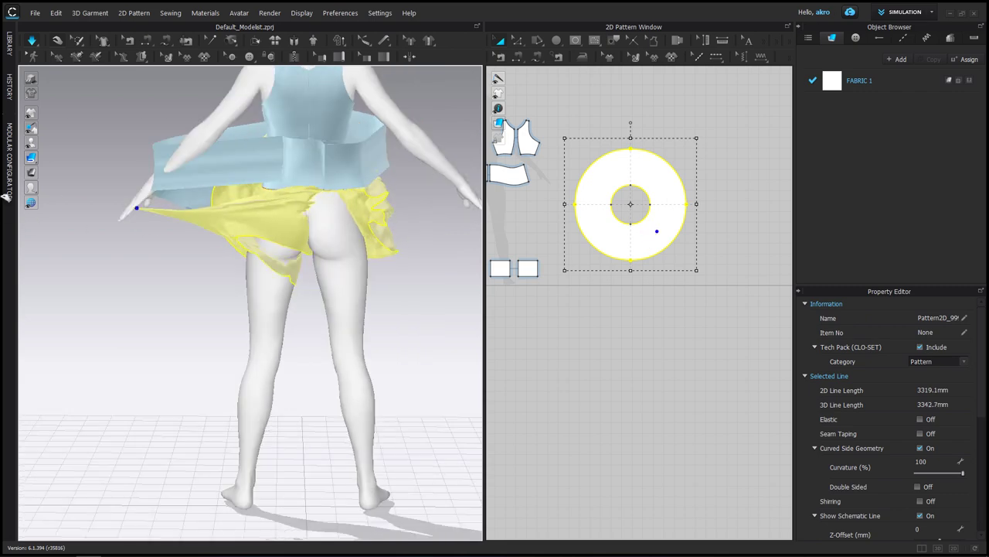
right_drag(214, 258, 252, 221)
drag(252, 221, 480, 194)
mouse_move(309, 216)
right_down()
mouse_move(233, 184)
mouse_move(194, 400)
mouse_move(332, 250)
right_up()
scroll(331, 249, up, 2)
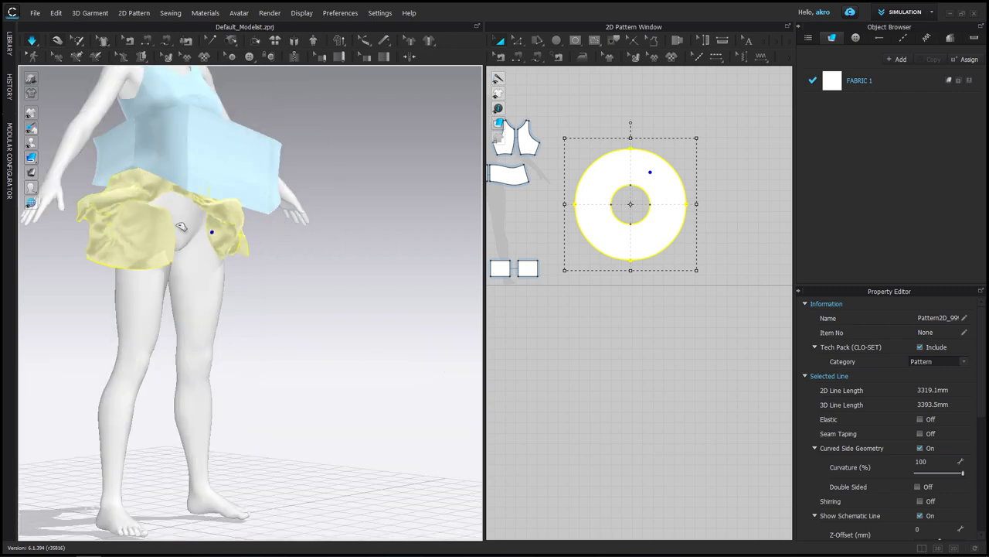
right_drag(283, 327, 182, 234)
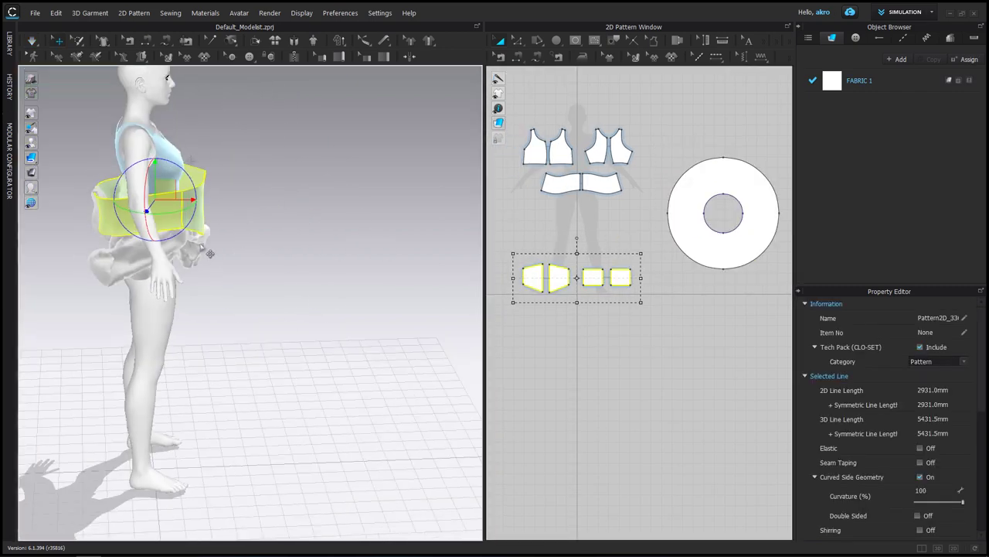
click(206, 278)
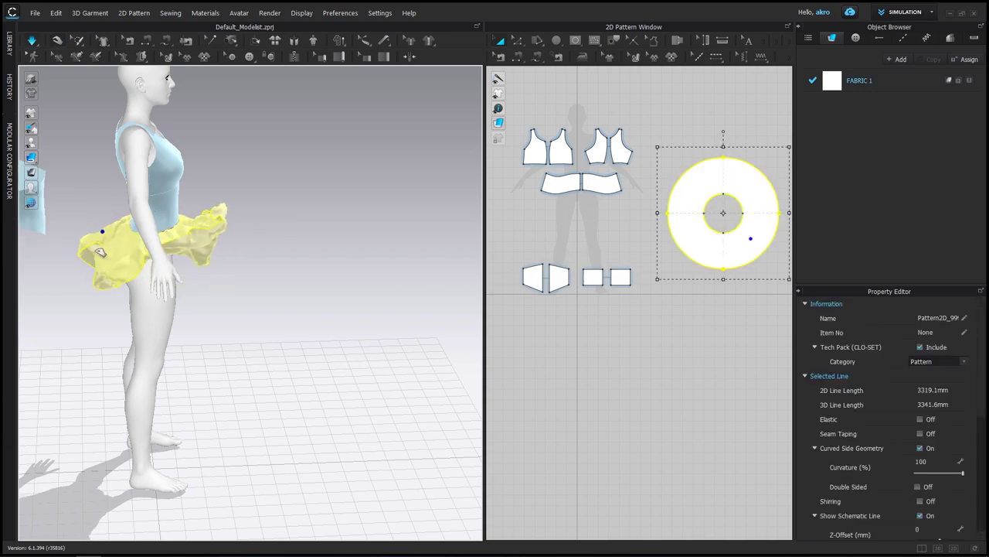
right_drag(57, 261, 287, 223)
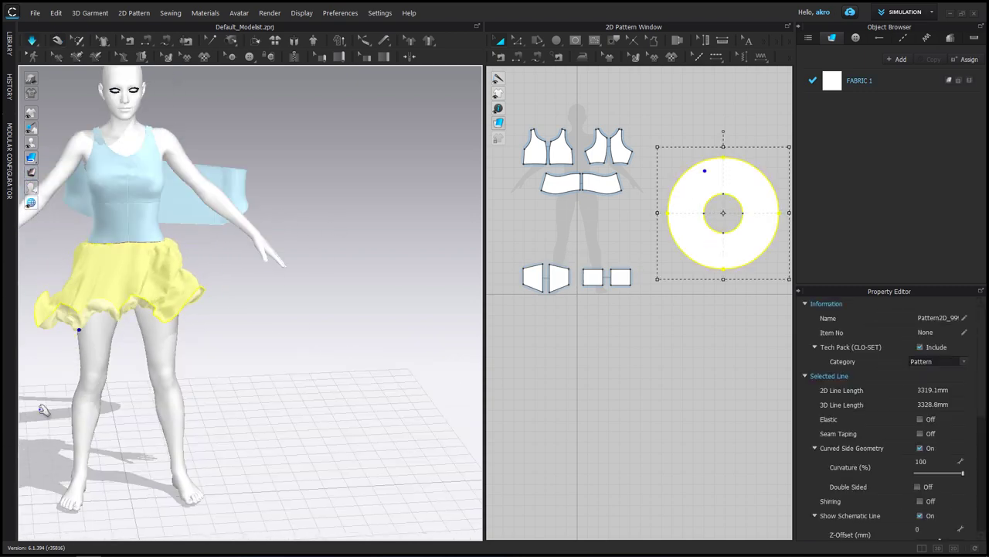
Step: Apply a new Physical Property Preset to FABRIC 1
click(127, 389)
click(904, 81)
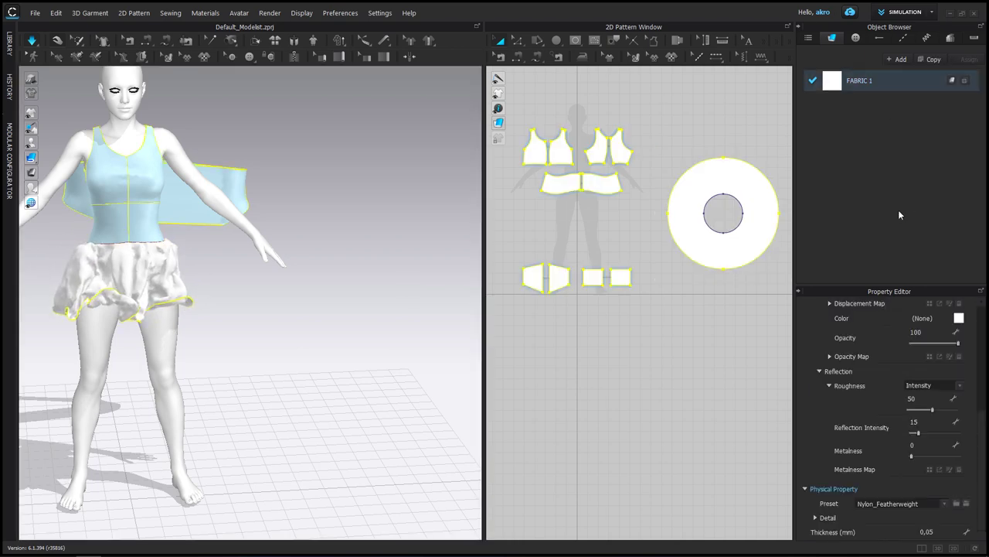
click(942, 502)
click(898, 475)
Step: Inspect the softer skirt drape from front and side views
click(104, 319)
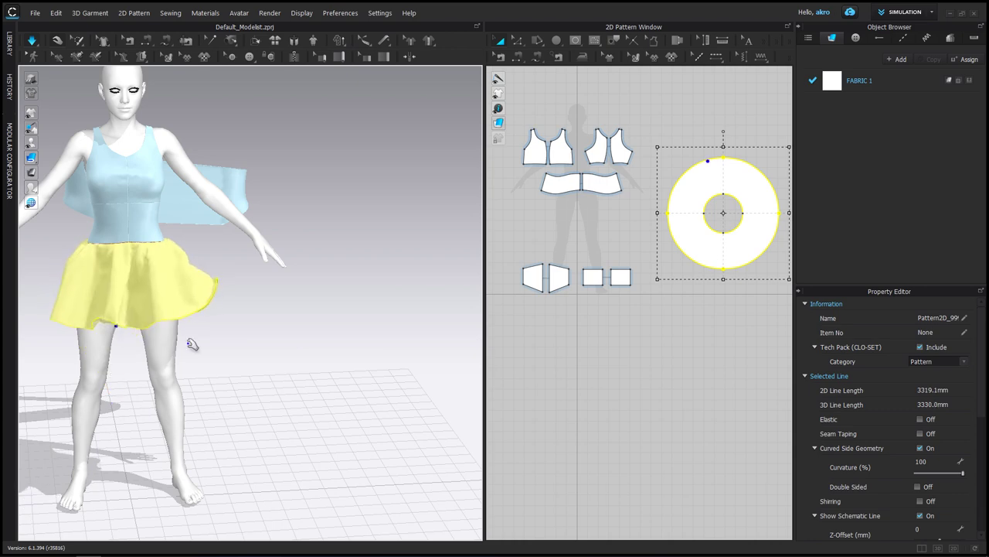
right_drag(268, 282, 126, 336)
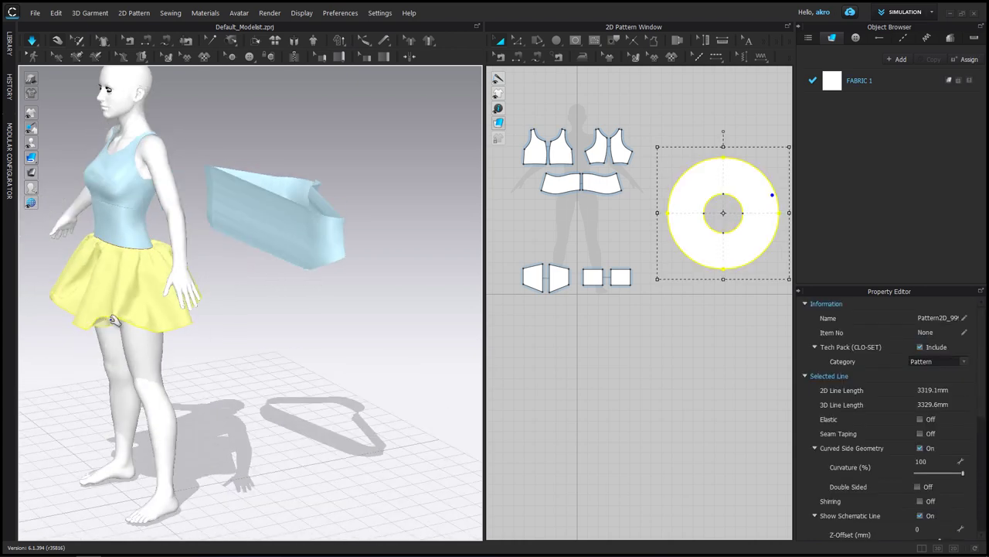
right_drag(152, 401, 160, 328)
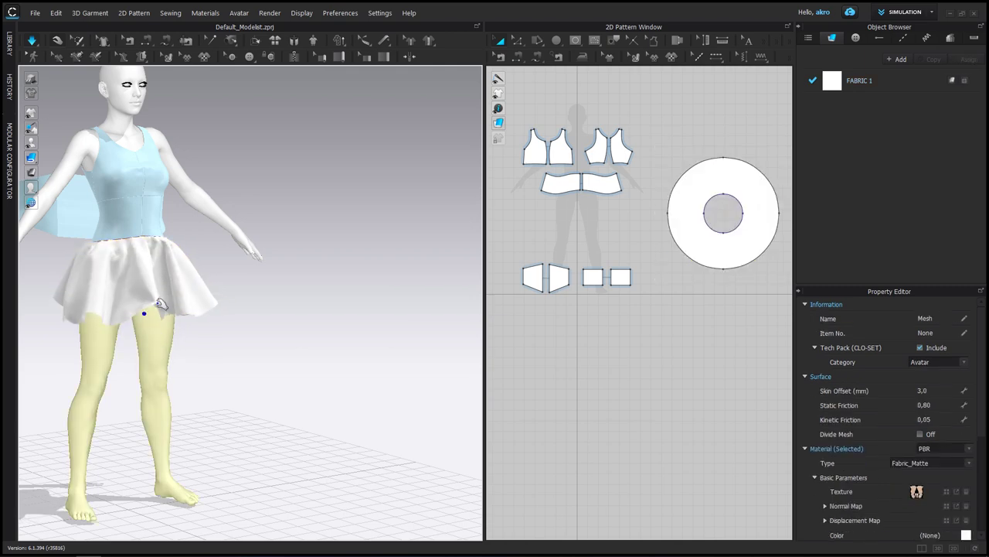
right_drag(154, 353, 229, 315)
click(241, 378)
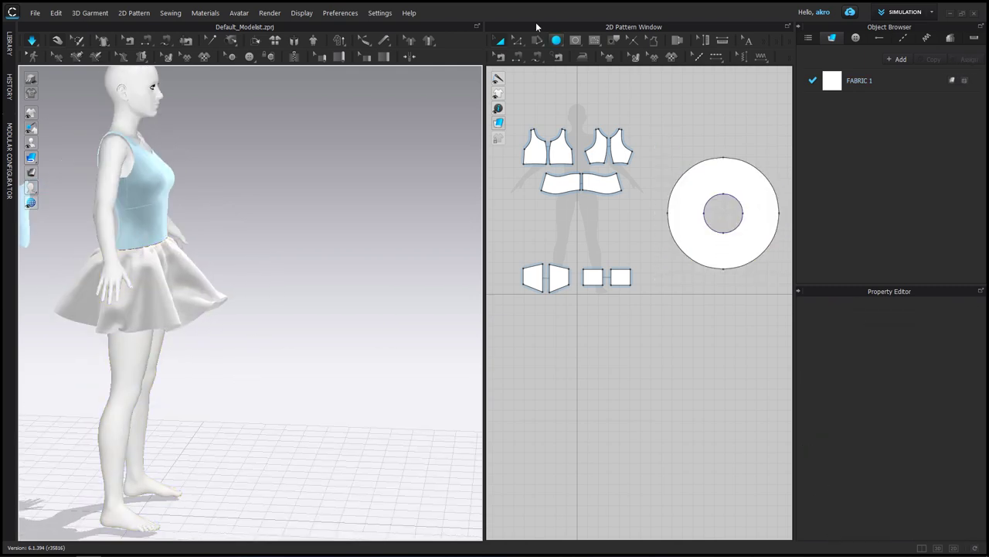
Step: Shrink the skirt circle, then enlarge it slightly for a shorter skirt
click(499, 45)
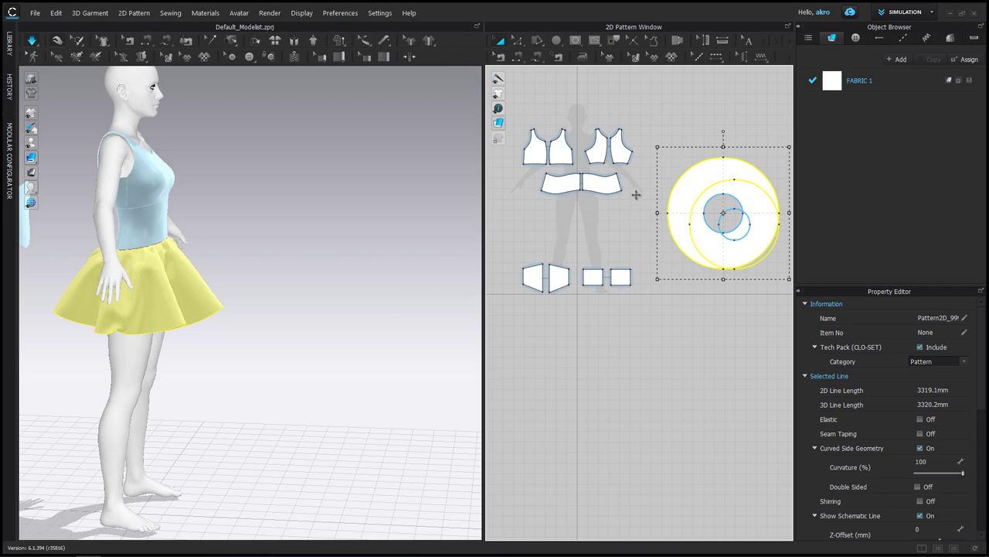
key(ctrl+z)
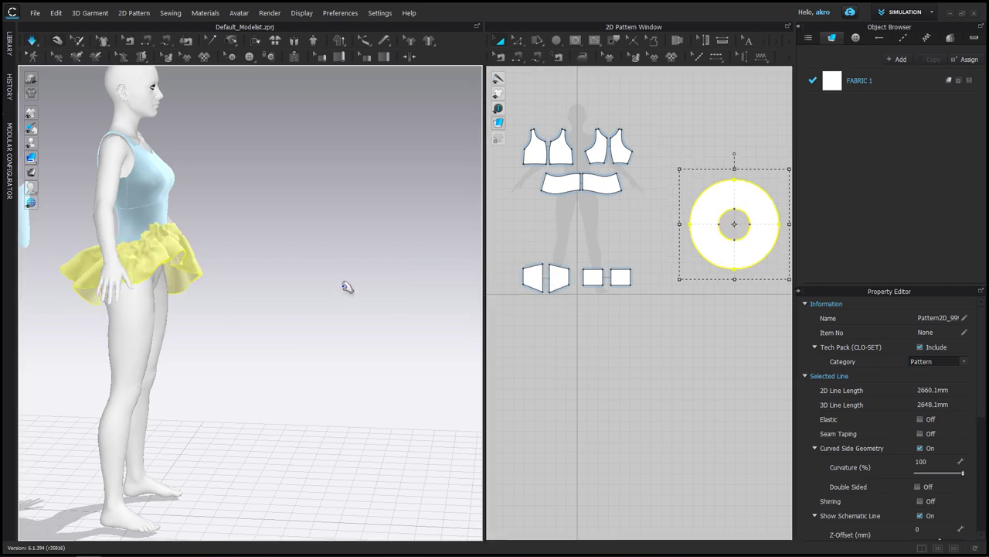
key(2)
right_drag(287, 302, 125, 279)
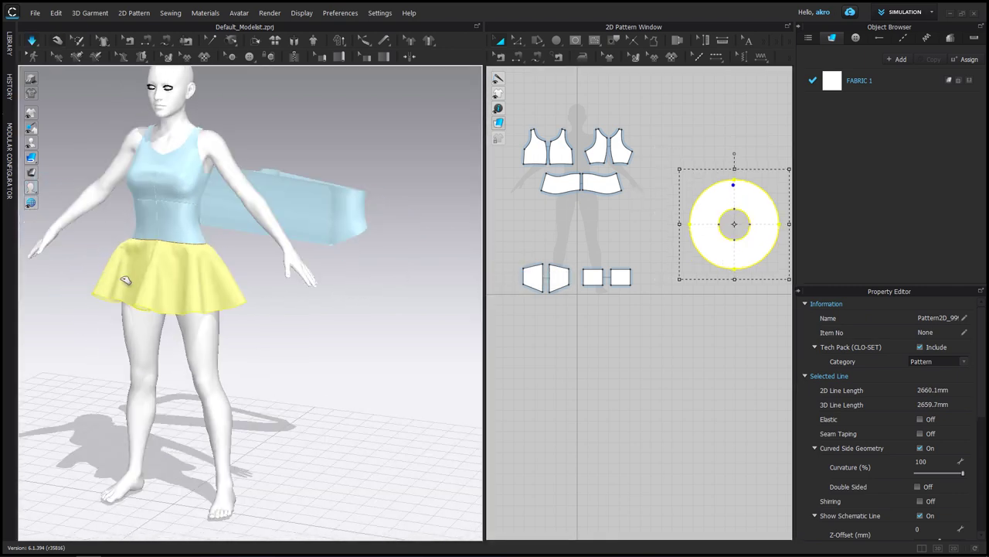
right_drag(197, 307, 177, 327)
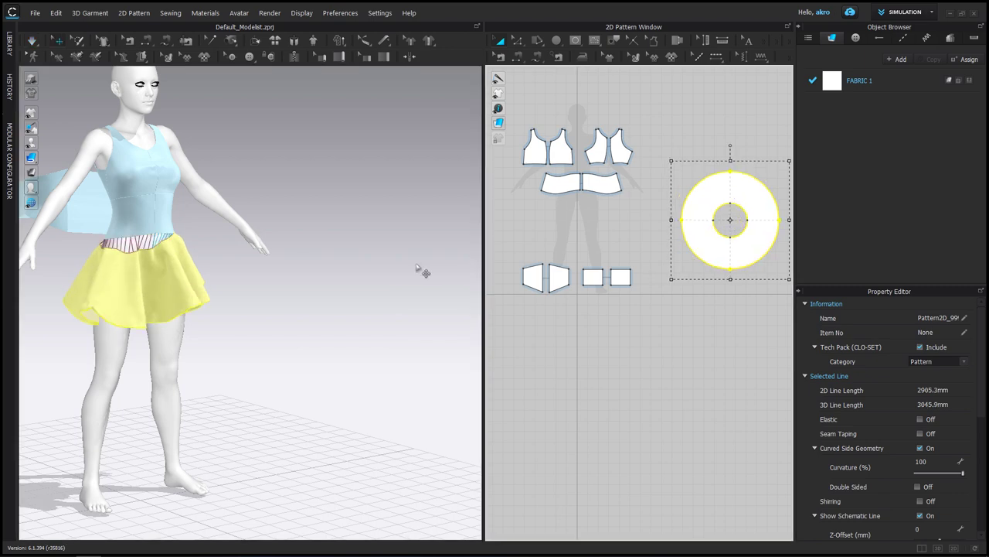
right_drag(429, 262, 331, 268)
Step: Check the resized skirt's drape from front and front-right views
click(214, 247)
right_drag(215, 248, 255, 285)
key(2)
click(201, 289)
click(315, 322)
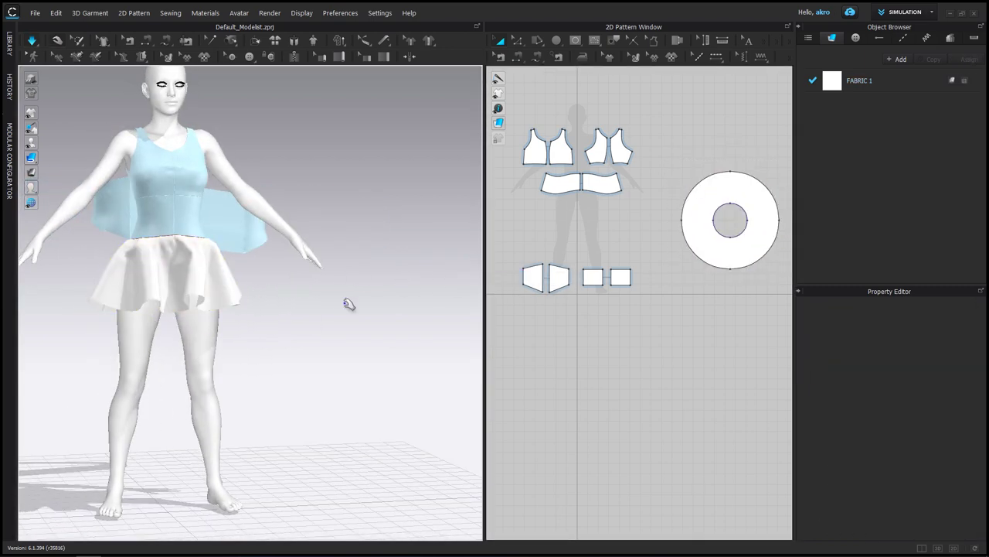
right_drag(316, 322, 541, 236)
click(263, 300)
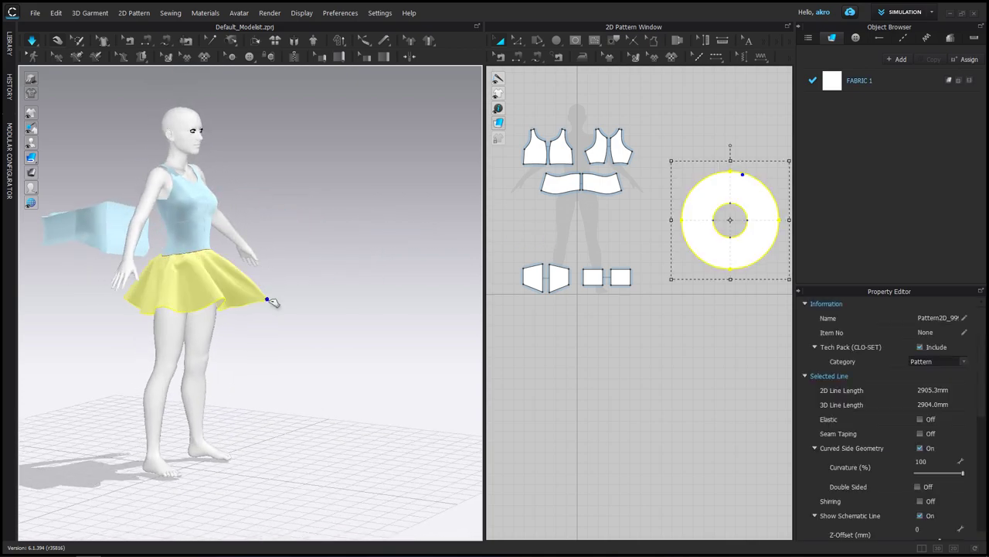
right_drag(297, 307, 165, 287)
Step: Check the skirt from the sides and select the detached waistband piece
click(400, 307)
mouse_move(400, 307)
right_down()
mouse_move(222, 329)
mouse_move(250, 309)
right_up()
click(218, 317)
key(2)
click(249, 308)
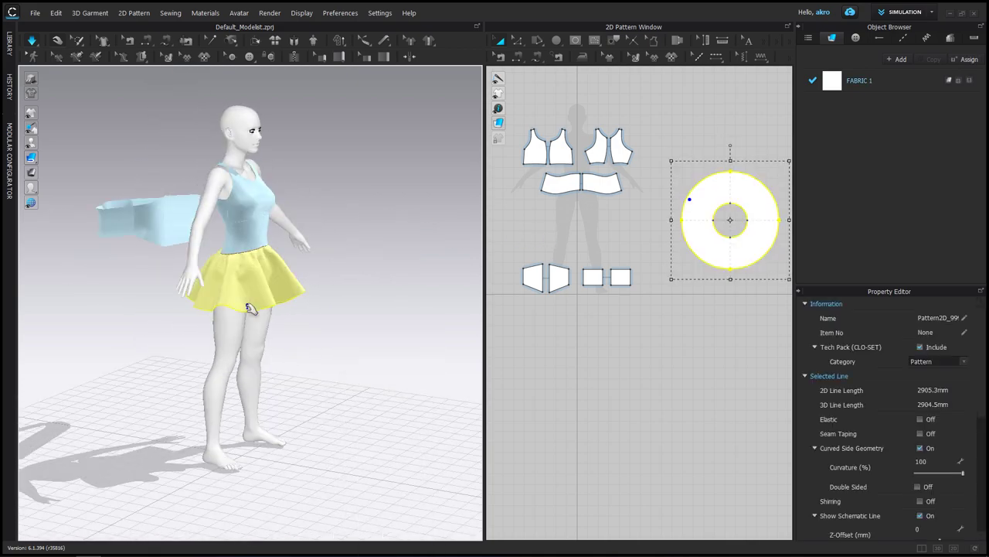
click(340, 330)
right_drag(340, 330, 283, 283)
right_drag(443, 252, 284, 240)
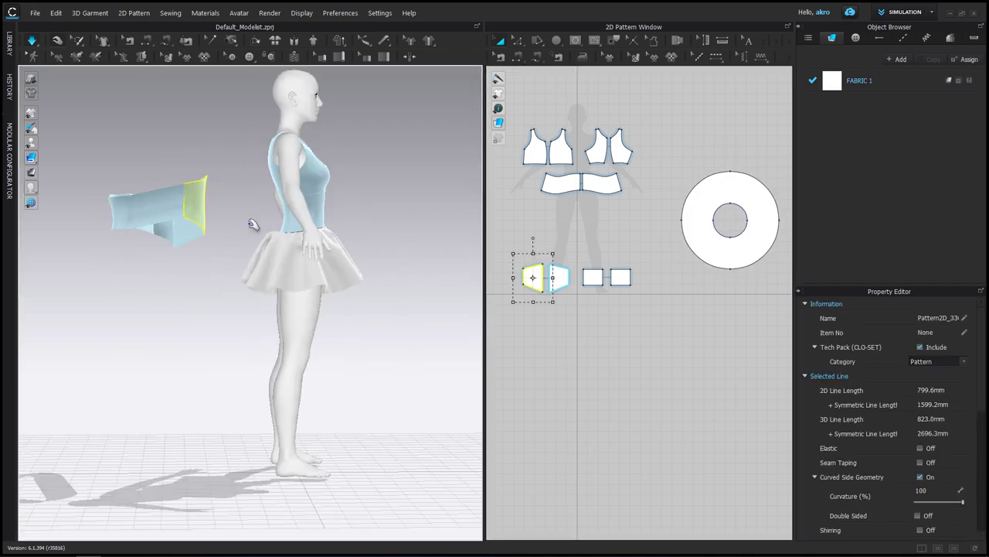
Step: Inspect the skirt on the avatar from back, front and side
click(228, 209)
right_drag(228, 210, 470, 225)
mouse_move(405, 210)
right_down()
mouse_move(297, 268)
mouse_move(343, 291)
mouse_move(296, 320)
right_up()
click(296, 268)
click(309, 283)
click(310, 283)
key(2)
click(303, 291)
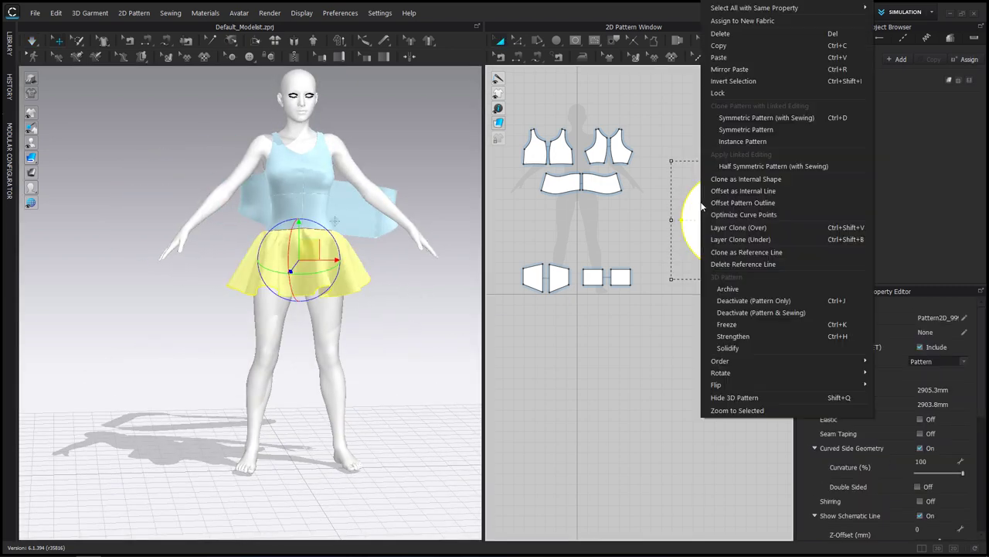
right_drag(387, 325, 232, 309)
Step: Flip the curved band piece so it faces the other way
click(186, 205)
right_drag(185, 205, 220, 188)
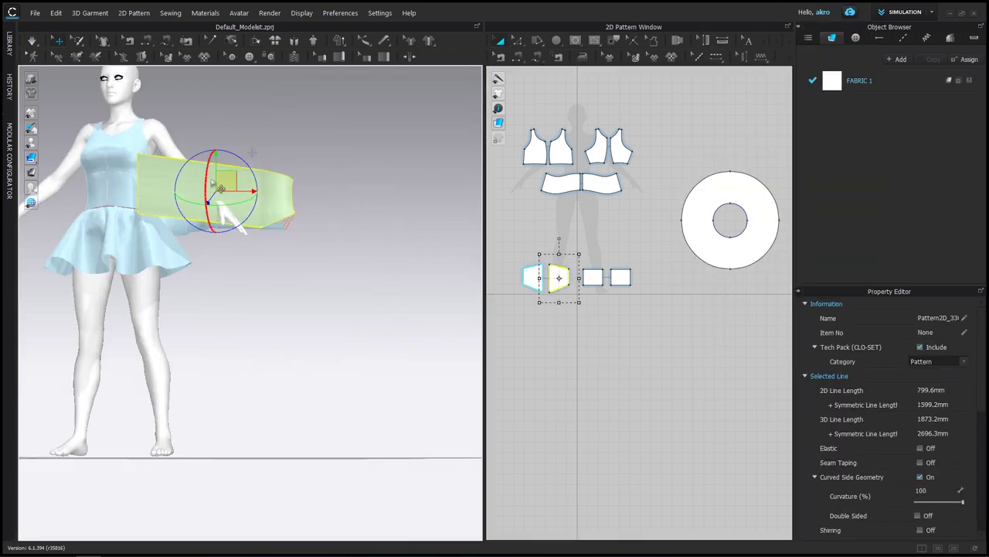
right_click(648, 257)
click(723, 382)
mouse_move(283, 283)
right_down()
mouse_move(140, 265)
mouse_move(193, 217)
mouse_move(294, 194)
right_up()
key(2)
Step: Select the small band pieces and the front waistband piece on the avatar
right_click(199, 214)
click(221, 188)
click(386, 303)
click(114, 194)
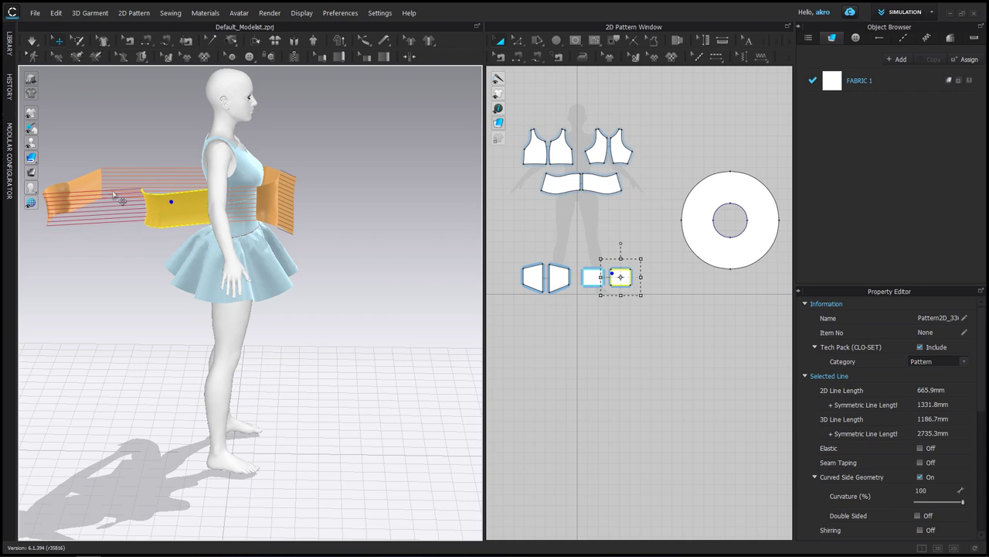
right_drag(309, 197, 261, 192)
click(286, 232)
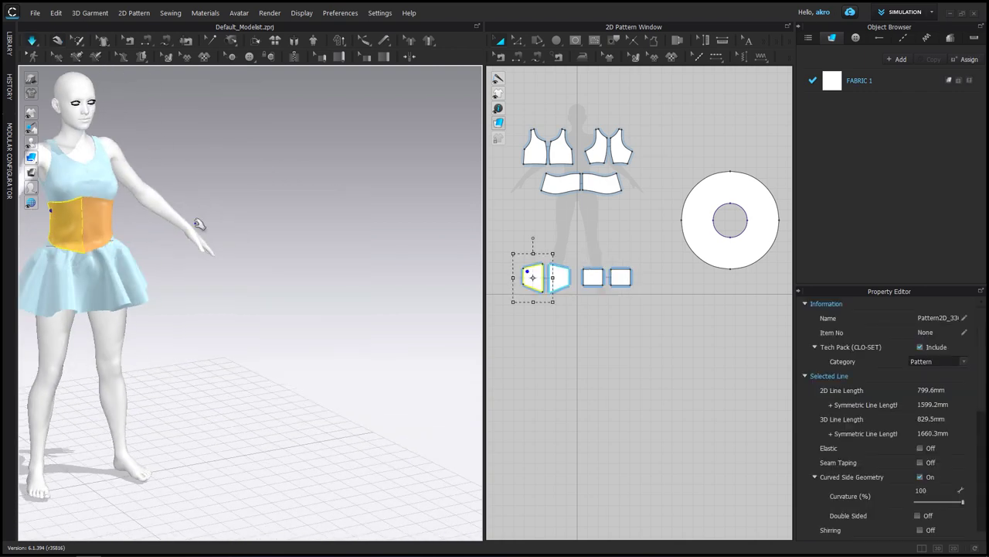
Step: Try selecting the front and back waistband pieces on the avatar
scroll(199, 224, up, 3)
scroll(180, 222, up, 3)
right_drag(180, 222, 270, 250)
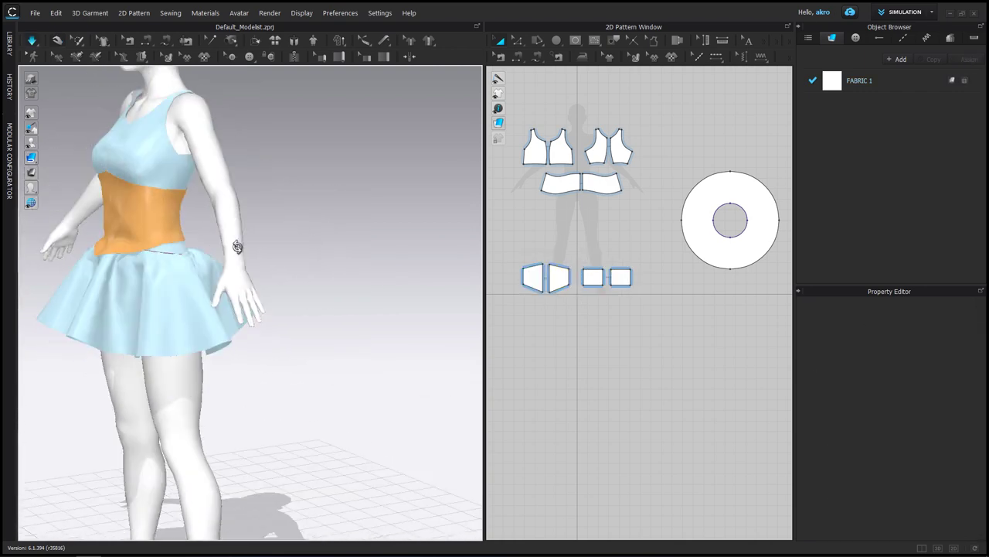
key(2)
shift+click(132, 217)
mouse_move(152, 246)
right_down()
mouse_move(137, 221)
mouse_move(294, 217)
mouse_move(273, 166)
mouse_move(185, 168)
mouse_move(338, 226)
right_up()
shift+click(294, 217)
click(338, 227)
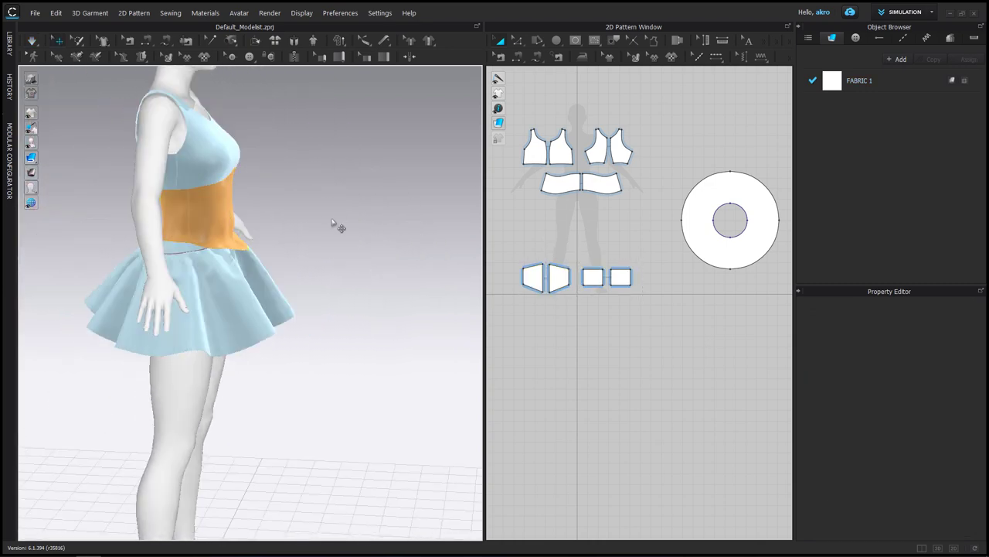
click(693, 203)
click(364, 289)
mouse_move(364, 289)
right_down()
mouse_move(265, 279)
mouse_move(177, 249)
mouse_move(301, 214)
right_up()
Step: Box-select all four waist pieces in the pattern view, delete them, and resume simulation
click(552, 276)
drag(639, 247, 521, 314)
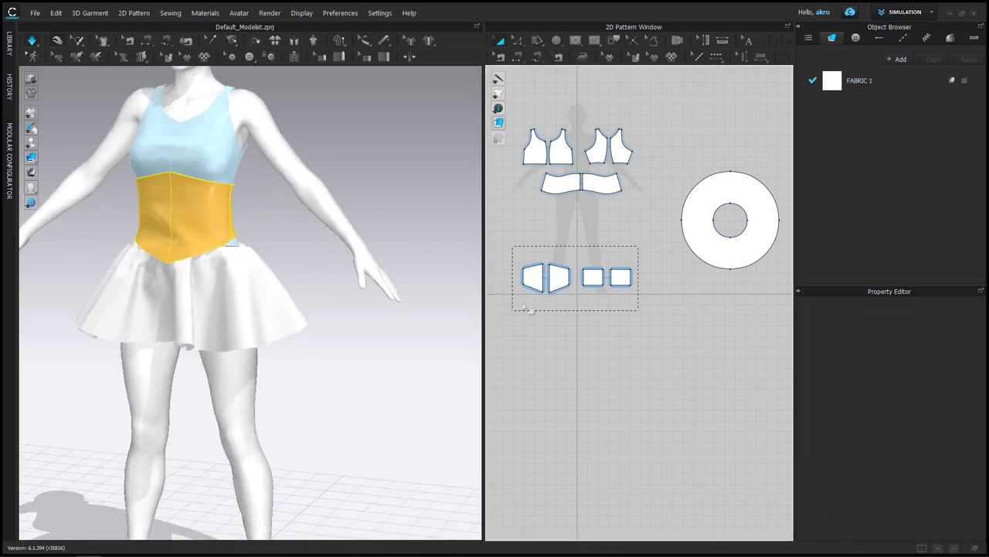
click(178, 187)
click(299, 239)
mouse_move(298, 239)
right_down()
mouse_move(258, 234)
mouse_move(282, 244)
right_up()
click(255, 230)
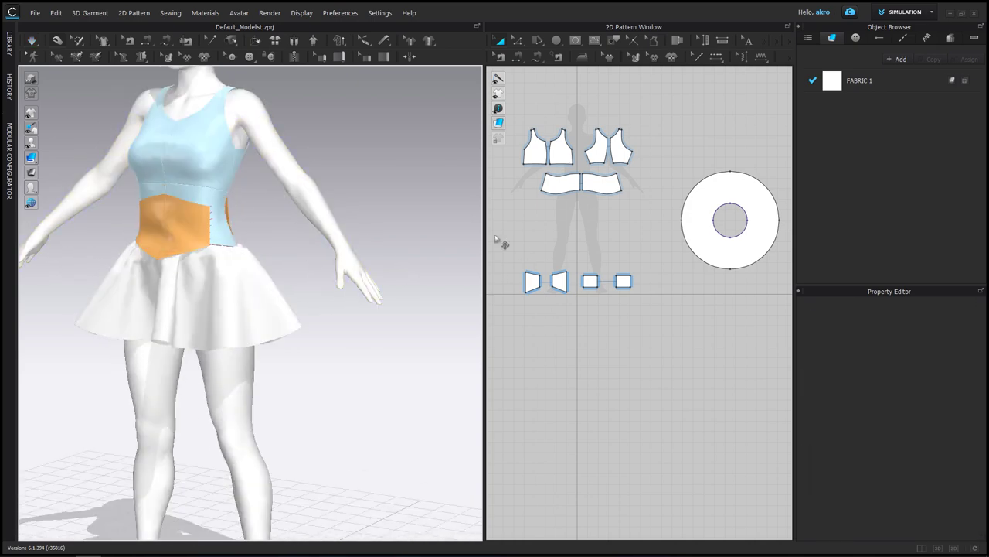
drag(641, 263, 508, 320)
key(Delete)
right_drag(464, 315, 376, 308)
key(space)
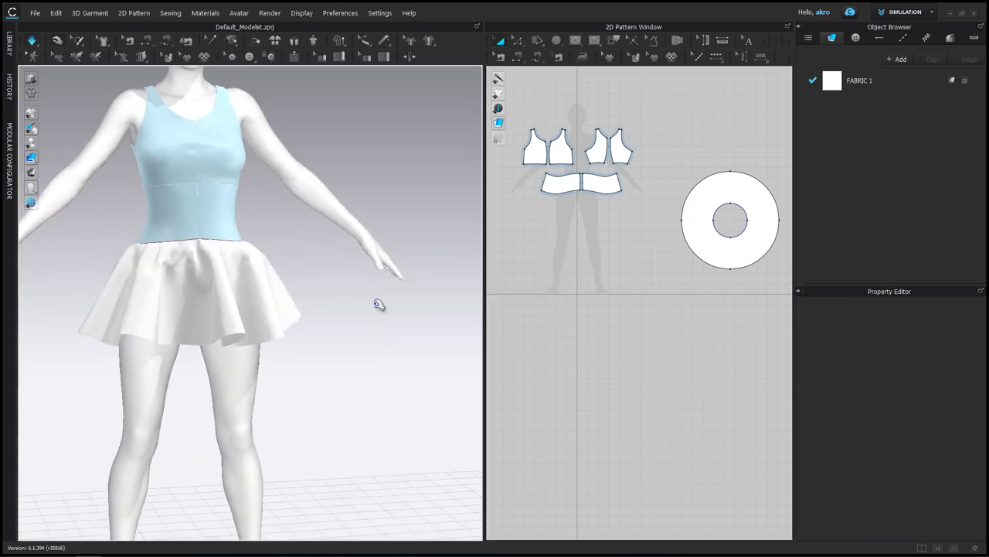
Step: Inspect the circle skirt on the avatar from the back, front and side, selecting it in turn
key(z)
scroll(559, 174, up, 3)
click(560, 193)
mouse_move(473, 242)
right_down()
mouse_move(327, 265)
mouse_move(410, 262)
right_up()
scroll(411, 263, down, 3)
scroll(625, 287, down, 3)
scroll(699, 217, up, 5)
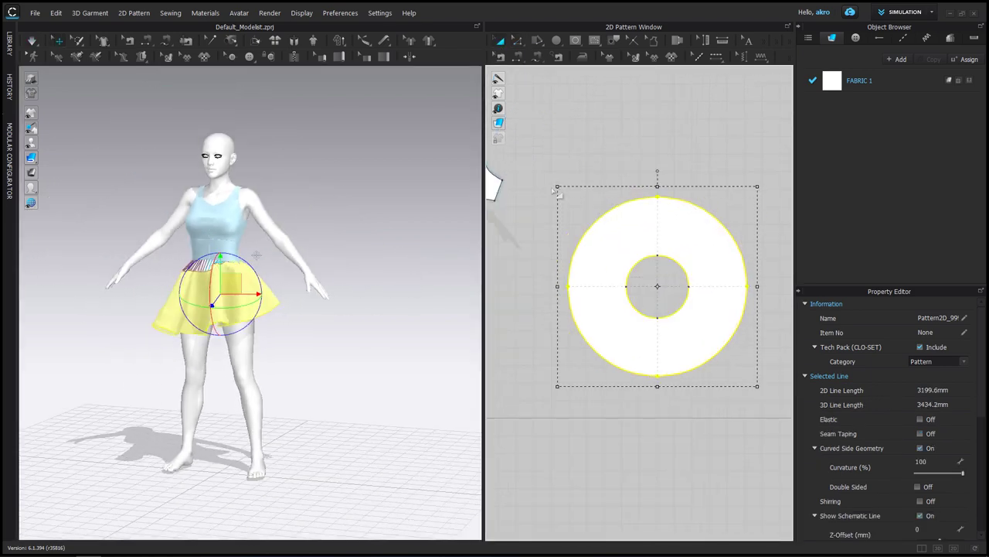
click(662, 258)
key(Escape)
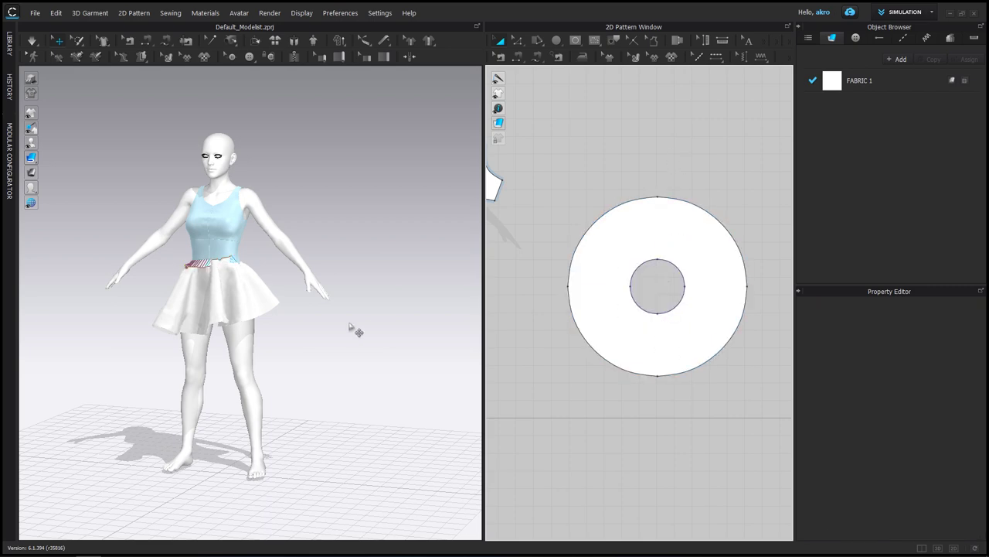
mouse_move(354, 316)
right_down()
mouse_move(336, 322)
mouse_move(545, 325)
mouse_move(273, 309)
right_up()
click(273, 309)
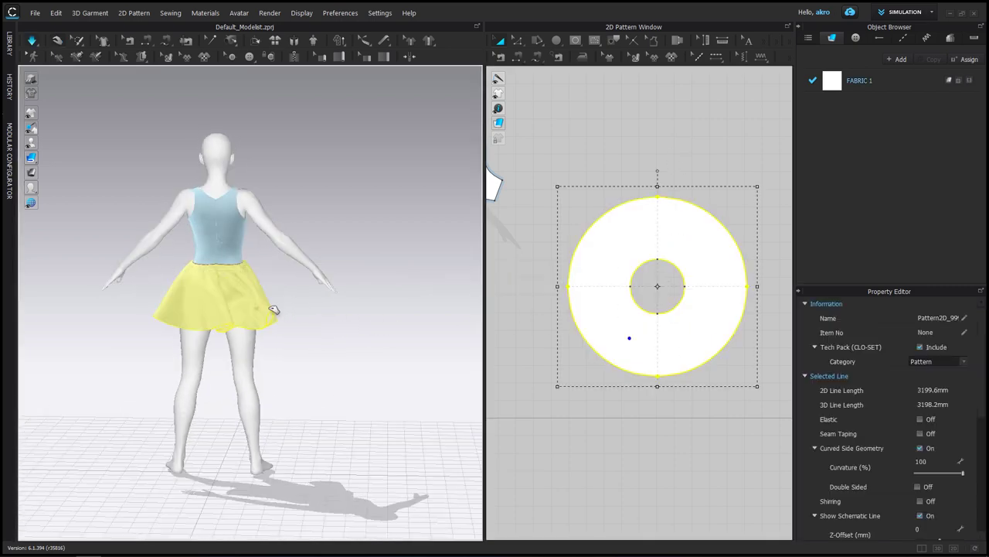
key(Escape)
right_drag(410, 299, 206, 364)
click(198, 327)
key(Escape)
right_drag(198, 327, 360, 329)
scroll(302, 255, up, 3)
Step: Move the circle skirt ring up and left in the 2D window, out of the way
right_click(641, 309)
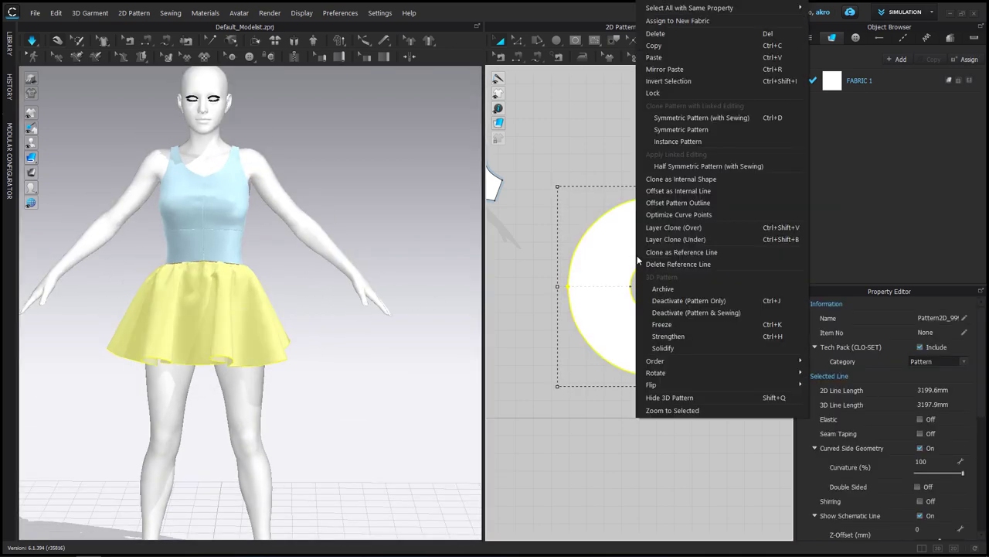
scroll(633, 415, down, 5)
scroll(692, 297, up, 2)
drag(691, 297, 668, 248)
key(Escape)
Step: Draw a new rectangle pattern below the bodice pieces with the Rectangle tool
scroll(634, 309, up, 3)
click(556, 41)
click(575, 75)
scroll(581, 317, up, 2)
drag(620, 368, 620, 368)
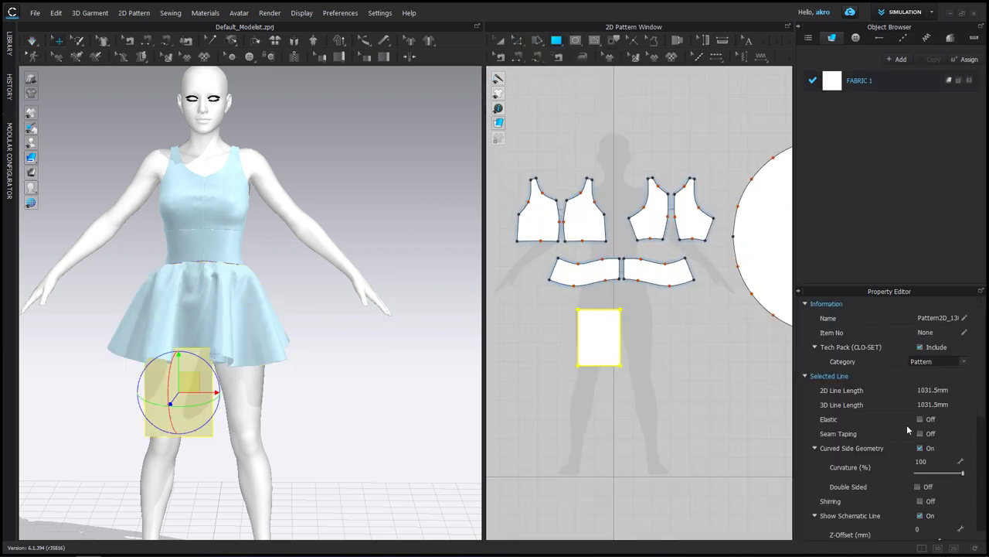
Step: Raise the rectangle's top-right corner with Edit Pattern to taper the piece
key(Escape)
click(946, 503)
click(901, 366)
click(577, 395)
key(Escape)
key(z)
scroll(625, 307, up, 2)
drag(616, 312, 623, 310)
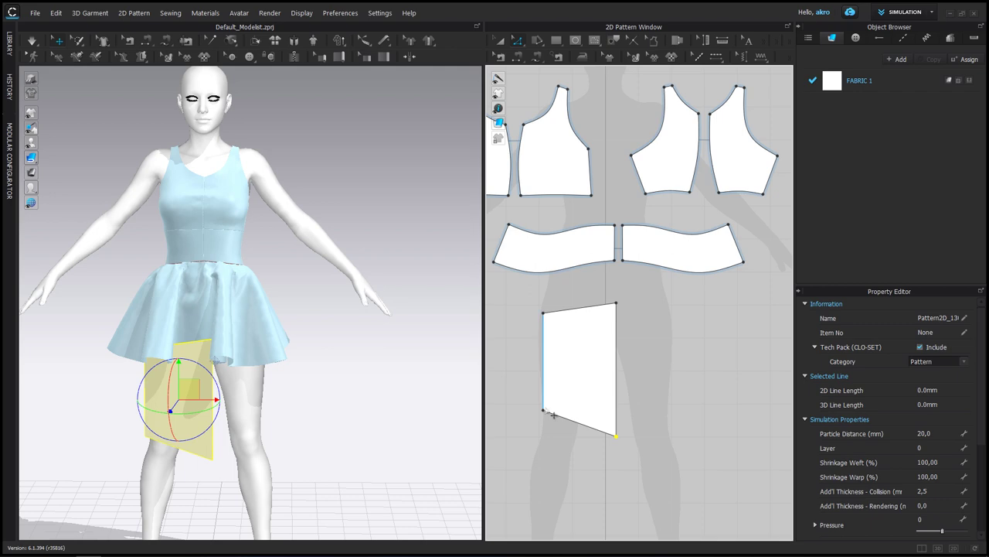
scroll(553, 330, down, 2)
Step: Shrink the rectangle with Transform and split it into two seamed panels
key(a)
click(576, 340)
right_drag(310, 382, 214, 225)
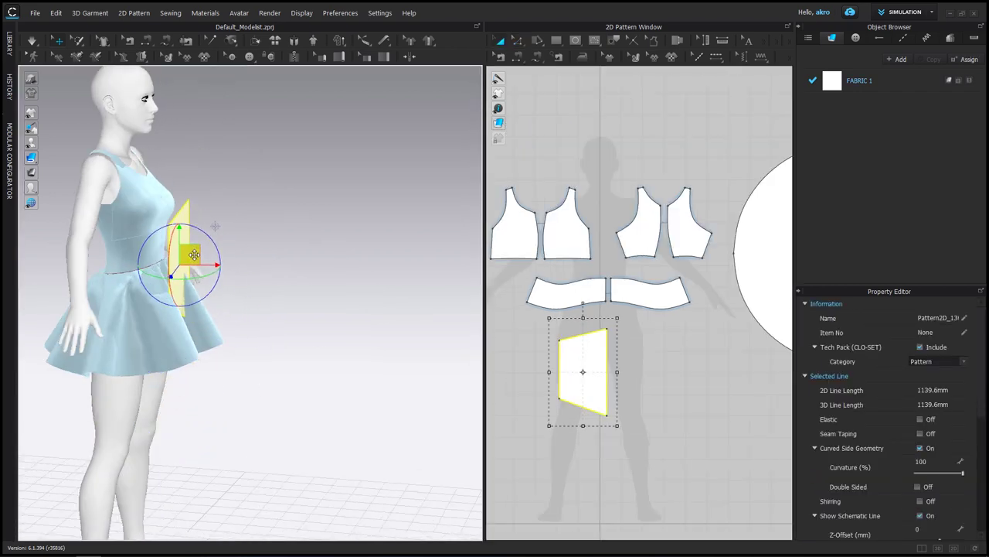
key(2)
drag(550, 318, 569, 354)
click(600, 363)
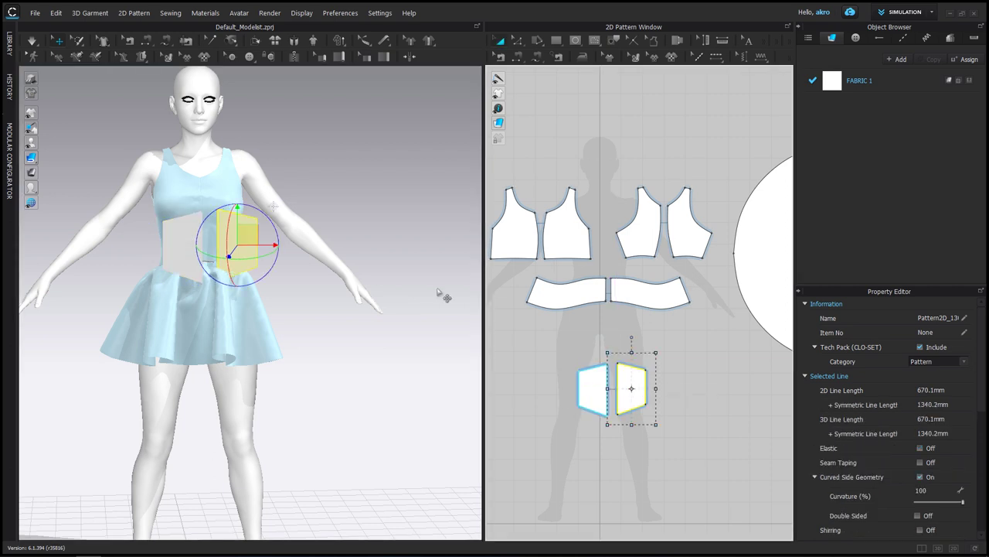
Step: Copy the right-hand panel and paste it as a third waist piece
scroll(674, 419, up, 5)
click(674, 419)
scroll(674, 419, down, 3)
scroll(638, 387, down, 2)
click(674, 384)
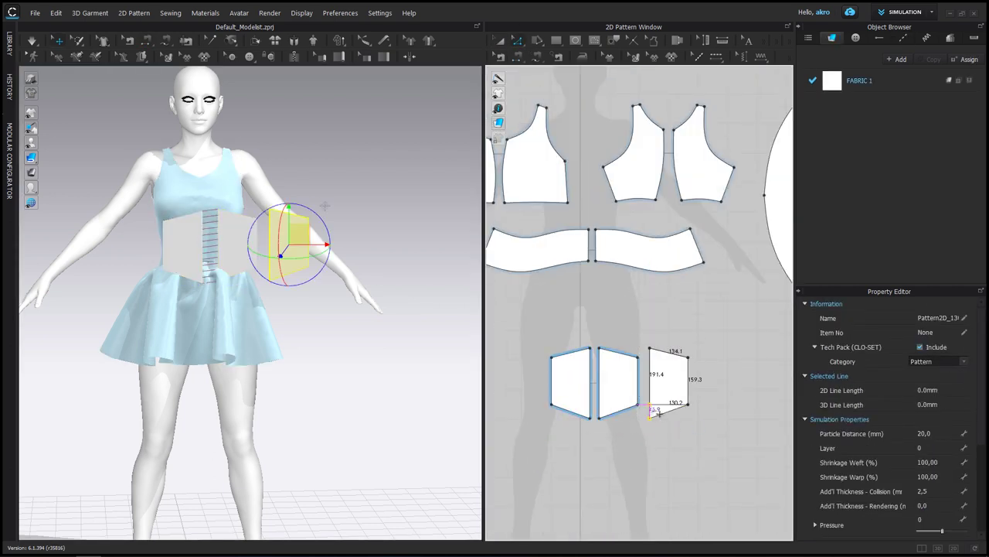
click(294, 260)
right_drag(294, 261, 312, 284)
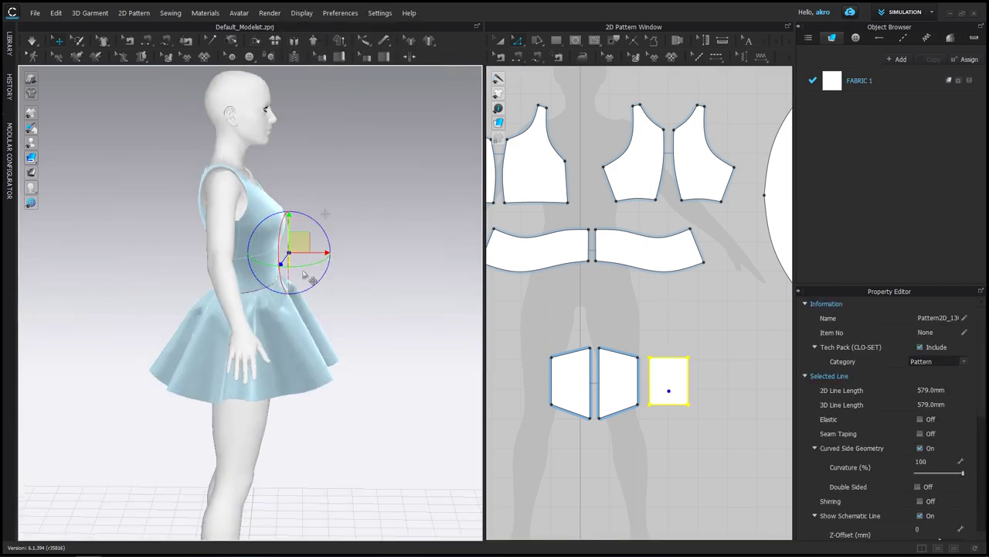
right_drag(216, 229, 340, 232)
scroll(634, 363, down, 2)
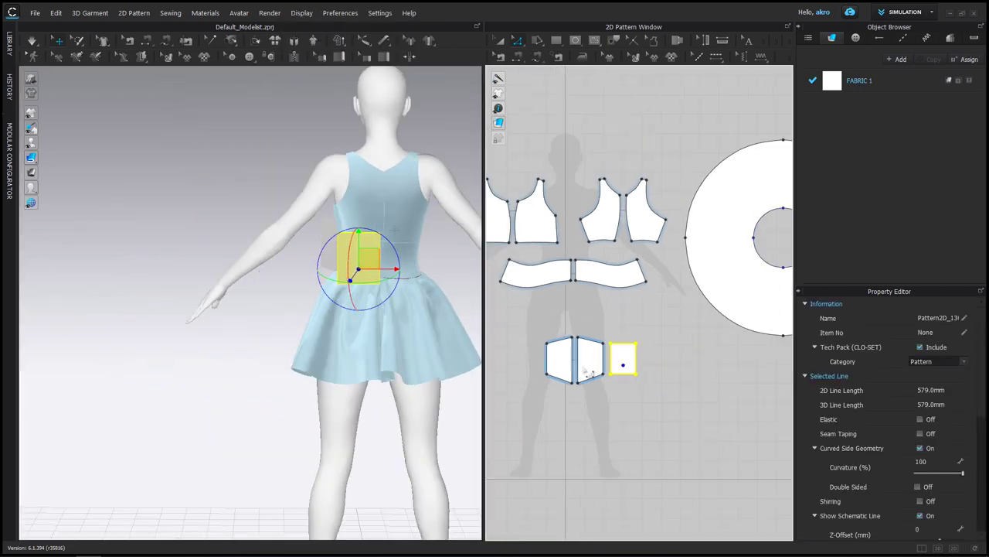
scroll(626, 372, up, 1)
Step: Add a mirrored copy to the right and butt it against its neighbouring panel
click(683, 363)
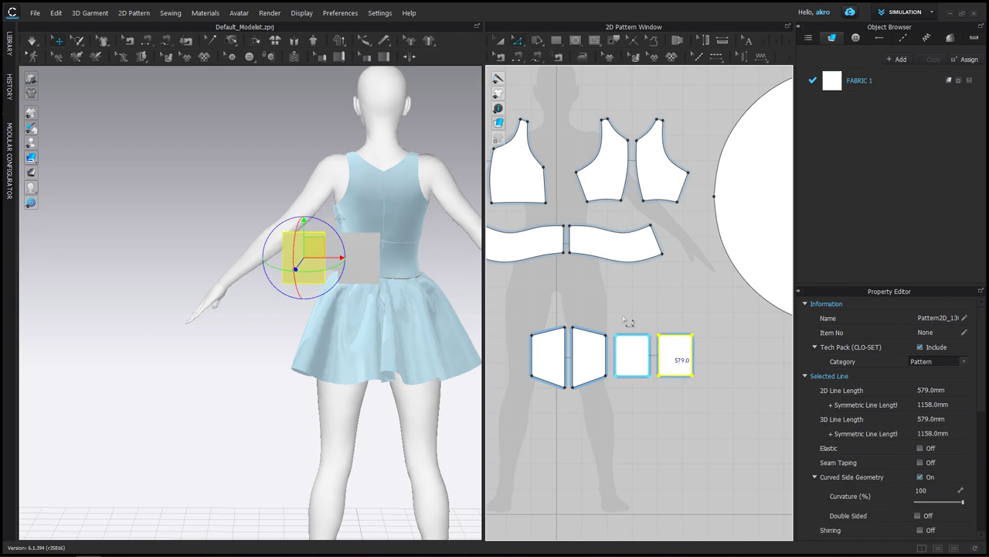
right_drag(417, 245, 276, 263)
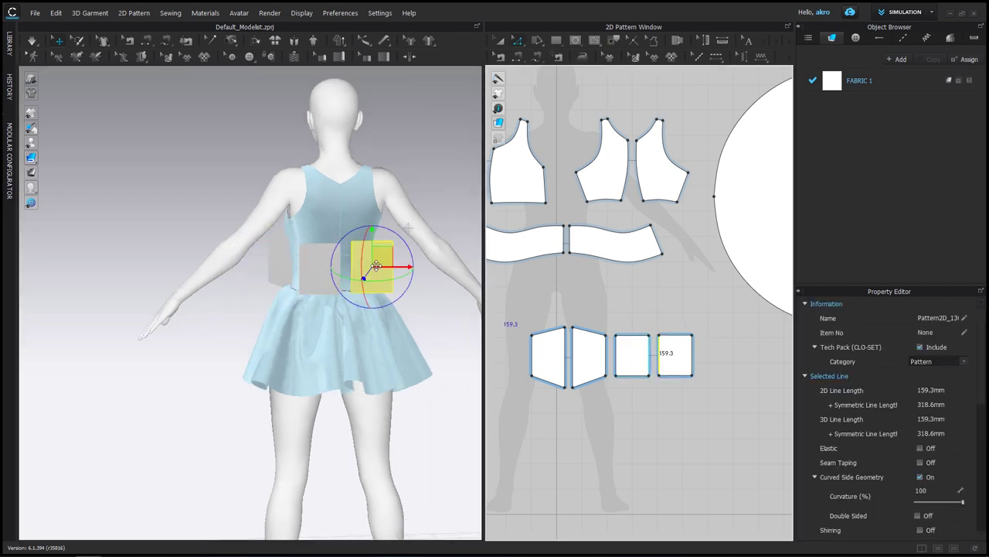
click(507, 45)
drag(731, 355, 611, 386)
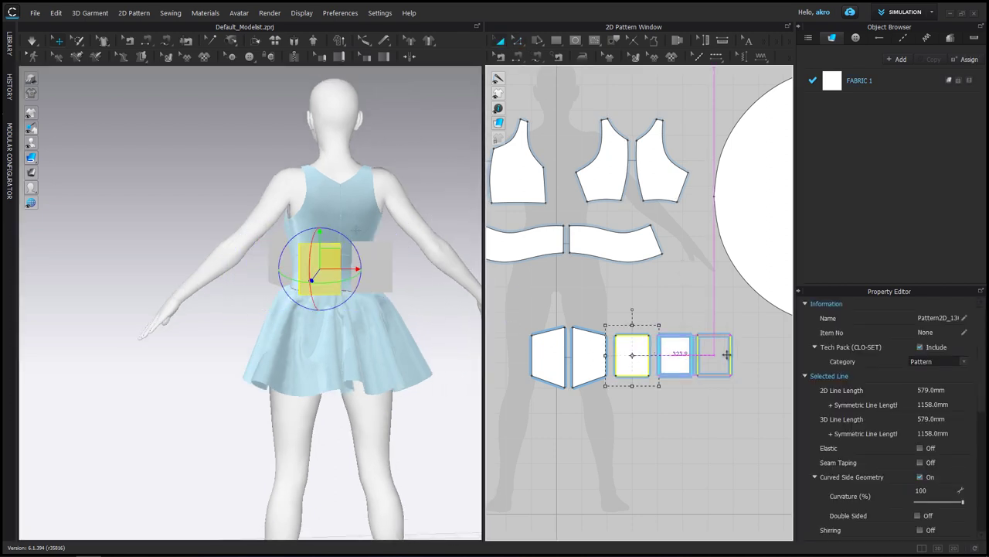
drag(641, 356, 632, 358)
click(679, 355)
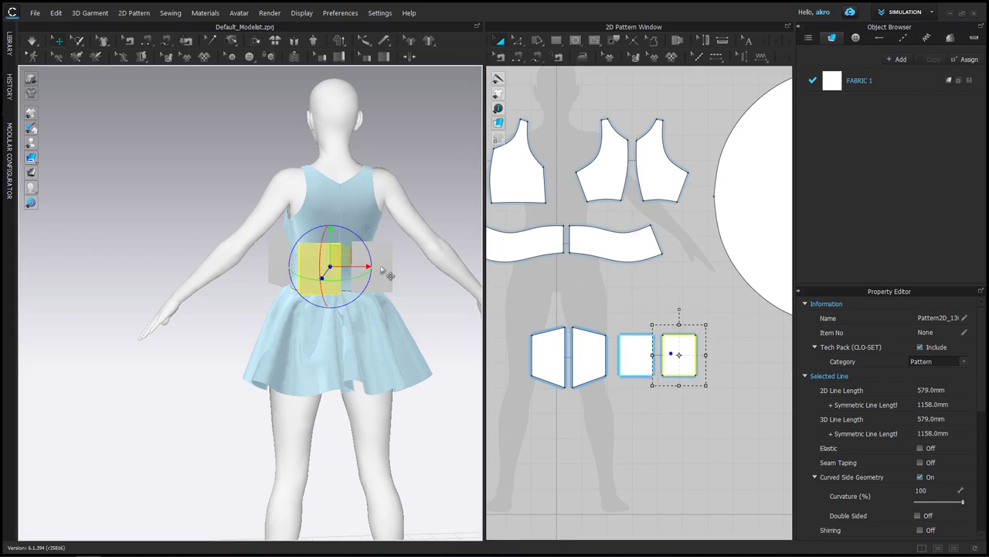
drag(644, 357, 707, 357)
click(369, 290)
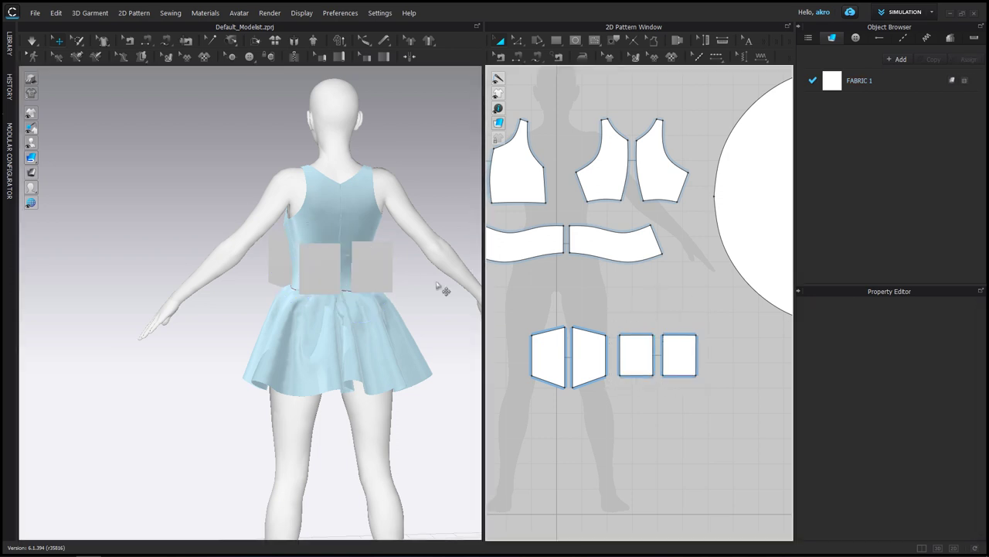
Step: Sew the waist panel edges together and simulate to drape the band
key(n)
click(647, 338)
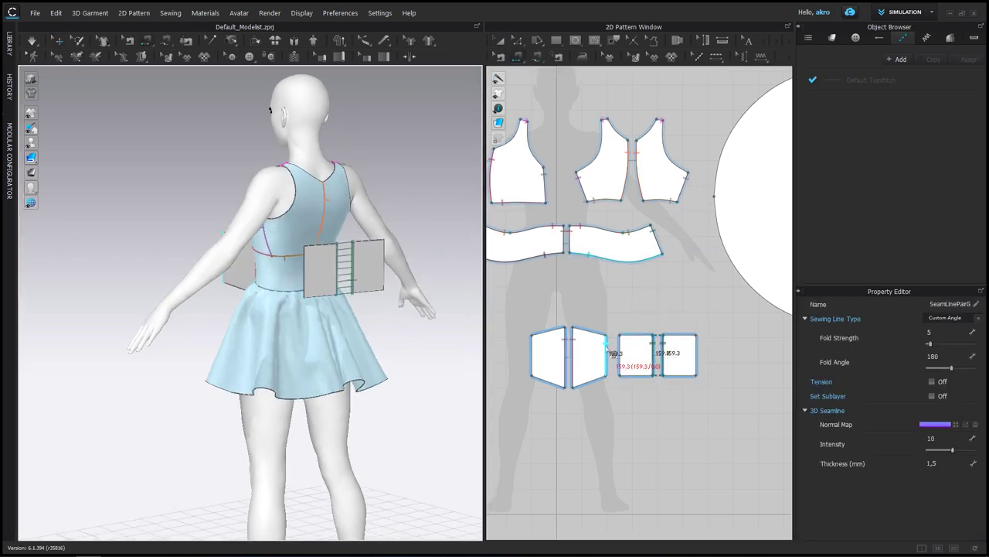
key(space)
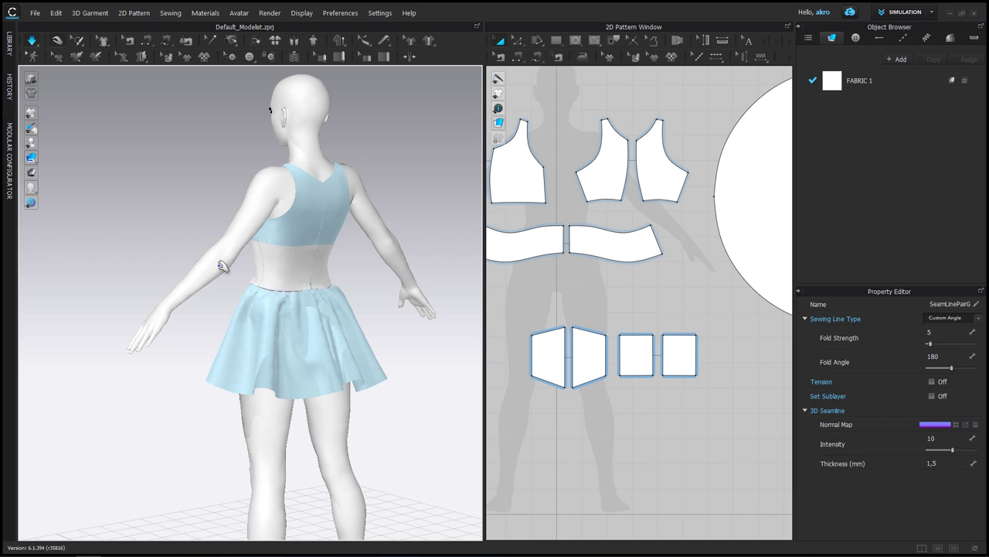
right_drag(408, 267, 356, 269)
Step: Add FABRIC 2 from a preset and assign it to the waistband panels
click(901, 62)
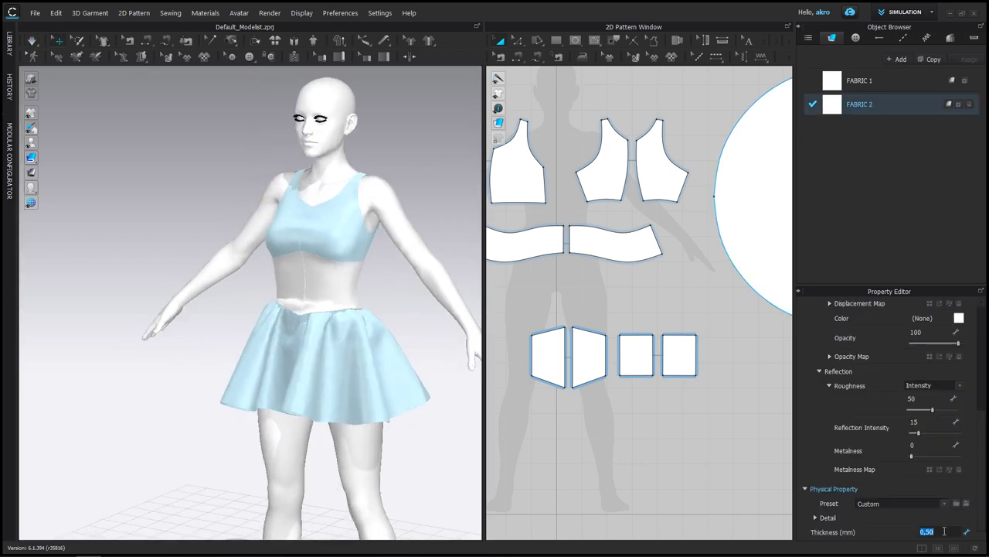
click(945, 503)
click(897, 467)
click(973, 104)
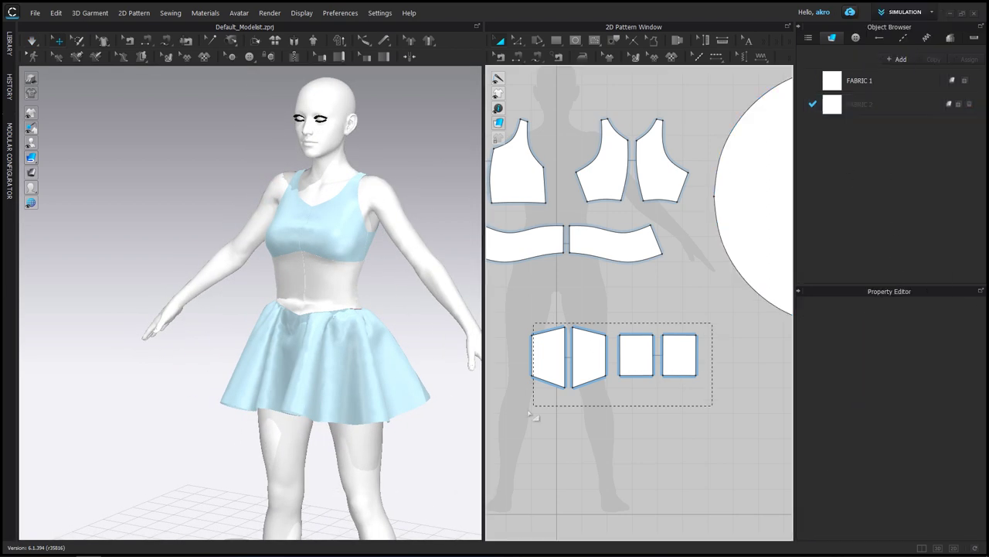
click(973, 104)
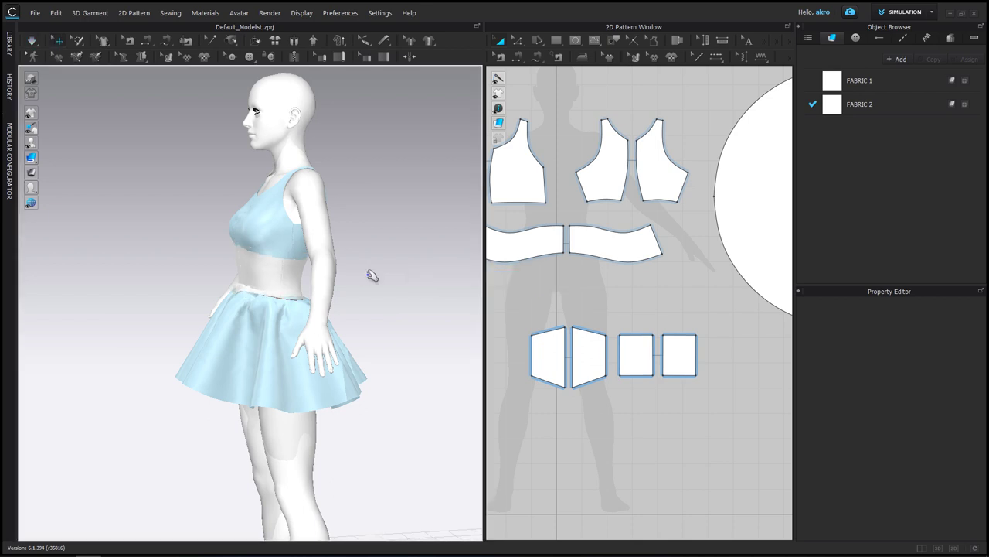
click(893, 113)
double_click(943, 531)
click(695, 384)
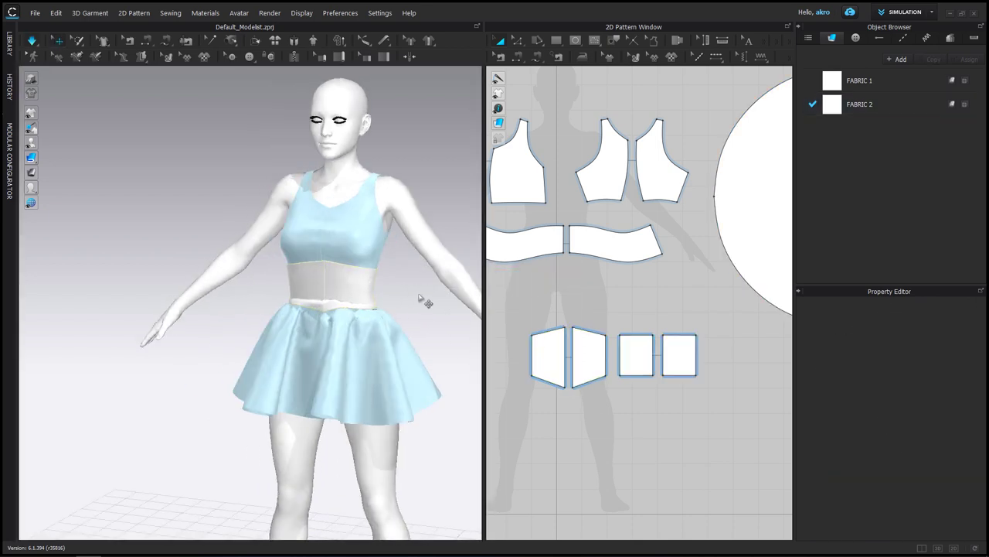
right_drag(340, 286, 387, 301)
scroll(606, 294, down, 3)
click(858, 80)
click(725, 199)
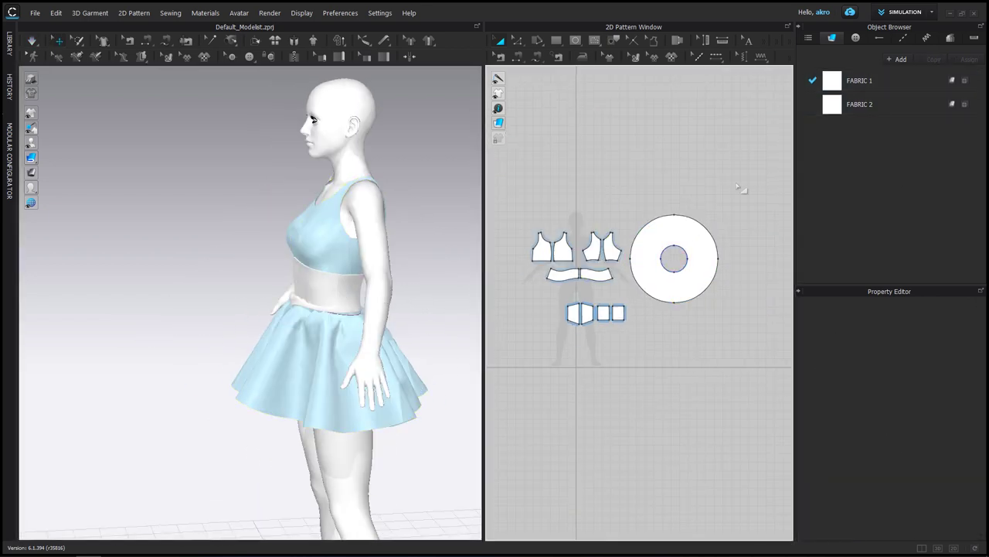
Step: Pull the skirt hem outward in the 3D view so it flares wider
drag(534, 319, 564, 317)
right_click(564, 317)
click(626, 332)
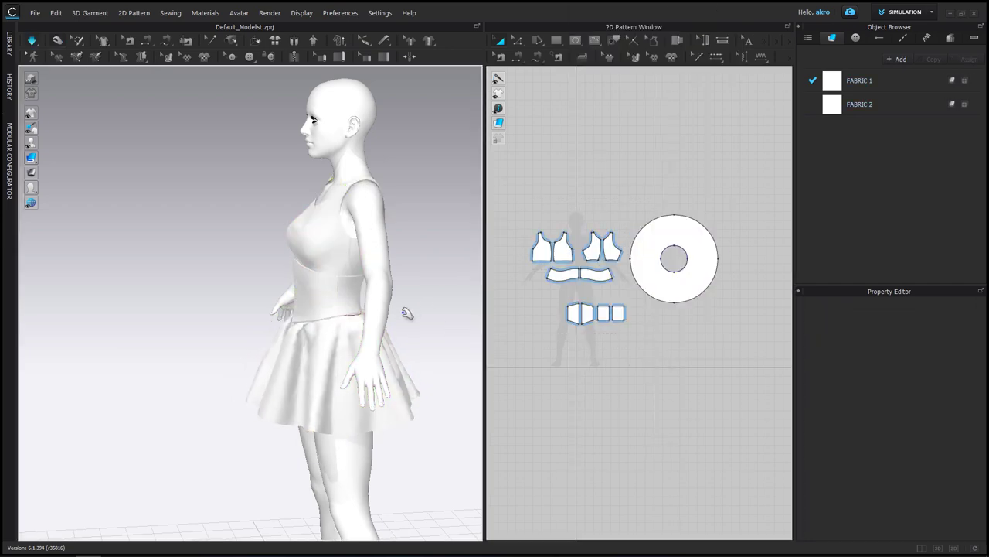
right_drag(273, 291, 500, 311)
click(397, 424)
click(426, 309)
click(327, 283)
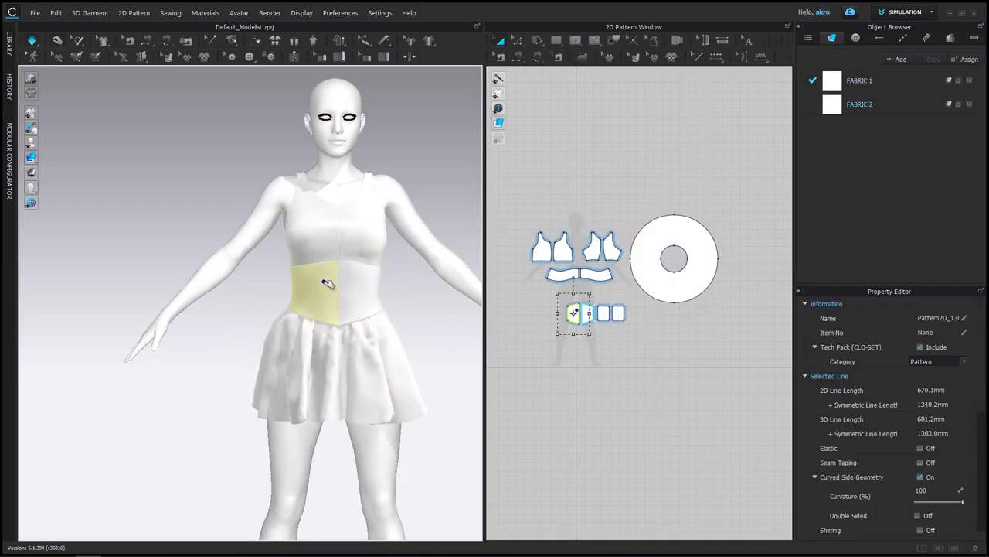
click(426, 293)
mouse_move(426, 294)
right_down()
mouse_move(201, 283)
mouse_move(199, 322)
mouse_move(401, 321)
mouse_move(267, 282)
mouse_move(243, 211)
mouse_move(735, 194)
right_up()
drag(724, 187, 433, 375)
drag(309, 381, 128, 398)
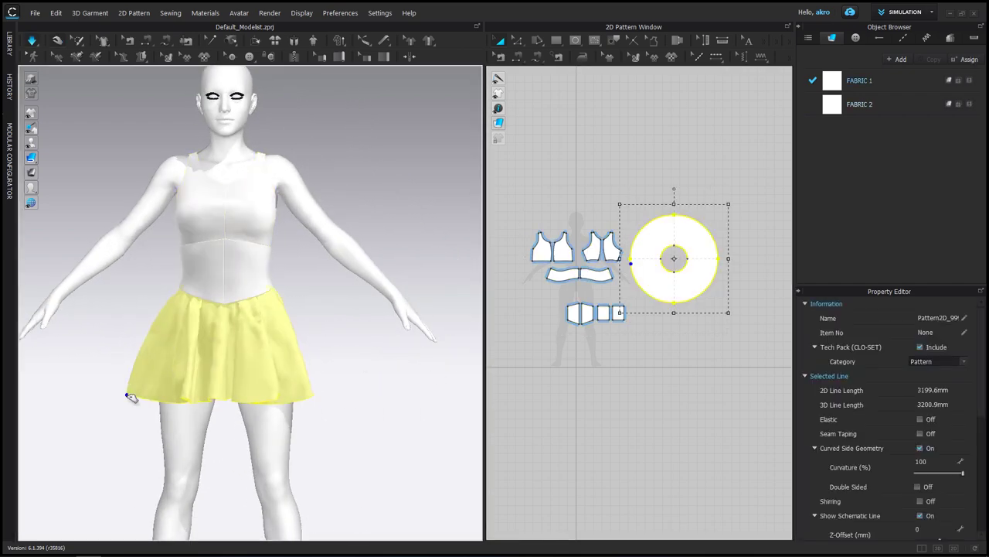
drag(329, 383, 404, 373)
Step: Merge the two front bodice pieces into one along their centre seam
mouse_move(360, 332)
right_down()
mouse_move(132, 327)
mouse_move(370, 332)
right_up()
scroll(556, 271, up, 5)
scroll(556, 271, down, 2)
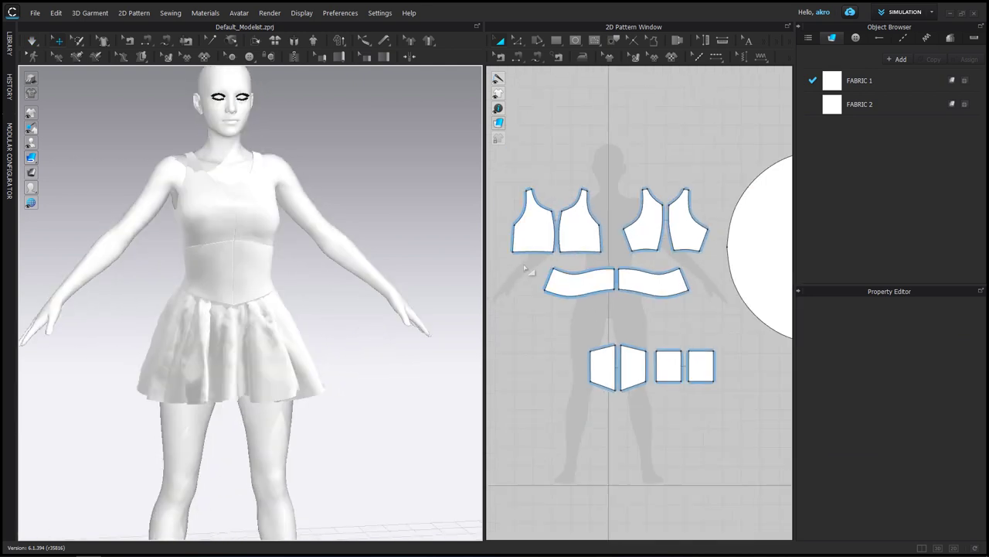
scroll(556, 270, up, 3)
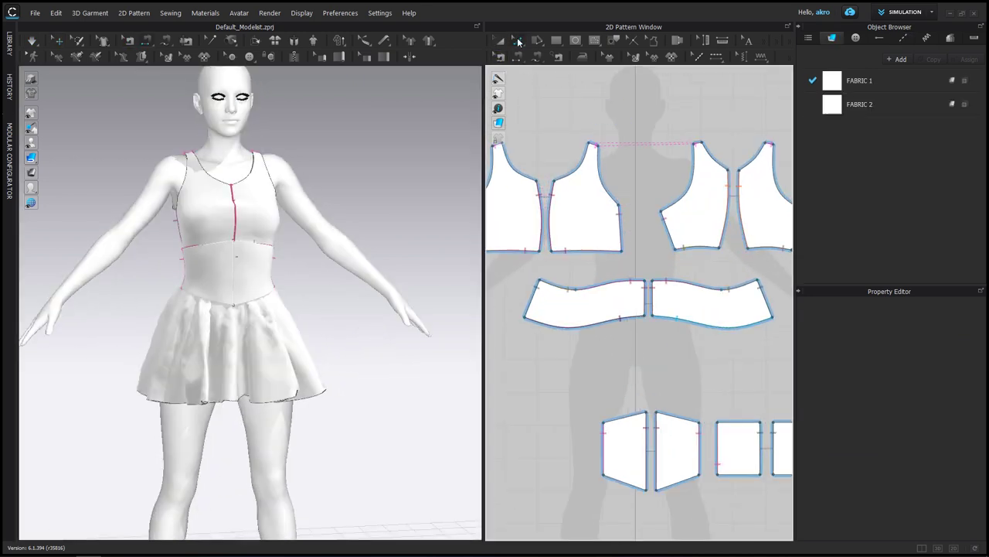
click(667, 232)
right_click(665, 228)
click(700, 329)
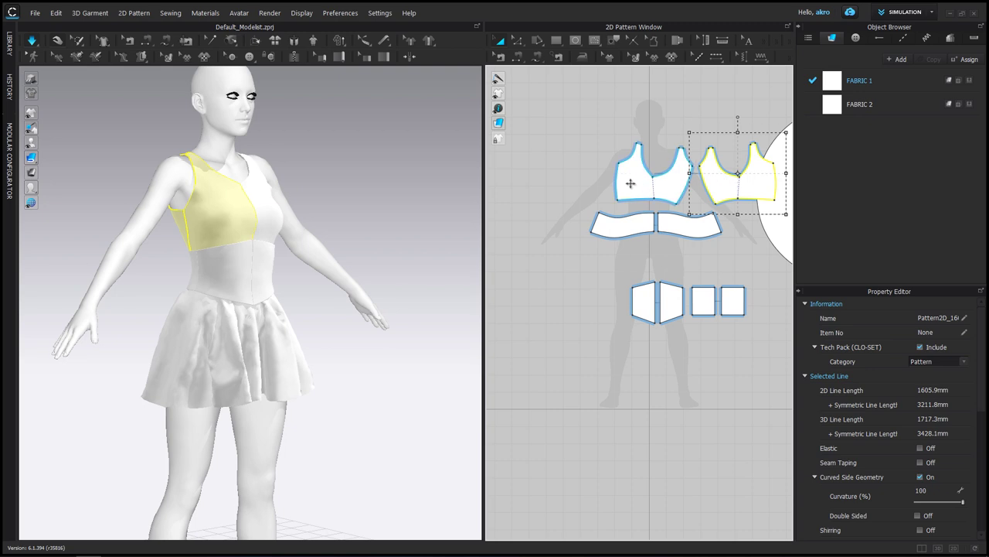
Step: Check the four waistband panels and the skirt from a front view
click(634, 224)
click(652, 317)
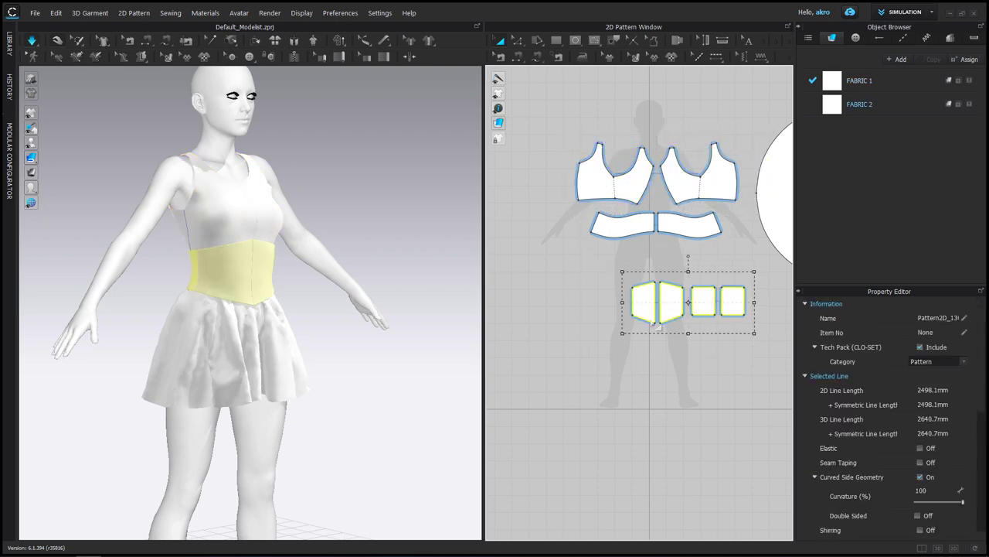
click(681, 403)
right_drag(369, 348, 382, 360)
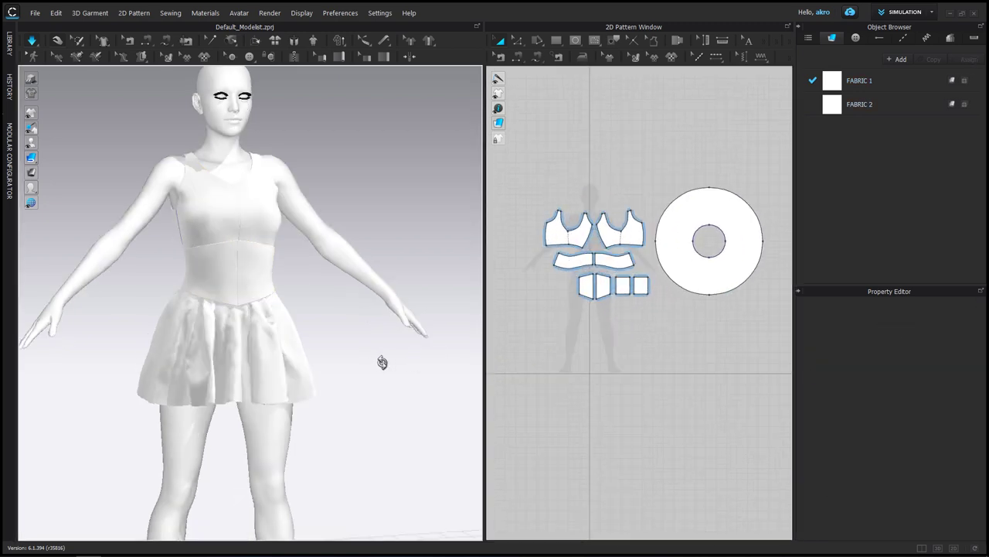
click(175, 393)
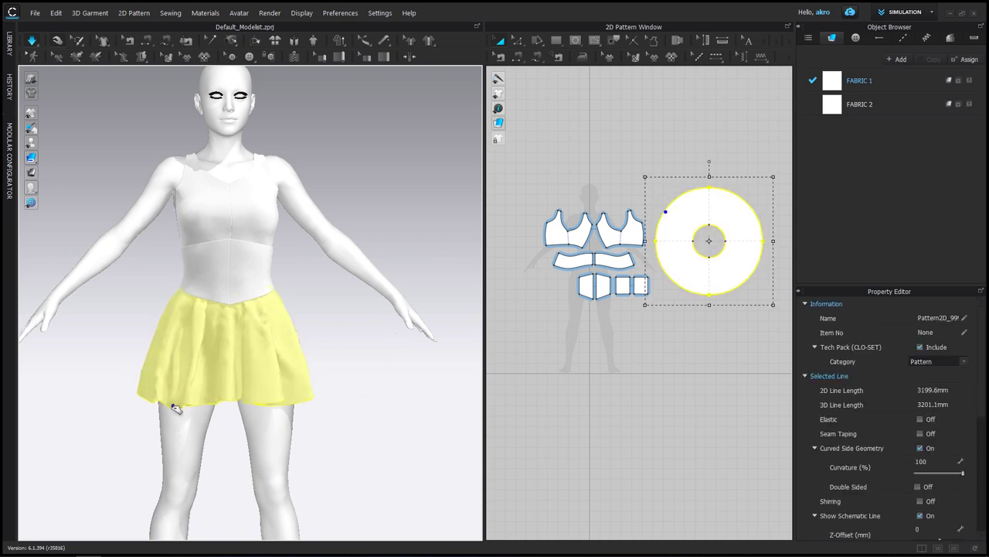
Step: Select the circle skirt on the avatar and orbit to the side and back
click(434, 364)
click(152, 397)
click(382, 364)
click(324, 392)
click(326, 365)
right_drag(326, 365, 379, 363)
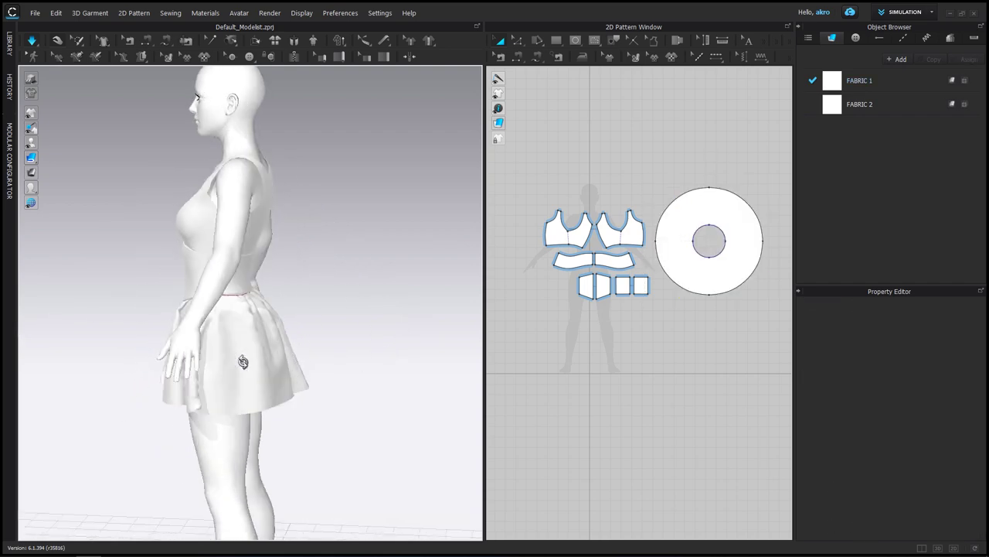
Step: Layer Clone (Under) the circle skirt and place the clone below it in 2D
right_click(690, 250)
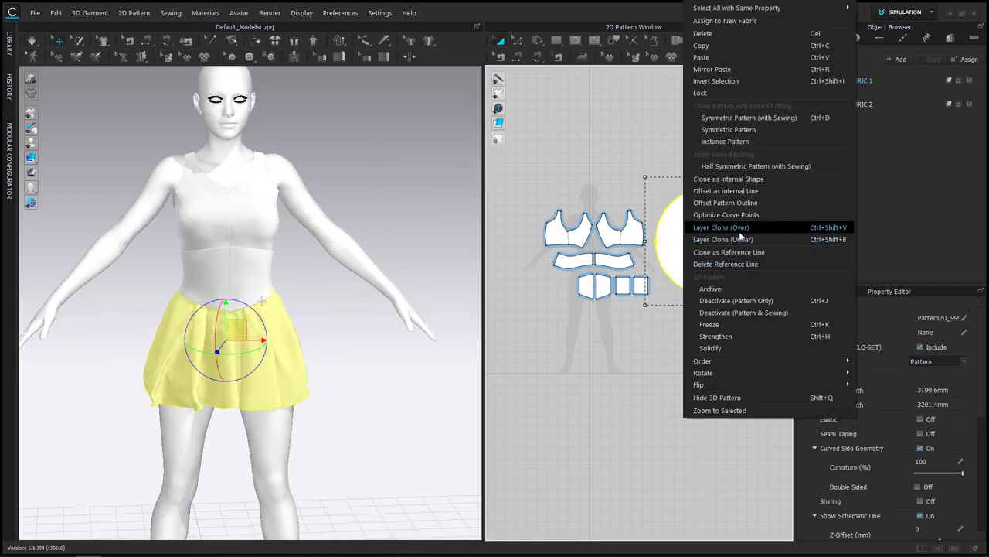
click(721, 228)
click(709, 337)
right_click(778, 433)
key(Escape)
right_drag(778, 432, 759, 414)
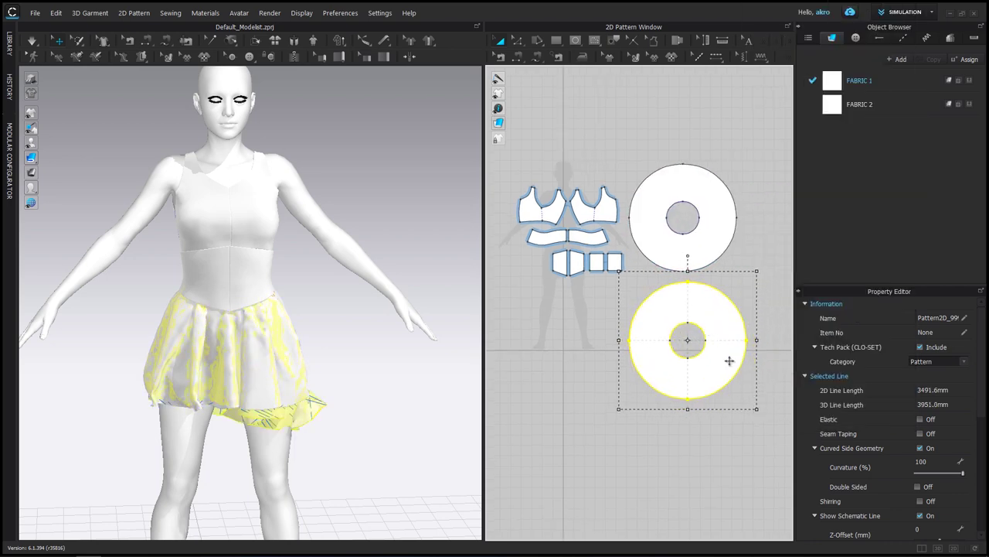
Step: Undo the first clone and make a fresh Layer Clone (Under) placed below the original
right_click(717, 309)
right_click(688, 245)
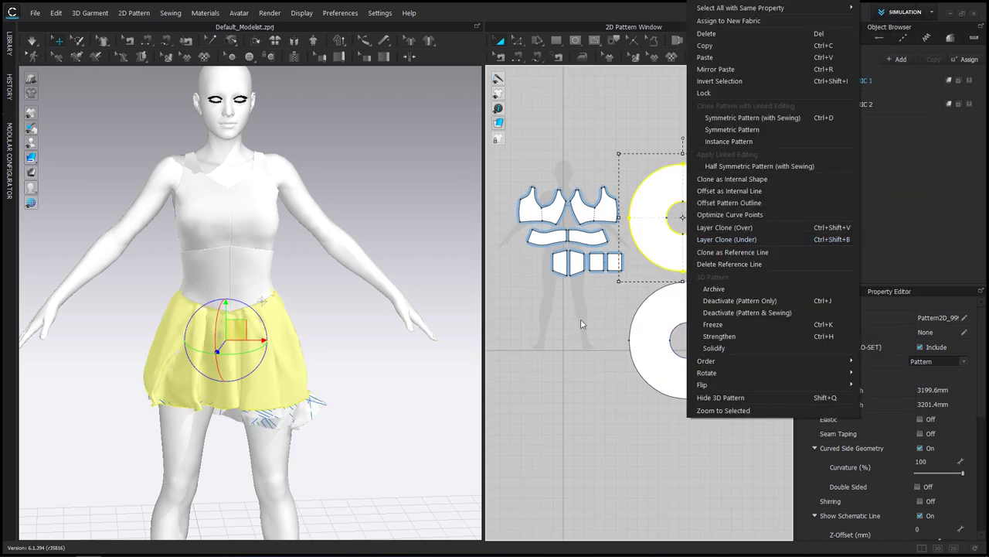
key(ctrl+z)
right_click(644, 216)
click(665, 227)
click(683, 350)
right_click(719, 363)
key(Escape)
right_click(763, 428)
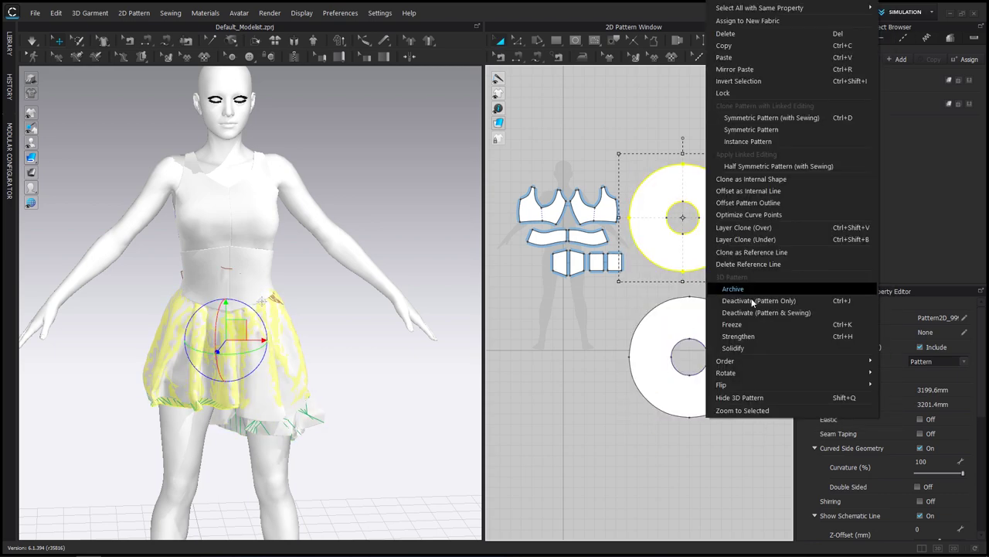
click(727, 302)
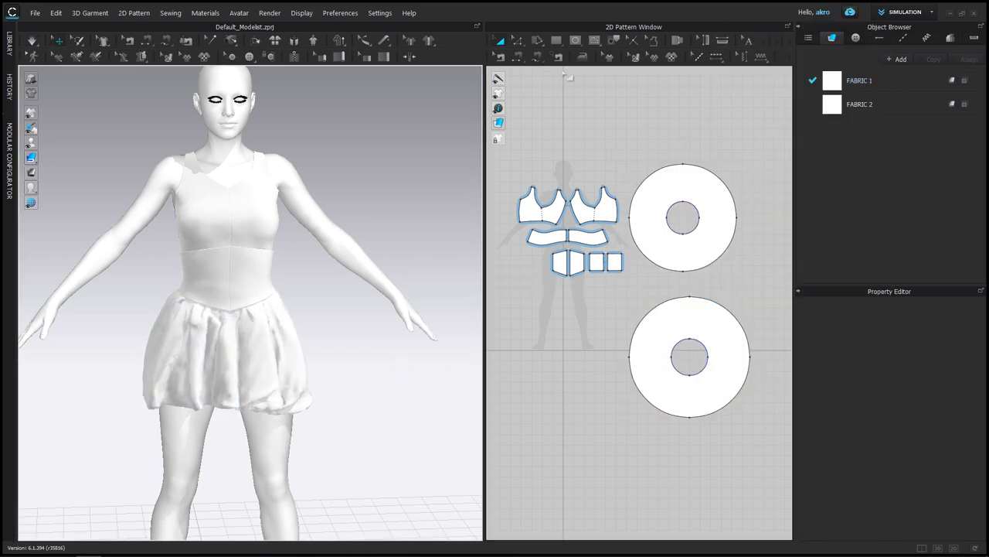
Step: Shrink the lower circle pattern and pull the skirt hem out to settle its drape
key(b)
key(a)
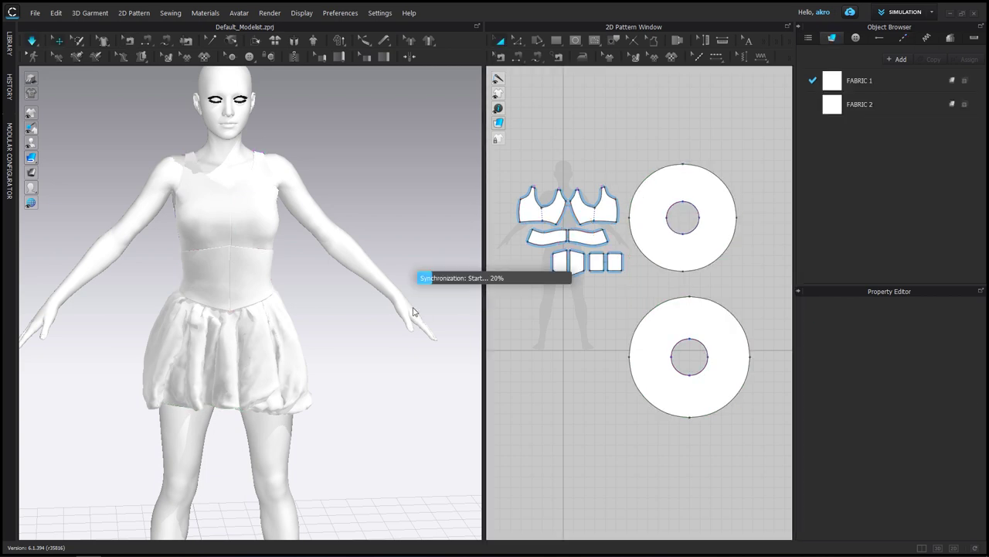
drag(147, 398, 70, 407)
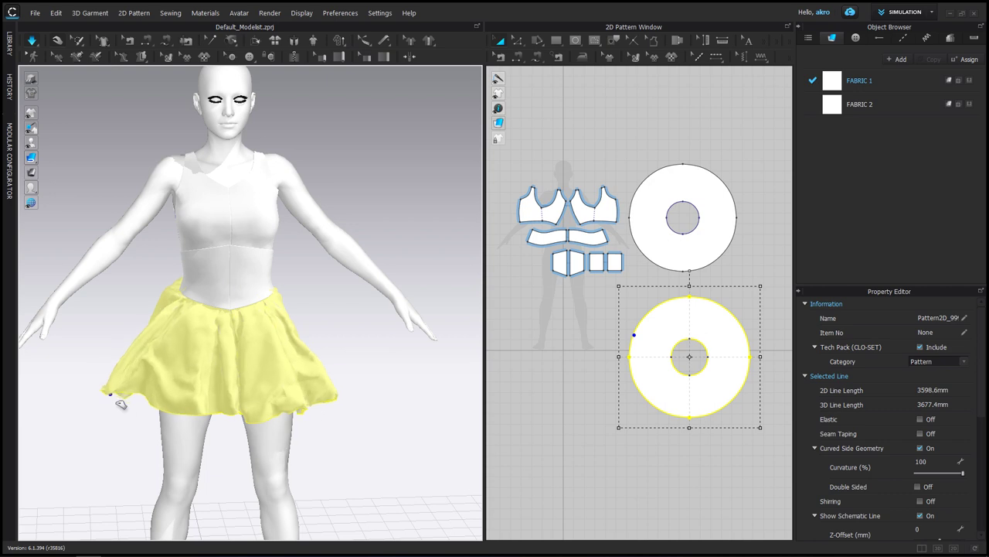
mouse_move(99, 424)
right_down()
mouse_move(199, 385)
mouse_move(190, 367)
right_up()
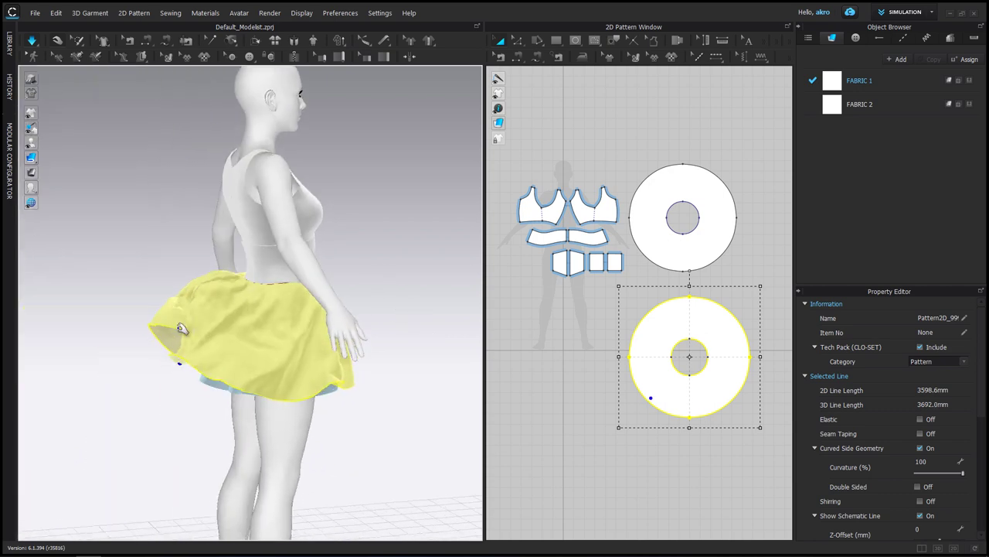
right_drag(126, 374, 224, 323)
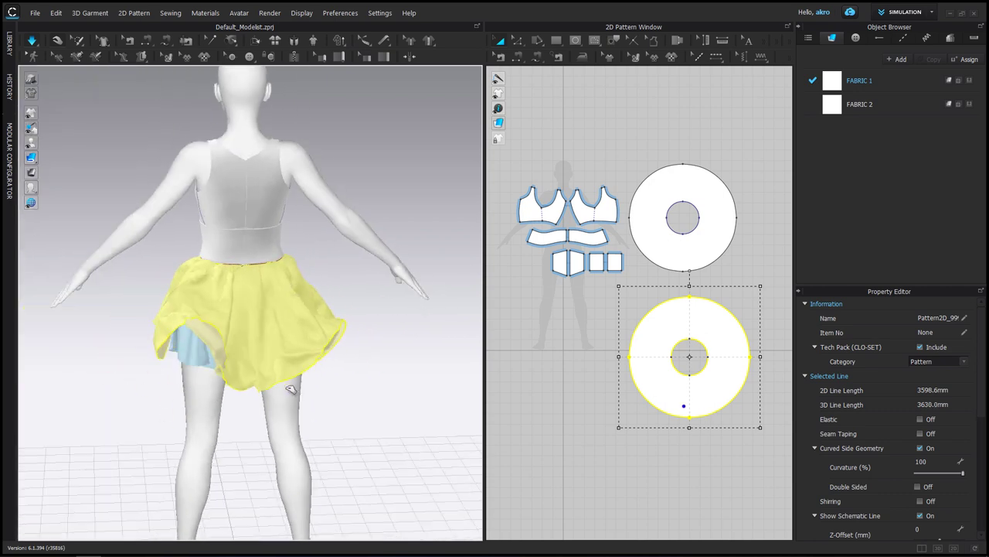
mouse_move(291, 377)
right_down()
mouse_move(291, 354)
mouse_move(137, 377)
right_up()
drag(619, 286, 635, 302)
mouse_move(118, 492)
mouse_down()
mouse_move(100, 518)
mouse_move(120, 504)
mouse_up()
mouse_move(151, 385)
right_down()
mouse_move(194, 354)
mouse_move(227, 413)
right_up()
mouse_move(38, 433)
right_down()
mouse_move(210, 349)
mouse_move(155, 295)
right_up()
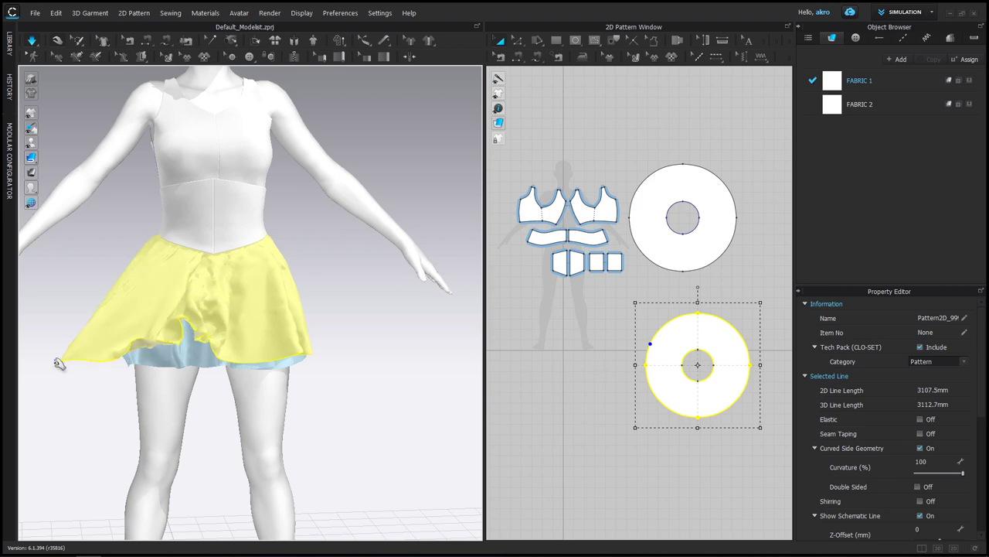
Step: Lift the skirt hem to refine the drape and drop the lower circle back in place
click(382, 302)
right_drag(382, 302, 70, 340)
mouse_move(59, 347)
mouse_down()
mouse_move(77, 300)
mouse_move(59, 295)
mouse_up()
right_drag(247, 390, 293, 345)
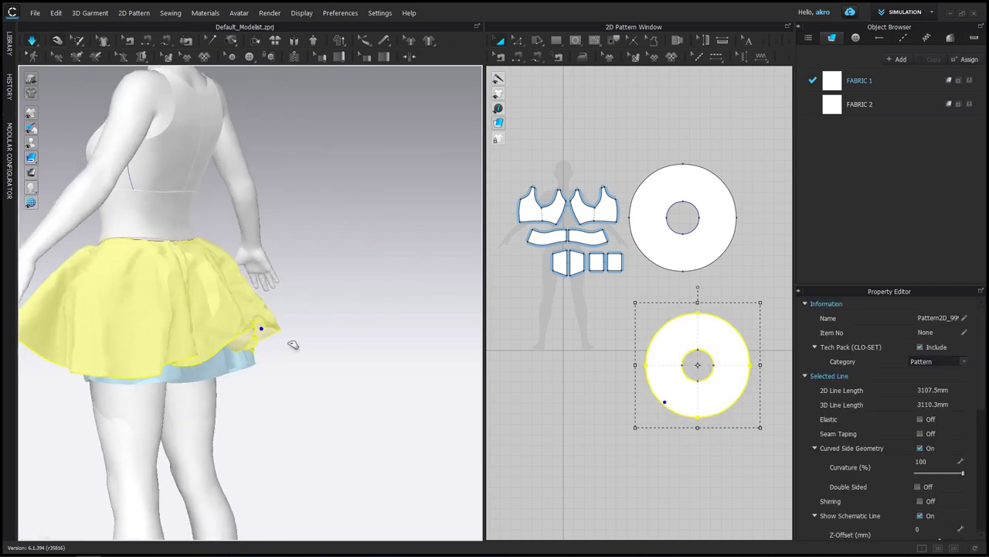
click(324, 384)
click(688, 327)
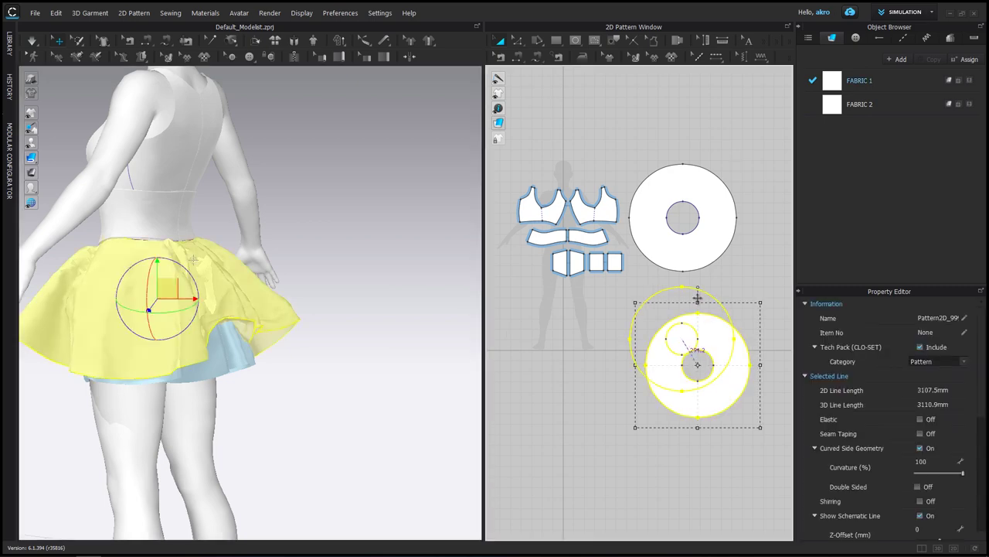
click(860, 81)
Step: Set FABRIC 1's Physical Property Preset to Silk_Organza
click(946, 502)
click(913, 467)
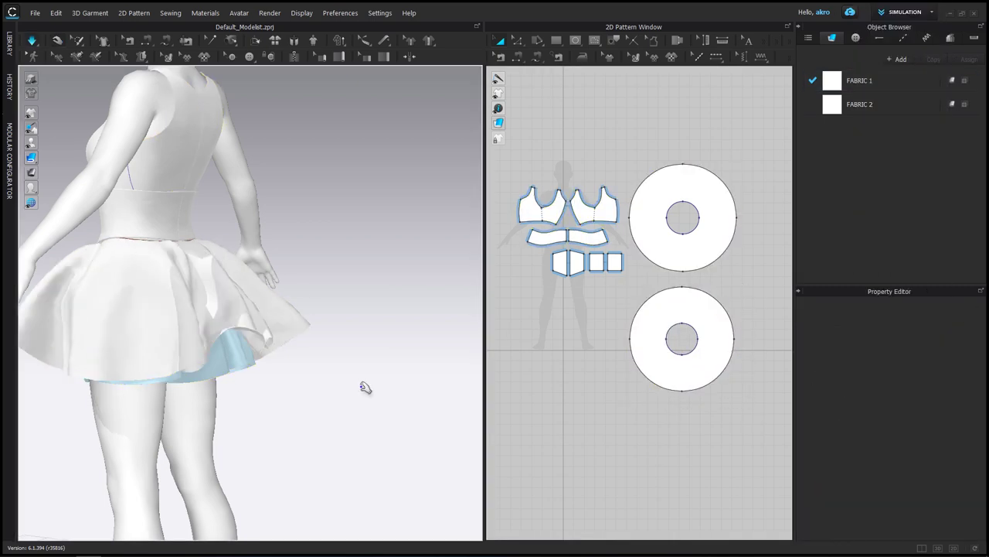
right_drag(364, 386, 378, 369)
click(133, 323)
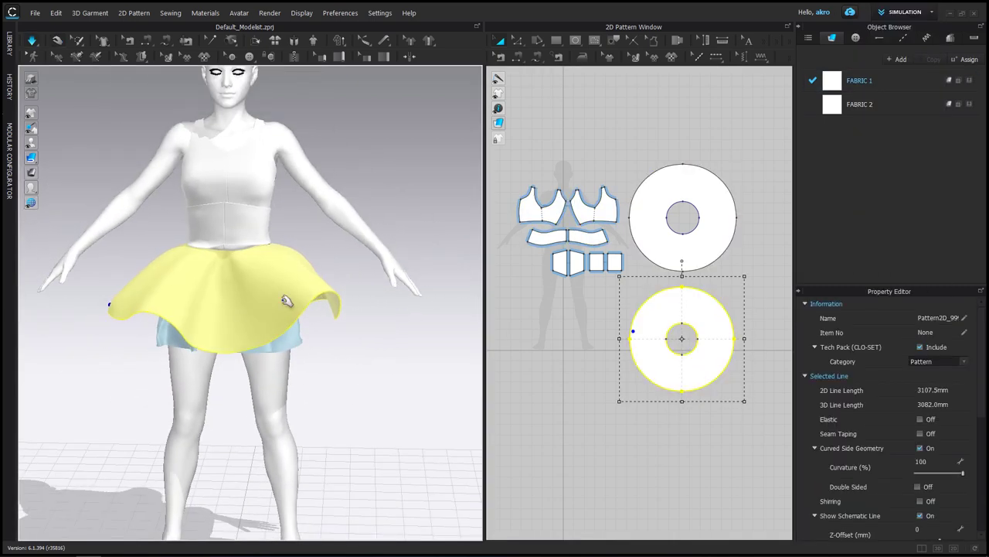
click(387, 369)
click(860, 80)
click(946, 503)
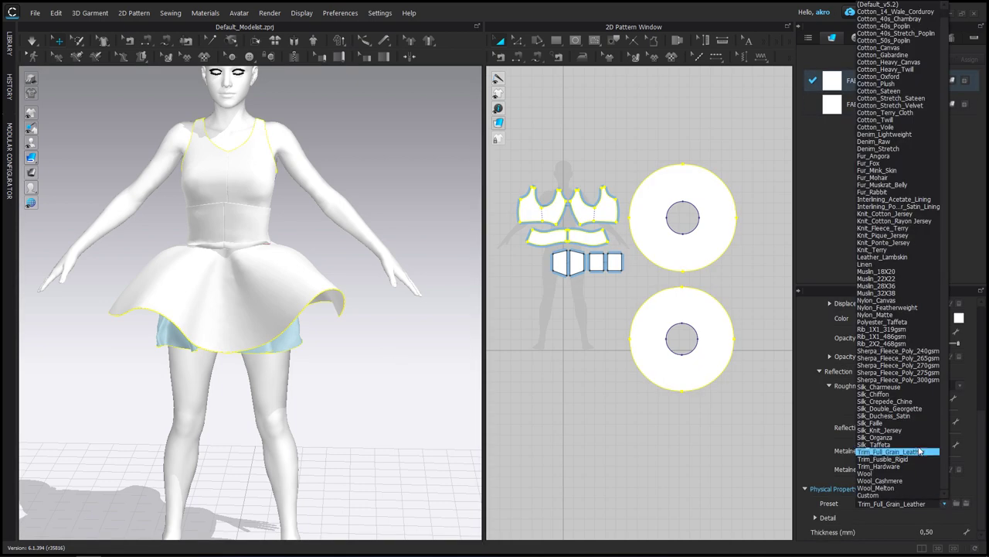
click(877, 437)
Step: Reselect the skirt and a waistband line, viewing the dress in three-quarter view
click(300, 313)
click(327, 376)
click(225, 267)
click(223, 260)
right_drag(225, 298, 241, 207)
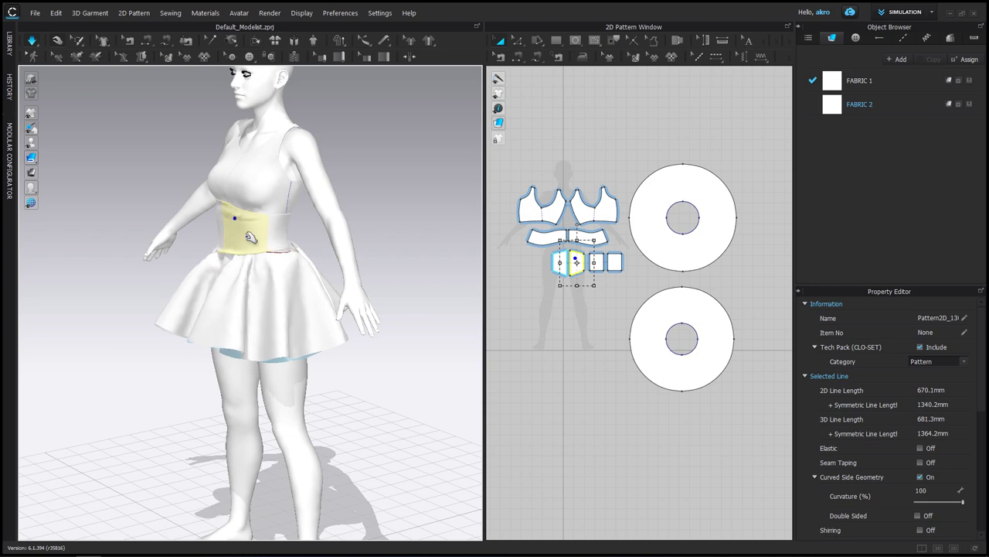
Step: Check the skirt from the front, side and back views
key(2)
click(183, 358)
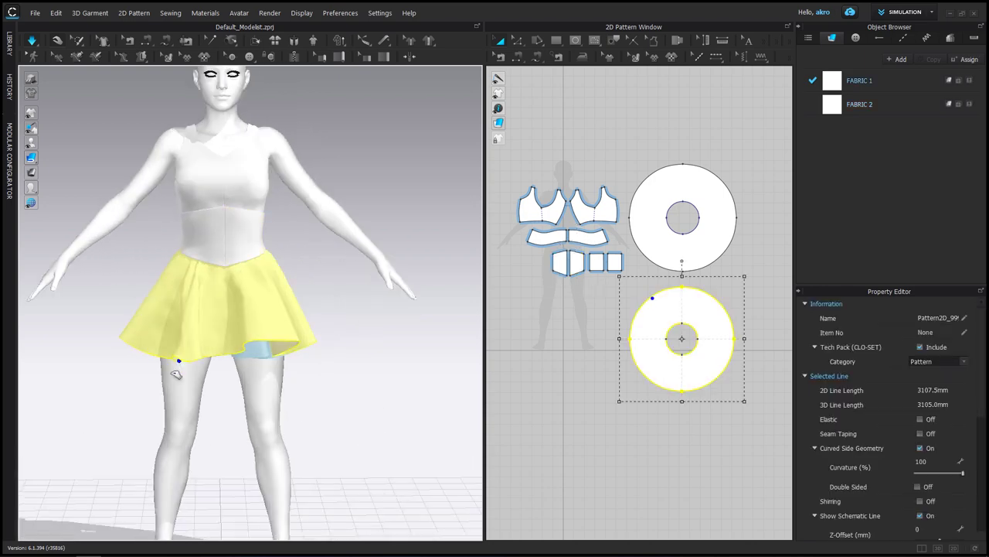
click(347, 271)
key(4)
click(325, 297)
key(8)
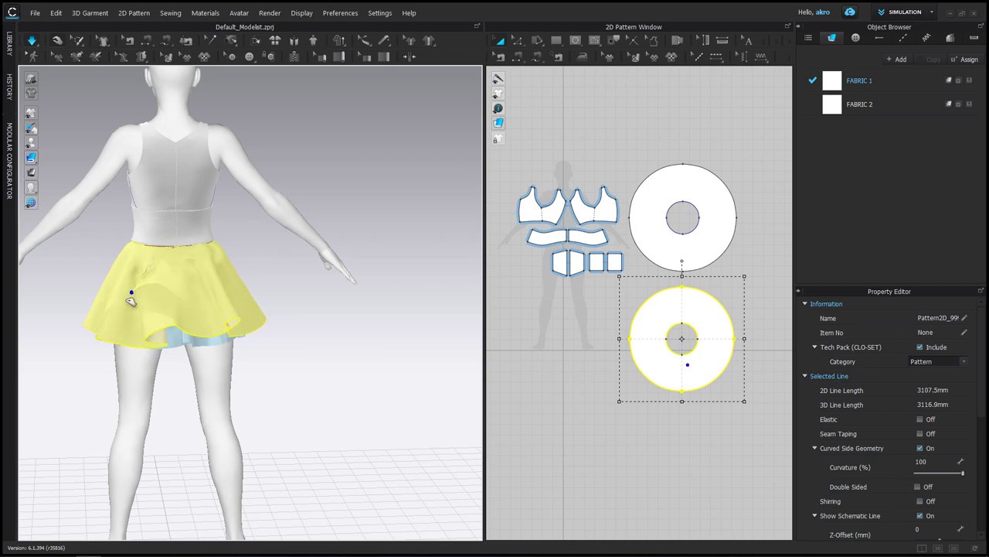
click(357, 291)
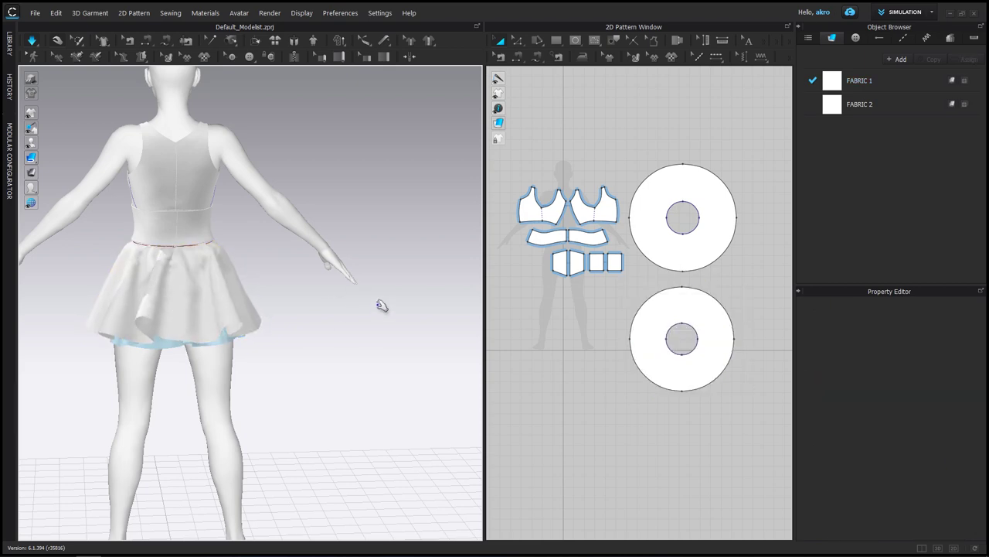
key(4)
key(2)
Step: Pull the skirt hem outward to flare the skirt
click(112, 318)
scroll(123, 313, up, 5)
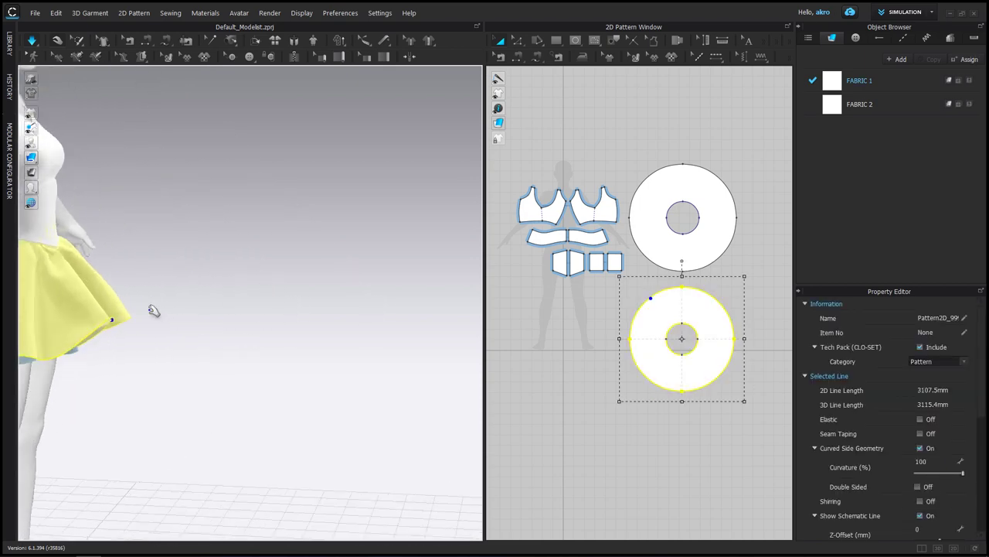
drag(154, 310, 296, 313)
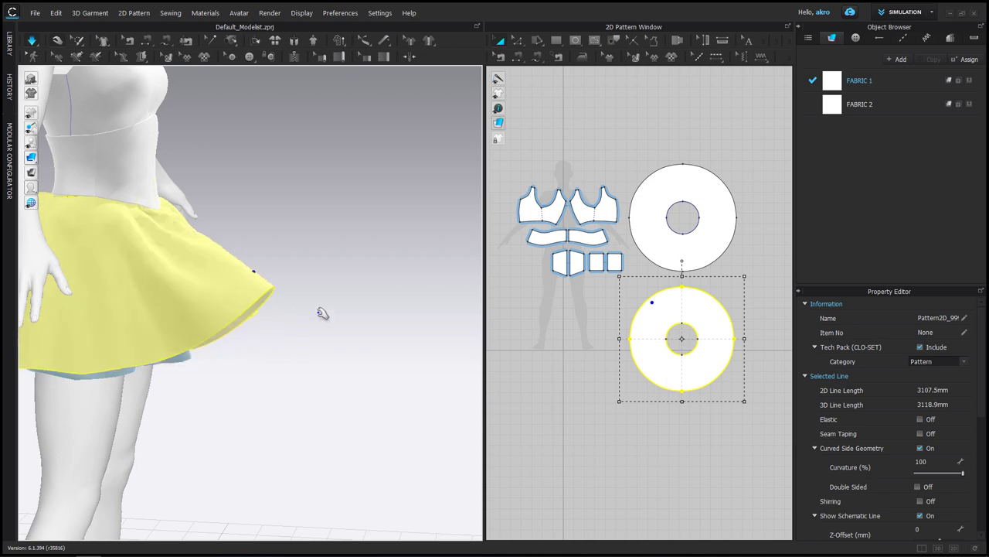
key(2)
click(250, 289)
scroll(143, 322, up, 3)
click(89, 305)
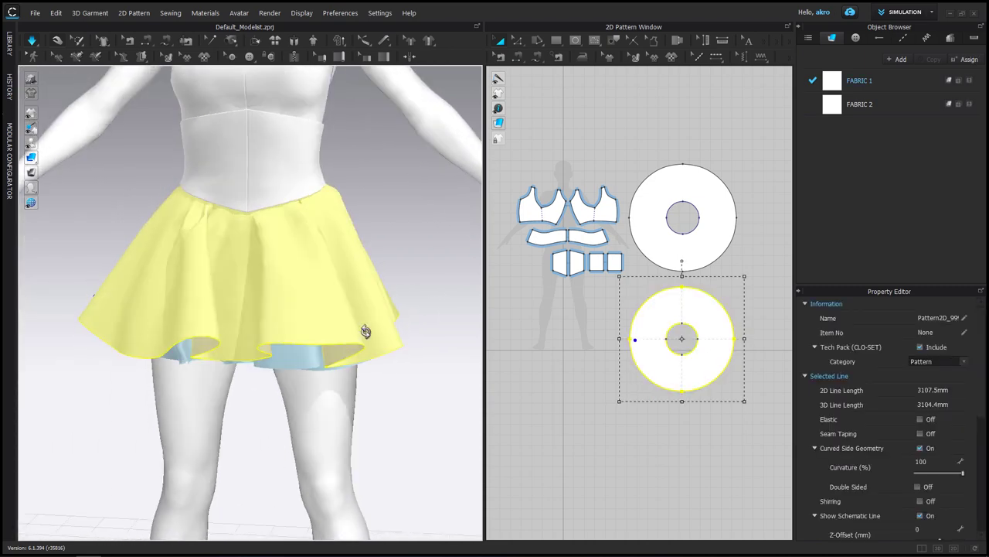
key(2)
click(426, 304)
Step: Select the top ring pattern and simulate so both skirt layers drape on the avatar
mouse_move(425, 304)
right_down()
mouse_move(199, 304)
mouse_move(406, 294)
right_up()
scroll(200, 316, up, 2)
click(199, 315)
click(677, 212)
right_click(680, 228)
key(Escape)
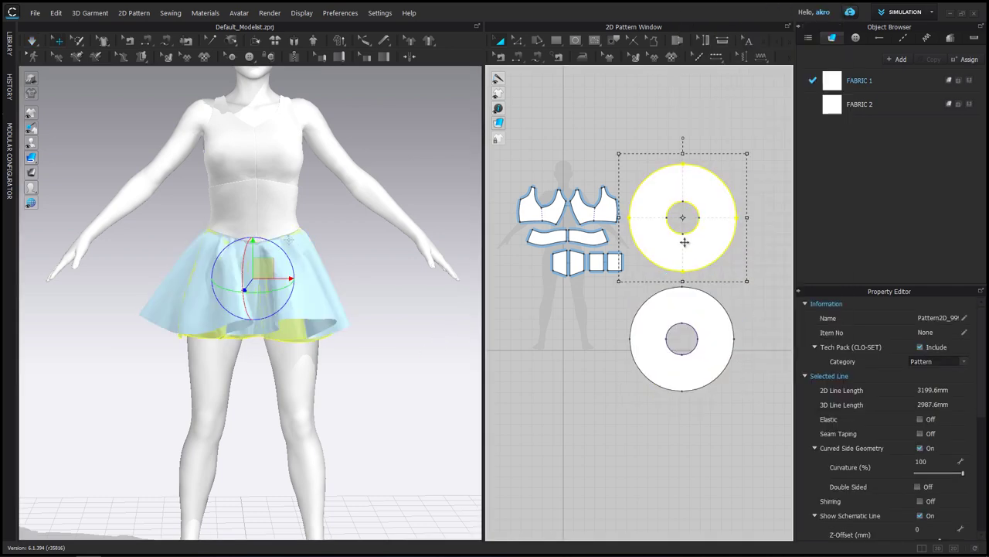
key(space)
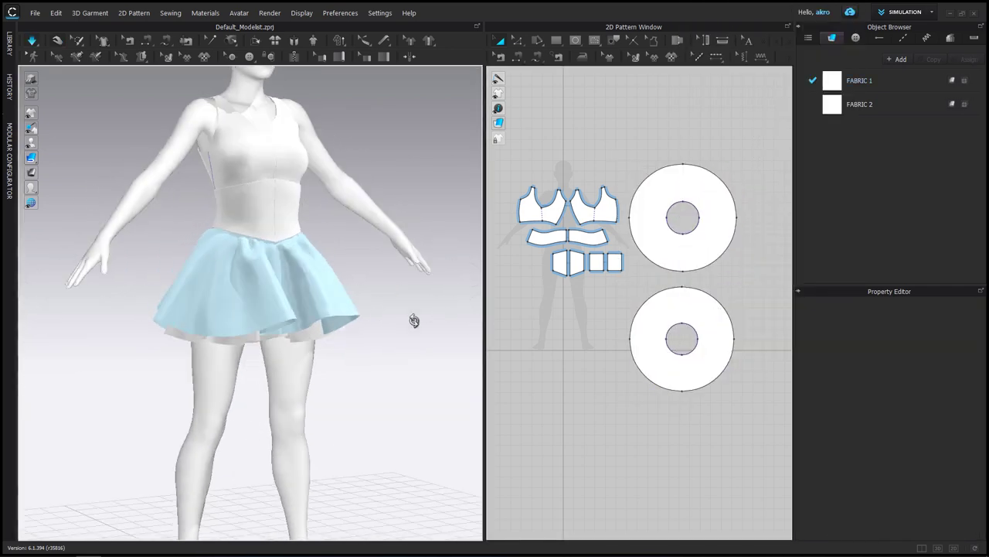
mouse_move(371, 316)
right_down()
mouse_move(260, 313)
mouse_move(393, 287)
right_up()
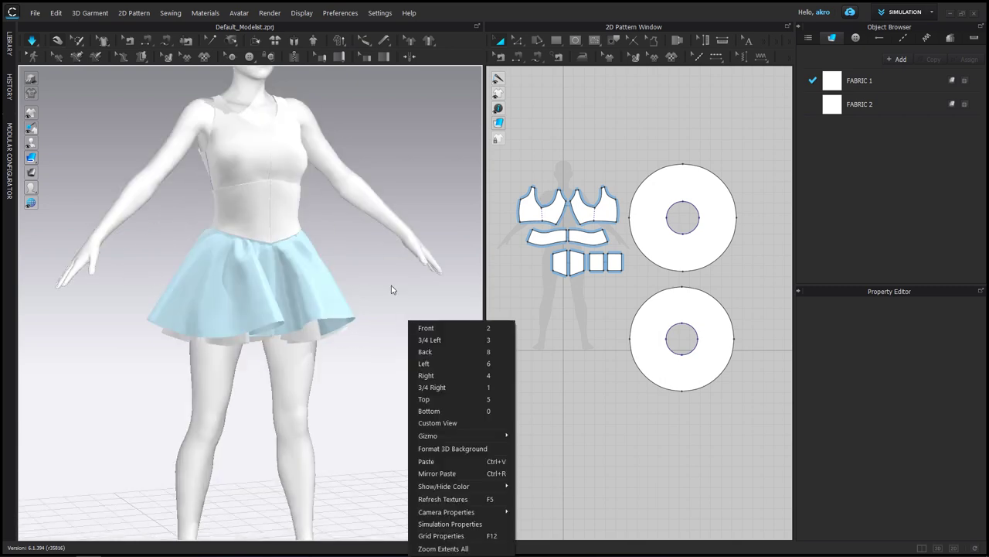
Step: Select the lower ring pattern and resume the cloth simulation
right_click(680, 232)
key(Escape)
scroll(394, 283, down, 3)
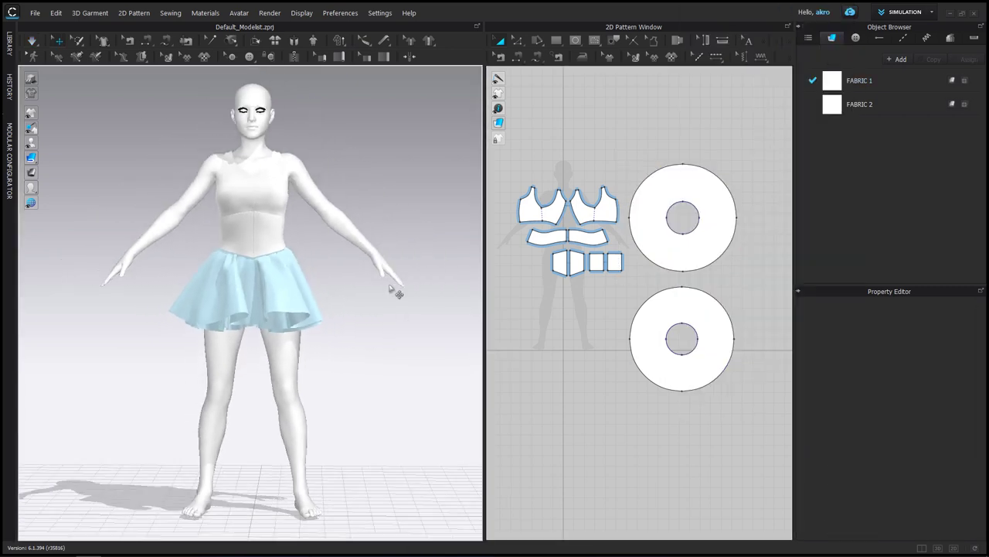
click(670, 340)
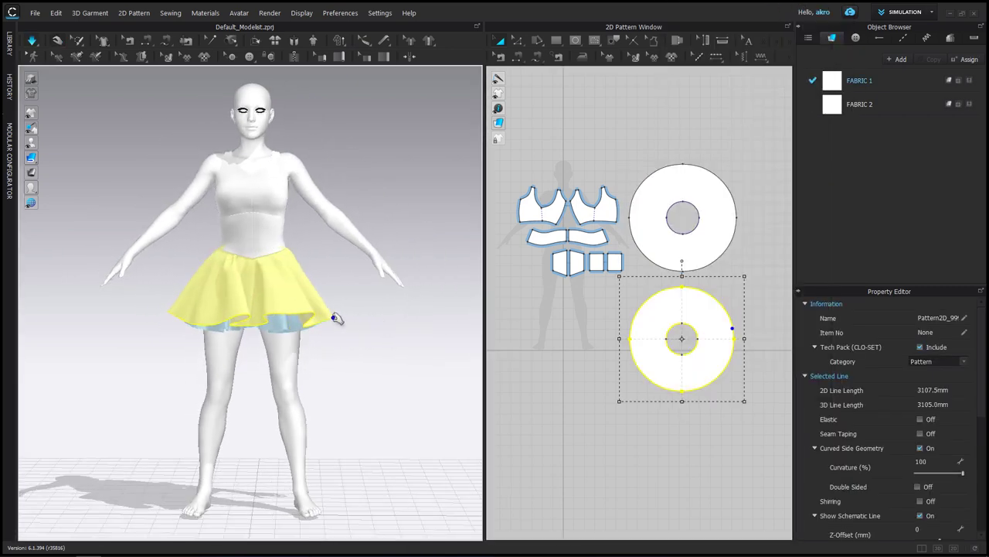
key(q)
click(653, 340)
right_click(643, 340)
click(366, 313)
Step: Inspect the dress from several angles, selecting the waist piece and left front bodice
right_drag(367, 314, 346, 337)
scroll(346, 338, up, 3)
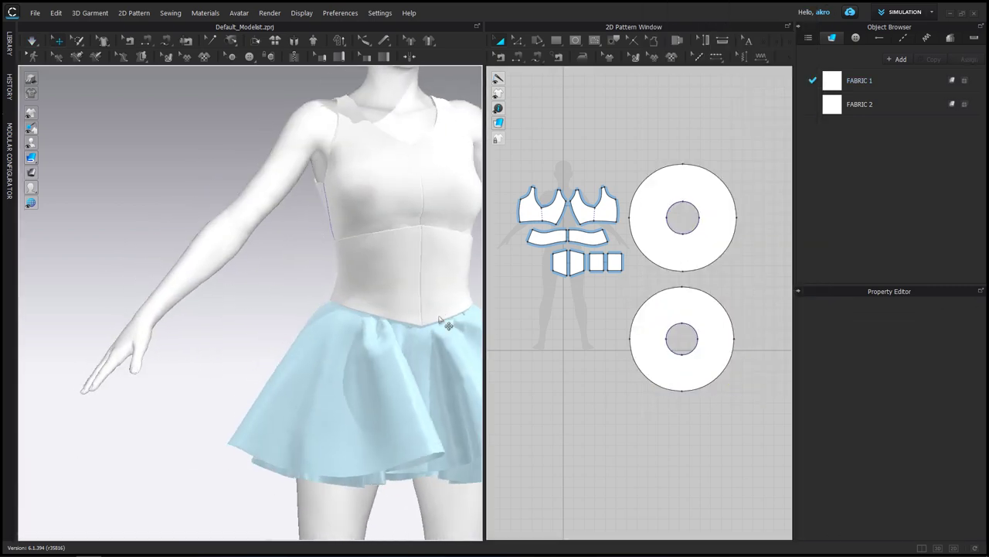
click(337, 247)
click(426, 299)
mouse_move(425, 298)
right_down()
mouse_move(212, 300)
mouse_move(402, 293)
mouse_move(385, 289)
right_up()
click(236, 192)
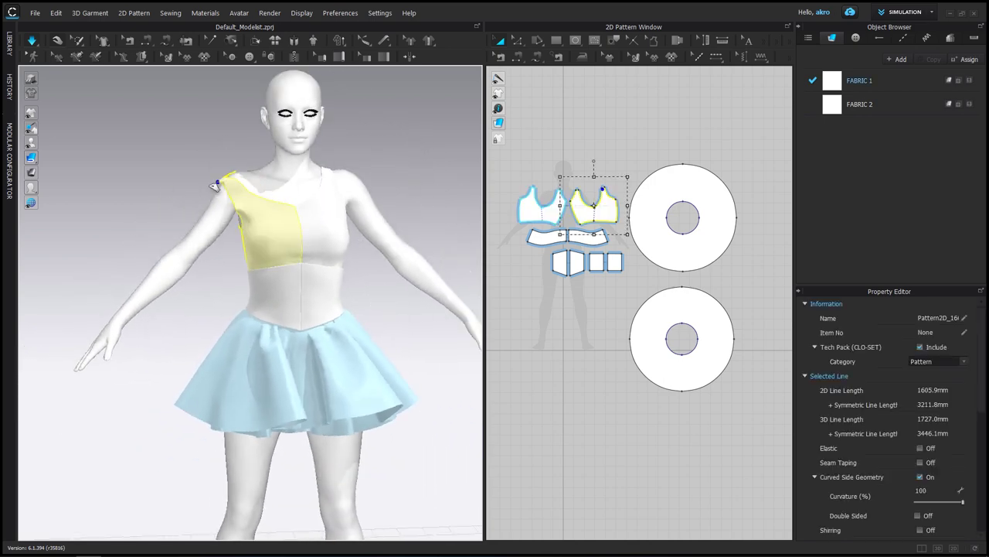
mouse_move(238, 173)
right_down()
mouse_move(327, 198)
mouse_move(208, 183)
right_up()
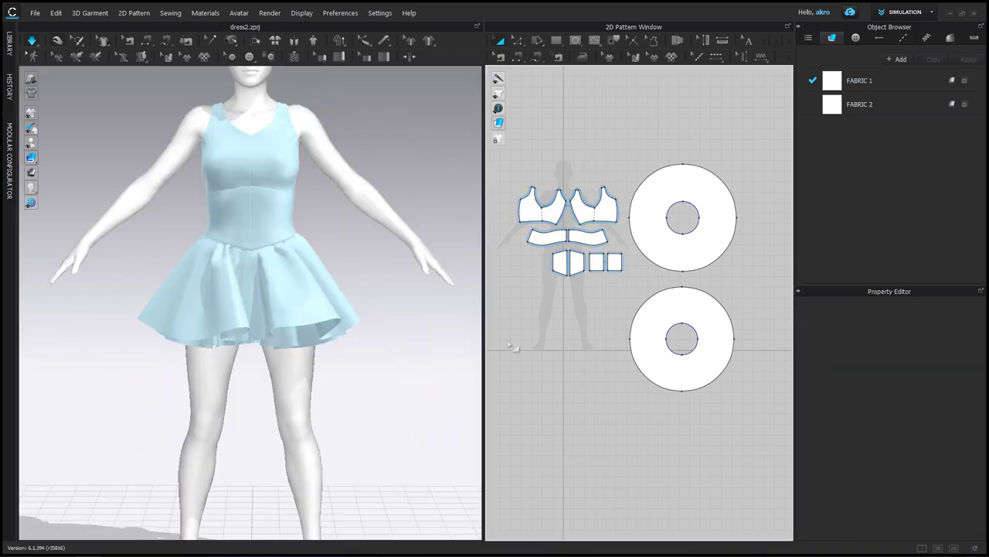
scroll(551, 229, up, 3)
scroll(570, 234, up, 3)
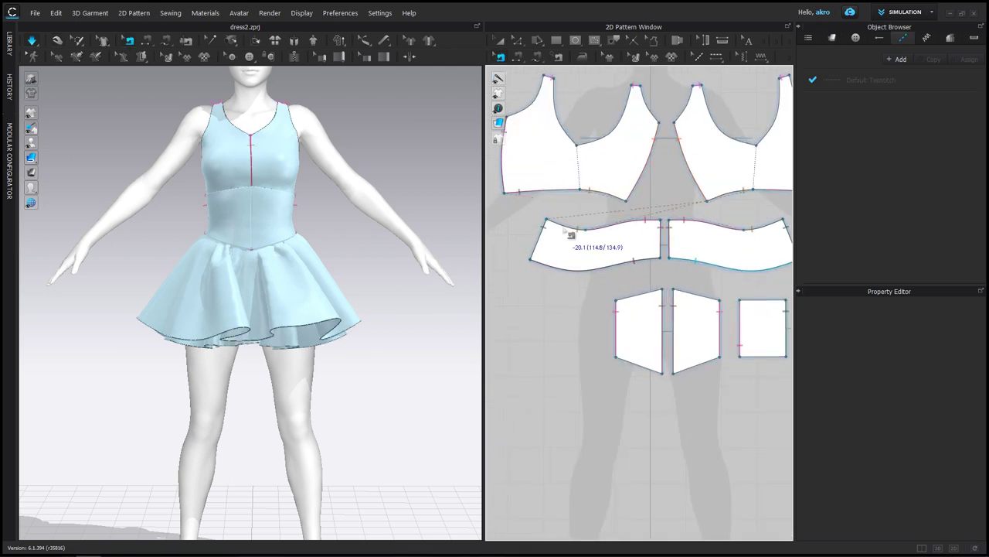
Step: Merge the bodice and waistband along their shared edge with Edit Pattern
click(518, 40)
click(623, 233)
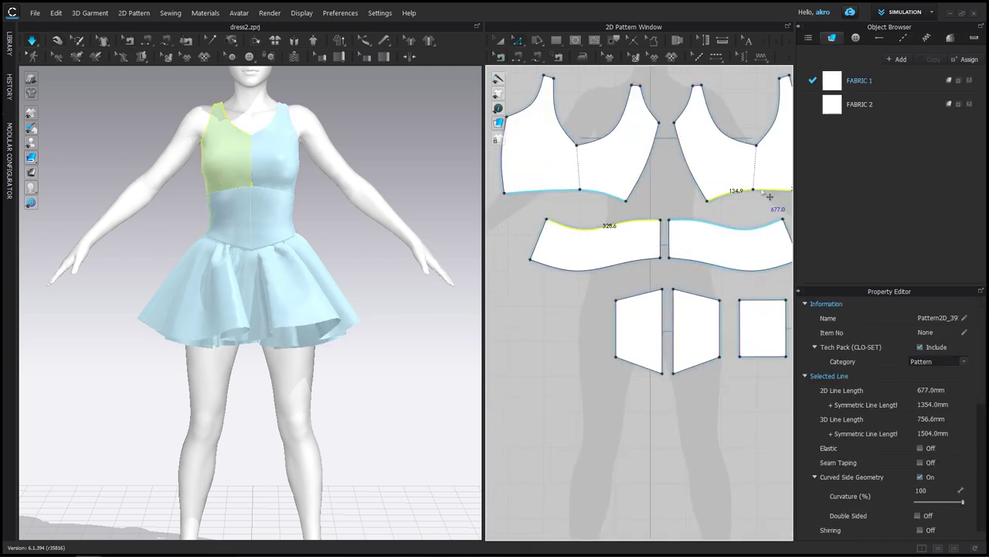
scroll(769, 197, down, 1)
click(600, 192)
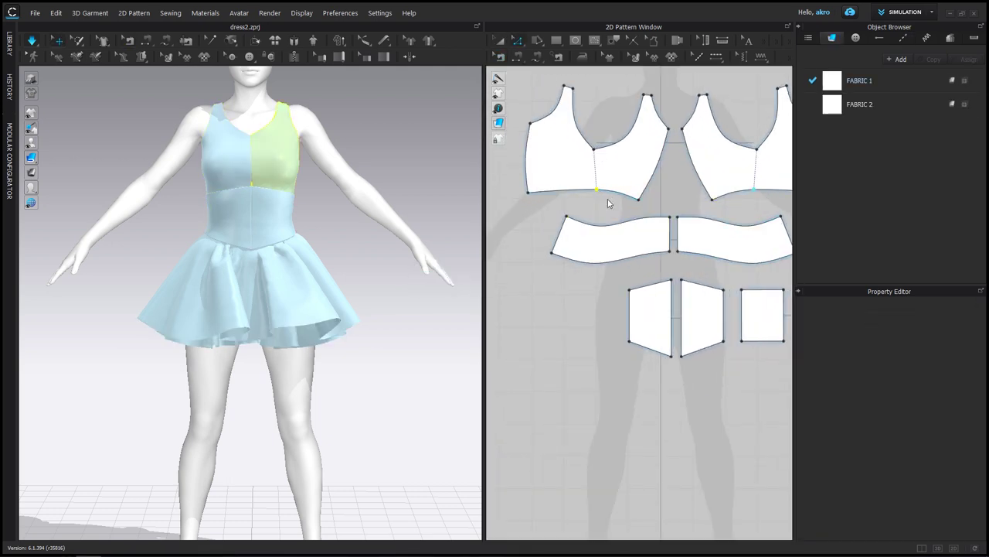
click(610, 199)
scroll(618, 205, down, 2)
scroll(618, 213, up, 2)
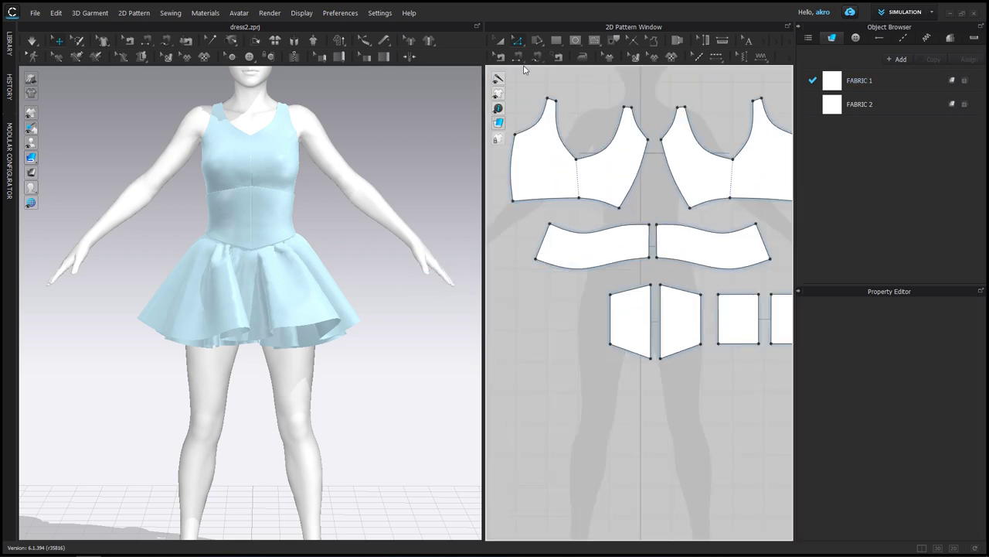
click(618, 212)
right_click(746, 199)
click(785, 331)
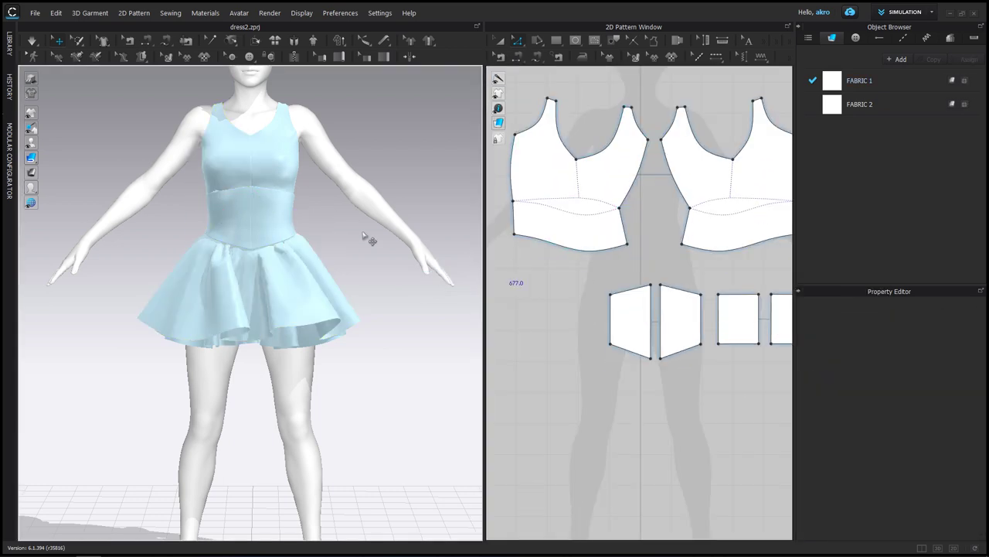
Step: Box-select both bodice patterns and apply the merge to them
scroll(616, 191, down, 3)
drag(541, 128, 722, 229)
right_click(592, 185)
click(649, 325)
mouse_move(404, 252)
right_down()
mouse_move(424, 252)
mouse_move(342, 234)
mouse_move(120, 241)
mouse_move(457, 239)
mouse_move(97, 239)
mouse_move(316, 247)
right_up()
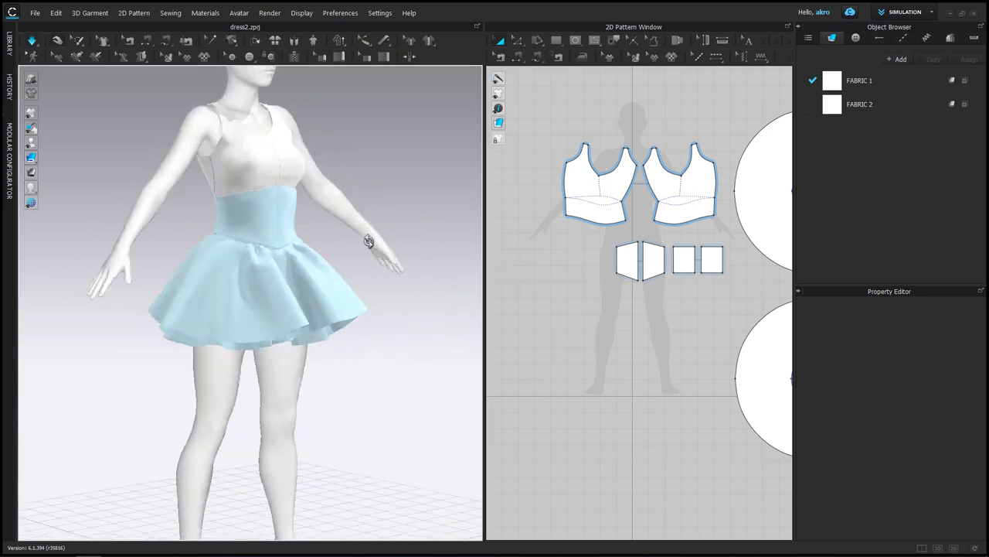
Step: Draw a large circle pattern with the Ellipse tool and a smaller circle inside it
right_drag(389, 230, 138, 241)
click(556, 41)
click(618, 82)
drag(547, 280, 580, 315)
drag(640, 385, 642, 385)
scroll(599, 332, up, 1)
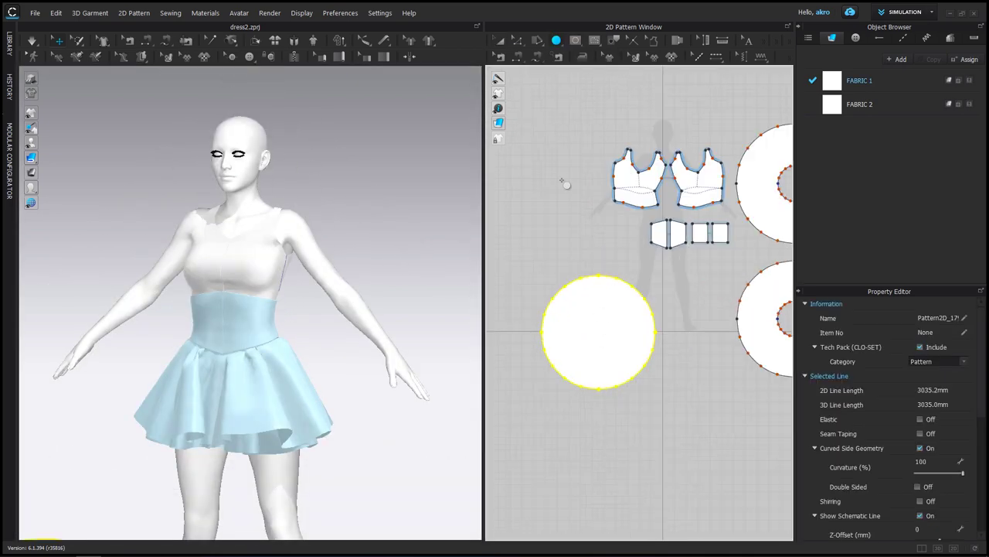
drag(615, 319, 618, 340)
scroll(599, 332, down, 2)
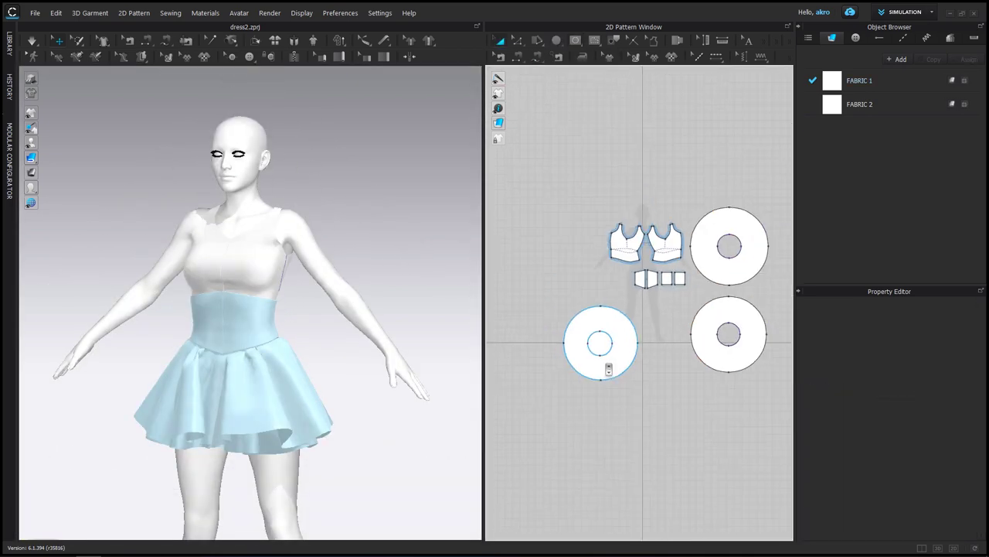
scroll(599, 325, up, 3)
Step: Convert the inner circle into a hole to form a ring
key(a)
click(620, 306)
right_click(608, 298)
click(637, 407)
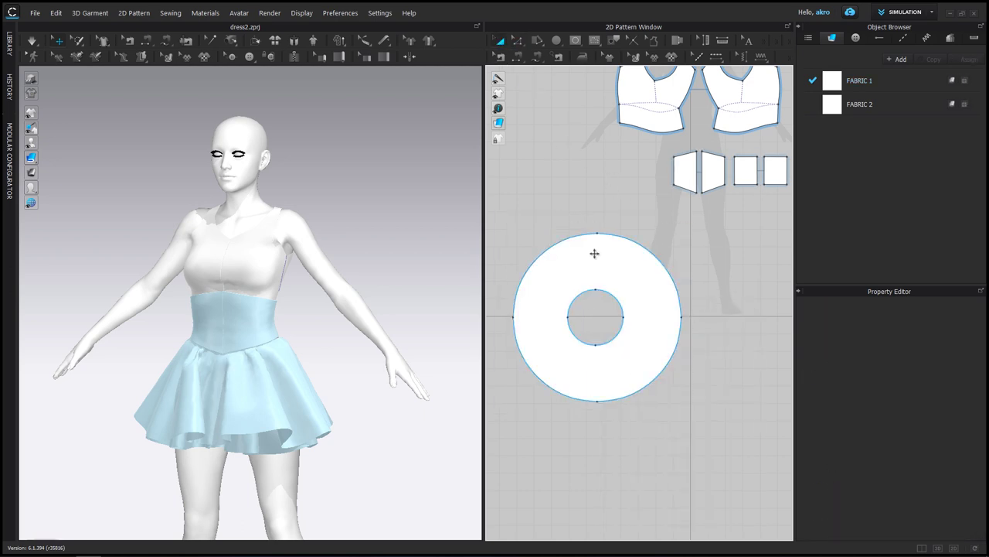
scroll(622, 247, down, 5)
scroll(169, 477, down, 3)
Step: Place the ring upright beside the avatar's shoulder at chest height
drag(169, 477, 375, 312)
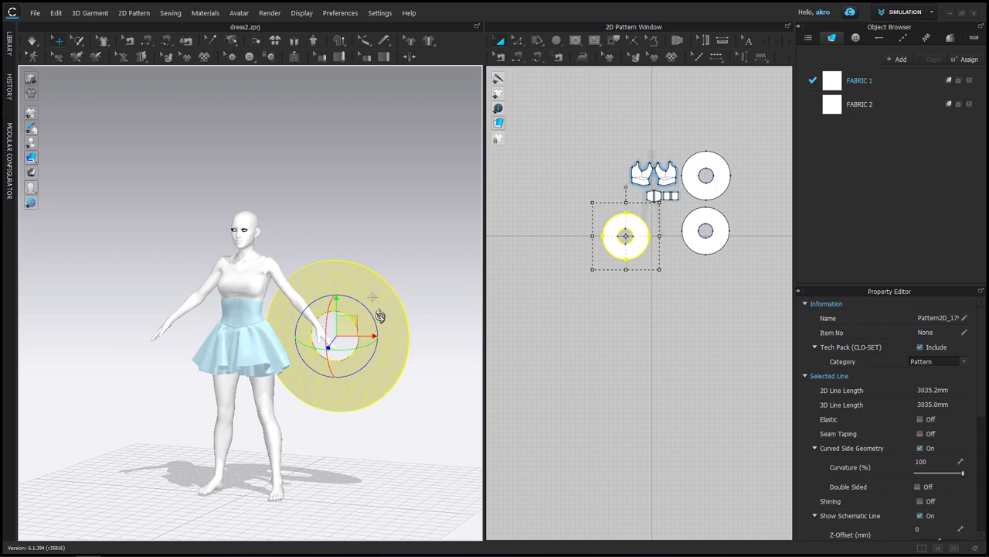
right_drag(376, 312, 210, 332)
drag(210, 333, 191, 294)
mouse_move(191, 294)
right_down()
mouse_move(238, 320)
mouse_move(309, 283)
right_up()
scroll(585, 183, up, 5)
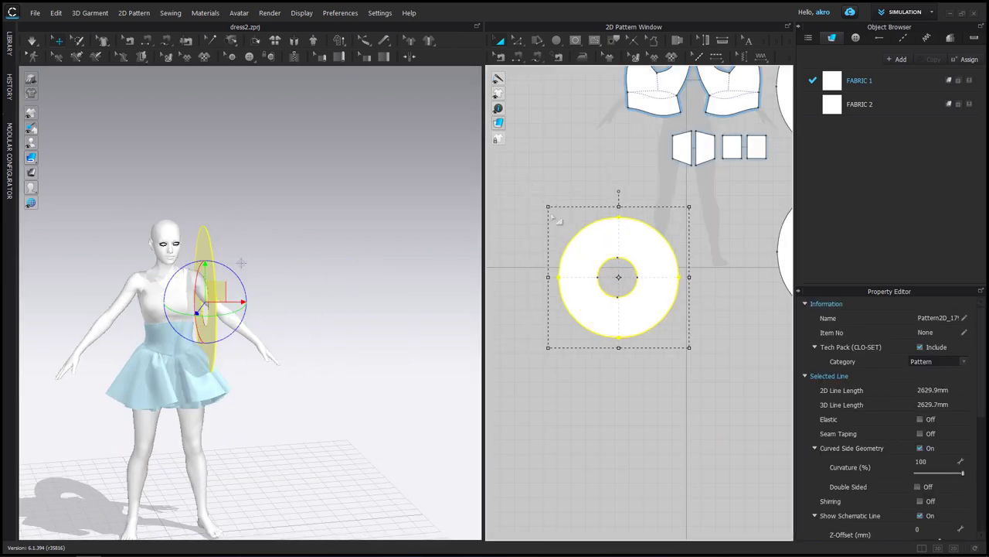
scroll(610, 256, down, 2)
click(605, 240)
key(t)
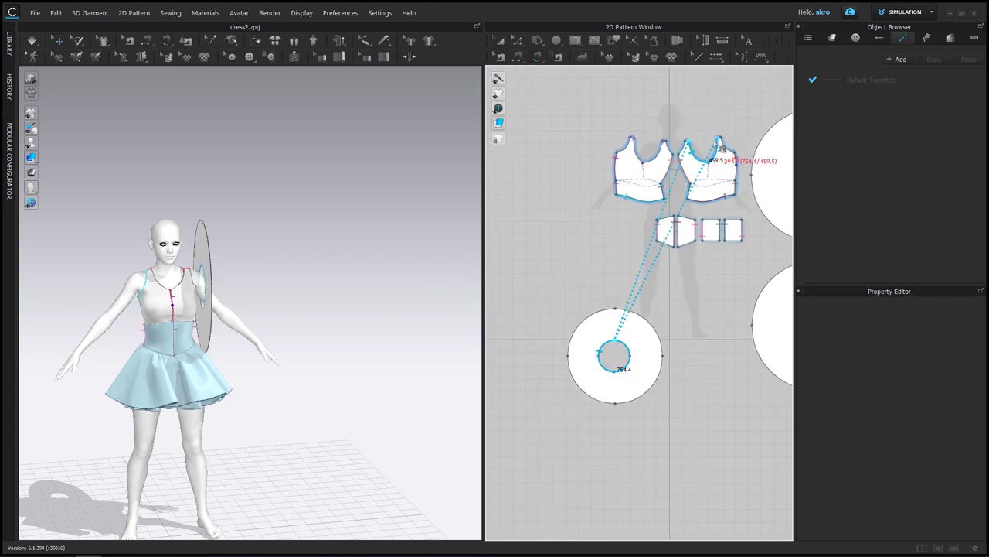
Step: Simulate the sleeve ring so it drapes as an elastic-gathered puff sleeve
key(a)
click(174, 267)
key(space)
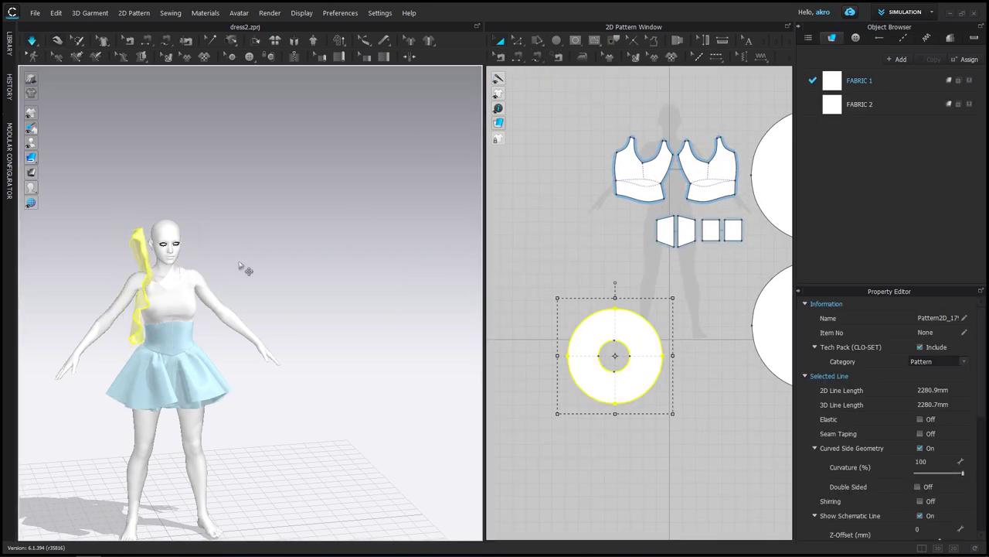
click(87, 325)
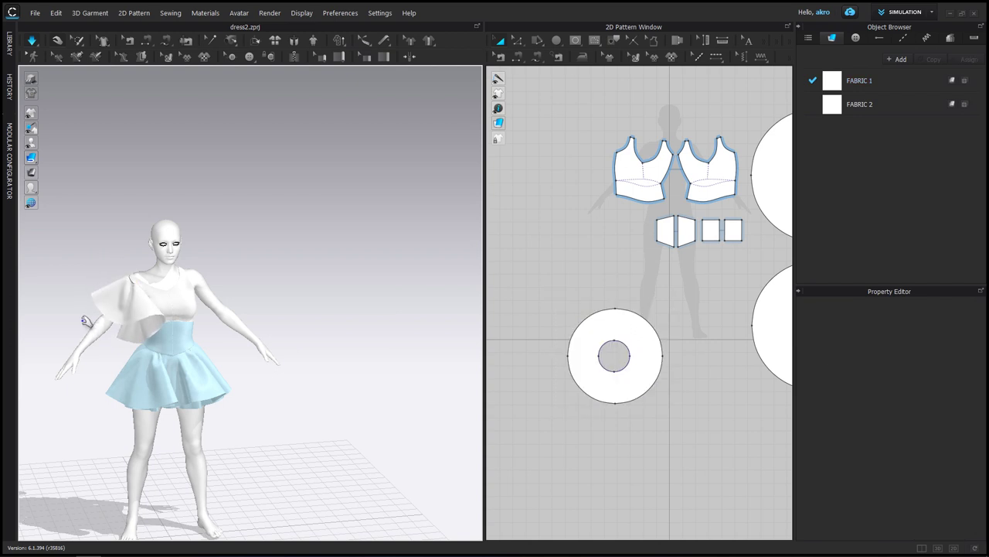
Step: Check how the shoulder ring sits against the left bodice around the shoulder
click(206, 284)
click(250, 273)
scroll(223, 254, up, 2)
click(160, 300)
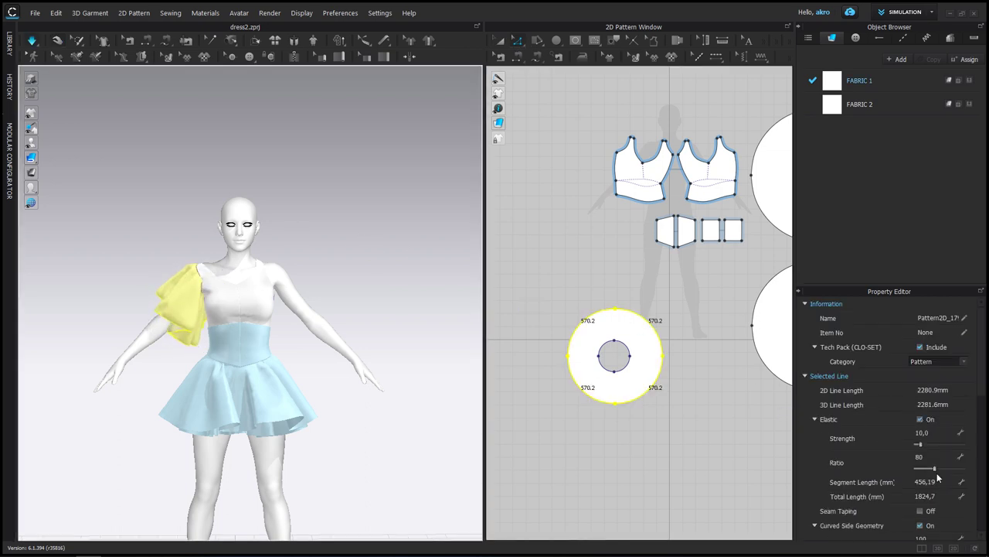
scroll(937, 475, down, 2)
click(371, 260)
mouse_move(371, 260)
right_down()
mouse_move(420, 265)
mouse_move(371, 263)
right_up()
click(170, 301)
right_drag(237, 306, 321, 246)
click(196, 268)
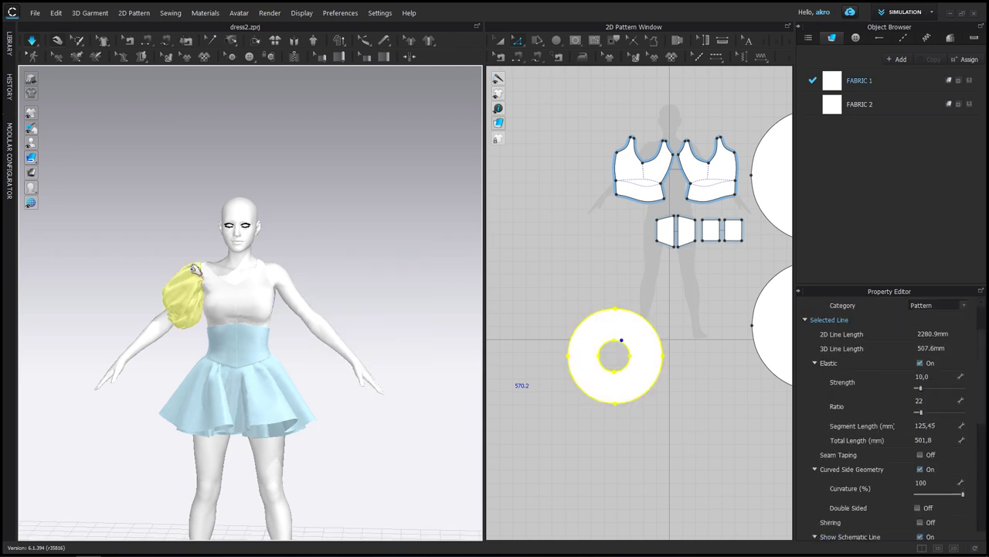
Step: Review the shoulder piece and front bodice from the front and side views
click(160, 299)
click(164, 304)
right_drag(164, 305, 163, 308)
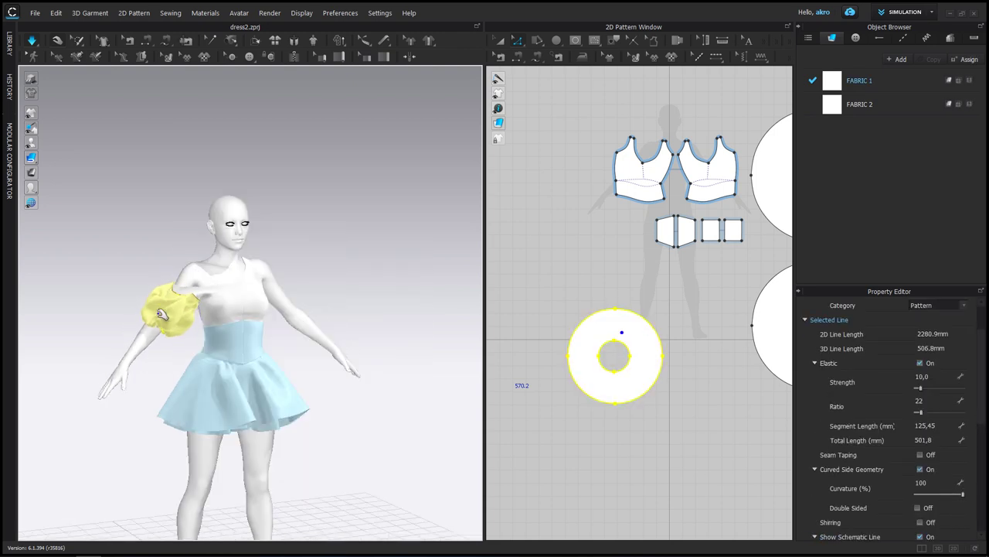
click(332, 239)
right_drag(331, 239, 178, 294)
click(170, 298)
click(298, 248)
click(145, 313)
click(262, 264)
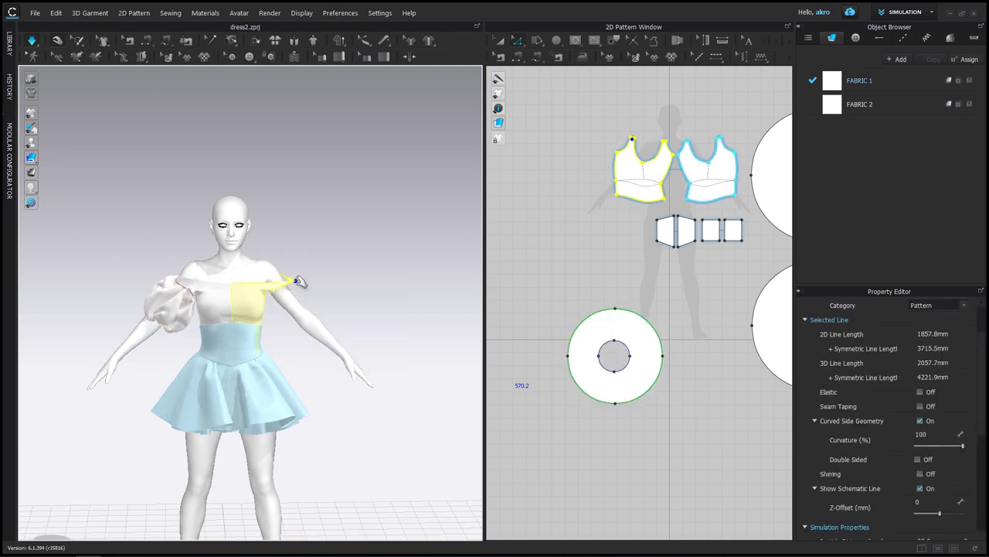
click(300, 282)
right_drag(300, 282, 371, 260)
Step: Paste a larger copy of the sleeve ring pattern beside the original and select its inner edge
click(585, 325)
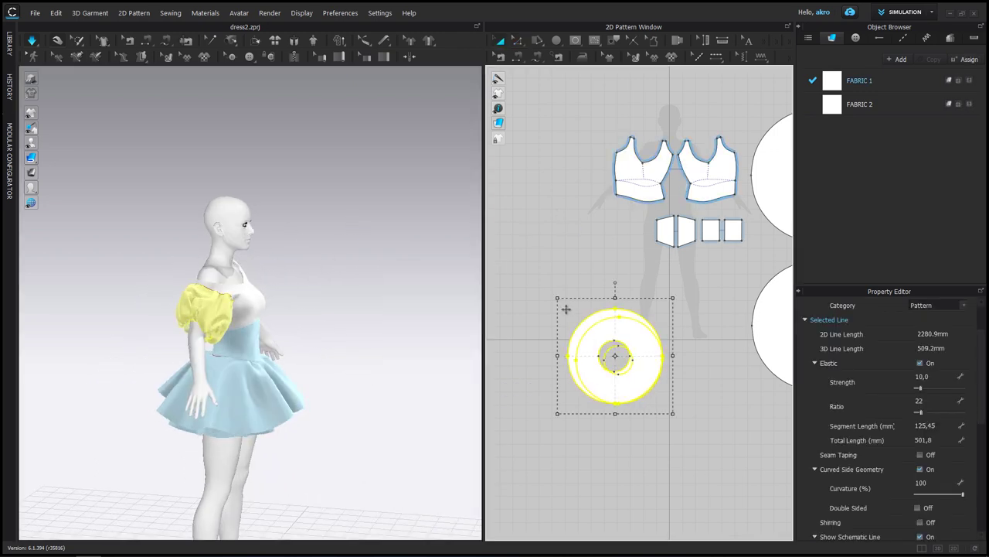
click(311, 260)
mouse_move(312, 261)
right_down()
mouse_move(379, 239)
mouse_move(395, 267)
mouse_move(375, 245)
right_up()
click(604, 331)
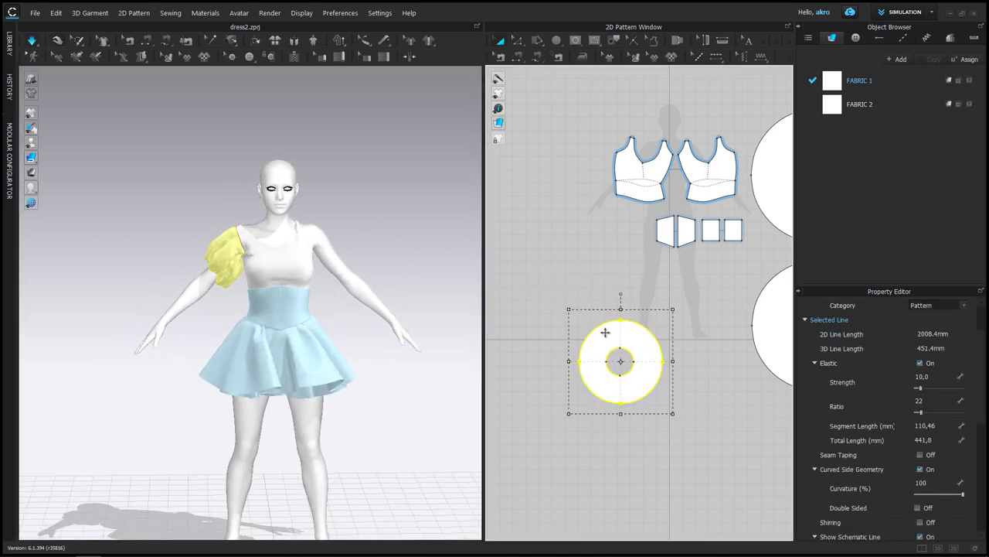
click(569, 261)
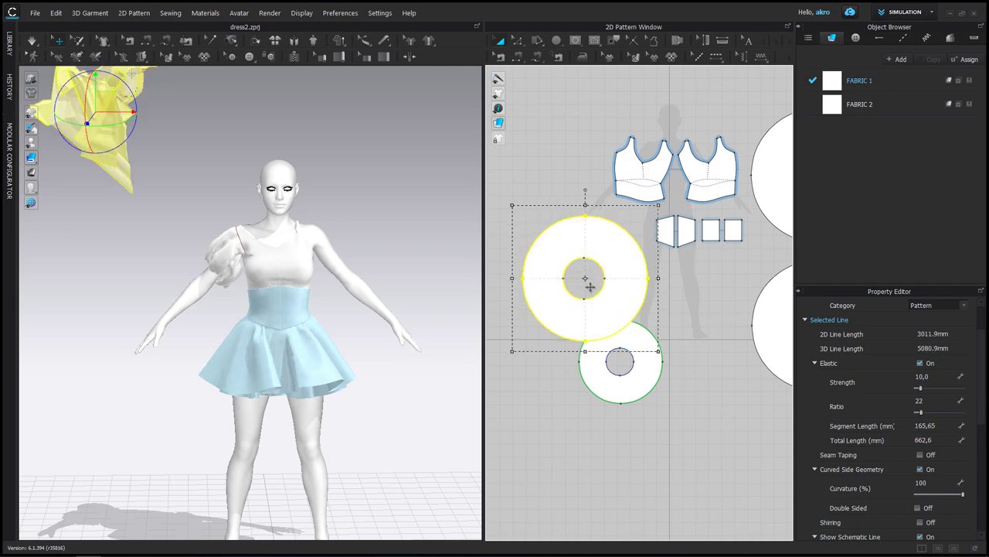
click(605, 270)
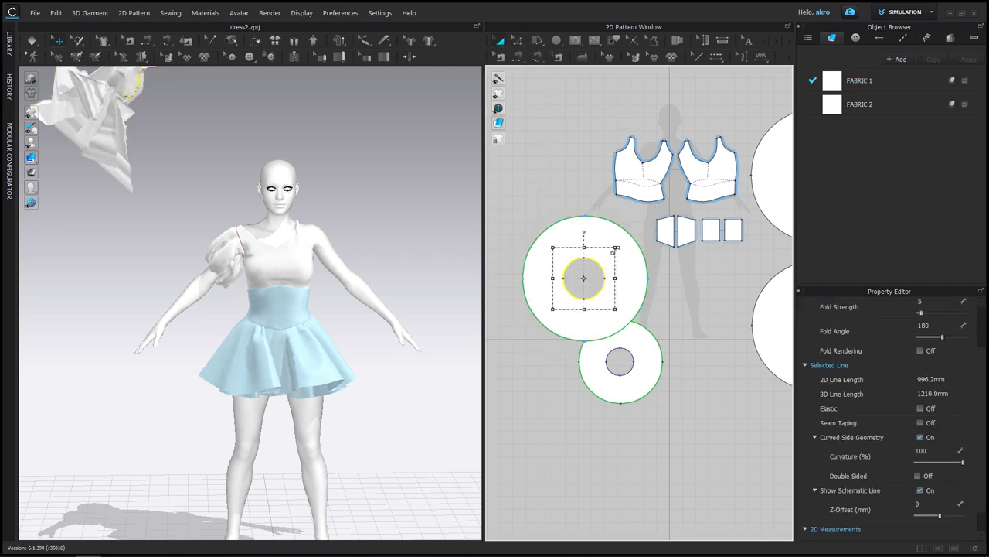
Step: Enlarge the new ring's centre hole and position the ring beside the small ring
drag(654, 222, 599, 269)
drag(626, 358, 626, 358)
click(499, 317)
mouse_move(595, 282)
mouse_down()
mouse_move(607, 291)
mouse_move(590, 280)
mouse_up()
mouse_move(611, 232)
mouse_down()
mouse_move(641, 293)
mouse_move(651, 284)
mouse_up()
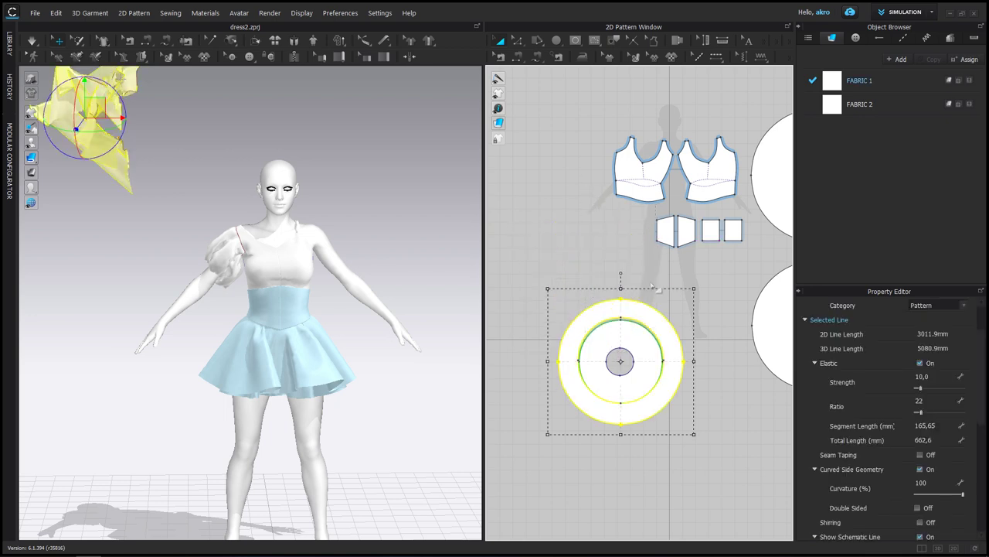
drag(589, 214, 588, 197)
Step: Check the seam lengths match and sew the ring's inner edge to the small ring
click(537, 57)
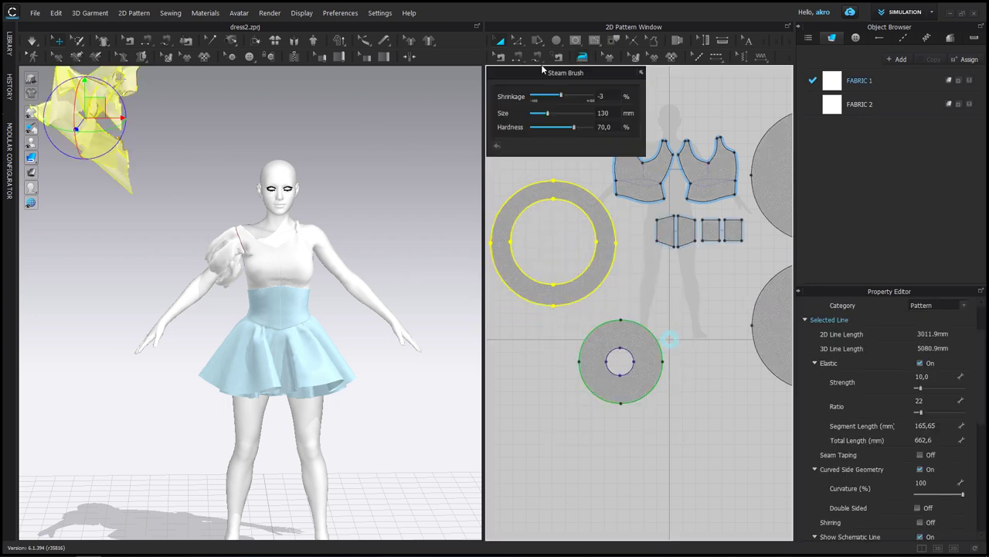
click(558, 57)
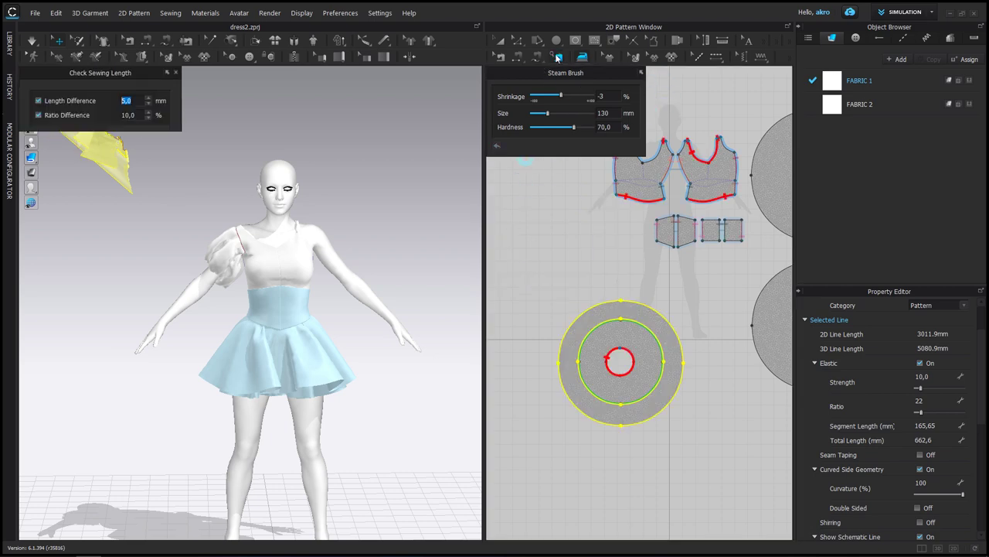
key(a)
drag(524, 202, 519, 184)
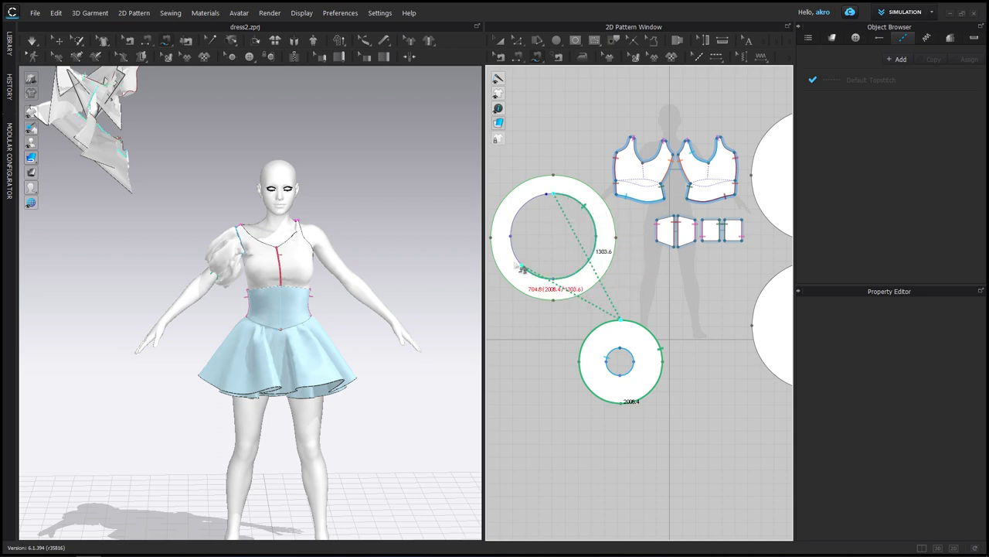
click(555, 200)
Step: Strengthen the new ring piece and simulate so it drapes as a flounce
click(156, 269)
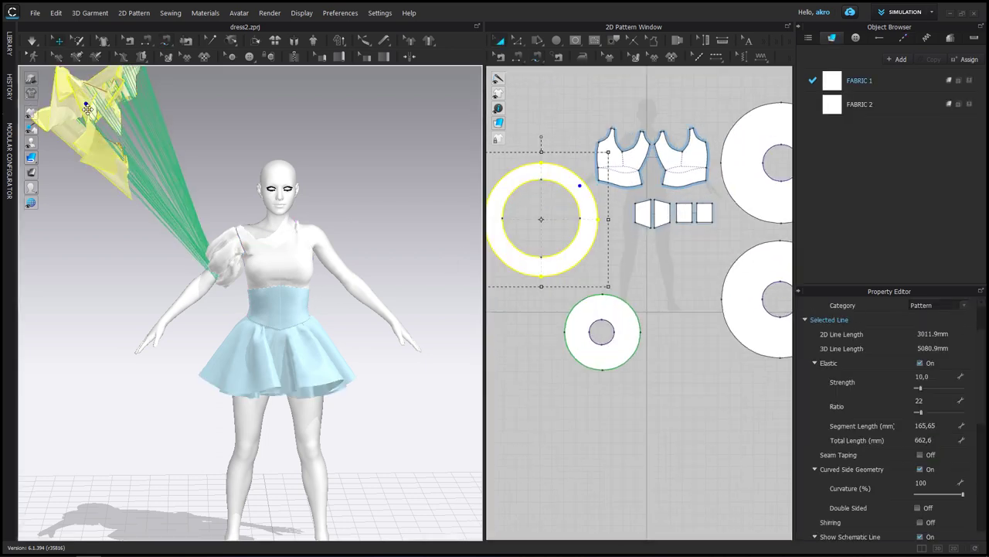
right_drag(156, 269, 272, 254)
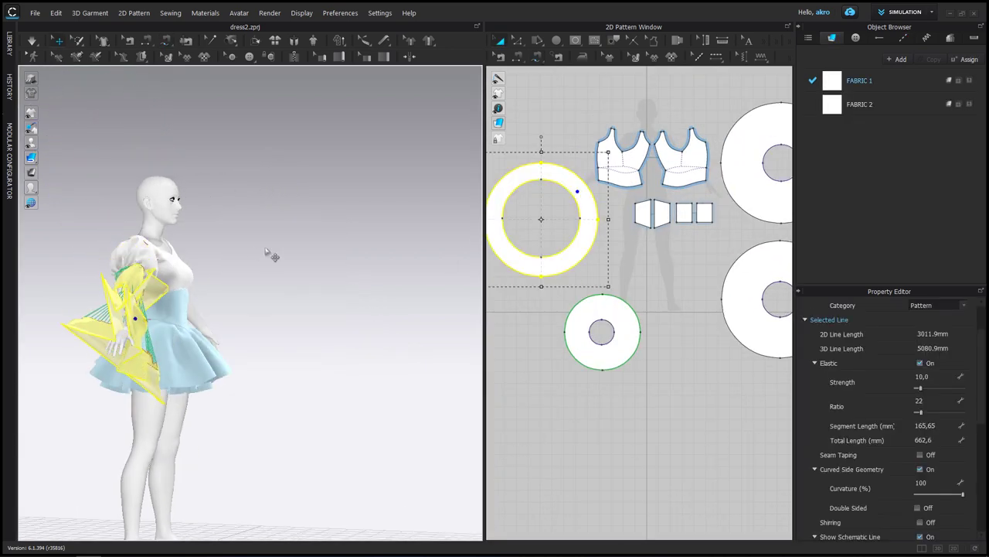
right_click(627, 331)
click(653, 335)
key(space)
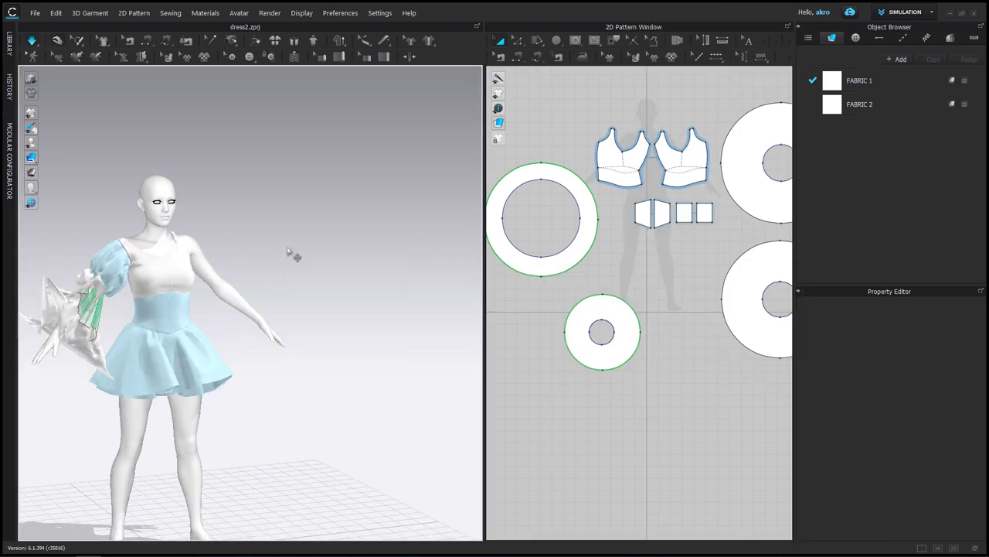
Step: Select the flounce ring on the avatar in edit-pattern mode, turning the view to face it
click(98, 272)
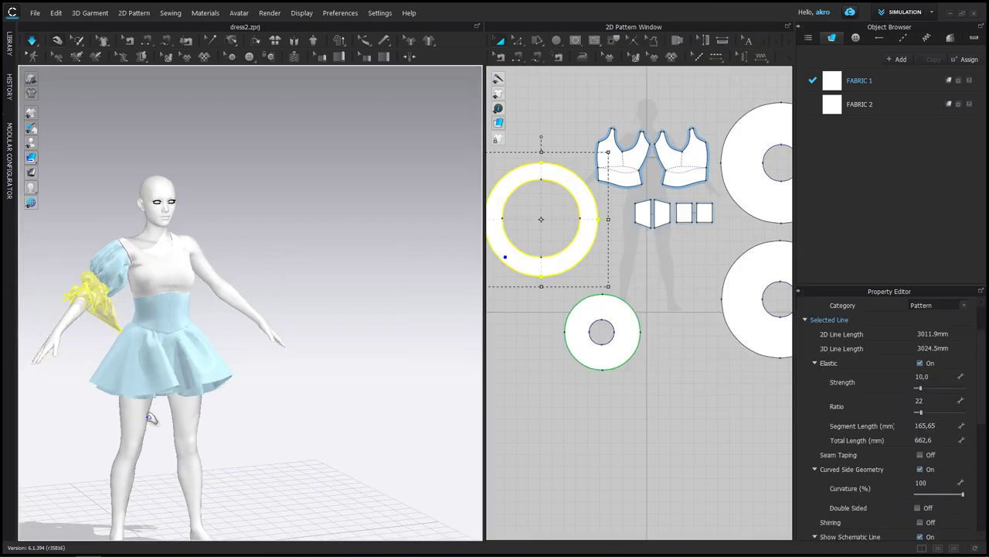
right_drag(151, 418, 342, 239)
key(z)
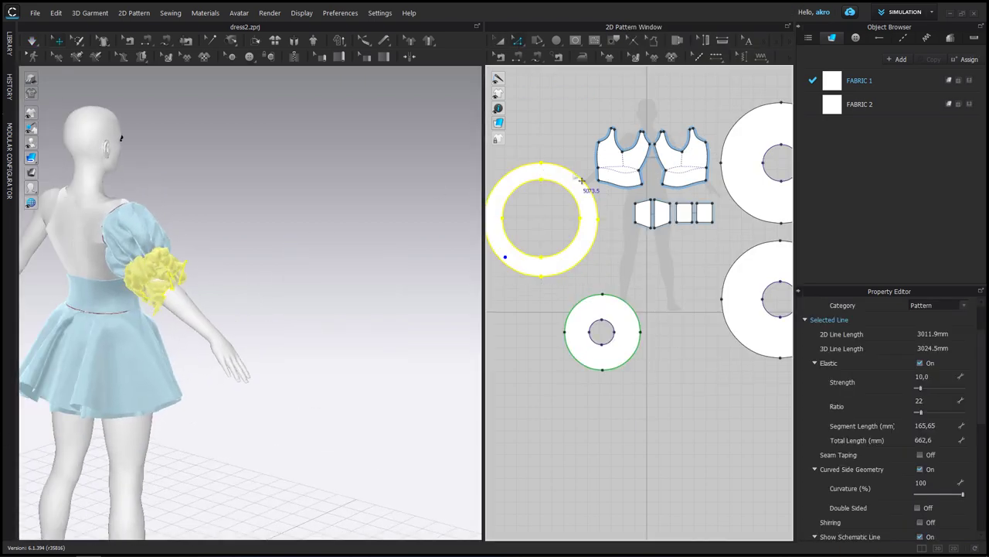
click(190, 251)
click(380, 319)
click(186, 280)
click(379, 307)
right_drag(338, 294, 232, 309)
click(101, 248)
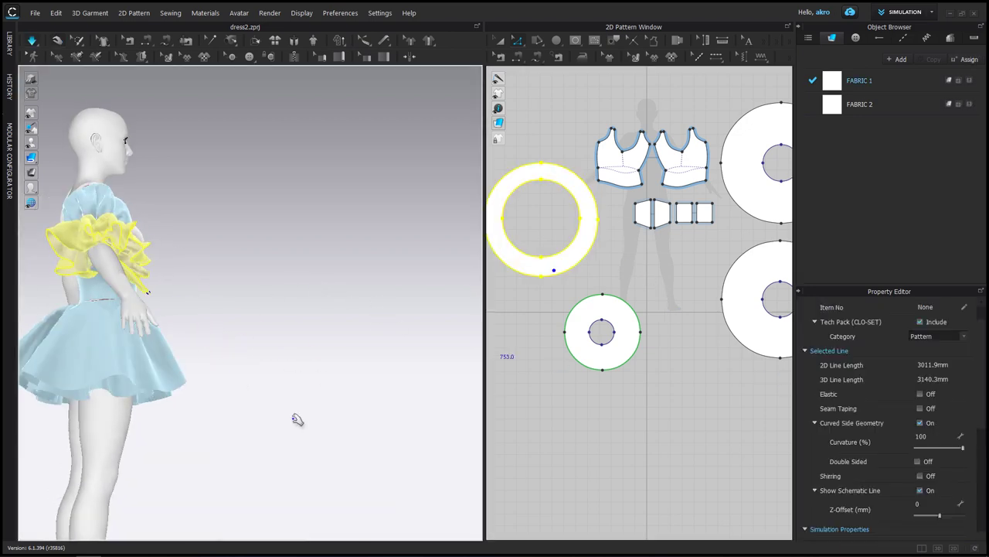
right_drag(298, 419, 249, 259)
click(71, 315)
right_drag(189, 253, 114, 277)
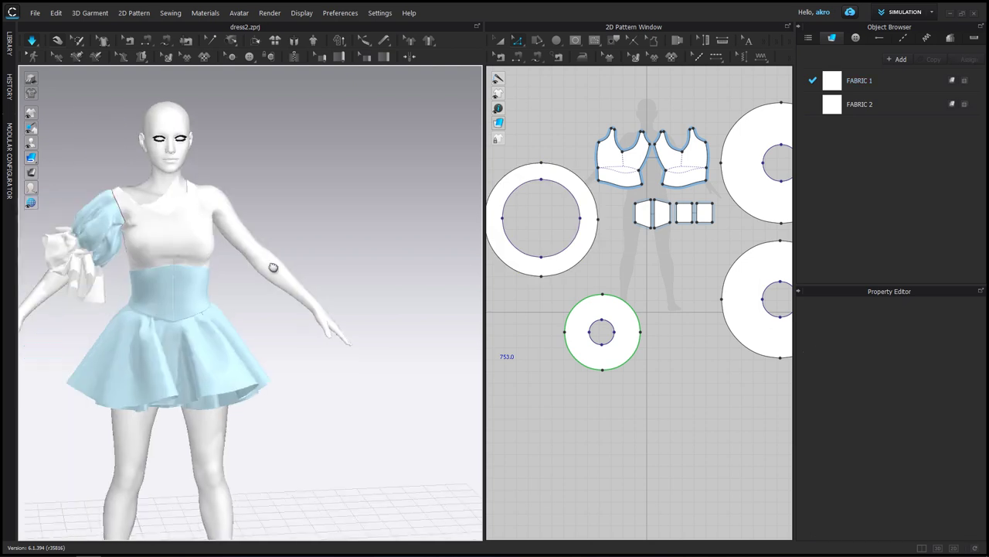
Step: Drag the flounce ring's inner edge to shrink its centre hole
right_drag(522, 190, 554, 207)
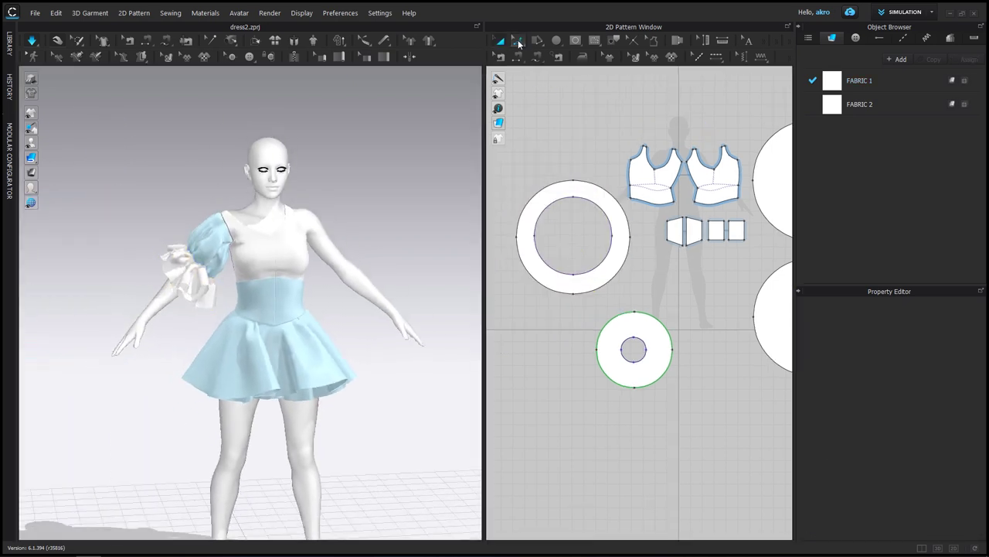
click(558, 211)
drag(523, 186, 533, 200)
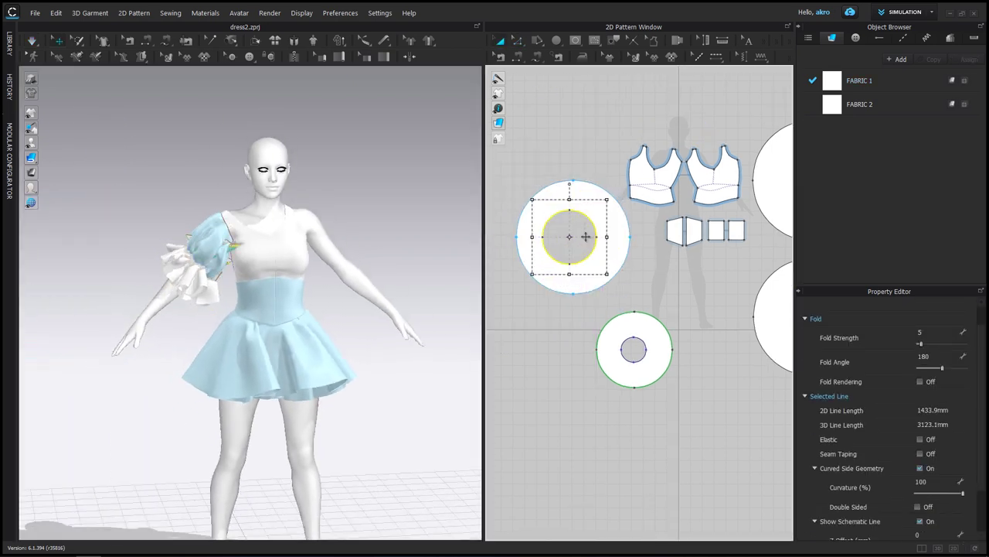
click(556, 104)
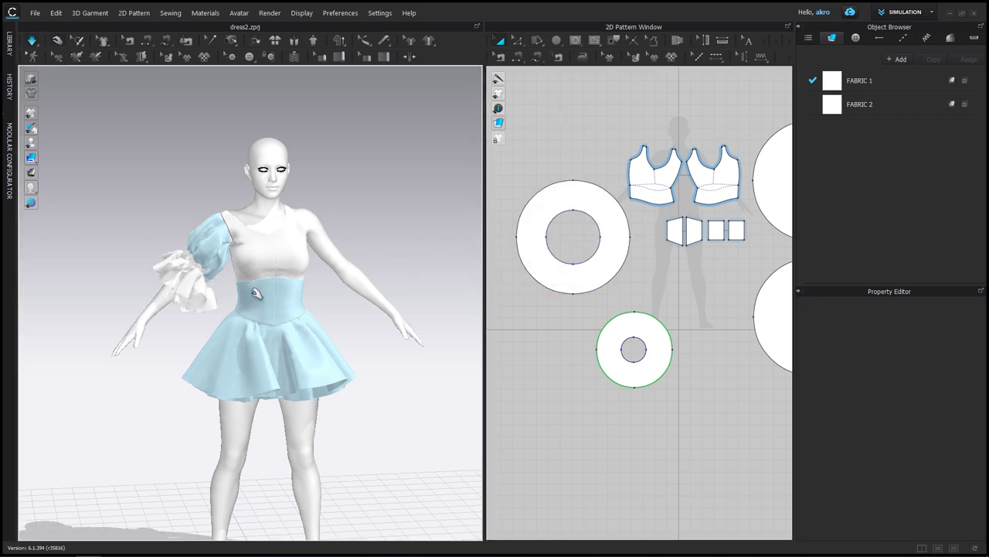
Step: Pull the flounce down along the upper arm and check it from back, side and front
drag(186, 294, 157, 389)
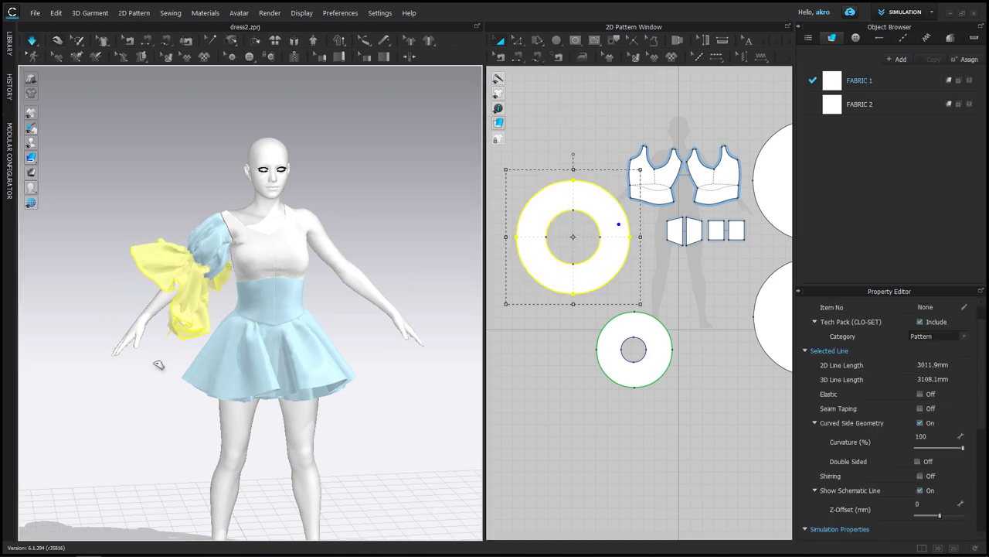
mouse_move(103, 422)
right_down()
mouse_move(268, 206)
mouse_move(276, 400)
right_up()
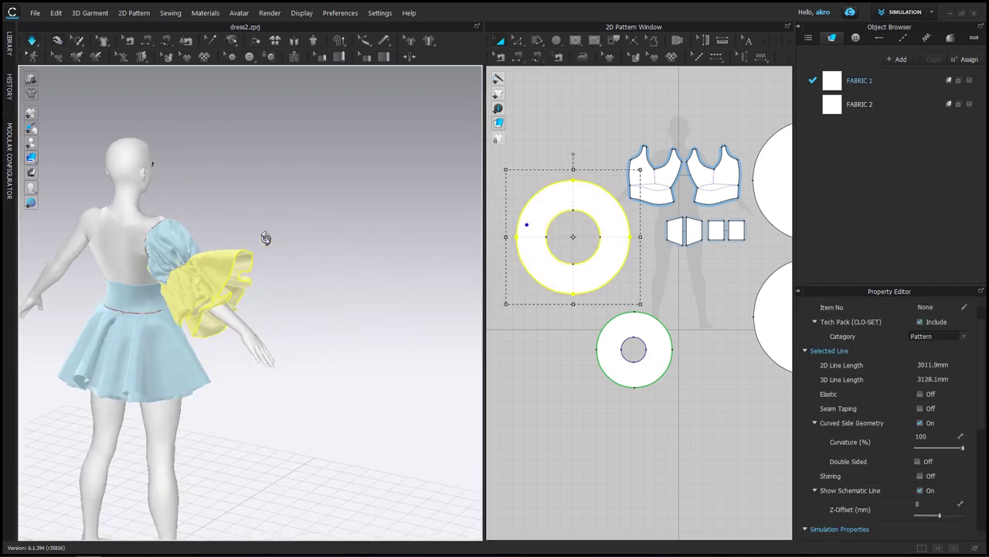
scroll(138, 347, up, 3)
mouse_move(180, 462)
right_down()
mouse_move(236, 281)
mouse_move(172, 369)
right_up()
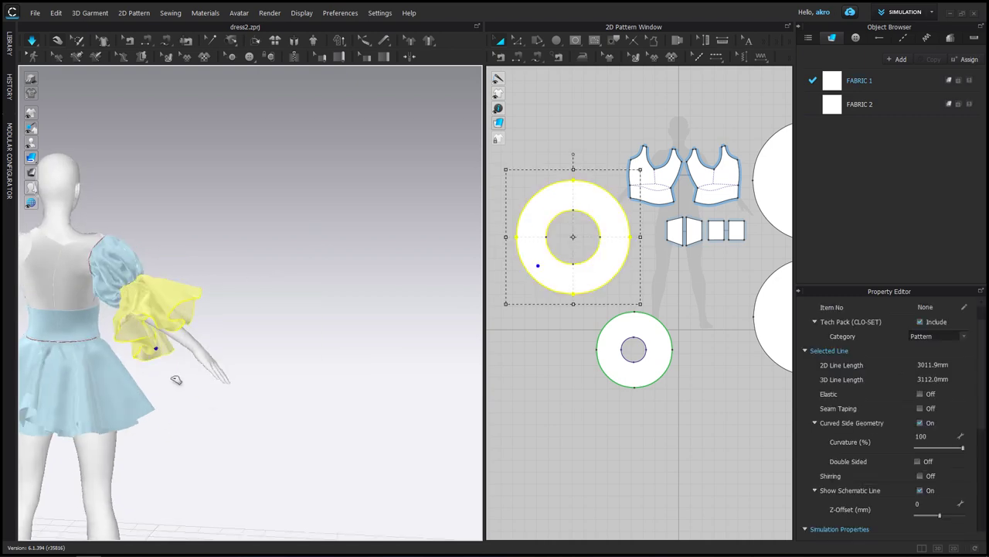
right_drag(236, 234, 159, 417)
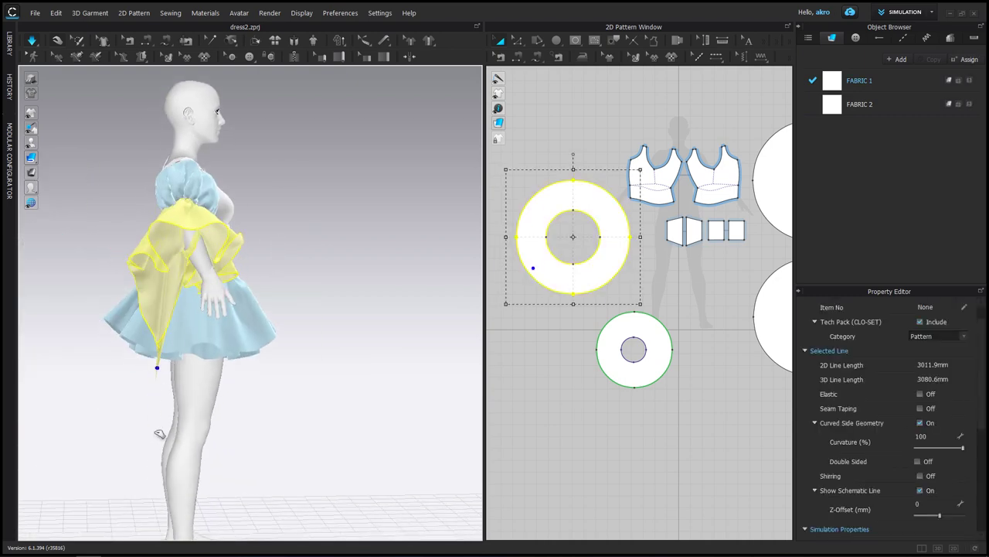
key(2)
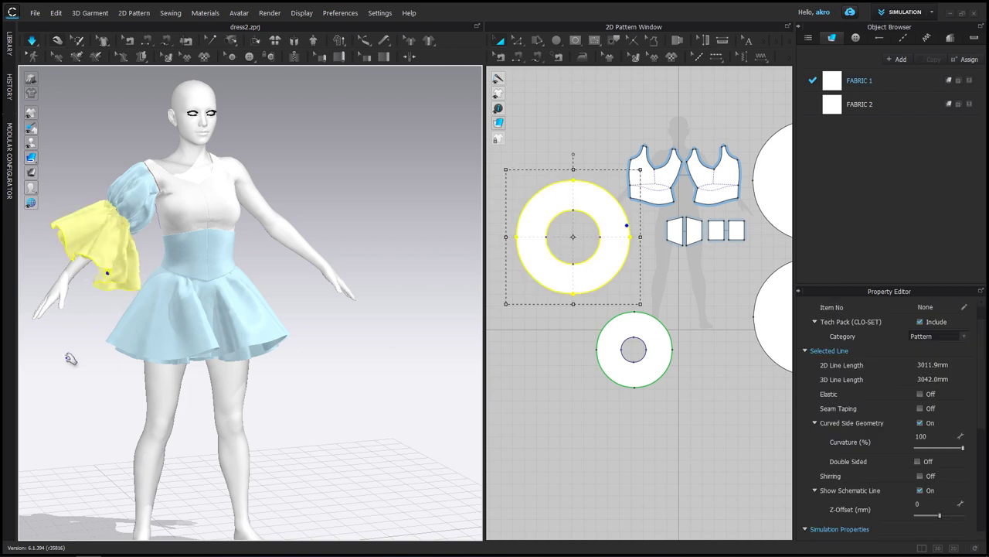
right_drag(68, 251, 363, 303)
click(364, 303)
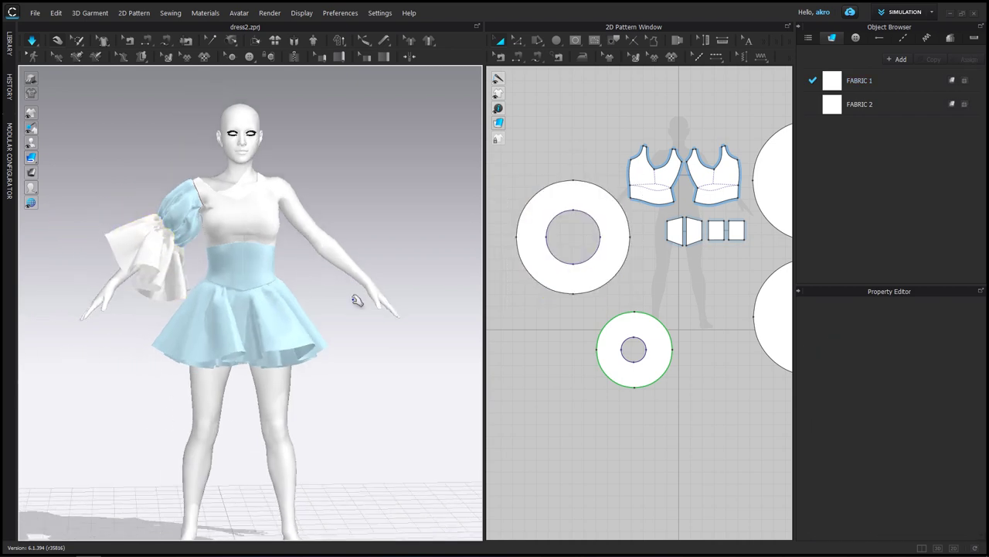
Step: Scale the flounce ring pattern larger with a corner handle
click(150, 313)
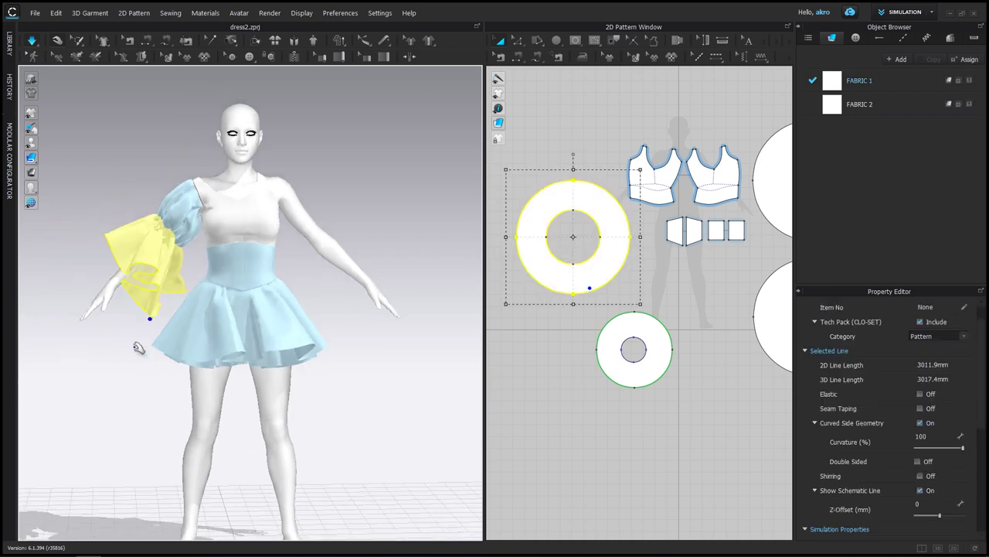
click(570, 203)
drag(506, 170, 500, 168)
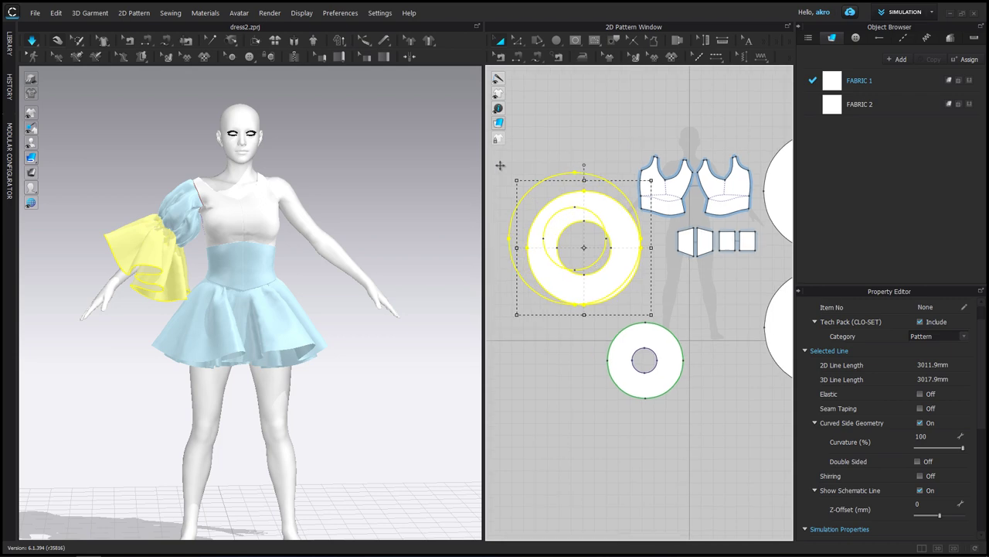
click(551, 222)
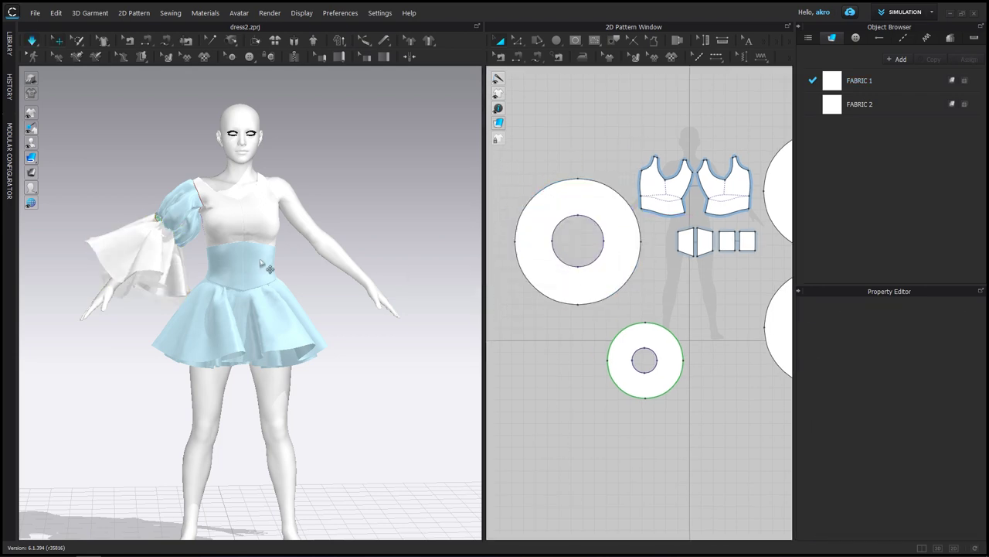
Step: Pull the enlarged flounce outward so it falls fuller, then review the sleeve
click(151, 309)
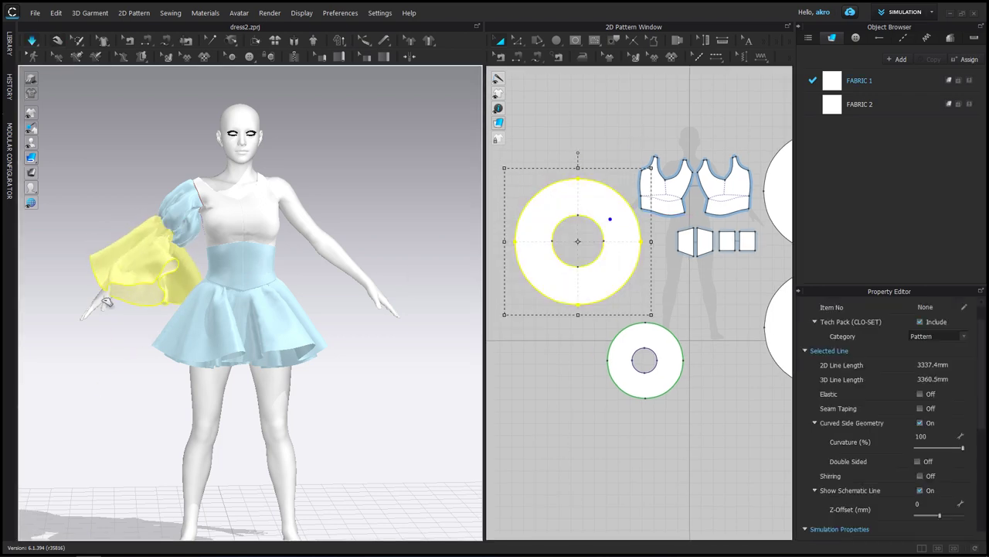
drag(94, 294, 62, 264)
mouse_move(99, 337)
right_down()
mouse_move(126, 265)
mouse_move(329, 333)
mouse_move(67, 327)
right_up()
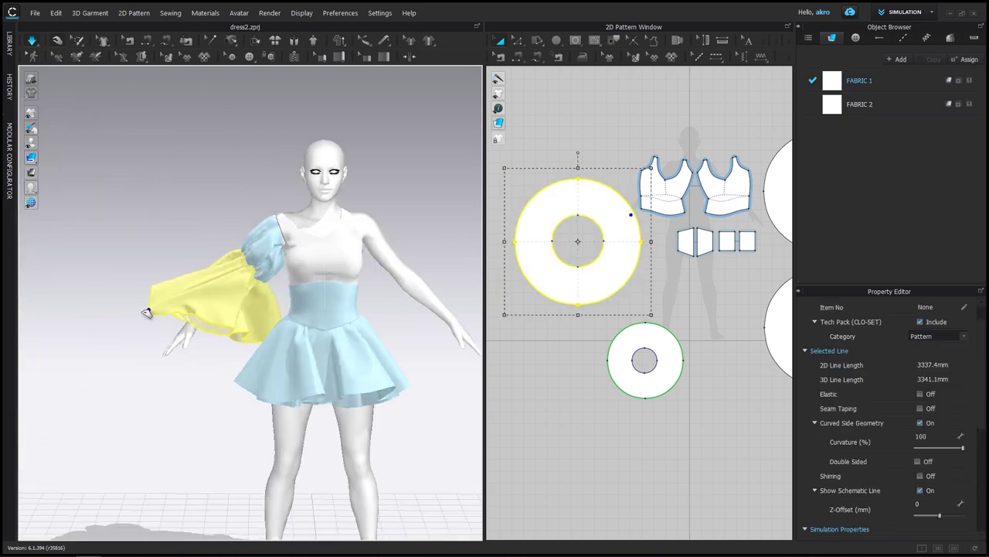
click(144, 309)
right_drag(380, 320, 244, 263)
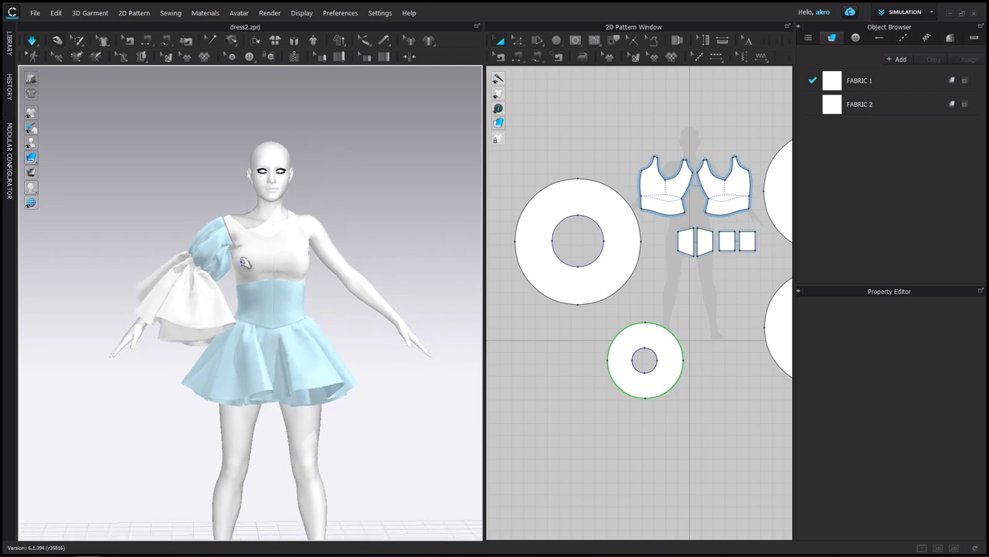
scroll(646, 329, down, 3)
right_click(656, 337)
click(200, 246)
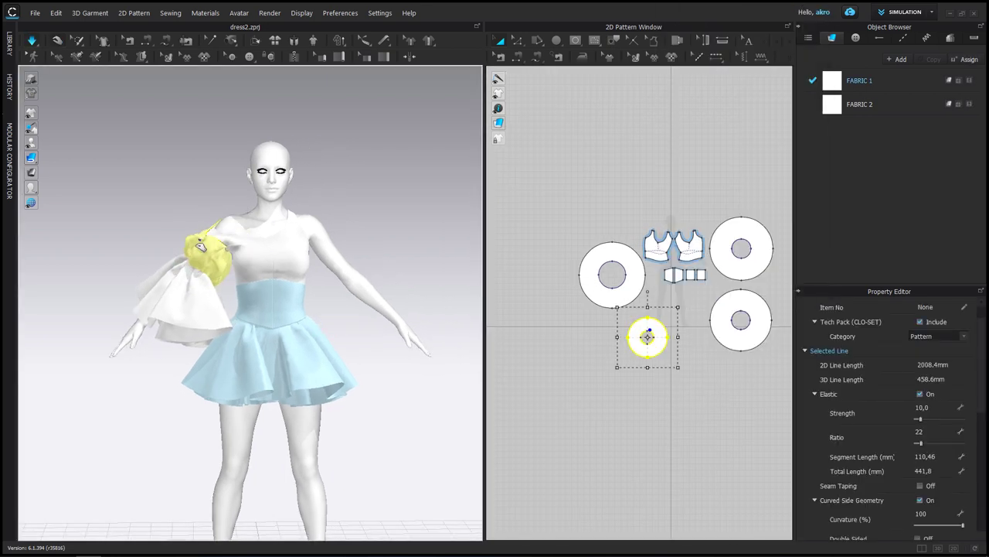
click(343, 254)
right_drag(365, 224, 361, 219)
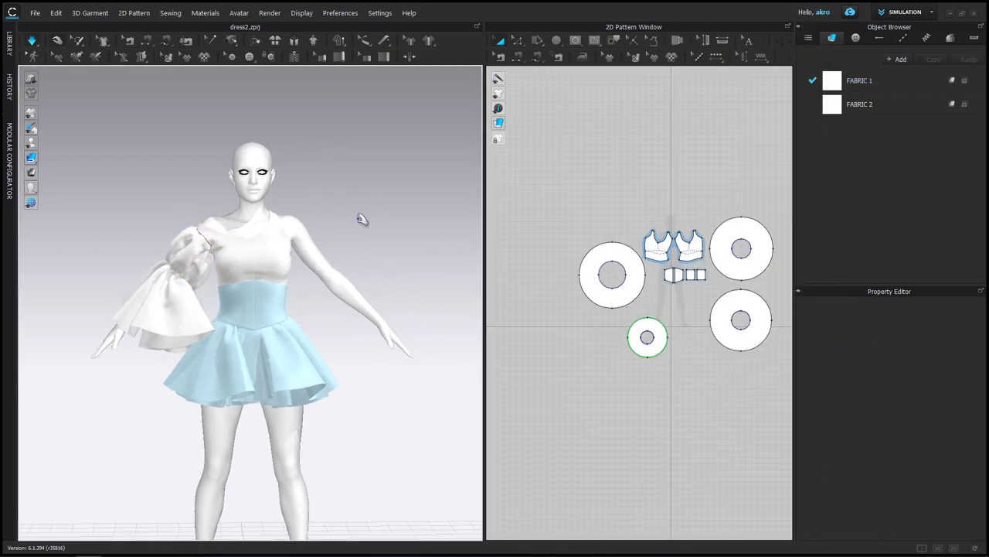
Step: Align the small circle under the big ring, then pull the left-arm flounce outward in 3D
drag(647, 337, 611, 337)
click(610, 317)
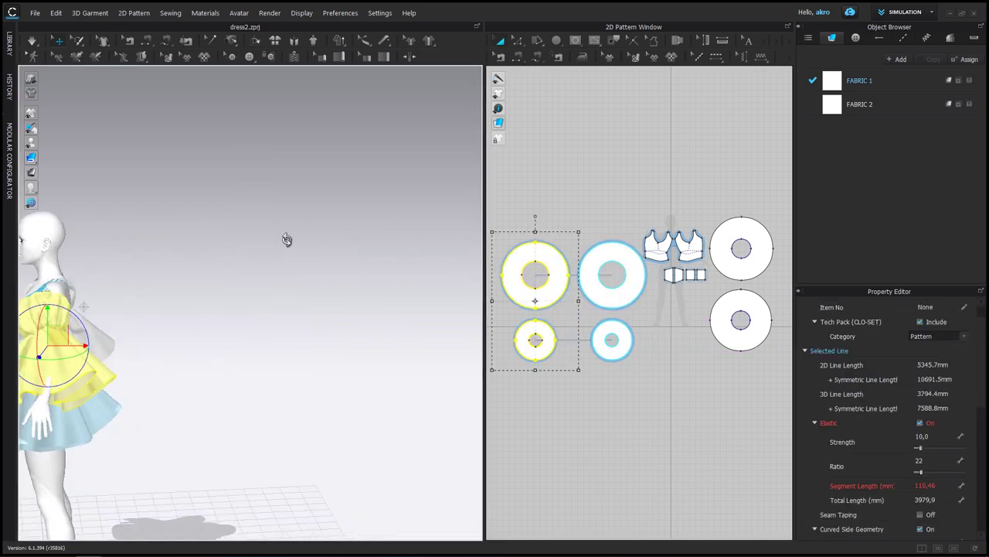
key(q)
mouse_move(150, 316)
right_down()
mouse_move(301, 327)
mouse_move(295, 312)
right_up()
click(218, 288)
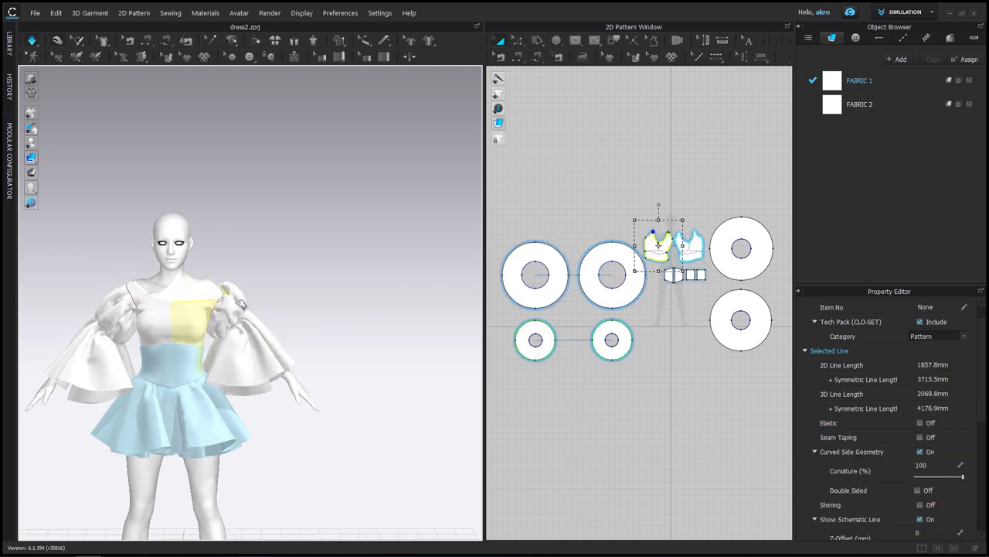
drag(231, 289, 321, 377)
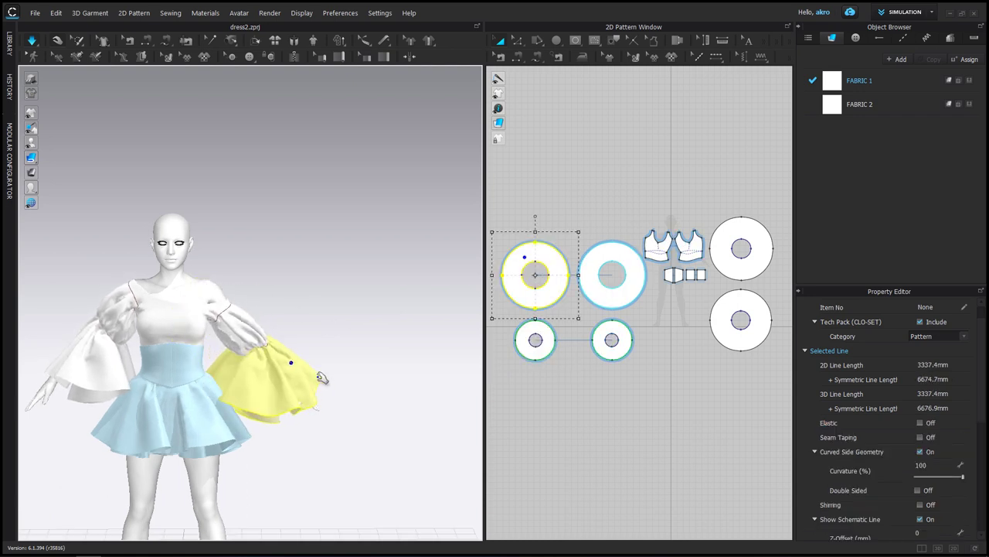
middle_drag(214, 340, 337, 230)
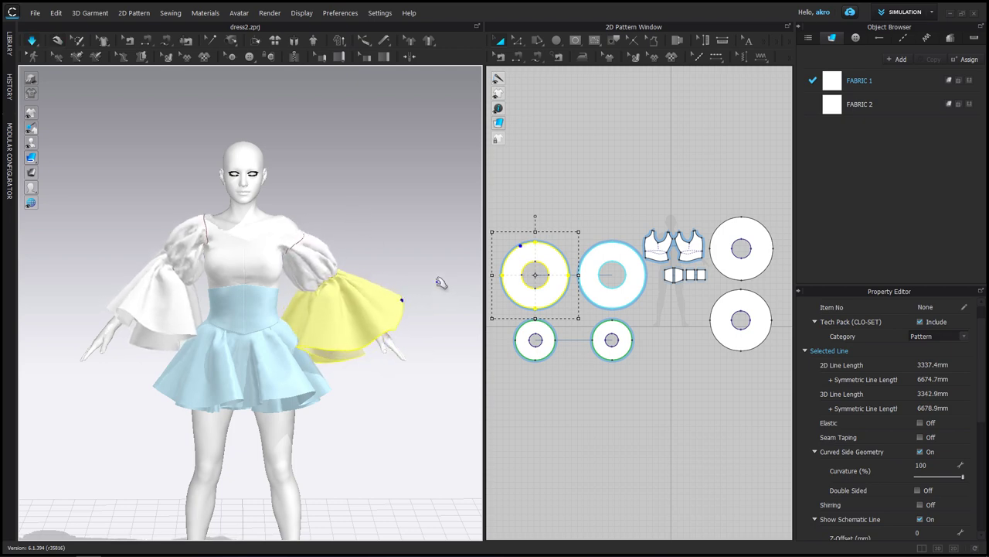
right_click(548, 332)
Step: Freeze the first flounce, then pull the second flounce outward and down and let it settle
click(588, 357)
click(105, 319)
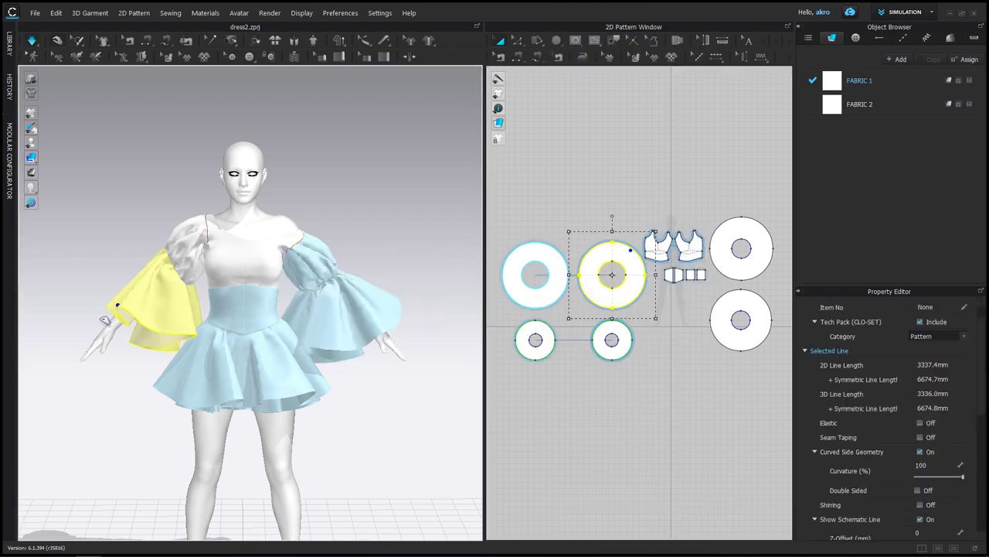
drag(65, 345, 30, 375)
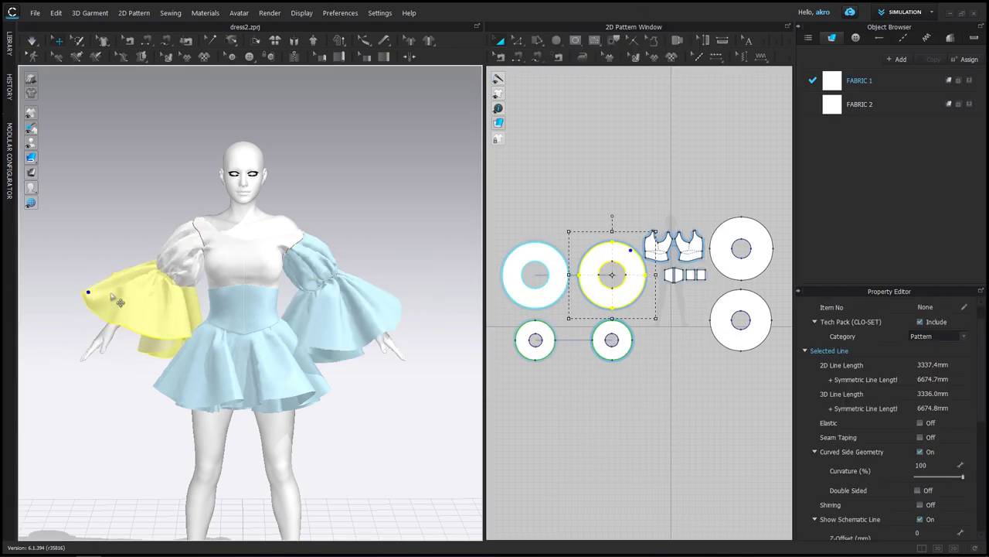
click(178, 241)
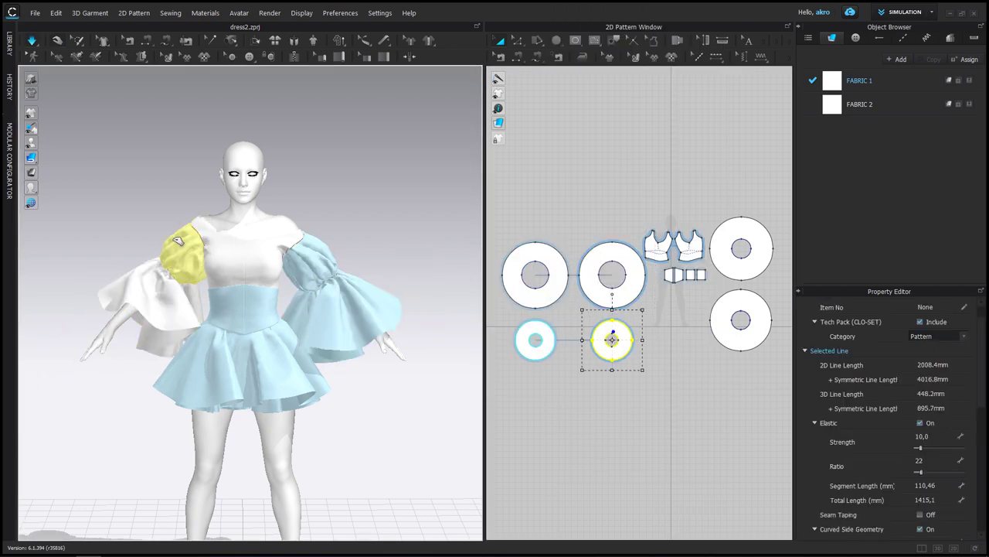
click(418, 216)
Step: Freeze the second flounce in its draped position
right_click(600, 333)
click(630, 315)
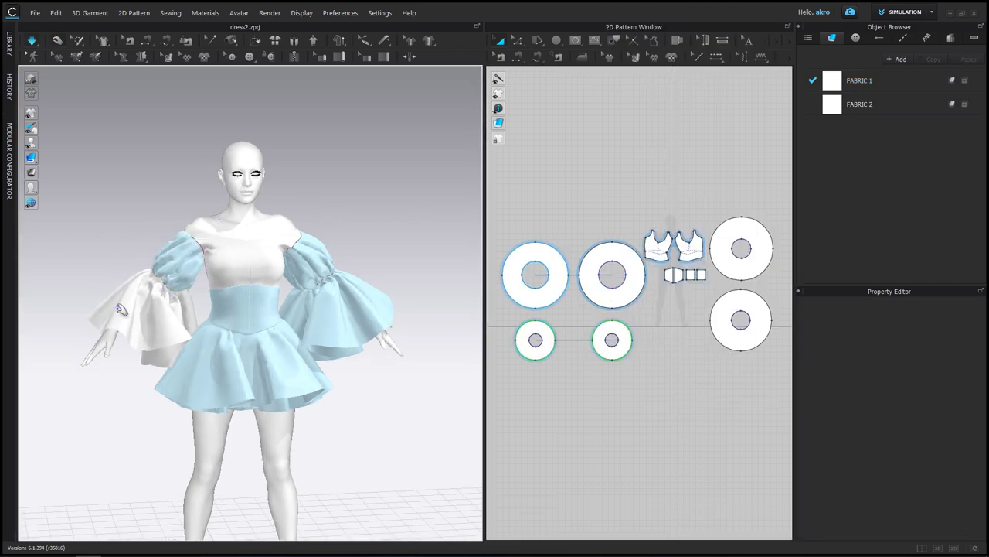
click(68, 315)
right_click(600, 294)
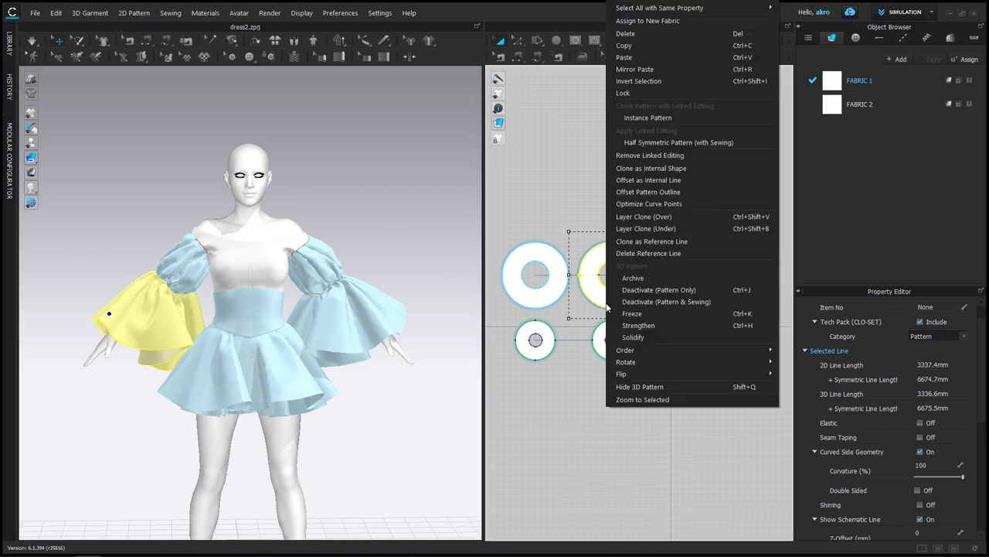
click(642, 316)
click(595, 328)
click(165, 267)
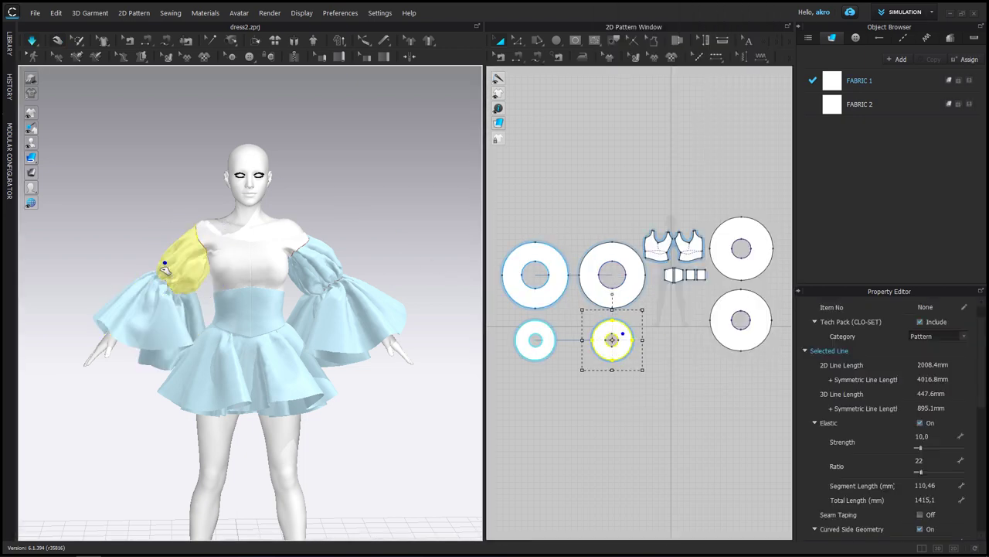
right_drag(165, 202, 157, 263)
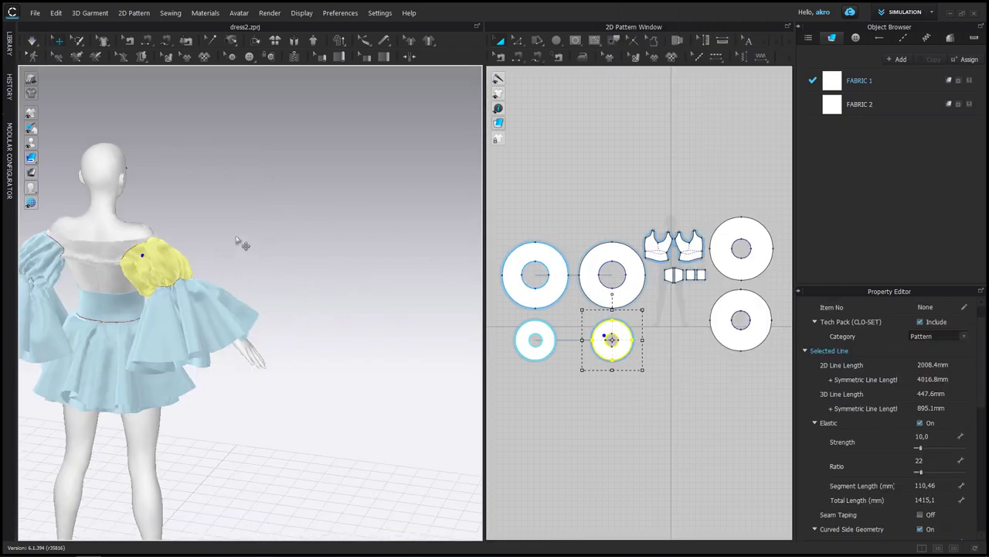
Step: Orbit around the dress and select the back bodice piece and its 321.2 mm side edge
right_drag(240, 243, 105, 275)
click(74, 289)
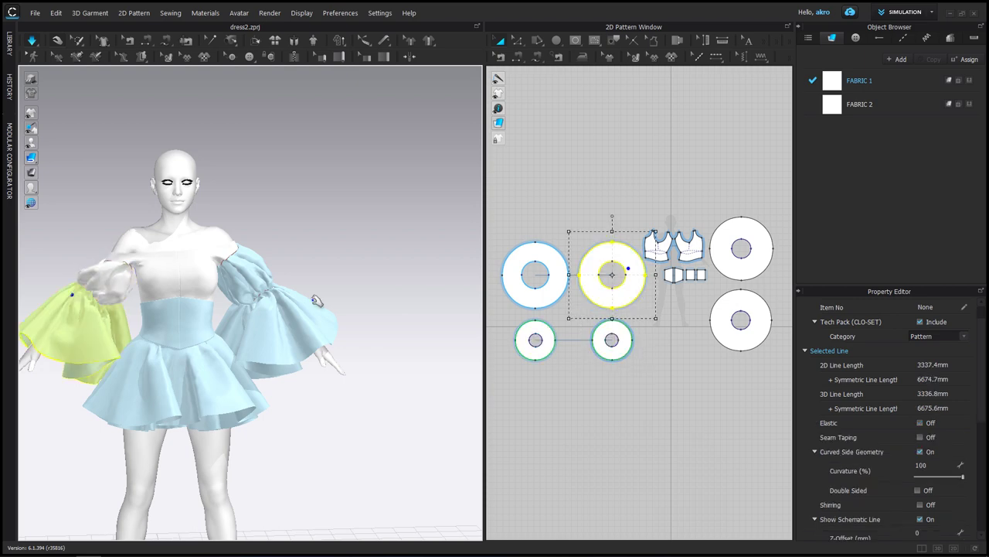
click(298, 214)
mouse_move(298, 215)
right_down()
mouse_move(260, 238)
mouse_move(236, 211)
right_up()
right_click(169, 263)
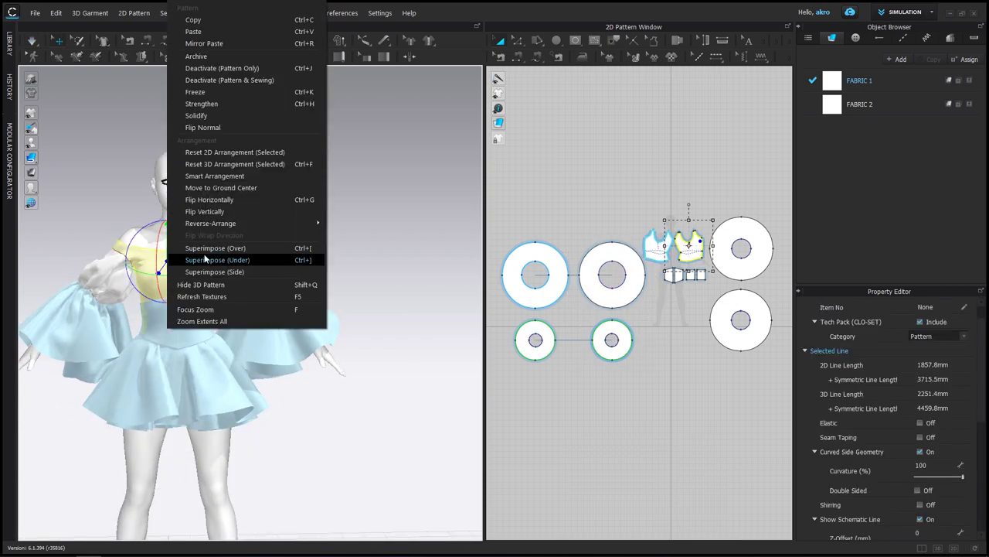
click(215, 116)
click(112, 249)
mouse_move(105, 219)
right_down()
mouse_move(268, 247)
mouse_move(327, 227)
mouse_move(266, 224)
mouse_move(328, 224)
right_up()
click(265, 224)
click(191, 253)
scroll(670, 250, up, 5)
click(595, 251)
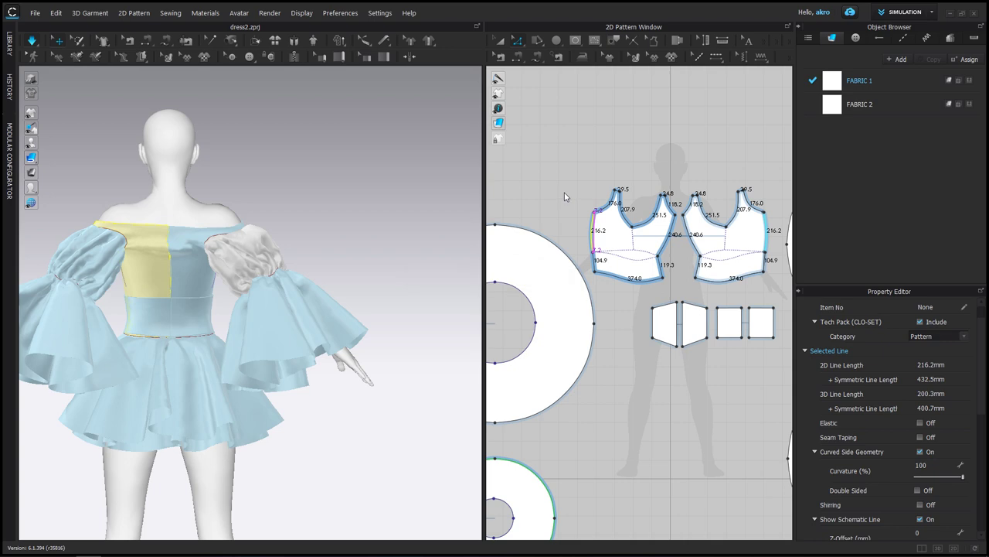
click(596, 237)
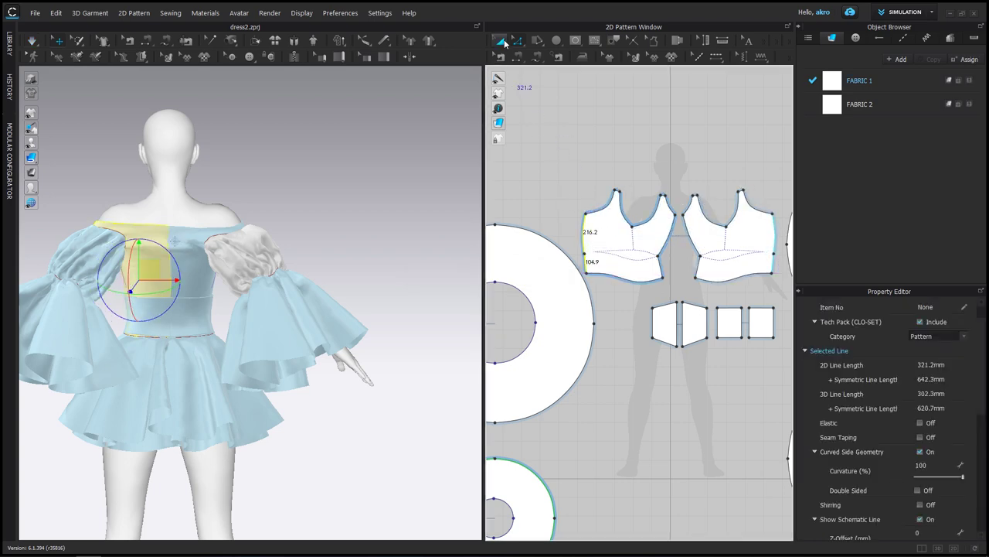
Step: Unfreeze the back bodice and switch the cloth simulation on
right_click(194, 255)
click(223, 80)
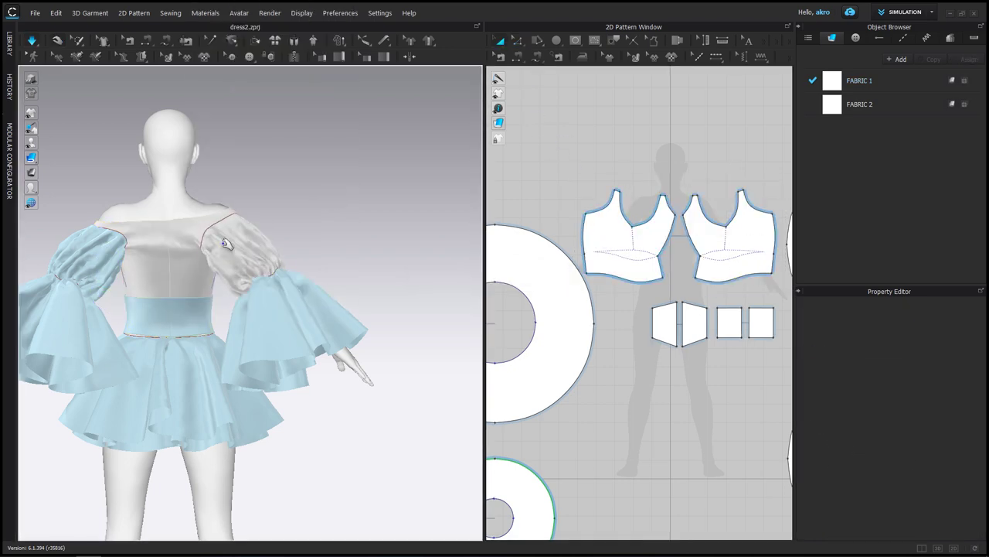
click(267, 271)
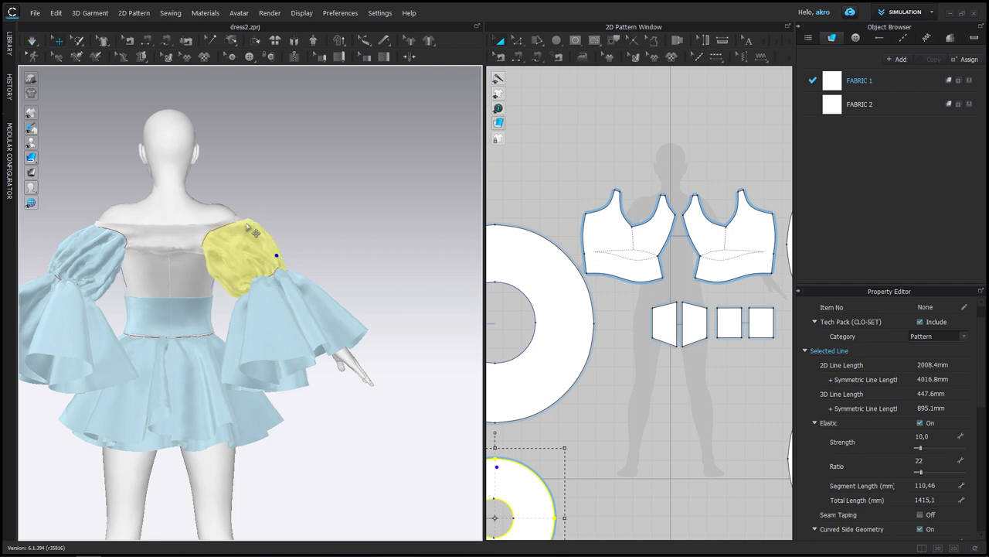
key(space)
Step: Orbit around the avatar to check the simulating bodice, ending in a straight back view
click(269, 258)
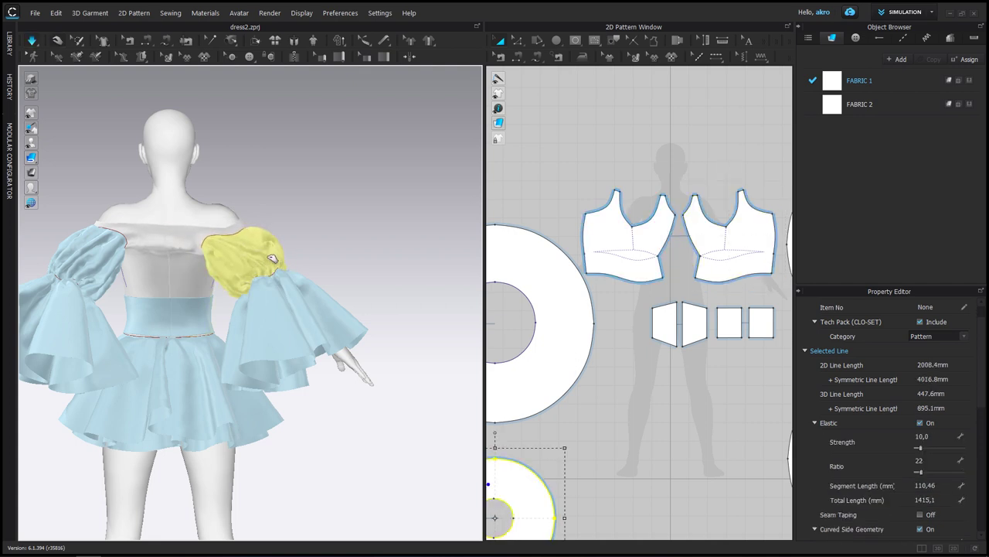
right_drag(288, 216, 93, 214)
right_click(139, 254)
key(Escape)
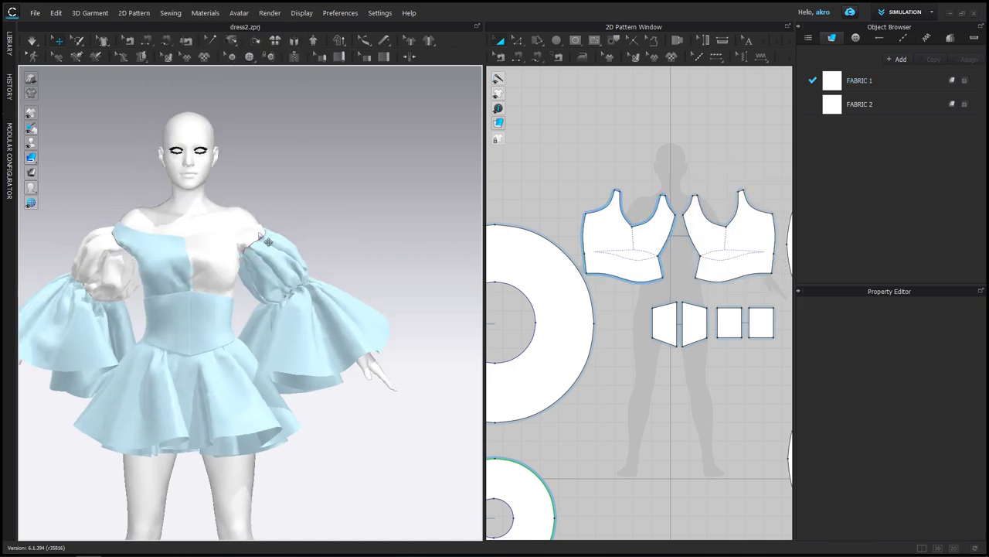
right_drag(275, 243, 108, 260)
key(Escape)
right_drag(332, 214, 349, 207)
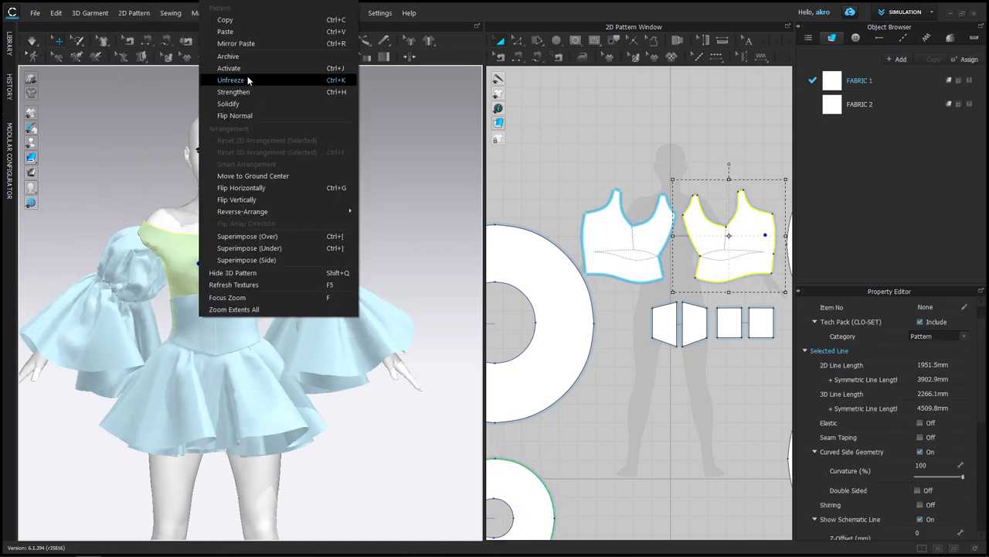
key(Escape)
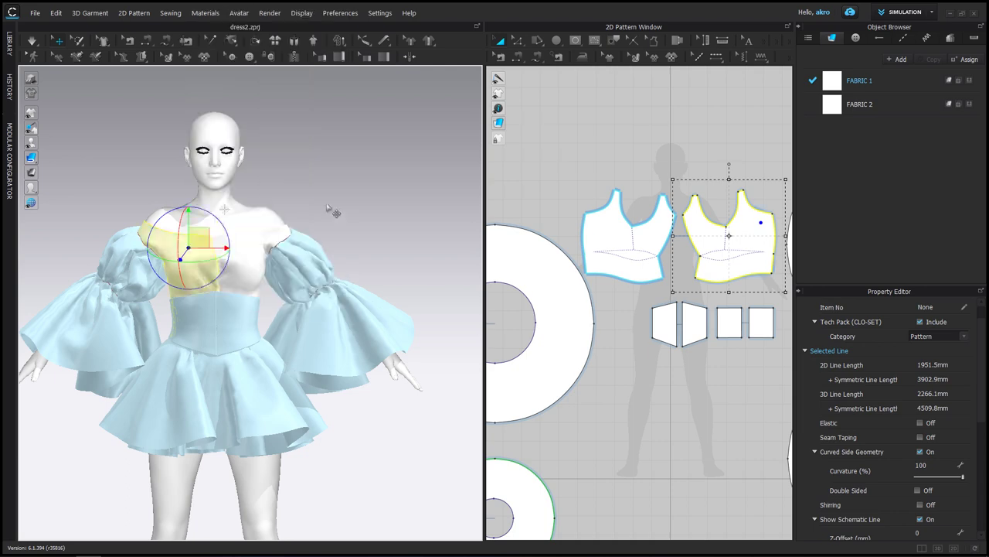
click(391, 235)
right_drag(391, 235, 193, 235)
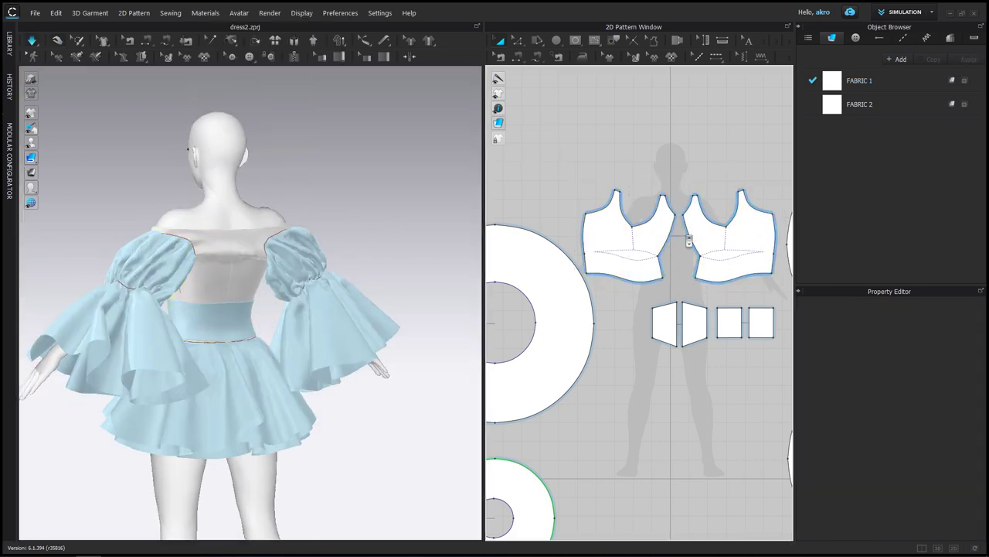
scroll(652, 328, up, 3)
click(626, 283)
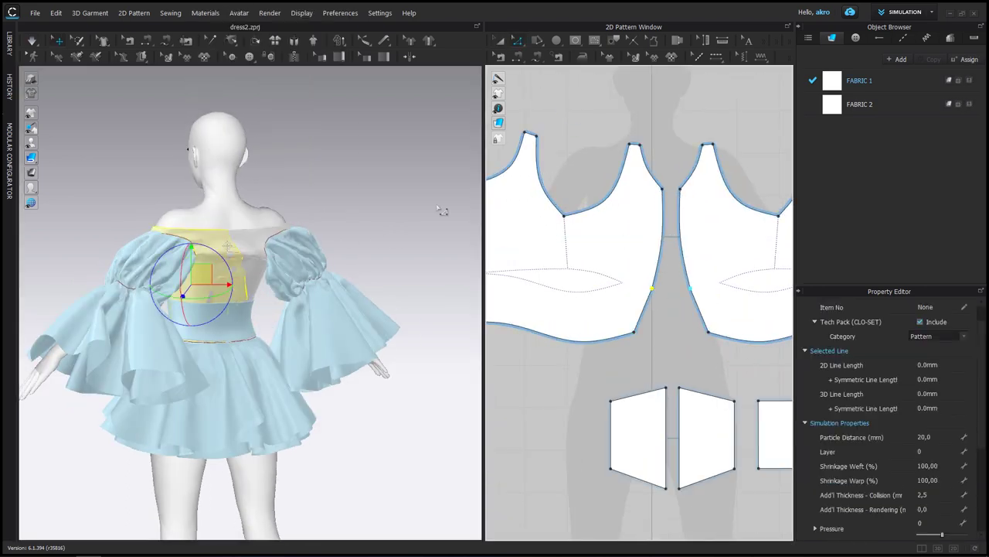
key(8)
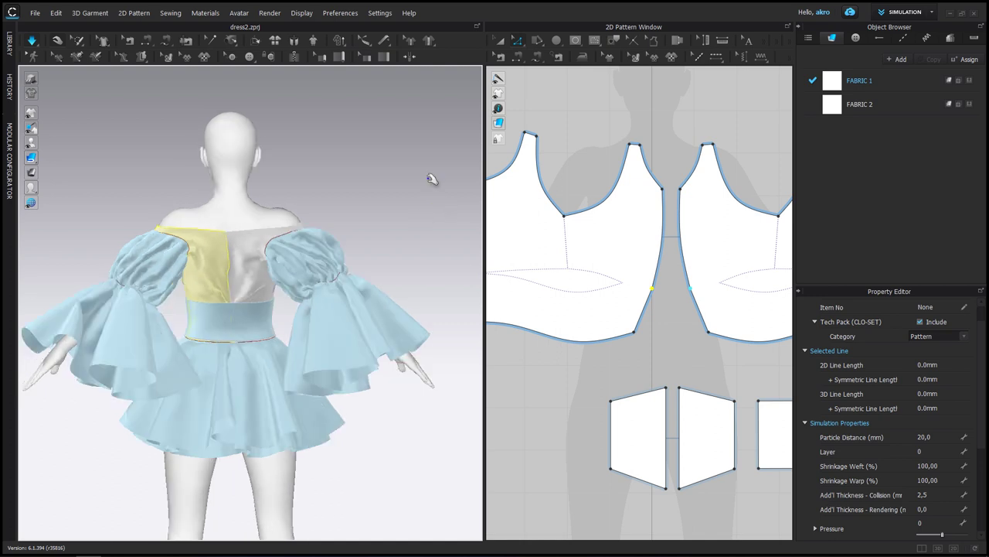
Step: Select the right and left sleeve puffs and inspect their piece options
right_click(331, 252)
click(355, 207)
key(q)
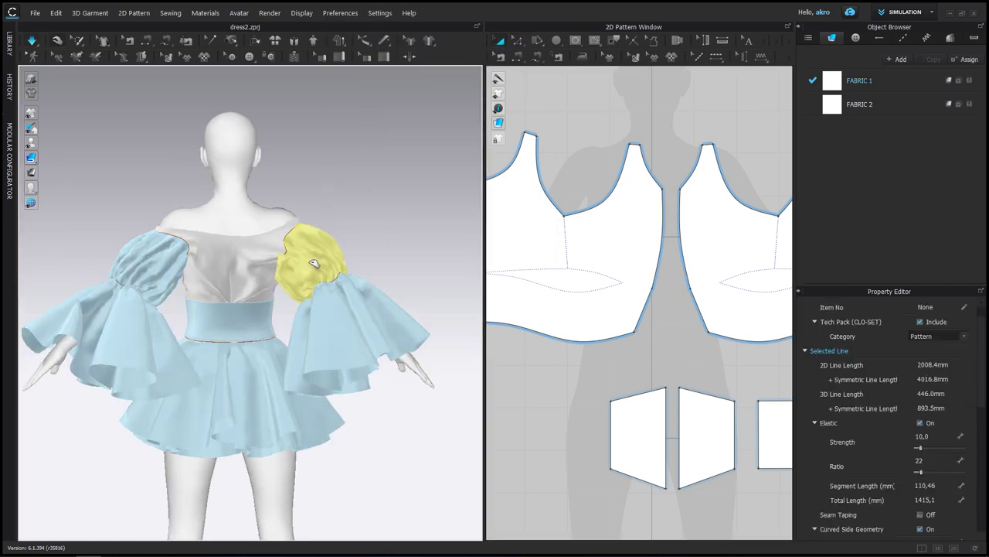
right_drag(308, 257, 250, 214)
right_click(154, 186)
right_drag(199, 104, 308, 207)
click(168, 255)
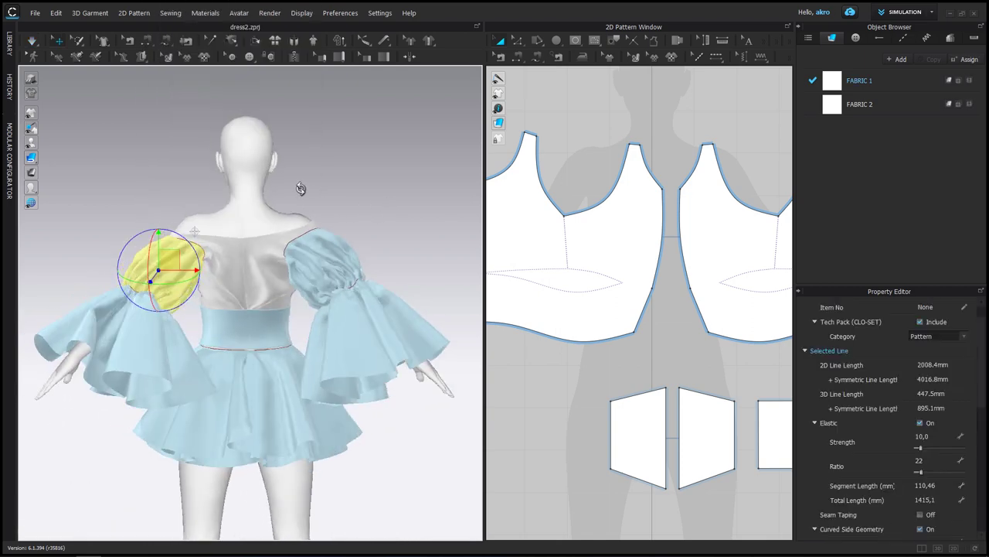
right_click(175, 267)
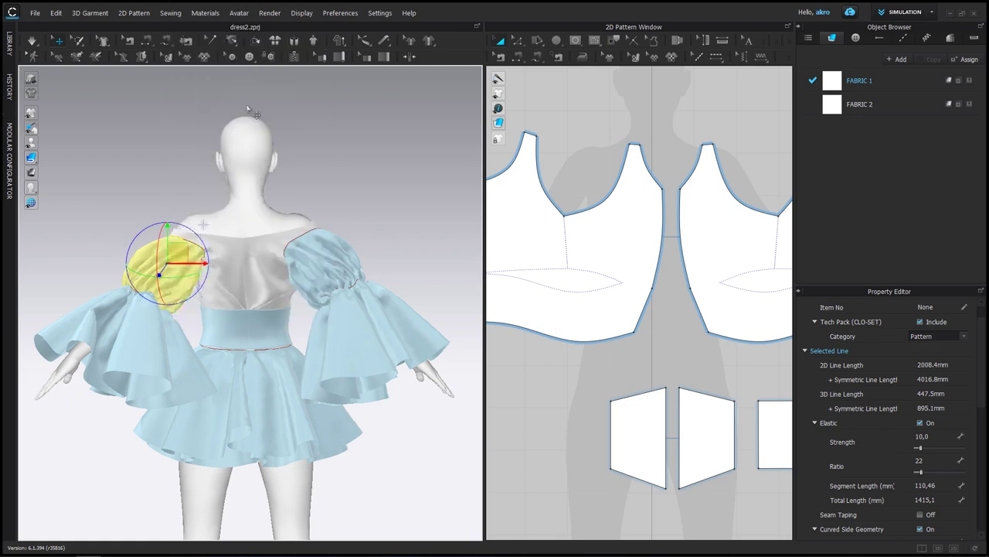
Step: Return to the front view and select the front bodice piece
right_drag(225, 232, 364, 148)
click(240, 263)
click(307, 232)
scroll(307, 232, down, 3)
scroll(346, 227, up, 2)
scroll(639, 302, down, 3)
click(286, 247)
scroll(944, 461, down, 3)
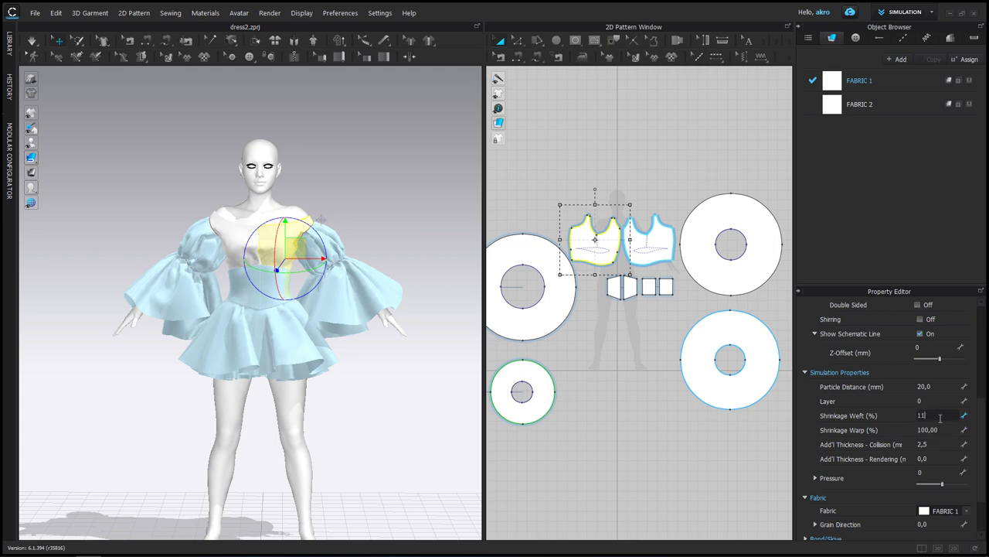
Step: Select the left bodice pattern piece and orbit around the dress to inspect it
click(377, 163)
scroll(305, 226, up, 2)
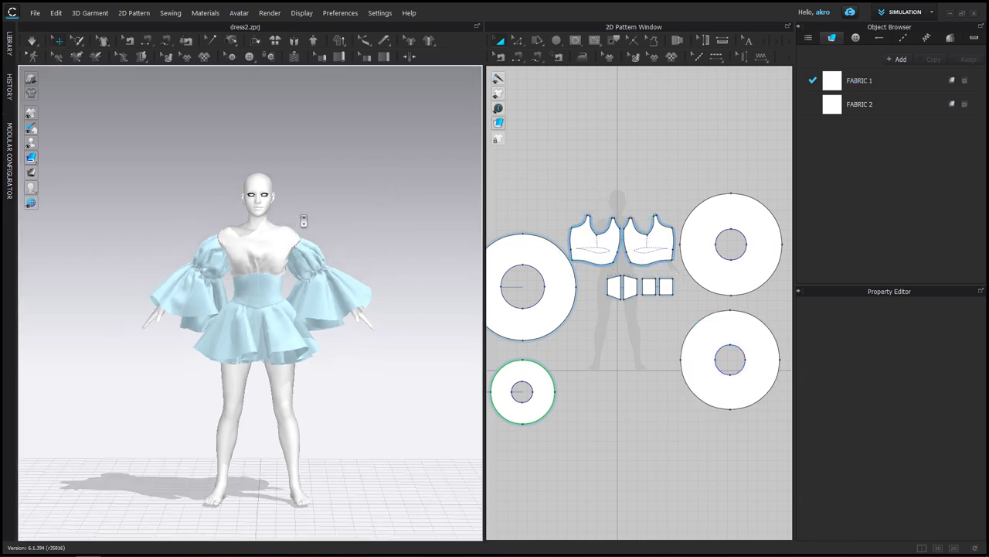
scroll(307, 228, up, 3)
click(598, 255)
click(397, 163)
right_drag(397, 163, 393, 185)
scroll(578, 249, up, 5)
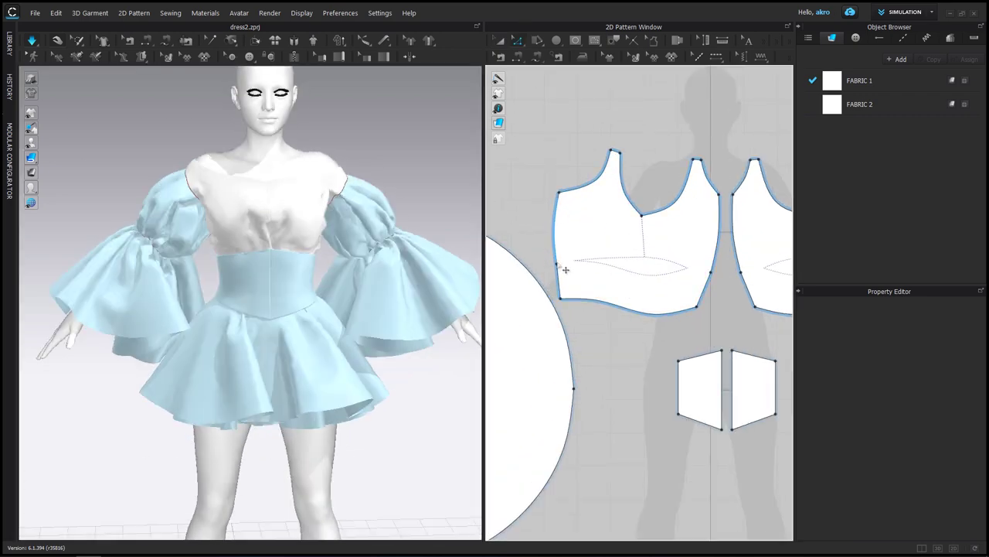
click(565, 269)
click(355, 167)
mouse_move(355, 166)
right_down()
mouse_move(340, 165)
mouse_move(402, 185)
mouse_move(186, 190)
right_up()
click(340, 165)
click(369, 177)
Step: Check the bodice pattern pieces while orbiting from the avatar's back round to the front
click(621, 222)
click(409, 214)
mouse_move(409, 214)
right_down()
mouse_move(223, 212)
mouse_move(604, 217)
right_up()
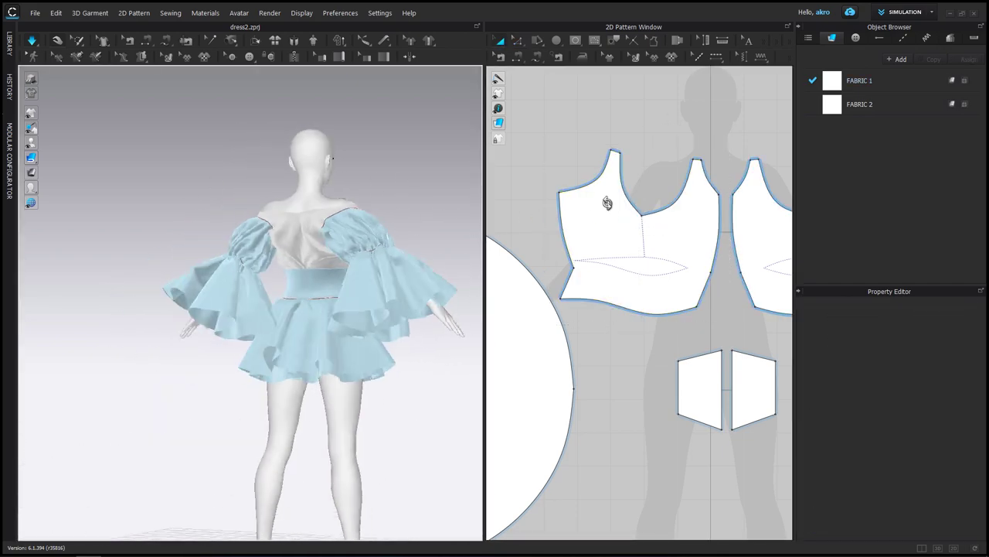
right_drag(479, 280, 367, 290)
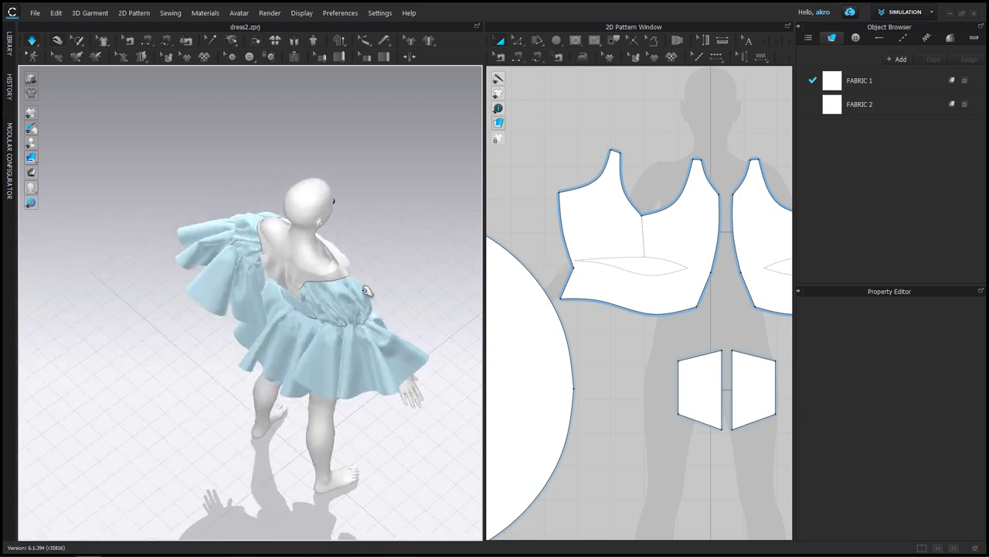
click(667, 219)
scroll(673, 227, down, 2)
click(457, 194)
mouse_move(457, 194)
right_down()
mouse_move(249, 177)
mouse_move(238, 148)
mouse_move(347, 163)
mouse_move(132, 188)
mouse_move(347, 202)
right_up()
Step: Activate both white bodice pieces and the puff sleeve so they simulate again
click(255, 220)
right_click(296, 216)
click(317, 282)
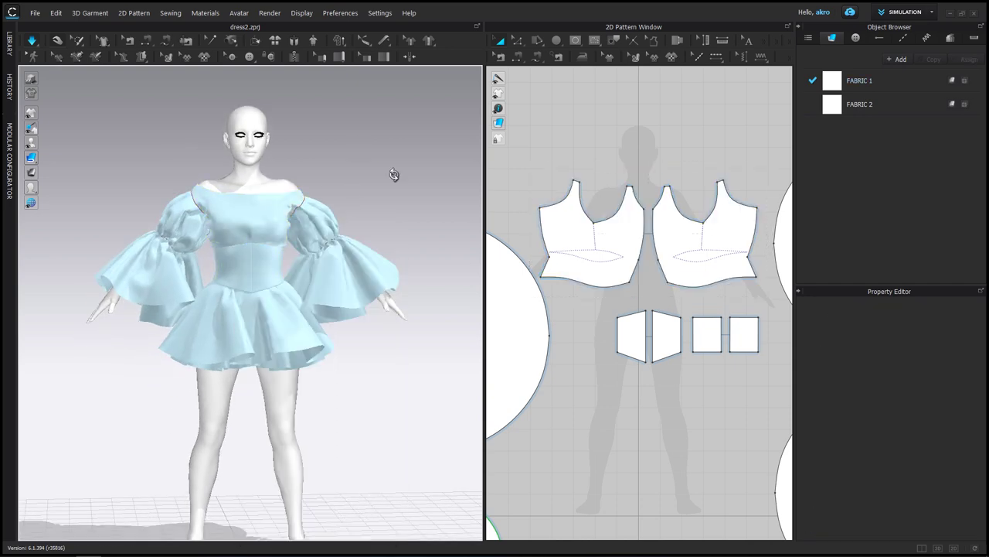
scroll(232, 217, up, 3)
click(254, 209)
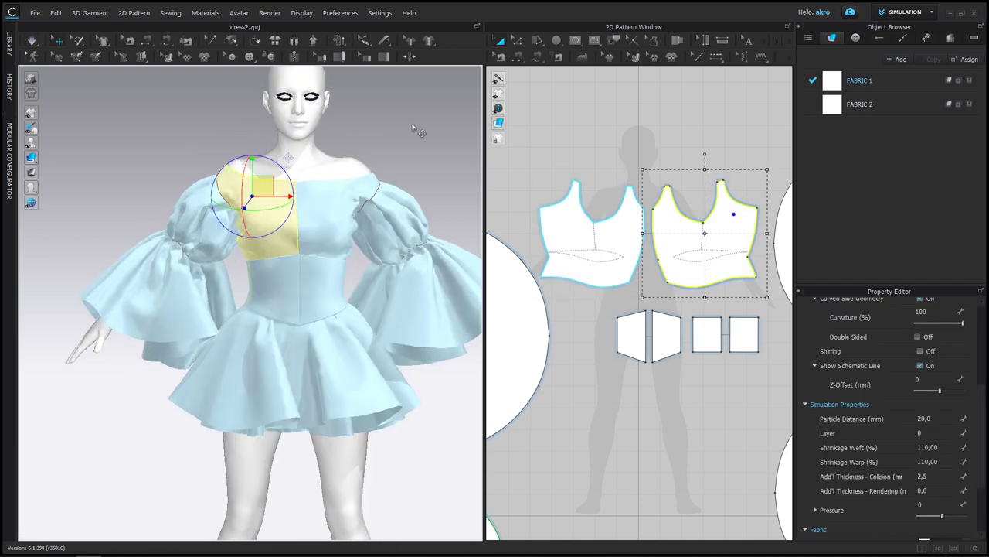
right_click(203, 209)
click(233, 276)
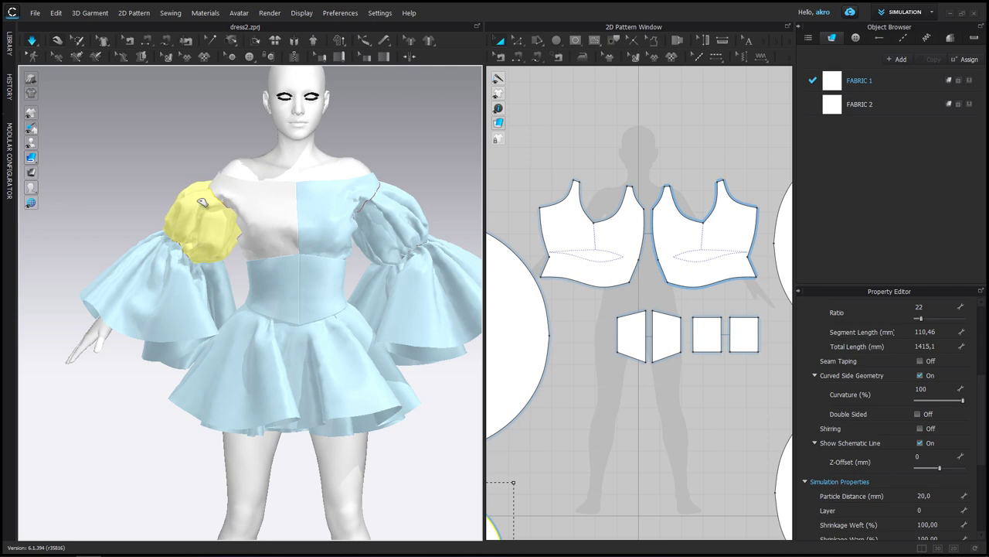
click(262, 205)
right_click(260, 203)
click(305, 291)
Step: Orbit around the shoulders to check the reactivated dress from behind
mouse_move(306, 292)
right_down()
mouse_move(392, 147)
mouse_move(239, 139)
mouse_move(382, 137)
right_up()
scroll(382, 137, down, 2)
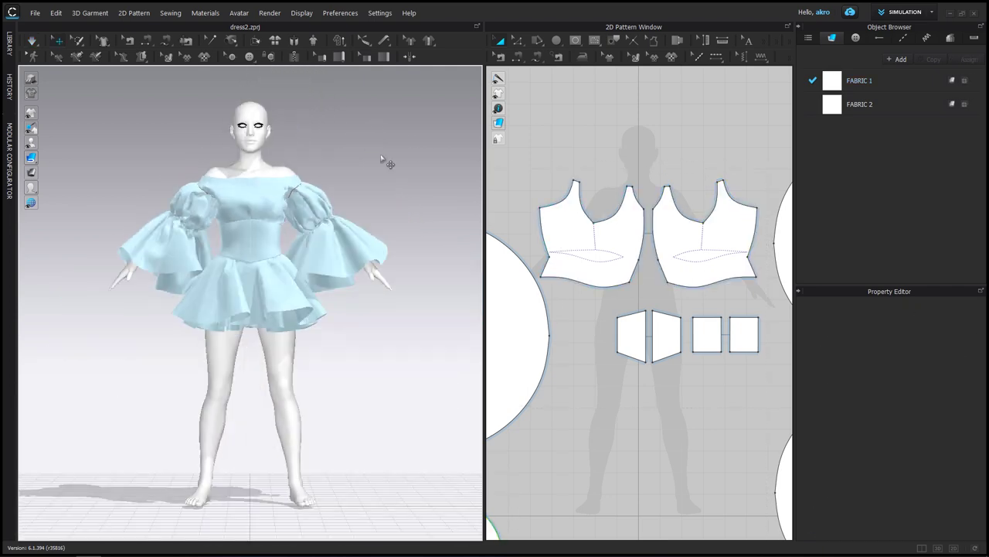
scroll(387, 161, up, 5)
click(327, 271)
right_drag(328, 264, 364, 255)
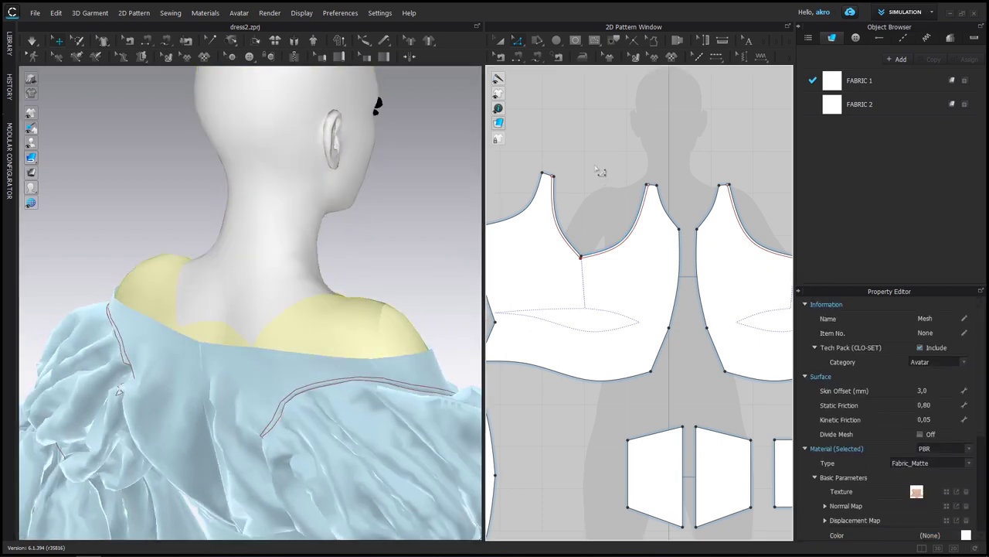
Step: Offset the back neckline edges of both back bodice pieces as internal lines
click(556, 205)
right_click(555, 201)
click(551, 287)
click(467, 318)
scroll(656, 159, down, 3)
scroll(656, 159, down, 3)
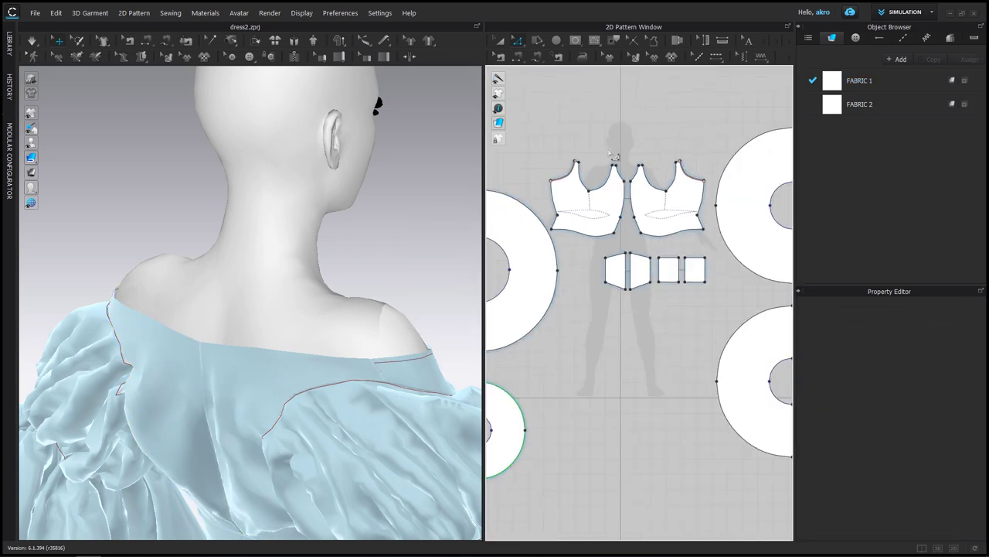
scroll(640, 205, up, 5)
right_click(640, 205)
click(636, 292)
click(471, 318)
Step: From a straight back view, select both back bodice pieces and the centre-back neckline point
mouse_move(265, 283)
right_down()
mouse_move(333, 259)
mouse_move(361, 123)
right_up()
scroll(659, 226, up, 1)
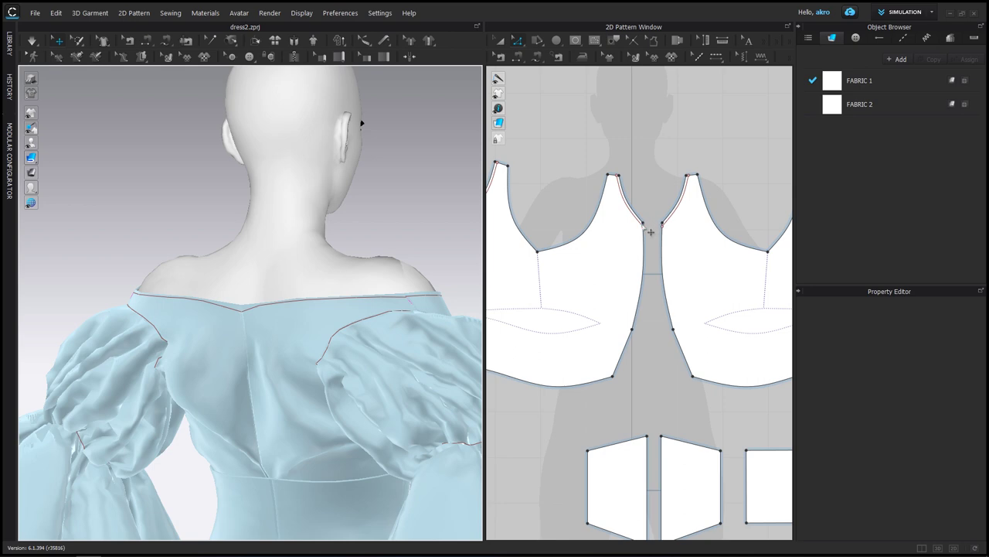
click(652, 232)
click(537, 95)
key(a)
click(595, 255)
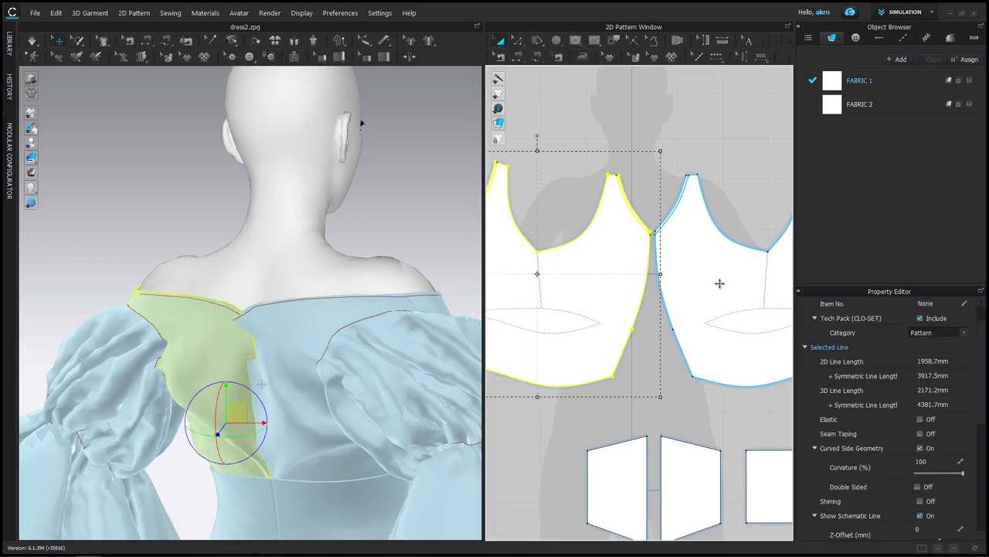
shift+click(747, 336)
click(408, 210)
right_drag(408, 209, 416, 247)
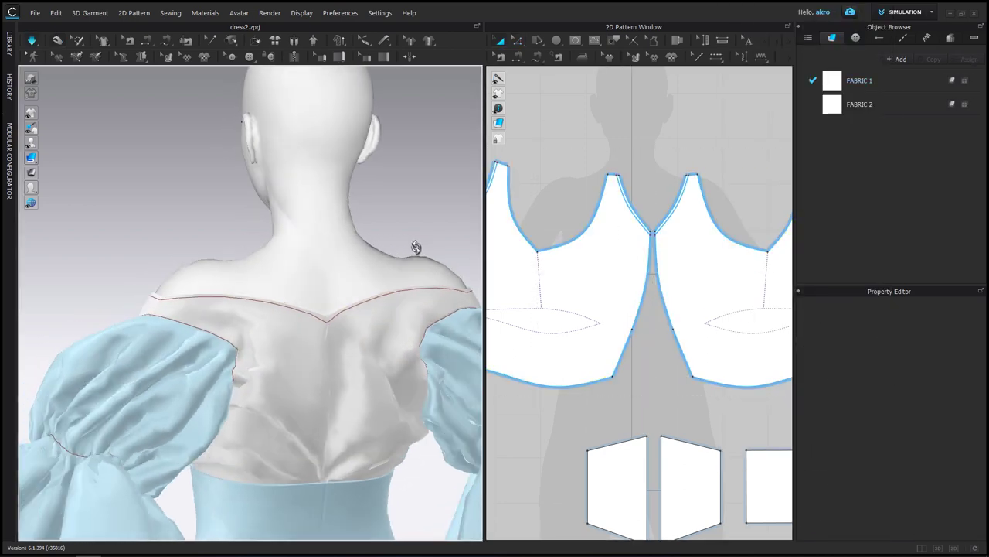
key(z)
scroll(657, 236, up, 3)
click(668, 251)
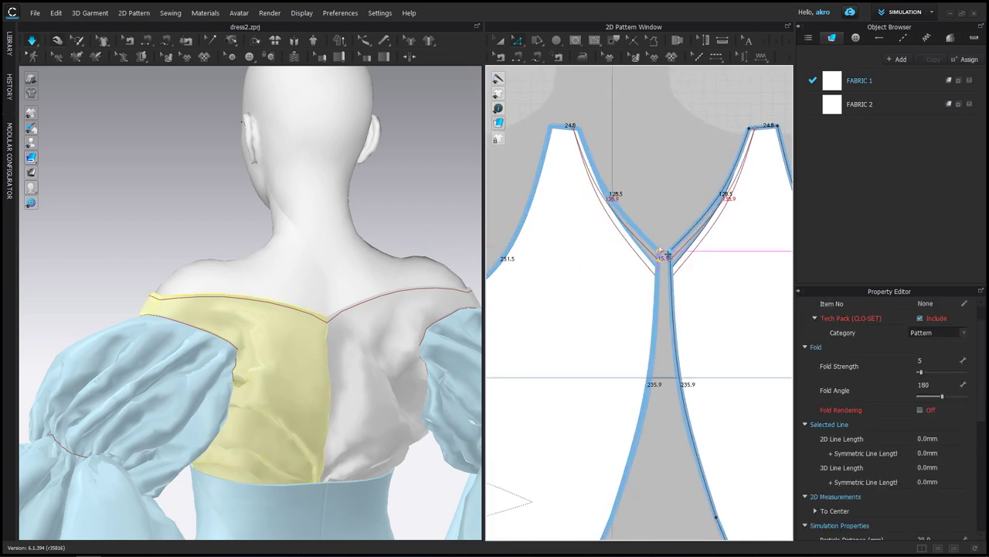
click(598, 225)
Step: Check the back bodice pieces while orbiting round to the front, then right-click the neckline line
mouse_move(322, 393)
right_down()
mouse_move(218, 216)
mouse_move(338, 342)
right_up()
click(375, 347)
click(654, 199)
scroll(340, 278, down, 3)
scroll(343, 276, down, 2)
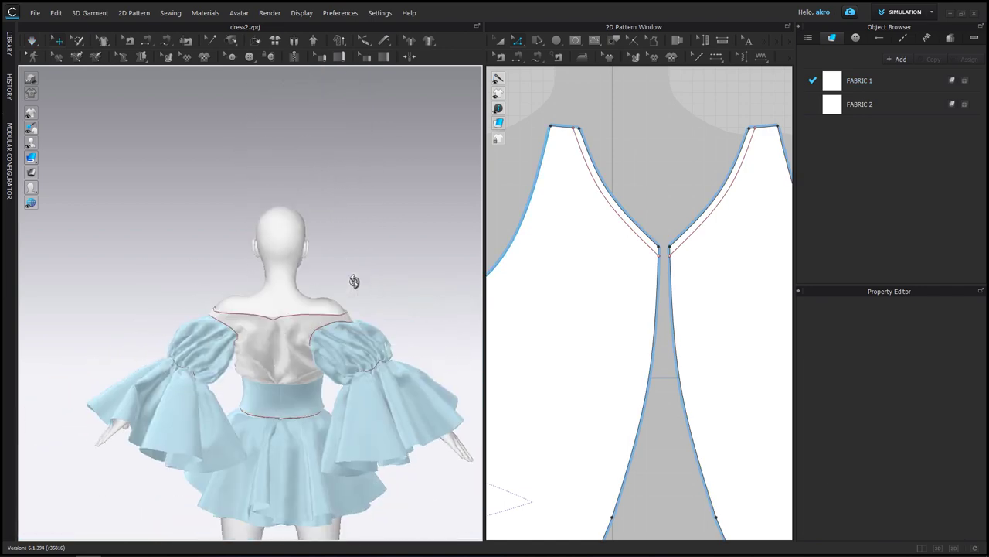
click(300, 324)
click(399, 252)
right_drag(400, 252, 224, 248)
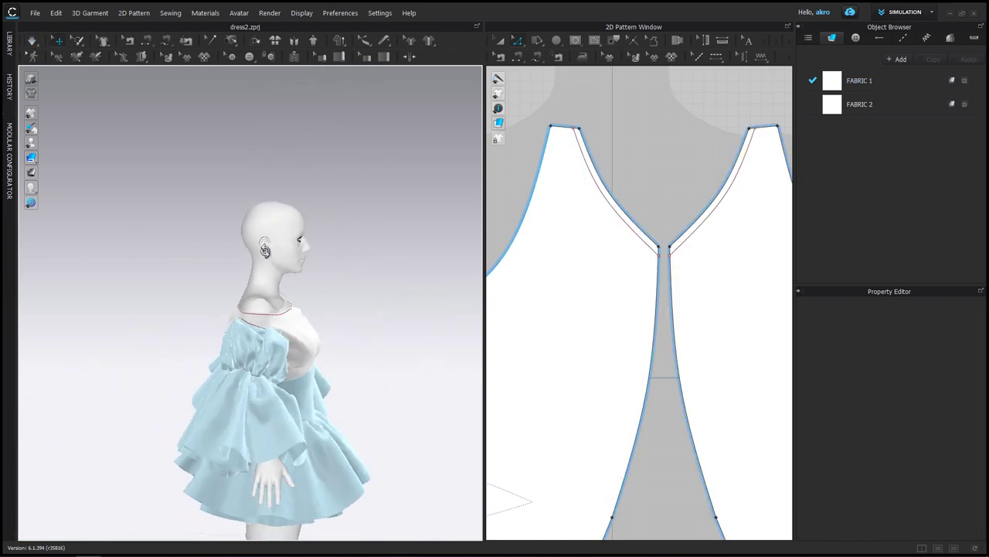
scroll(634, 209, up, 3)
scroll(656, 223, down, 3)
right_click(623, 226)
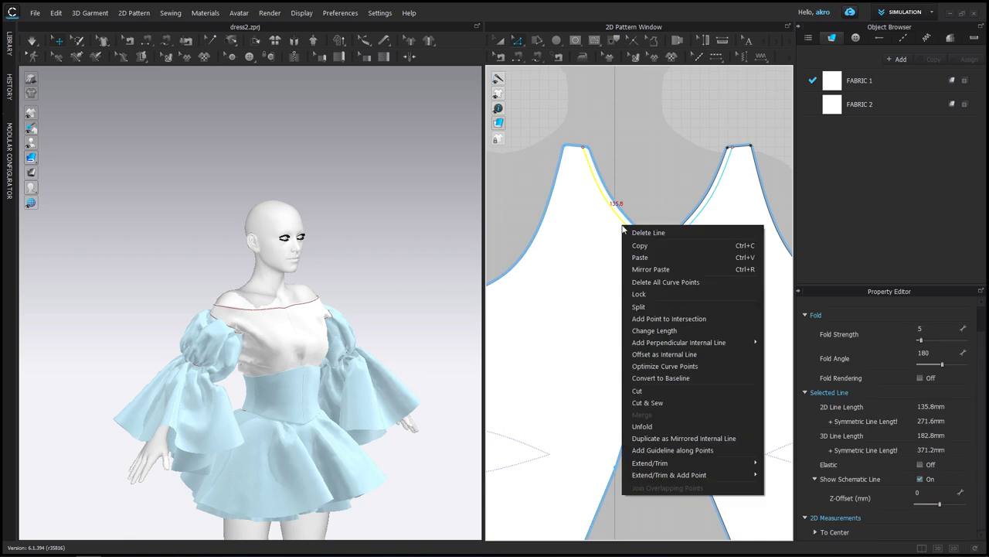
Step: Cut off both offset neckline bands and sew them back onto the bodice
click(661, 403)
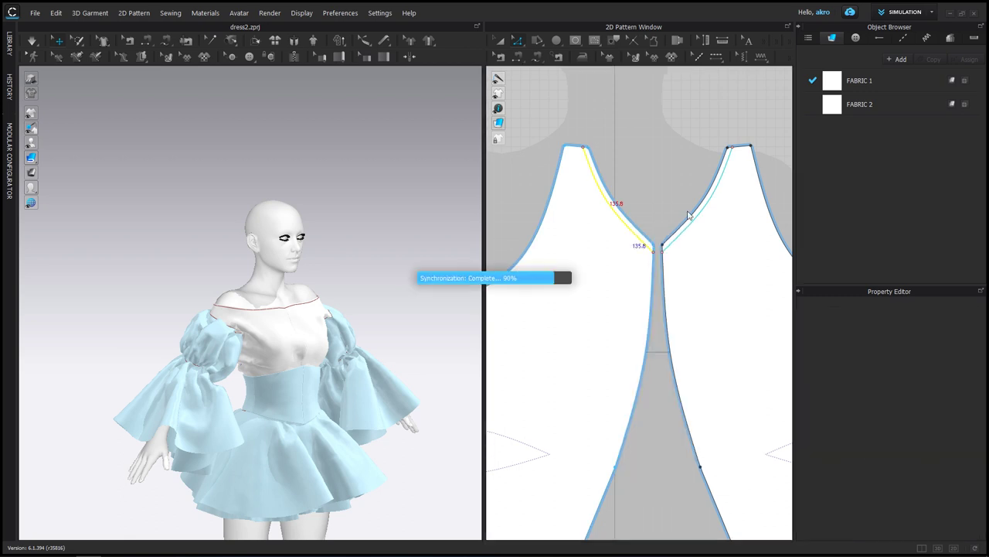
scroll(664, 232, up, 3)
scroll(619, 224, down, 3)
right_click(566, 219)
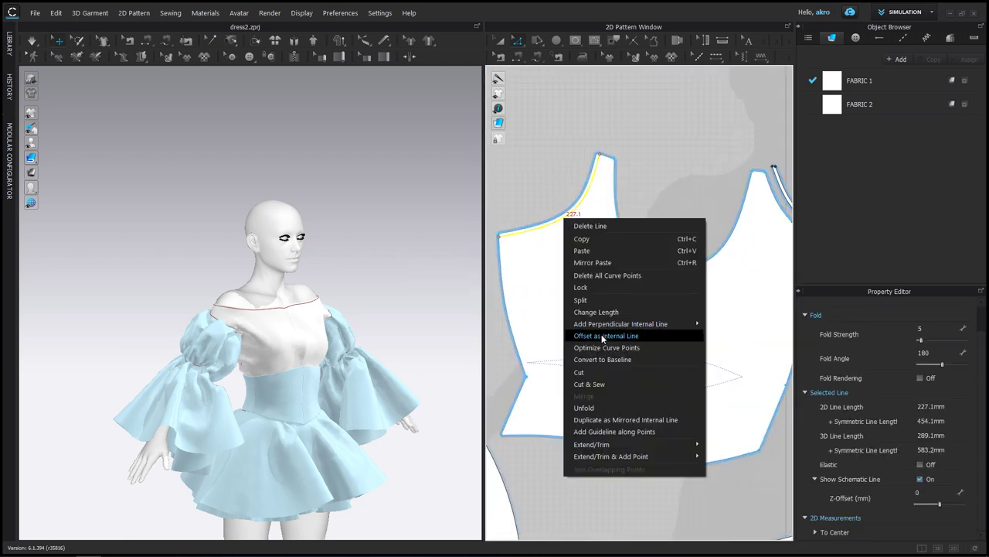
click(599, 383)
Step: Orbit from back to front and select the neckline seam to adjust its elasticity
right_drag(353, 221, 367, 284)
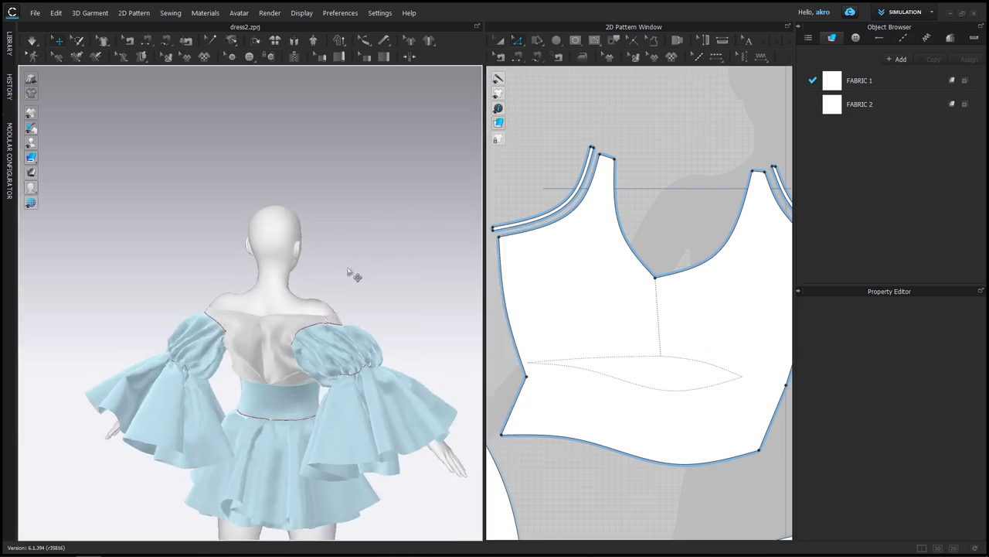
scroll(367, 283, up, 3)
click(197, 405)
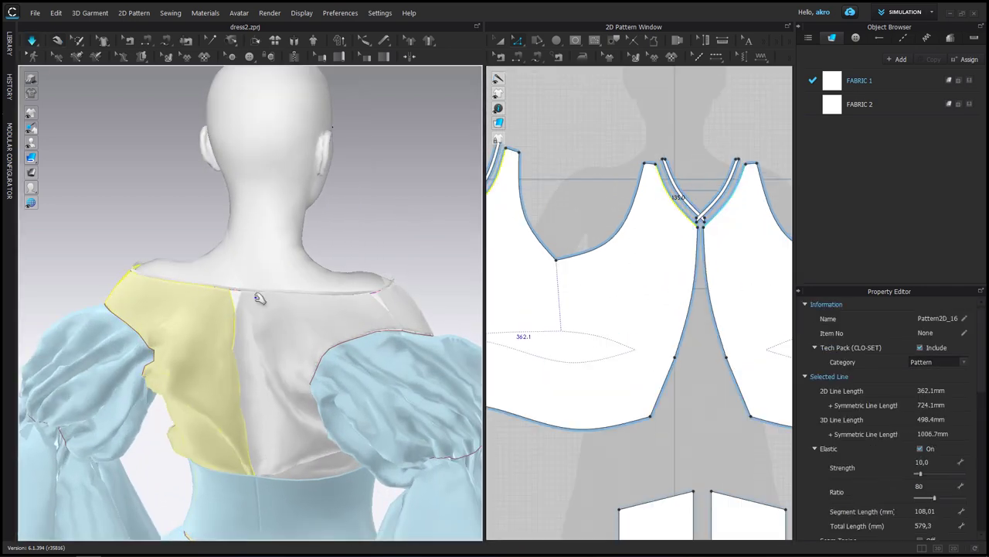
right_drag(329, 256, 116, 270)
click(55, 332)
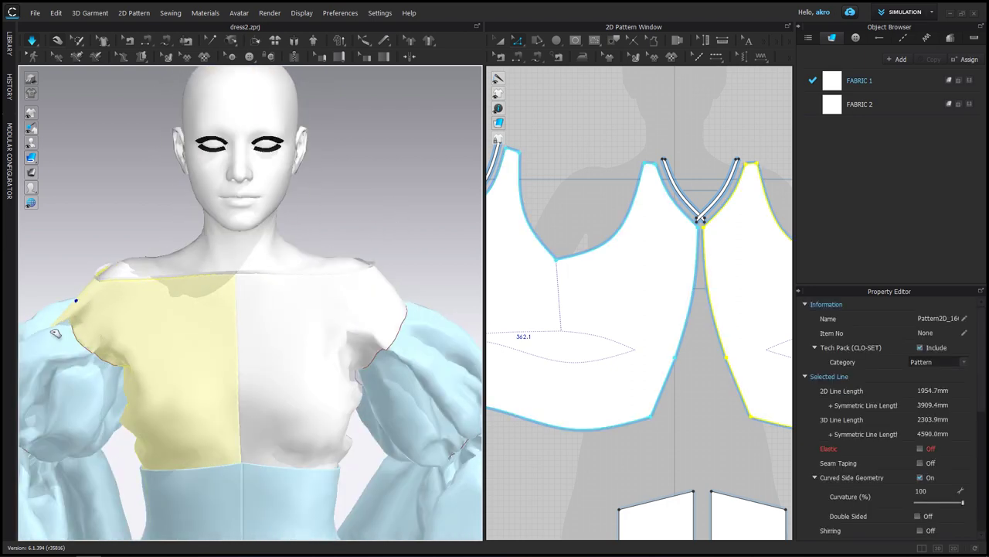
click(380, 272)
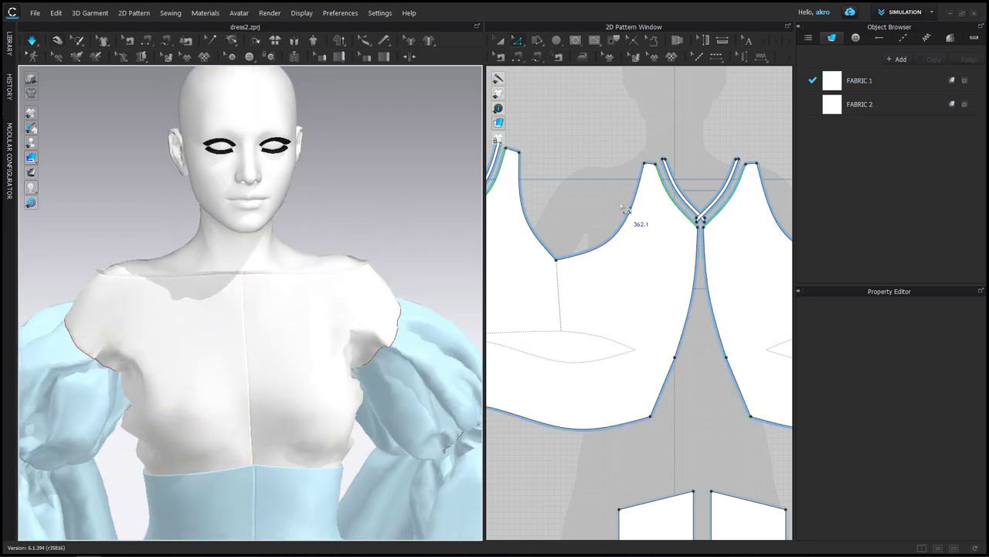
click(674, 202)
scroll(929, 496, down, 3)
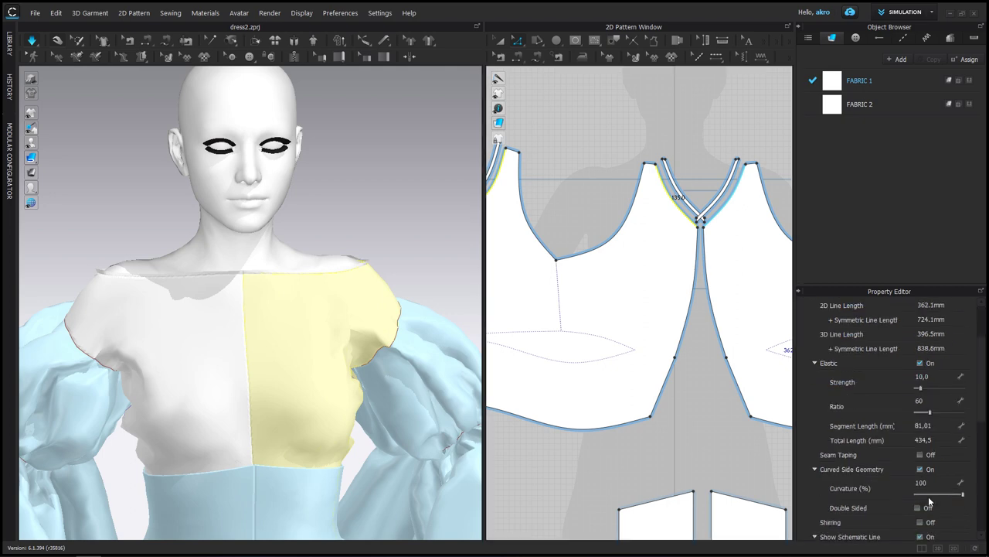
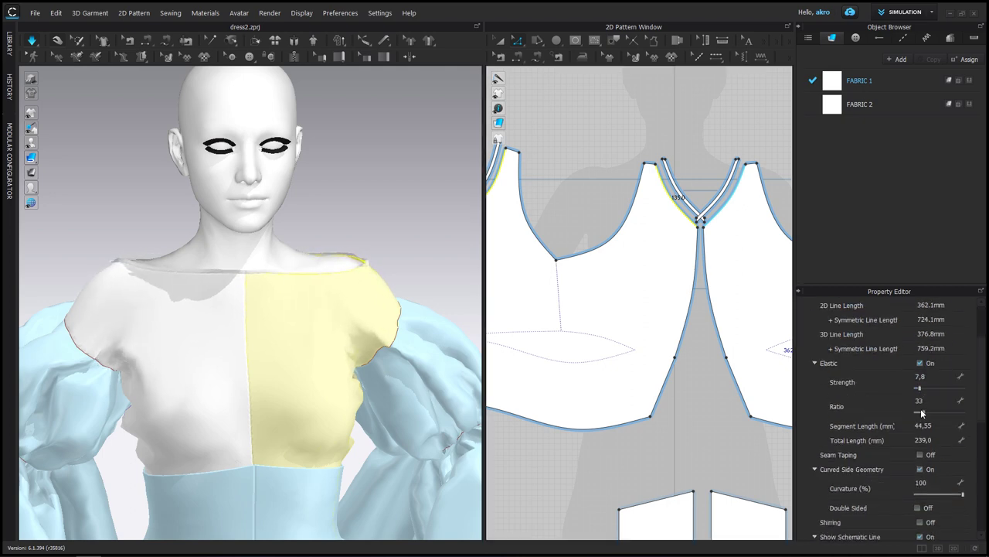
Step: Set the neckline elastic ratio to 33 and orbit to check the bodice front and back
drag(922, 413, 939, 408)
click(397, 191)
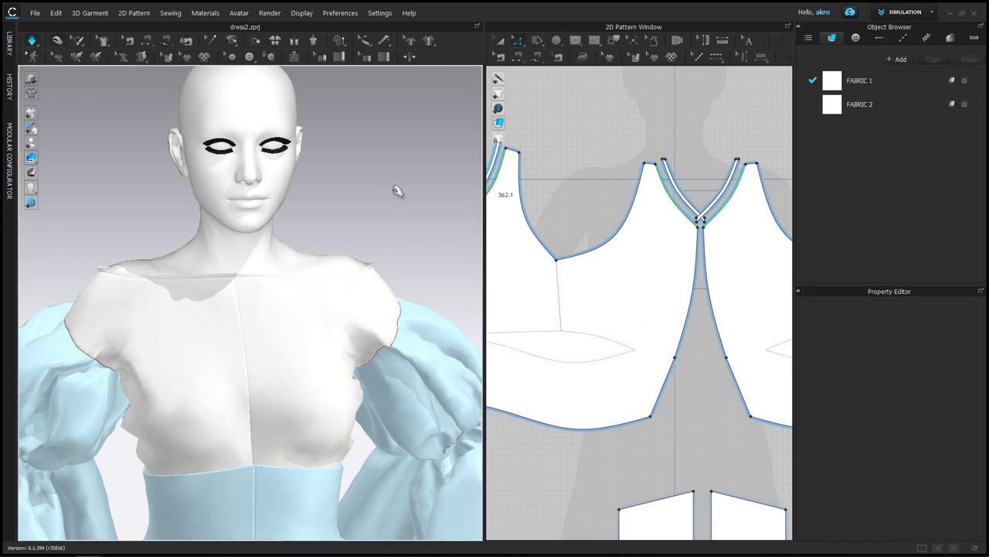
right_drag(396, 191, 376, 198)
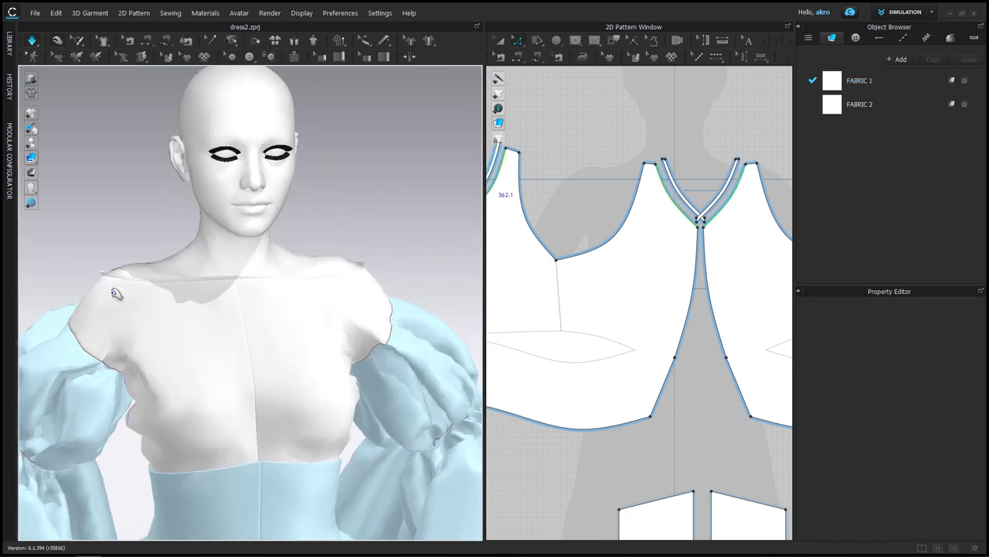
click(115, 292)
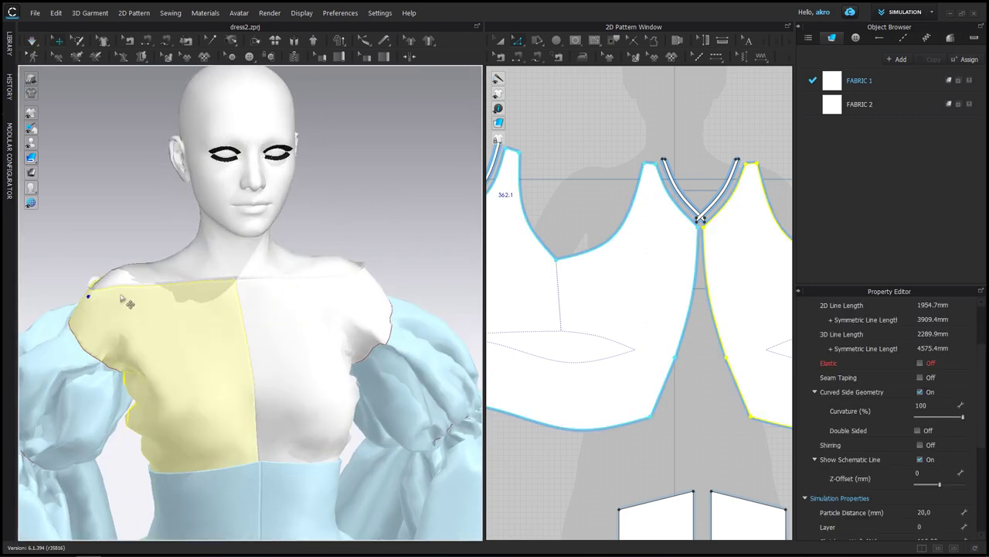
mouse_move(139, 216)
right_down()
mouse_move(170, 283)
mouse_move(333, 229)
right_up()
click(170, 283)
Step: Show the garment mesh wireframe to inspect the shoulder mesh, then restore normal display
click(78, 40)
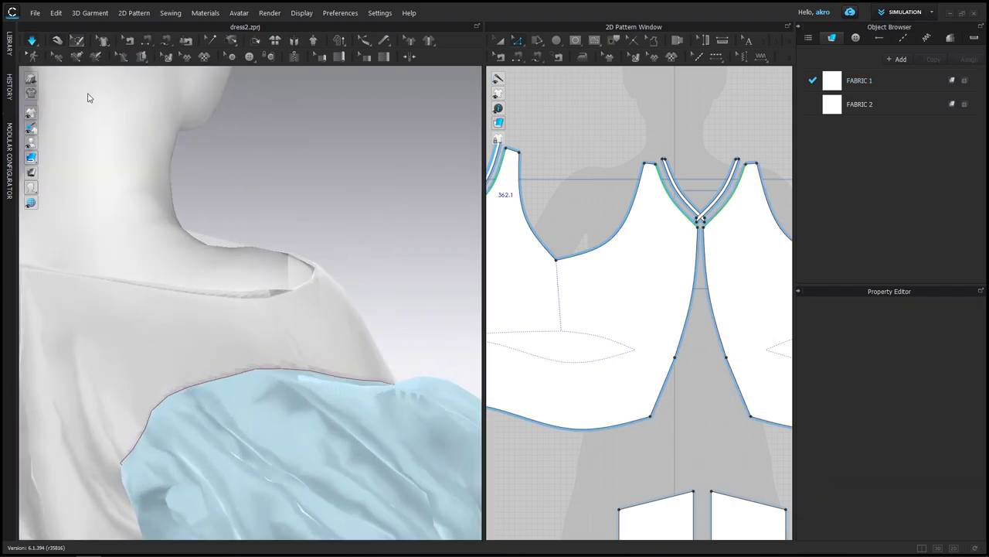
click(101, 95)
key(Escape)
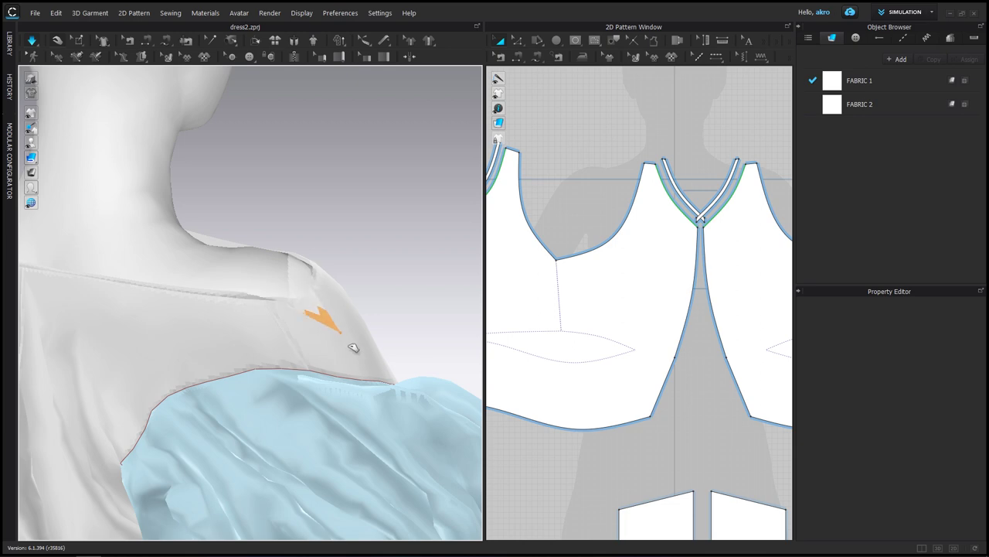
key(w)
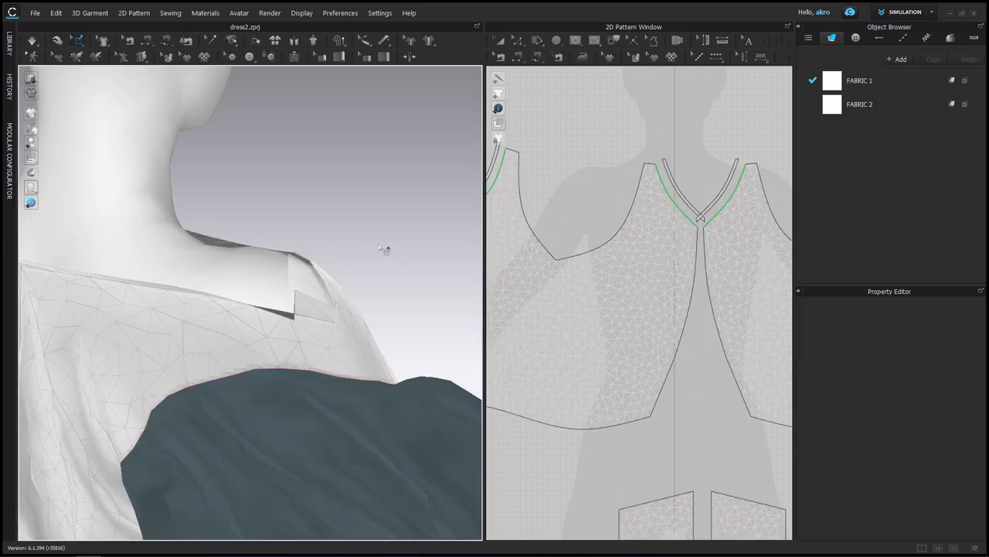
key(Escape)
Step: Select the front bodice pattern pieces near the armholes in the 2D window
scroll(522, 166, up, 5)
click(569, 263)
scroll(687, 261, down, 2)
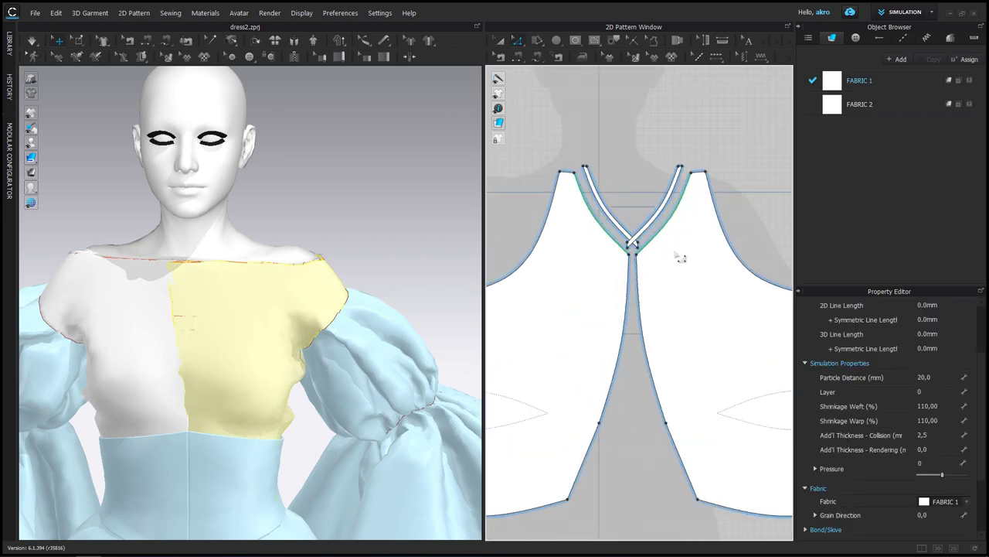
scroll(686, 261, down, 3)
scroll(590, 250, up, 2)
click(590, 250)
scroll(651, 204, up, 1)
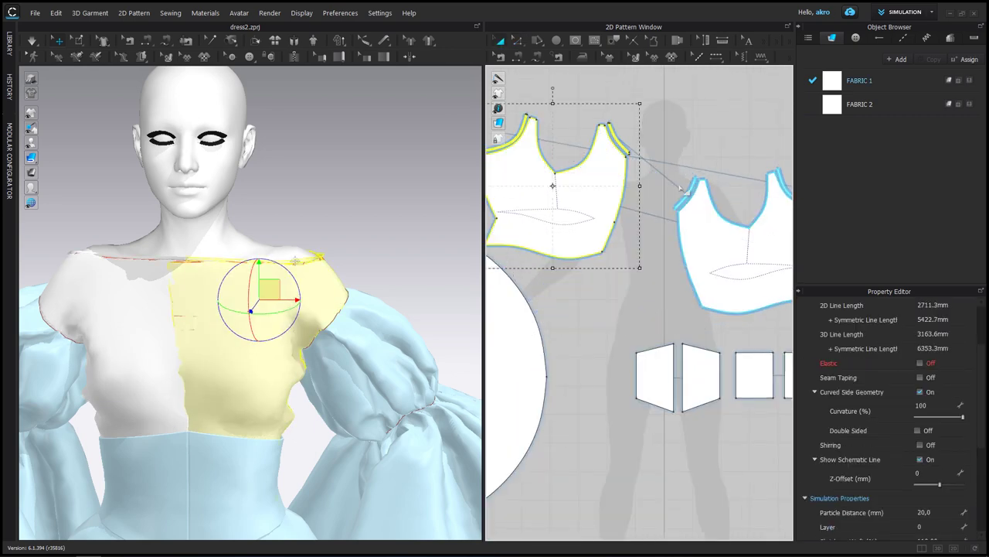
scroll(652, 204, down, 1)
click(660, 252)
scroll(665, 225, up, 3)
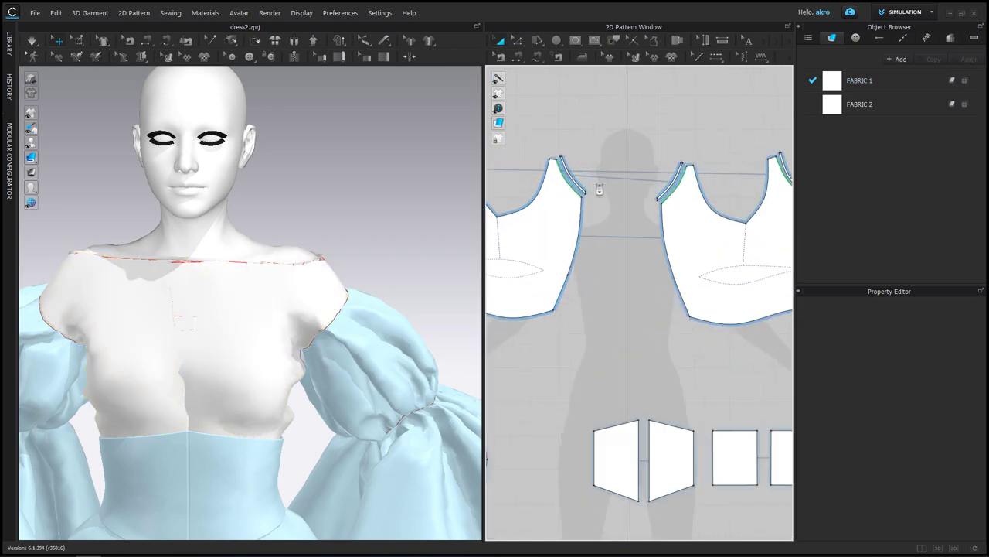
scroll(596, 188, up, 2)
click(599, 222)
Step: Select the armhole segments to read their lengths, then clear the selection
key(q)
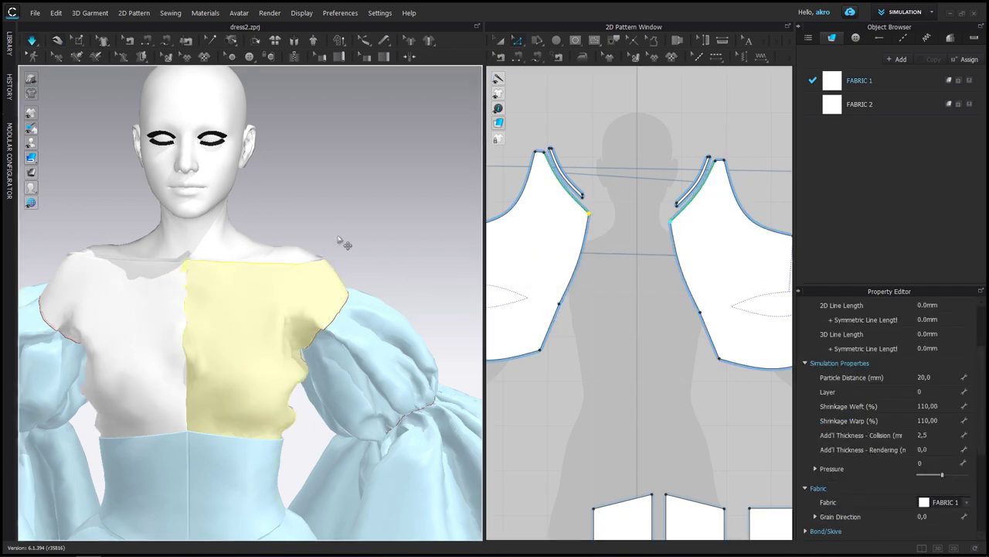
key(w)
click(520, 44)
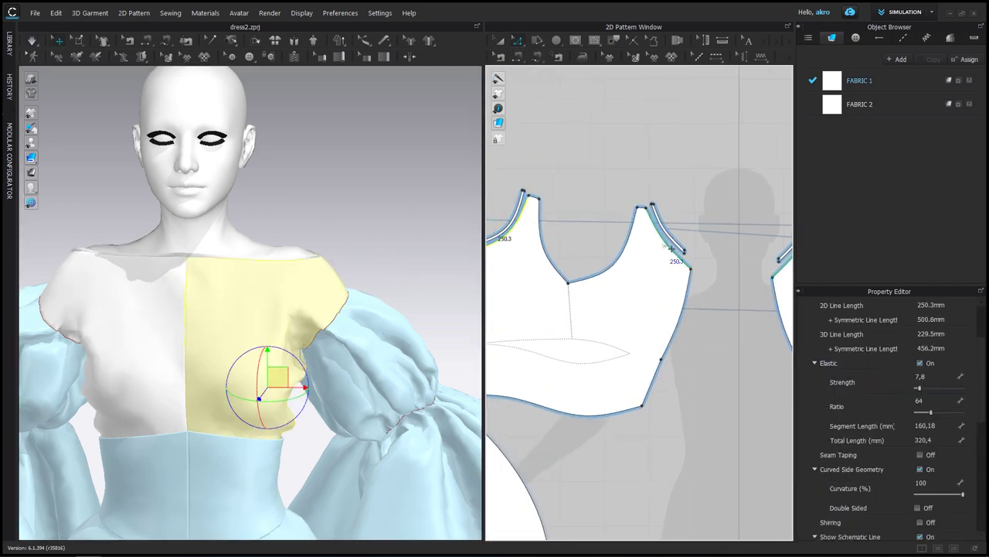
scroll(906, 448, down, 3)
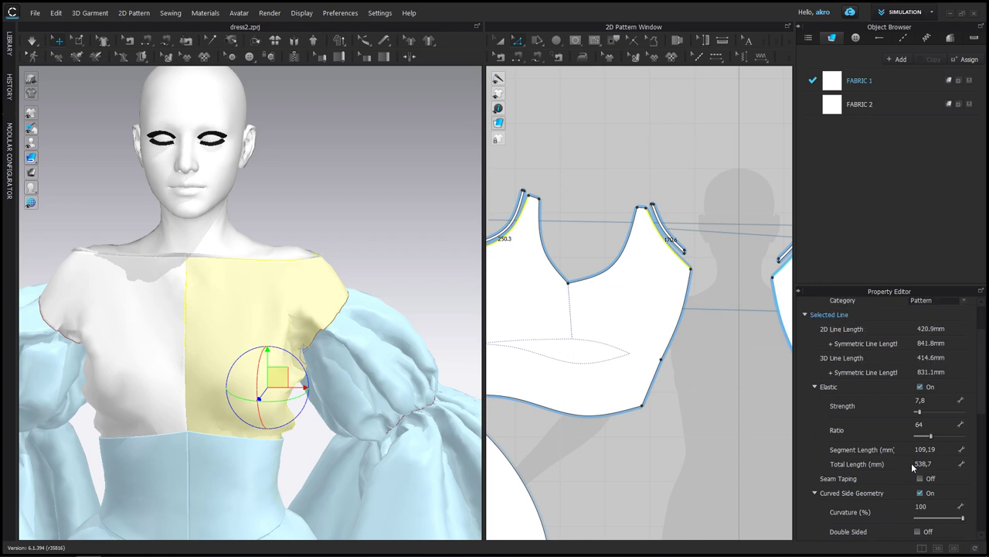
click(625, 141)
Step: Inspect the bodice fit from side and back three-quarter views
click(179, 373)
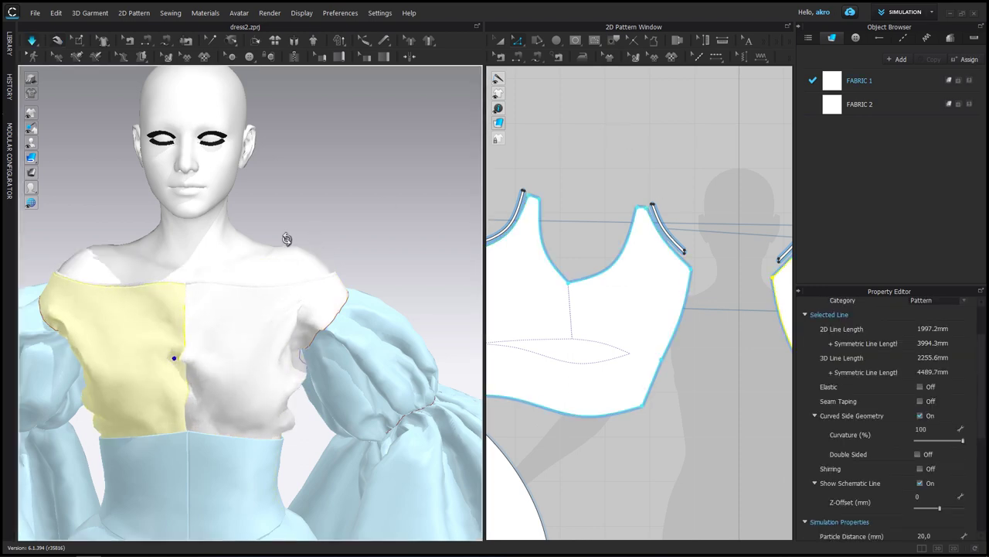
right_drag(286, 234, 103, 387)
click(397, 256)
mouse_move(398, 256)
right_down()
mouse_move(206, 349)
mouse_move(148, 338)
right_up()
click(148, 337)
click(691, 267)
scroll(691, 268, up, 3)
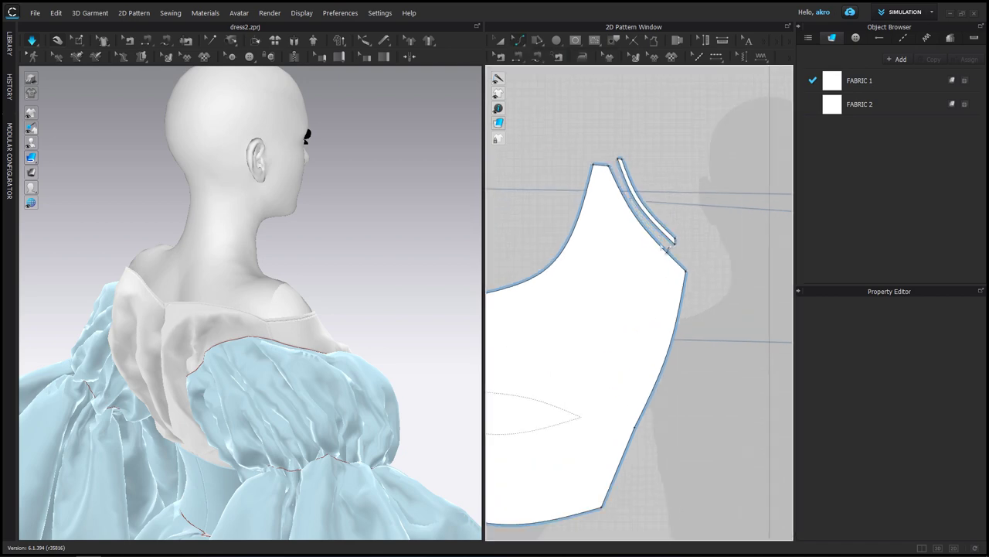
Step: Switch to curve-point editing and select the shoulder strap curve
click(662, 255)
click(540, 61)
click(556, 93)
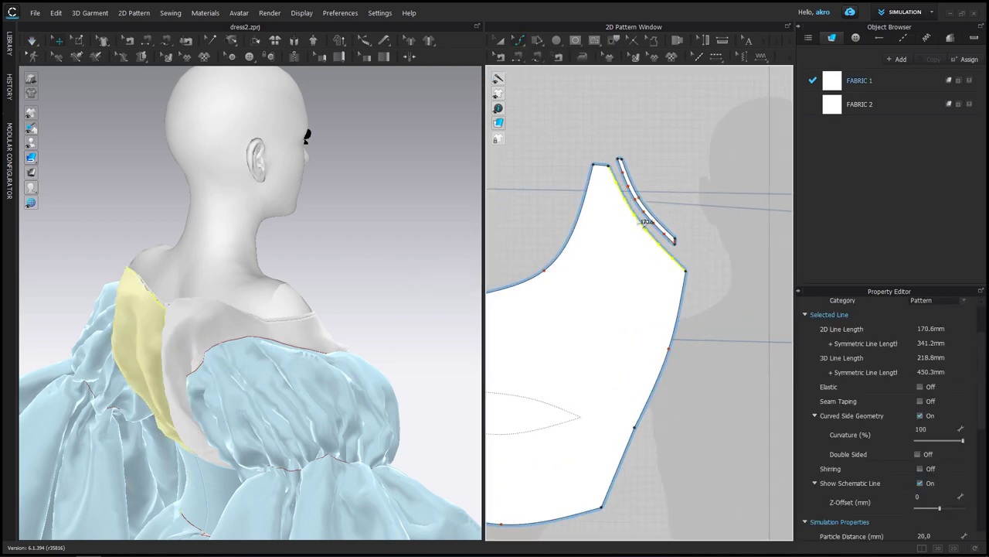
click(643, 202)
click(640, 219)
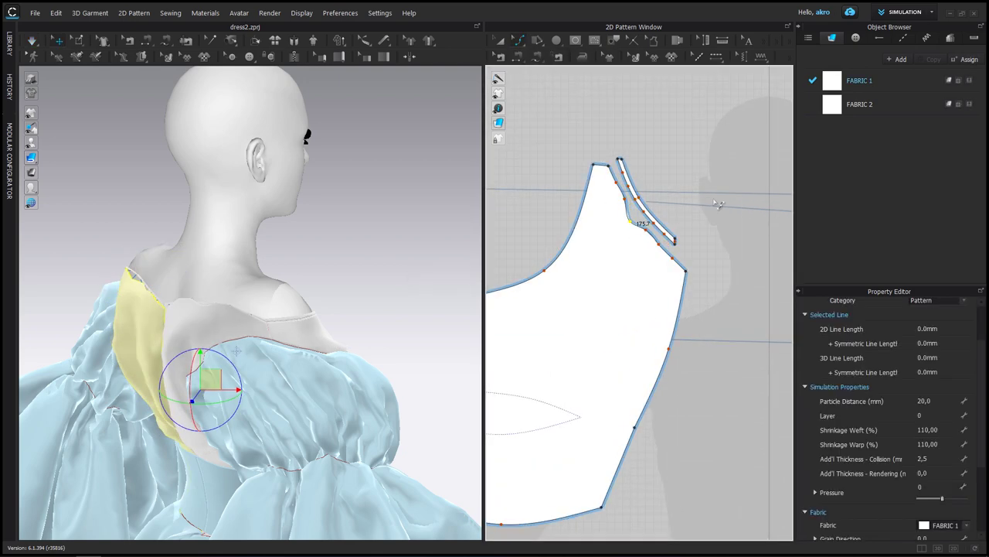
key(Escape)
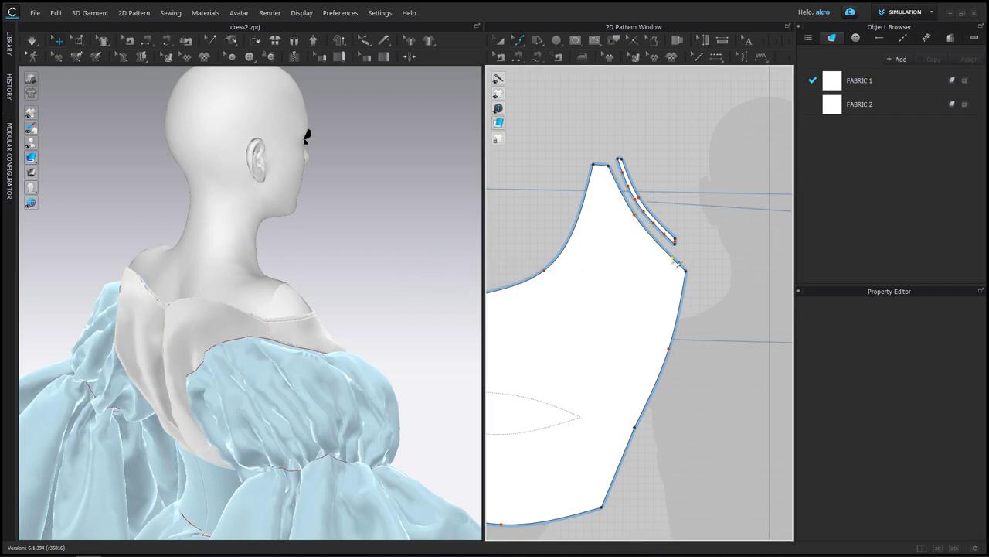
click(660, 232)
key(Escape)
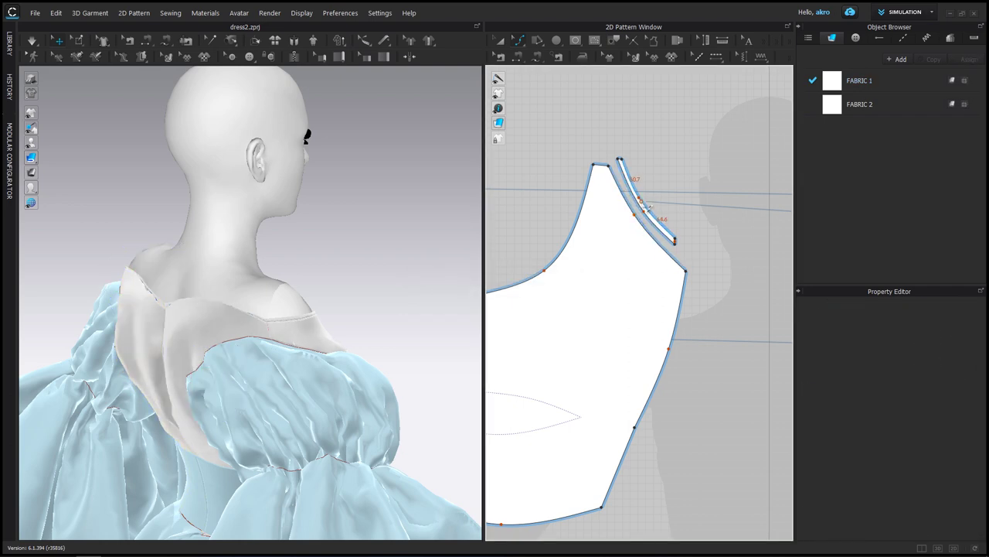
click(663, 230)
Step: Add points on the back bodice armhole and neckline, then simulate
scroll(659, 217, up, 5)
click(595, 223)
scroll(579, 225, down, 3)
key(8)
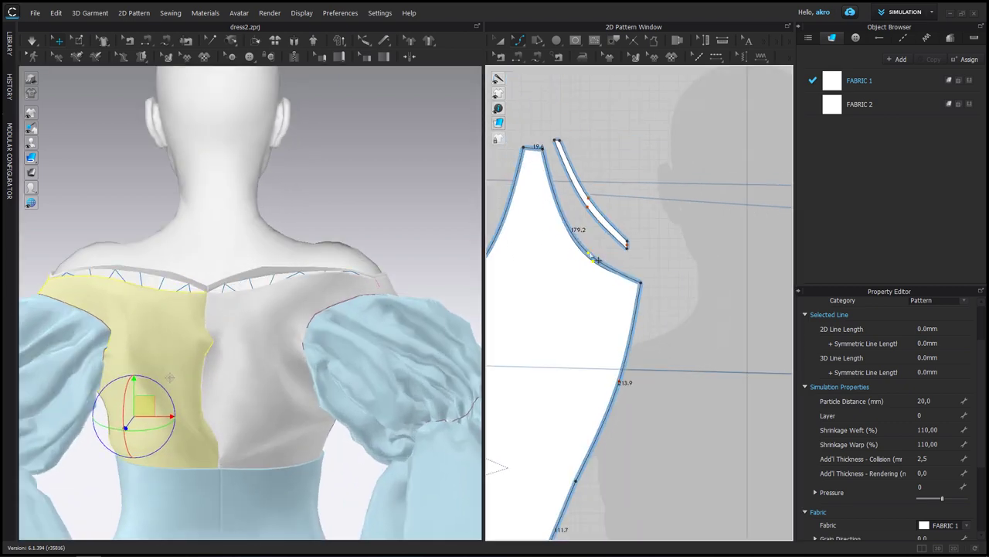
click(589, 249)
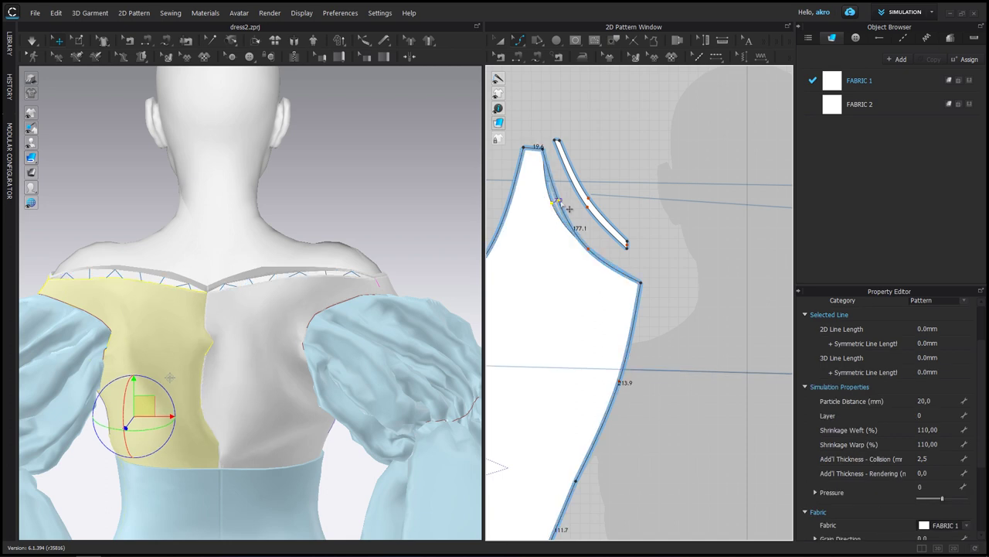
click(554, 215)
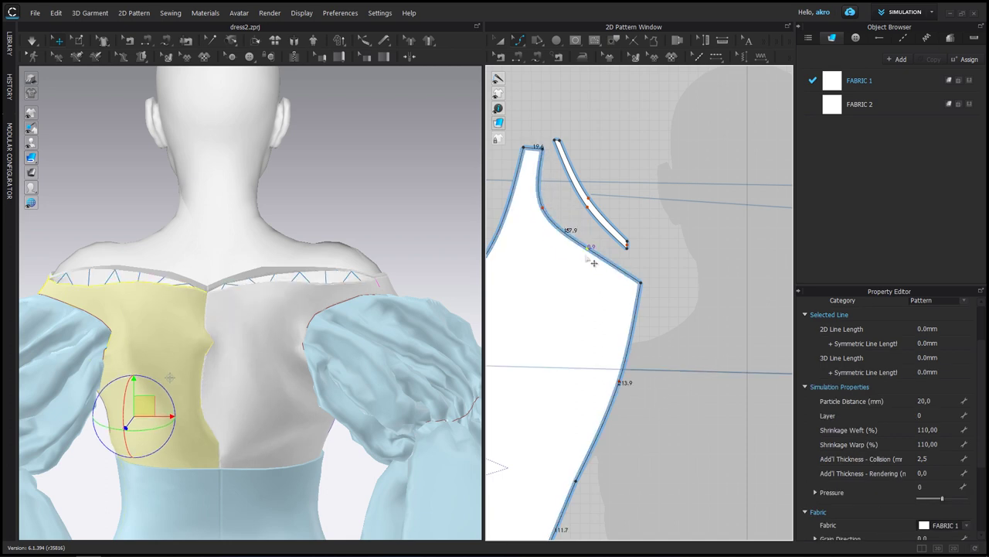
key(space)
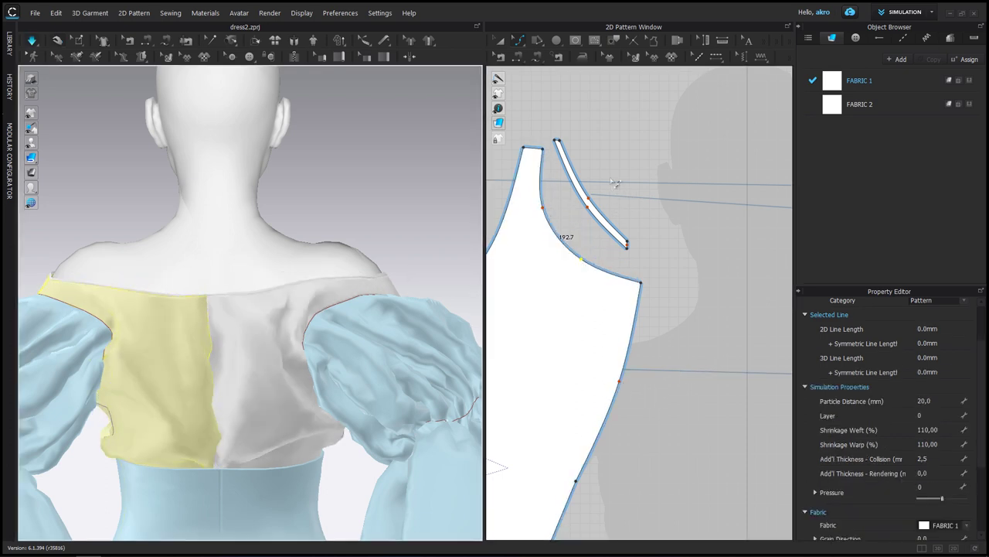
Step: View the whole dress from the front with the bodice outline checked
right_drag(325, 224, 186, 217)
key(2)
click(274, 368)
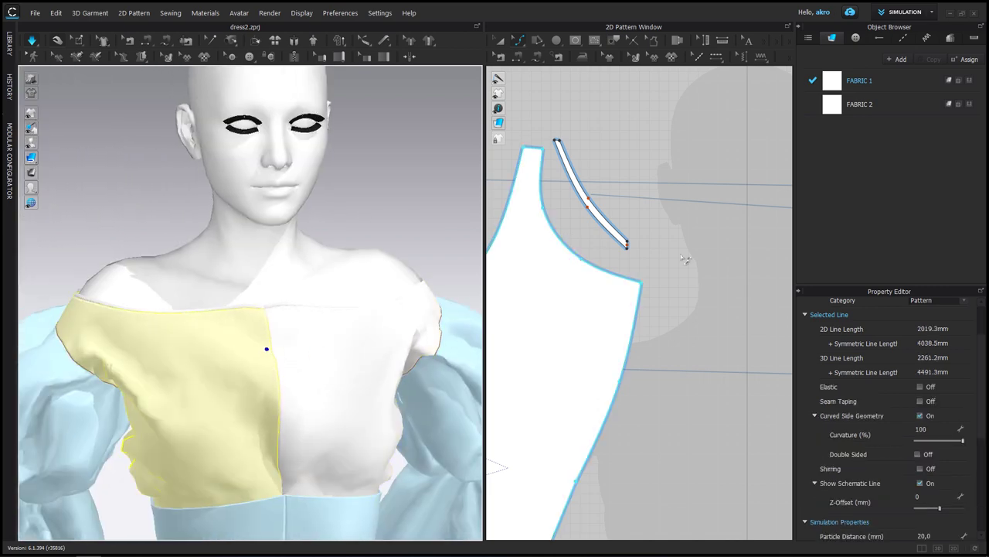
scroll(685, 259, down, 5)
scroll(649, 296, up, 8)
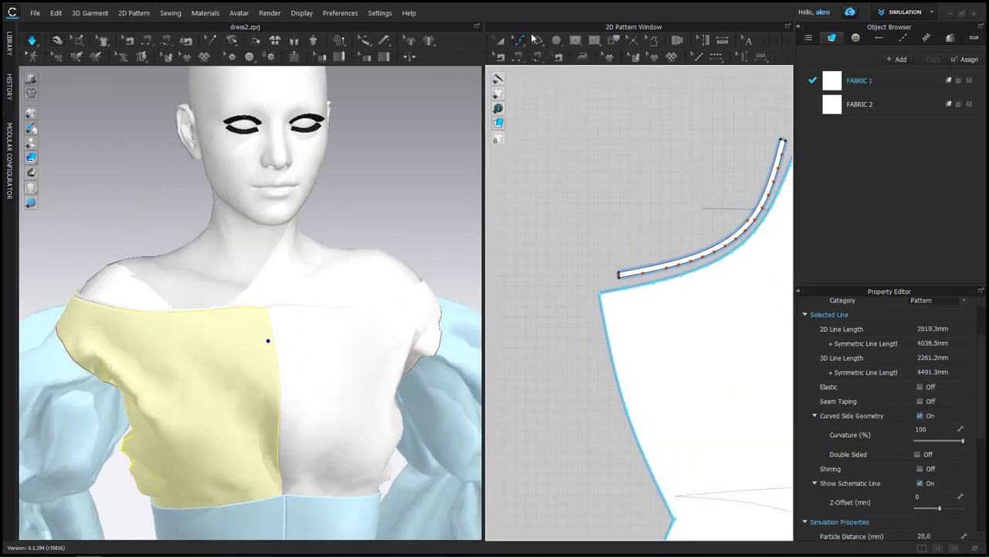
click(499, 40)
mouse_move(310, 271)
right_down()
mouse_move(376, 269)
mouse_move(203, 269)
right_up()
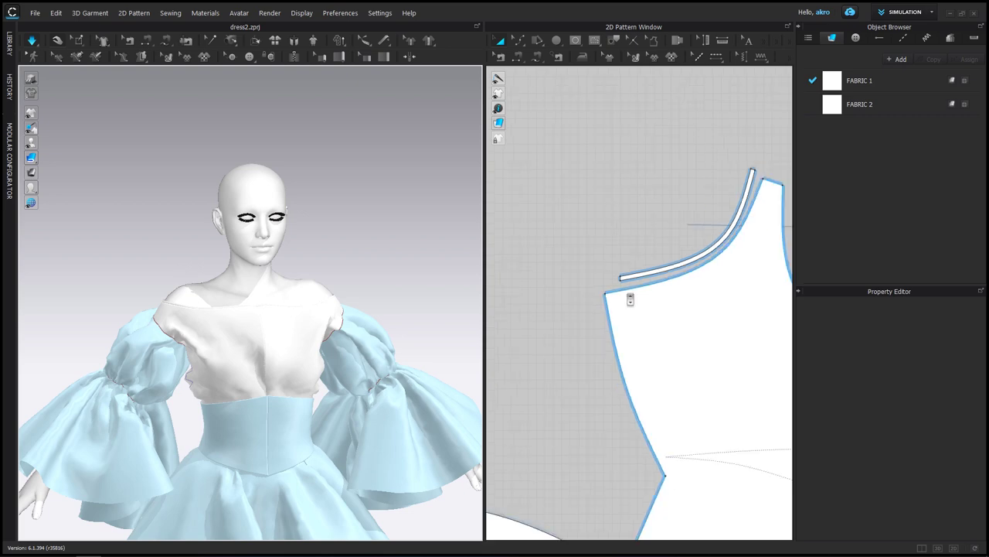
scroll(630, 300, up, 2)
Step: Select the front neckline and shoulder lines in pattern line-editing mode
click(517, 40)
click(541, 56)
click(592, 302)
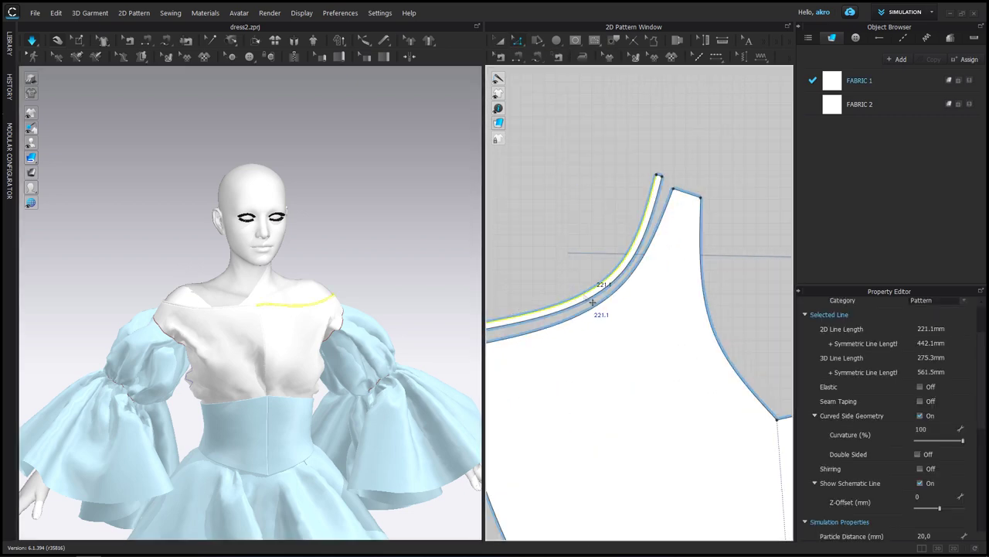
scroll(586, 296, down, 3)
scroll(696, 294, up, 3)
click(725, 288)
key(q)
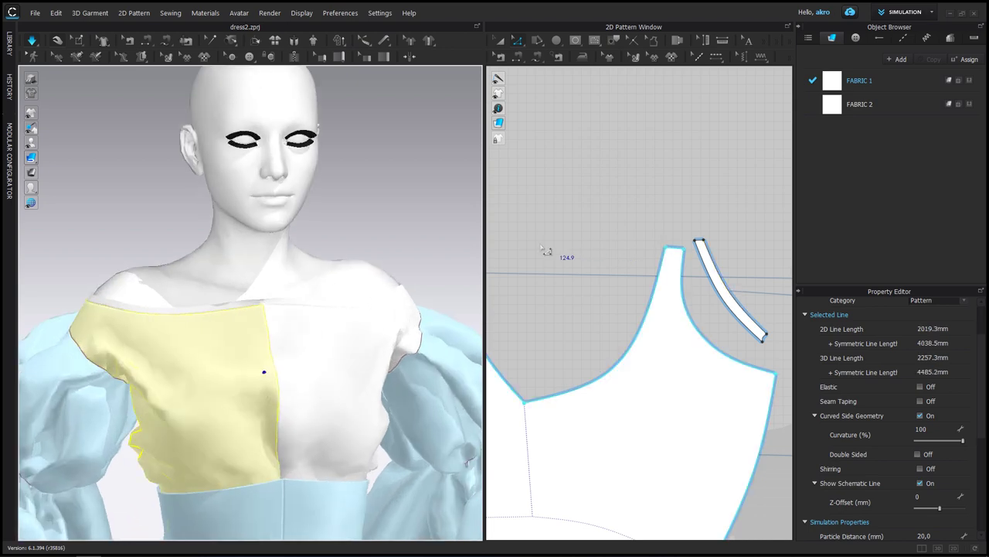
scroll(545, 250, up, 2)
scroll(545, 249, up, 2)
Step: Straighten the curved top edge of the bodice
click(518, 40)
click(541, 80)
drag(568, 304, 680, 356)
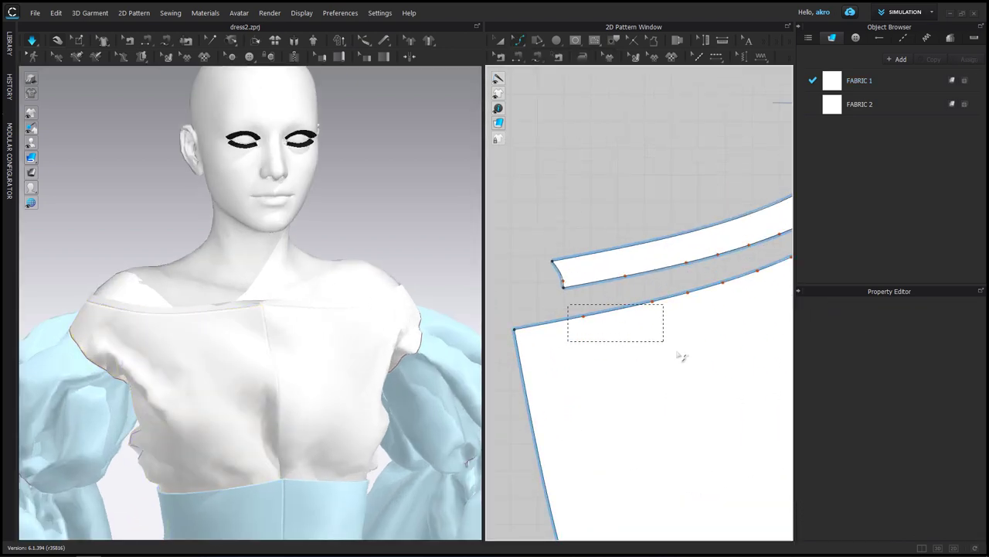
click(625, 312)
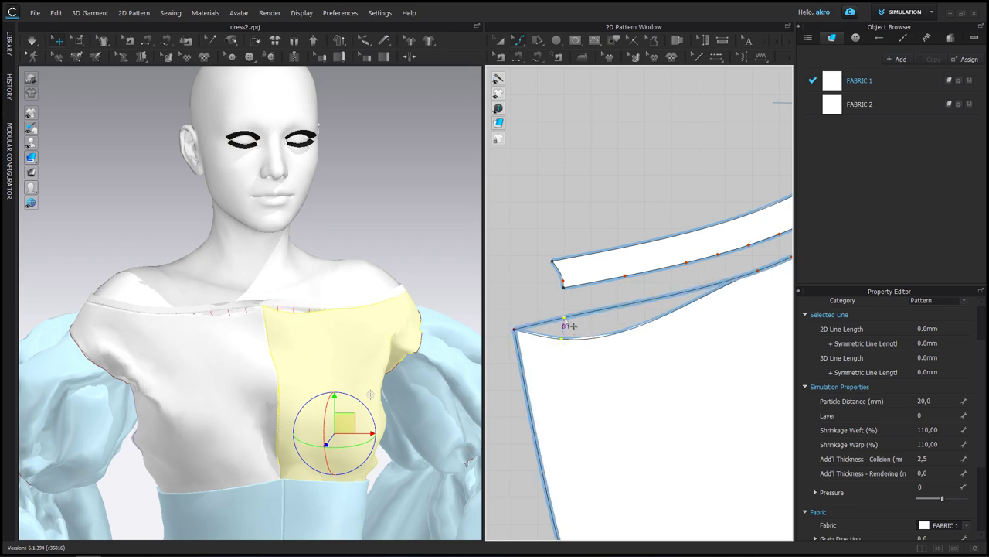
drag(572, 325, 571, 323)
click(501, 38)
Step: Drag front bodice neckline points lower and simulate the dress drape
mouse_move(377, 148)
right_down()
mouse_move(243, 409)
mouse_move(340, 305)
right_up()
click(243, 409)
click(518, 40)
click(529, 325)
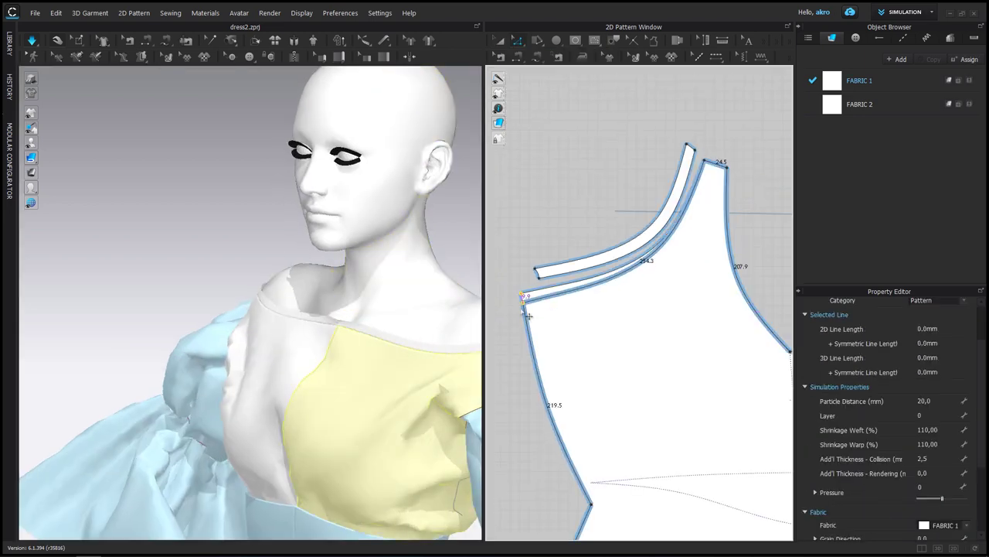
key(2)
drag(541, 352, 535, 349)
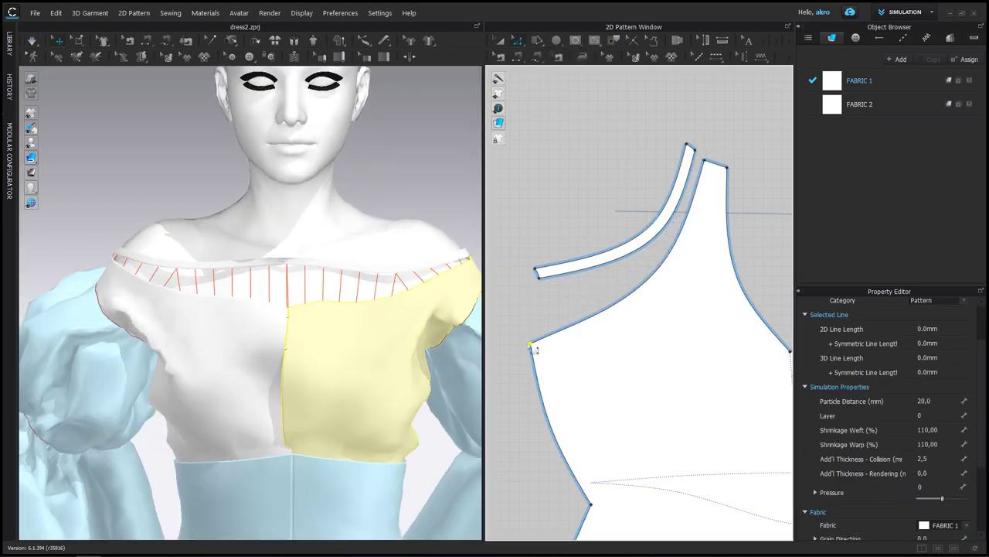
drag(549, 407, 561, 457)
key(space)
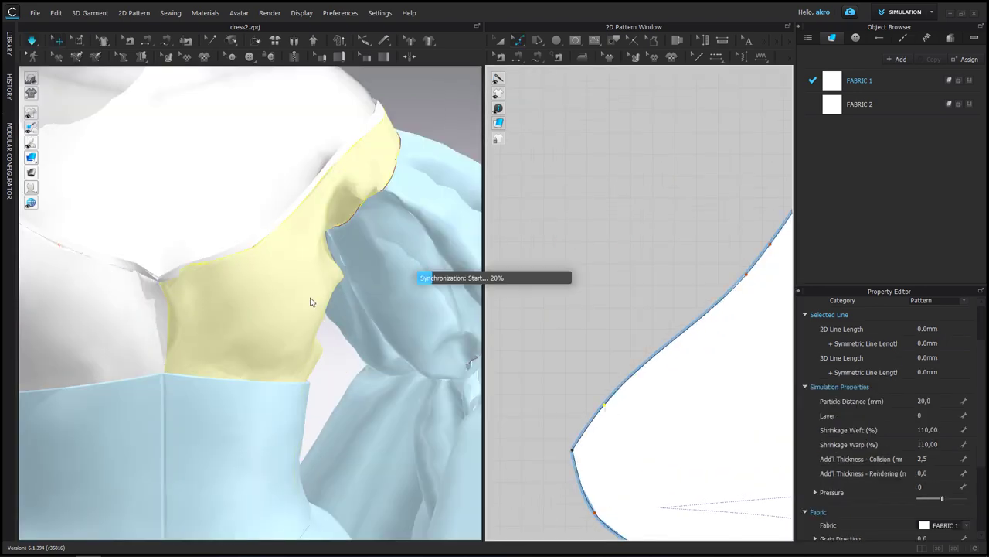
Step: Check the bodice outline length and box-select its edge points on the avatar
click(298, 336)
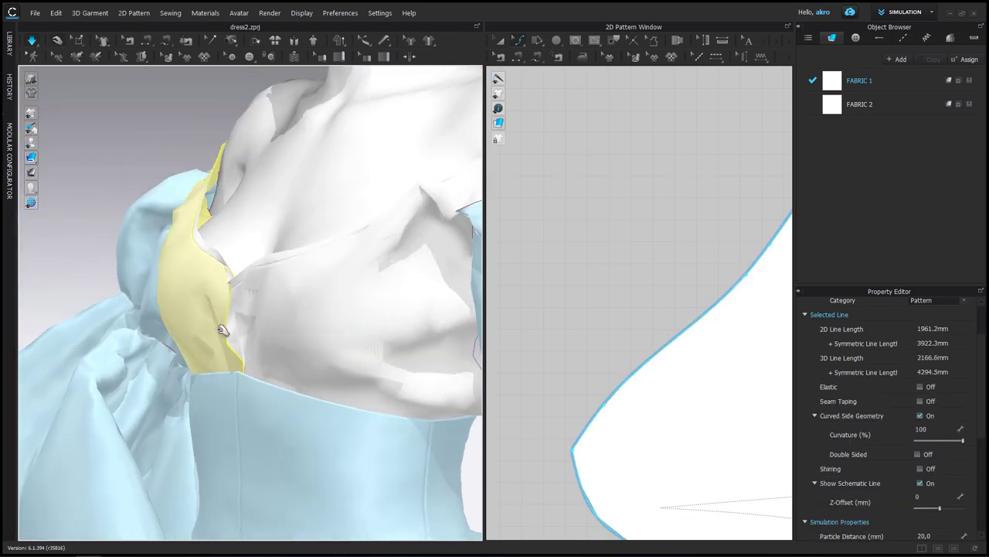
scroll(581, 309, down, 2)
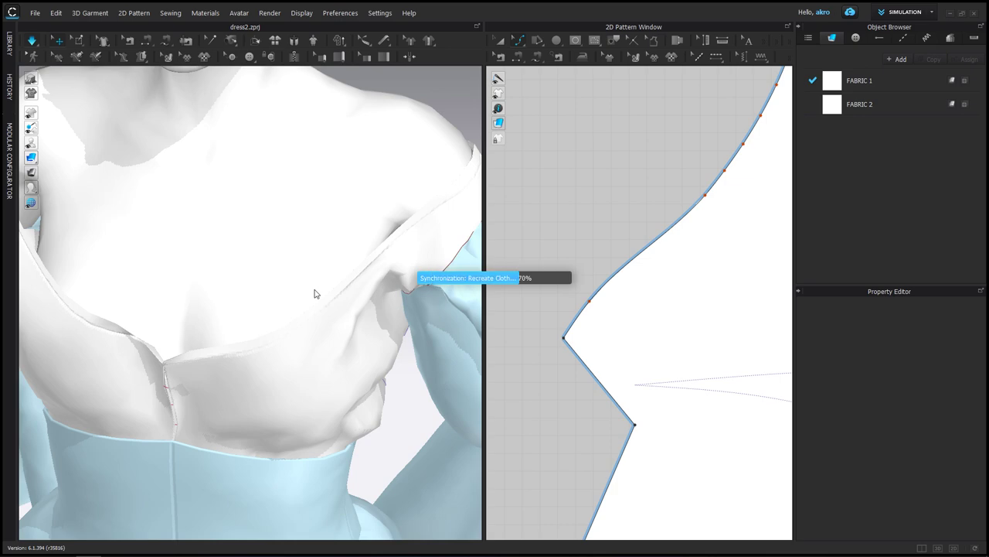
drag(564, 278, 606, 309)
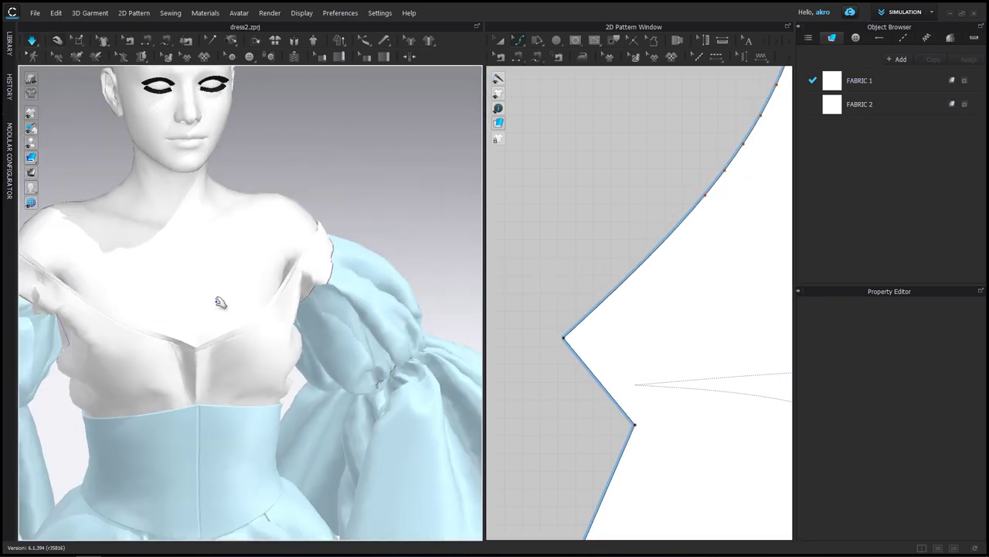
click(592, 294)
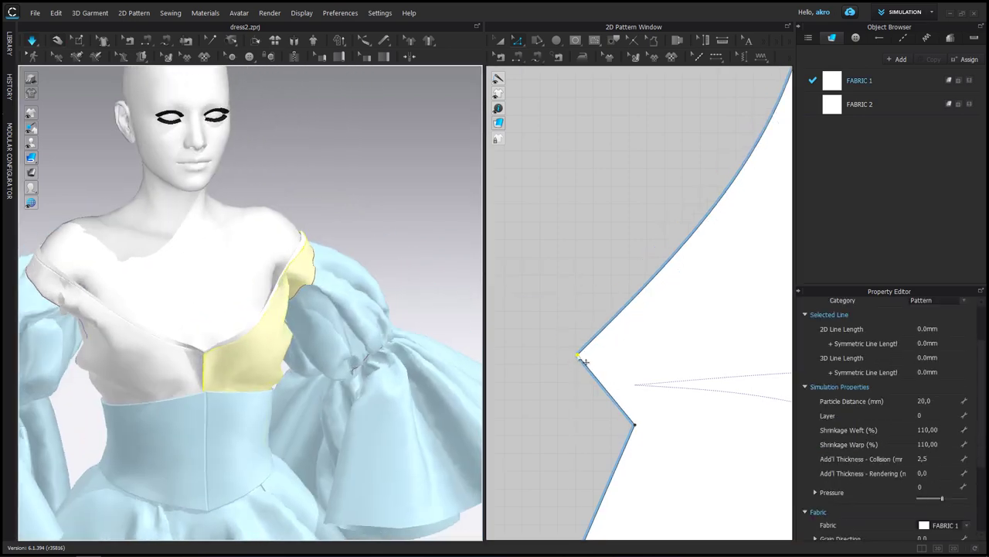
Step: Face the dress front and clear the selection so the bodice cloth recreates
key(q)
mouse_move(469, 329)
right_down()
mouse_move(313, 277)
mouse_move(147, 276)
right_up()
scroll(310, 277, down, 5)
click(348, 295)
scroll(317, 247, up, 2)
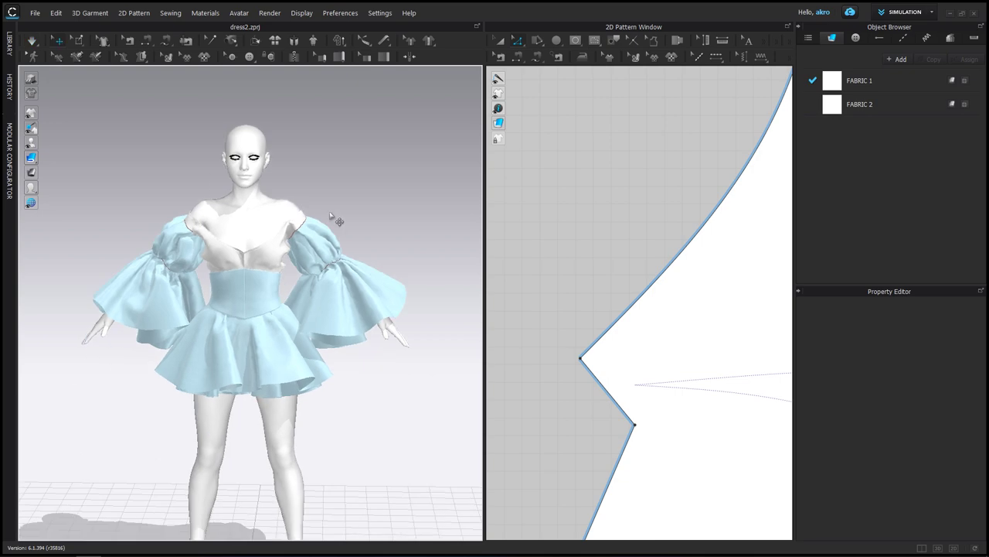
scroll(258, 246, up, 3)
scroll(259, 247, up, 2)
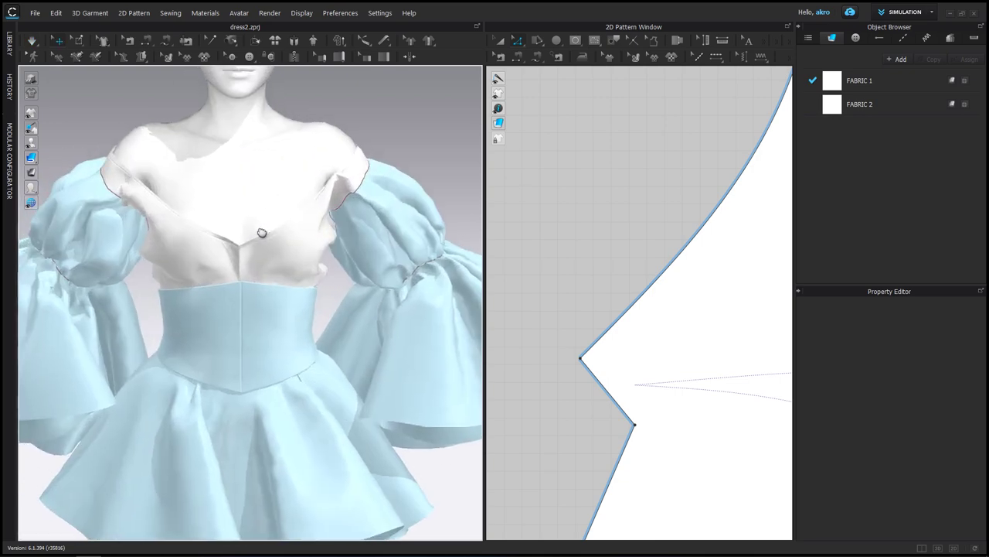
Step: Select the bodice's right armhole line from behind, then clear it
mouse_move(261, 231)
right_down()
mouse_move(294, 118)
mouse_move(273, 139)
right_up()
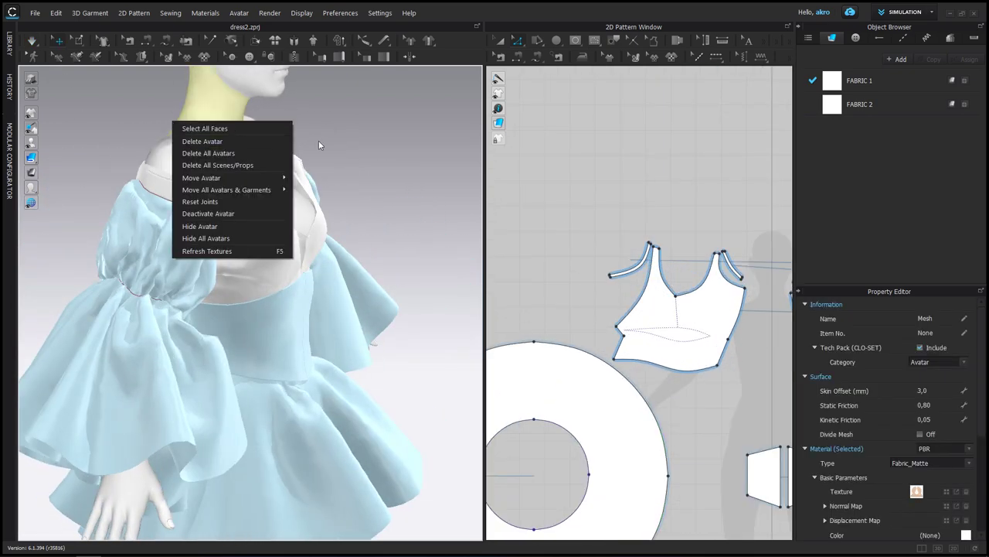
key(Escape)
scroll(642, 325, up, 3)
scroll(717, 313, down, 2)
click(717, 313)
shift+click(718, 313)
scroll(889, 402, down, 3)
scroll(940, 412, down, 2)
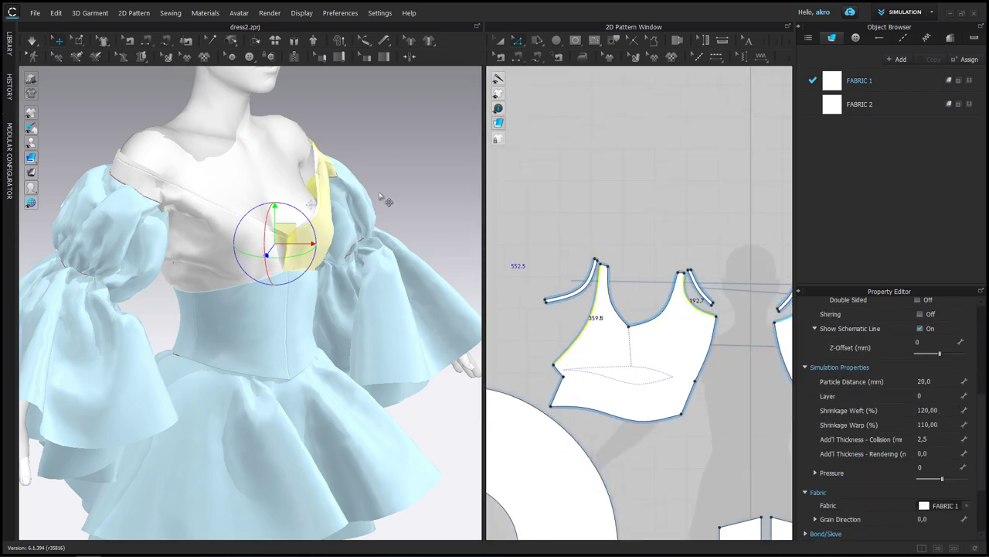
click(389, 214)
right_drag(389, 214, 404, 198)
Step: Apply the right-click action to the sleeve puffs and check both puffs front and back
click(290, 255)
right_click(170, 318)
click(232, 187)
click(361, 206)
click(327, 253)
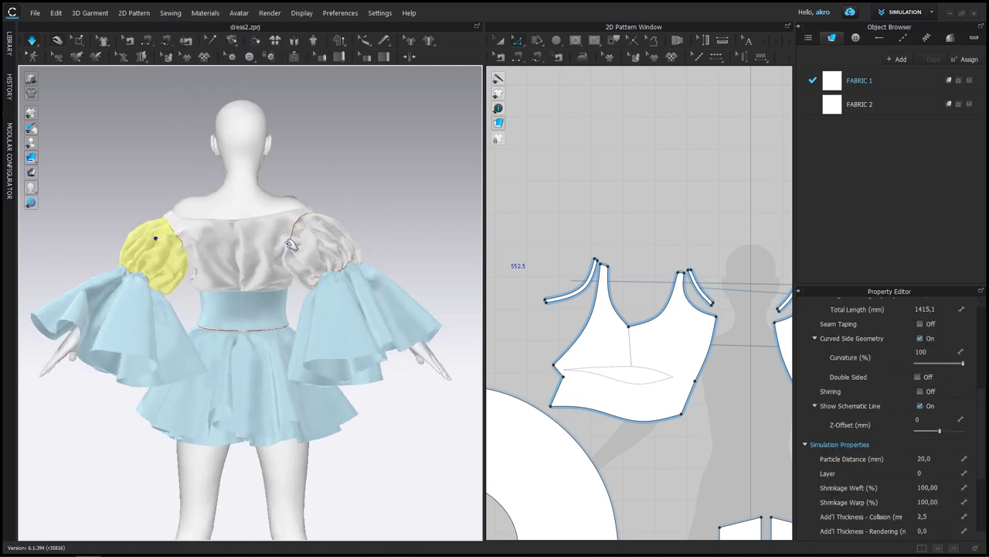
click(340, 244)
click(371, 192)
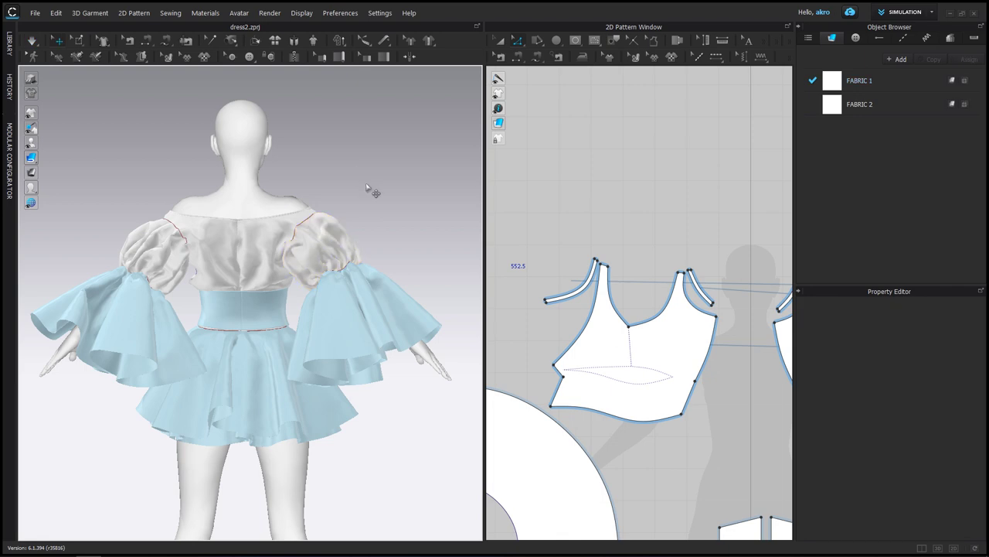
key(2)
click(147, 244)
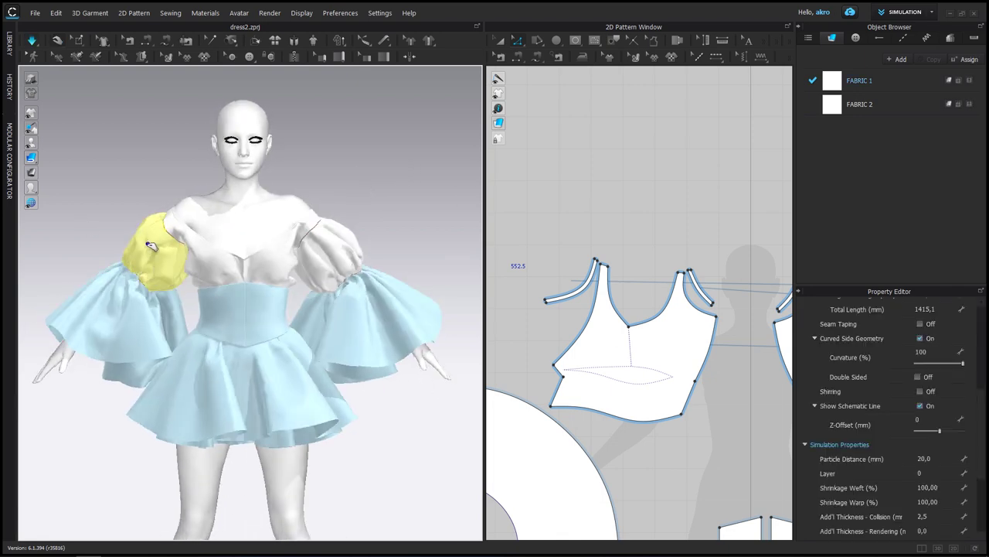
click(389, 170)
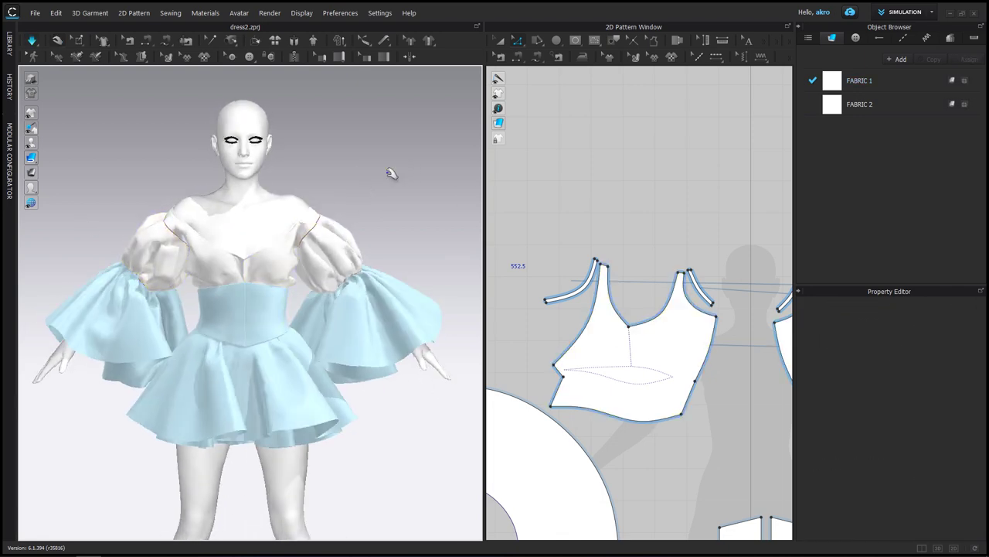
Step: Simulate so the pale blue dress settles, then select and deselect all patterns
key(space)
scroll(605, 304, down, 5)
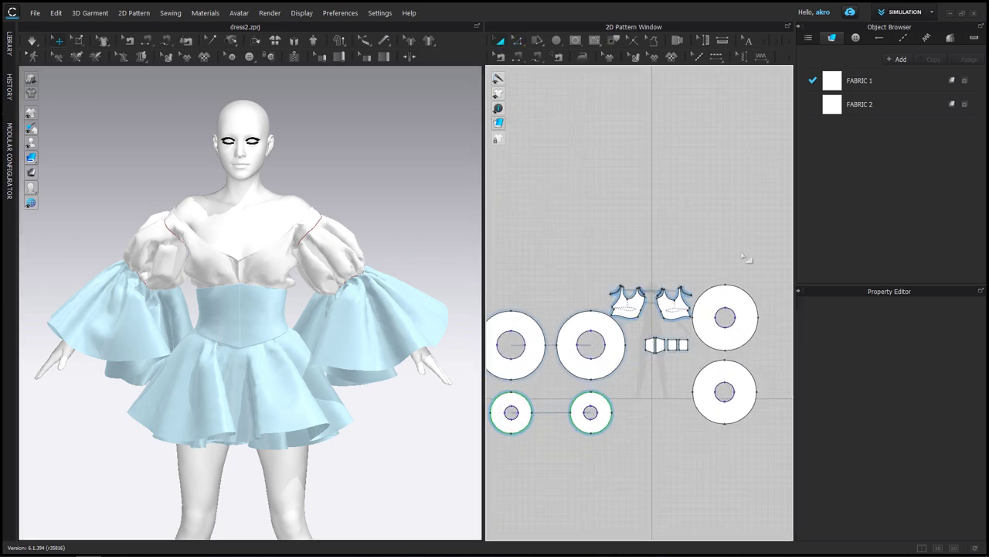
key(ctrl+a)
click(590, 186)
scroll(682, 359, up, 1)
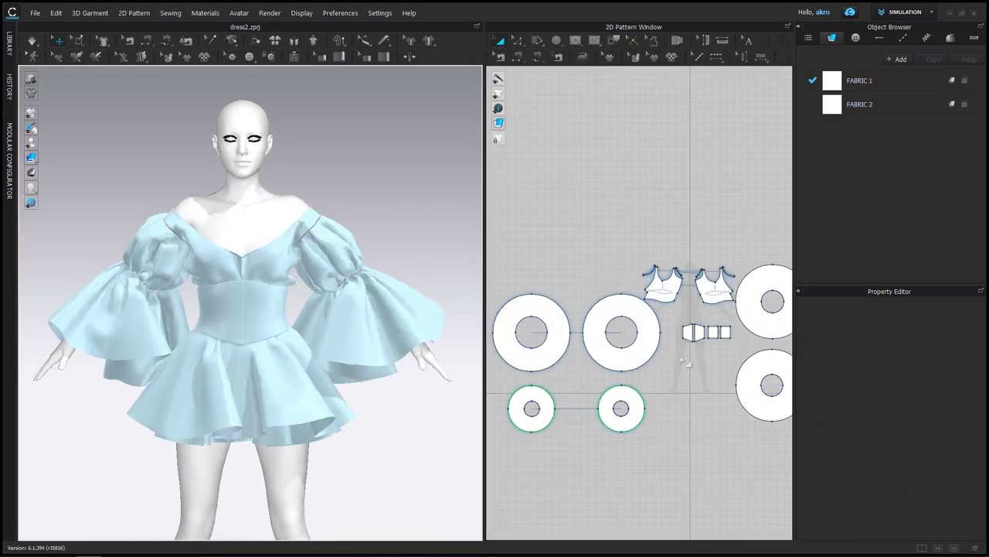
Step: Draw a tall thin rectangle as the first ribbon strip in the pattern window
scroll(681, 359, up, 2)
scroll(255, 263, up, 5)
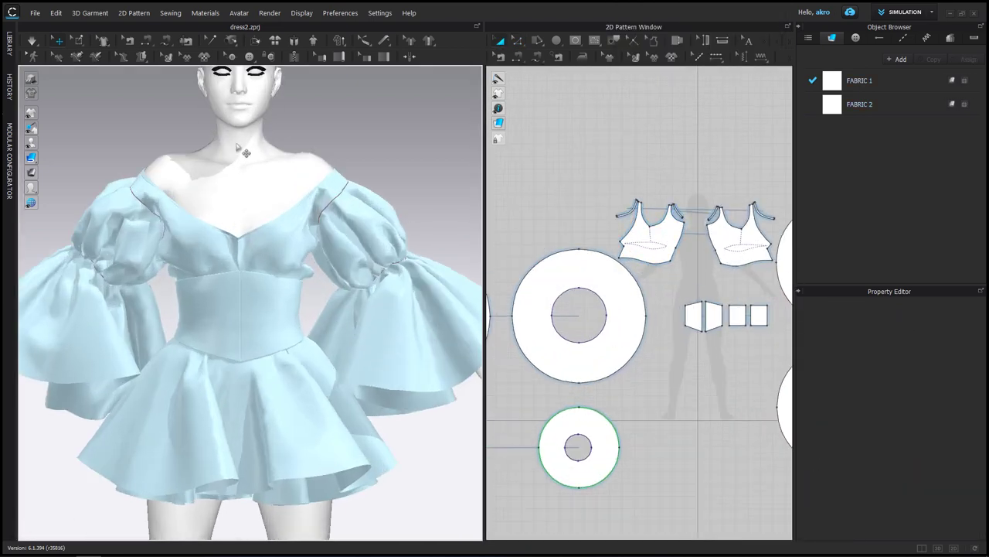
scroll(586, 199, up, 5)
scroll(630, 292, up, 1)
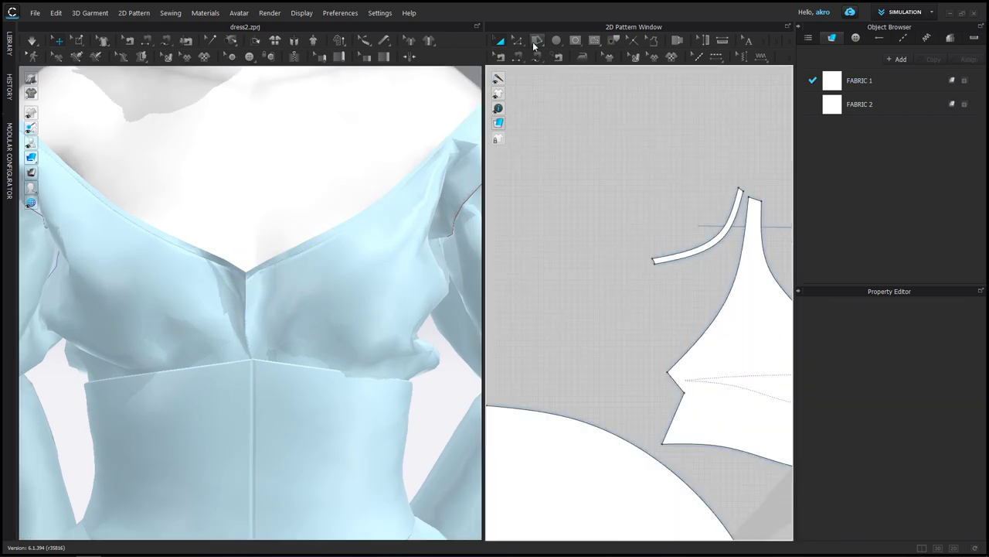
click(576, 69)
drag(575, 229, 592, 312)
drag(586, 369, 587, 369)
right_drag(624, 307, 570, 256)
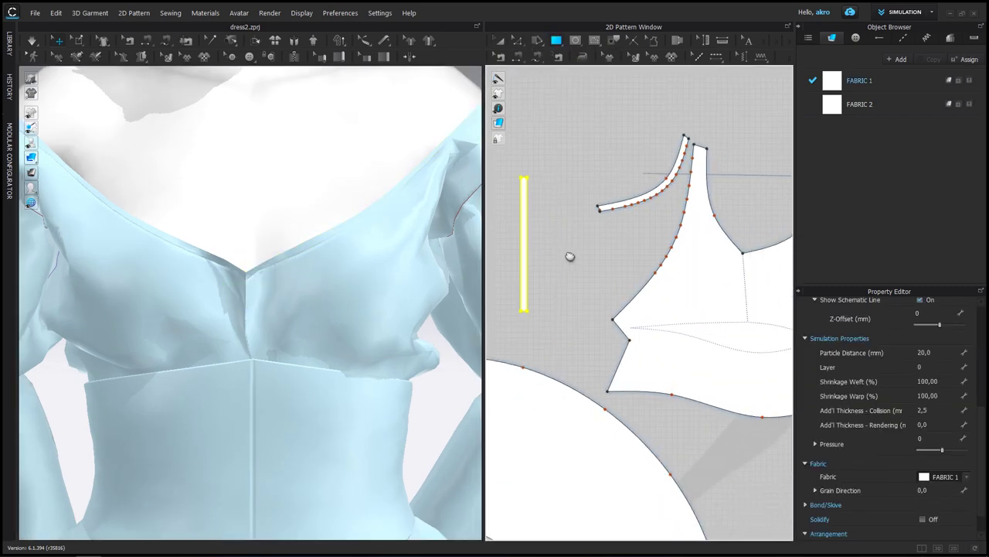
scroll(559, 203, up, 4)
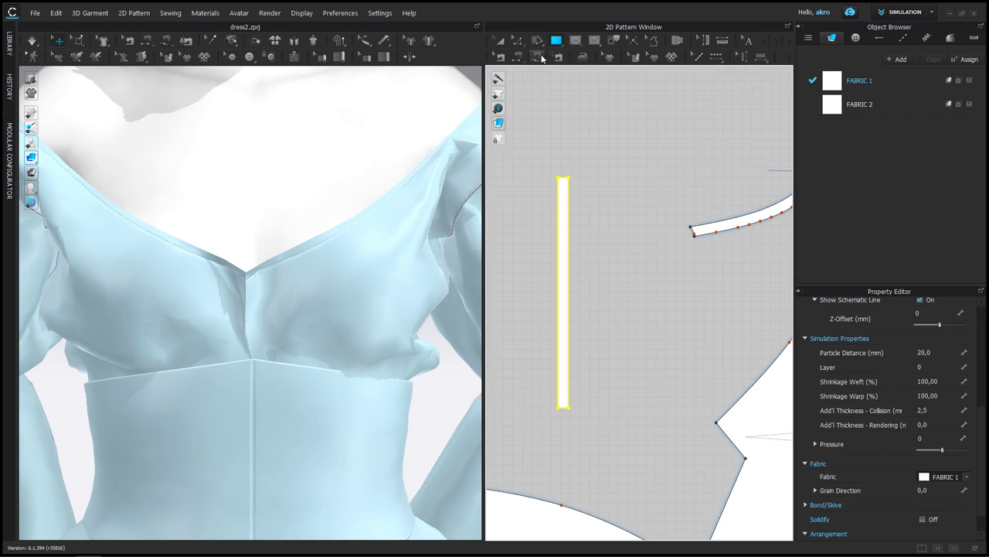
Step: Place the ribbon strip onto the dress front and put a copy beside it
key(s)
key(a)
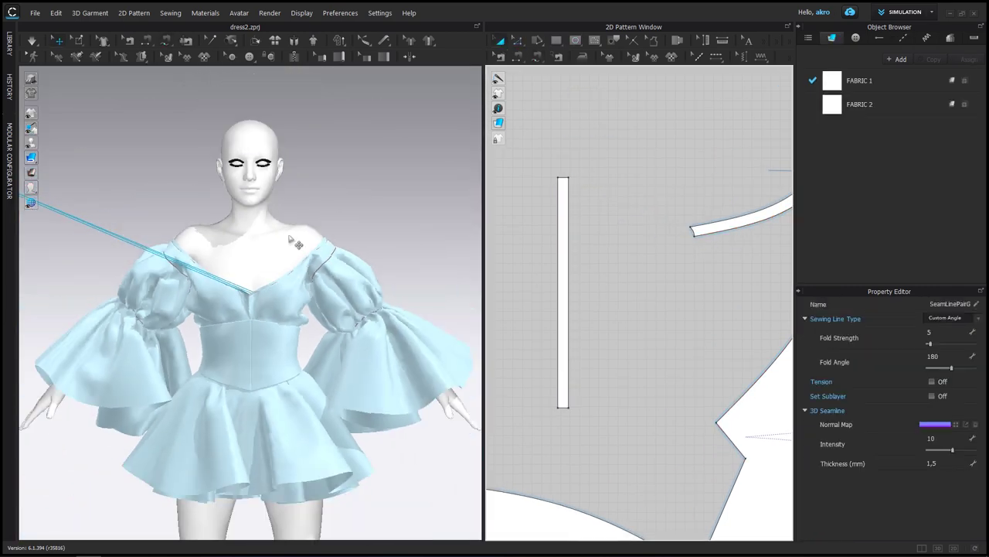
click(562, 294)
drag(123, 274, 272, 327)
click(266, 324)
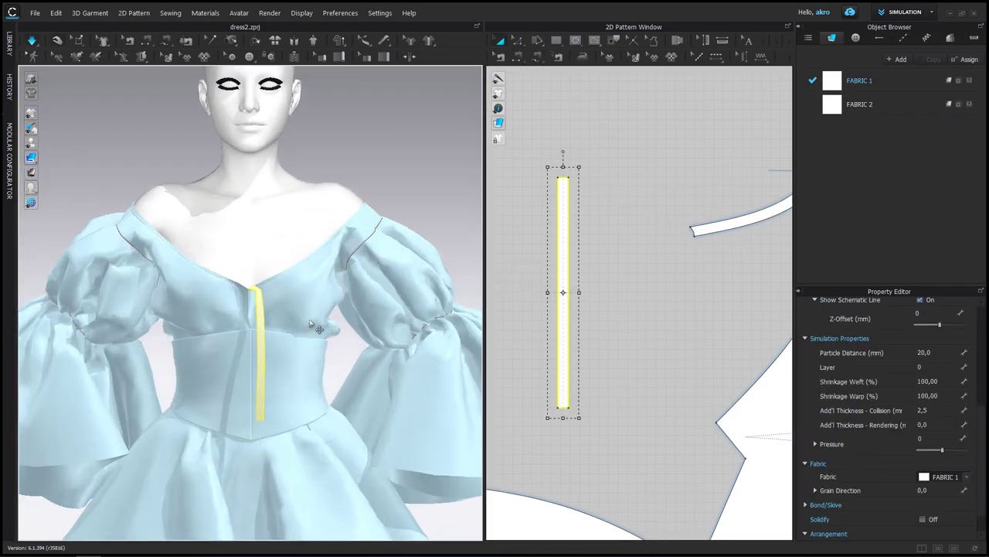
click(541, 292)
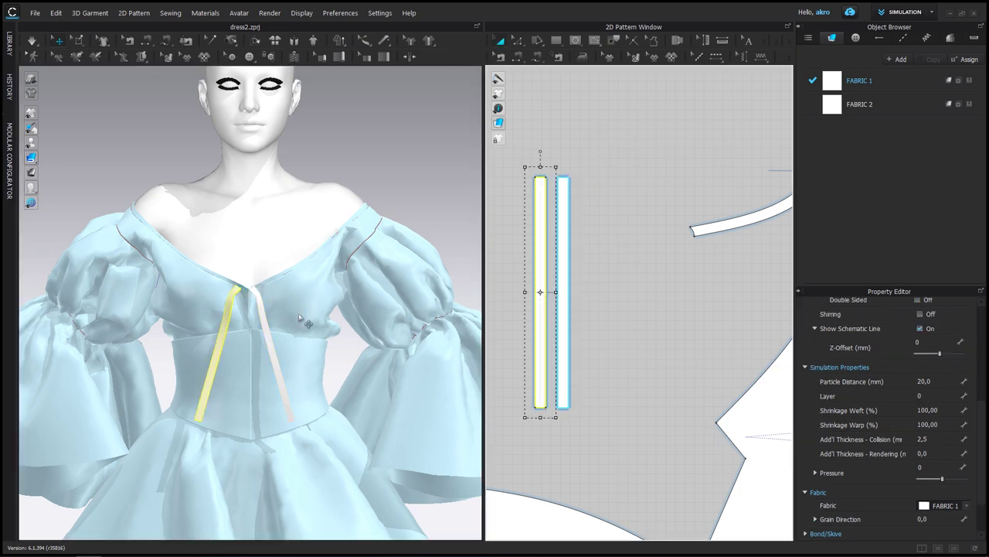
Step: Sew the left and right ribbon strips to the neckline centre
key(s)
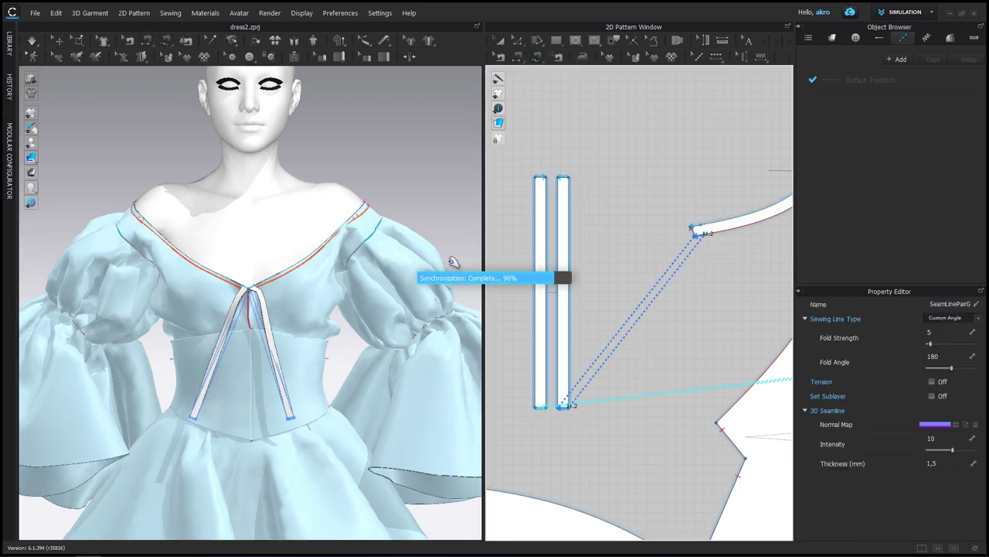
key(q)
click(234, 346)
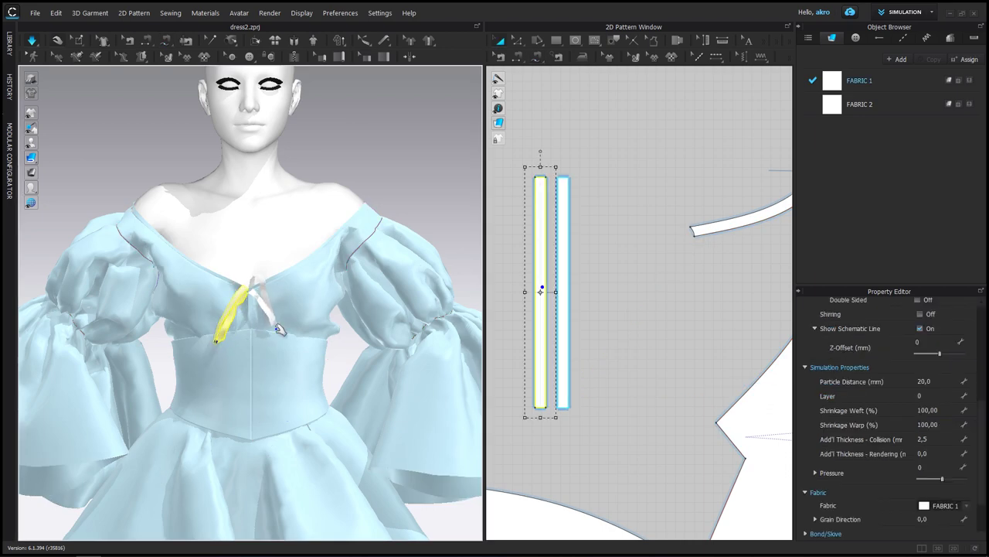
click(225, 347)
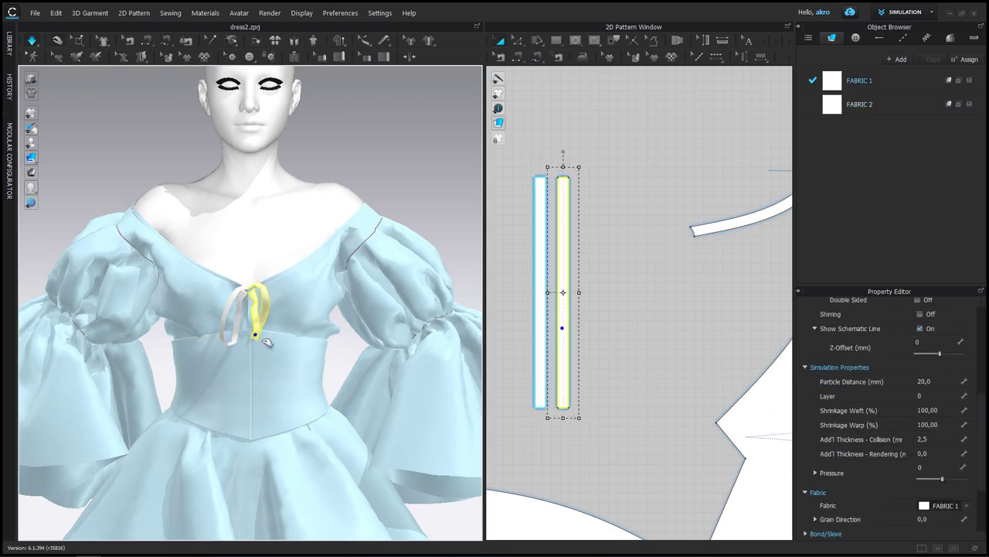
scroll(276, 350, up, 2)
click(611, 198)
scroll(611, 182, down, 3)
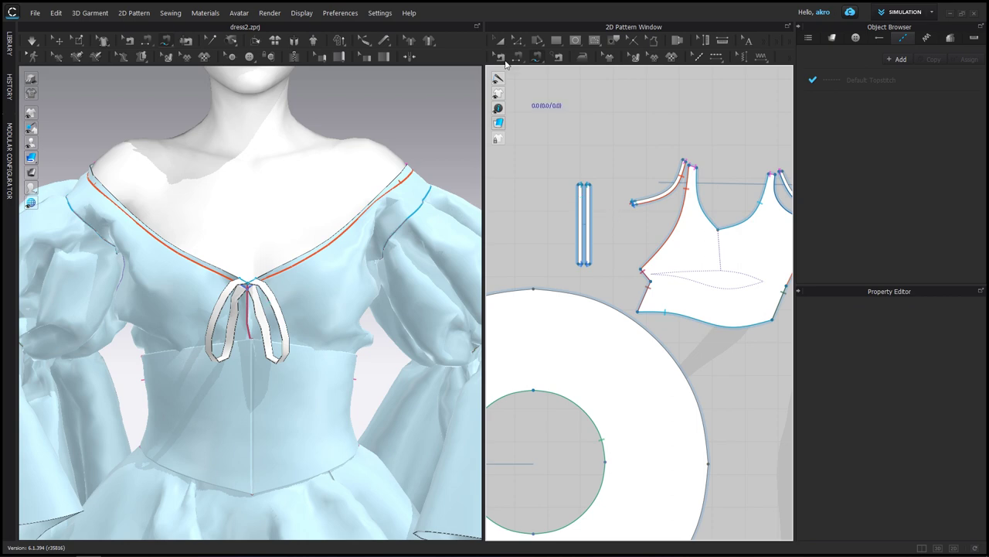
scroll(611, 178, up, 2)
Step: Add a third ribbon strip and pull it down the dress front as the hanging tie
mouse_move(579, 241)
mouse_down()
mouse_move(604, 226)
mouse_move(592, 240)
mouse_up()
scroll(627, 216, up, 3)
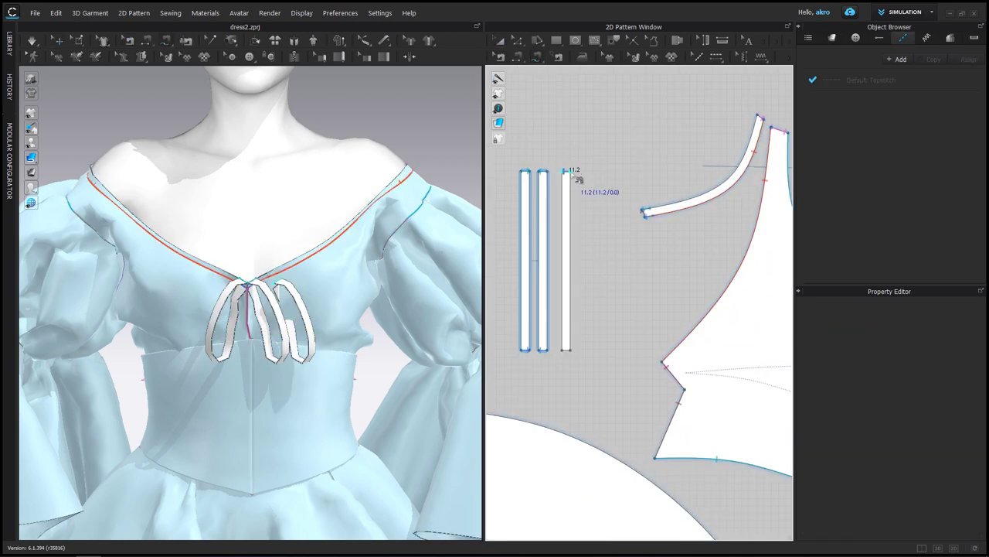
click(500, 40)
drag(285, 324, 265, 344)
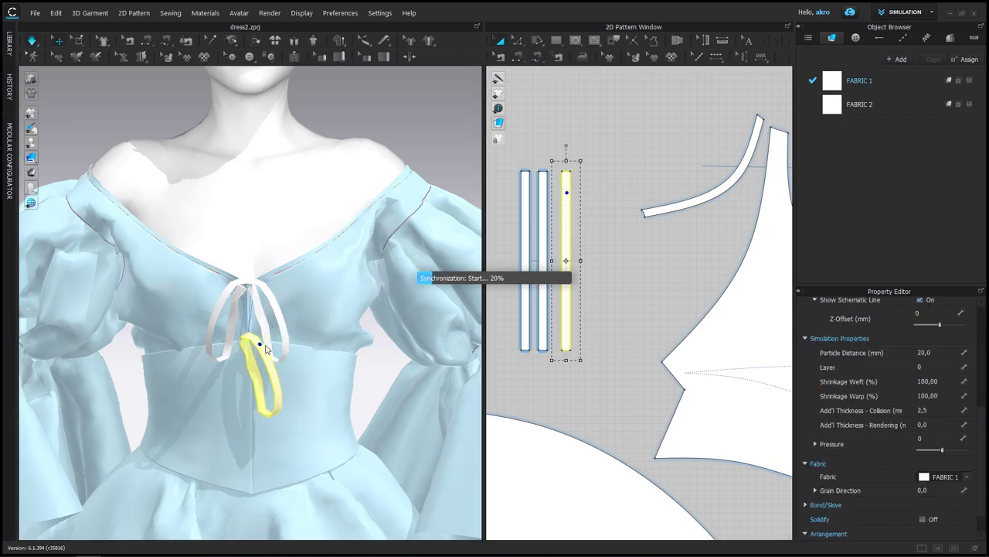
scroll(265, 508, down, 3)
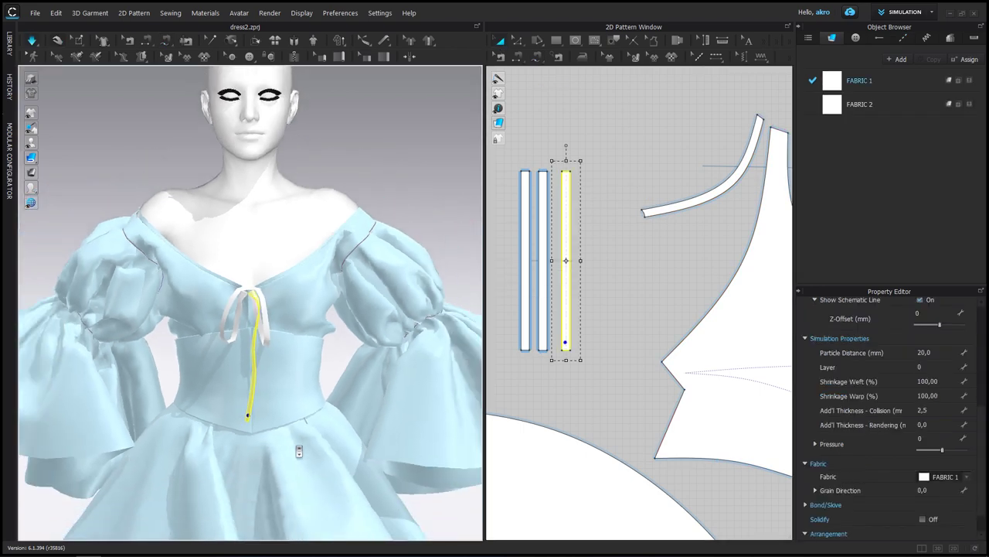
scroll(576, 201, down, 4)
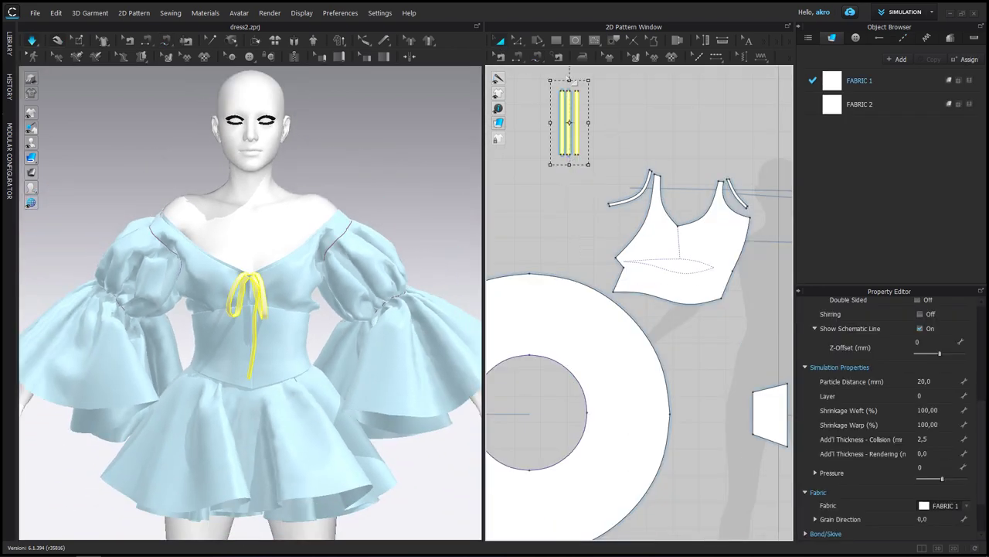
scroll(568, 142, up, 5)
key(z)
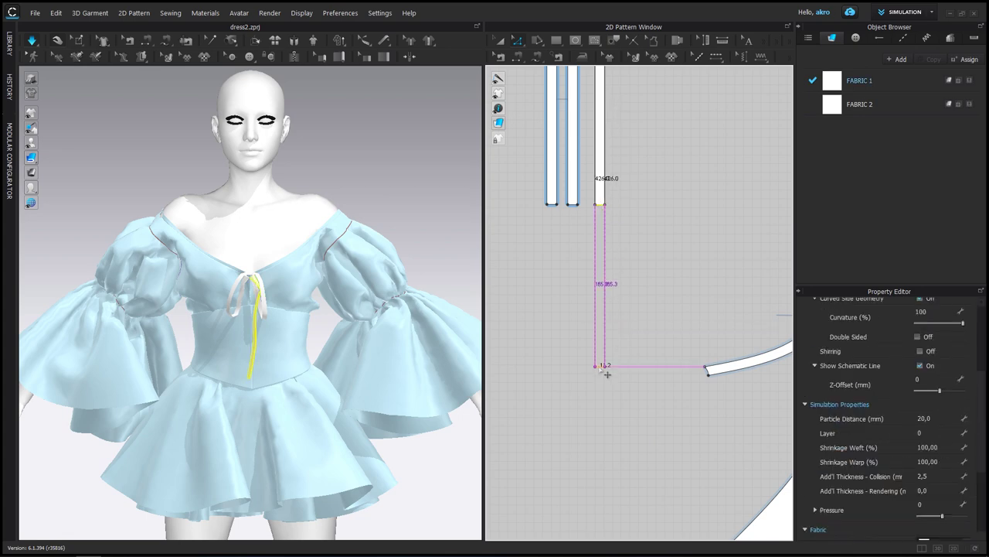
Step: Duplicate the ribbon tie strip and reposition the copy on the dress front
click(647, 193)
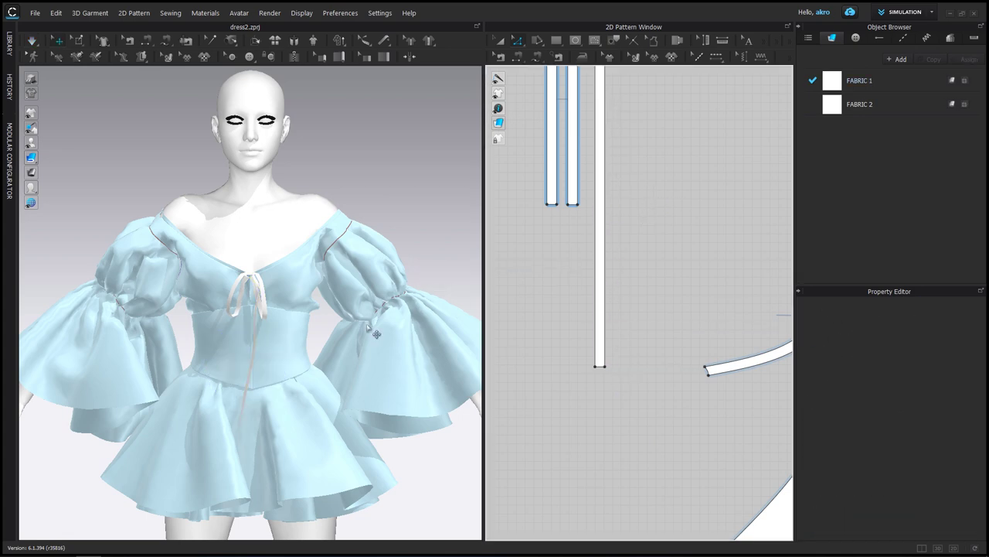
click(242, 402)
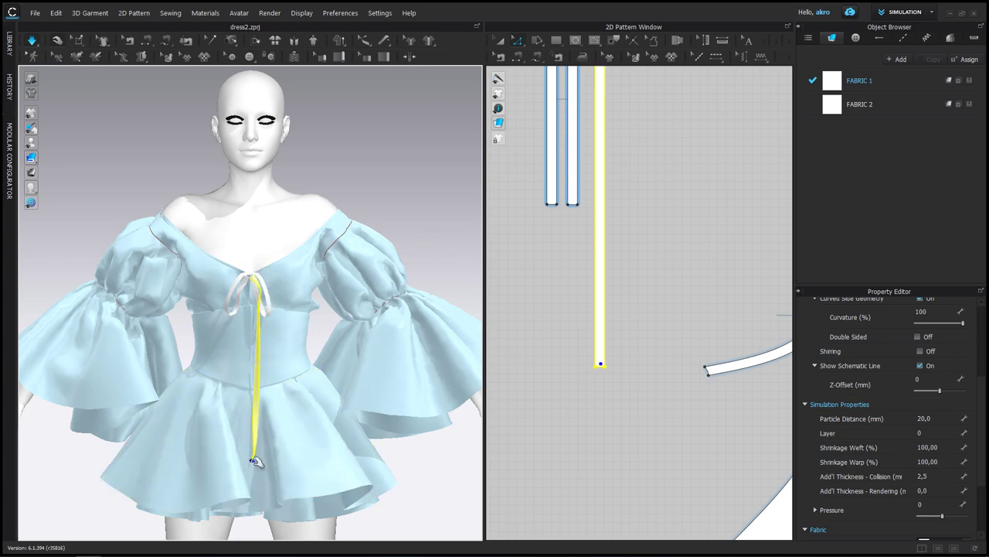
key(a)
scroll(601, 220, down, 2)
click(601, 126)
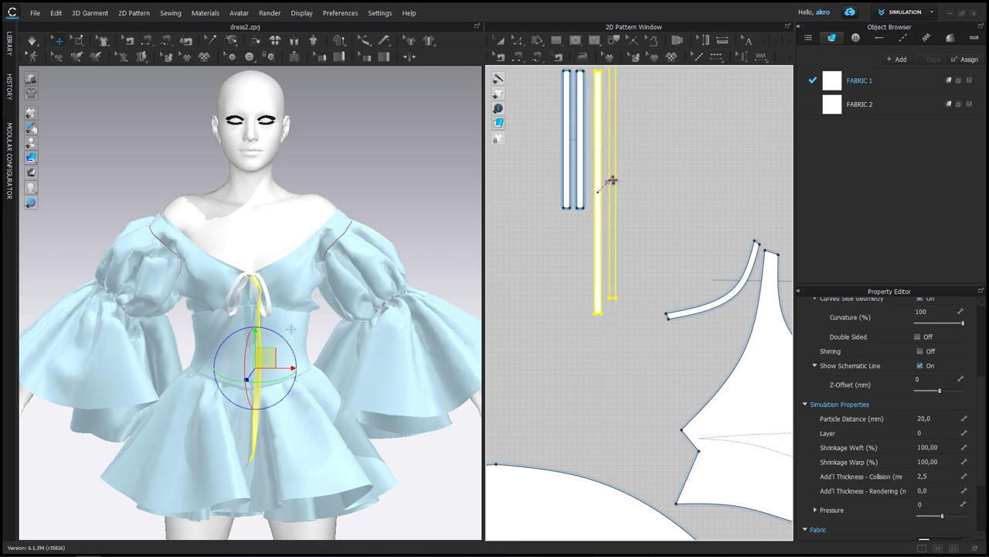
click(611, 158)
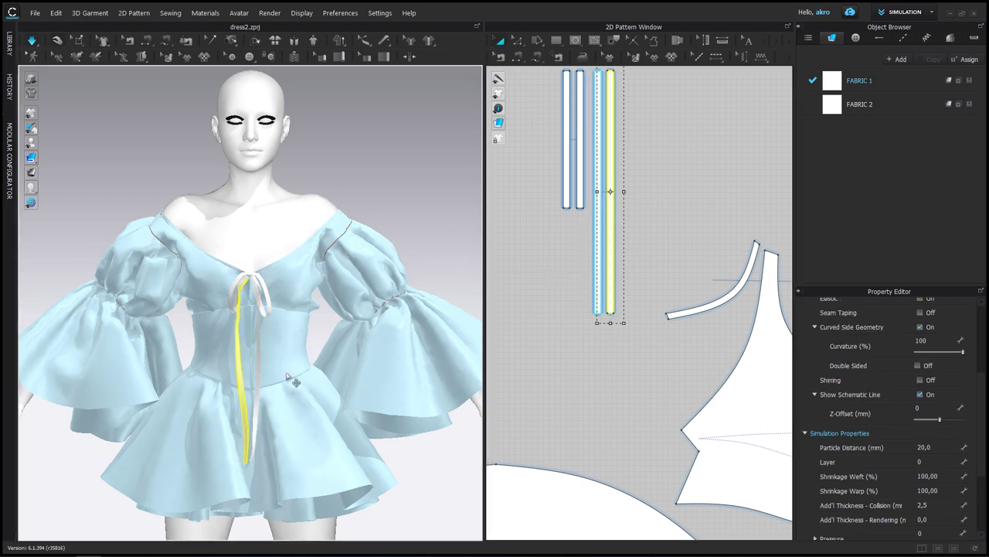
drag(243, 370, 246, 371)
scroll(244, 413, up, 3)
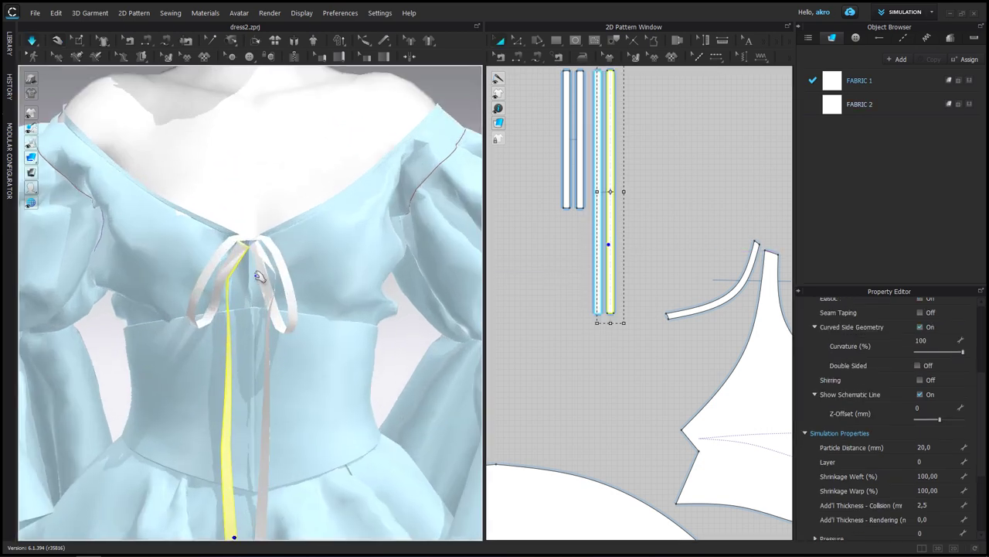
scroll(259, 270, up, 2)
Step: Sew the short strip's edge to the curved neckline piece
click(681, 147)
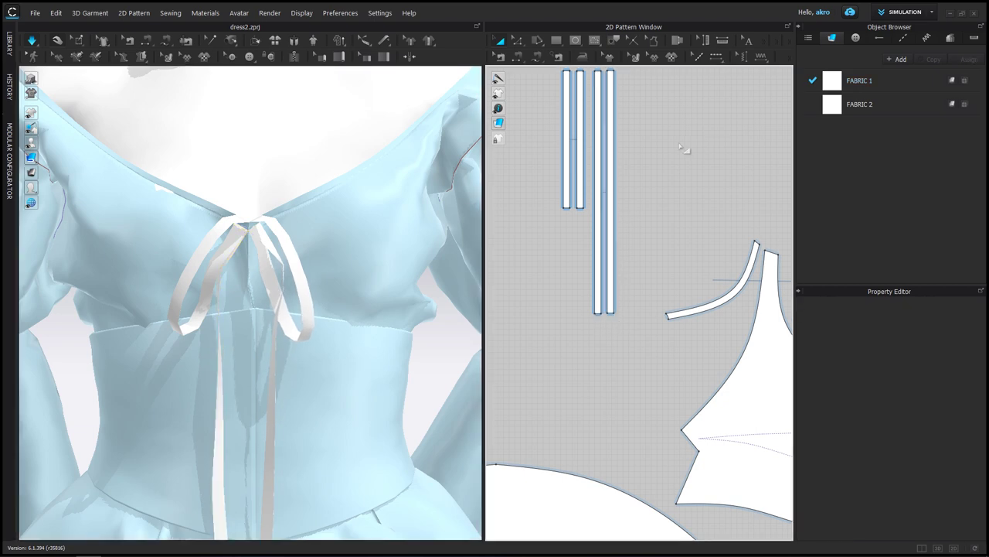
click(565, 96)
click(539, 277)
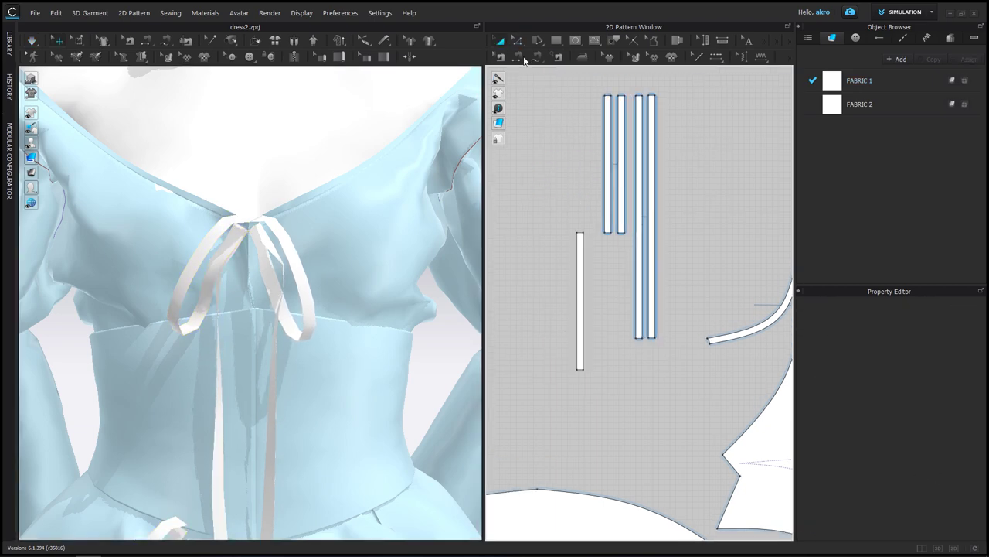
scroll(576, 375, up, 3)
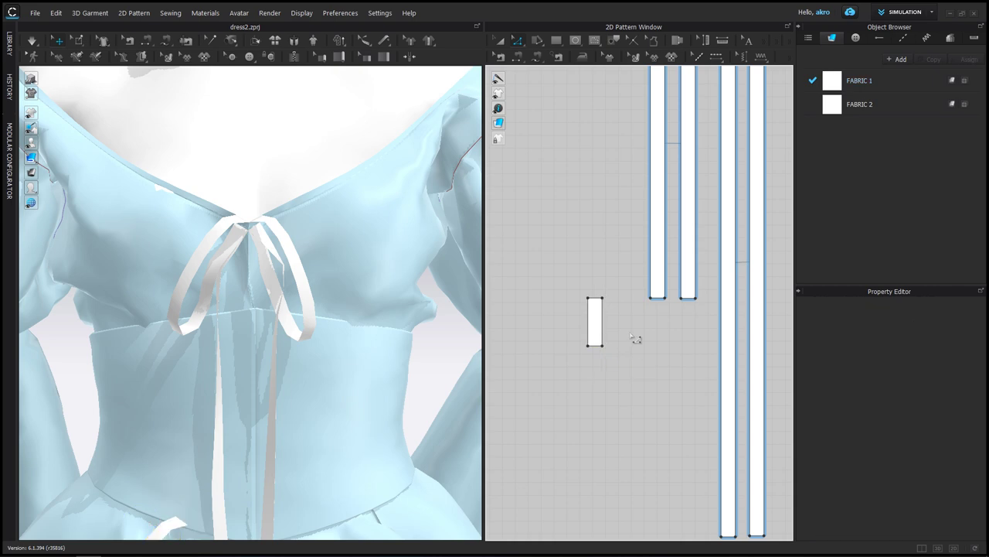
scroll(634, 347, down, 3)
scroll(675, 327, up, 1)
click(537, 56)
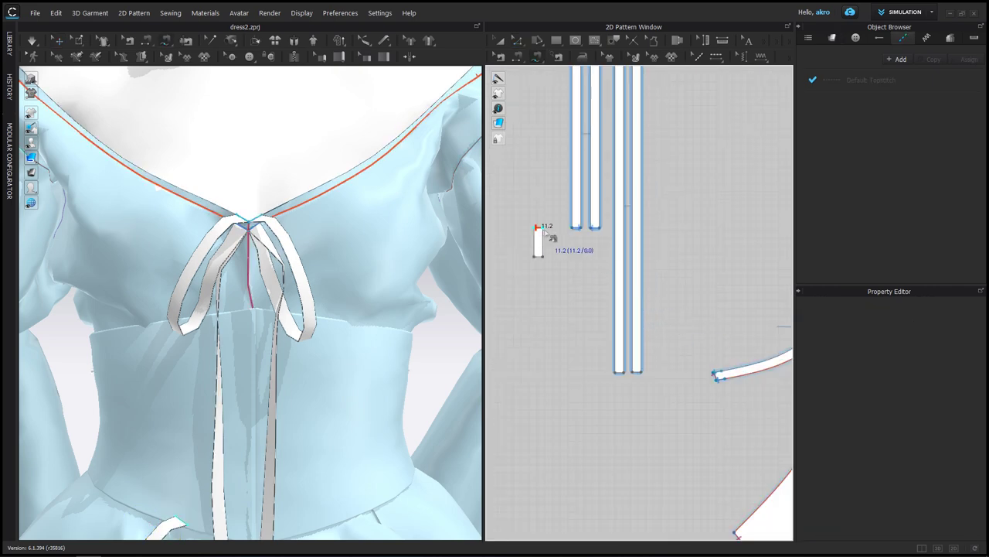
click(550, 231)
click(746, 378)
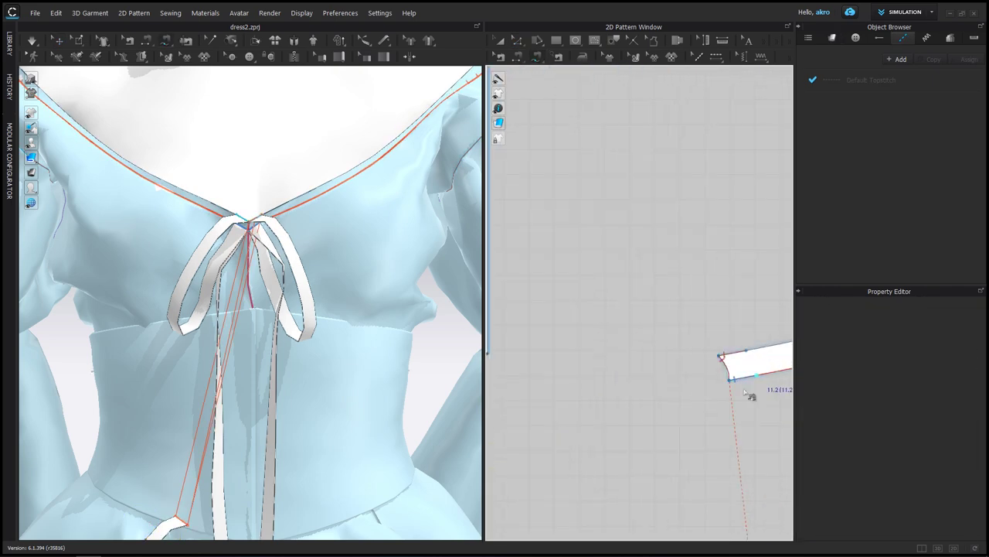
Step: Select the small knot piece and both long tie strips on the dress
key(a)
scroll(762, 383, down, 3)
click(189, 448)
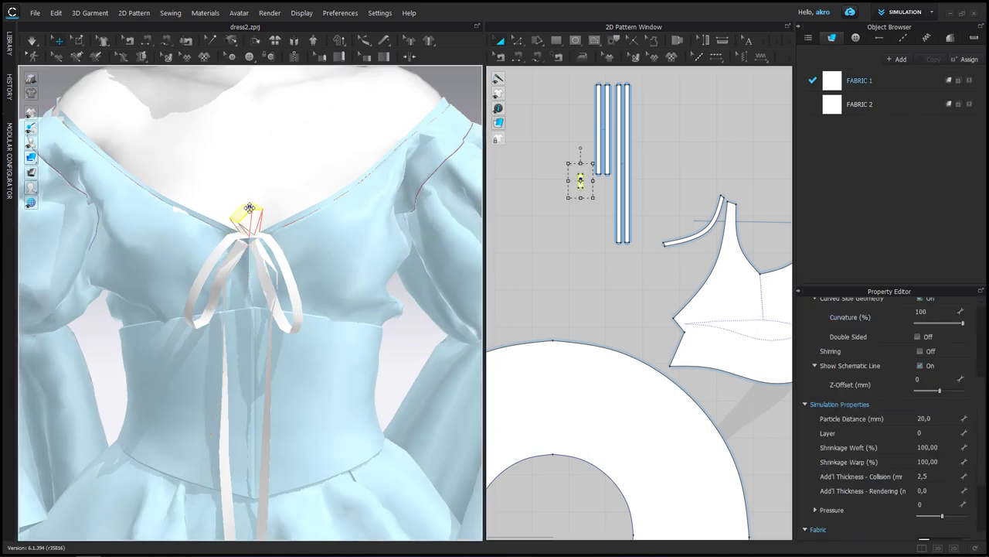
right_drag(249, 207, 267, 226)
right_drag(274, 266, 210, 247)
click(210, 248)
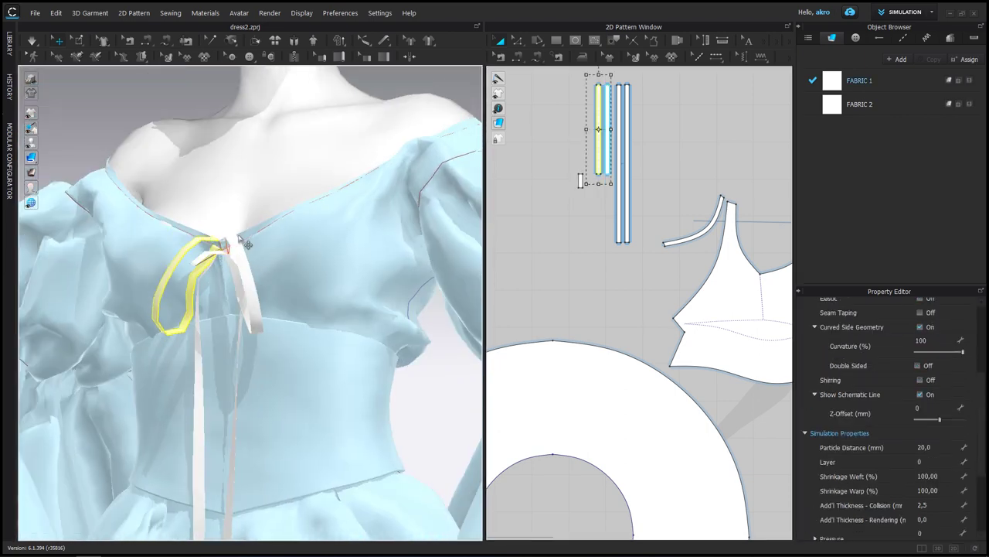
drag(642, 87, 557, 235)
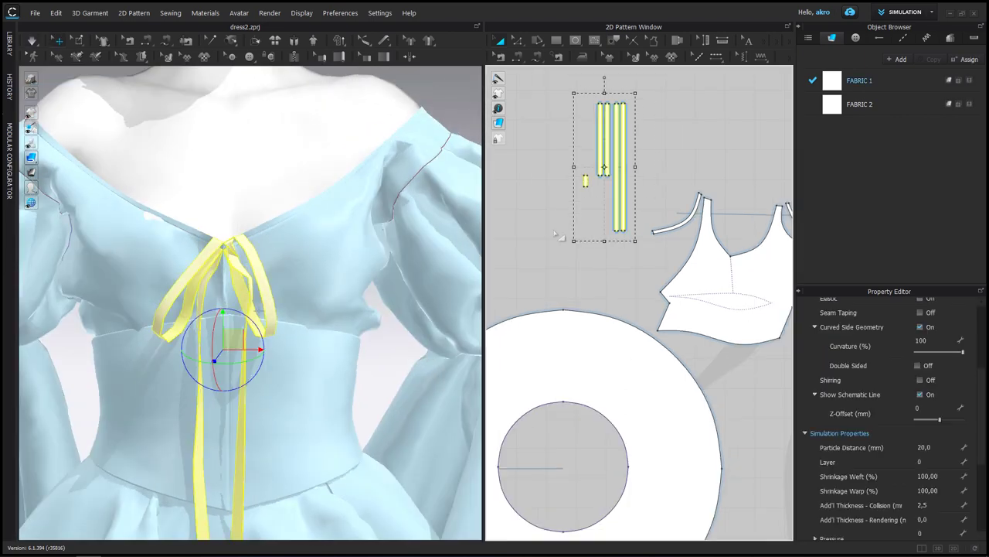
key(z)
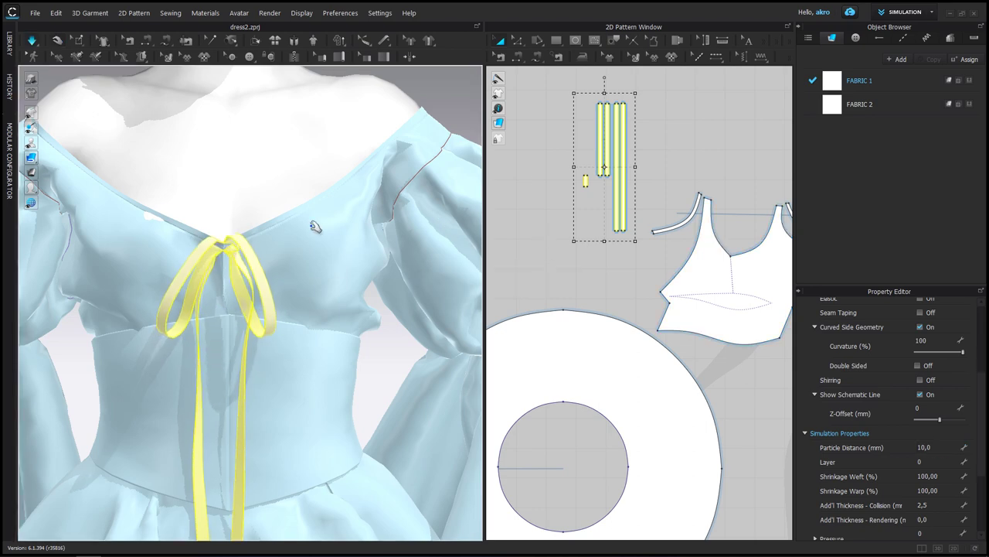
Step: Select the knot piece and run the simulation so the bow drapes
scroll(596, 204, up, 3)
scroll(642, 231, up, 3)
scroll(265, 221, up, 5)
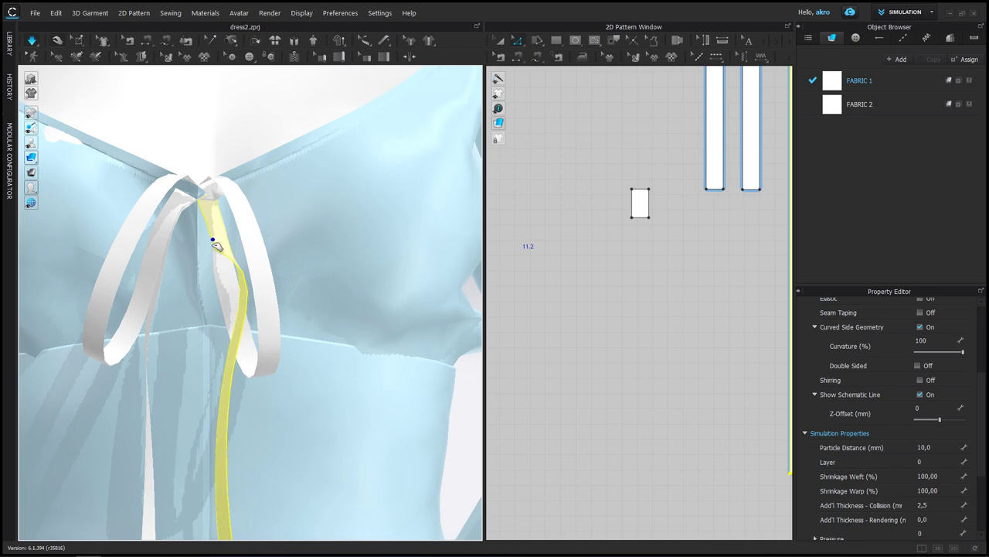
scroll(625, 238, down, 5)
click(558, 245)
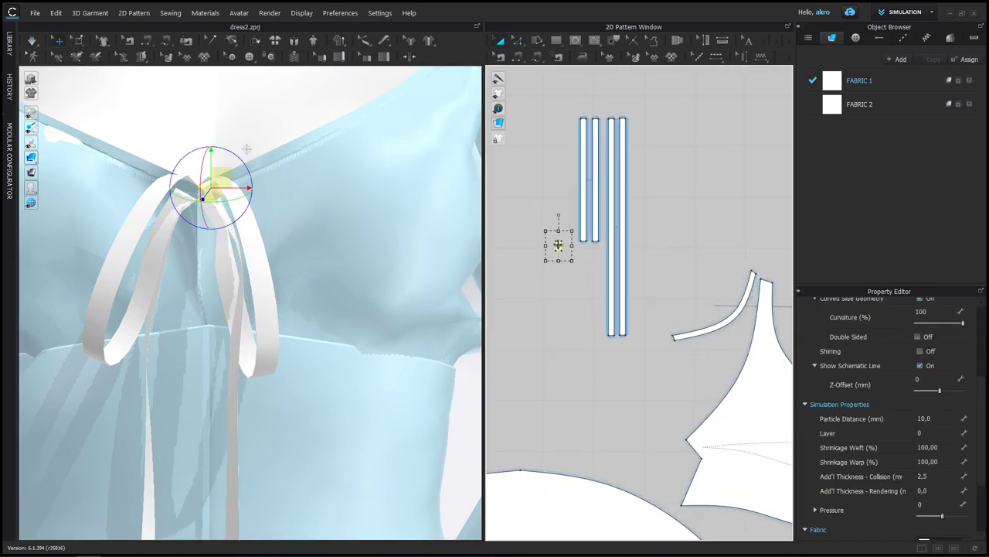
key(space)
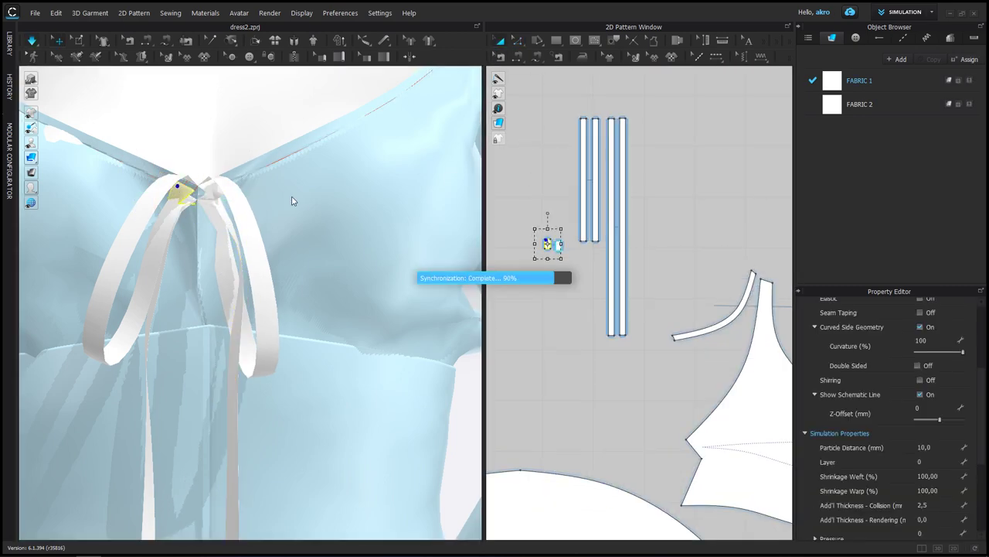
Step: Sew the edges of the two knot pieces together and inspect the whole dress
mouse_move(275, 195)
right_down()
mouse_move(210, 197)
mouse_move(230, 165)
right_up()
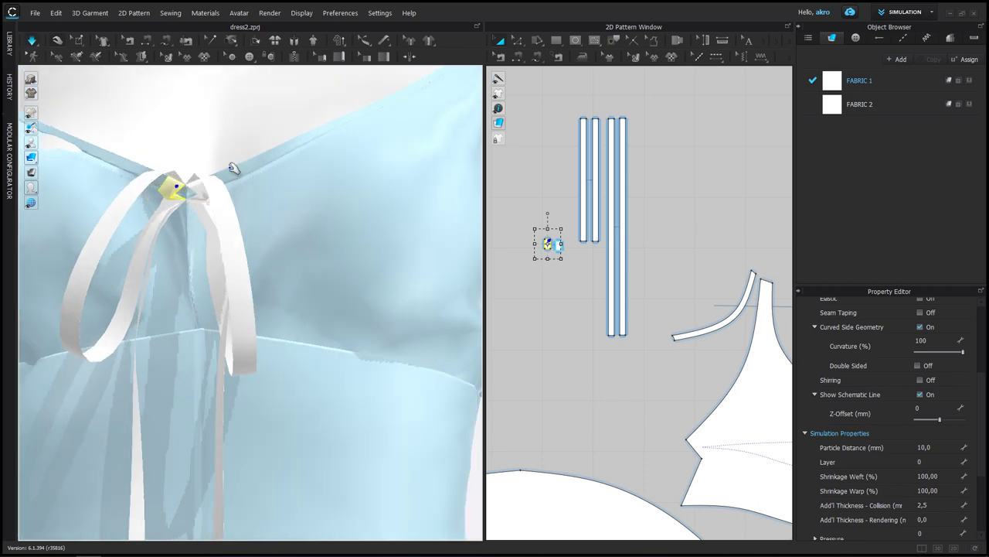
scroll(548, 246, up, 3)
click(642, 294)
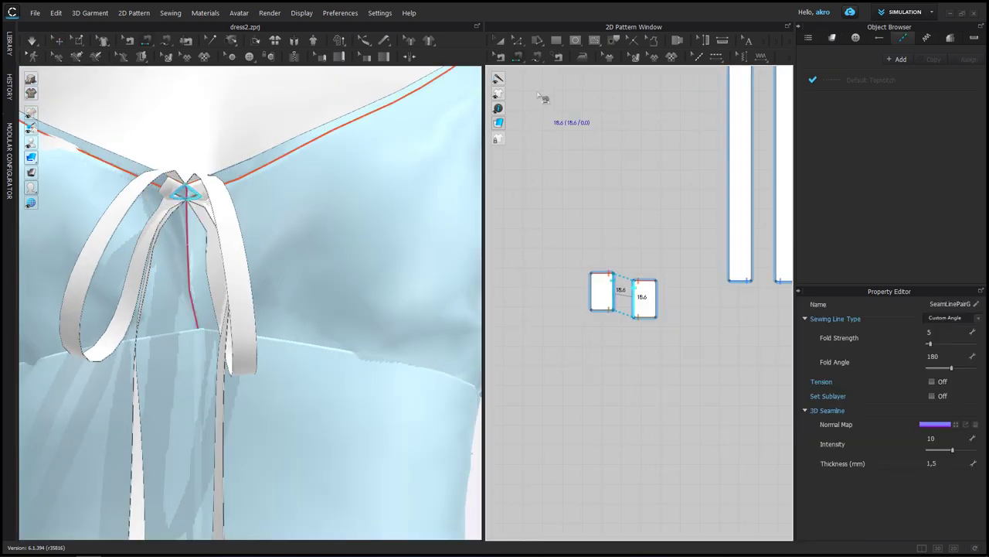
key(Escape)
scroll(342, 216, down, 5)
mouse_move(309, 249)
right_down()
mouse_move(249, 253)
mouse_move(332, 299)
right_up()
click(281, 292)
click(352, 214)
mouse_move(351, 213)
right_down()
mouse_move(254, 230)
mouse_move(371, 217)
mouse_move(307, 223)
mouse_move(401, 225)
mouse_move(269, 225)
mouse_move(390, 226)
right_up()
Step: Copy the two small knot pieces and paste them beside the ribbon strips
right_click(391, 225)
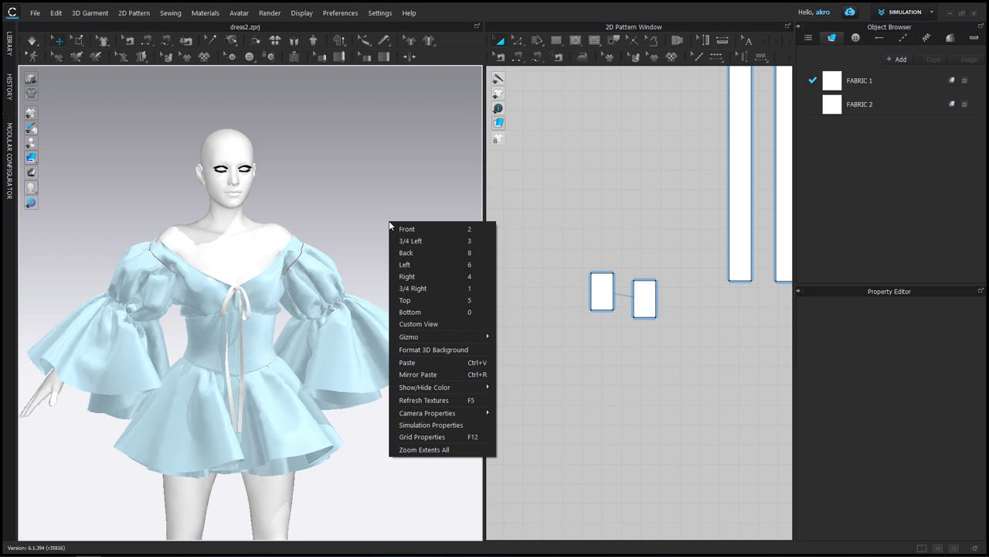
click(298, 144)
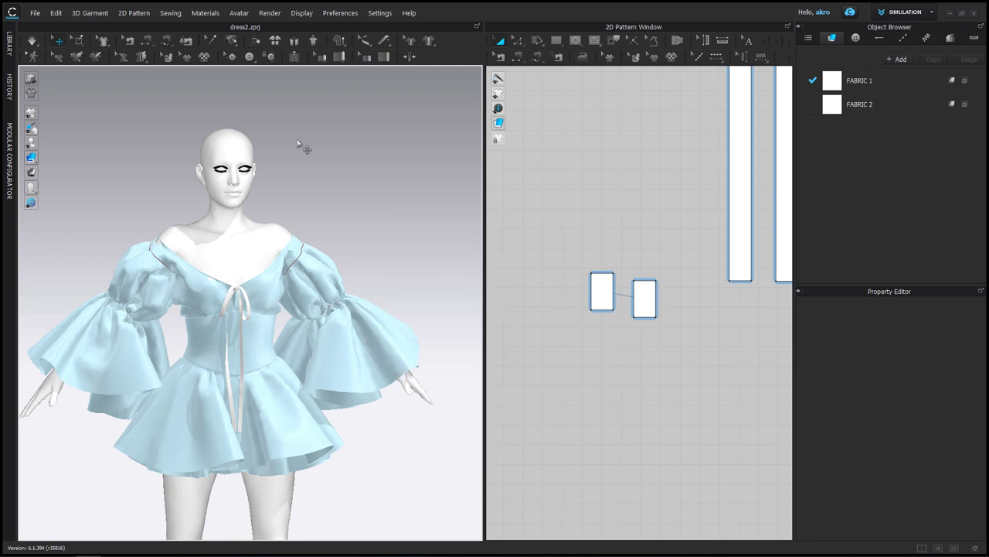
mouse_move(302, 147)
right_down()
mouse_move(332, 172)
mouse_move(309, 178)
right_up()
scroll(631, 232, down, 3)
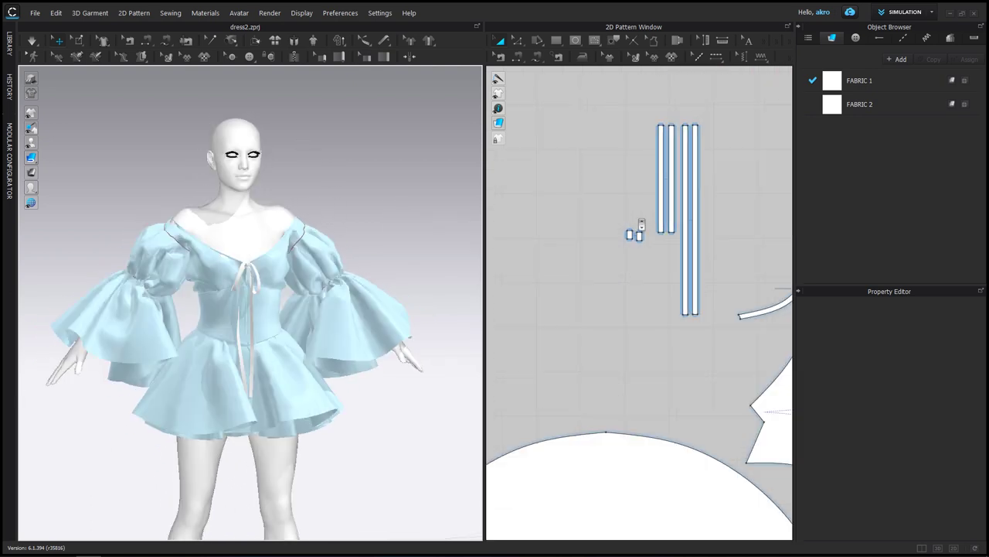
scroll(552, 296, up, 4)
key(ctrl+c)
key(ctrl+v)
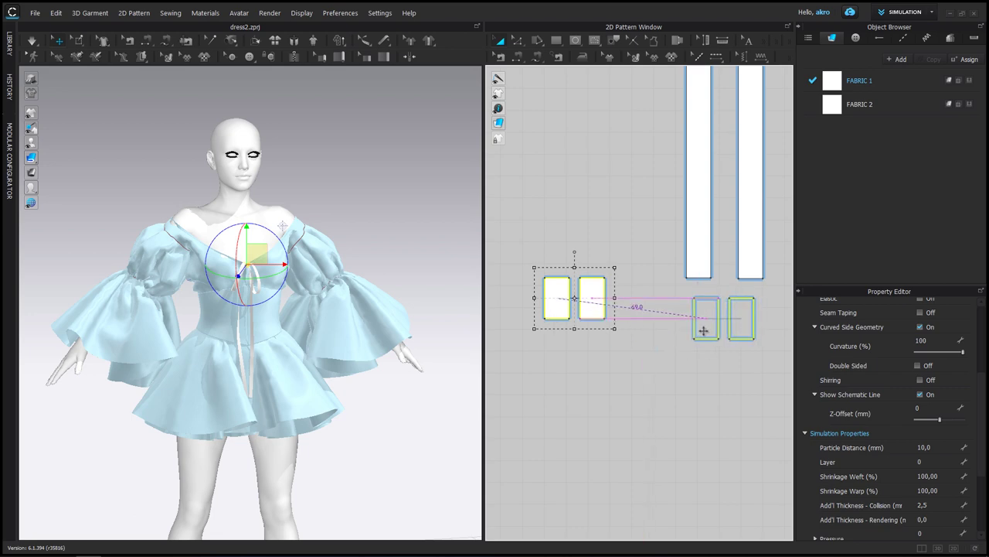
click(703, 331)
scroll(624, 386, down, 3)
drag(688, 137, 592, 424)
click(576, 369)
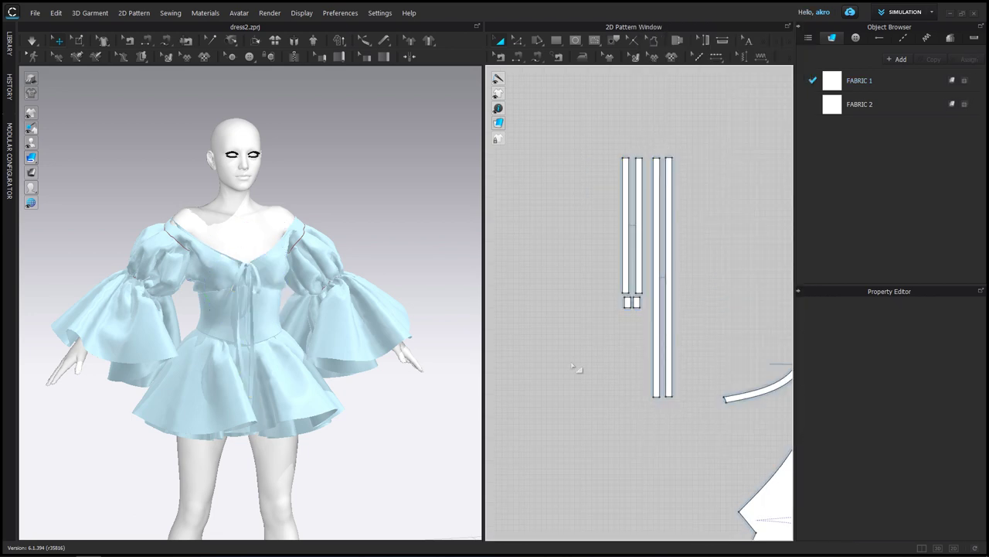
Step: Snap the 3D view to a framed front view of the dress
scroll(575, 369, down, 2)
right_drag(194, 255, 394, 250)
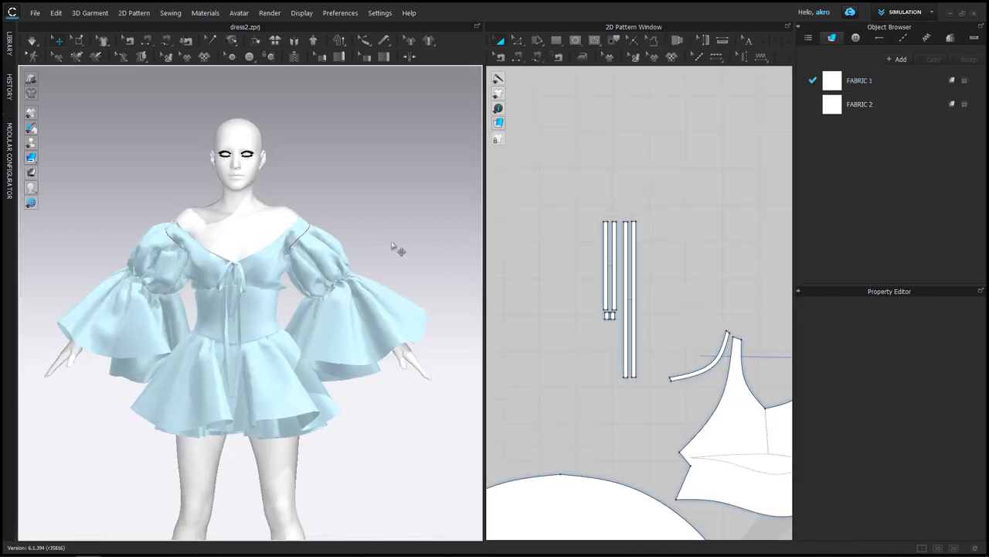
right_drag(392, 236, 354, 229)
right_click(355, 232)
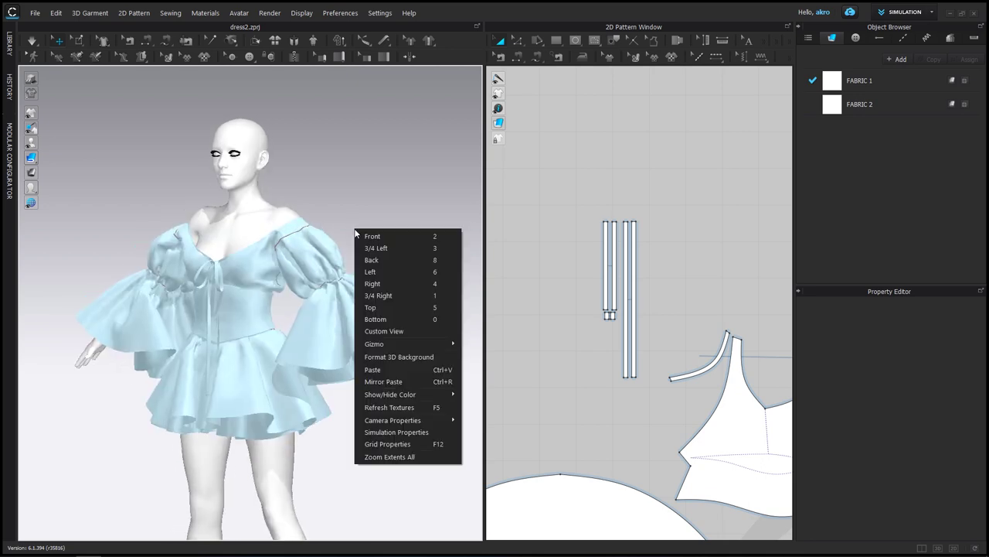
click(348, 215)
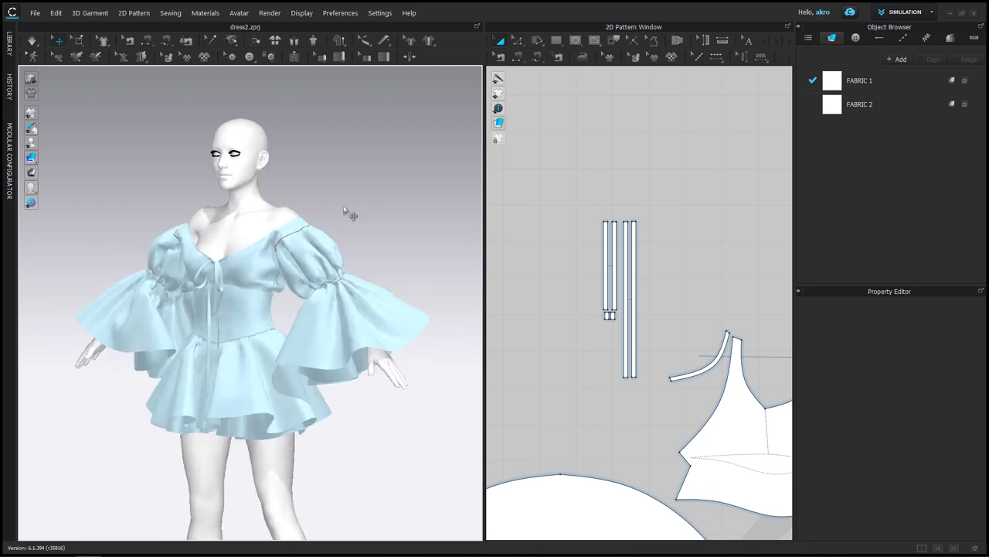
key(2)
scroll(222, 276, up, 3)
scroll(587, 289, down, 1)
scroll(588, 289, down, 2)
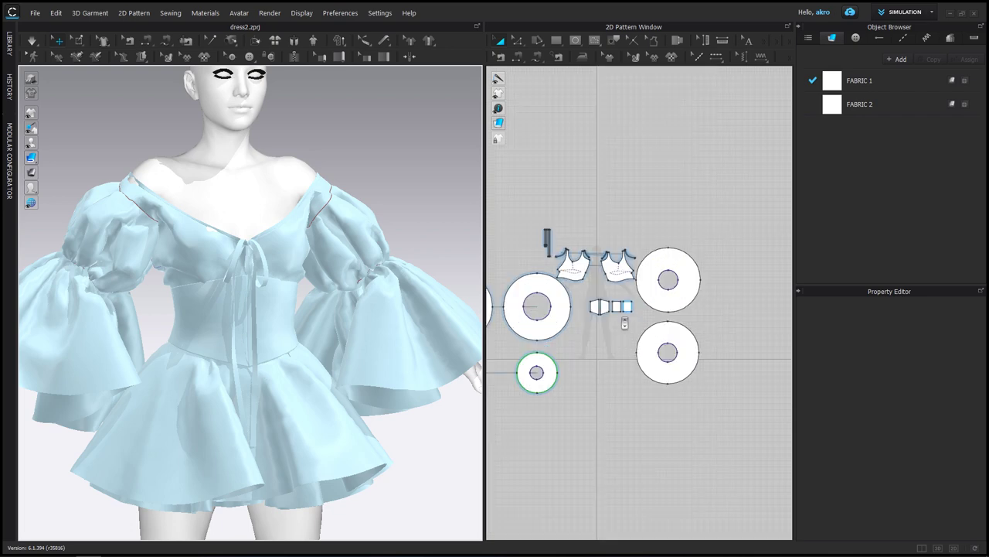
scroll(547, 243, up, 5)
Step: Select the left corset panel's top and bottom edges for Offset as Internal Line
click(550, 282)
scroll(611, 341, down, 3)
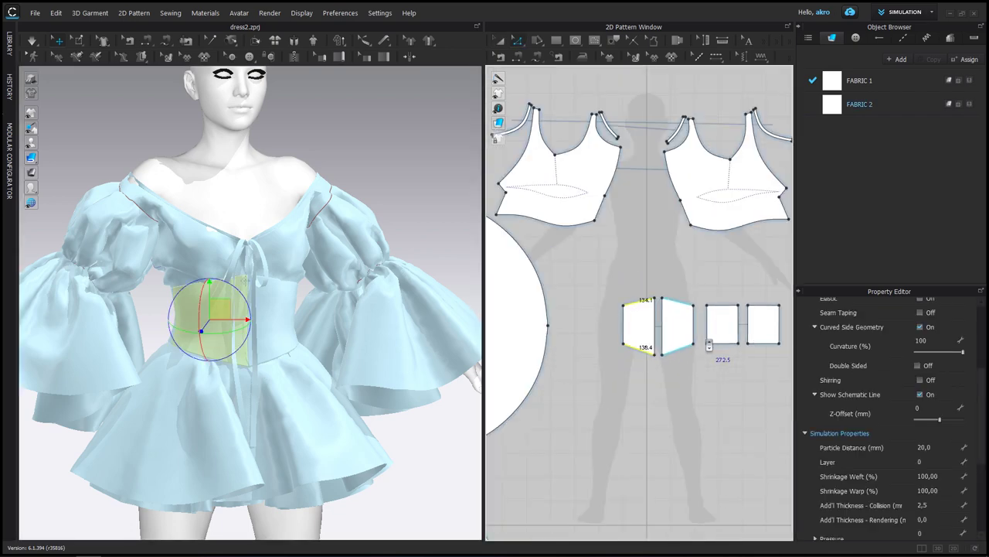
scroll(680, 340, up, 3)
click(690, 349)
shift+click(690, 283)
right_click(692, 284)
click(734, 365)
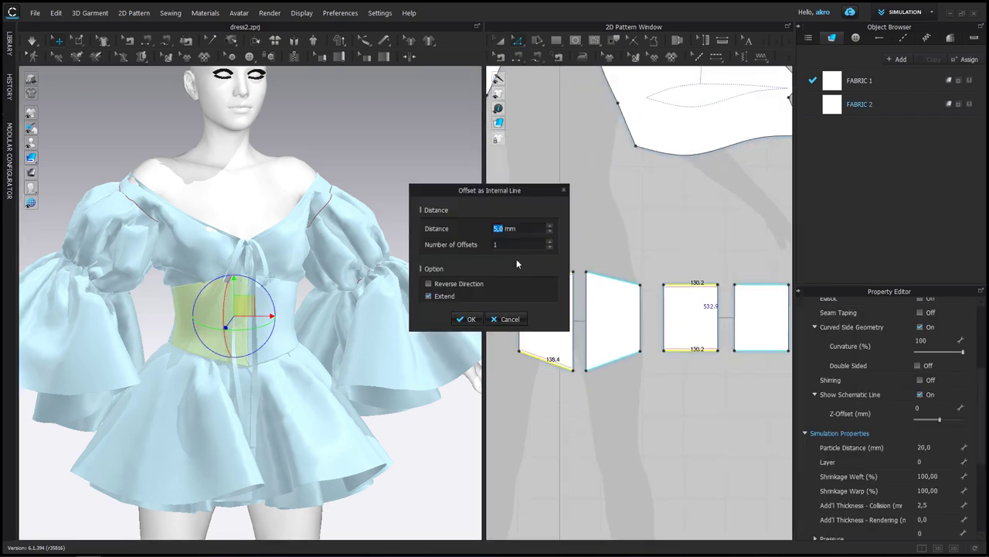
Step: Add 10 mm inset internal lines to the waist pieces' top edges
click(470, 319)
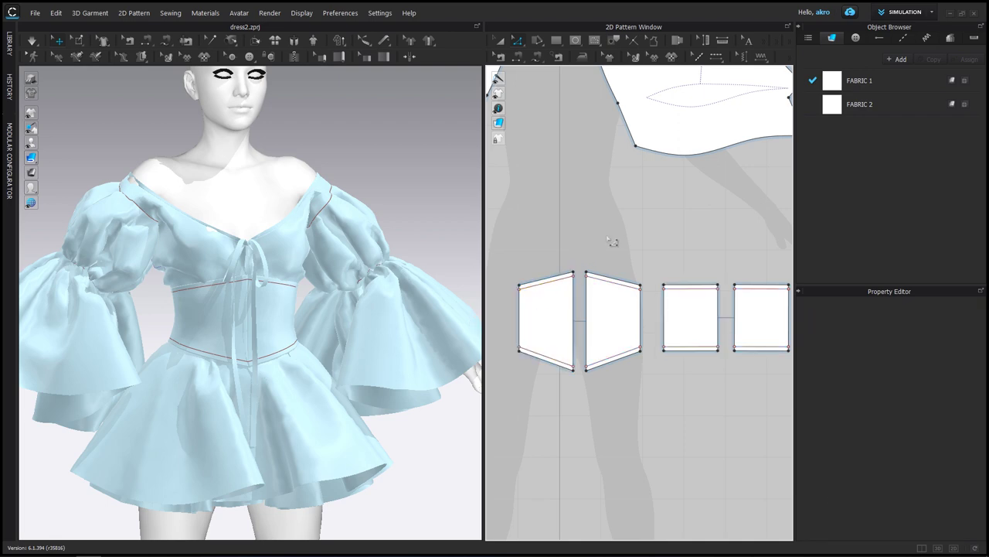
click(575, 297)
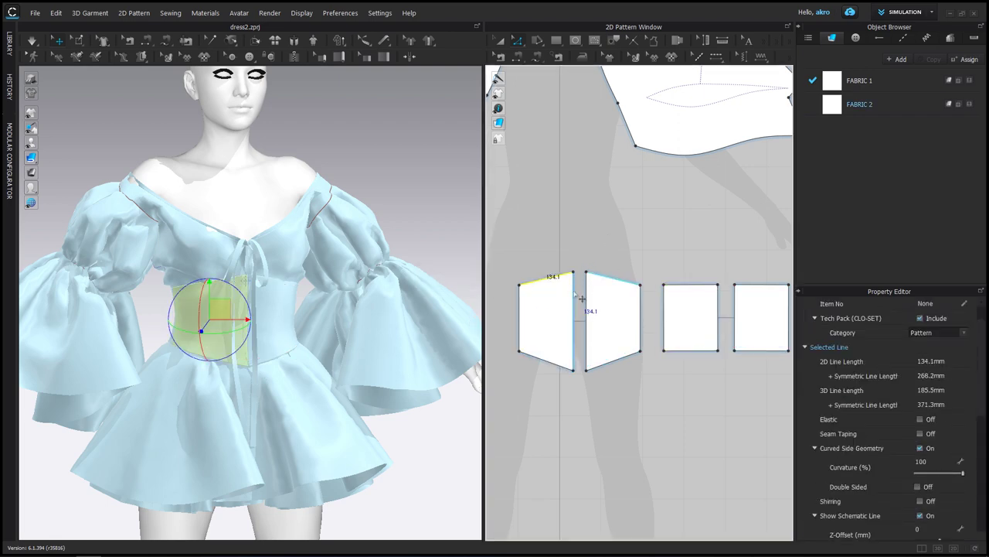
shift+click(695, 285)
right_click(710, 358)
click(744, 433)
click(457, 316)
Step: Add the 10 mm inset line around the second lower corset piece
scroll(341, 302, up, 3)
mouse_move(341, 301)
right_down()
mouse_move(132, 291)
mouse_move(404, 307)
right_up()
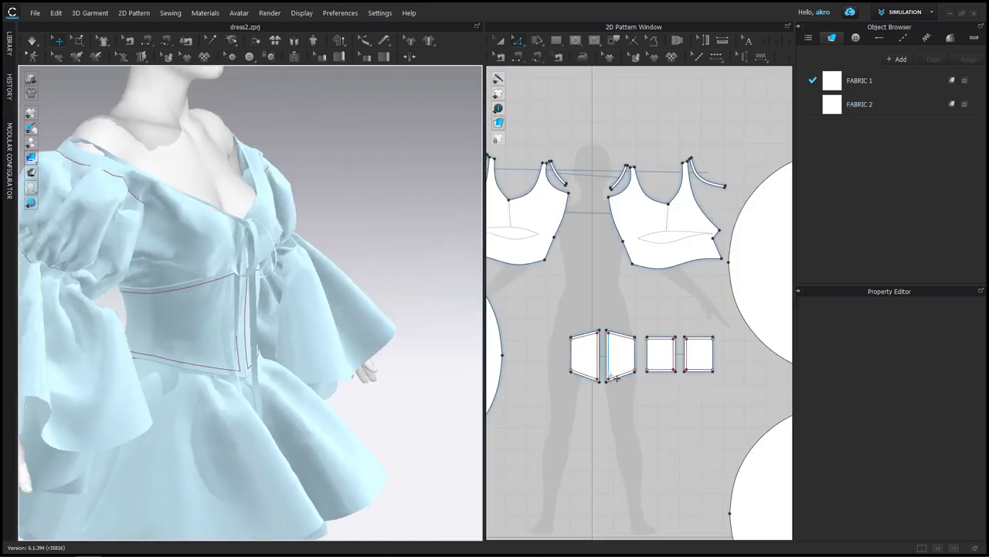
scroll(605, 372, up, 2)
click(608, 398)
click(622, 360)
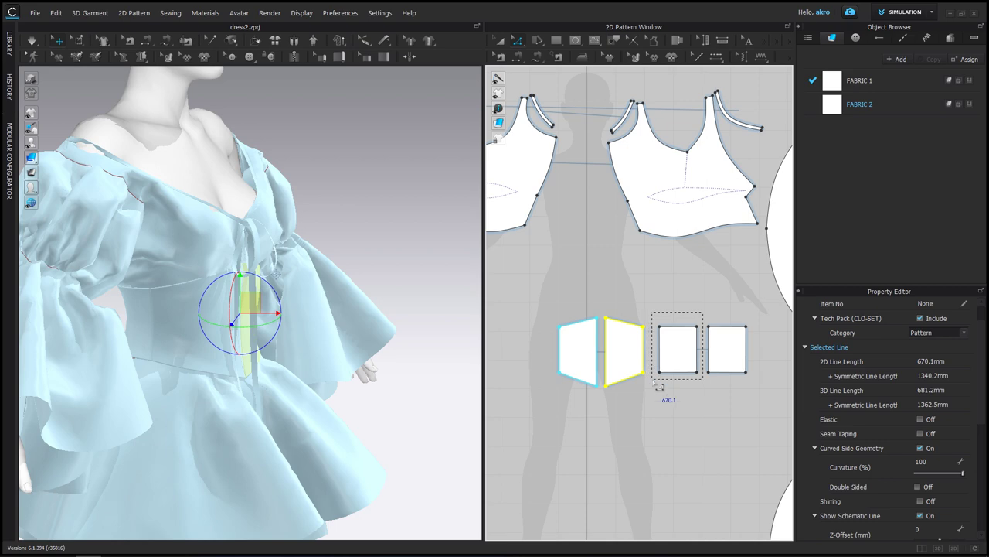
right_click(643, 363)
click(698, 203)
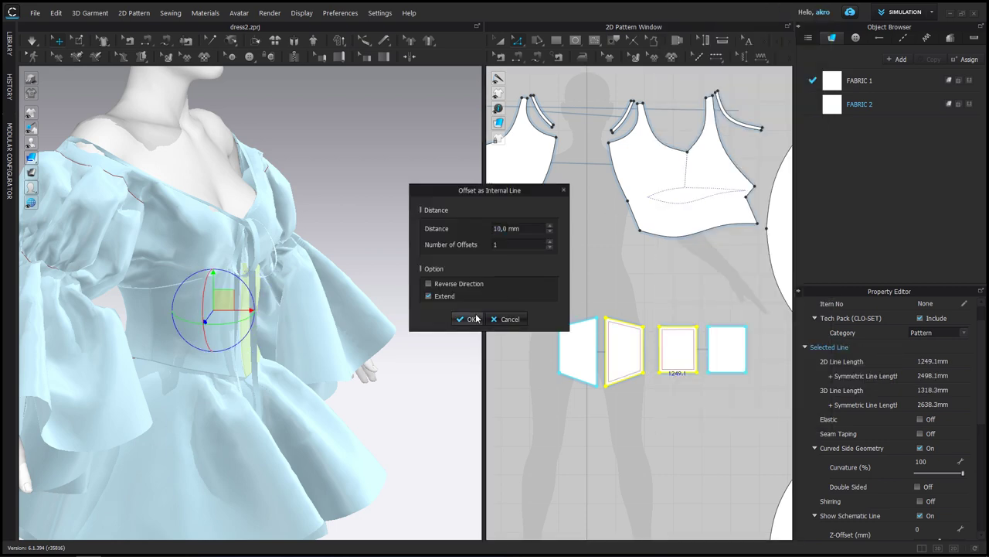
Step: Draw a vertical internal line through the left corset piece
mouse_move(392, 258)
right_down()
mouse_move(318, 251)
mouse_move(416, 210)
mouse_move(230, 280)
right_up()
click(318, 250)
scroll(415, 210, up, 5)
click(139, 304)
scroll(578, 244, up, 5)
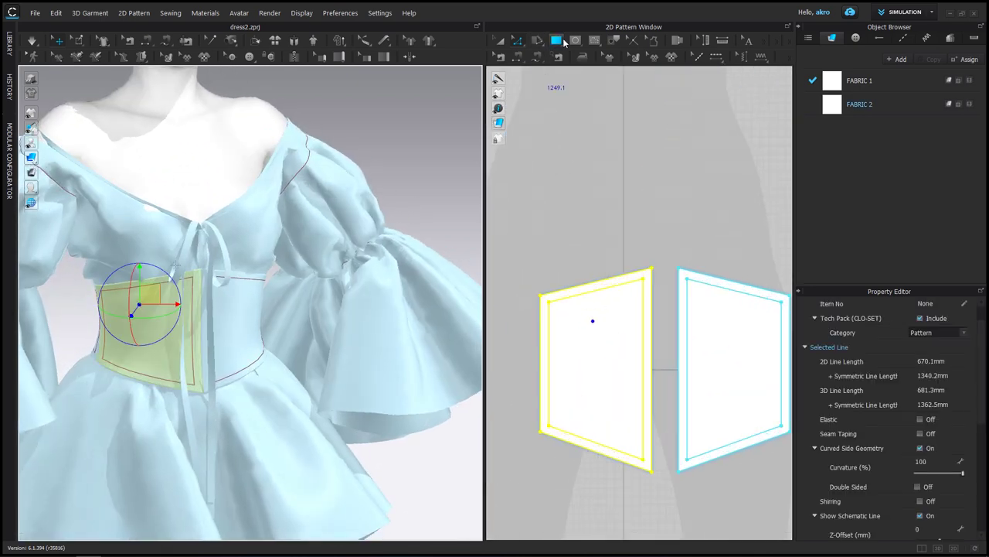
click(565, 43)
click(599, 62)
click(600, 418)
Step: Draw a 159.3 mm vertical line and cut the third and fourth pieces along their lines
scroll(618, 347, down, 3)
scroll(618, 348, down, 2)
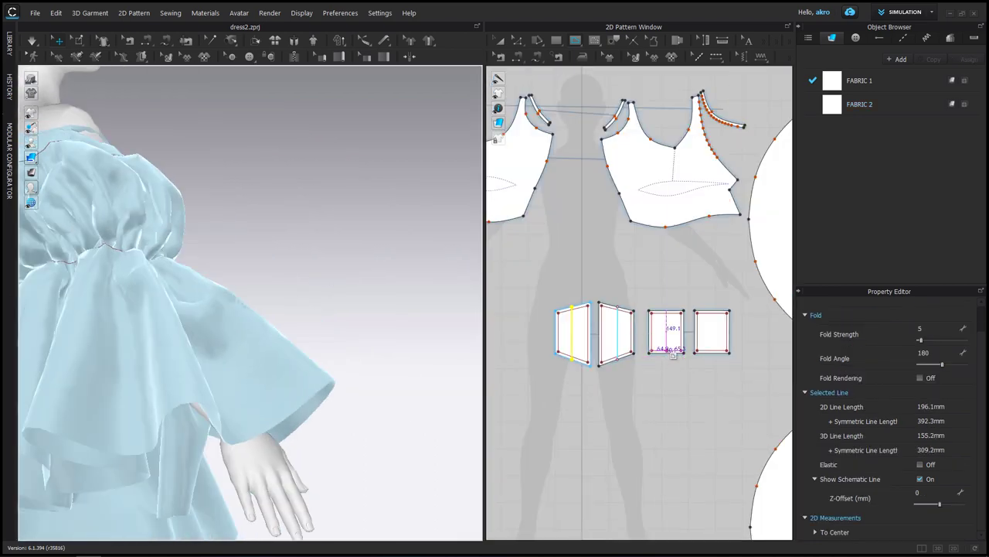
scroll(674, 352, up, 2)
click(665, 354)
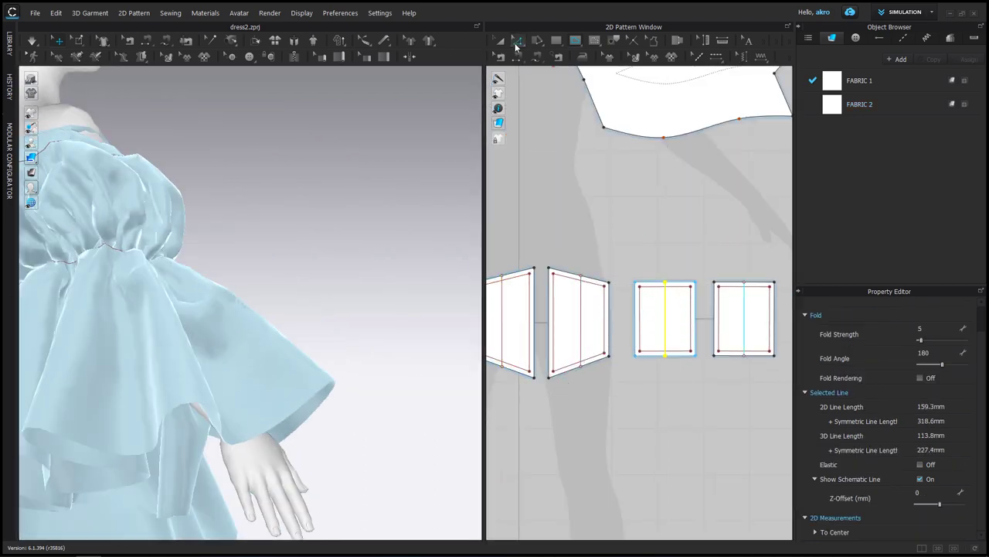
right_click(666, 307)
click(703, 447)
right_click(723, 294)
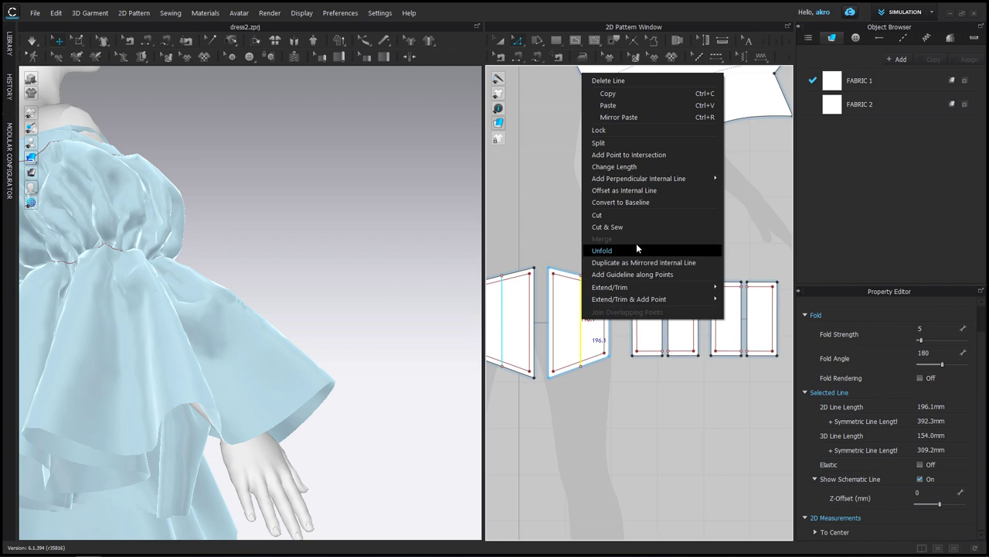
click(636, 243)
Step: Check the 196.1 mm internal line and the split corset panels from front and back
right_drag(269, 274, 317, 257)
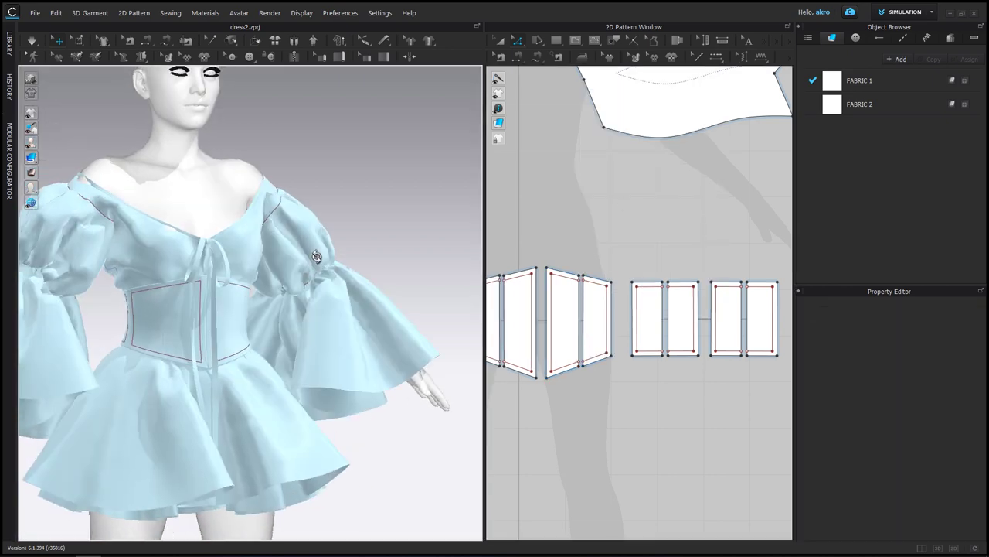
click(579, 318)
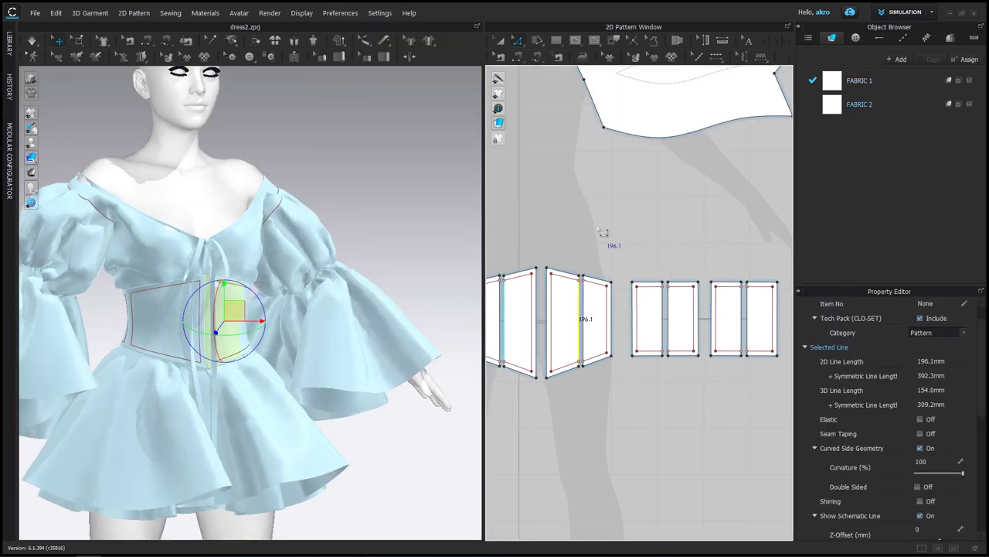
click(602, 232)
right_drag(398, 225, 374, 234)
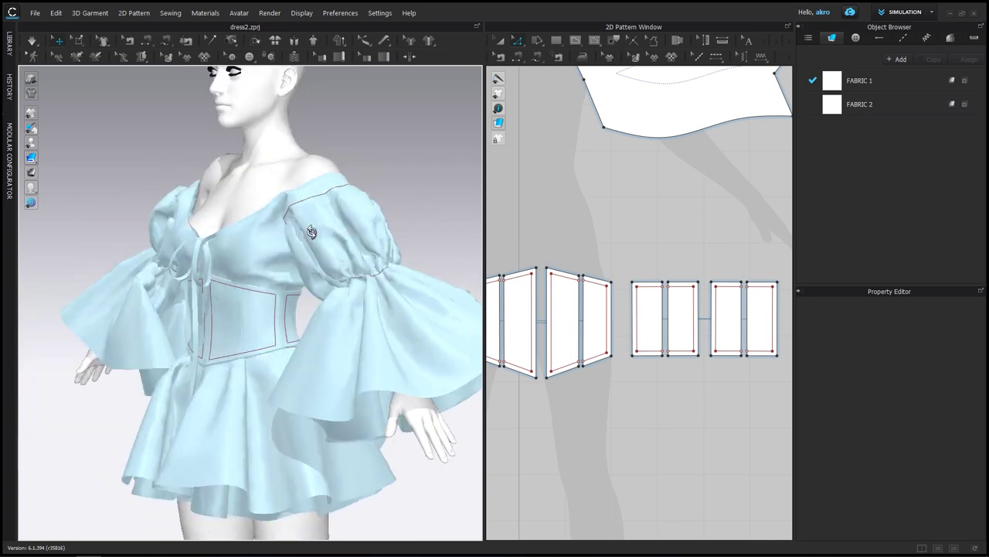
scroll(578, 265, up, 5)
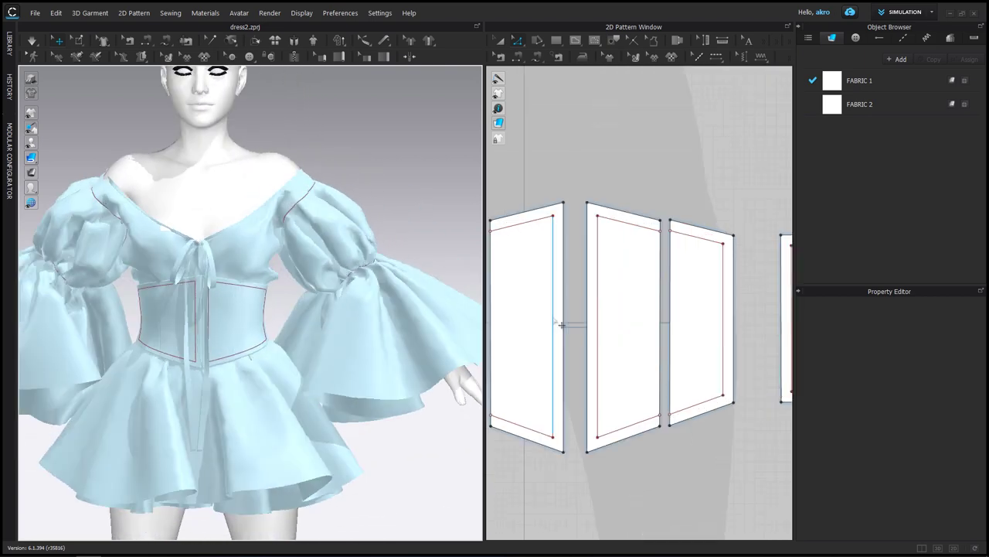
scroll(549, 316, up, 5)
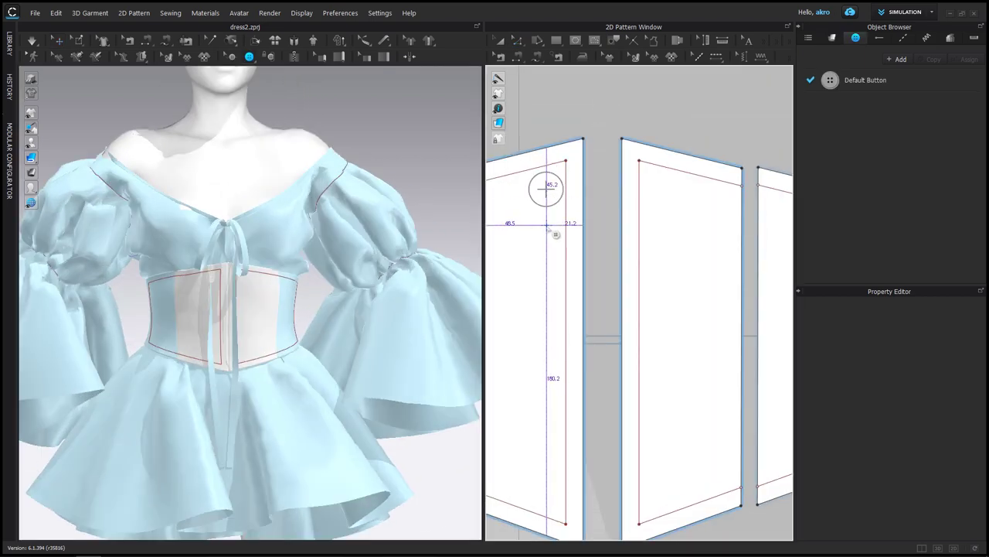
Step: Switch the Default Button shape to the ring style and place a 15 mm button on the corset front
click(174, 62)
click(546, 190)
scroll(534, 205, up, 2)
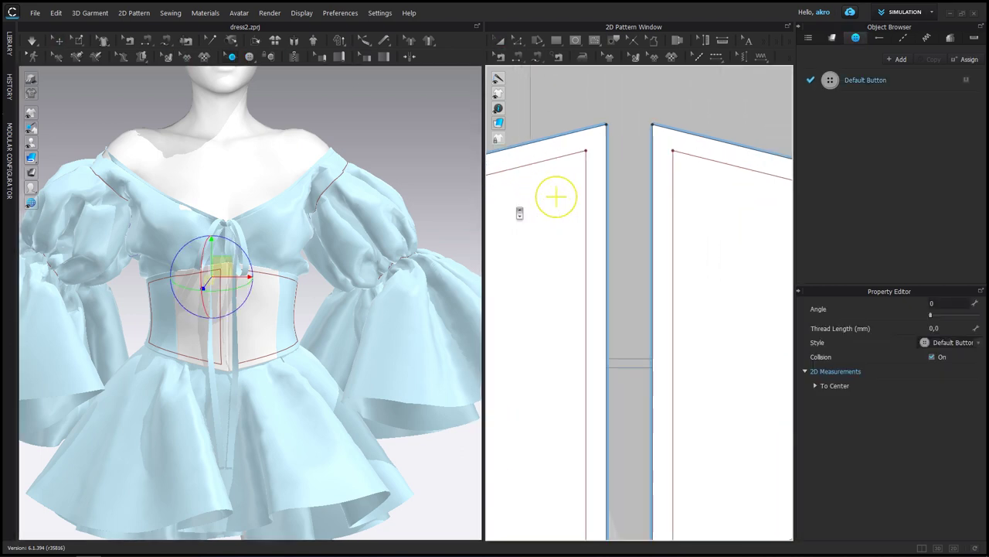
click(815, 385)
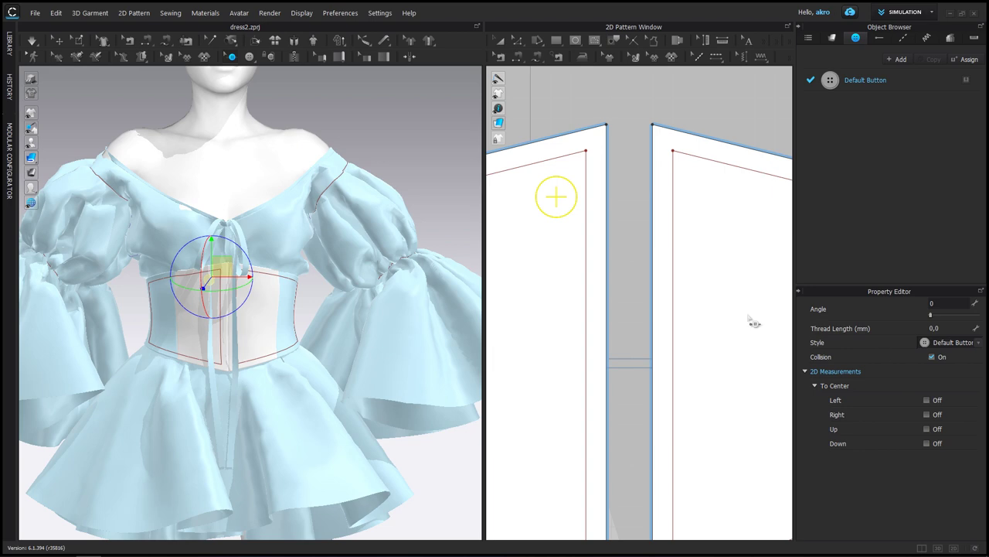
click(979, 343)
click(961, 391)
click(962, 394)
scroll(963, 396, down, 3)
scroll(964, 398, up, 3)
click(964, 394)
click(928, 436)
scroll(228, 272, up, 5)
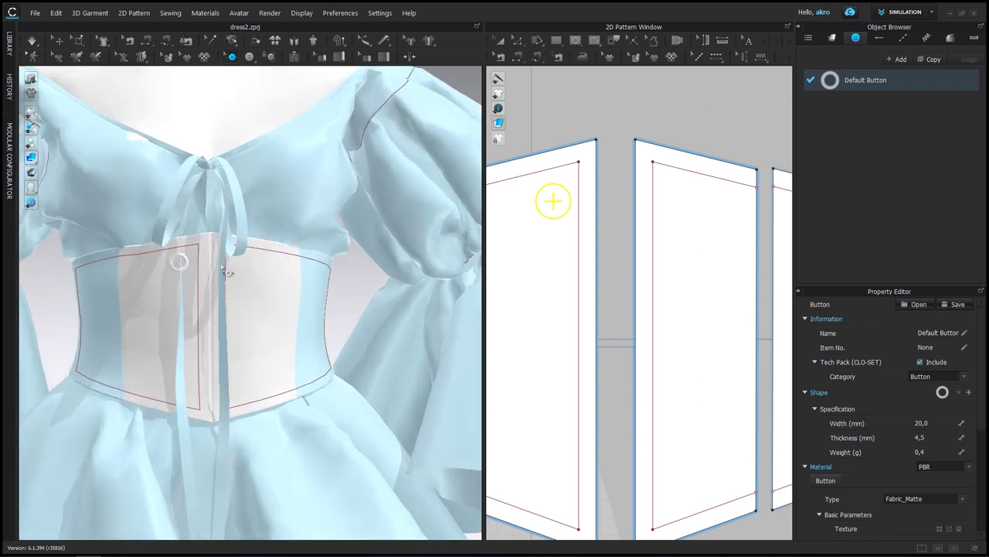
click(205, 262)
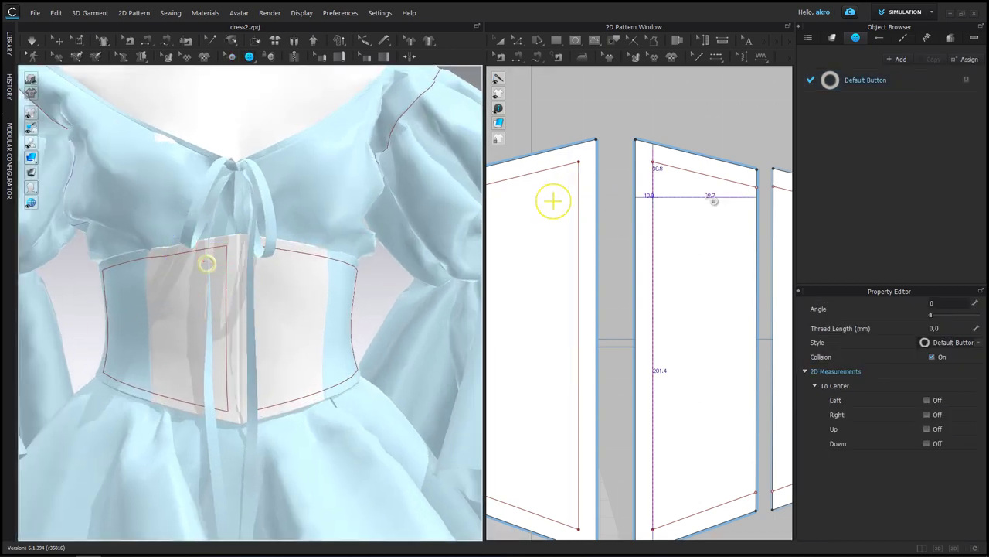
Step: Nudge the first button into place and paste five copies in a column below it
click(856, 87)
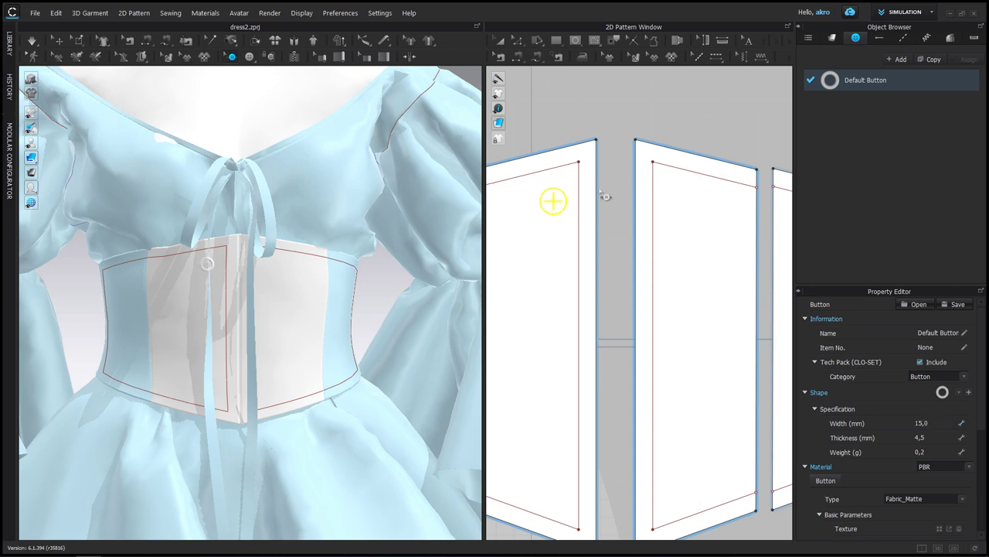
drag(553, 201, 559, 195)
key(ctrl+c)
key(ctrl+v)
click(562, 255)
key(ctrl+v)
click(565, 320)
key(ctrl+v)
click(565, 379)
key(ctrl+v)
click(565, 446)
key(ctrl+v)
click(565, 509)
Step: Set the button style's weight to 0 and expand its opacity map settings
mouse_move(363, 294)
right_down()
mouse_move(332, 280)
mouse_move(283, 287)
mouse_move(298, 242)
mouse_move(481, 297)
right_up()
scroll(641, 283, down, 3)
click(867, 82)
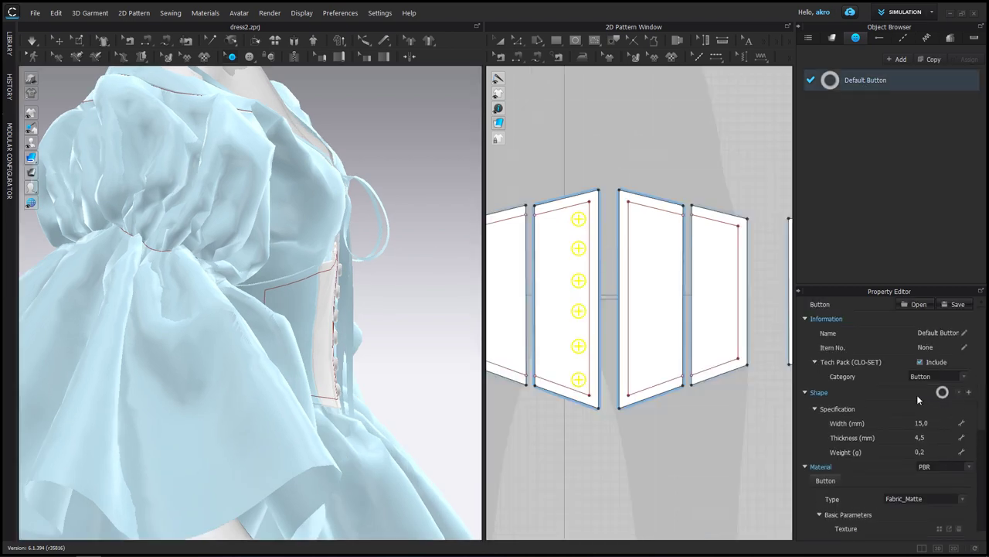
click(936, 451)
text(0)
scroll(893, 404, down, 2)
scroll(893, 405, down, 1)
scroll(893, 405, down, 4)
click(891, 412)
scroll(889, 405, up, 2)
scroll(882, 402, up, 2)
scroll(877, 399, up, 2)
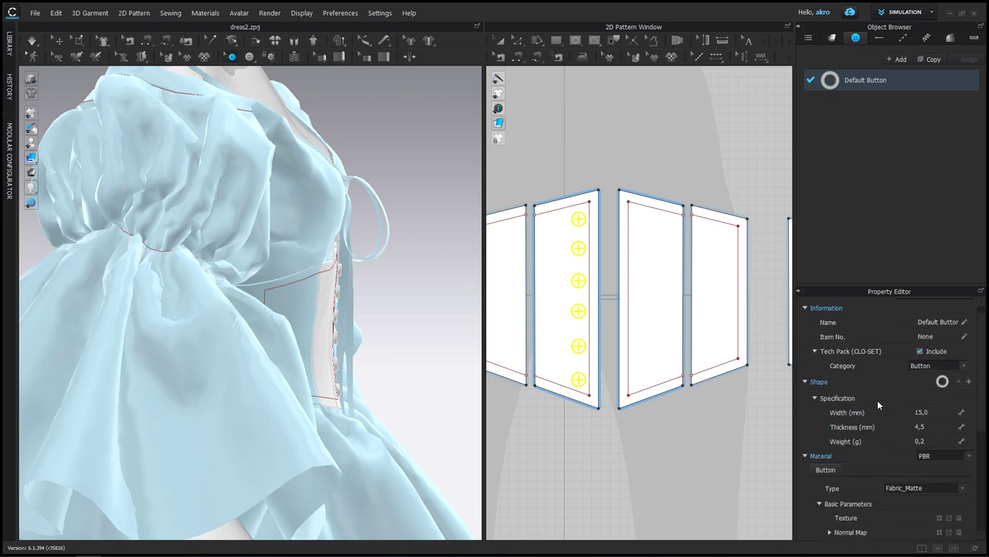
Step: Zoom in to inspect the corset buttons, then return to a three-quarter view of the dress
right_drag(343, 330, 406, 382)
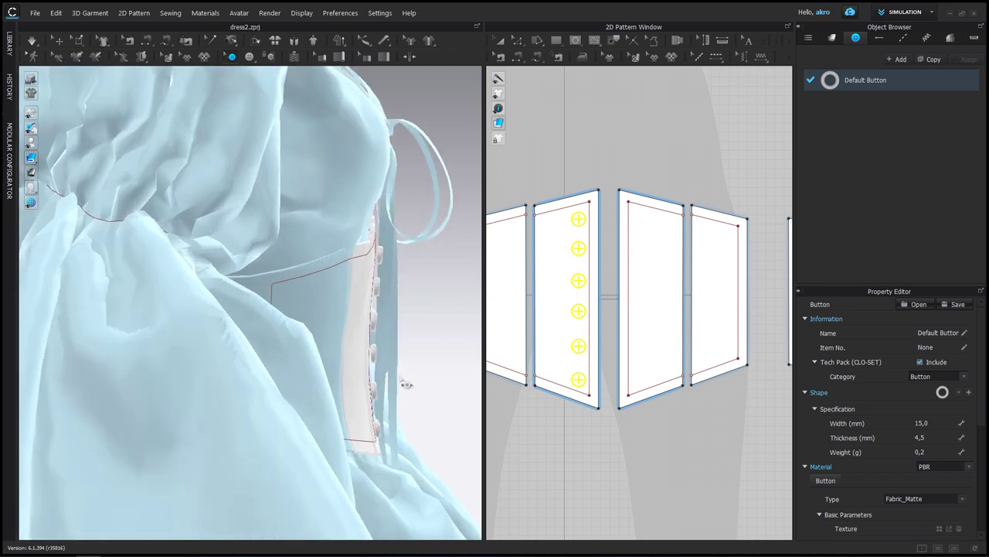
click(387, 430)
right_drag(313, 153, 396, 271)
click(337, 247)
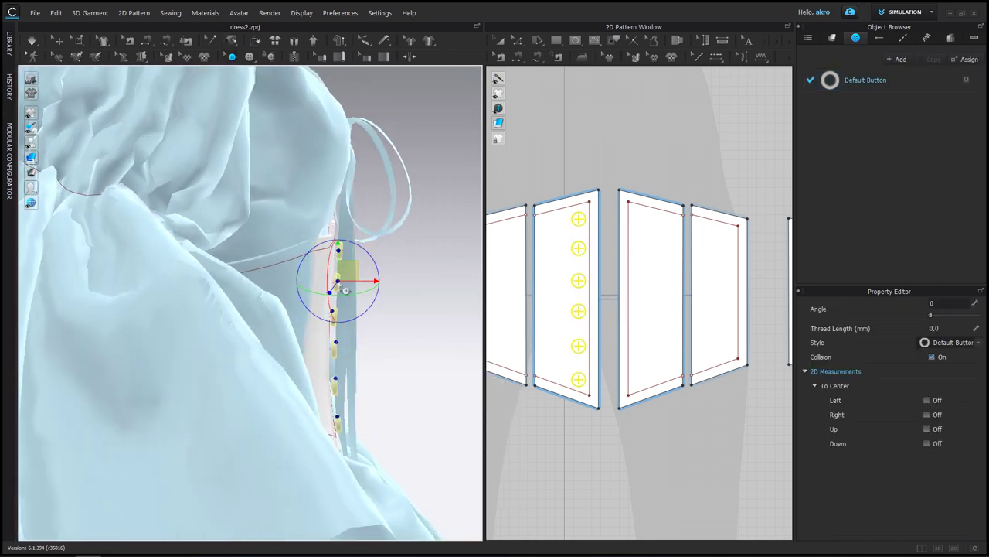
key(2)
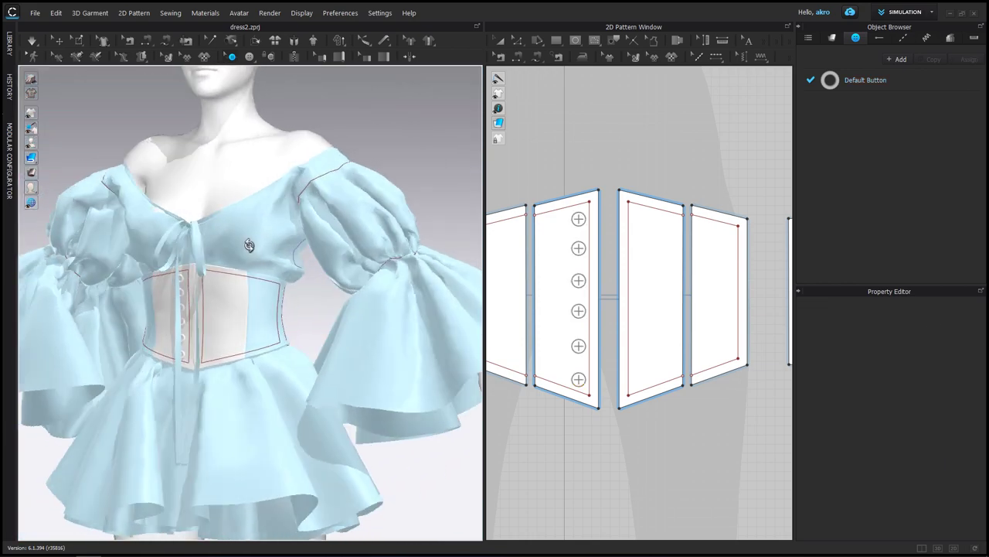
right_drag(249, 245, 325, 263)
Step: Select the two corset pattern pieces and check their right-click options
key(a)
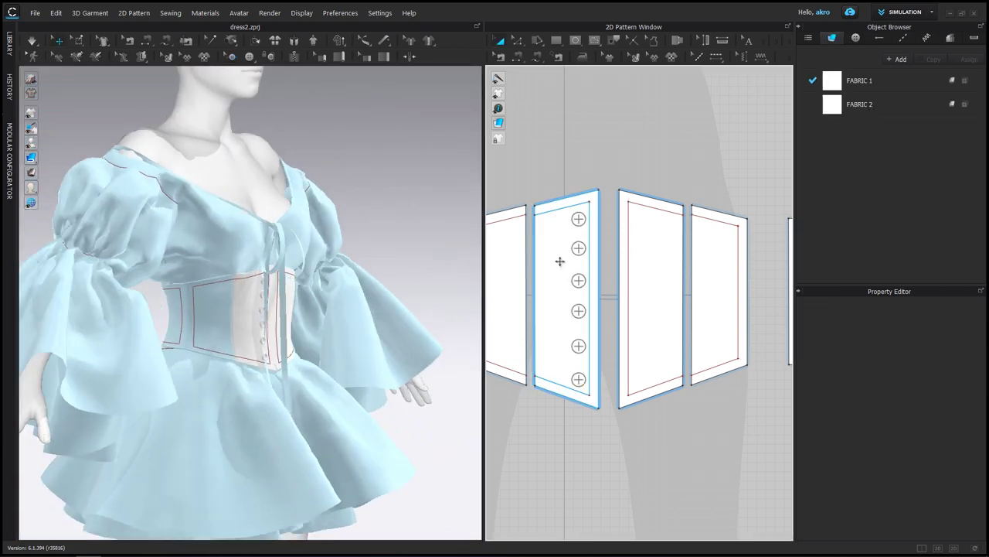
right_click(562, 248)
click(563, 249)
right_click(548, 255)
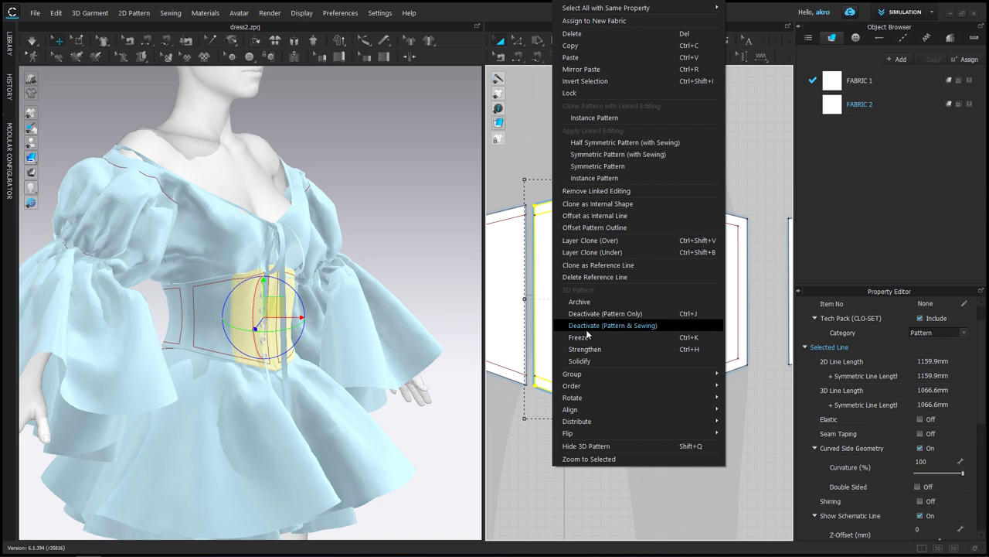
click(576, 302)
Step: Line up the second button column with the first on the opposite front edge
click(231, 56)
drag(581, 387, 588, 306)
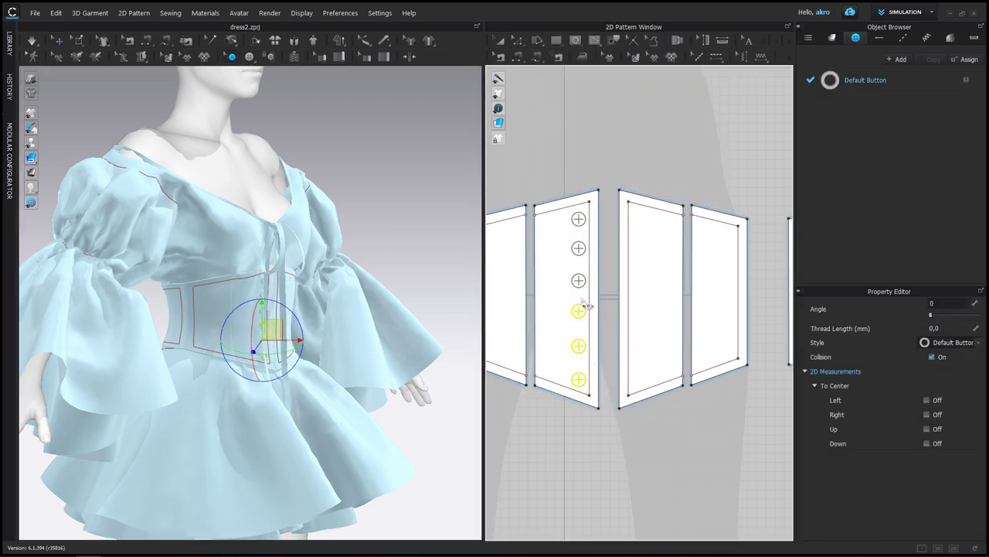
drag(645, 247, 642, 234)
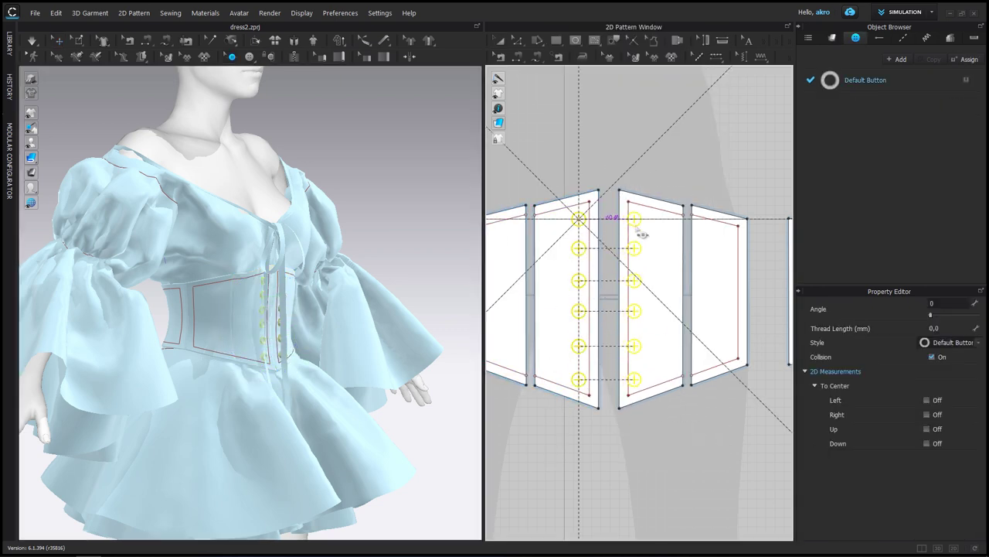
right_drag(327, 221, 192, 229)
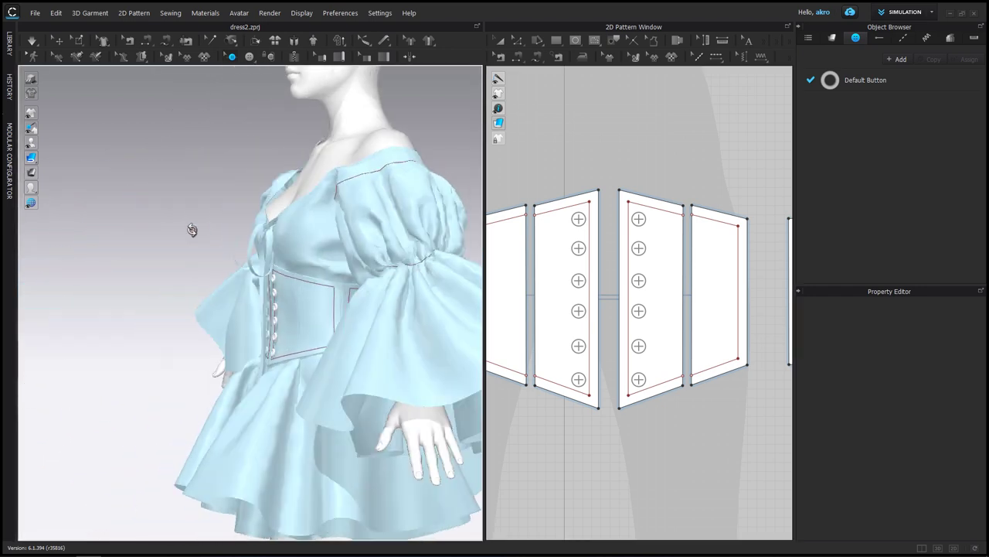
click(640, 278)
scroll(309, 309, up, 5)
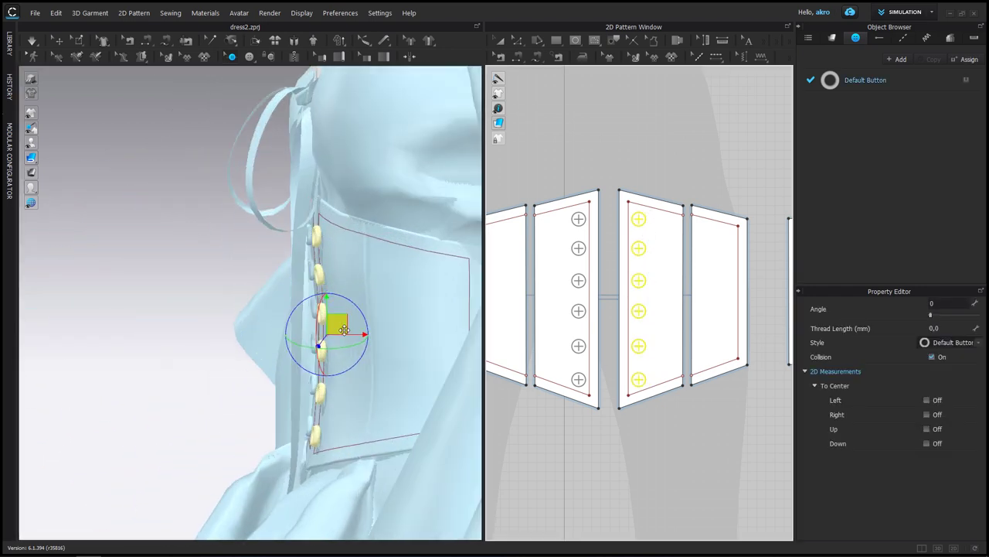
click(132, 238)
Step: Check the lower buttons from the front, then zoom onto the corset and list the internal drawing tools
right_drag(133, 238, 267, 239)
key(2)
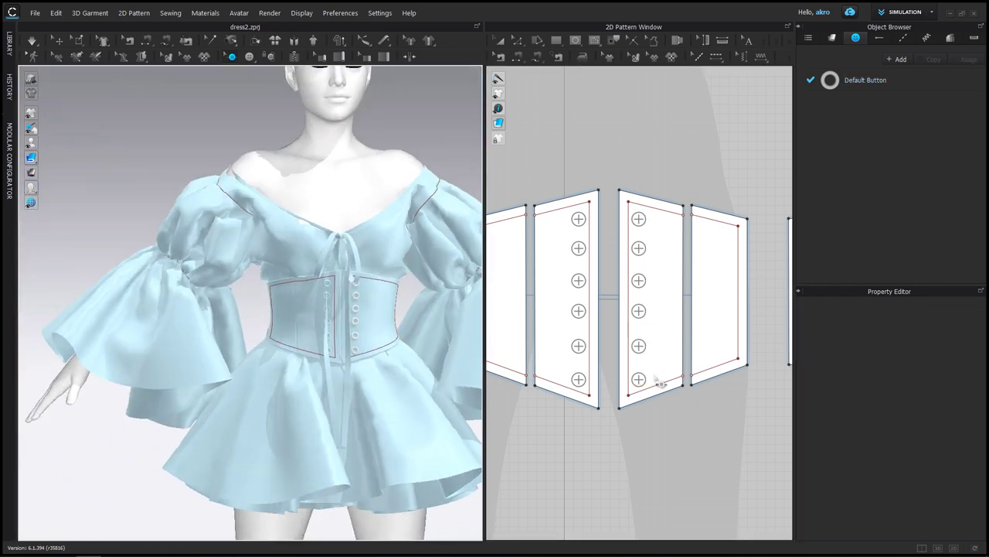
drag(624, 390, 653, 319)
right_click(646, 227)
click(668, 341)
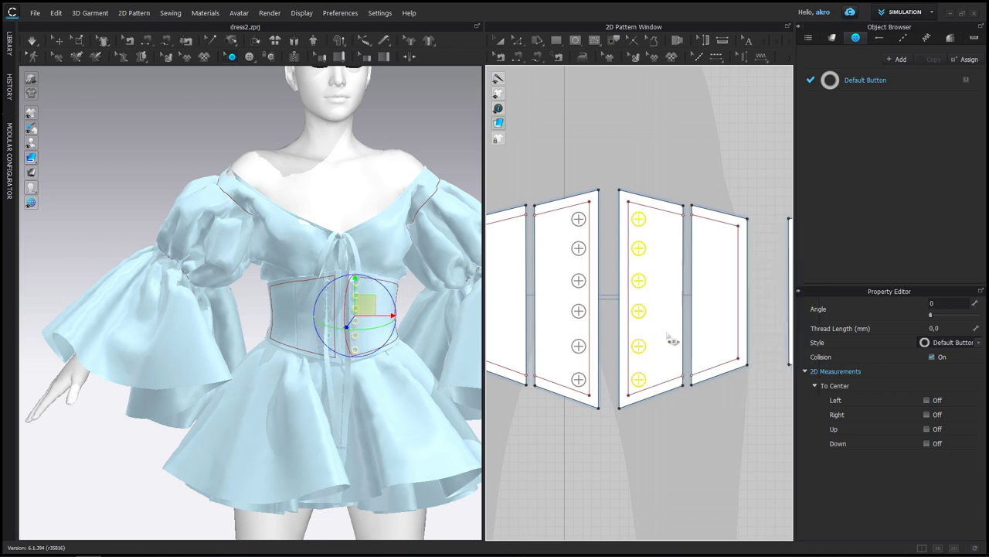
mouse_move(132, 329)
right_down()
mouse_move(431, 153)
mouse_move(442, 164)
mouse_move(386, 159)
mouse_move(420, 172)
mouse_move(405, 117)
mouse_move(448, 146)
right_up()
scroll(363, 279, up, 3)
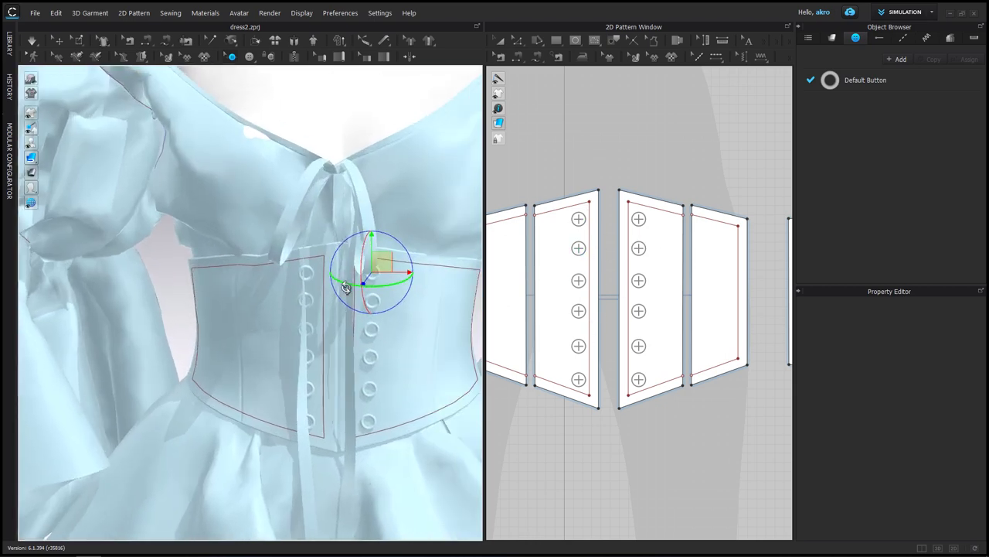
scroll(366, 291, up, 3)
scroll(313, 236, up, 2)
click(576, 42)
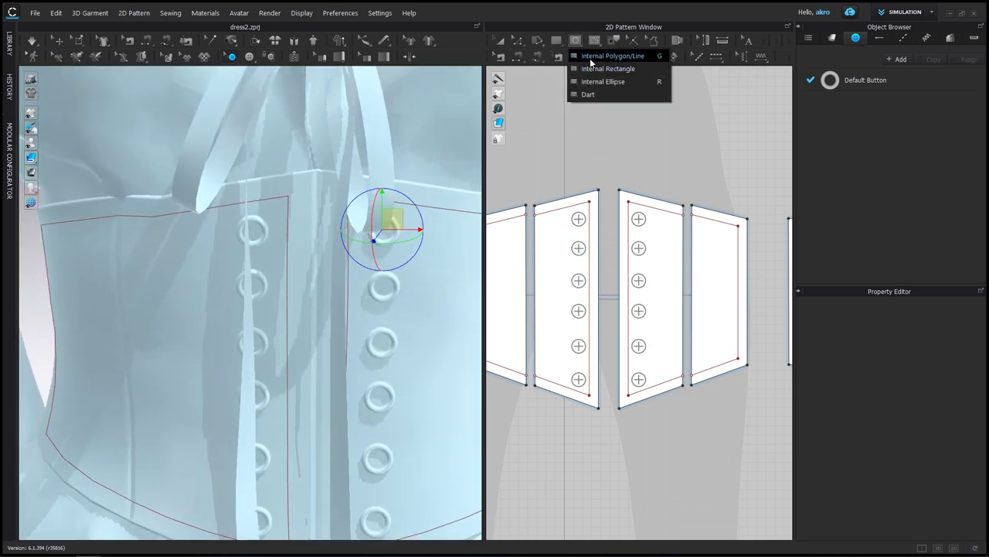
Step: With Internal Polygon/Line, draw a diagonal line across the top eyelet circle
click(541, 63)
scroll(592, 209, up, 5)
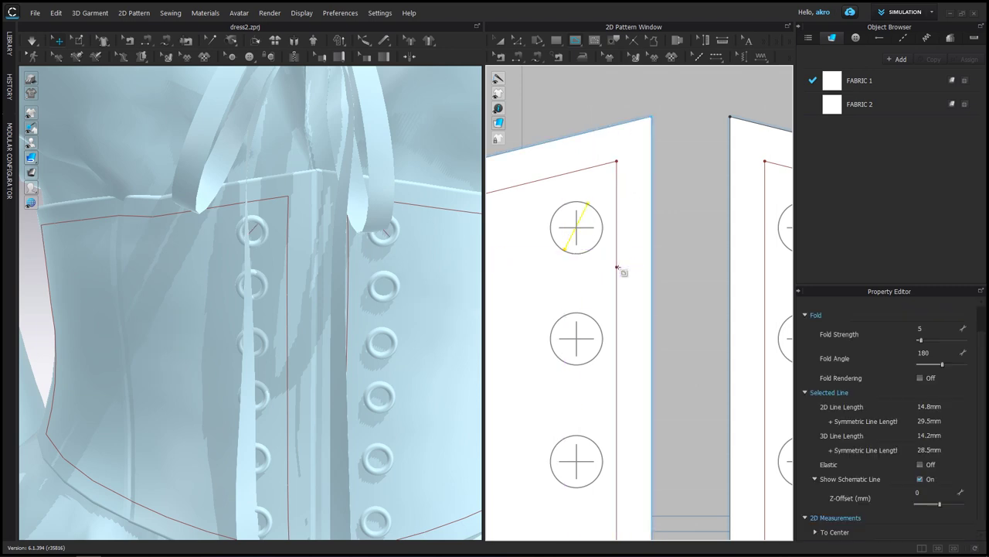
double_click(579, 221)
scroll(401, 259, down, 3)
scroll(595, 371, up, 2)
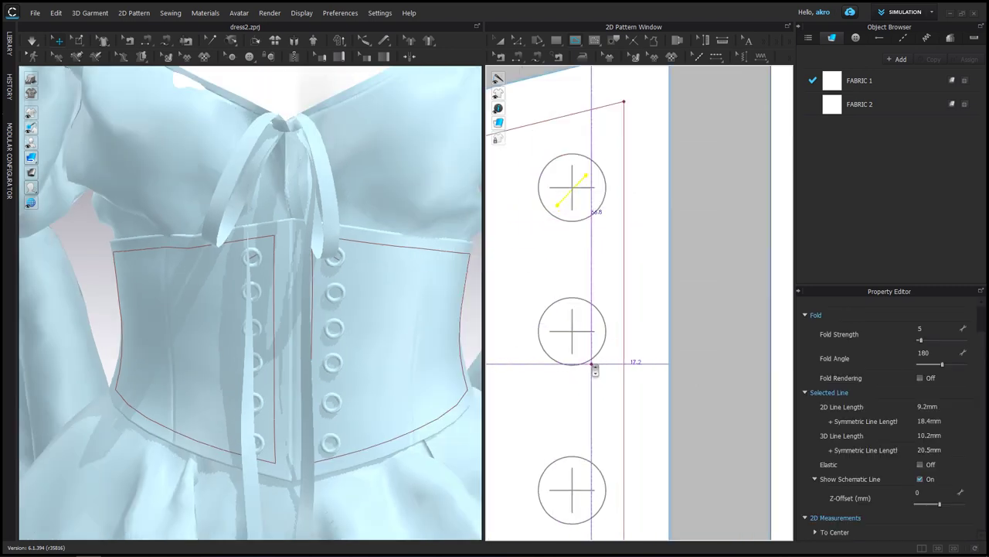
scroll(595, 371, up, 2)
Step: Draw diagonal lines across the middle and lower eyelet circles
click(546, 302)
scroll(585, 340, down, 3)
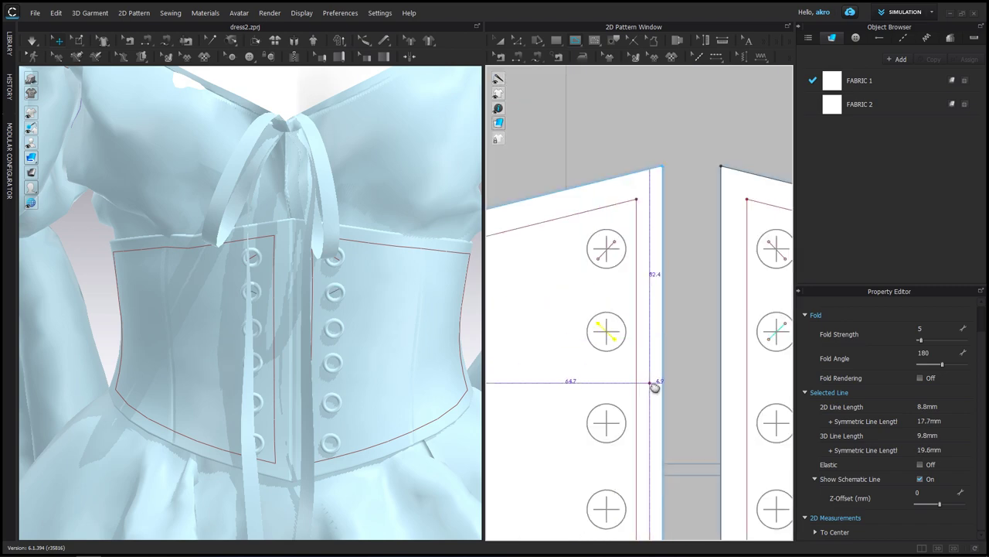
scroll(627, 309, up, 3)
scroll(602, 356, down, 1)
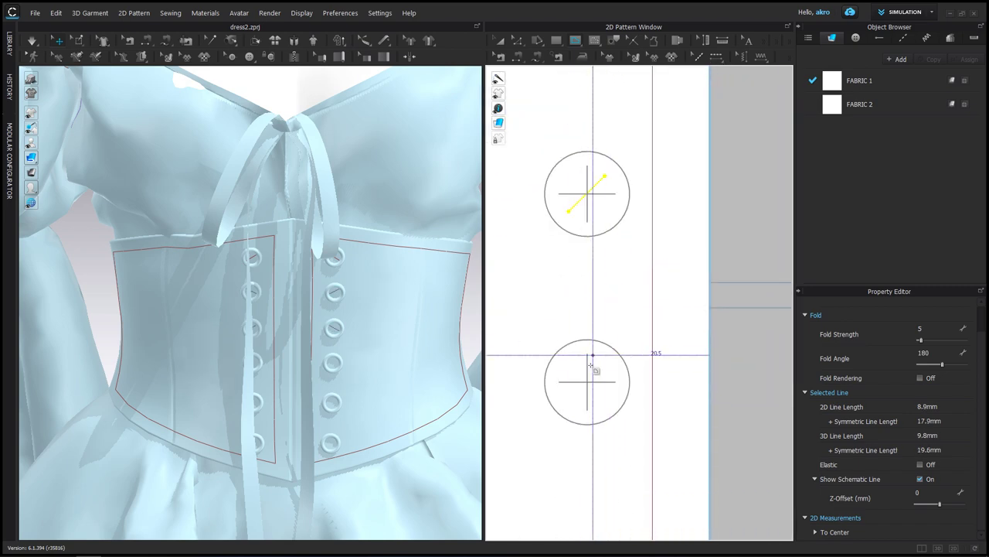
double_click(576, 368)
middle_drag(627, 385, 634, 178)
click(611, 339)
middle_drag(582, 379, 616, 422)
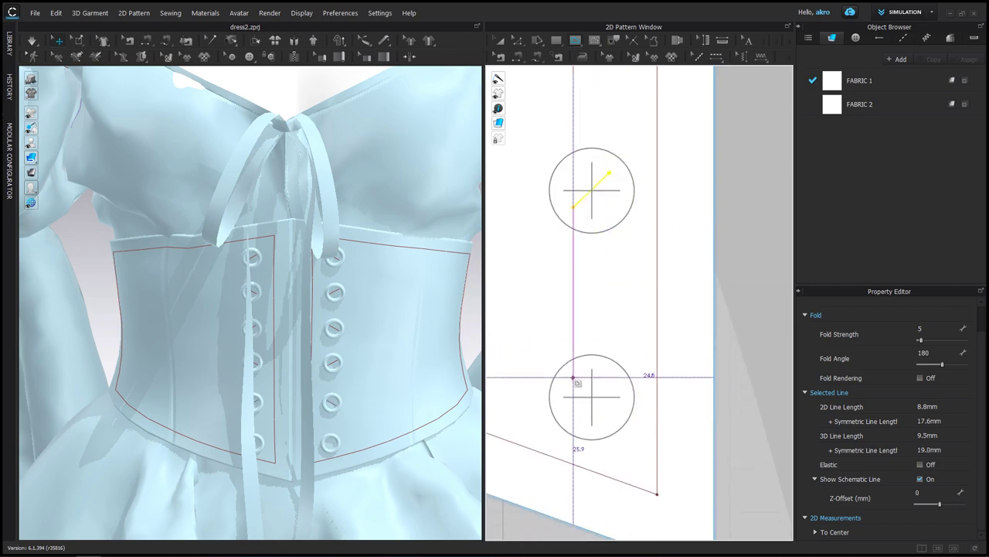
double_click(616, 422)
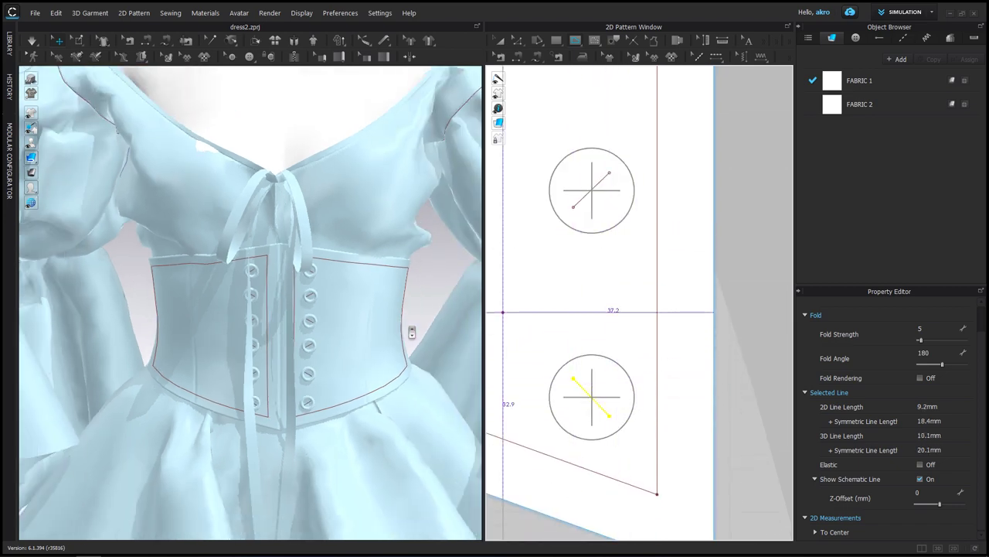
scroll(656, 236, down, 2)
scroll(656, 236, down, 2)
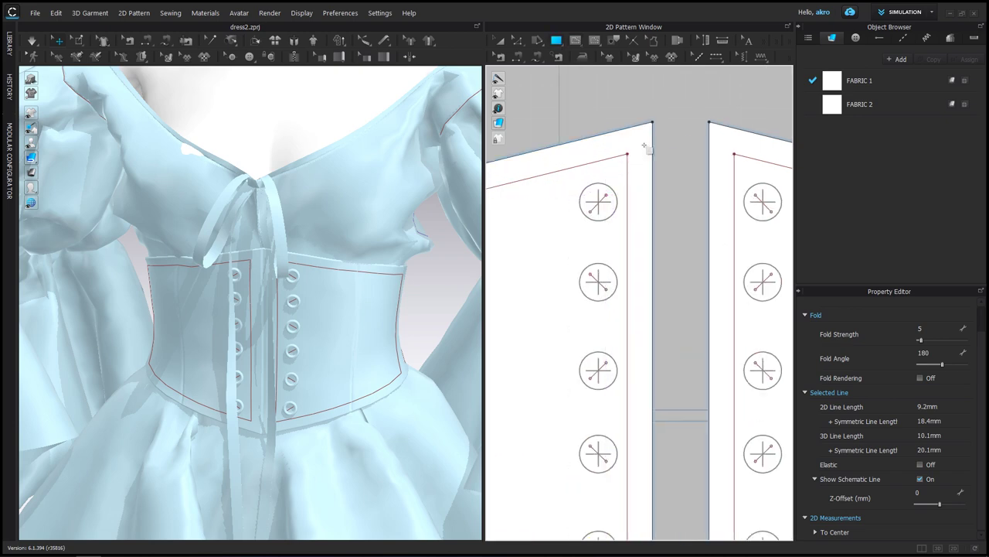
scroll(603, 175, down, 2)
scroll(639, 384, up, 3)
Step: Create a narrow rectangle strip 9,2 mm wide and stretch it longer
key(s)
click(626, 116)
text(9)
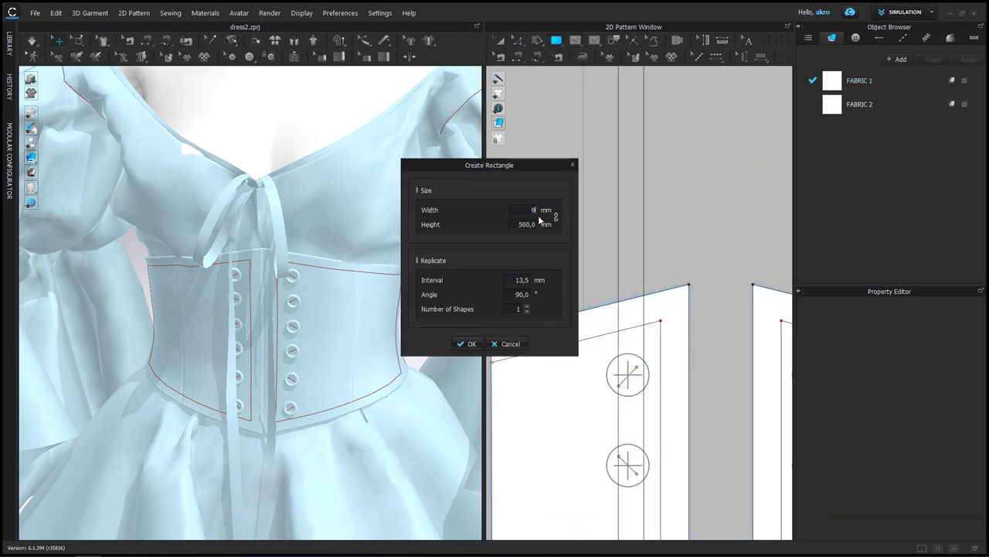
text(,2)
key(Return)
drag(629, 158, 629, 248)
scroll(628, 201, down, 2)
click(525, 58)
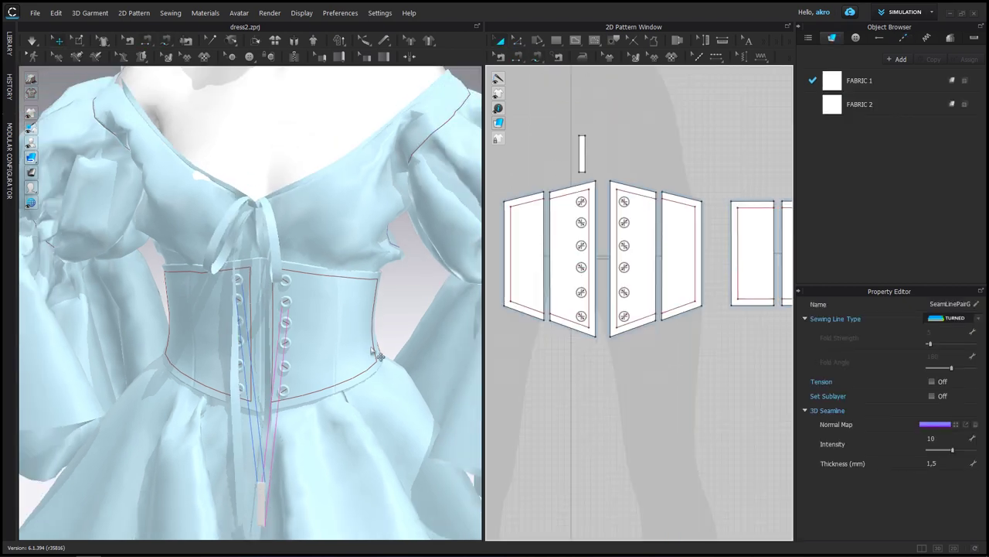
Step: Orbit around the dress, selecting corset pieces to locate the new strip
click(246, 307)
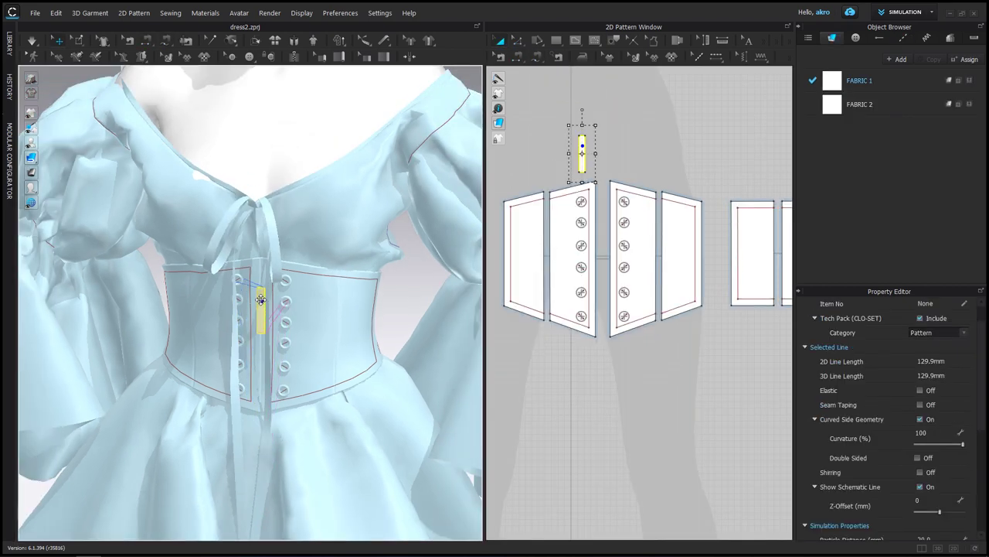
mouse_move(370, 319)
right_down()
mouse_move(305, 309)
mouse_move(331, 299)
mouse_move(342, 304)
mouse_move(302, 310)
right_up()
click(313, 306)
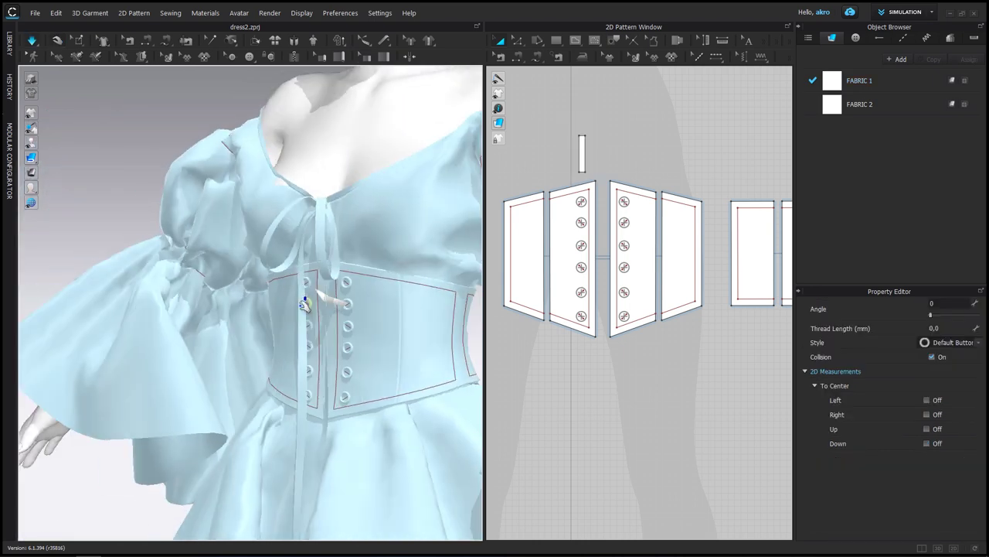
click(313, 332)
right_click(321, 396)
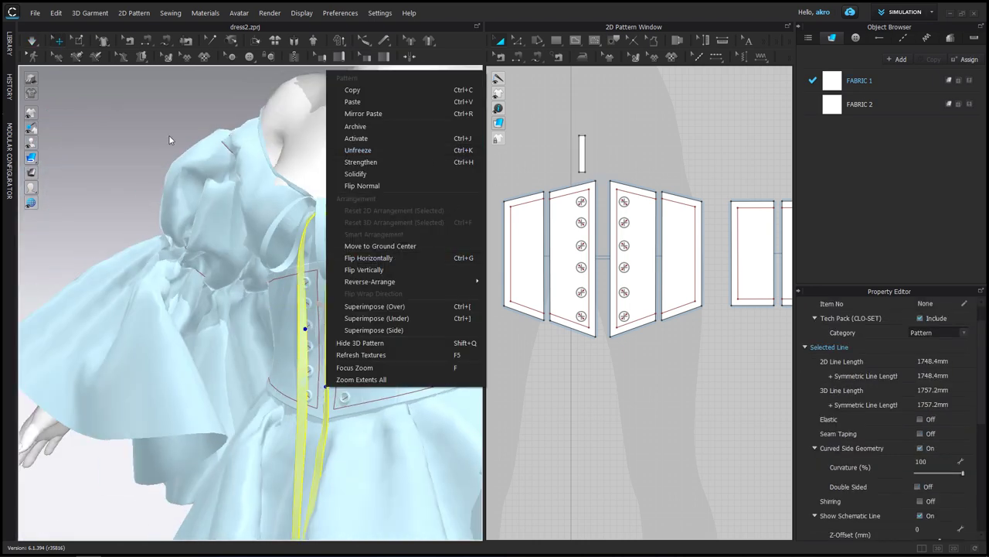
click(315, 350)
click(309, 408)
right_drag(311, 408, 332, 401)
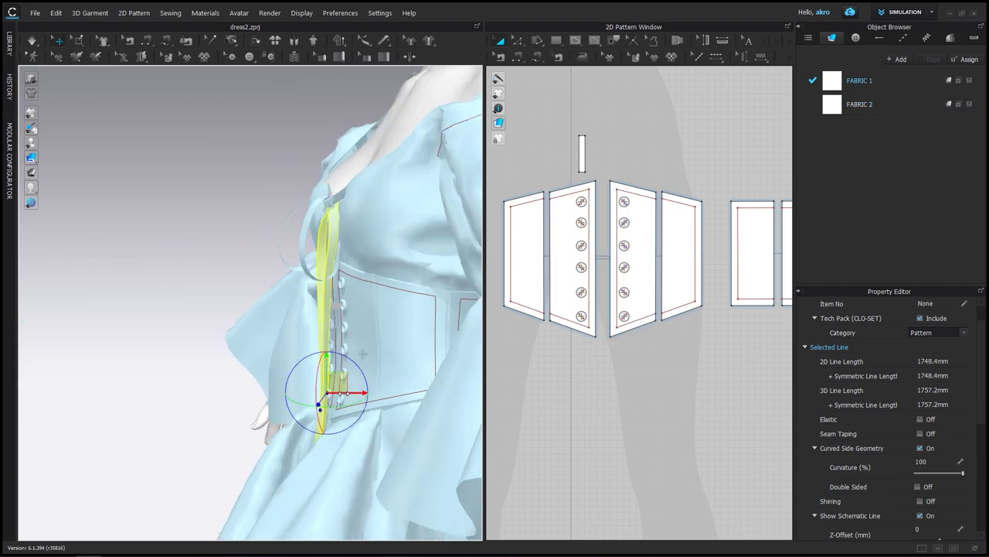
click(262, 363)
right_drag(262, 363, 146, 294)
key(q)
Step: Select the small strip and set its particle distance to 10
click(164, 297)
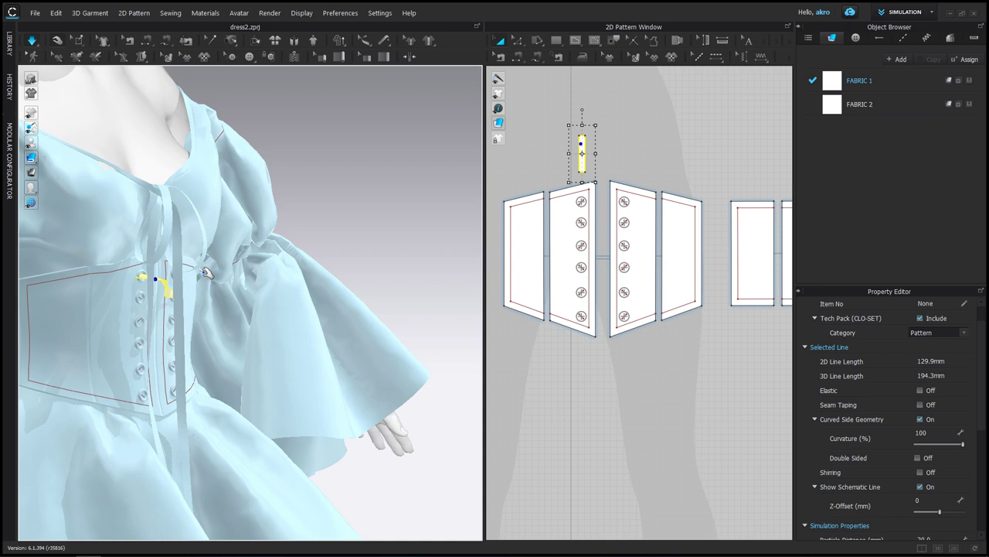
click(143, 291)
click(182, 296)
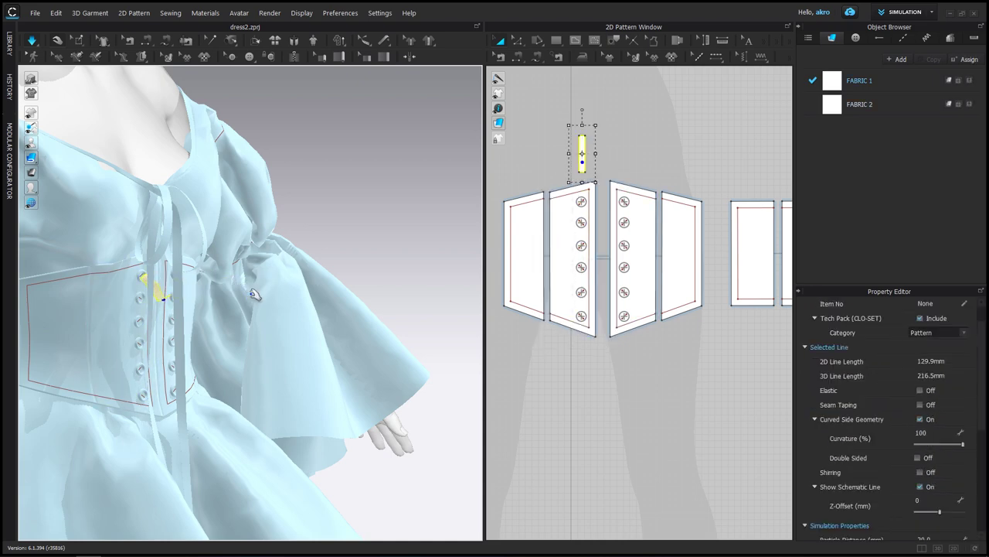
right_drag(255, 293, 155, 298)
click(176, 295)
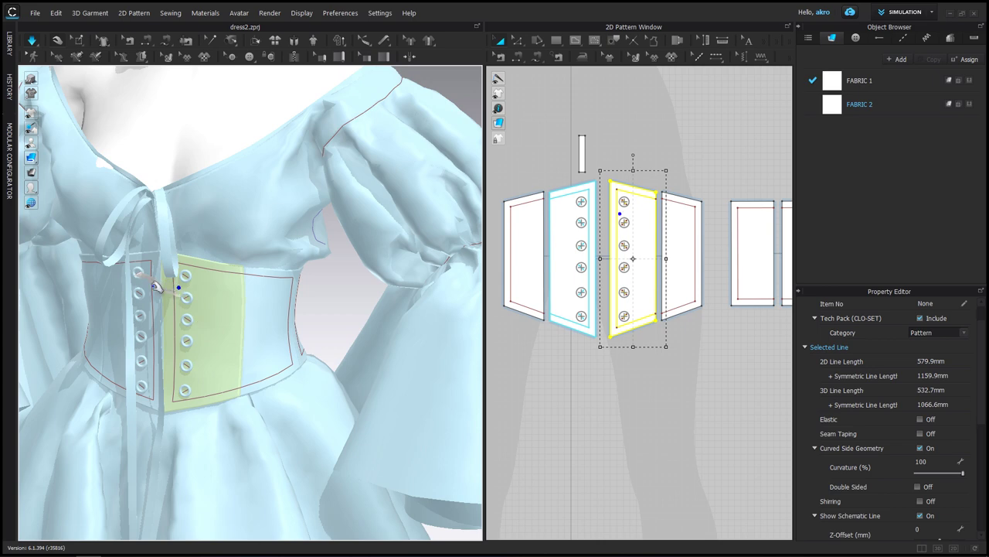
click(155, 285)
scroll(939, 440, down, 3)
key(Return)
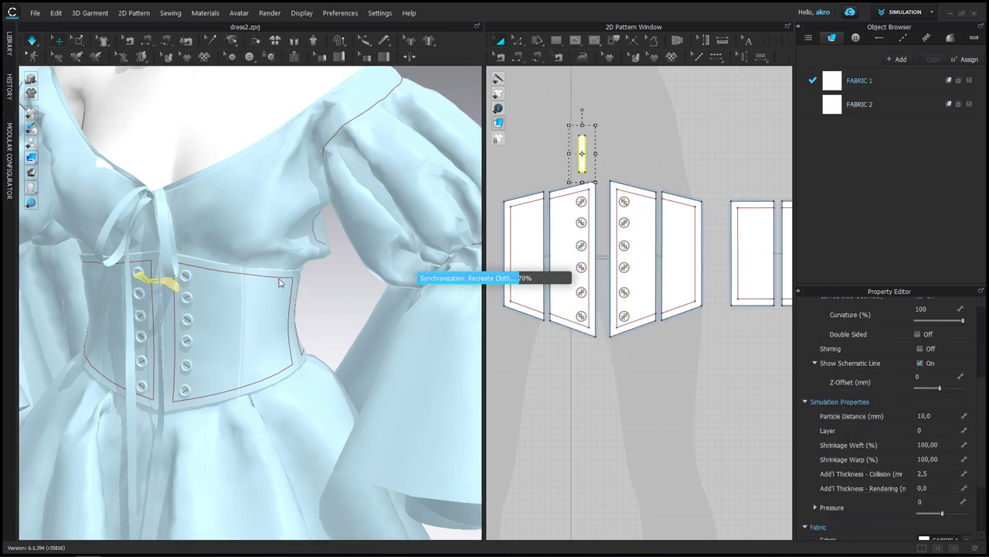
Step: Drag the strip over the top pair of eyelets and drape it across them
right_drag(222, 296, 116, 288)
mouse_move(116, 287)
mouse_down()
mouse_move(214, 343)
mouse_move(118, 292)
mouse_move(221, 387)
mouse_up()
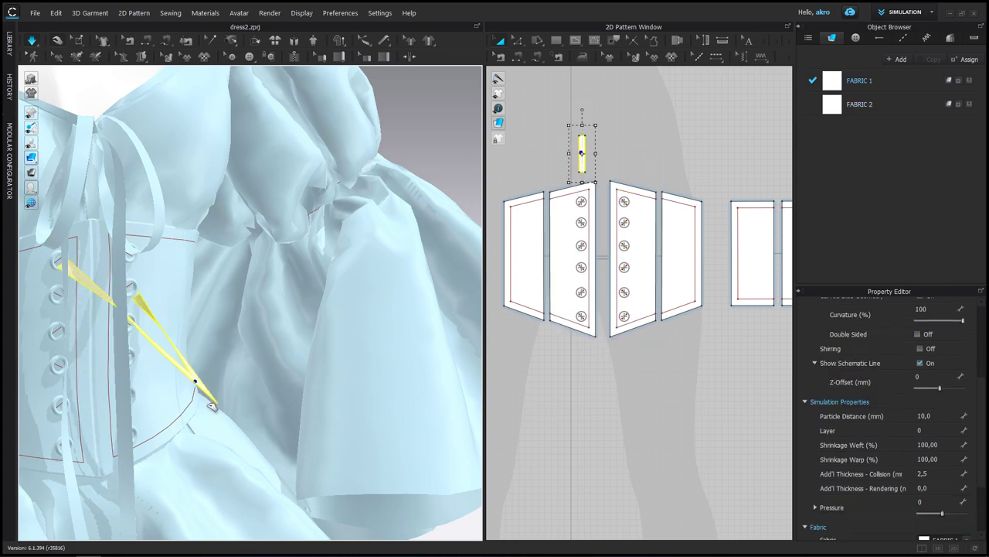
mouse_move(101, 294)
mouse_down()
mouse_move(249, 281)
mouse_move(94, 285)
mouse_up()
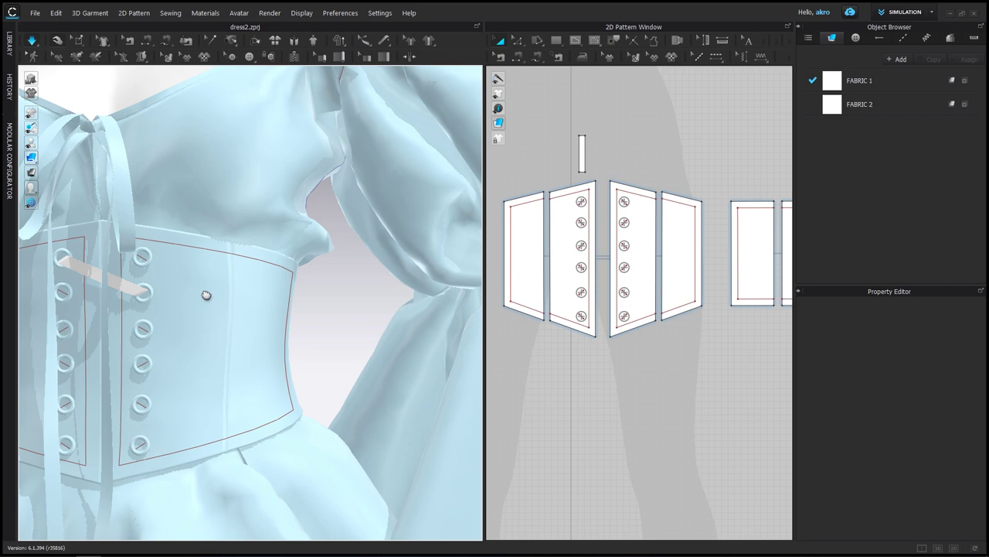
scroll(584, 149, up, 3)
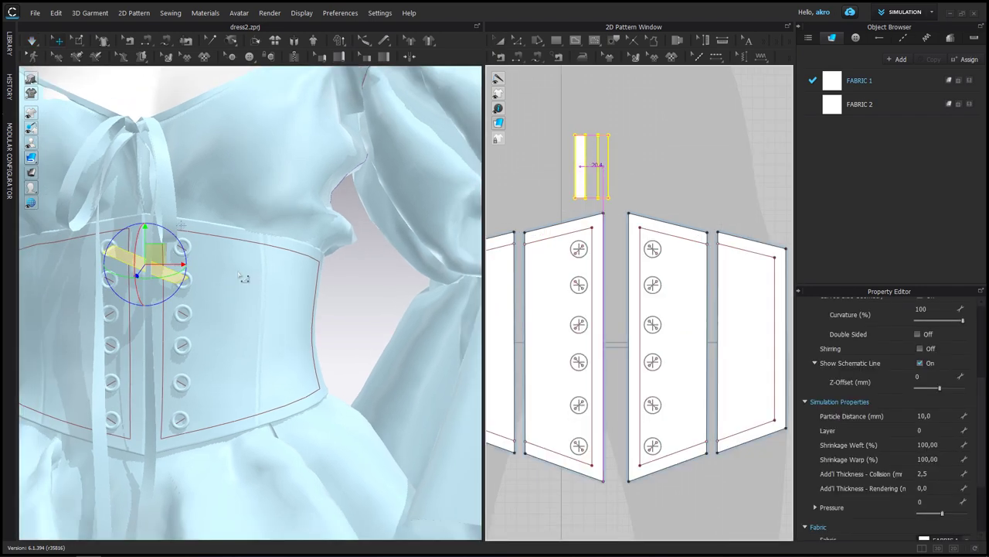
Step: Move the lacing strip down onto the eyelets
mouse_move(154, 252)
mouse_down()
mouse_move(159, 389)
mouse_move(161, 327)
mouse_move(152, 314)
mouse_up()
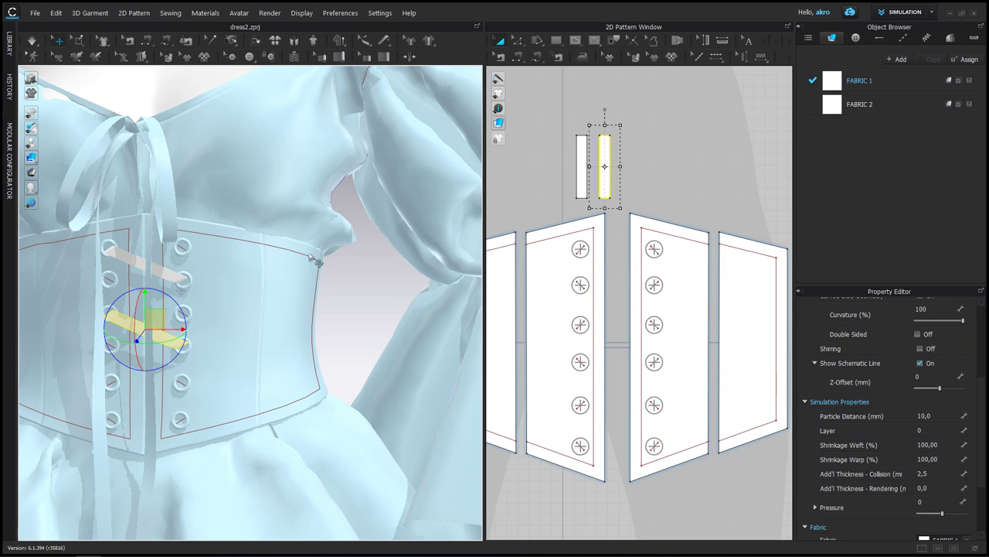
scroll(605, 343, up, 2)
click(518, 56)
scroll(604, 79, down, 2)
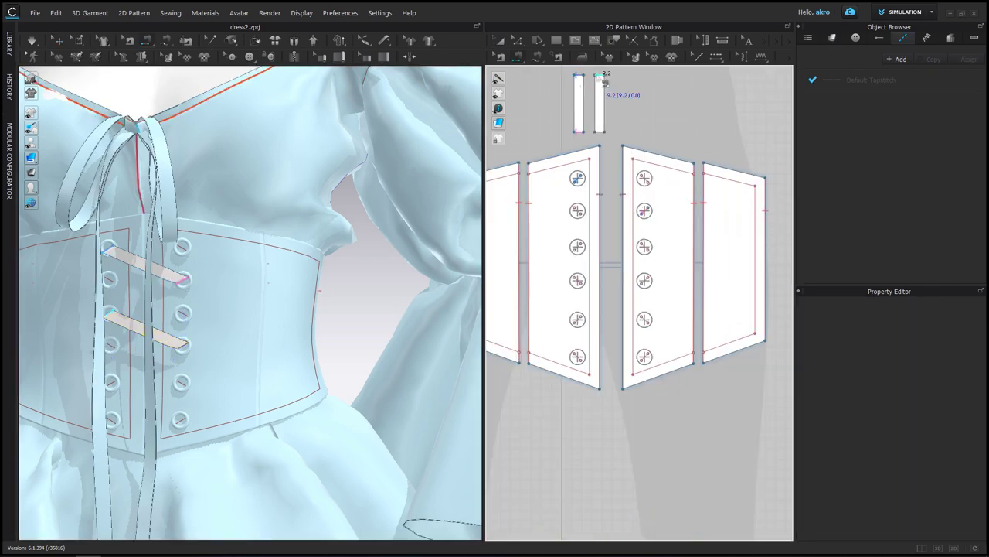
key(a)
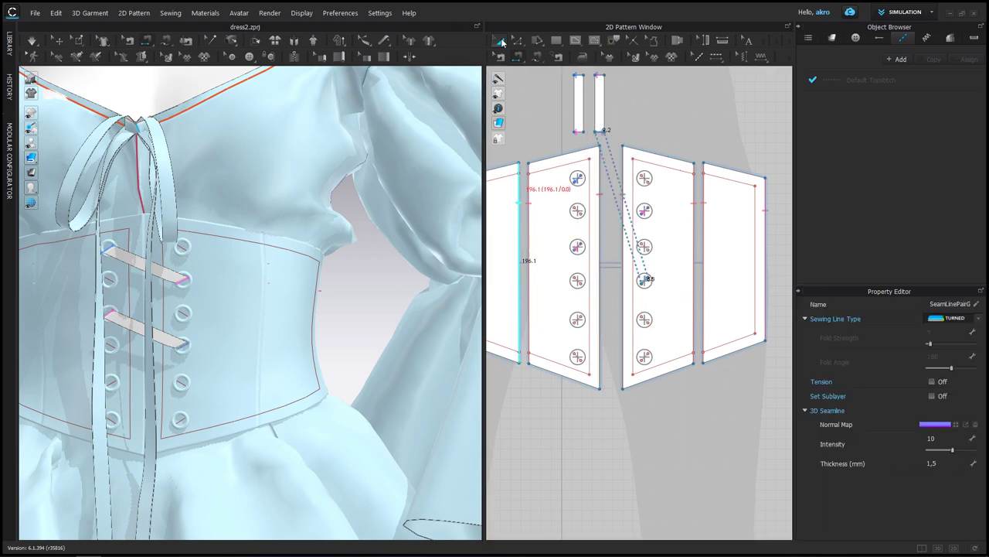
Step: Copy the strip to the next eyelets and sew its top edge to an eyelet line
click(162, 340)
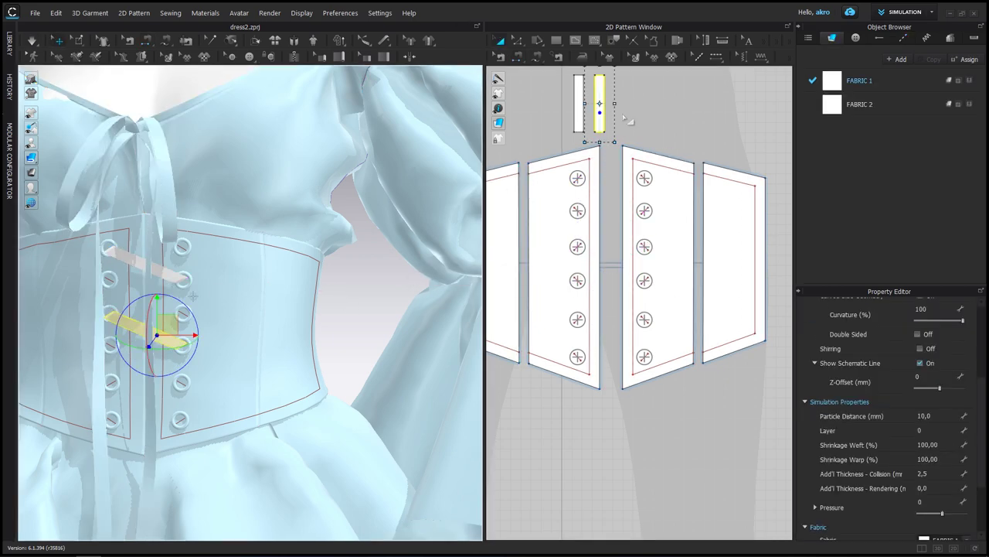
key(ctrl+c)
key(ctrl+v)
click(623, 102)
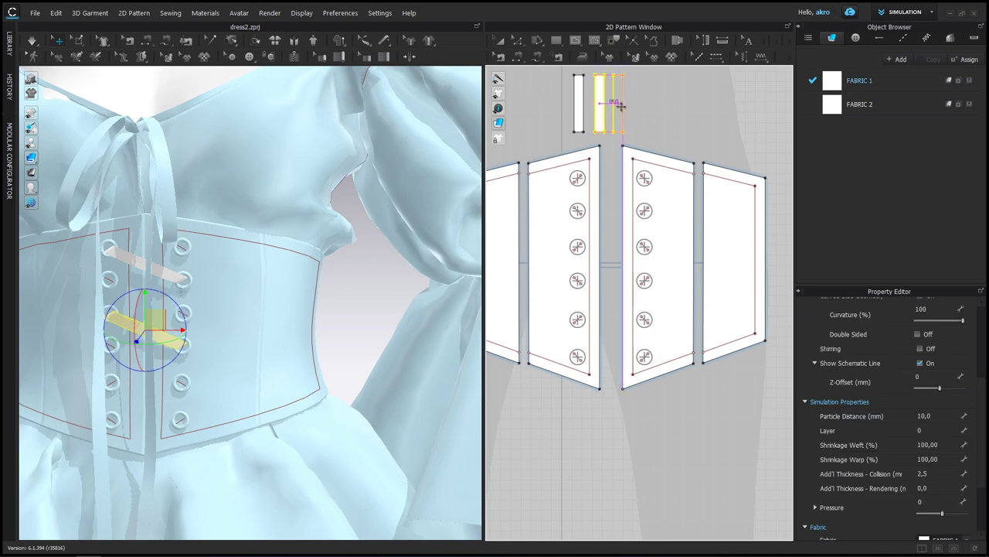
drag(135, 332, 152, 392)
scroll(596, 287, up, 3)
scroll(597, 287, down, 3)
key(n)
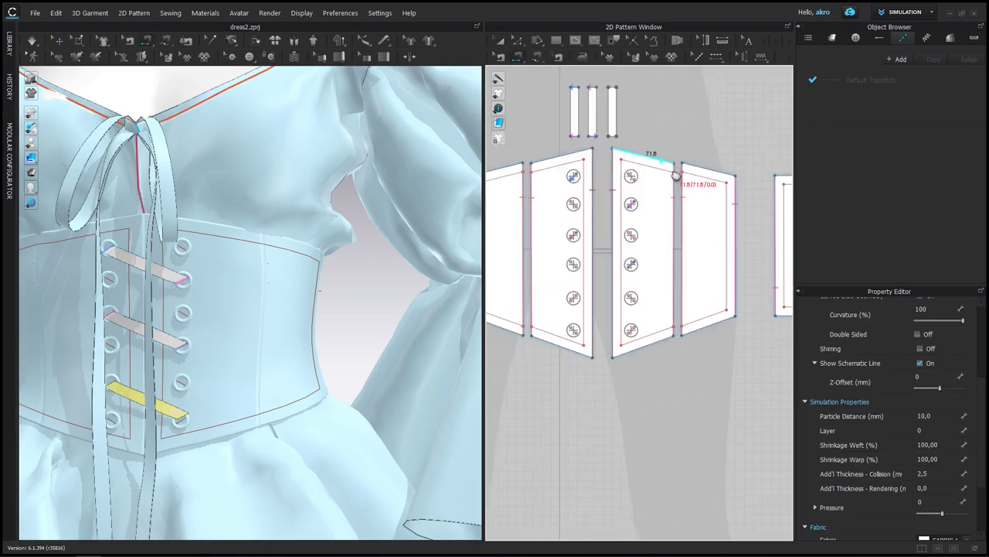
click(613, 108)
click(640, 304)
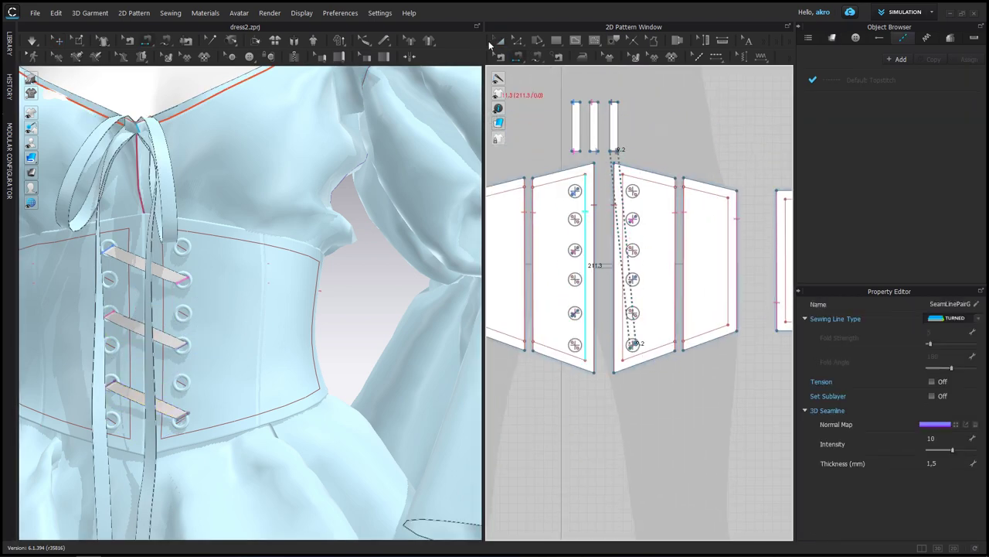
Step: Drag the small lacing strip upward in the 2D window, clear of the other three
mouse_move(305, 326)
right_down()
mouse_move(276, 347)
mouse_move(240, 324)
right_up()
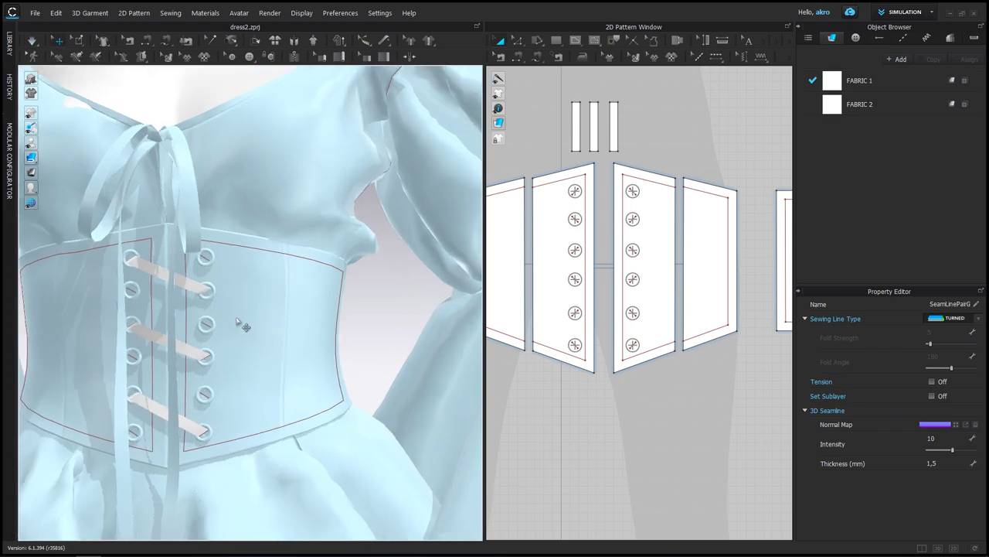
click(572, 114)
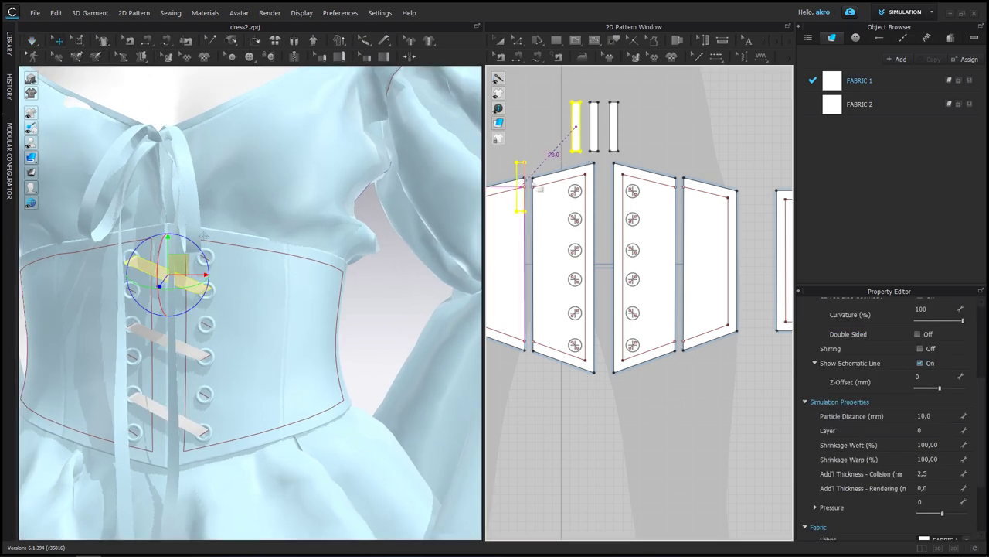
right_drag(592, 116, 592, 228)
drag(572, 237, 573, 171)
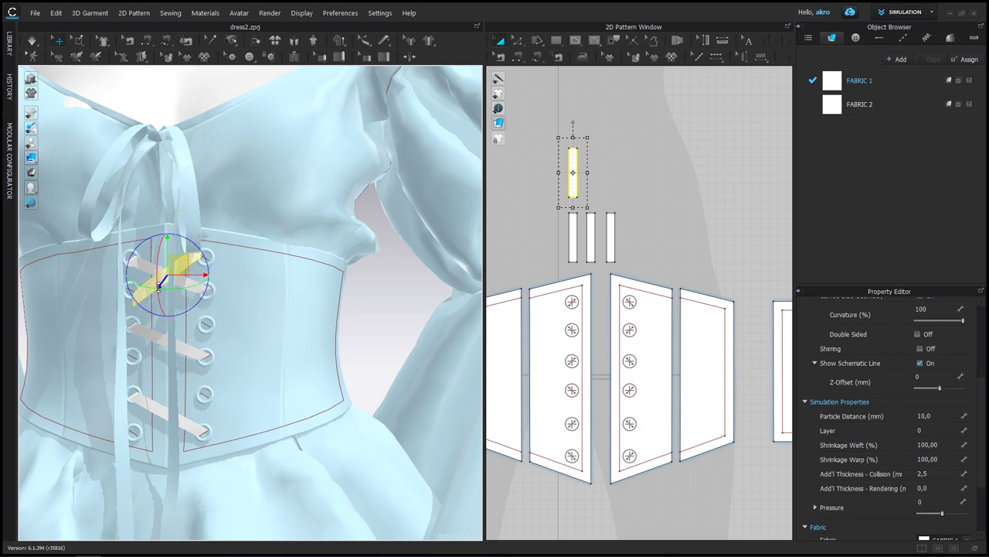
Step: Sew the lacing strip's end to the corset panel
click(642, 214)
right_click(591, 236)
key(Escape)
click(576, 170)
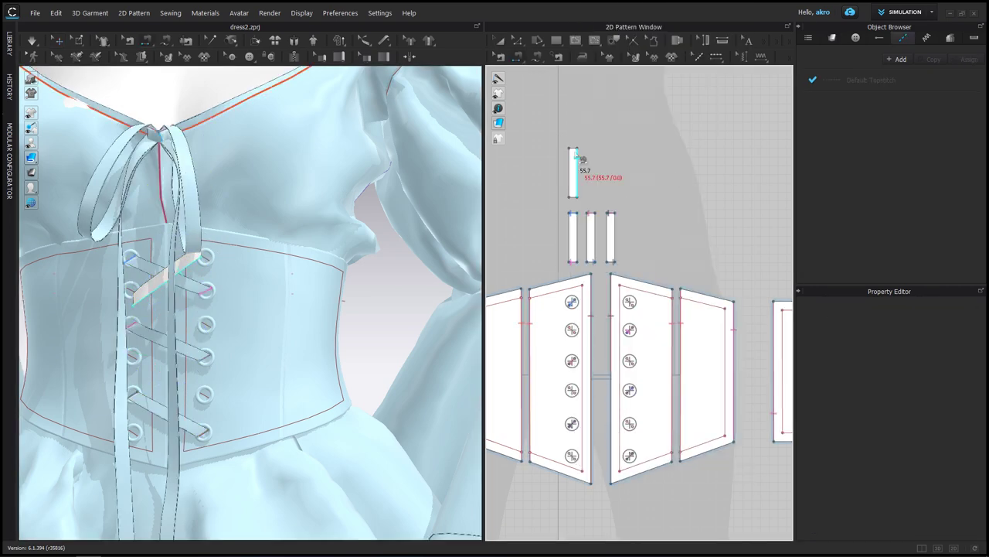
click(629, 281)
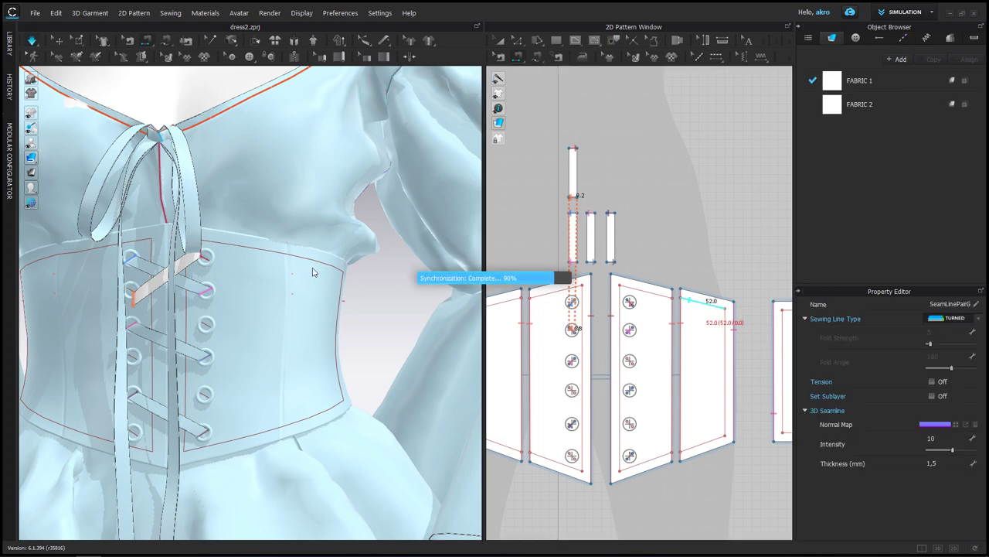
Step: Duplicate a lacing strip, place it beside the top strip, and seam its end
key(ctrl+v)
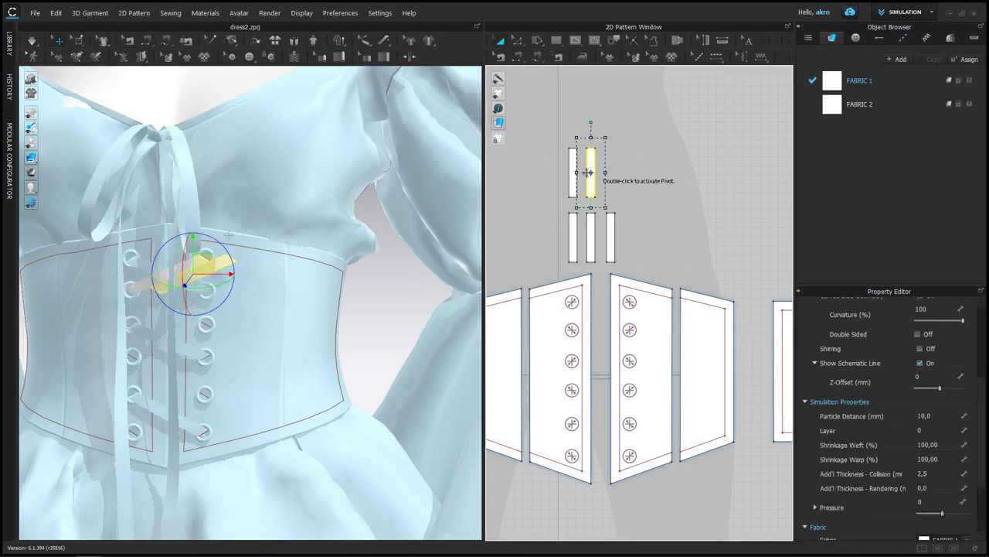
drag(188, 276, 183, 325)
click(517, 57)
click(590, 194)
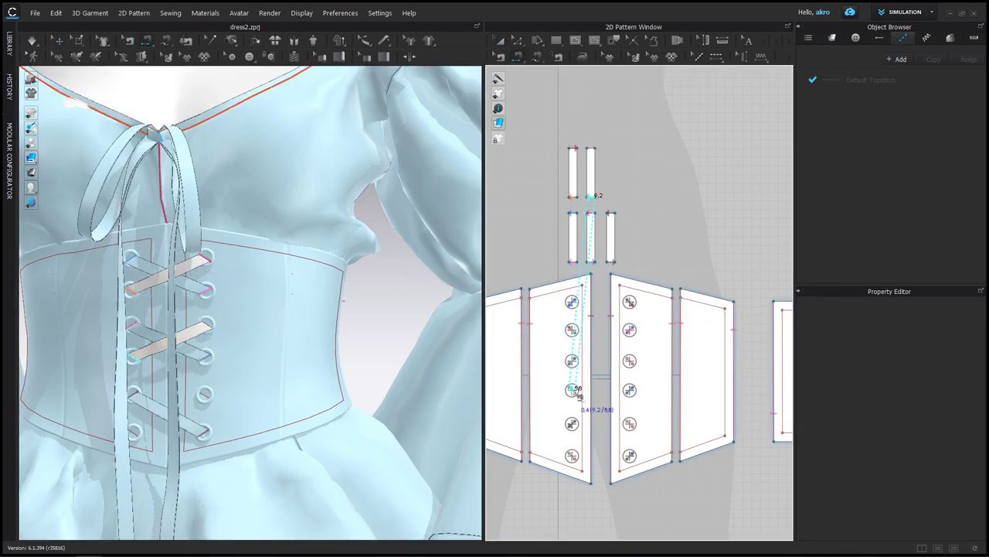
key(a)
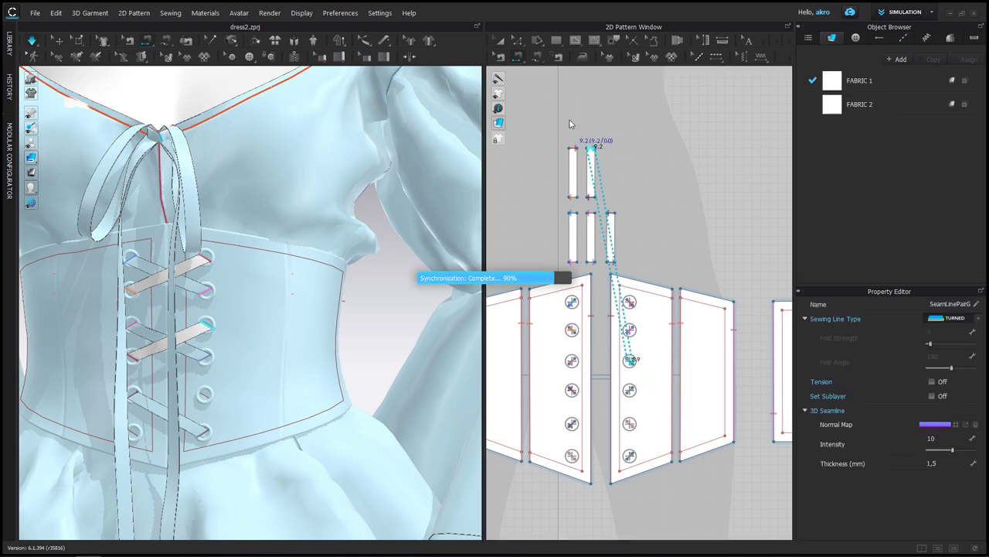
Step: Move the top-right lacing strip down and left, sewing its top end to a corset eyelet
click(592, 172)
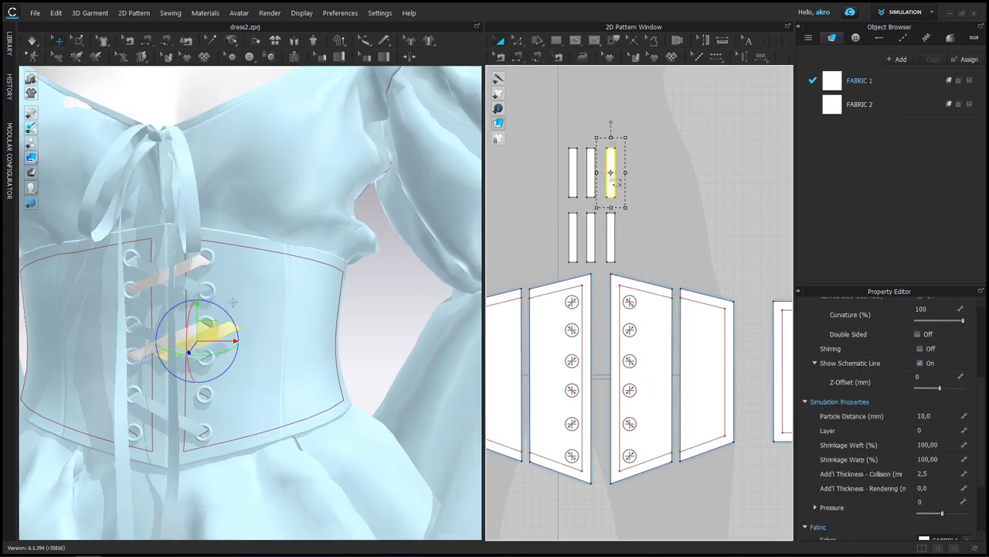
drag(208, 331, 183, 405)
click(515, 58)
click(611, 146)
click(630, 423)
key(Escape)
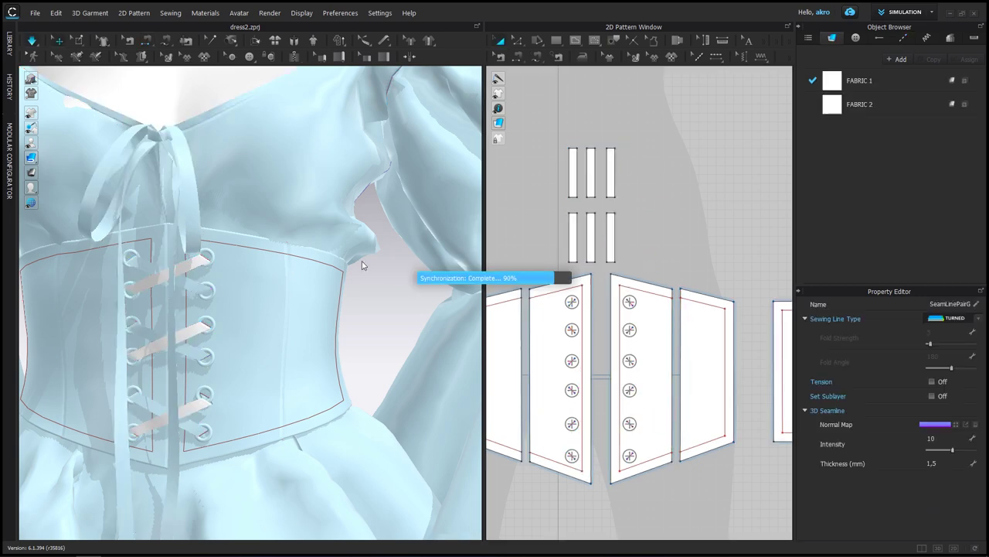
Step: Orbit from the dress's side to its front to check the crossed laces
click(145, 413)
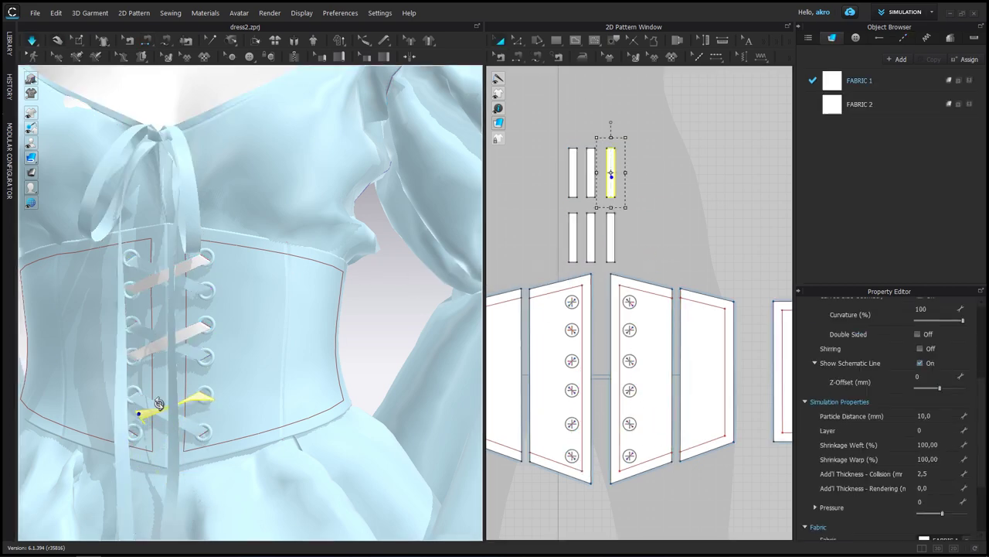
right_drag(159, 404, 196, 416)
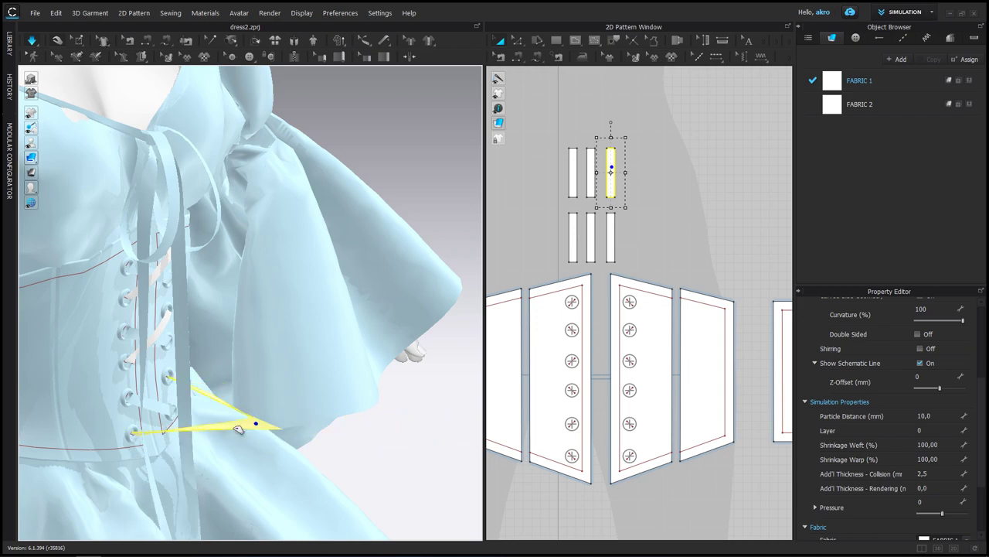
right_drag(258, 432, 155, 397)
click(382, 283)
scroll(382, 282, down, 3)
mouse_move(382, 283)
right_down()
mouse_move(217, 288)
mouse_move(251, 351)
mouse_move(225, 333)
right_up()
scroll(252, 351, up, 5)
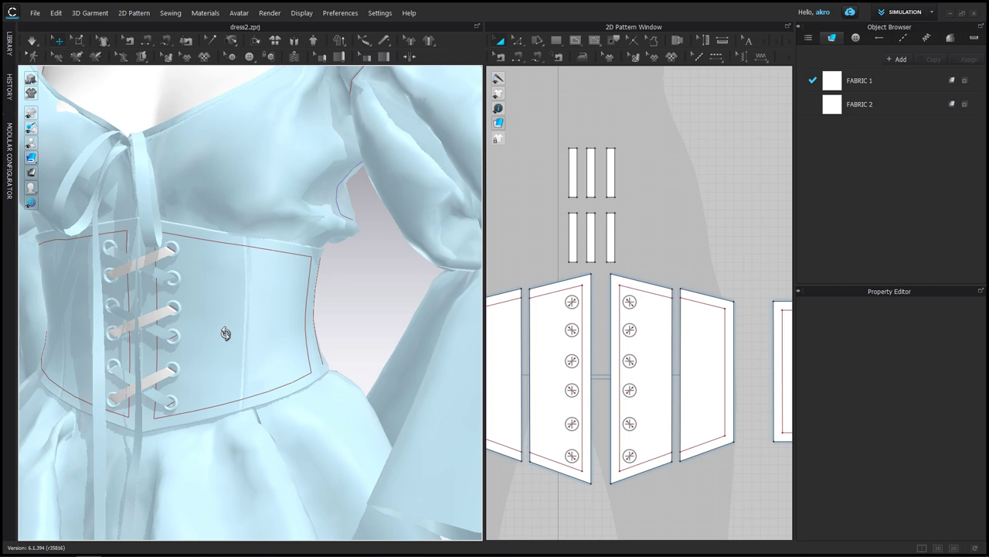
scroll(225, 333, down, 5)
right_drag(225, 333, 255, 332)
Step: Unfreeze the selected lacing pieces from the 2D window's right-click menu
click(591, 180)
right_click(591, 180)
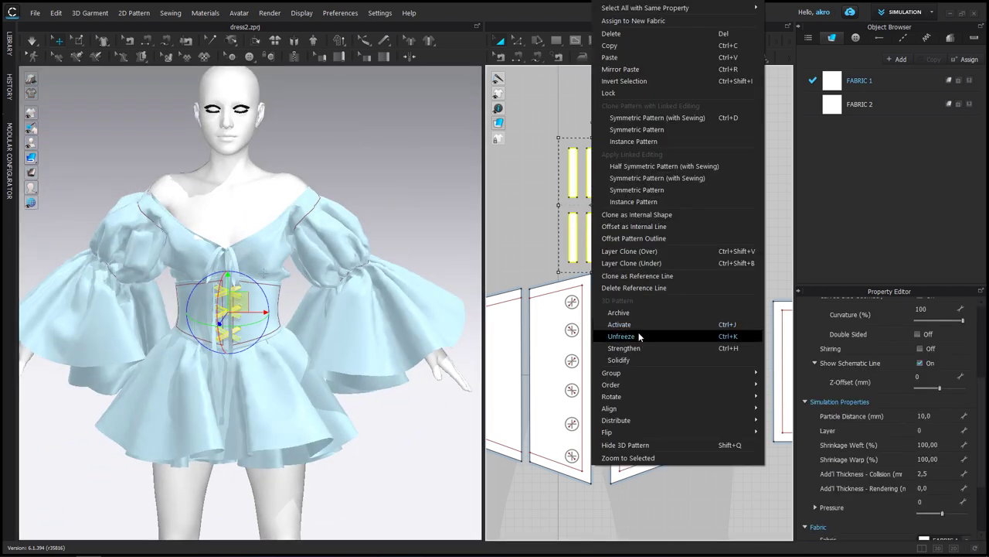
right_click(587, 220)
click(410, 205)
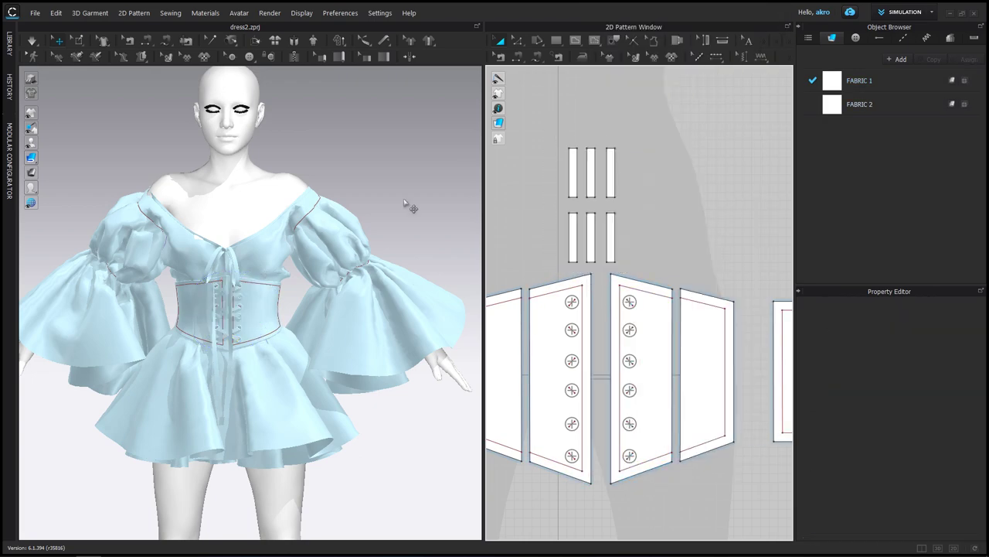
right_click(588, 232)
click(348, 232)
Step: Orbit and zoom in on the corset to inspect the draped lacing ribbons
mouse_move(347, 232)
right_down()
mouse_move(231, 309)
mouse_move(320, 270)
mouse_move(244, 270)
mouse_move(196, 303)
mouse_move(243, 209)
mouse_move(404, 207)
mouse_move(399, 214)
right_up()
scroll(203, 307, up, 5)
click(203, 307)
key(Escape)
scroll(243, 210, down, 5)
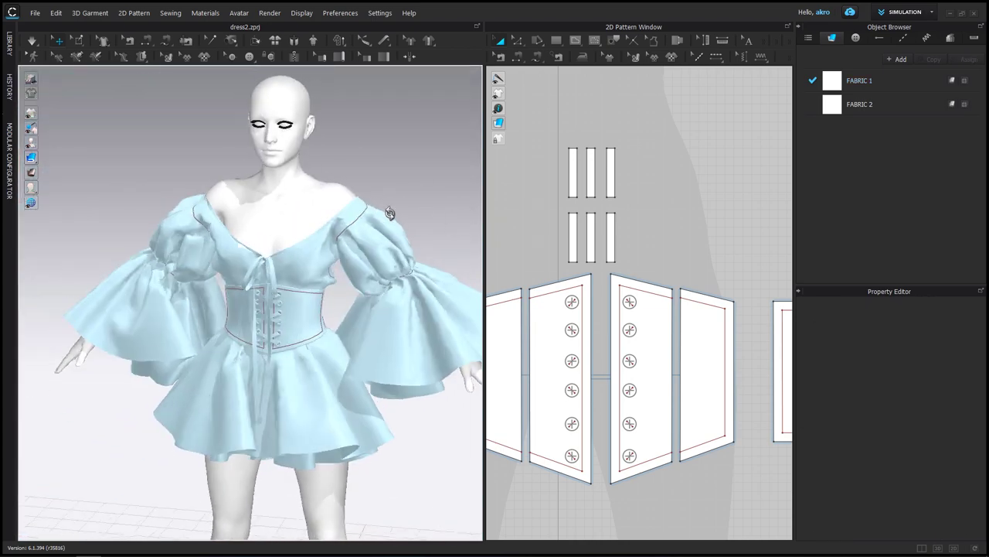
scroll(328, 293, up, 5)
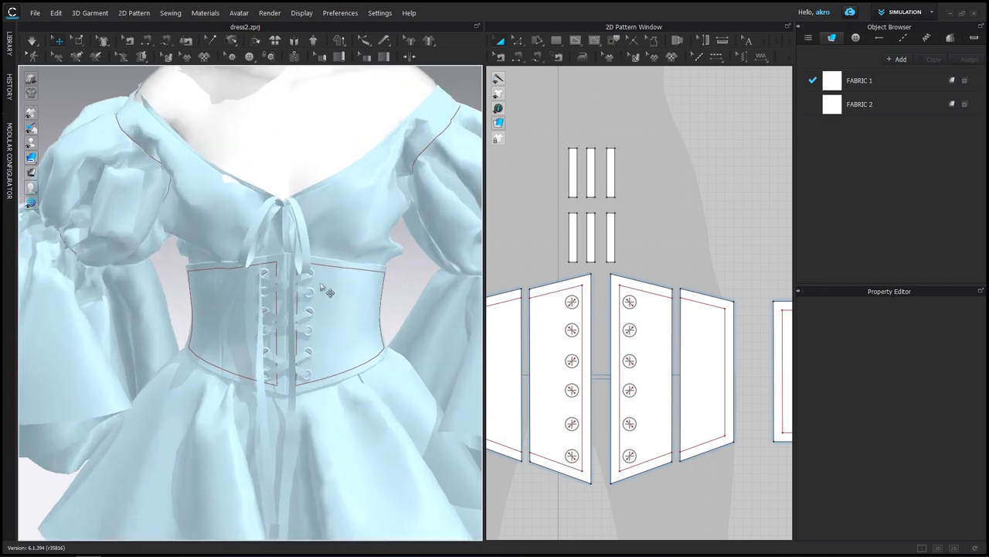
mouse_move(328, 292)
right_down()
mouse_move(323, 275)
mouse_move(350, 258)
mouse_move(341, 264)
mouse_move(336, 250)
mouse_move(296, 263)
mouse_move(348, 278)
right_up()
scroll(341, 264, down, 5)
scroll(348, 279, up, 2)
scroll(326, 247, up, 2)
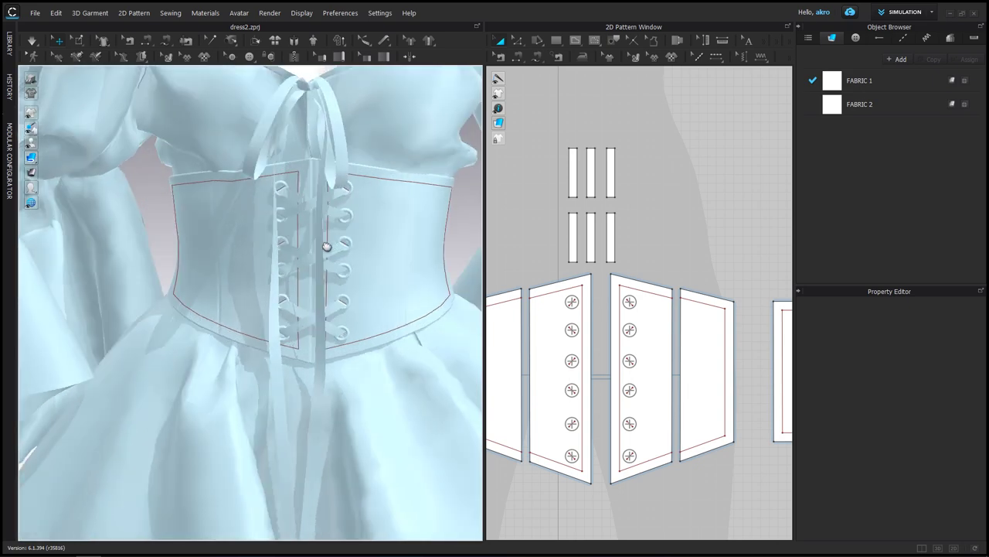
scroll(330, 267, up, 2)
right_drag(367, 257, 358, 255)
middle_drag(358, 254, 312, 259)
scroll(313, 261, down, 5)
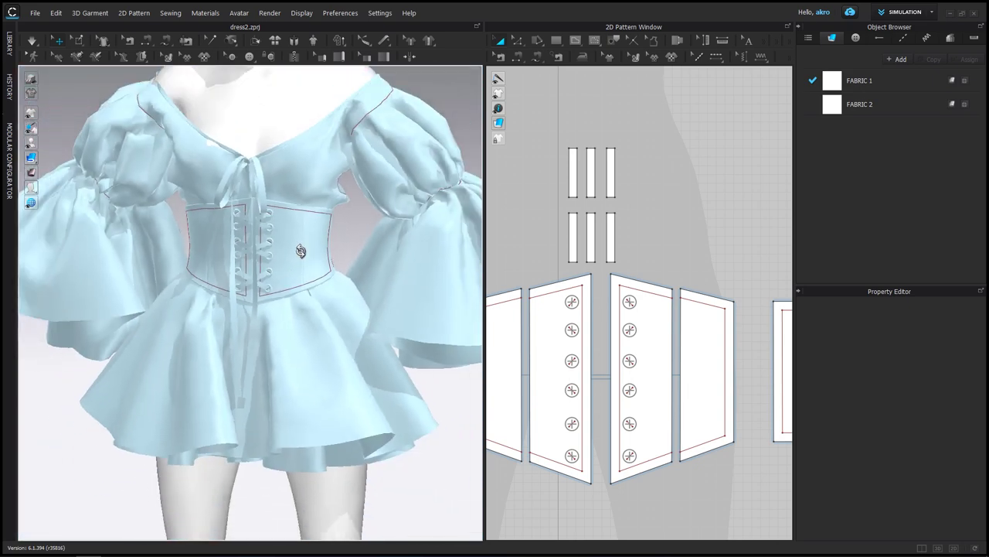
scroll(312, 261, up, 1)
scroll(312, 261, up, 1)
scroll(570, 354, down, 3)
scroll(570, 354, up, 3)
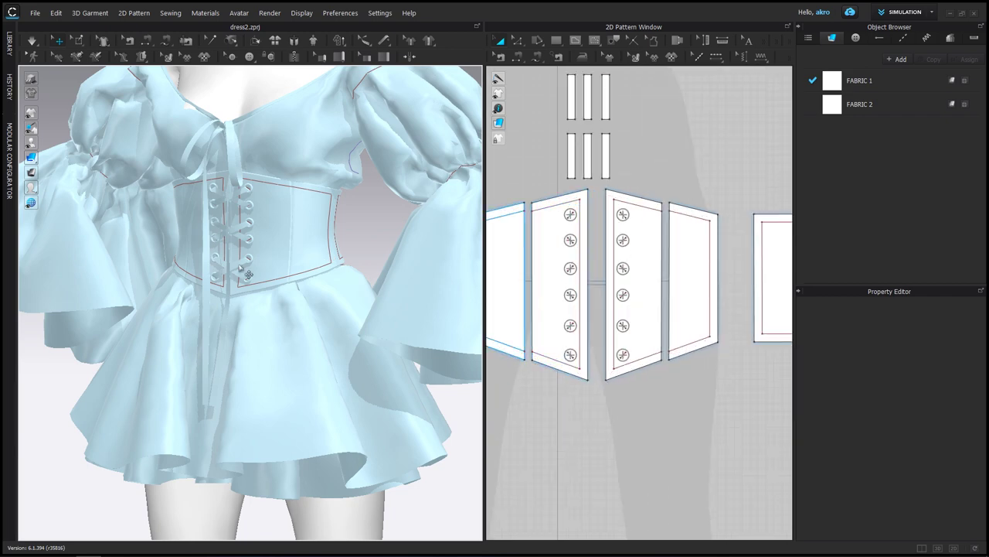
Step: Set one lacing strip apart in the layout and rotate it diagonally on the corset
click(248, 274)
middle_drag(634, 145, 626, 207)
drag(293, 261, 278, 273)
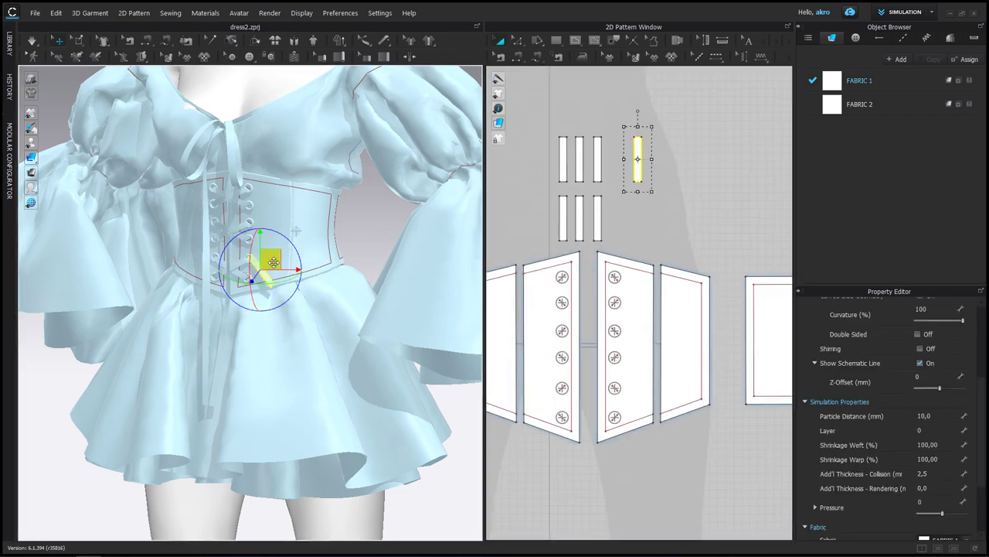
scroll(233, 297, down, 2)
click(687, 160)
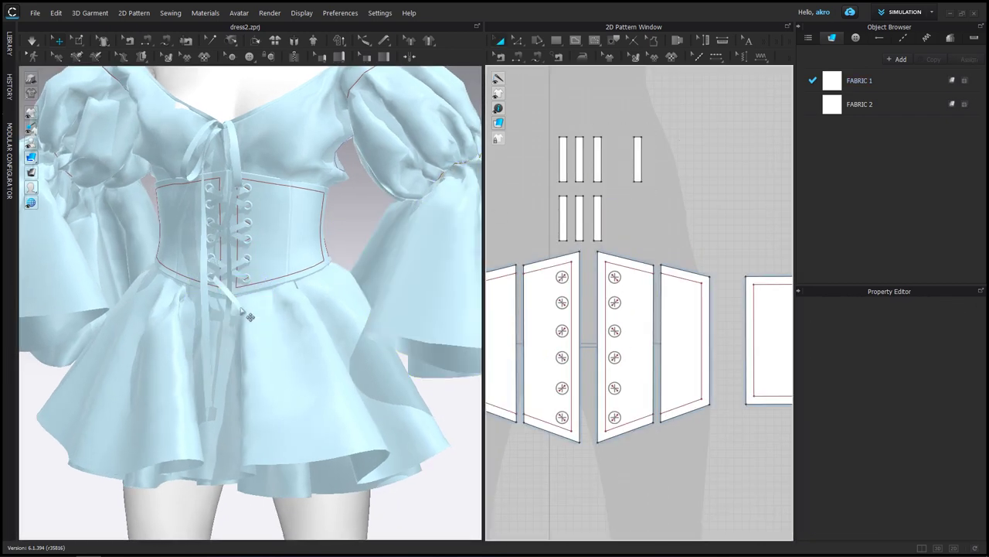
click(638, 158)
scroll(635, 147, up, 3)
scroll(608, 192, down, 2)
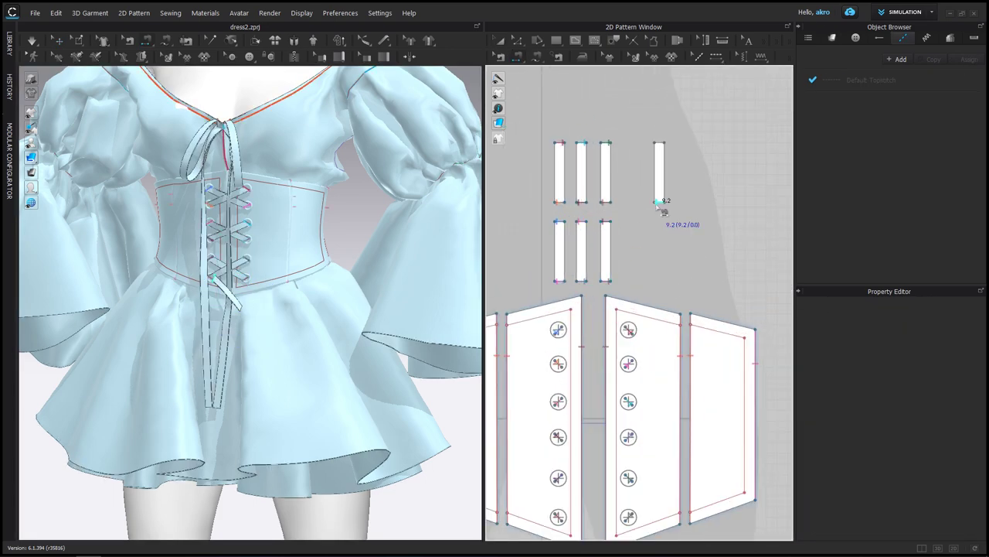
Step: Bring the narrow strip onto the 3D corset and place a copy to its right
click(500, 44)
right_click(662, 158)
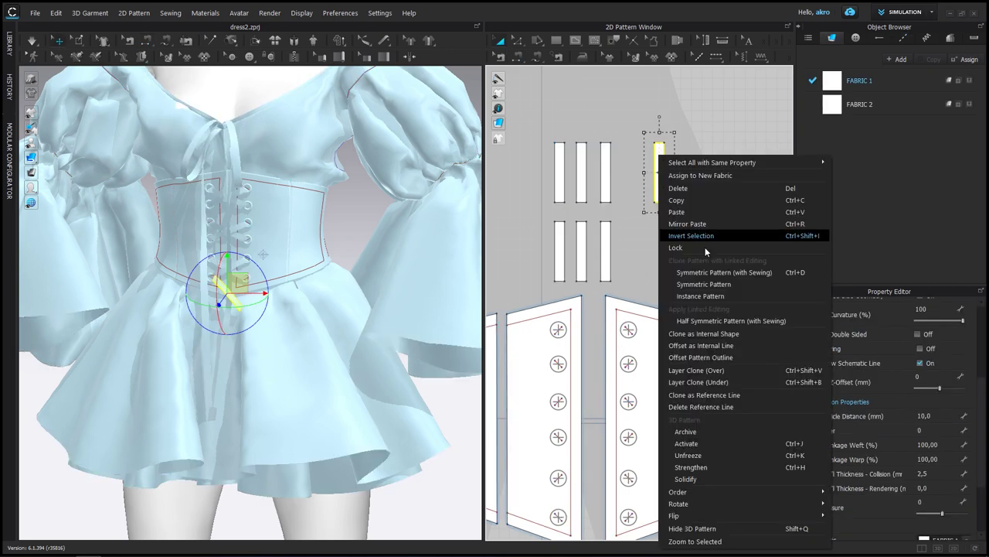
click(701, 448)
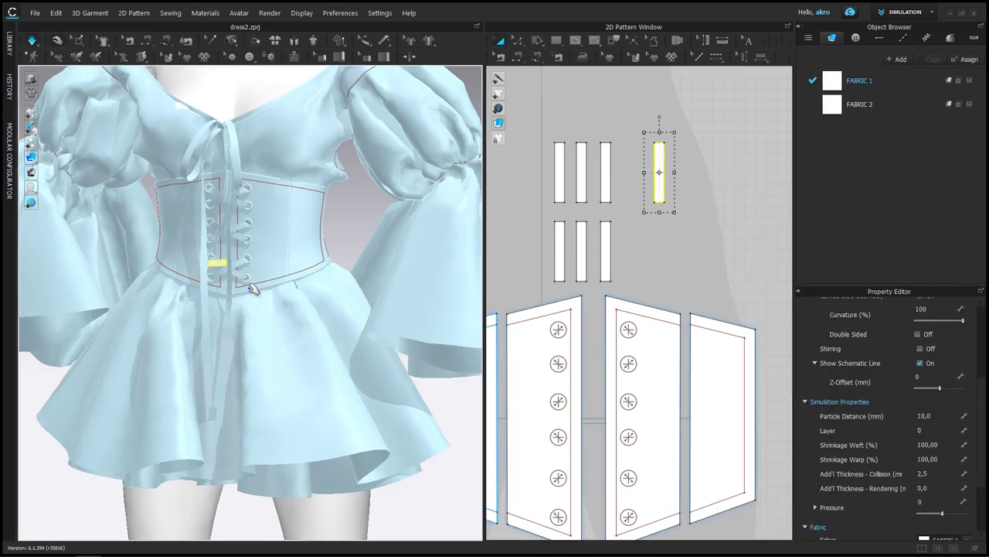
scroll(225, 364, up, 2)
scroll(270, 287, up, 1)
scroll(239, 307, up, 2)
scroll(280, 306, up, 2)
click(753, 148)
drag(659, 166, 685, 171)
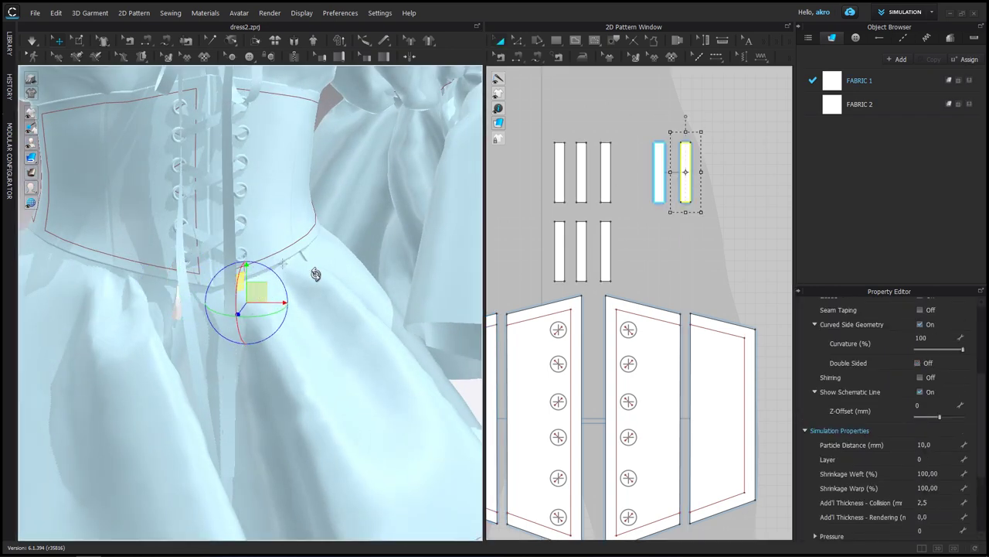
Step: Simulate to drape the strip, then move both small strips upward in the layout
right_drag(315, 274, 236, 280)
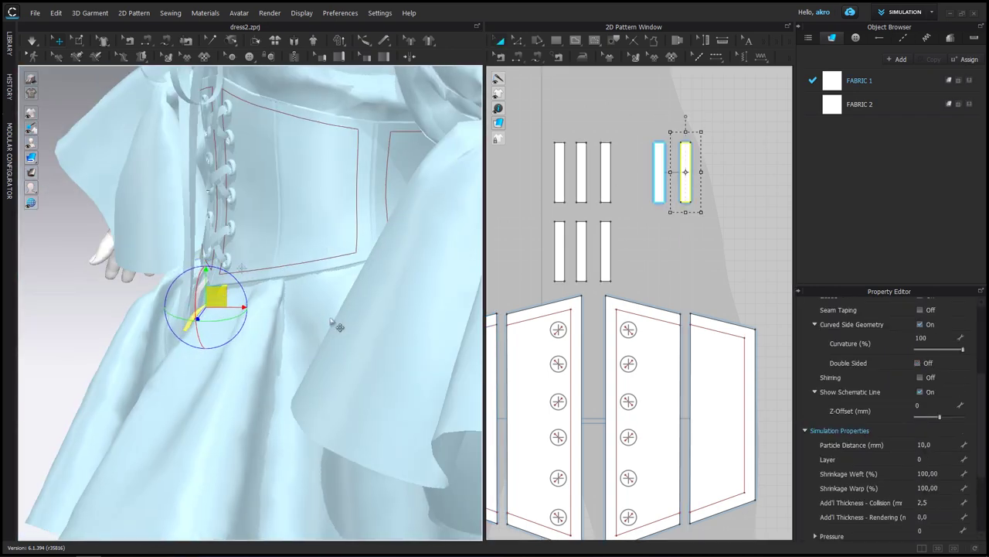
key(space)
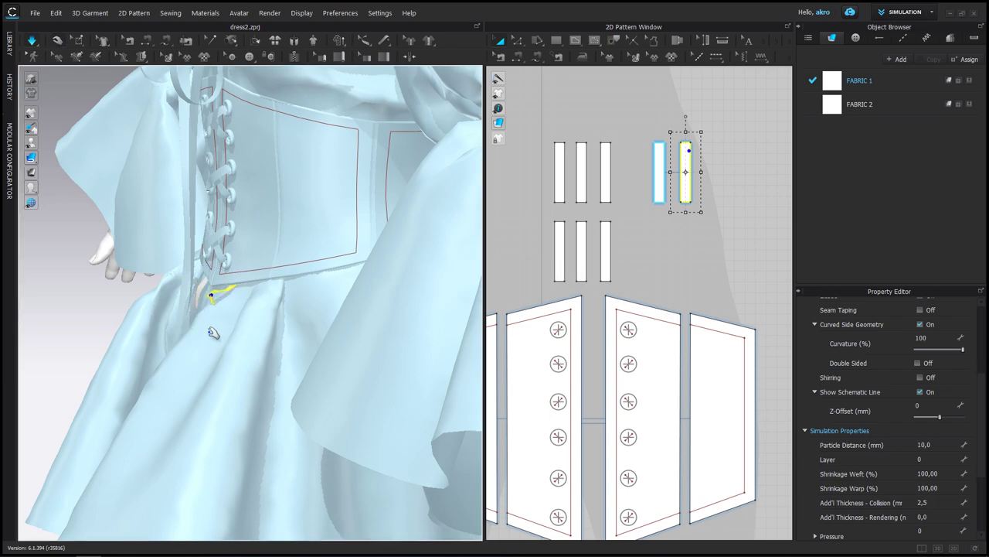
right_drag(251, 317, 272, 315)
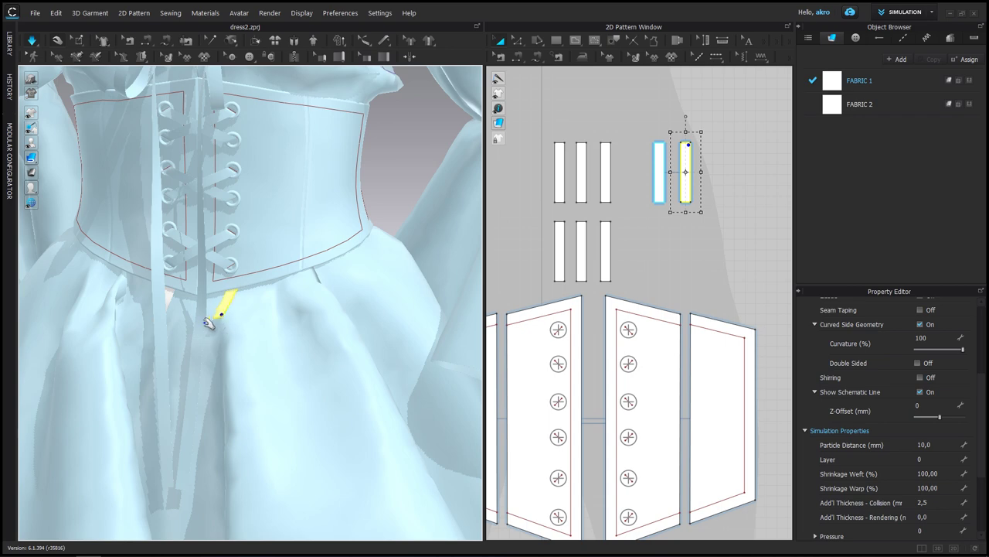
key(space)
shift+click(659, 238)
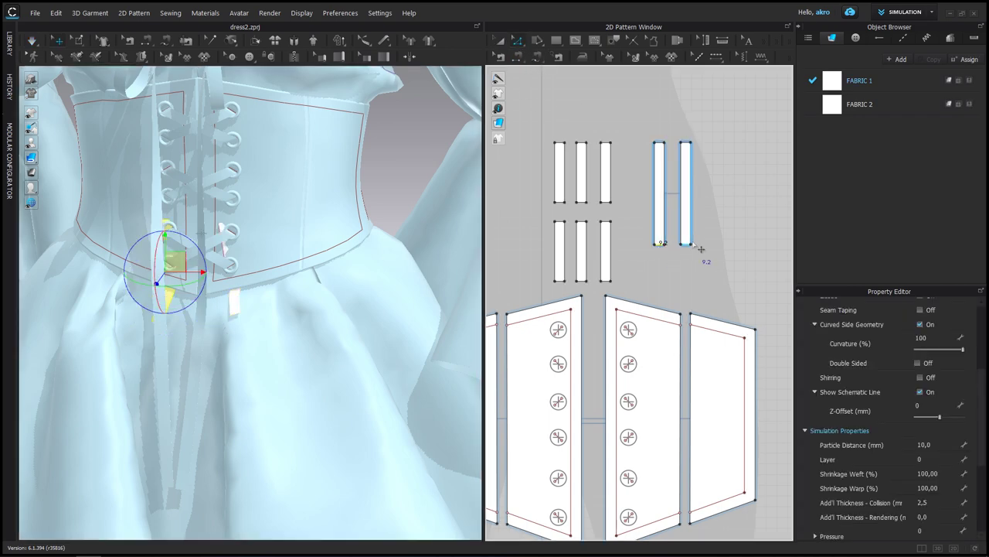
drag(686, 232, 686, 168)
Step: Sew the two narrow strips' long edges together
mouse_move(402, 267)
right_down()
mouse_move(346, 267)
mouse_move(336, 248)
right_up()
scroll(642, 101, up, 2)
click(538, 40)
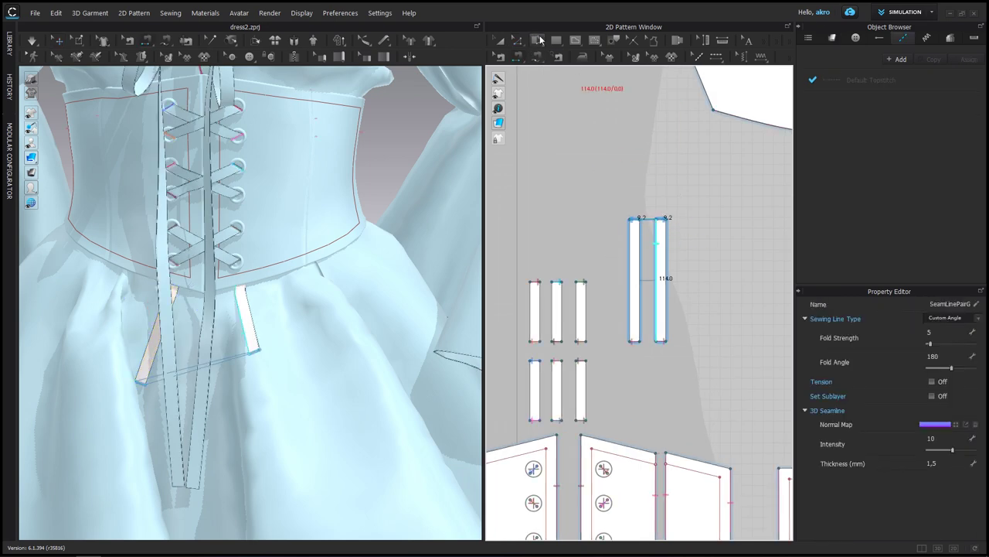
key(Escape)
right_drag(457, 201, 232, 324)
Step: Select the right lacing strip and orbit around to the back of the dress
click(236, 308)
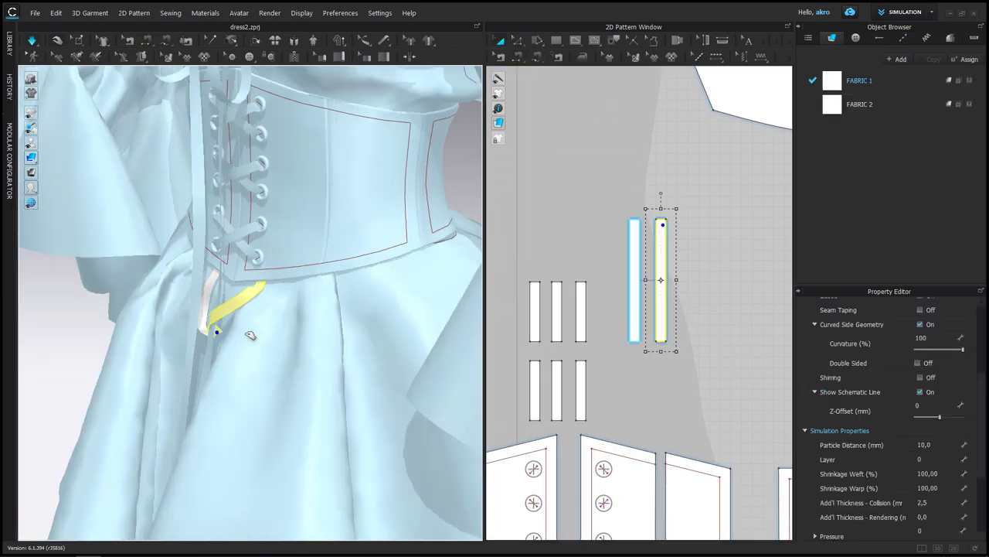
click(249, 317)
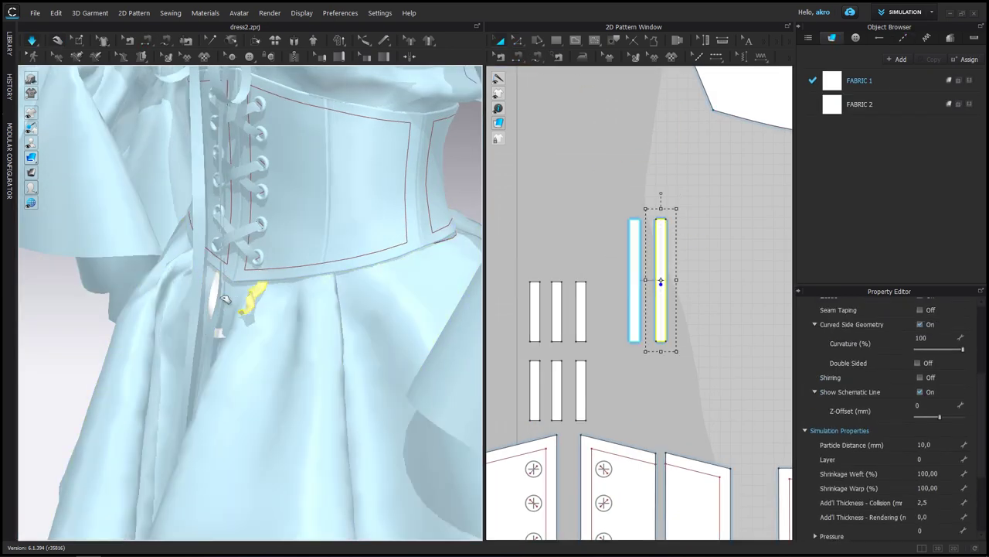
right_drag(198, 292, 260, 278)
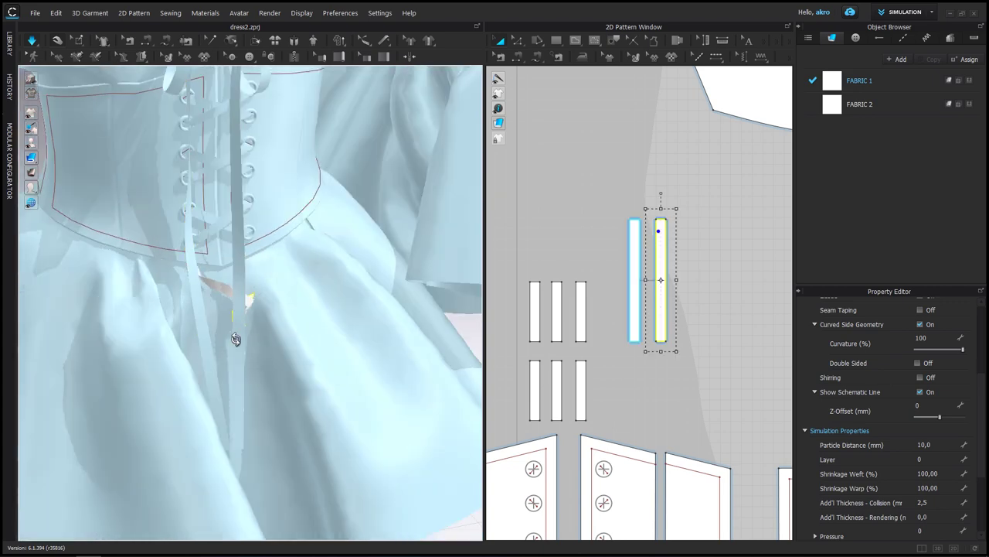
right_drag(220, 339, 317, 284)
right_drag(340, 384, 239, 309)
click(379, 310)
right_drag(387, 305, 340, 238)
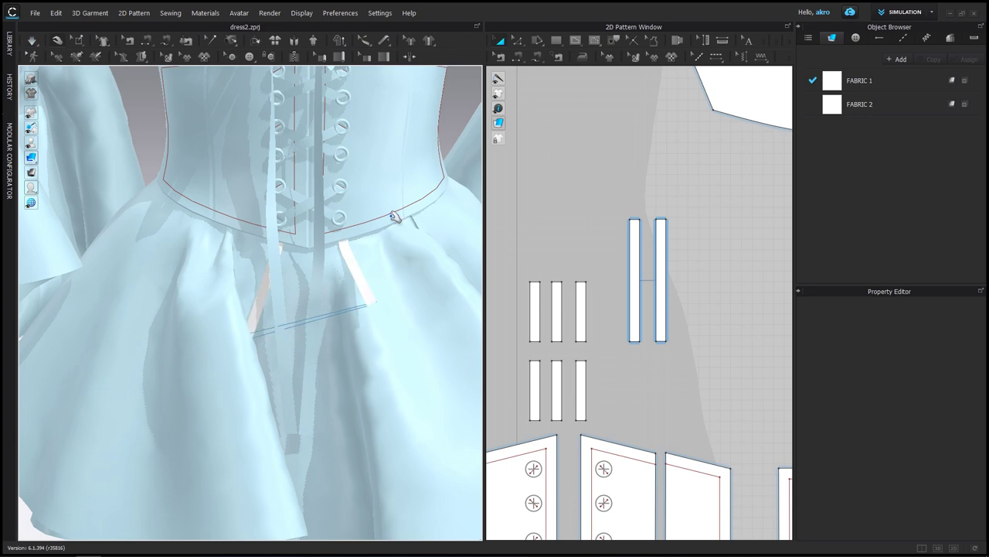
key(b)
key(a)
key(2)
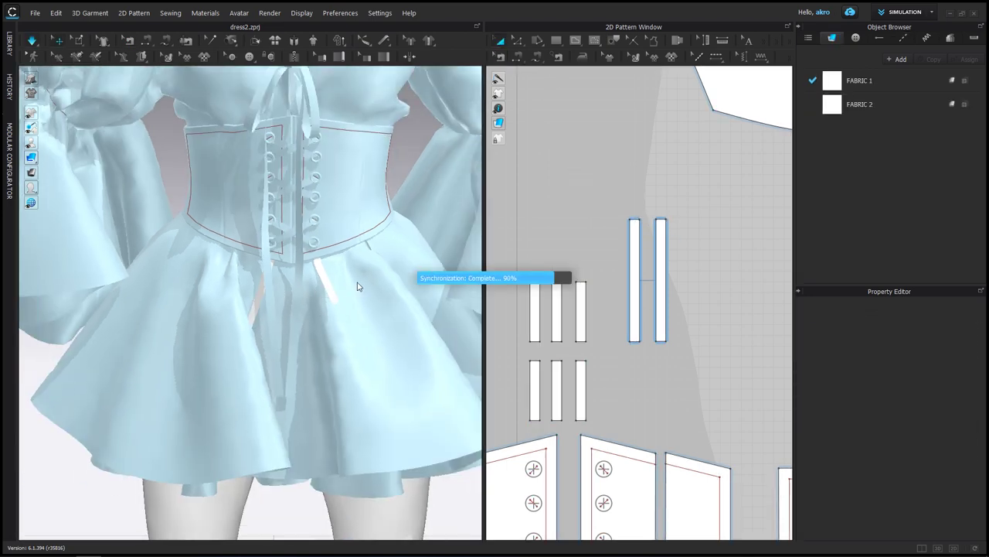
Step: Stretch a ribbon strip's top point upward in the 2D pattern to lengthen it
click(277, 315)
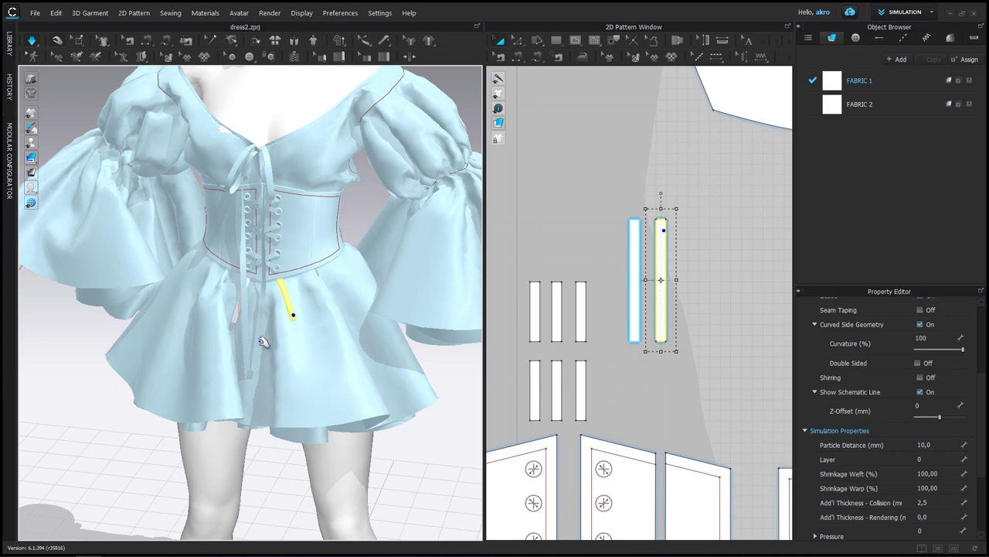
scroll(263, 341, up, 2)
right_click(658, 225)
click(692, 501)
click(518, 40)
drag(661, 220, 665, 164)
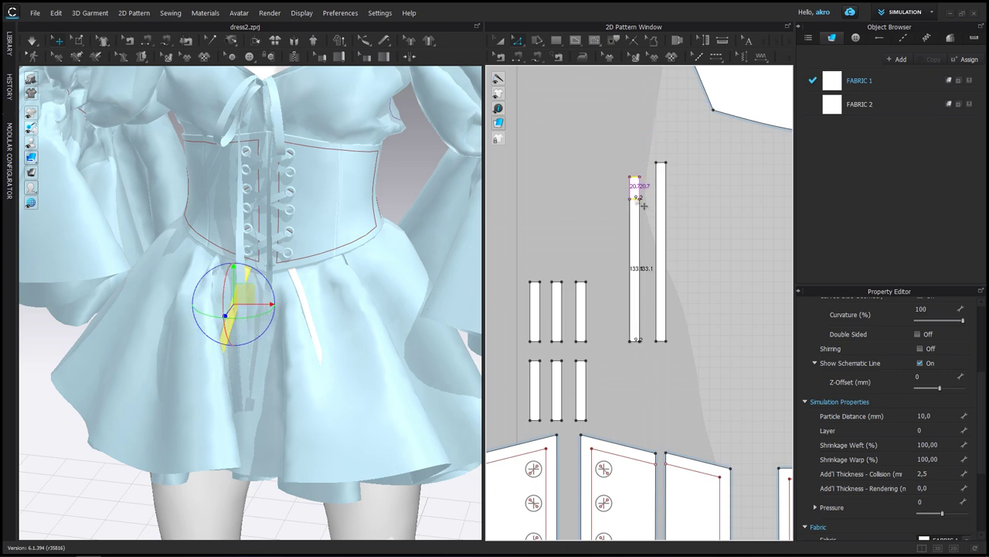
key(ctrl+z)
Step: Inspect the ribbon tie ends on the skirt, orbiting to the dress's left side
click(328, 359)
key(Escape)
scroll(391, 255, down, 5)
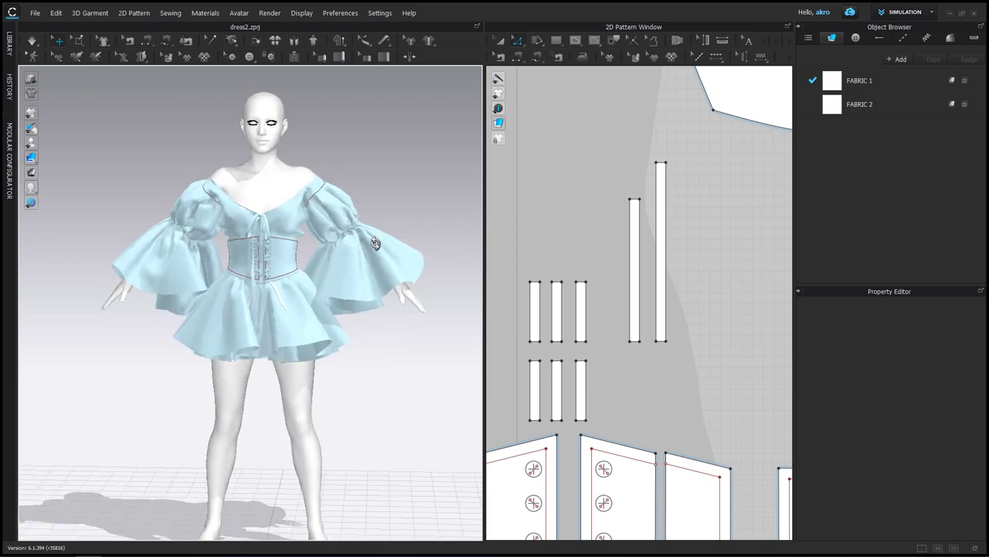
scroll(374, 243, up, 5)
click(328, 317)
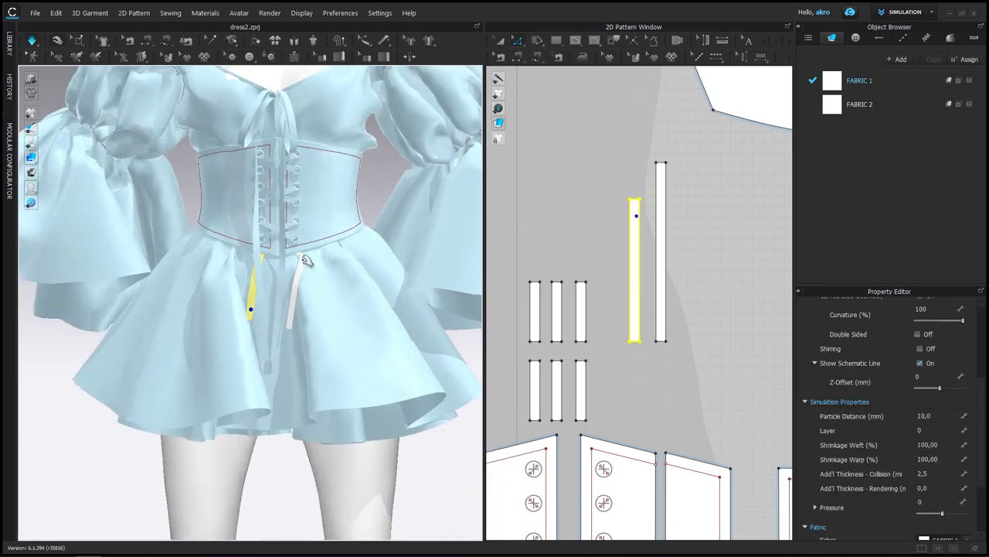
key(Escape)
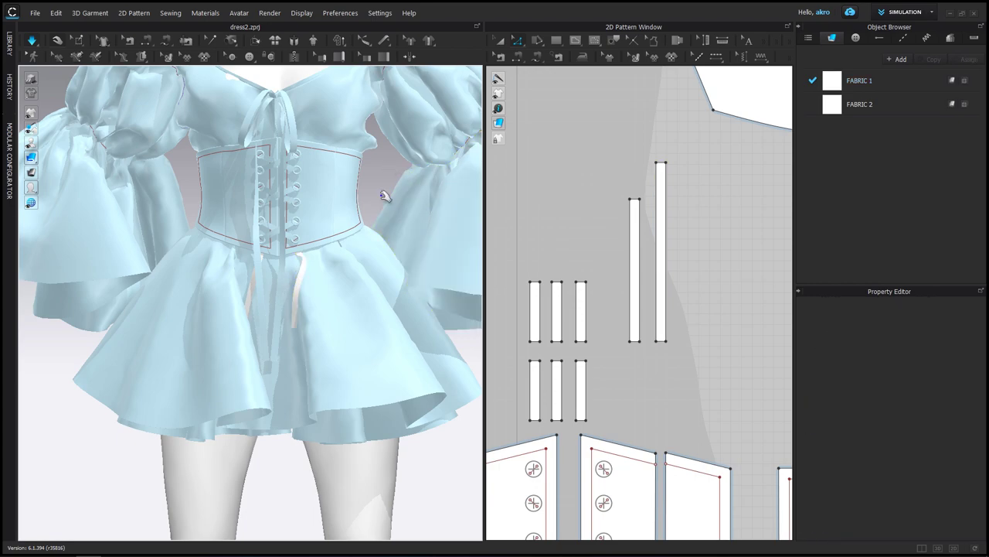
right_drag(382, 194, 358, 205)
scroll(357, 204, down, 5)
mouse_move(309, 248)
right_down()
mouse_move(242, 242)
mouse_move(448, 234)
mouse_move(397, 243)
mouse_move(328, 240)
mouse_move(433, 239)
mouse_move(309, 232)
right_up()
scroll(294, 201, up, 5)
Step: Select and then deselect the crossed lacing strips on the corset
scroll(284, 182, up, 3)
click(283, 177)
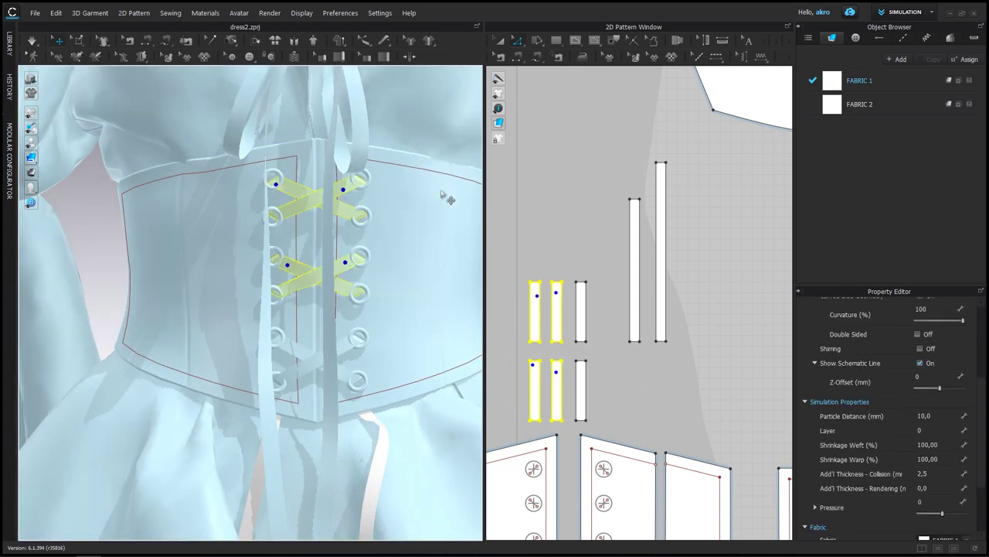
scroll(429, 232, down, 5)
scroll(424, 186, down, 3)
click(420, 164)
scroll(331, 188, up, 2)
scroll(331, 188, up, 3)
scroll(612, 304, up, 3)
Step: Select and deselect edges of a corset piece and a rectangular pattern piece
click(585, 369)
click(642, 325)
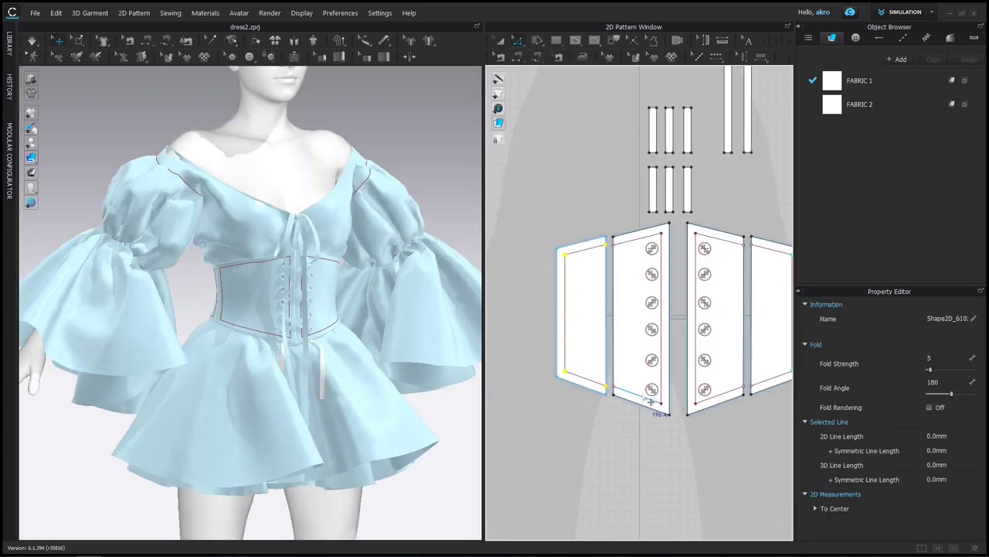
click(663, 283)
right_drag(664, 283, 614, 264)
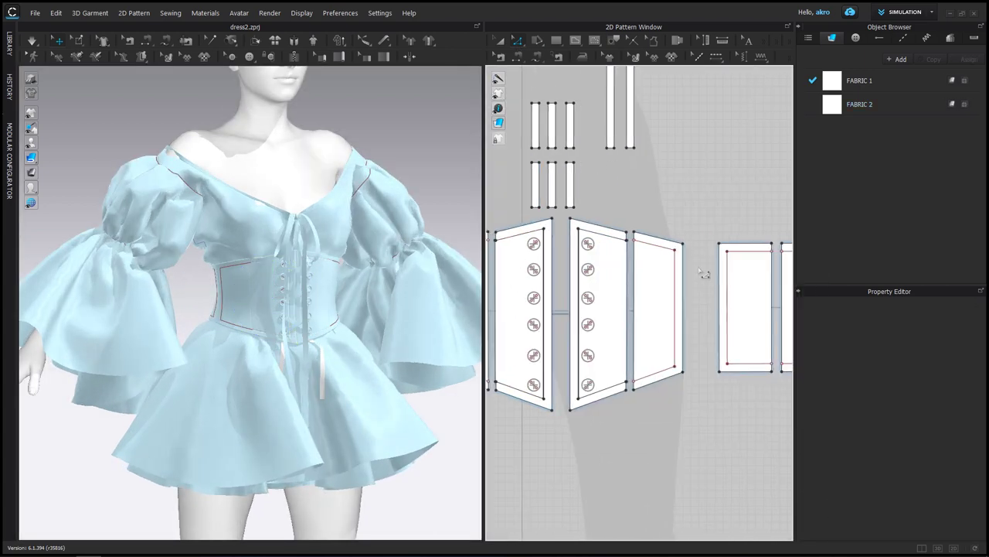
click(625, 230)
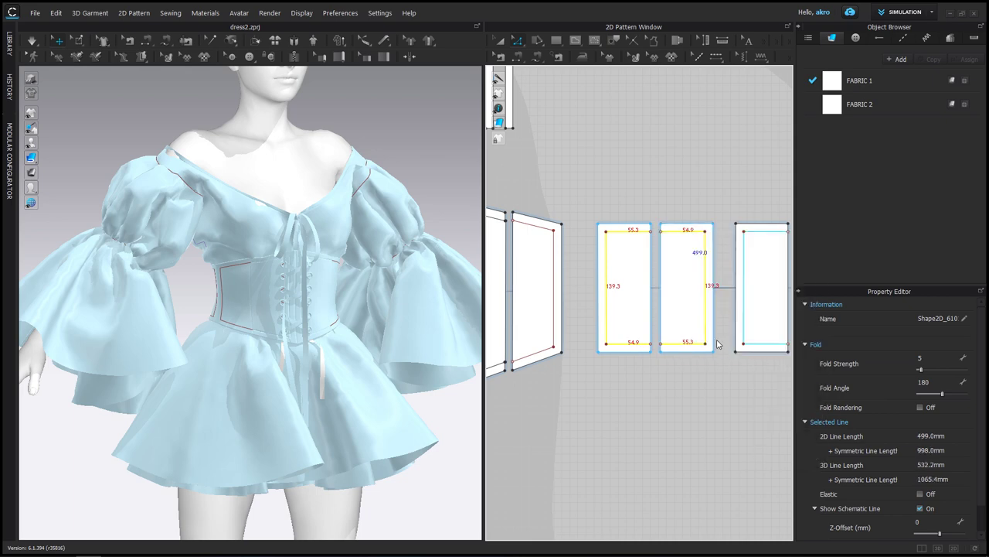
click(619, 353)
Step: From the back view, select and deselect the eight narrow strip pieces and the corset
key(a)
right_drag(232, 146, 434, 143)
scroll(728, 177, down, 3)
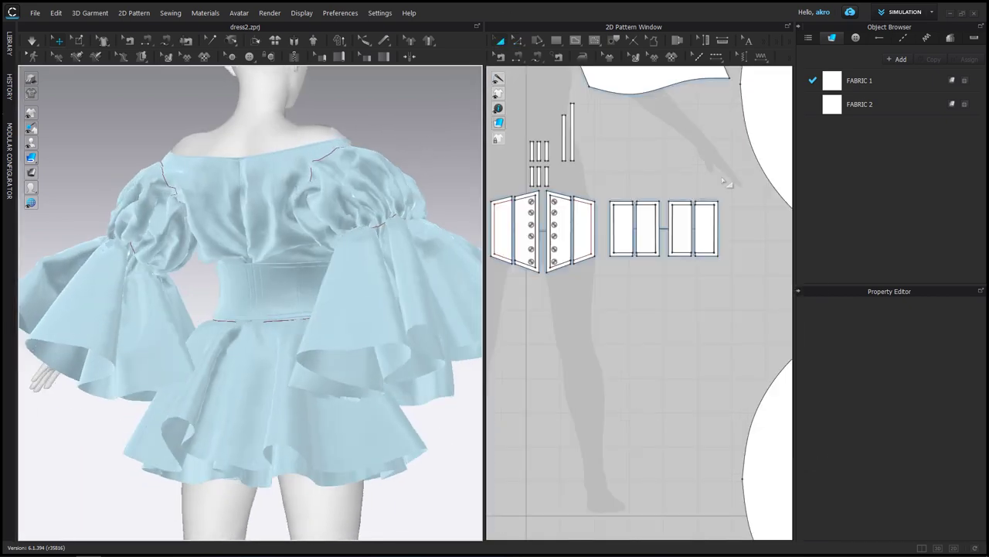
scroll(686, 147, up, 5)
drag(681, 139, 590, 262)
click(589, 261)
scroll(589, 261, down, 3)
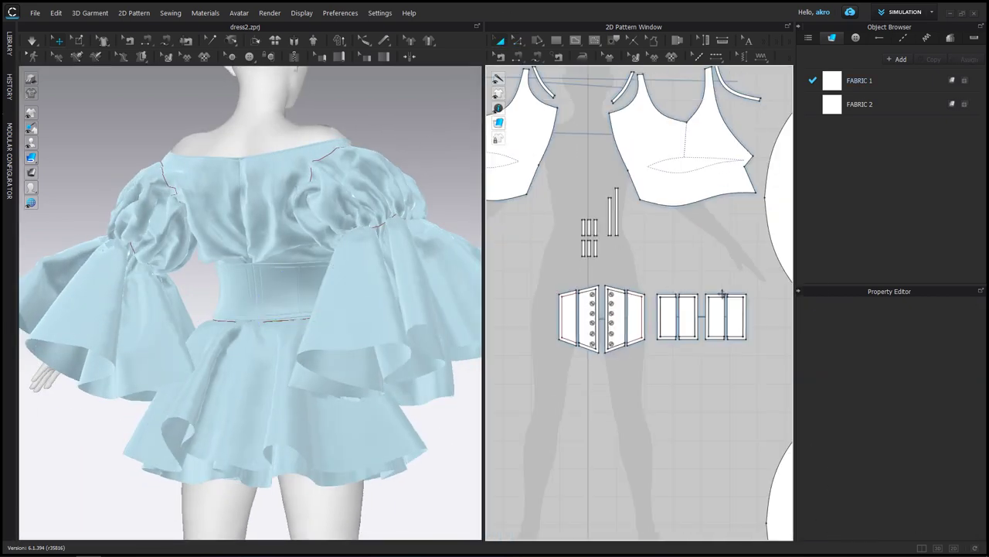
click(286, 287)
click(386, 194)
Step: From the front, select a corset side panel's left and bottom edges in edge-editing mode
mouse_move(386, 194)
right_down()
mouse_move(223, 306)
mouse_move(259, 301)
right_up()
scroll(273, 277, up, 5)
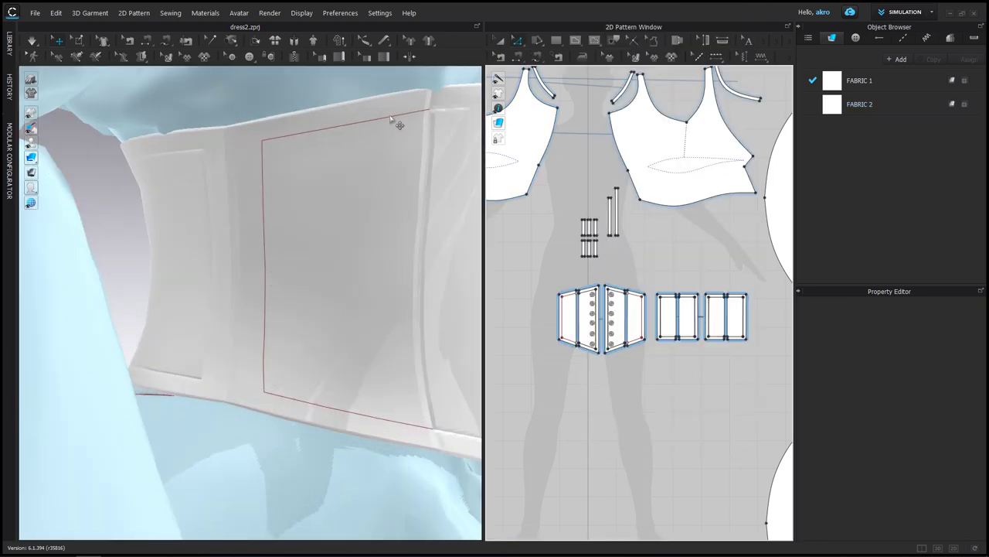
click(254, 147)
key(z)
click(547, 278)
right_click(569, 391)
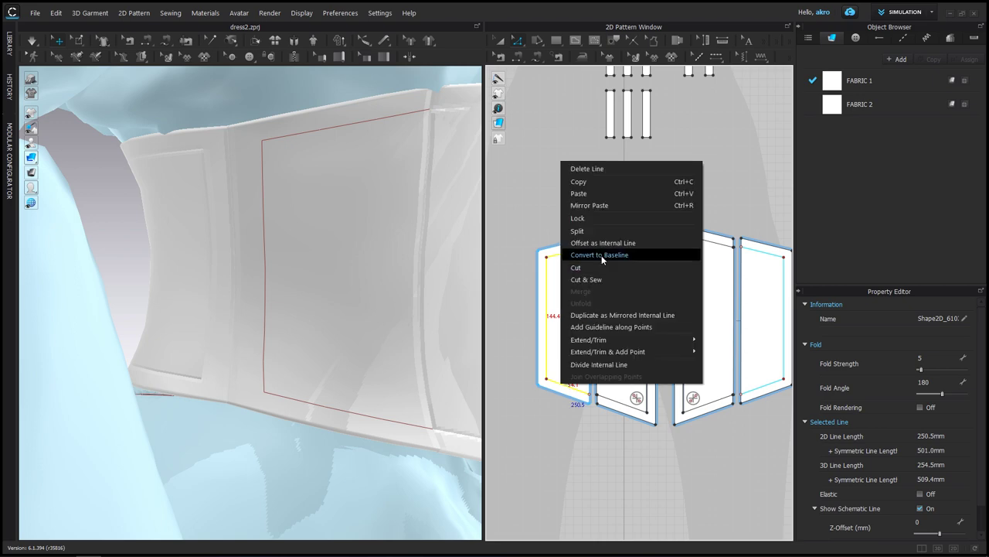
key(Escape)
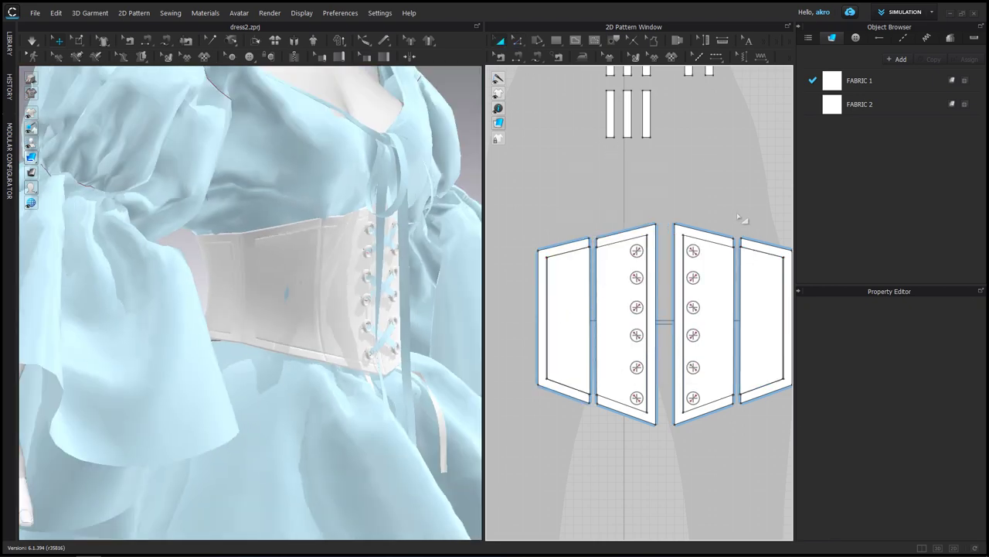
Step: Convert the centre corset panel edges to baseline, then check the centre panel edge
right_click(600, 452)
click(664, 319)
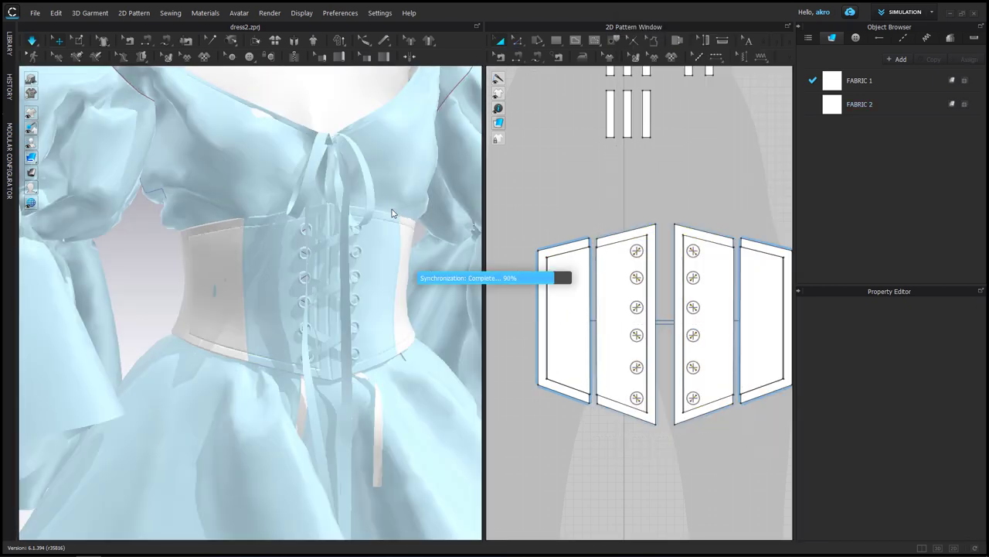
mouse_move(308, 246)
right_down()
mouse_move(122, 266)
mouse_move(420, 223)
right_up()
scroll(618, 248, down, 3)
scroll(603, 231, up, 3)
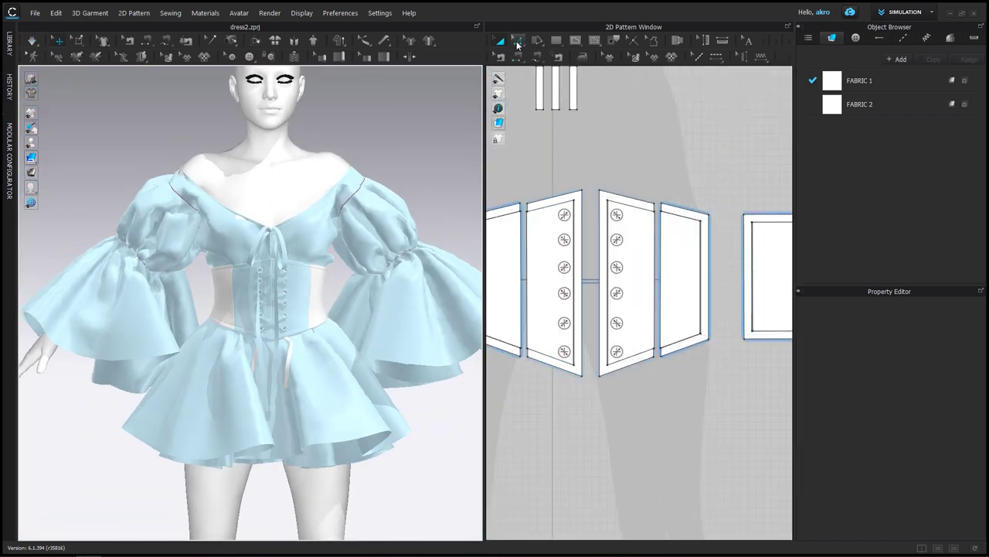
click(600, 232)
click(410, 153)
Step: Select the whole centre corset panel and open, then close, its pattern options
key(a)
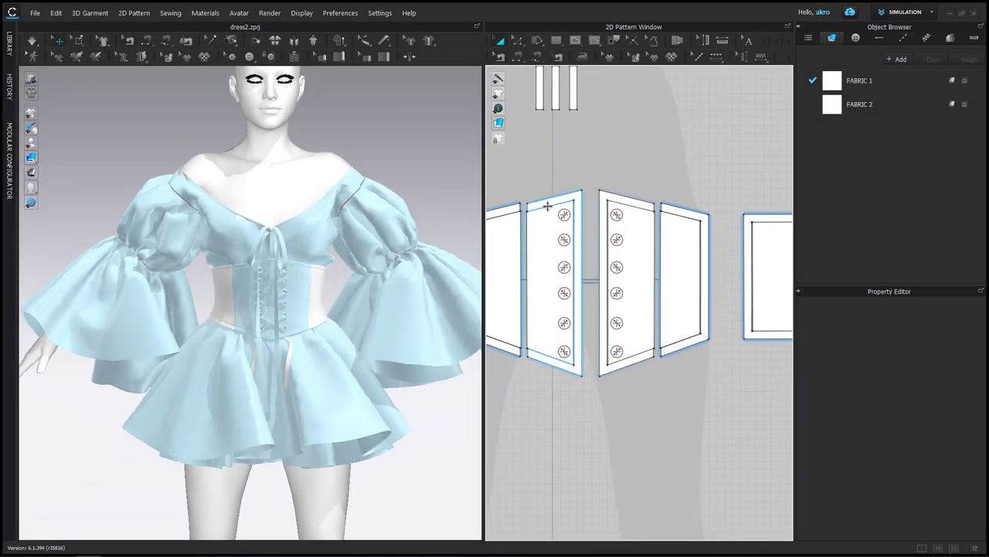
click(537, 212)
click(621, 151)
right_click(572, 363)
click(607, 149)
click(557, 183)
Step: Review the reworked corset panels from front and three-quarter views
scroll(397, 265, up, 5)
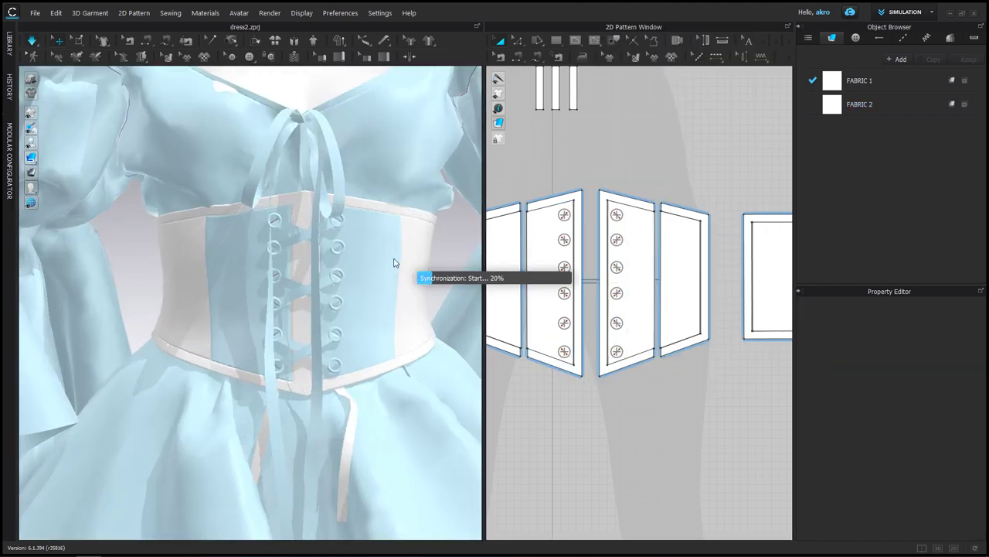
key(2)
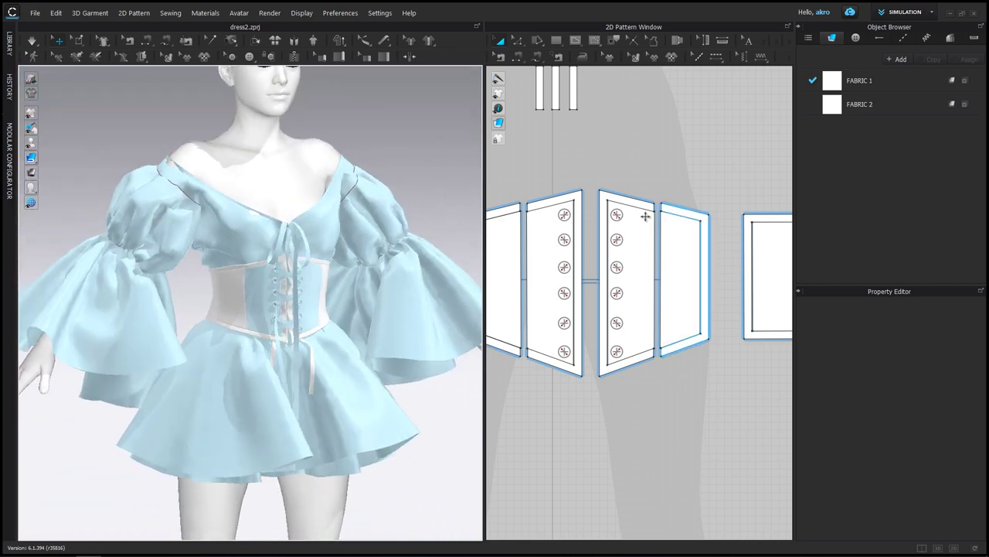
click(640, 214)
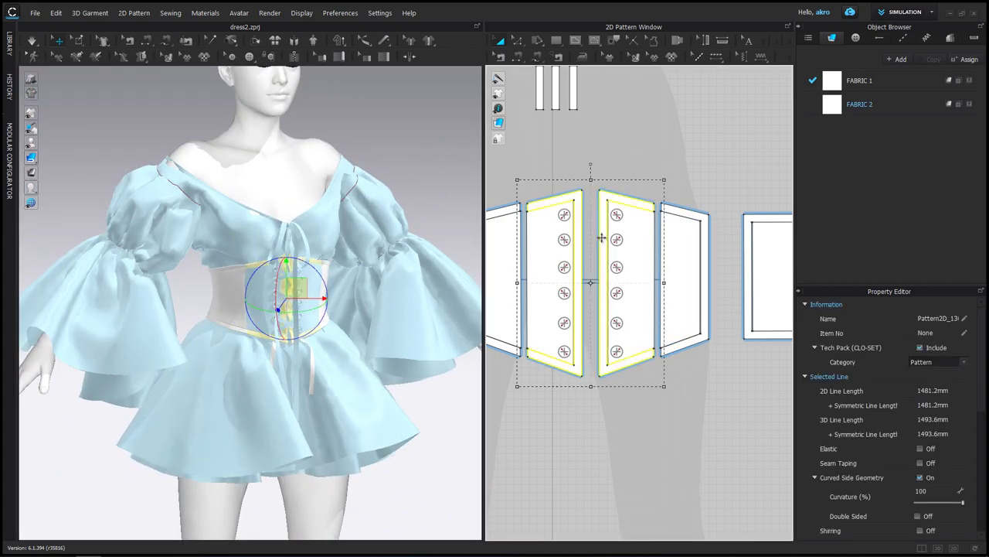
click(629, 161)
right_drag(371, 232, 290, 232)
key(2)
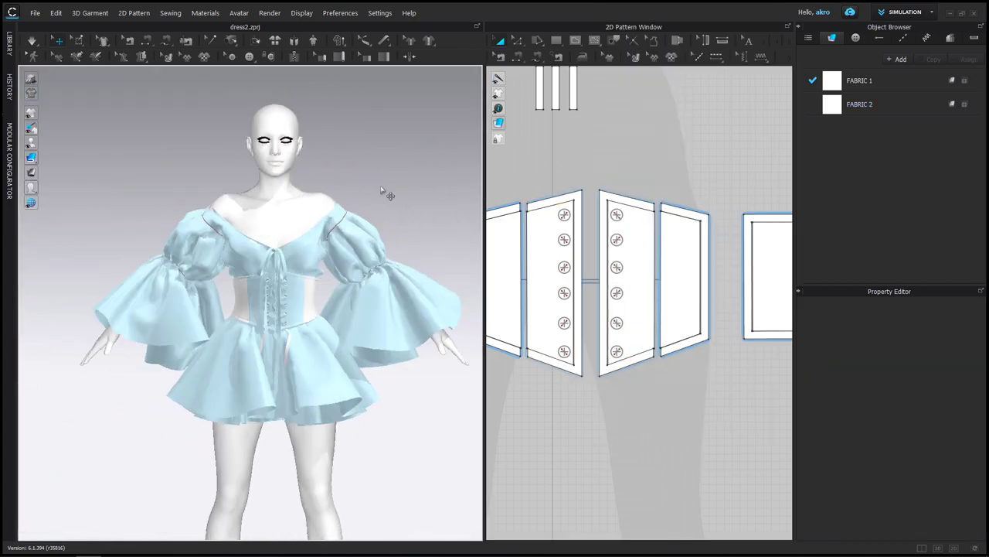
scroll(591, 212, down, 2)
scroll(591, 213, down, 2)
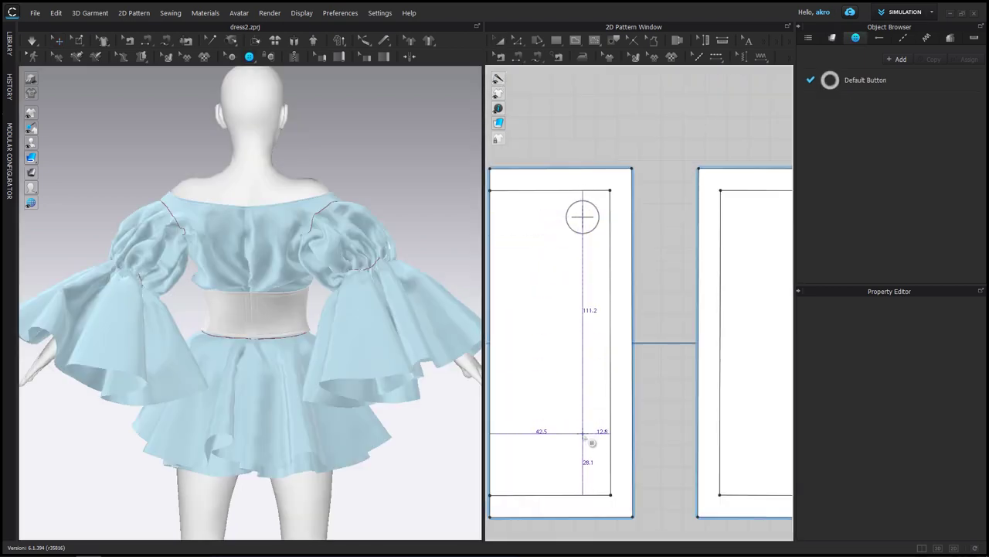
Step: Copy a belt button and place the copy below the original on the back panel
click(232, 57)
click(582, 219)
drag(589, 242, 587, 471)
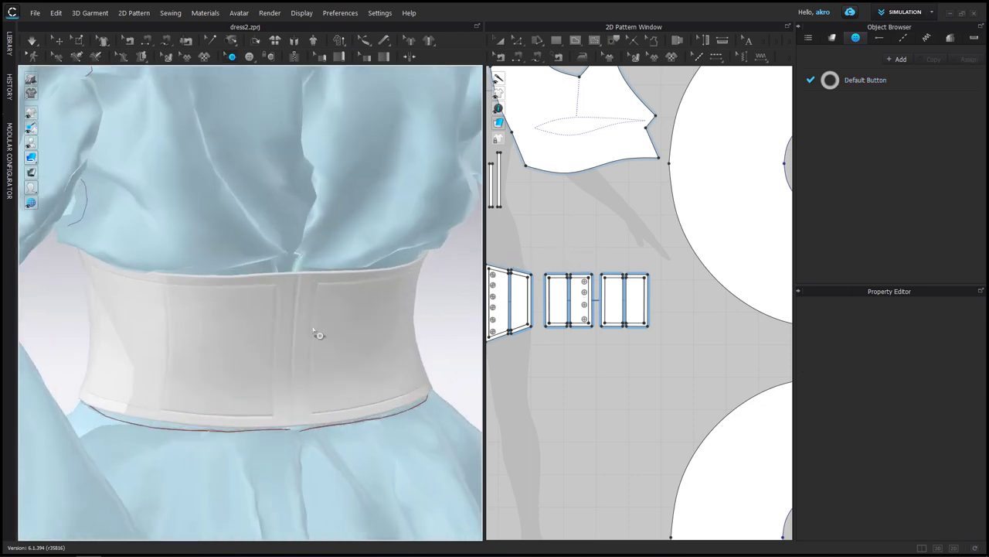
scroll(591, 316, up, 3)
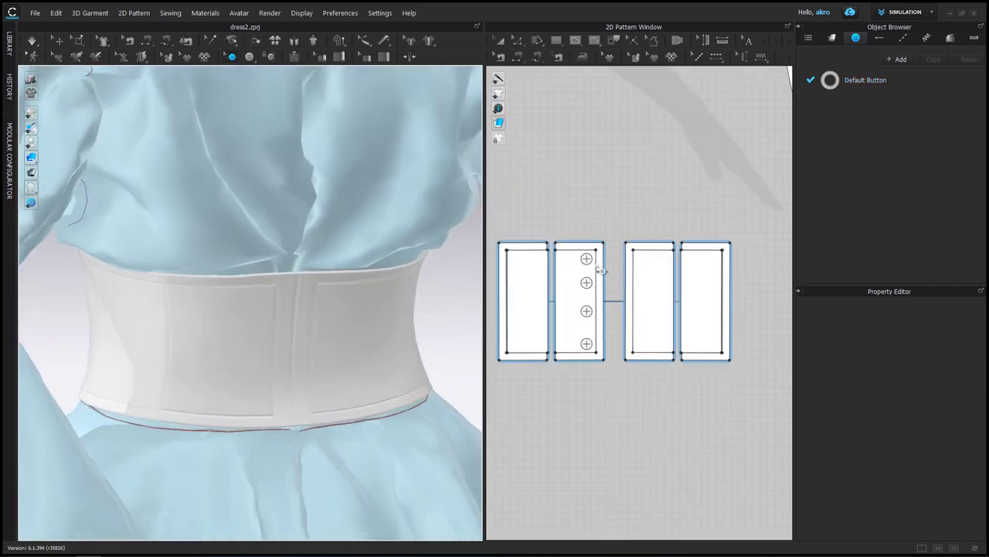
click(589, 312)
Step: Move the bottom button lower on the belt piece and check the other buttons
right_drag(235, 348, 377, 350)
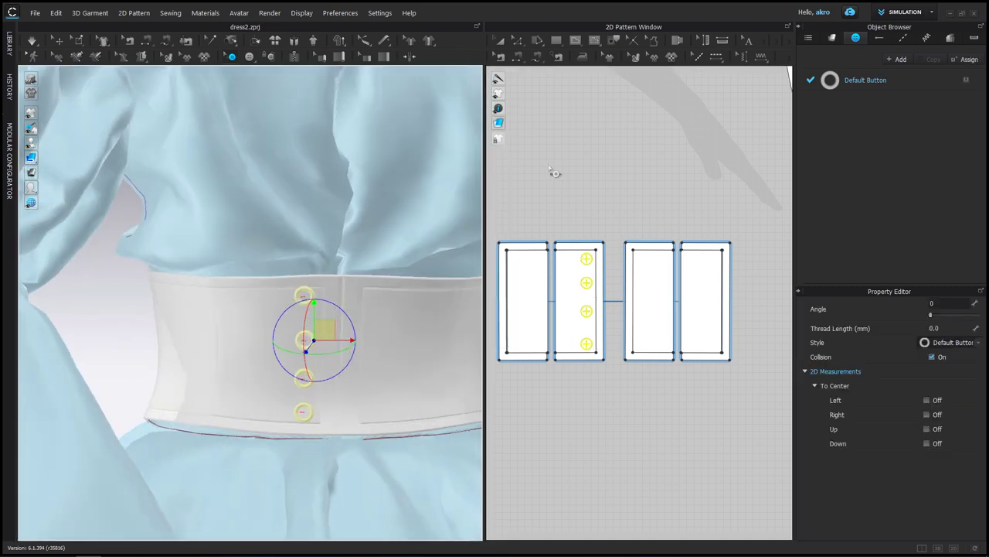
scroll(618, 179, up, 3)
click(618, 180)
click(589, 335)
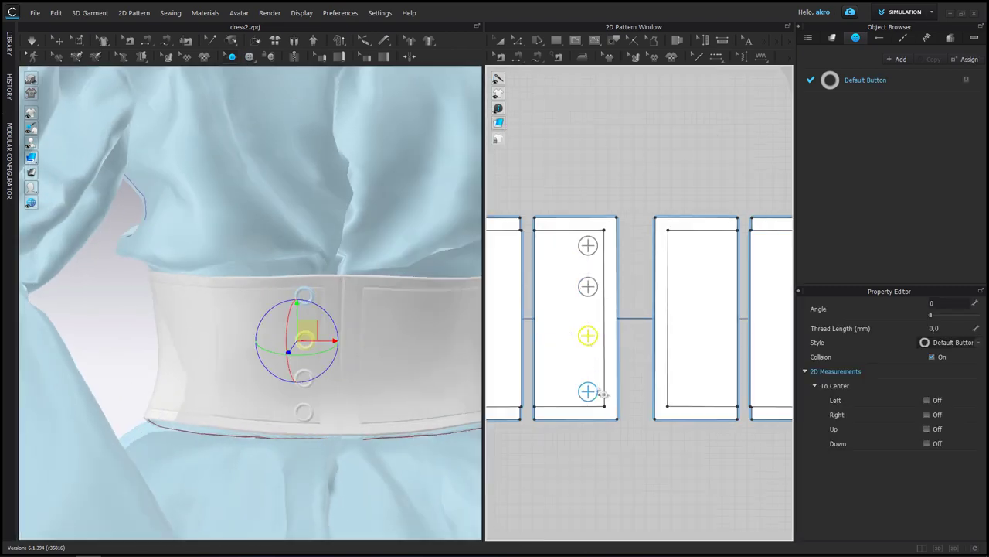
drag(602, 392, 612, 387)
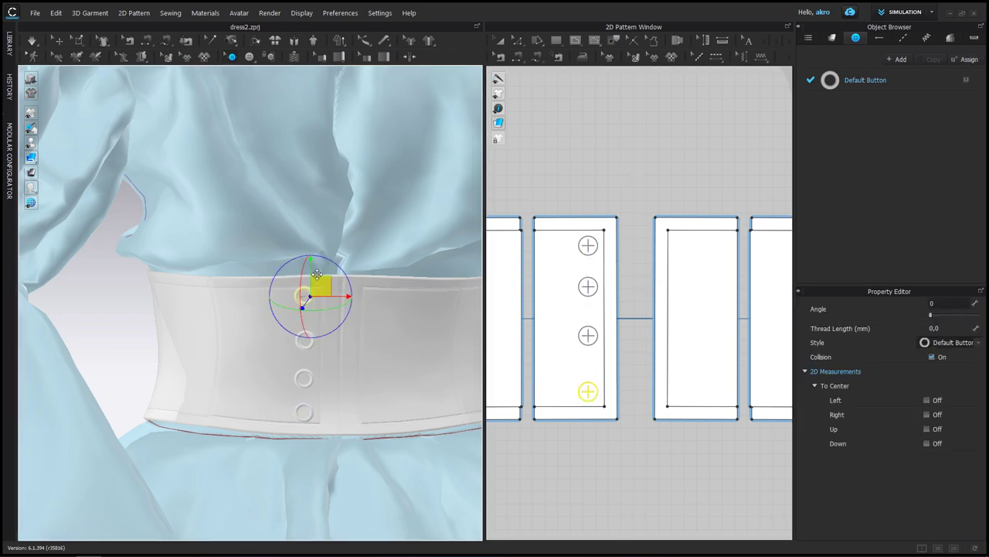
click(318, 424)
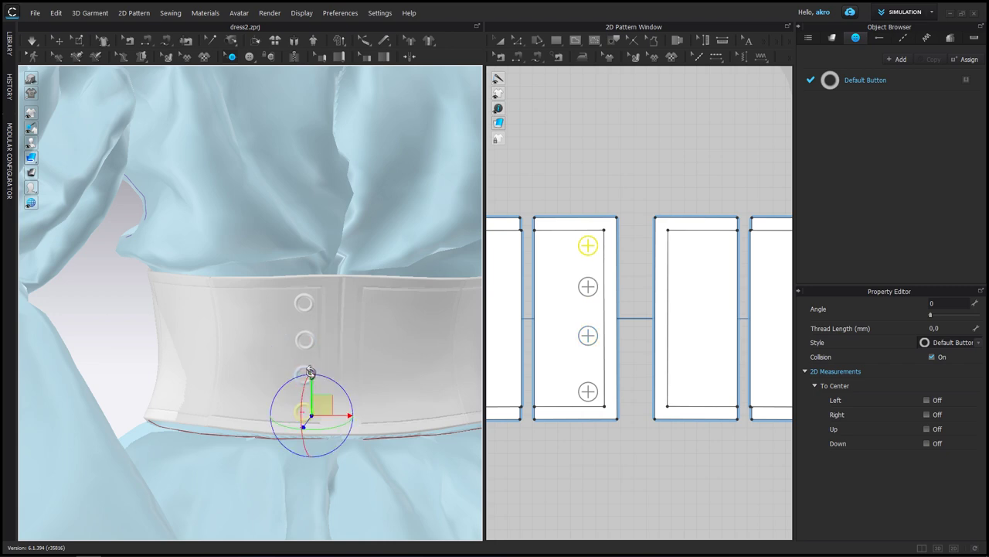
click(305, 340)
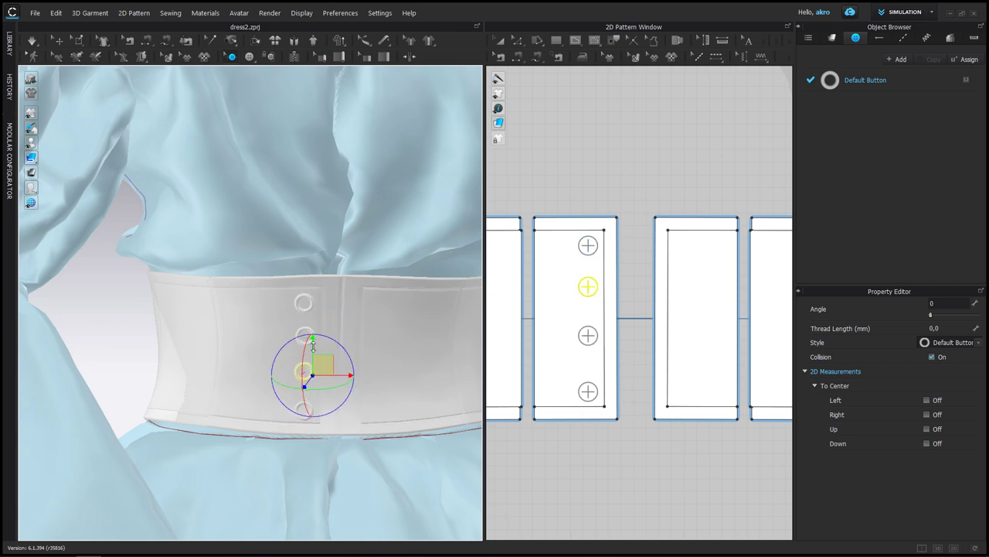
click(307, 406)
Step: Paste copies of the four buttons onto the adjacent back corset panel
scroll(308, 398, down, 5)
mouse_move(387, 327)
right_down()
mouse_move(399, 323)
mouse_move(333, 324)
right_up()
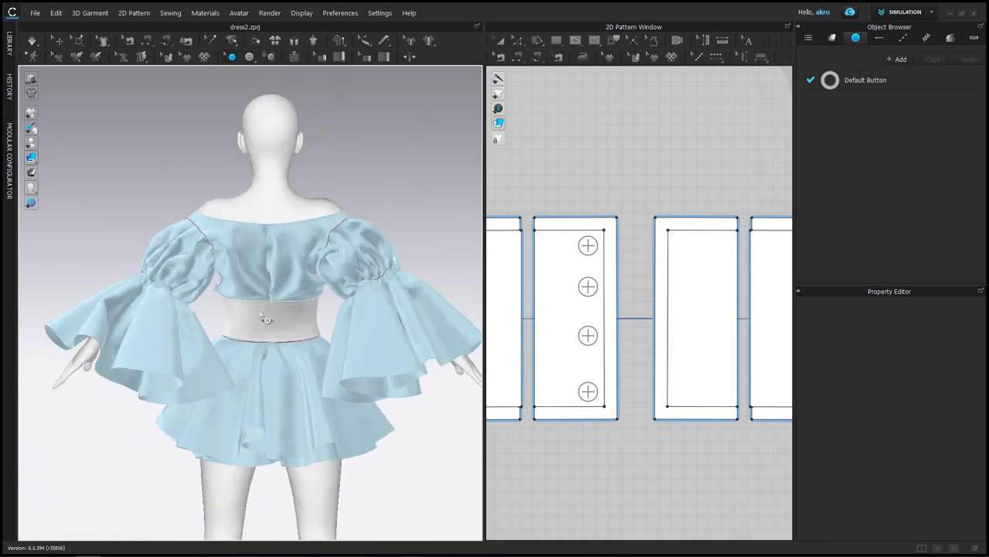
scroll(283, 363, up, 5)
mouse_move(590, 248)
mouse_down()
mouse_move(630, 361)
mouse_move(683, 249)
mouse_up()
right_drag(371, 327, 340, 317)
scroll(340, 317, down, 5)
scroll(334, 310, up, 3)
scroll(334, 309, up, 3)
right_drag(288, 359, 413, 354)
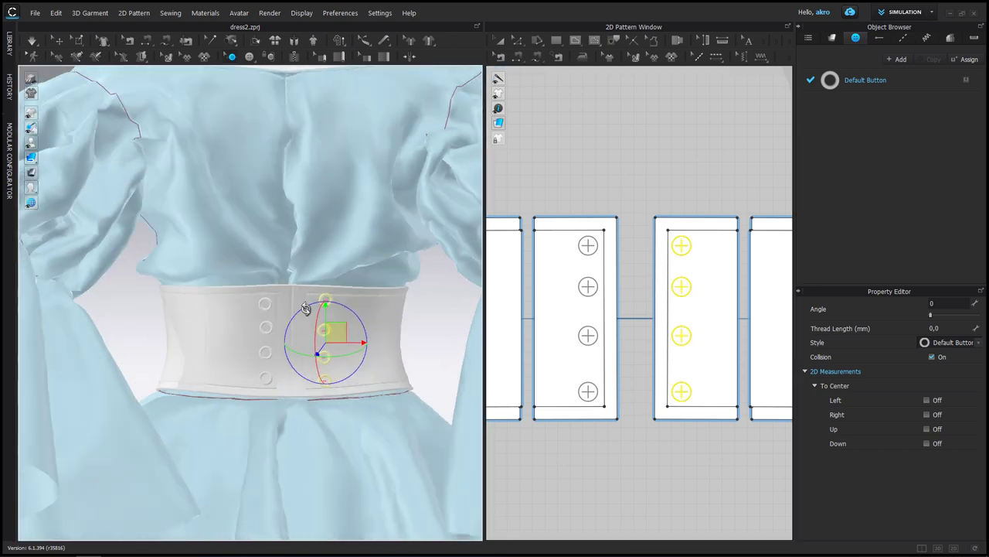
click(351, 348)
Step: Inspect both back panels' four-button columns facing each other across the back seam
click(349, 299)
mouse_move(348, 299)
right_down()
mouse_move(394, 310)
mouse_move(374, 232)
right_up()
click(368, 307)
mouse_move(351, 353)
right_down()
mouse_move(360, 303)
mouse_move(347, 347)
mouse_move(409, 347)
mouse_move(374, 358)
mouse_move(369, 338)
right_up()
click(347, 347)
click(347, 376)
click(371, 425)
click(348, 414)
mouse_move(357, 406)
right_down()
mouse_move(360, 341)
mouse_move(404, 294)
mouse_move(227, 314)
mouse_move(201, 295)
mouse_move(320, 320)
right_up()
scroll(359, 341, down, 5)
scroll(320, 320, up, 5)
scroll(320, 320, up, 5)
Step: Draw diagonal internal lines across the top two button circles on the belt panel
key(q)
click(356, 331)
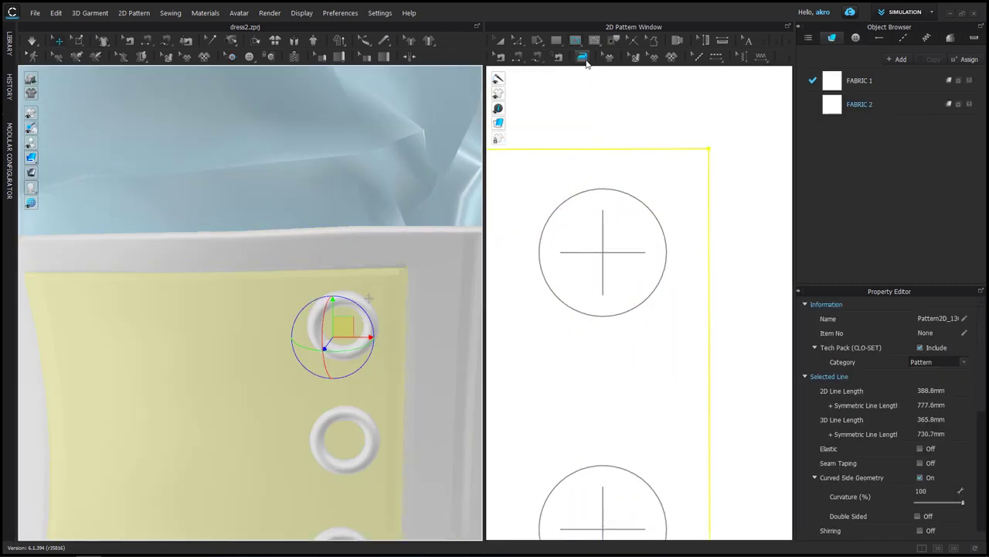
click(582, 57)
click(577, 278)
double_click(634, 226)
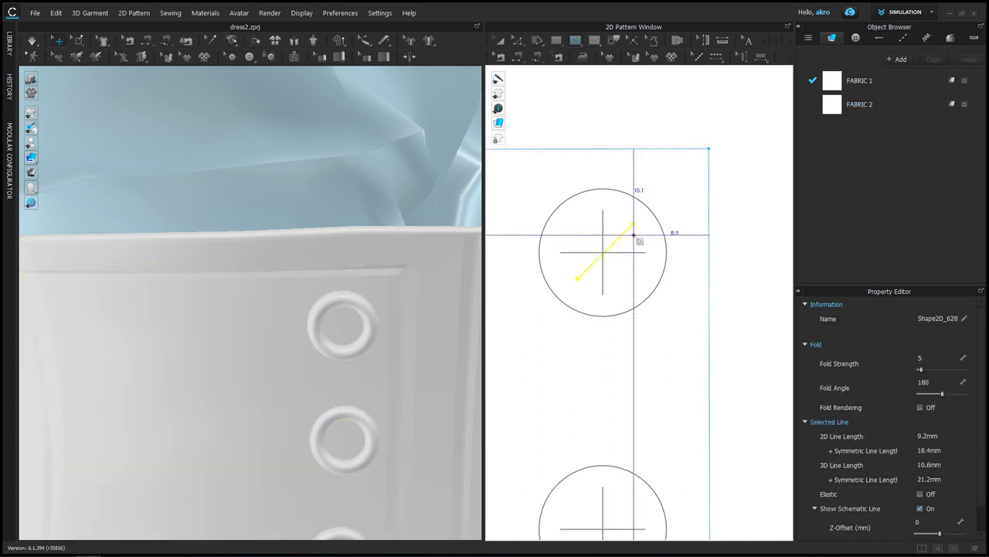
scroll(633, 232, down, 3)
scroll(634, 263, up, 2)
click(608, 300)
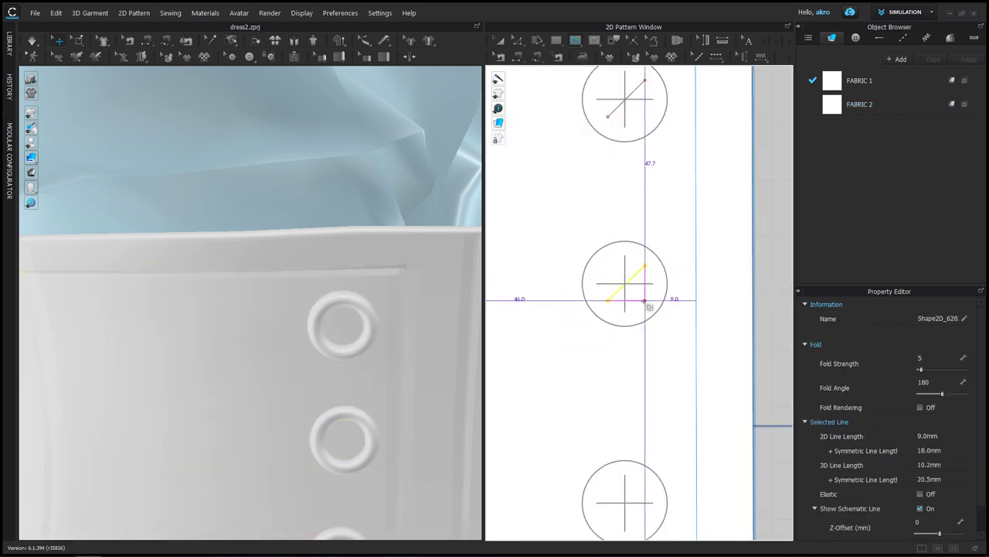
click(607, 265)
double_click(648, 307)
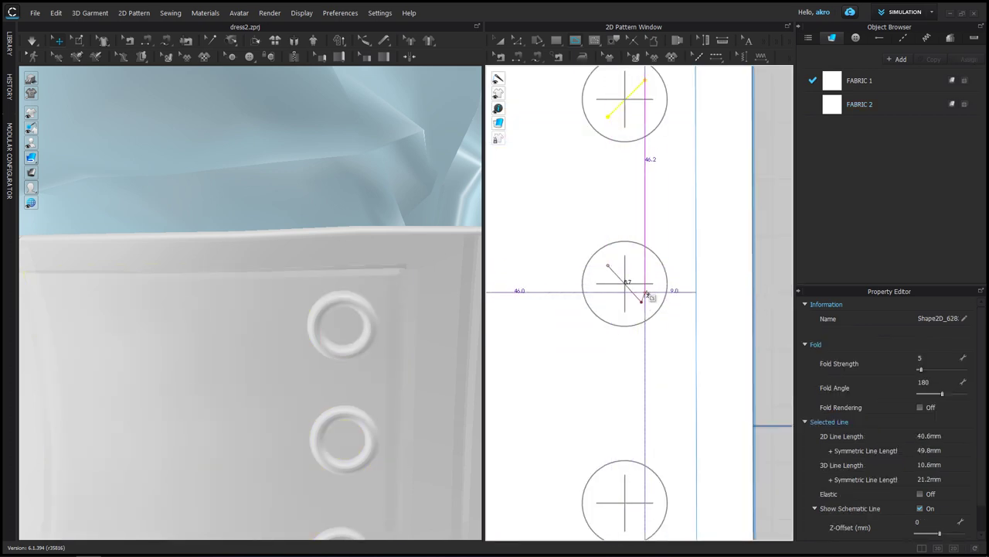
scroll(633, 278, down, 5)
Step: Flip the selected corset panels horizontally (Each)
click(610, 263)
right_click(704, 465)
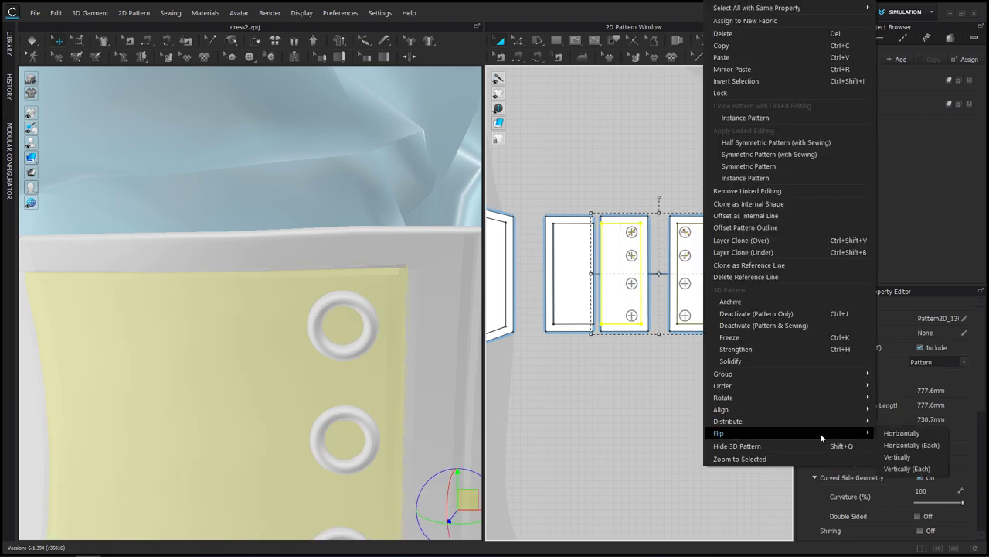
click(901, 445)
click(632, 283)
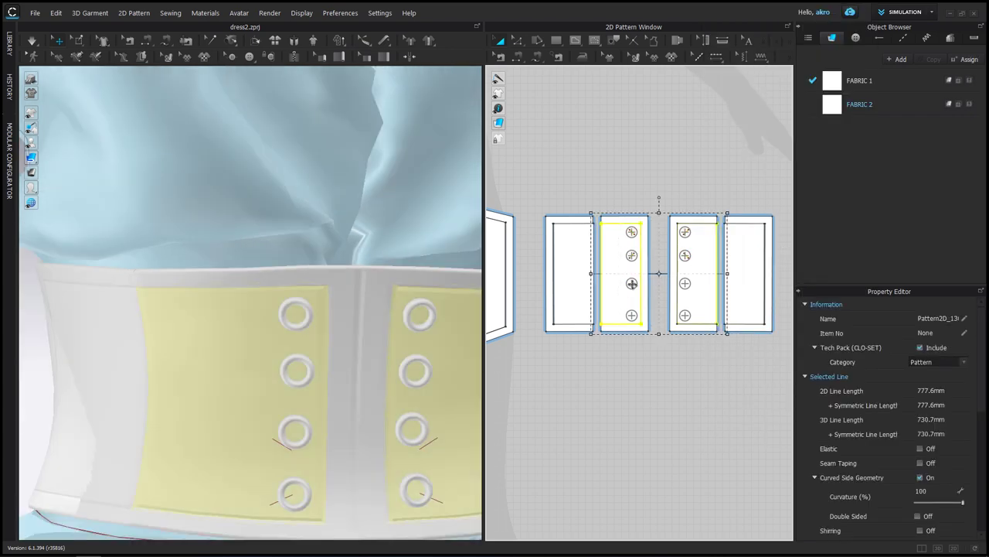
Step: Draw another diagonal internal line across the lower button circle
key(z)
scroll(622, 269, up, 2)
scroll(622, 270, up, 3)
scroll(622, 273, up, 5)
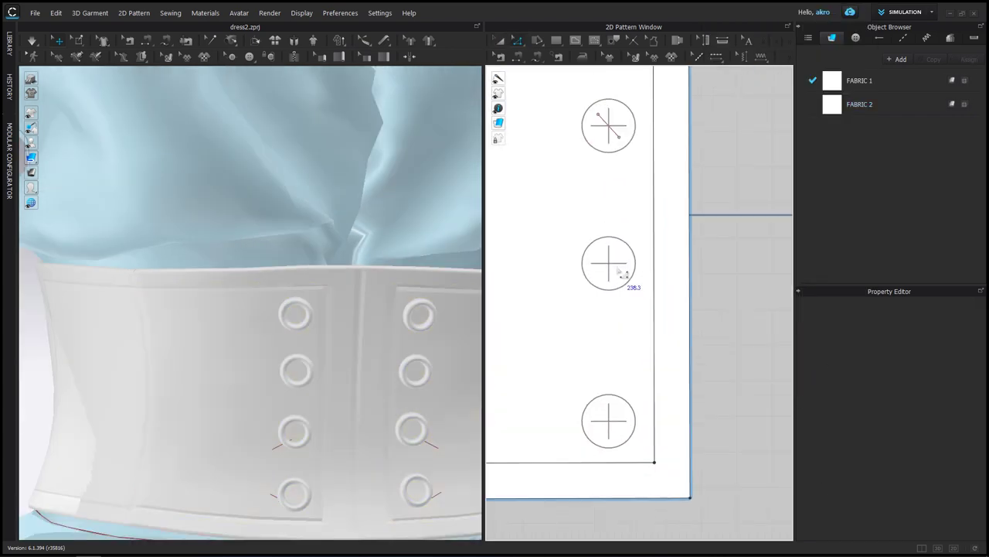
scroll(625, 141, down, 1)
middle_drag(645, 229, 645, 128)
scroll(643, 247, up, 3)
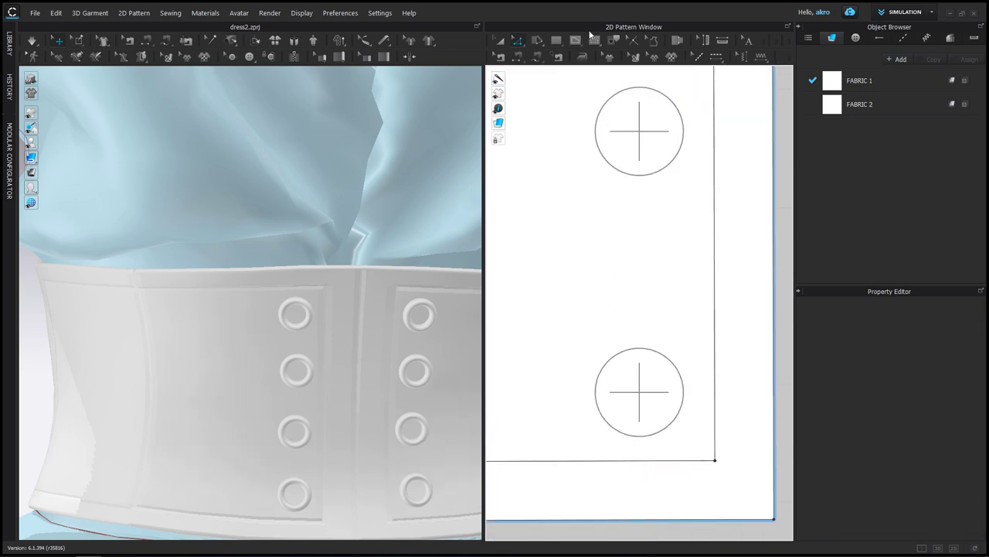
click(619, 371)
double_click(656, 410)
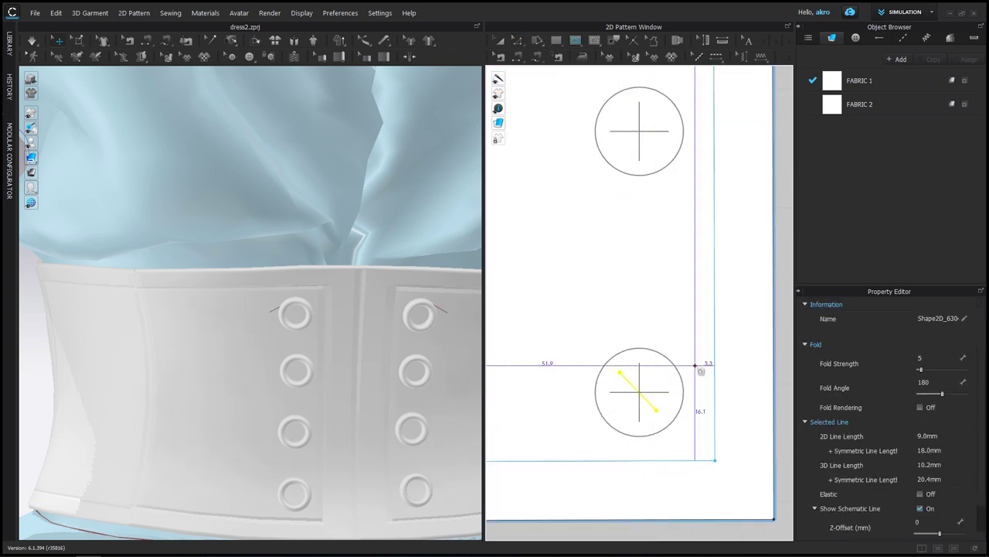
Step: Select the stray diagonal line in the lower circle and delete it
scroll(229, 296, up, 1)
click(279, 314)
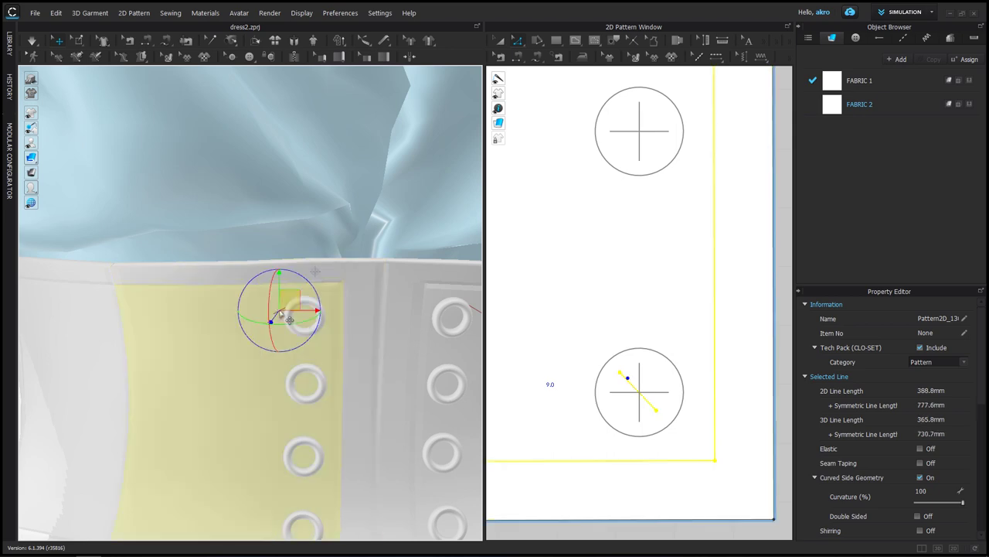
click(656, 407)
scroll(364, 335, down, 3)
mouse_move(364, 335)
right_down()
mouse_move(404, 317)
mouse_move(272, 309)
right_up()
scroll(287, 320, up, 3)
click(287, 320)
click(656, 414)
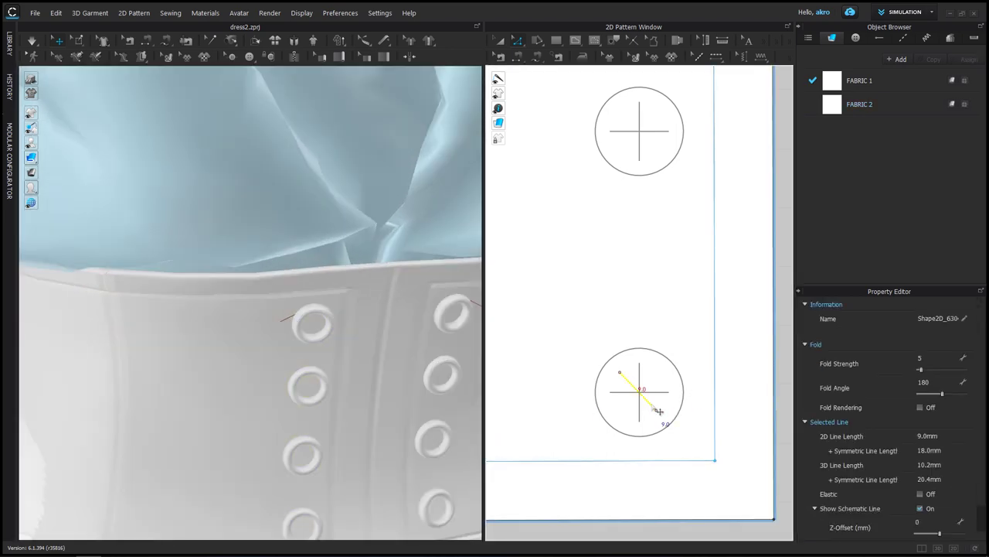
key(Delete)
Step: Select both lace strands on the corset front
scroll(317, 267, down, 3)
scroll(316, 267, down, 3)
scroll(541, 266, down, 5)
scroll(552, 280, up, 1)
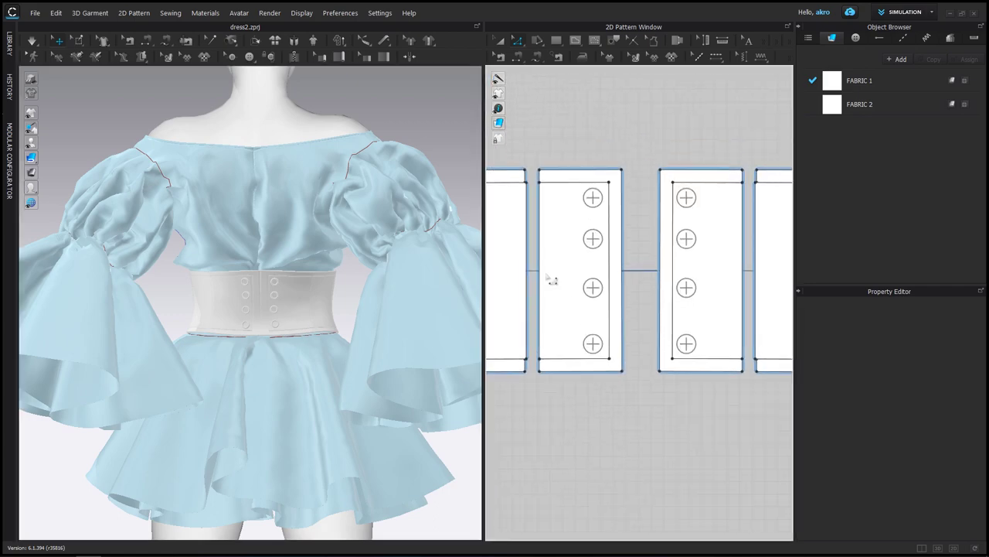
scroll(259, 326, up, 4)
mouse_move(259, 326)
right_down()
mouse_move(337, 274)
mouse_move(347, 294)
mouse_move(373, 288)
mouse_move(148, 286)
right_up()
scroll(347, 294, down, 2)
right_click(148, 287)
click(282, 259)
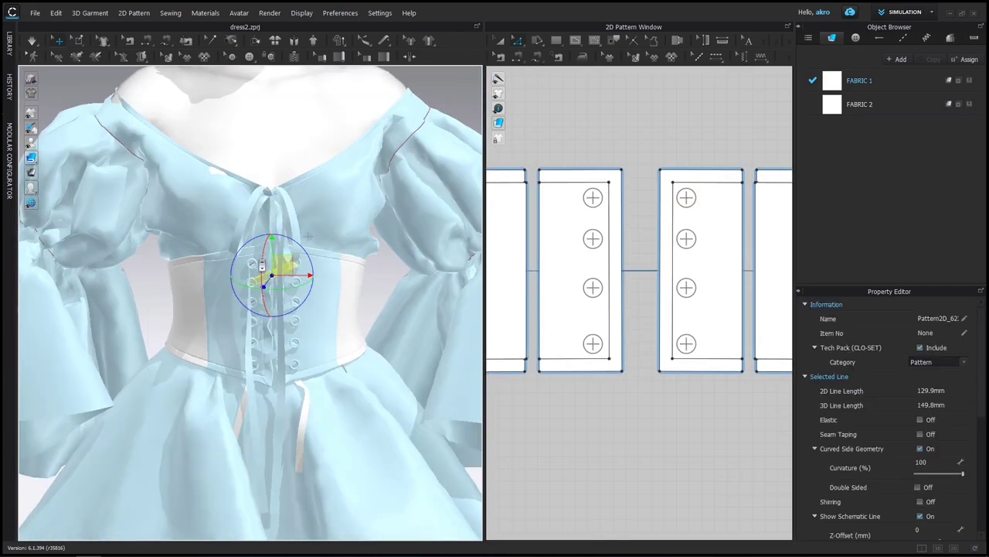
scroll(337, 253, up, 3)
shift+click(337, 253)
Step: Orbit around the side and back, checking the corset parts one by one
mouse_move(382, 249)
right_down()
mouse_move(260, 254)
mouse_move(457, 256)
mouse_move(397, 257)
right_up()
scroll(396, 257, down, 2)
click(422, 185)
click(392, 274)
click(349, 425)
click(419, 305)
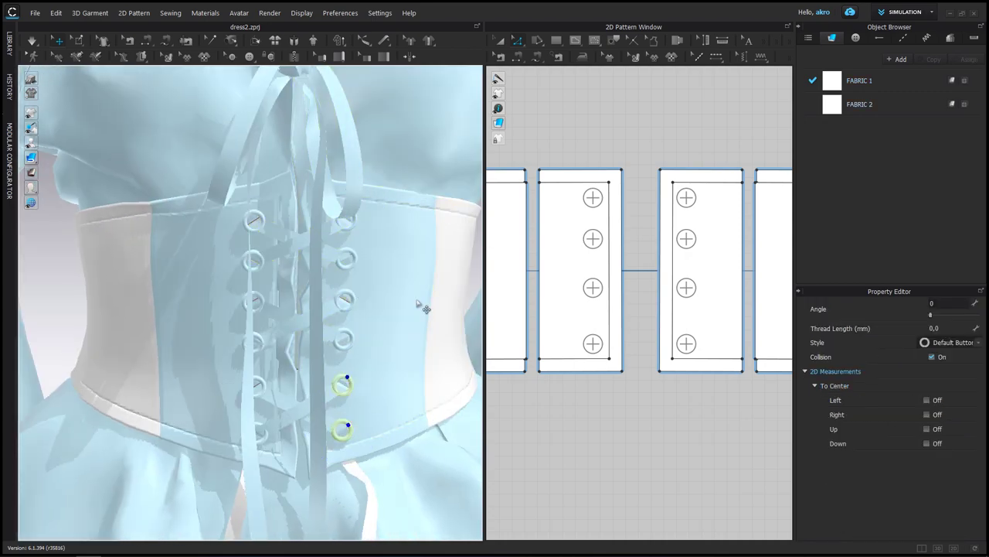
scroll(418, 232, down, 5)
right_drag(412, 180, 405, 249)
scroll(286, 302, up, 5)
Step: Select the belt buttons and apply an option from their context menu
click(272, 278)
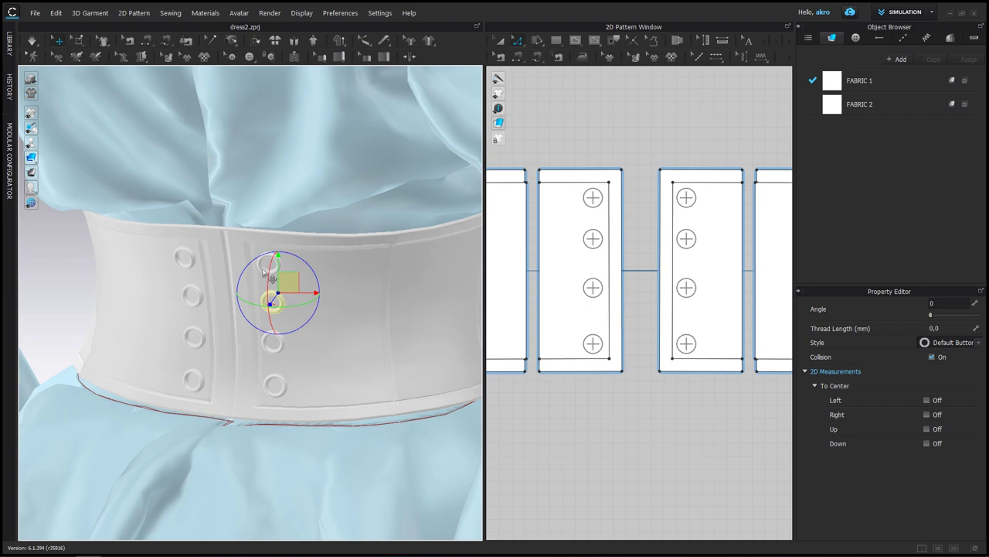
shift+click(285, 382)
scroll(265, 324, up, 3)
scroll(164, 238, up, 2)
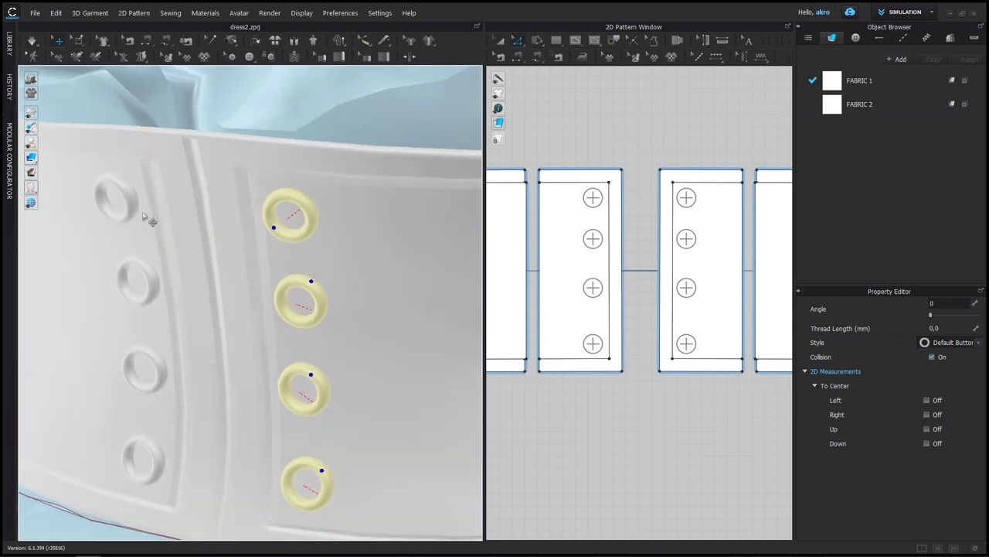
right_click(152, 430)
click(185, 488)
scroll(232, 309, down, 5)
Step: Select a front lacing strand for transforming
mouse_move(116, 278)
right_down()
mouse_move(334, 280)
mouse_move(353, 269)
mouse_move(323, 280)
right_up()
scroll(335, 280, up, 4)
click(332, 276)
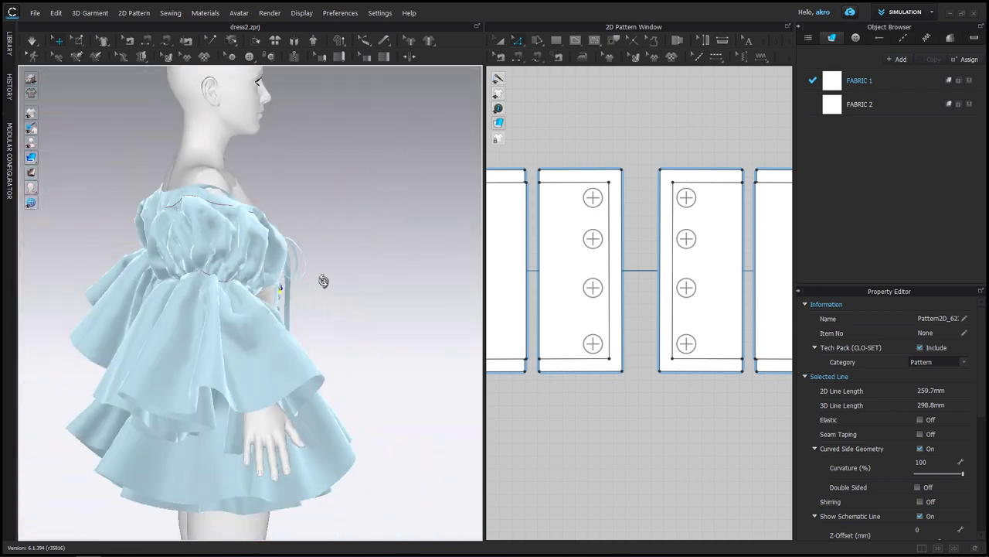
right_drag(175, 312, 325, 309)
scroll(615, 271, down, 3)
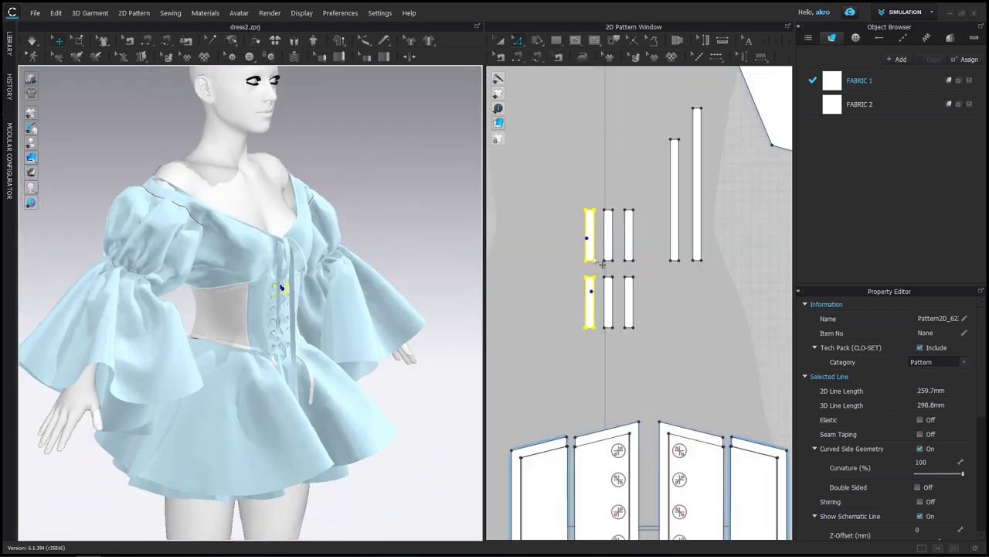
key(a)
scroll(592, 240, up, 3)
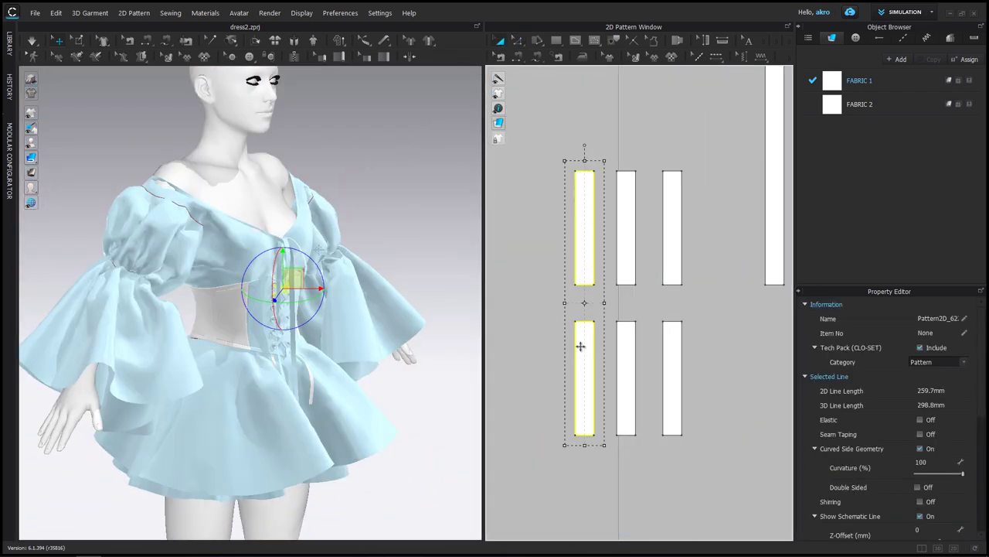
Step: Reselect the left lace pieces and bring up their context options
click(511, 296)
scroll(529, 275, down, 2)
scroll(561, 247, up, 1)
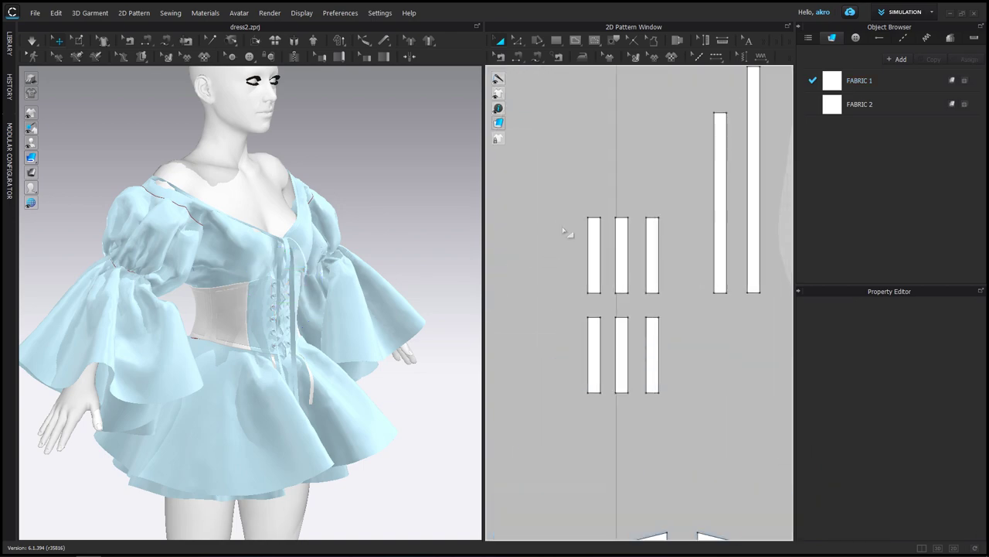
click(592, 247)
right_click(600, 305)
click(631, 312)
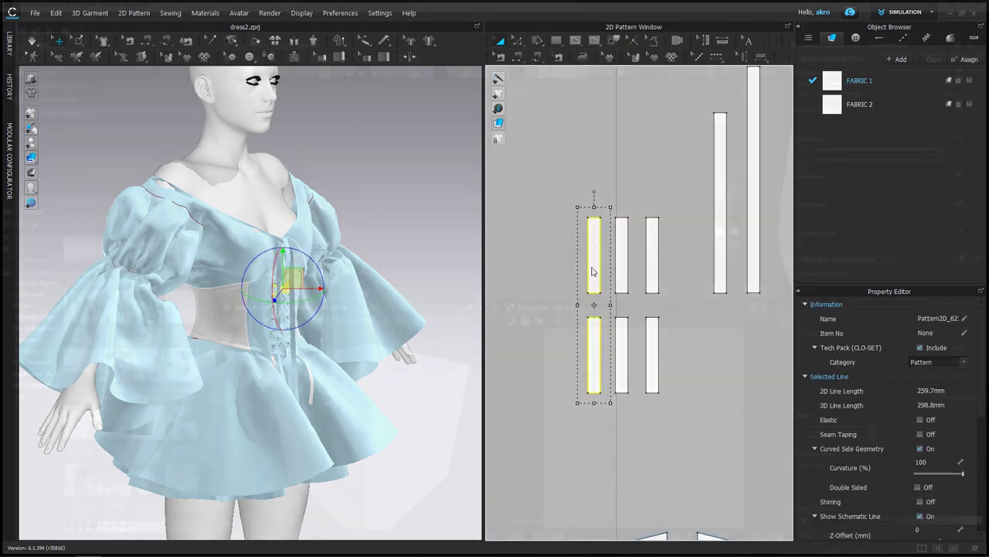
right_click(600, 306)
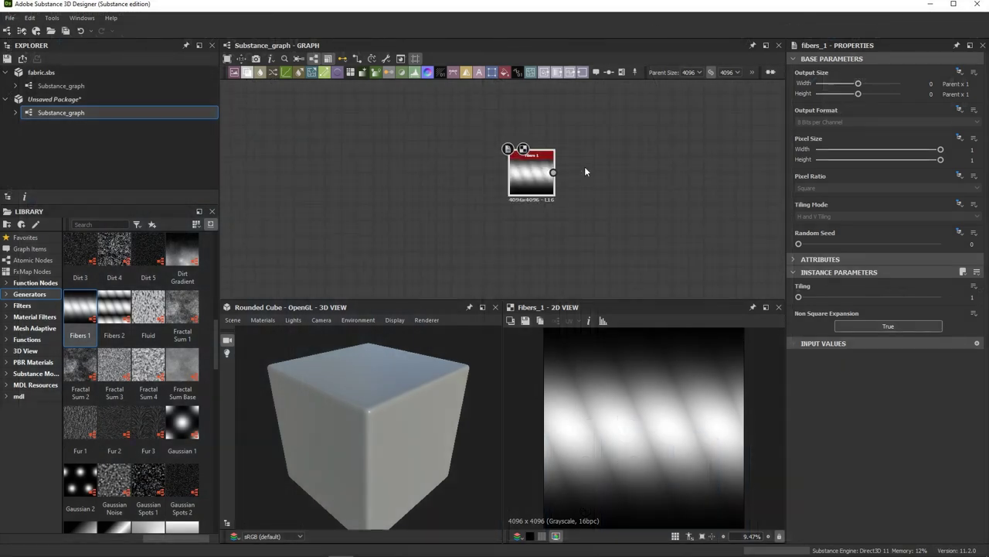
Step: Add a Transformation 2D after Fibers 1, squashing it into a thin strip with tiling off
drag(577, 124, 625, 177)
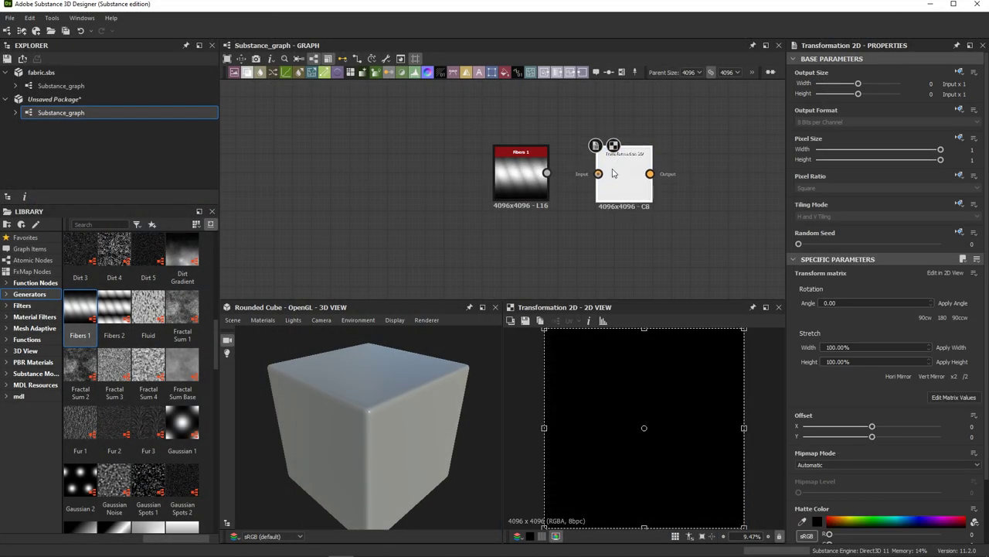
drag(546, 172, 595, 180)
key(f)
scroll(625, 349, down, 5)
drag(644, 468, 643, 443)
click(955, 216)
click(889, 224)
middle_drag(607, 228, 621, 193)
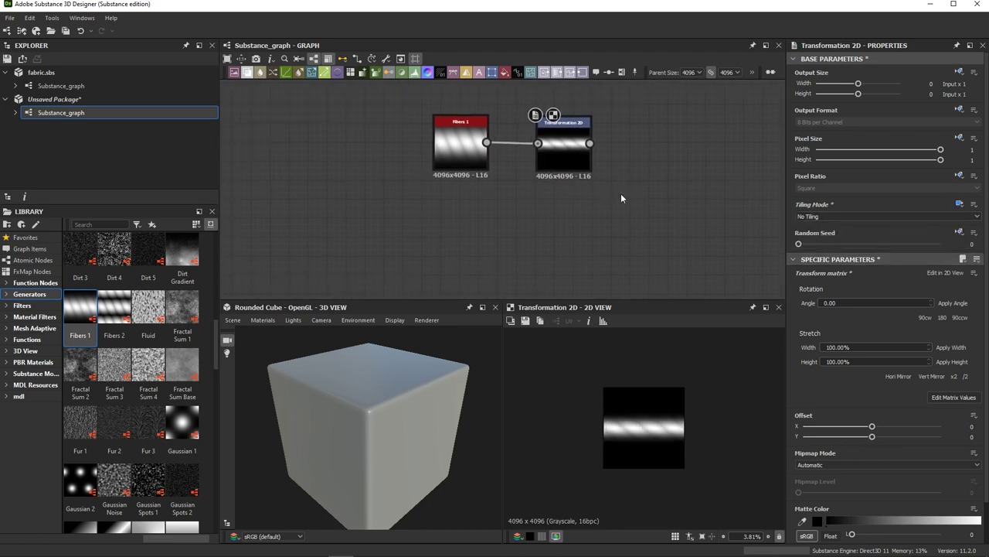
Step: Add an Anisotropic Noise node with Y Amount 183
key(space)
text(ani)
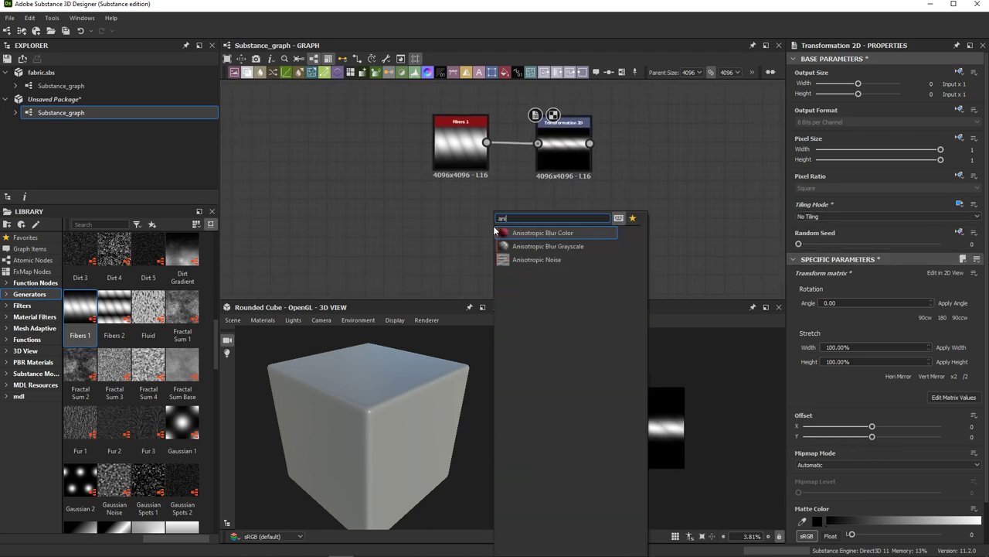
click(537, 259)
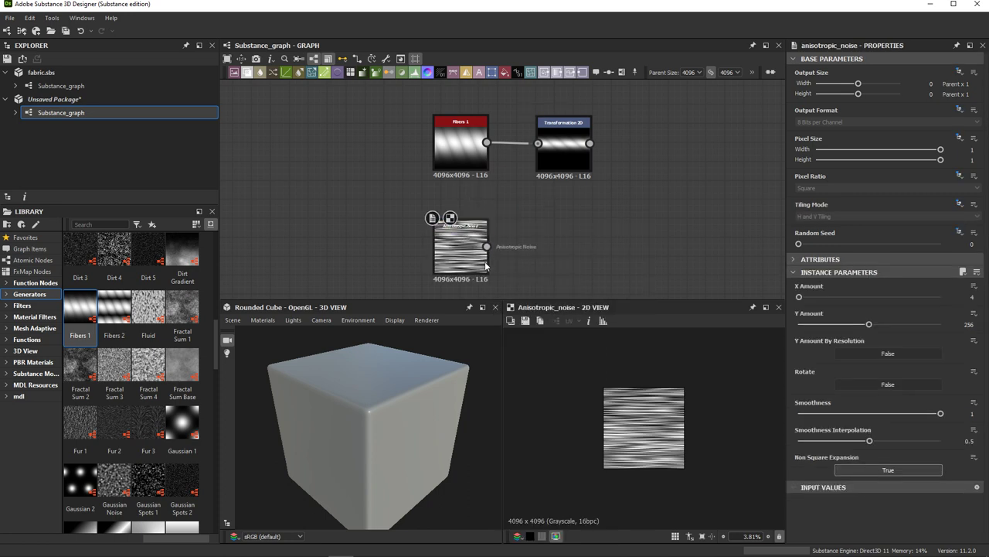
click(971, 296)
text(1)
drag(869, 323, 850, 326)
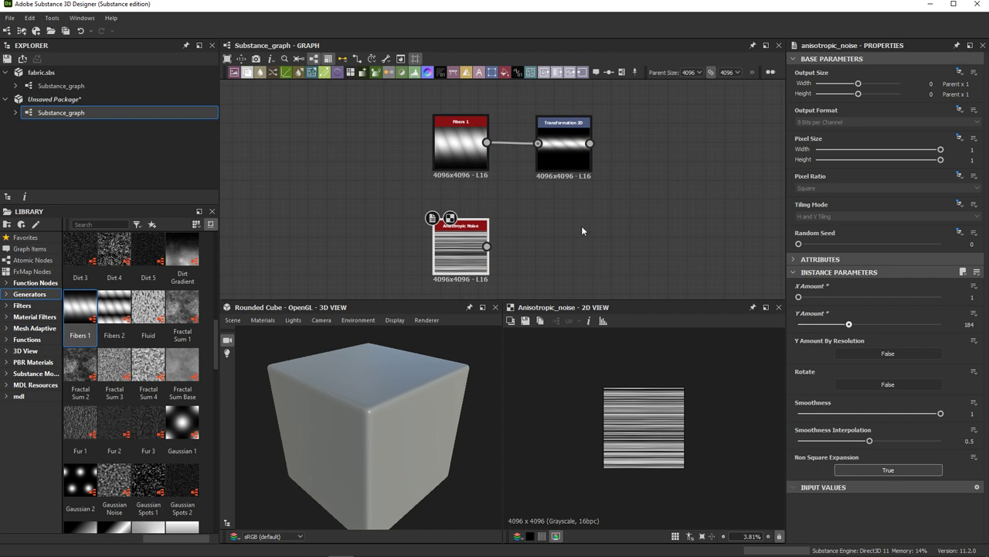
click(974, 325)
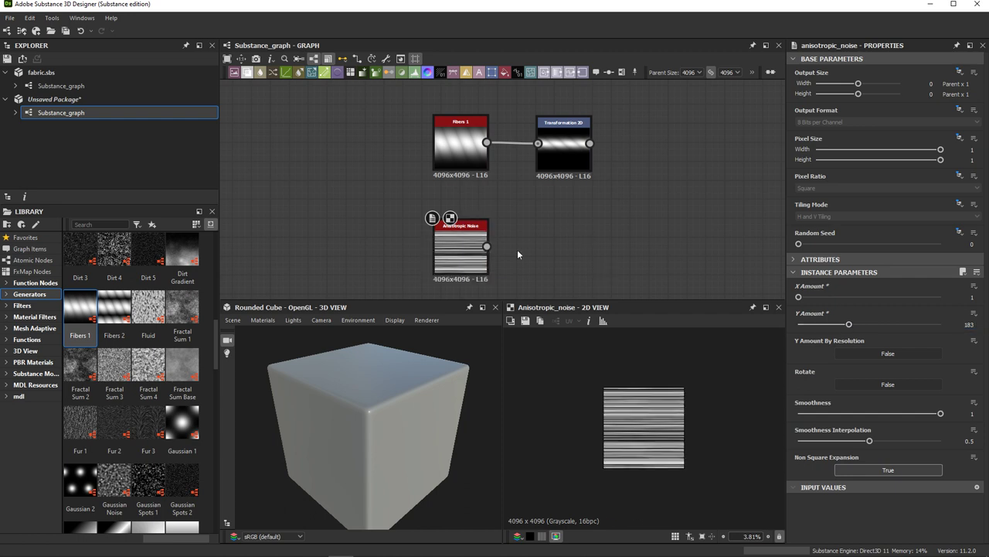
Step: Rotate the anisotropic noise stripes diagonally with a Transformation 2D at angle 0.46
mouse_move(492, 72)
mouse_down()
mouse_move(566, 250)
mouse_move(538, 247)
mouse_up()
text(0.46)
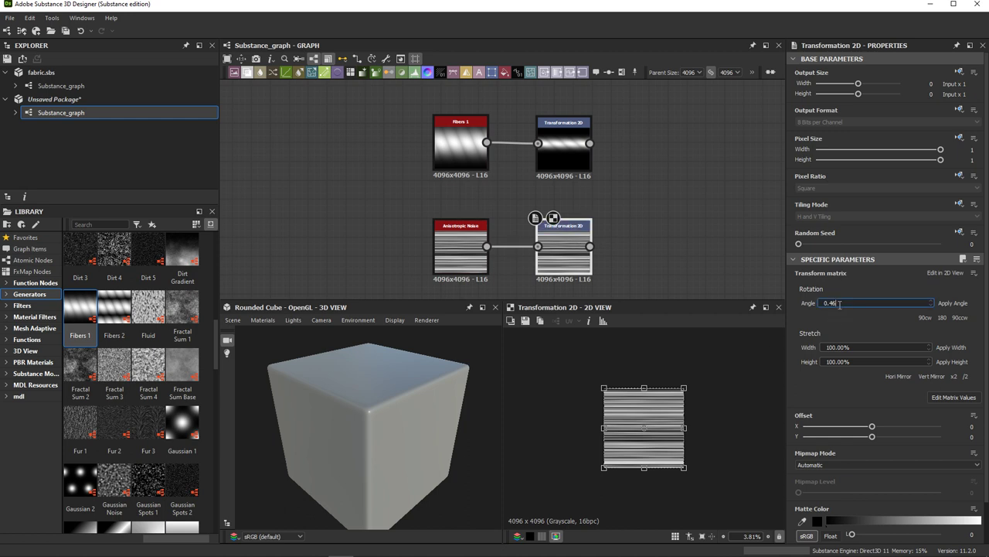
key(Return)
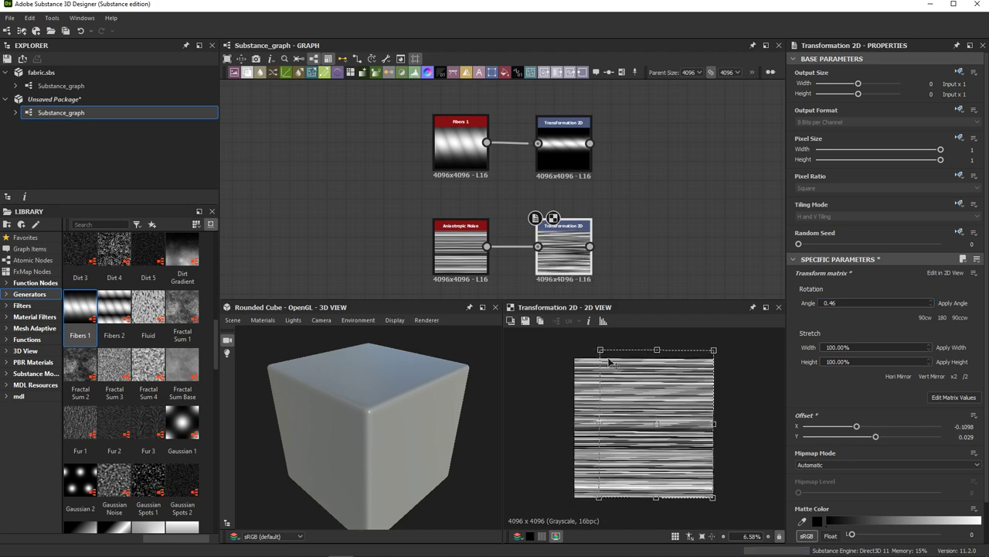
drag(582, 365, 644, 340)
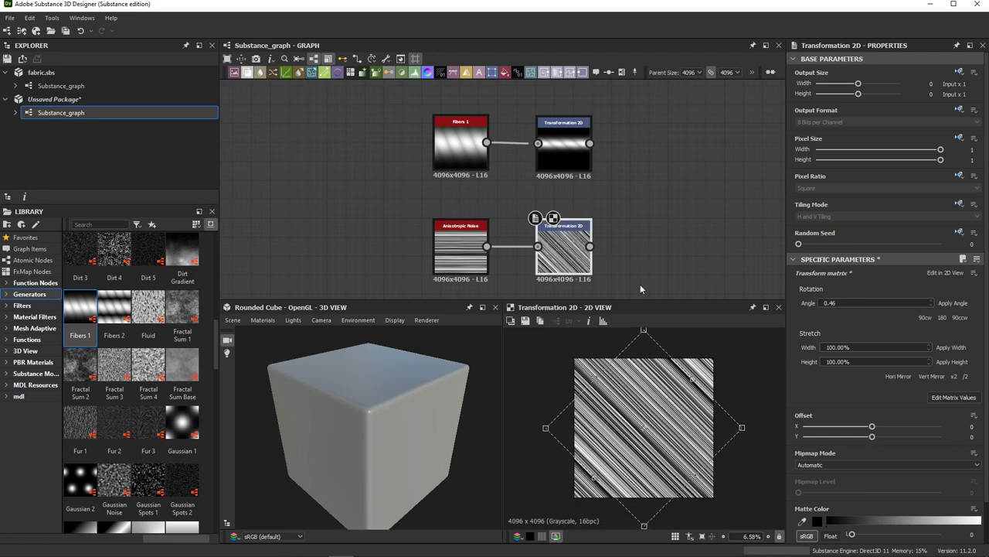
middle_drag(562, 142, 430, 119)
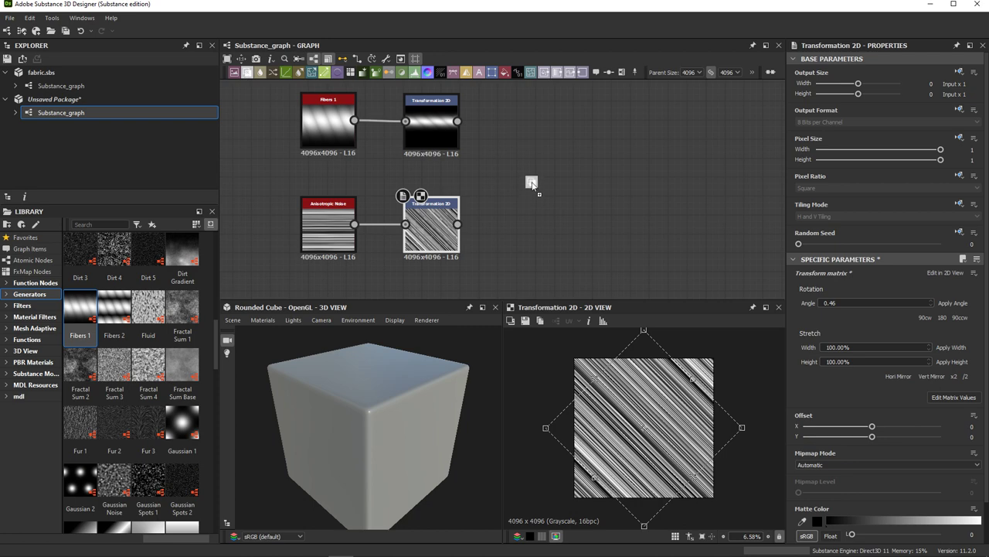
Step: Blend both transformed images in Multiply mode at about half opacity
drag(531, 183, 545, 177)
drag(457, 121, 519, 164)
drag(457, 224, 519, 177)
click(811, 314)
click(813, 329)
drag(940, 284, 866, 290)
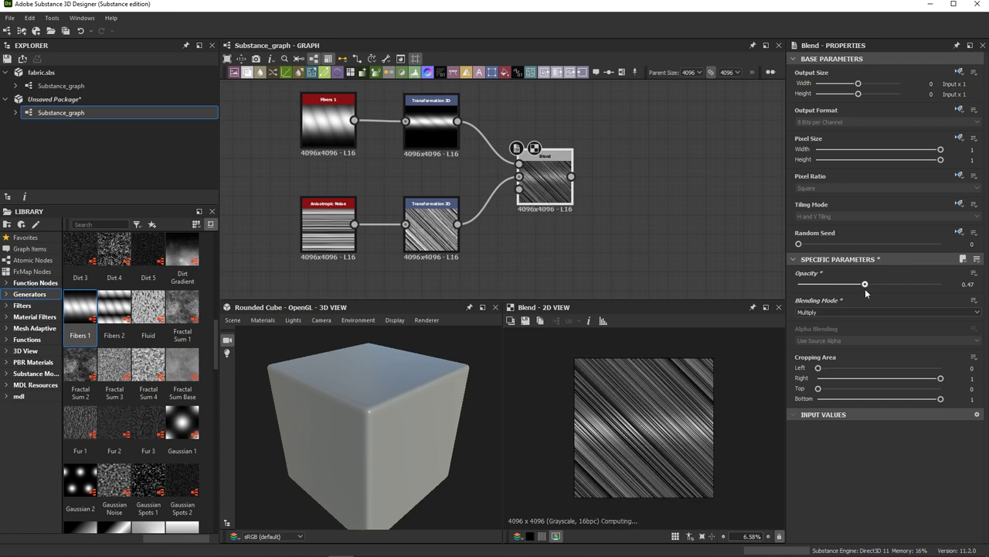
key(space)
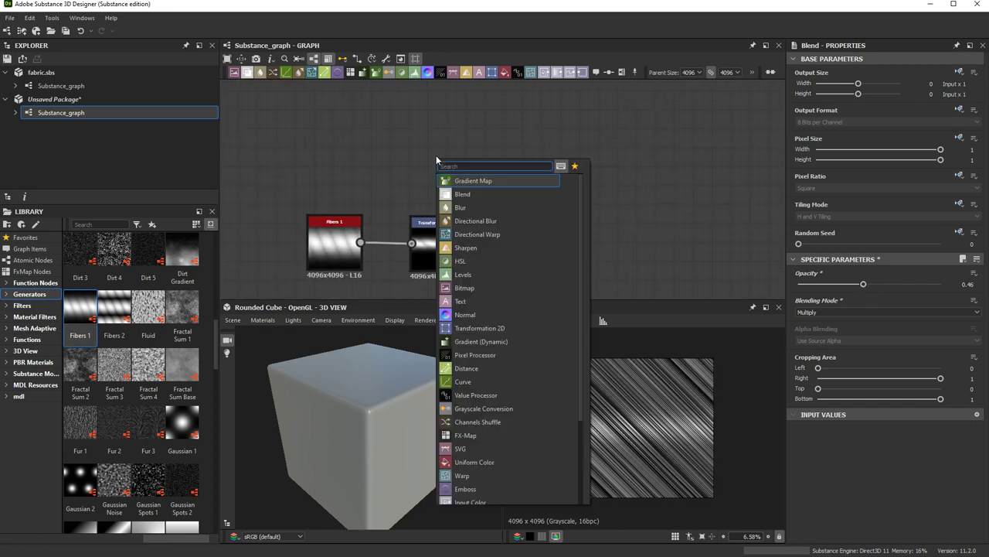
Step: Add a Bell Shape node followed by Levels, lowering Size Y to flatten it
text(sh)
key(Down)
key(Down)
key(Return)
drag(436, 156, 546, 159)
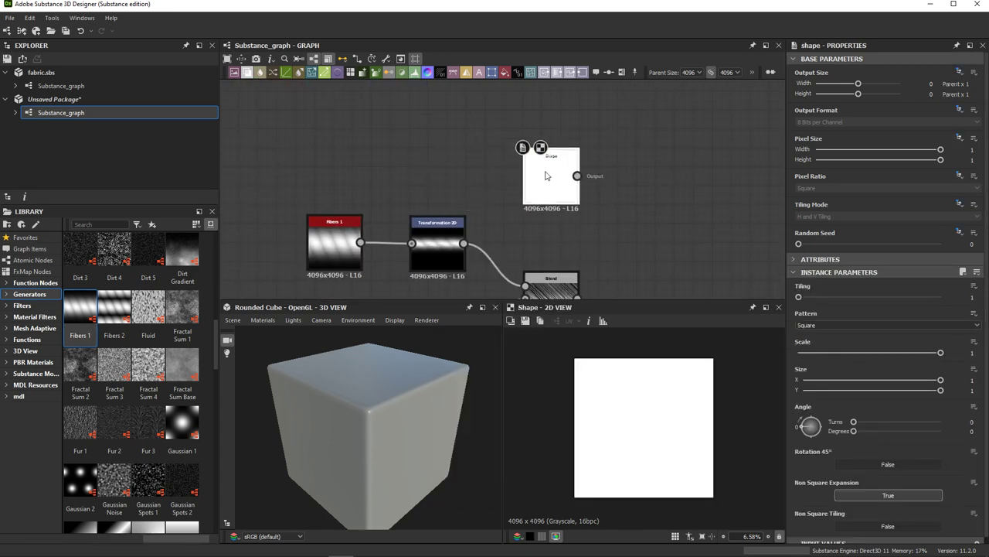
click(838, 324)
click(830, 354)
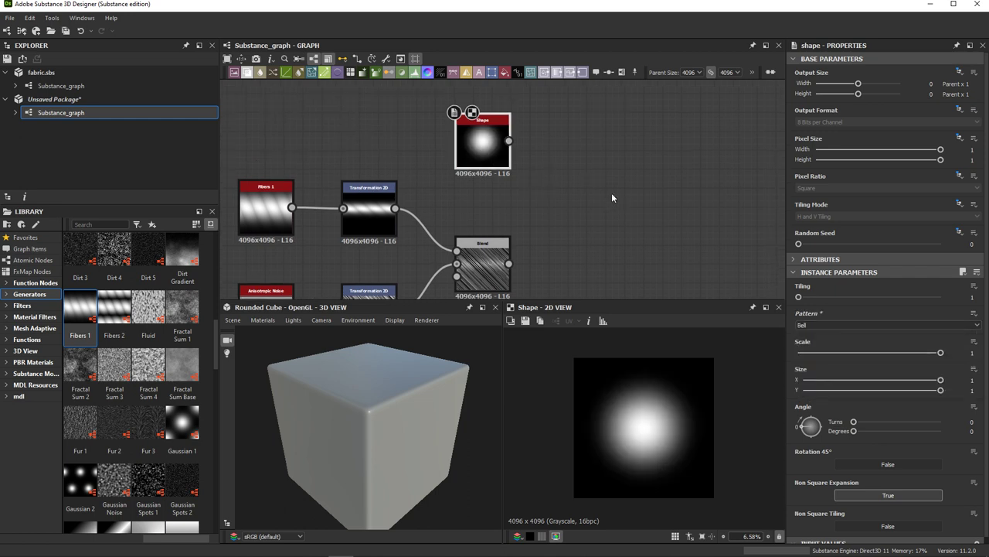
drag(568, 144, 575, 142)
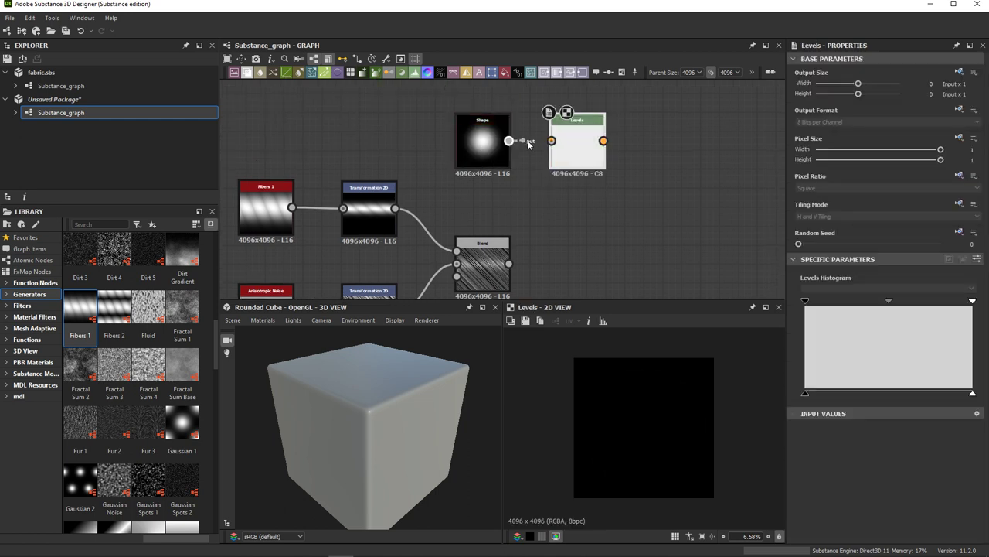
middle_drag(620, 215, 582, 204)
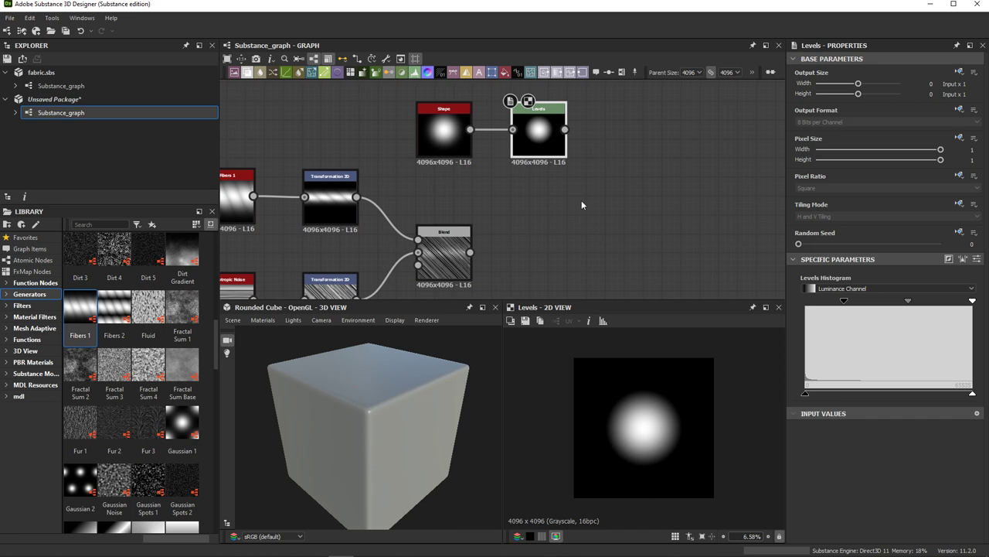
click(444, 132)
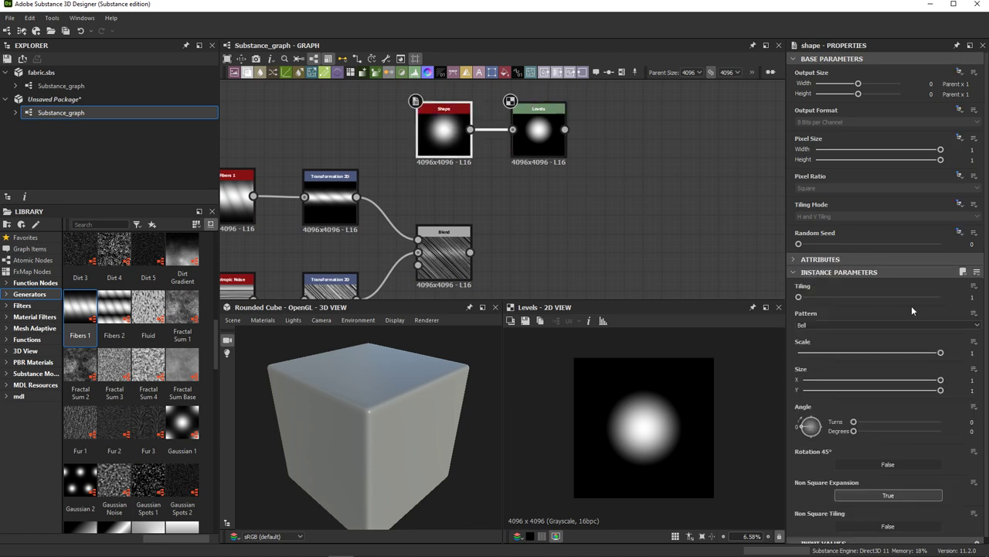
drag(940, 384, 852, 384)
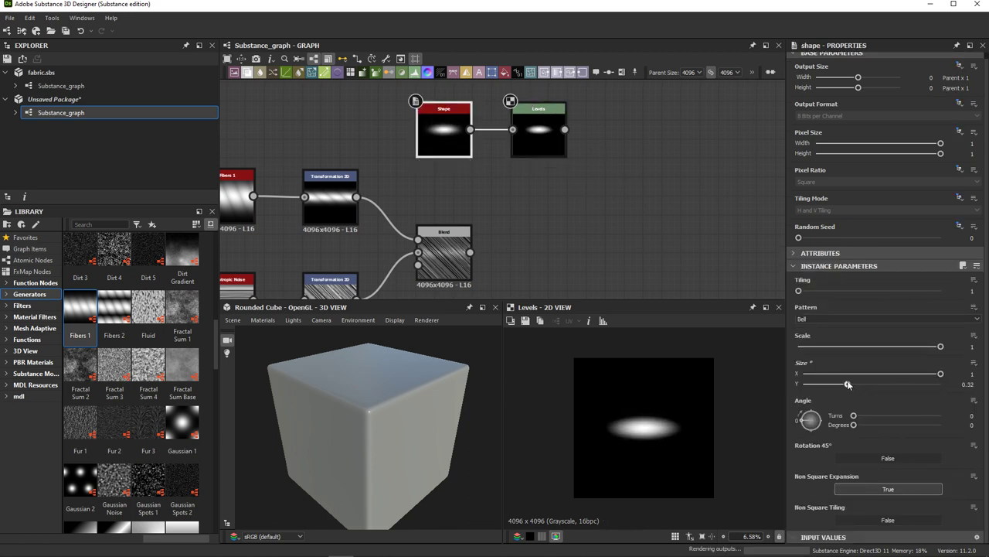
Step: Multiply the diagonal streak blend with the Levels output in a new Blend node
click(247, 72)
middle_drag(661, 197, 630, 203)
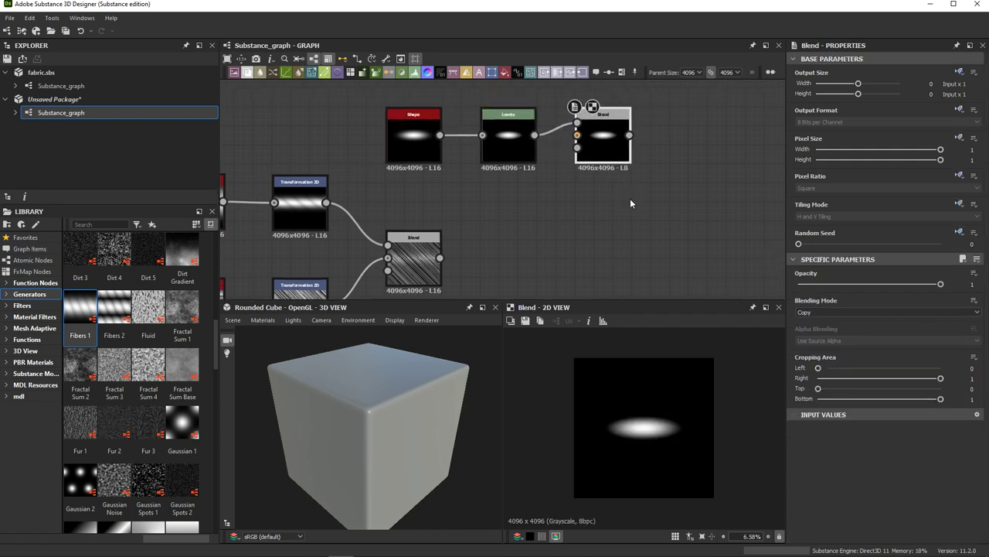
click(822, 314)
click(821, 338)
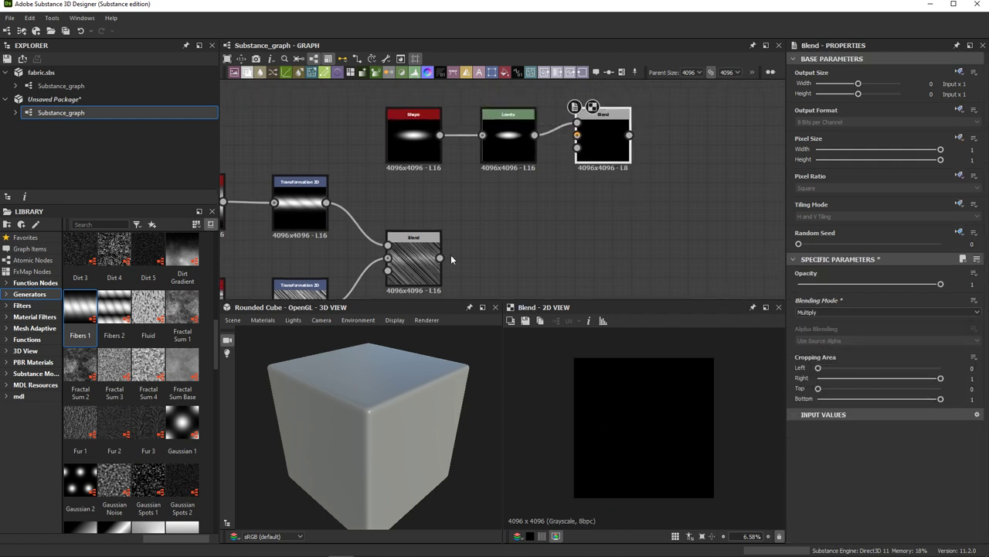
drag(575, 141, 577, 136)
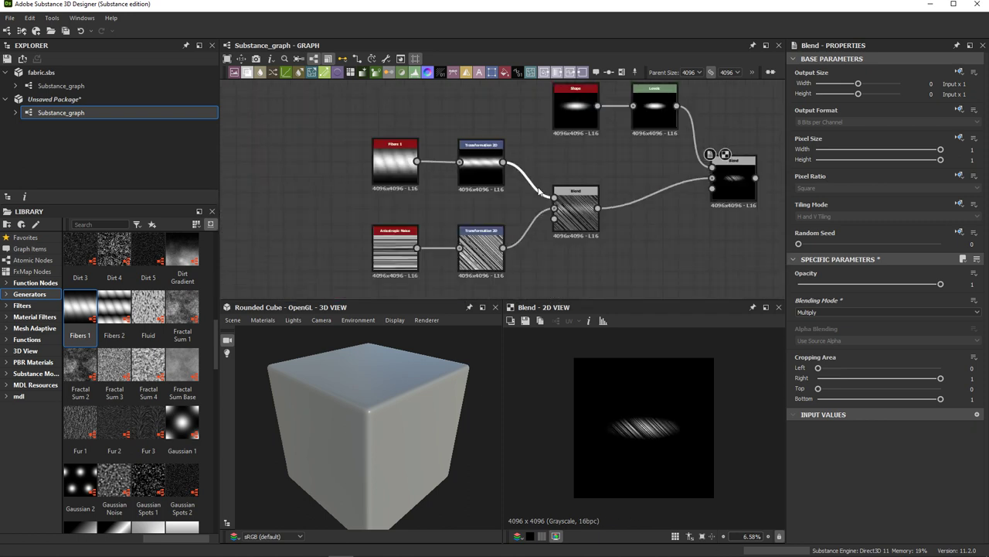
drag(543, 197, 554, 208)
middle_drag(632, 229, 592, 221)
Step: Search for and add a Tile Sampler node to the graph
scroll(592, 221, up, 1)
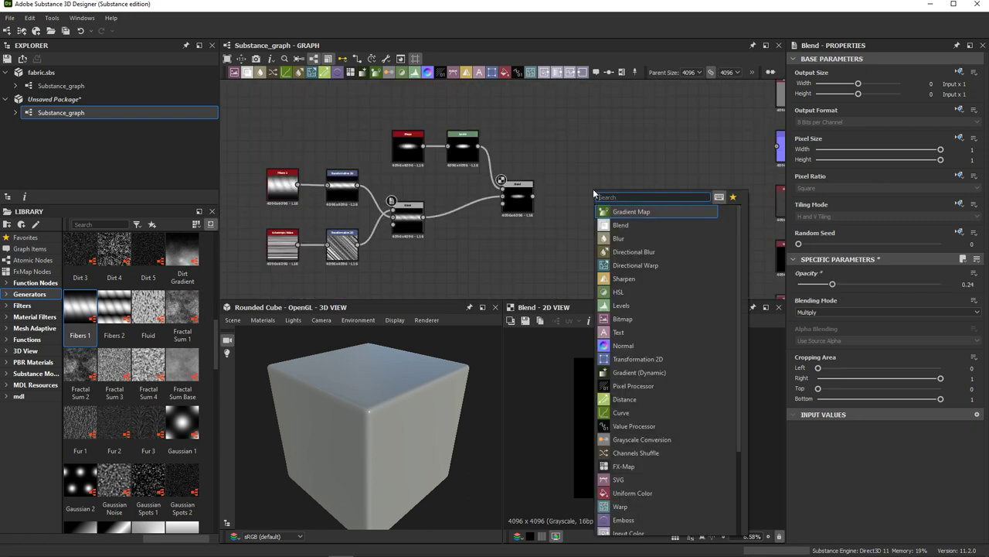
text(ta)
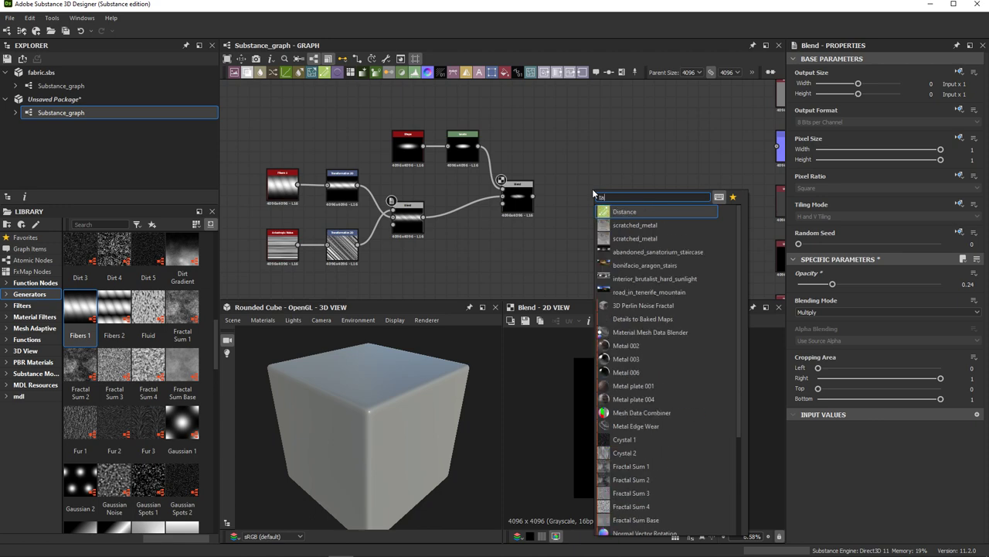
text(l)
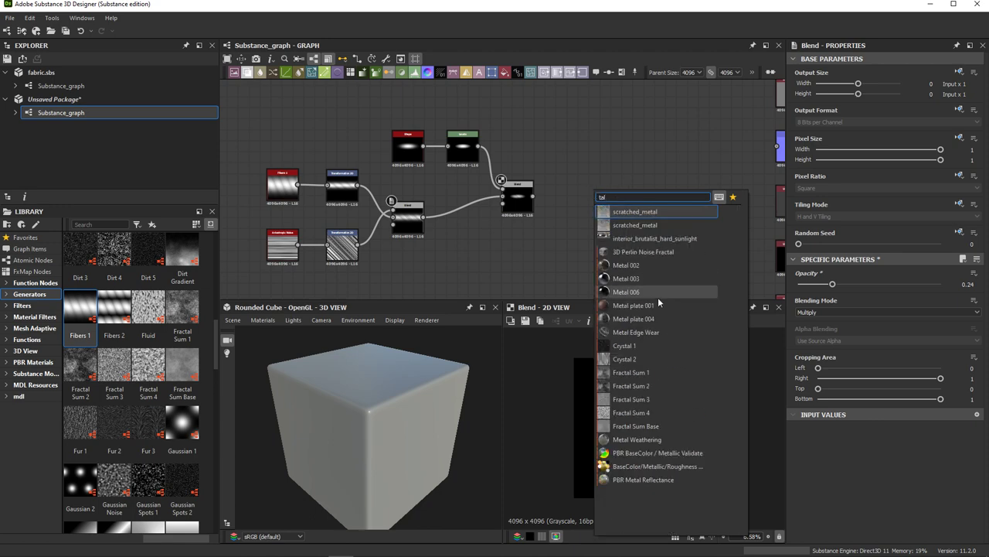
key(BackSpace)
key(BackSpace)
text(il)
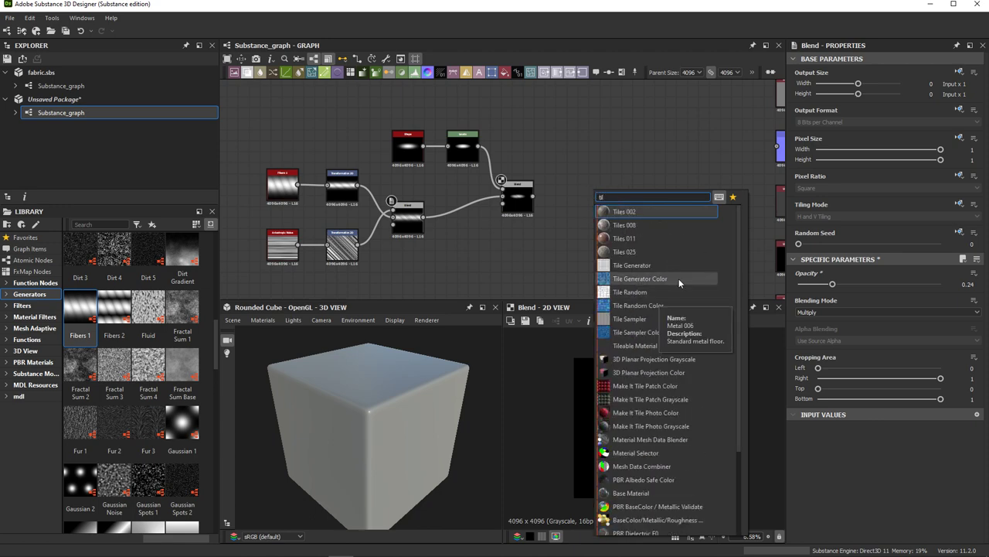
click(652, 319)
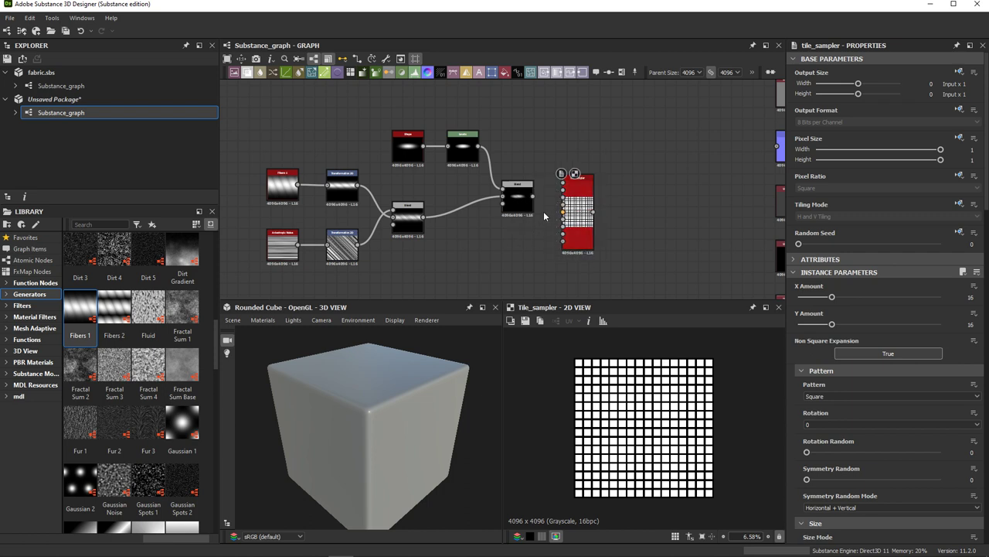
Step: Set the Tile Sampler's Pattern to Pattern Input so it tiles the streak patch
scroll(580, 207, up, 4)
scroll(548, 193, down, 1)
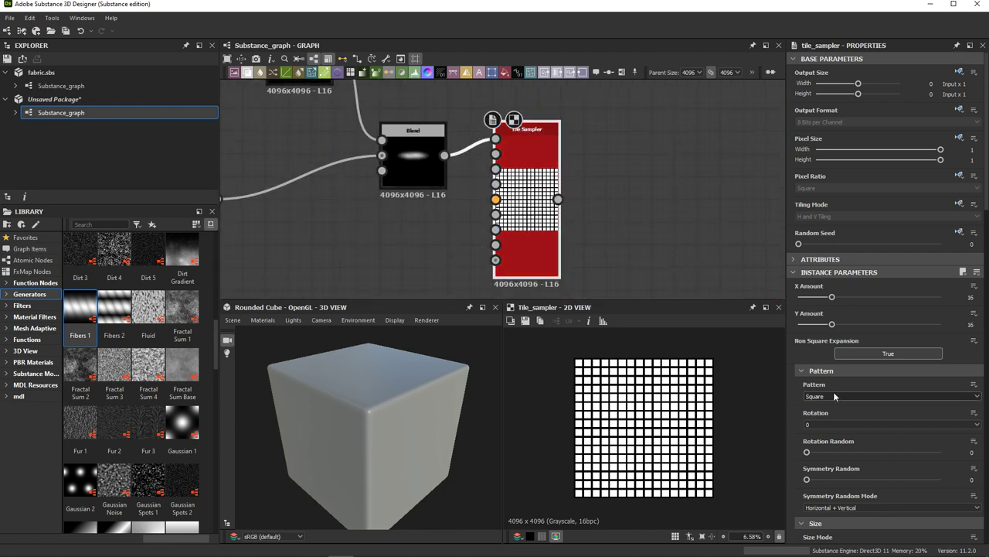
click(889, 396)
click(832, 401)
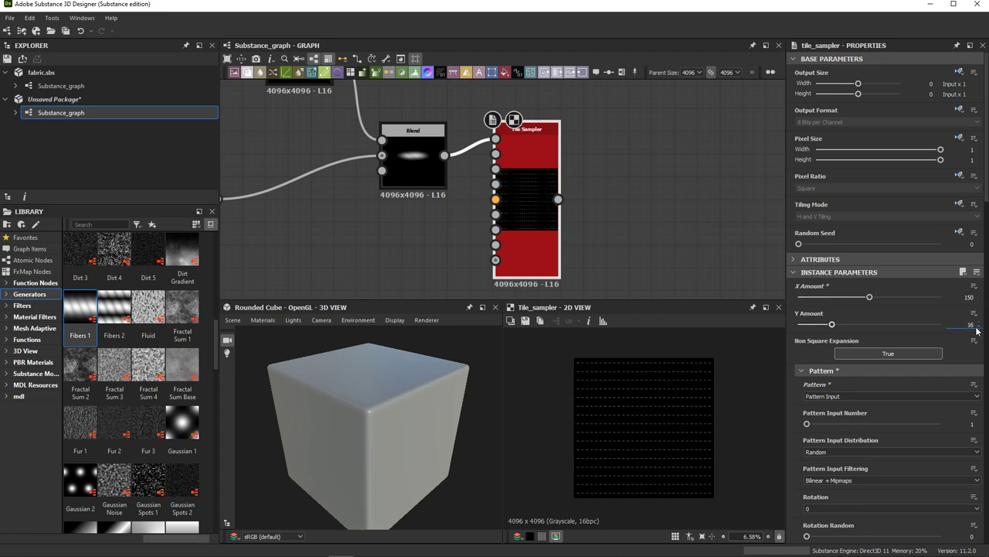
text(150)
Step: Increase the tile Scale to about 5.13
scroll(892, 362, down, 4)
scroll(894, 362, down, 4)
scroll(822, 372, down, 4)
drag(832, 371, 875, 373)
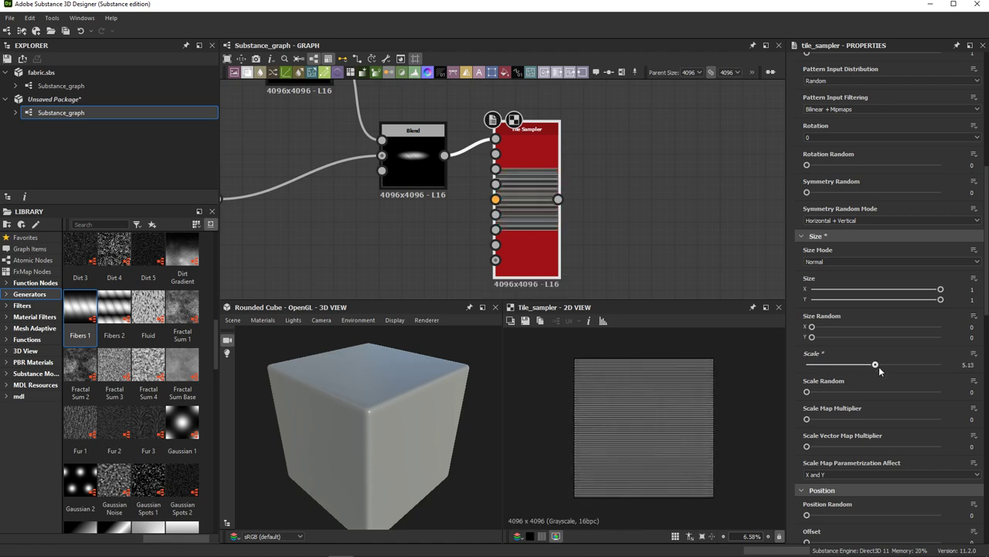
Step: Set X Amount to 150 and Size Random X to 0.01 for dense fine streaks
scroll(879, 367, down, 5)
scroll(879, 366, down, 2)
scroll(889, 354, down, 4)
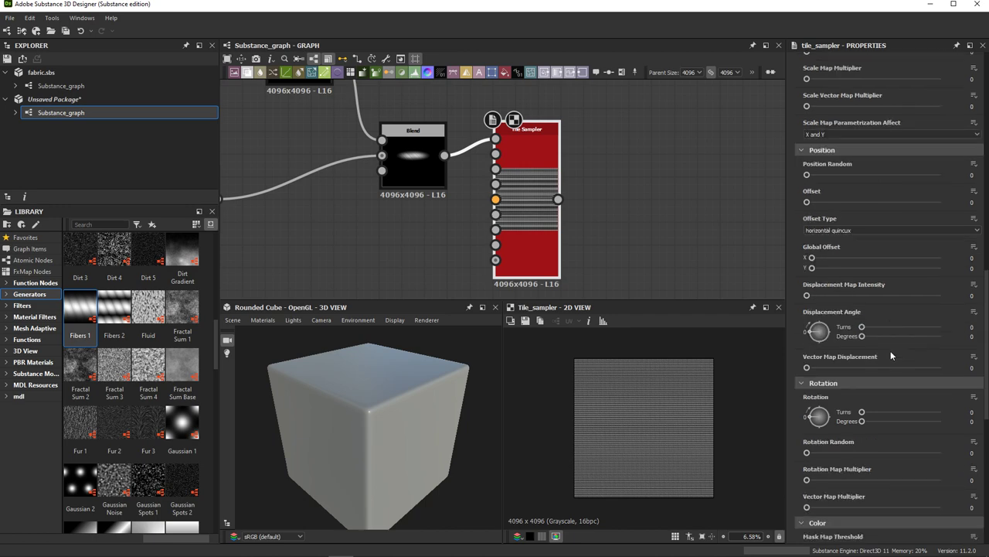
scroll(890, 351, down, 6)
scroll(893, 337, up, 2)
scroll(889, 309, up, 1)
scroll(885, 299, down, 2)
scroll(885, 298, down, 4)
scroll(884, 298, up, 2)
scroll(872, 264, up, 6)
scroll(876, 267, up, 4)
scroll(877, 268, up, 3)
drag(811, 171, 815, 172)
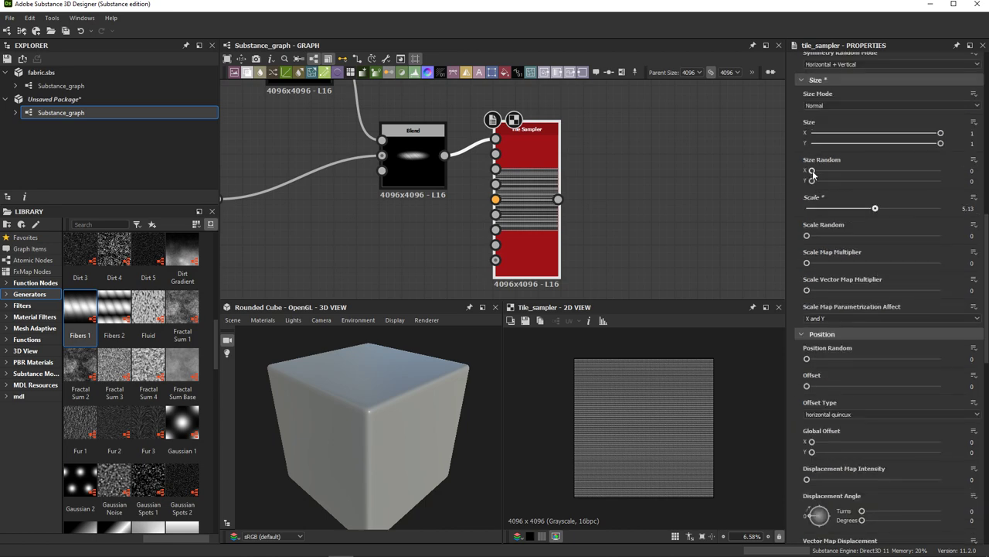
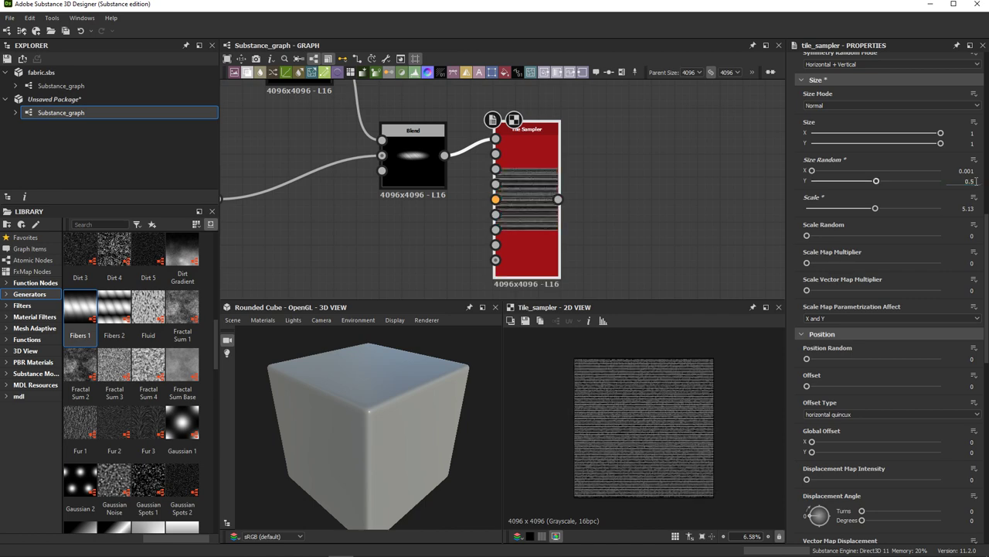
Step: Set the Tile Sampler position offset to 0.5 with the vertical quincux offset type
scroll(914, 232, down, 4)
scroll(911, 234, down, 8)
scroll(912, 234, down, 4)
scroll(913, 234, up, 4)
scroll(912, 235, up, 2)
click(971, 139)
text(0.)
click(919, 167)
click(880, 183)
Step: Give the Tile Sampler a rotation random of 0.005
scroll(669, 402, up, 3)
scroll(669, 402, up, 2)
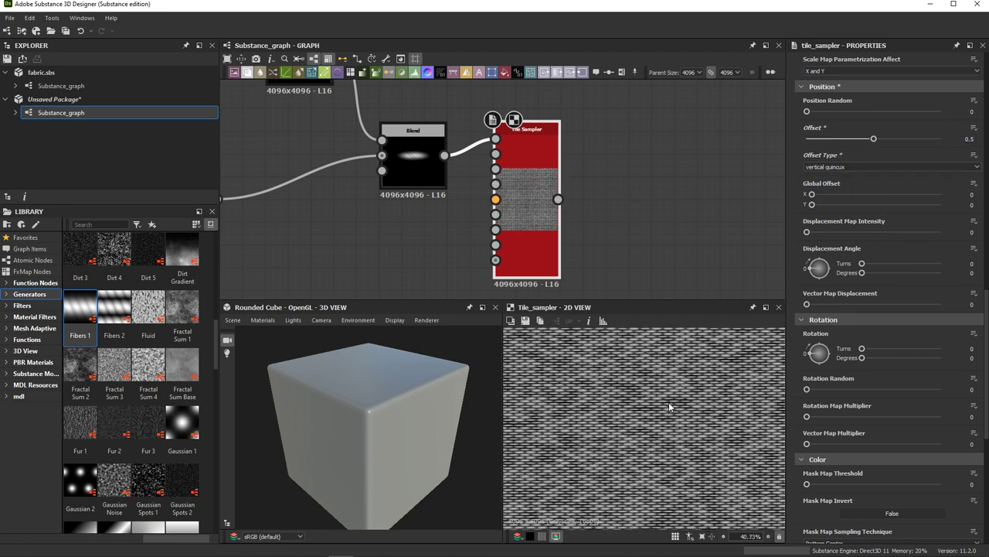
scroll(668, 402, down, 1)
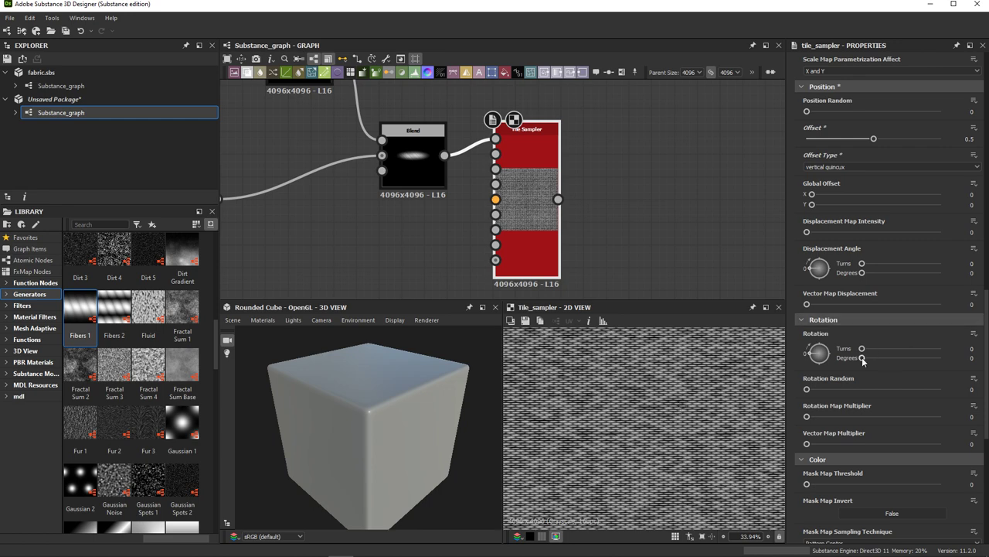
click(972, 389)
text(005)
key(Return)
Step: Set the Tile Sampler colour random to 0.11 and dim its colour to 197
scroll(922, 442, down, 5)
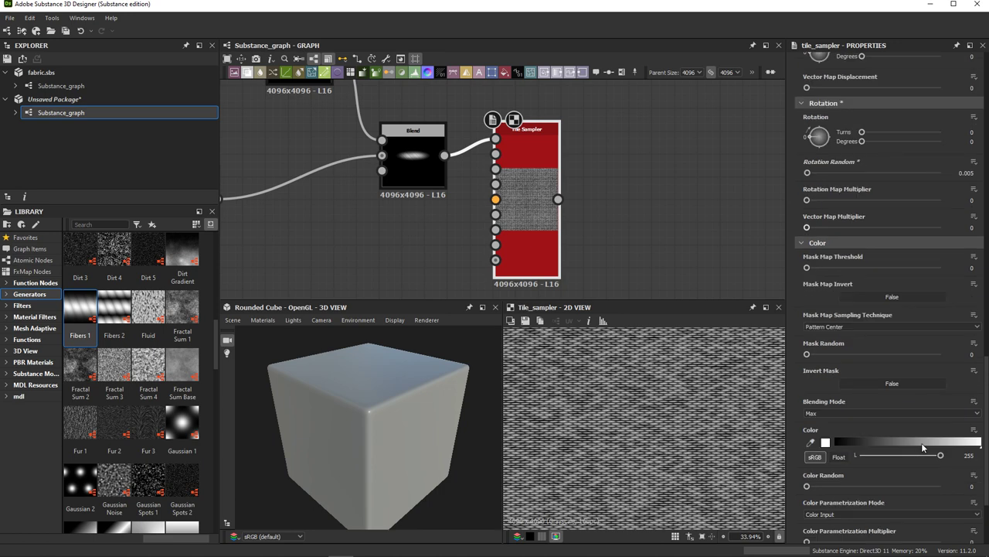
drag(808, 424, 825, 424)
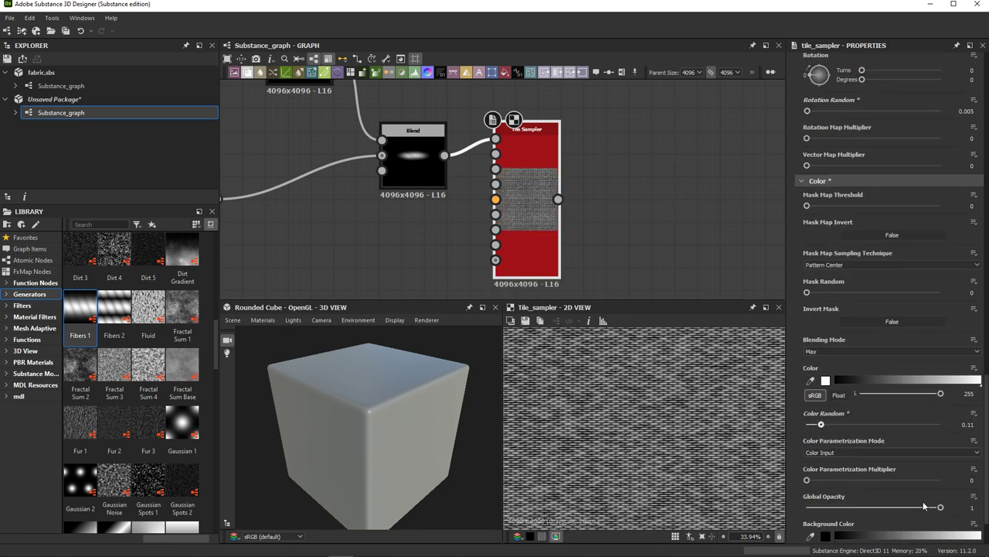
drag(940, 395, 922, 394)
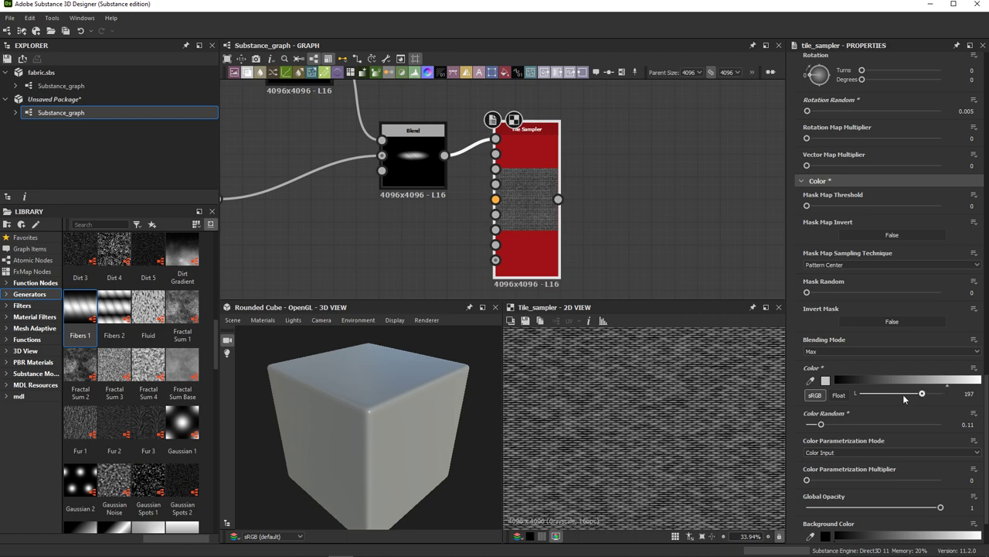
scroll(629, 223, down, 3)
scroll(637, 194, up, 1)
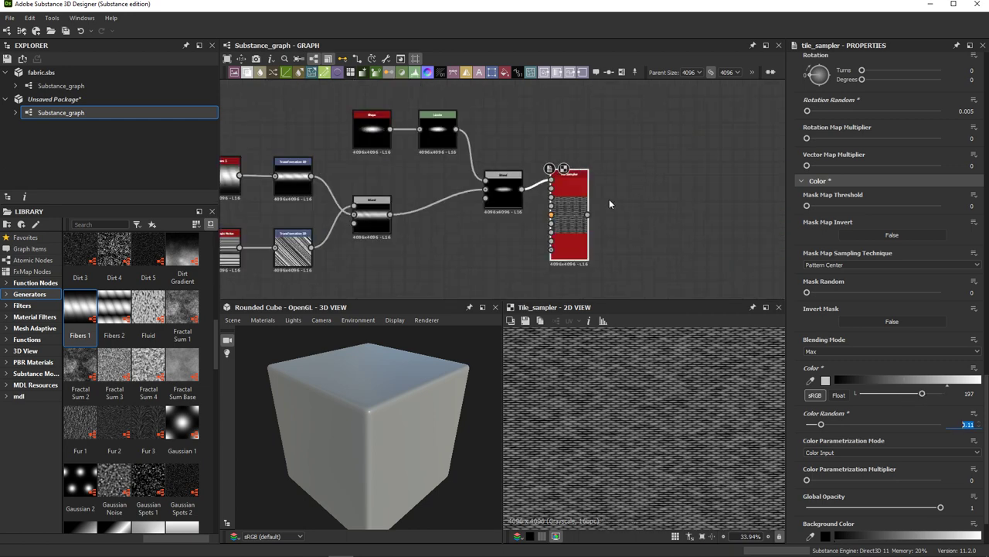
key(space)
Step: Add a Directional Warp after the Tile Sampler with intensity 1.59 and angle about 89°
text(dire)
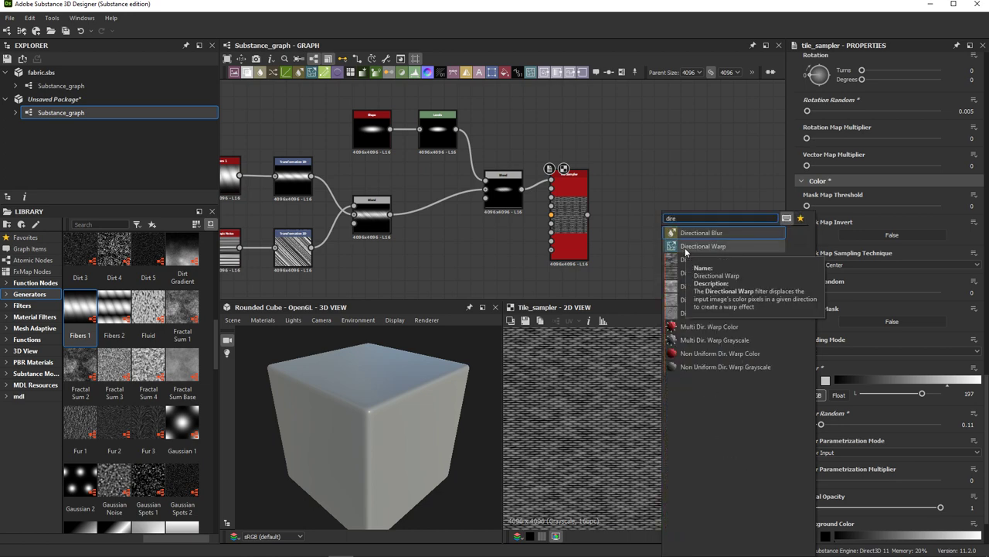
click(703, 246)
drag(620, 221, 623, 217)
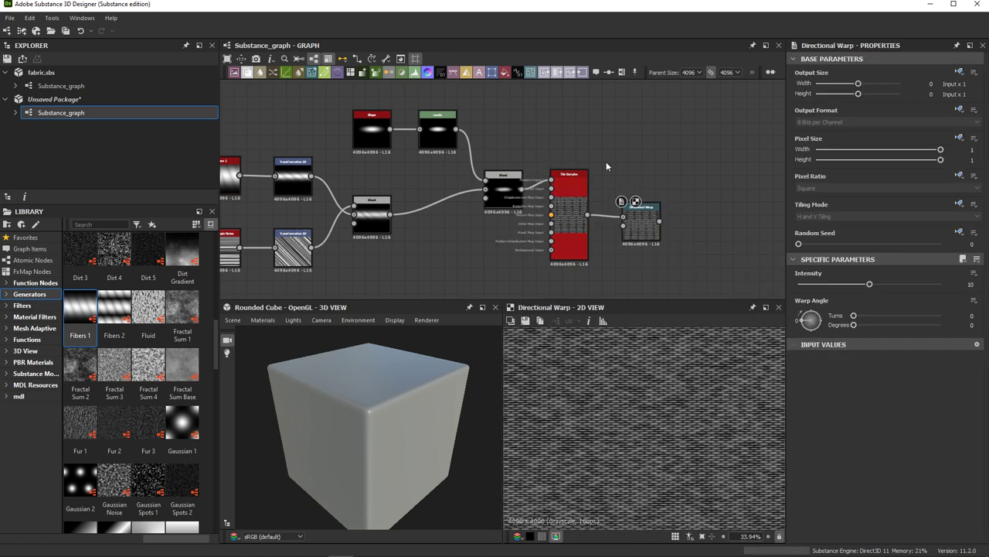
drag(874, 285, 828, 286)
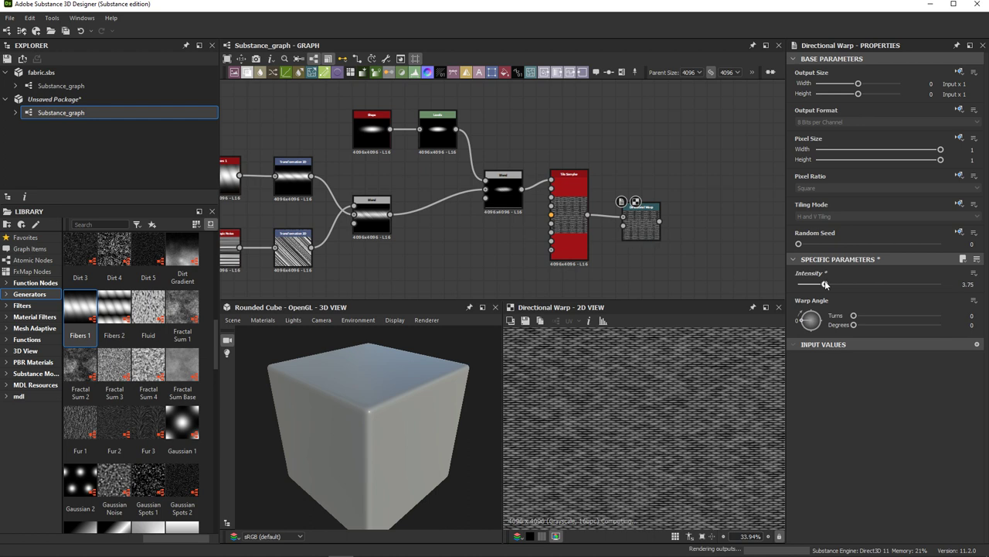
mouse_move(810, 284)
drag(853, 325, 877, 324)
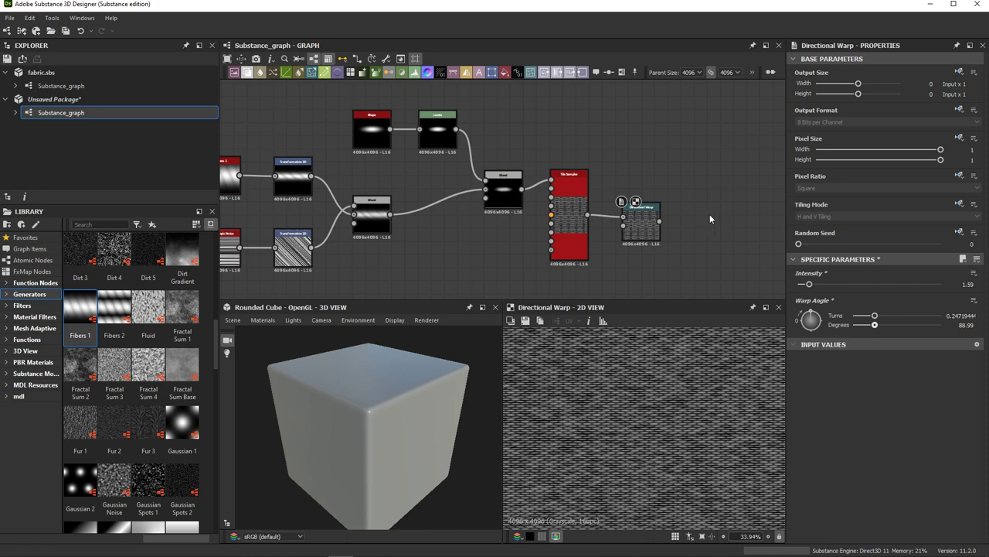
Step: Add a Perlin Noise node and reduce its scale to 5
scroll(631, 205, up, 3)
scroll(710, 217, down, 5)
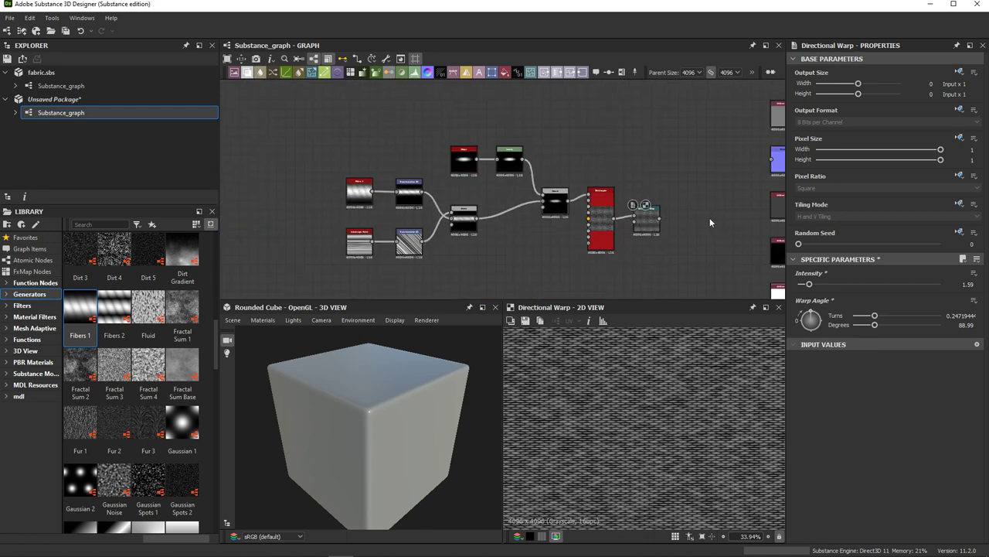
key(space)
text(perlin)
key(Return)
scroll(676, 239, up, 2)
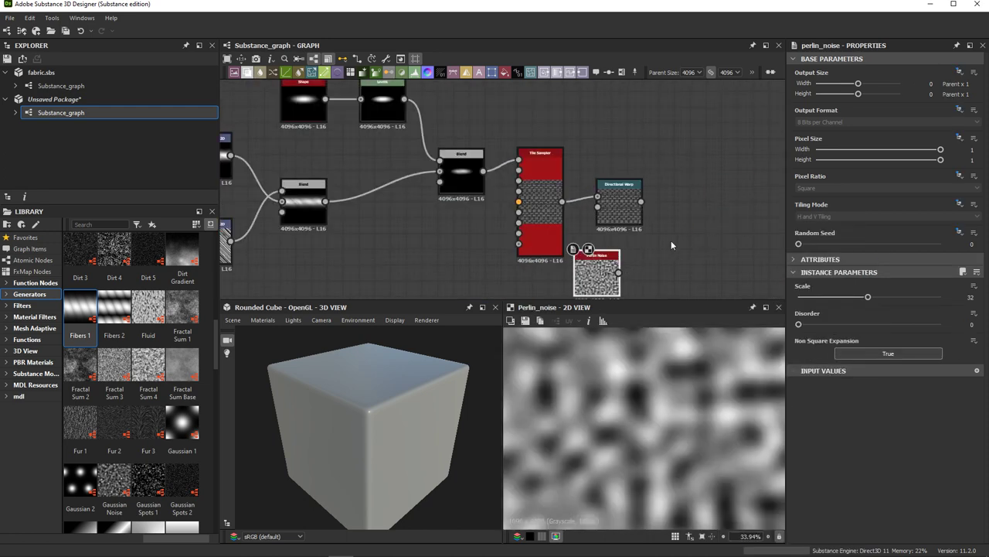
middle_drag(671, 246, 668, 159)
drag(868, 297, 807, 297)
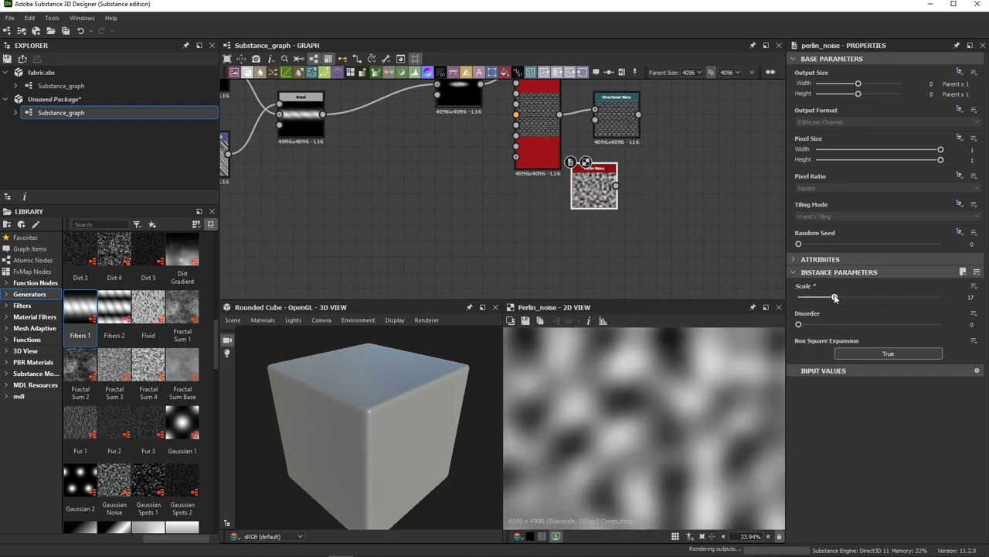
drag(628, 110, 674, 117)
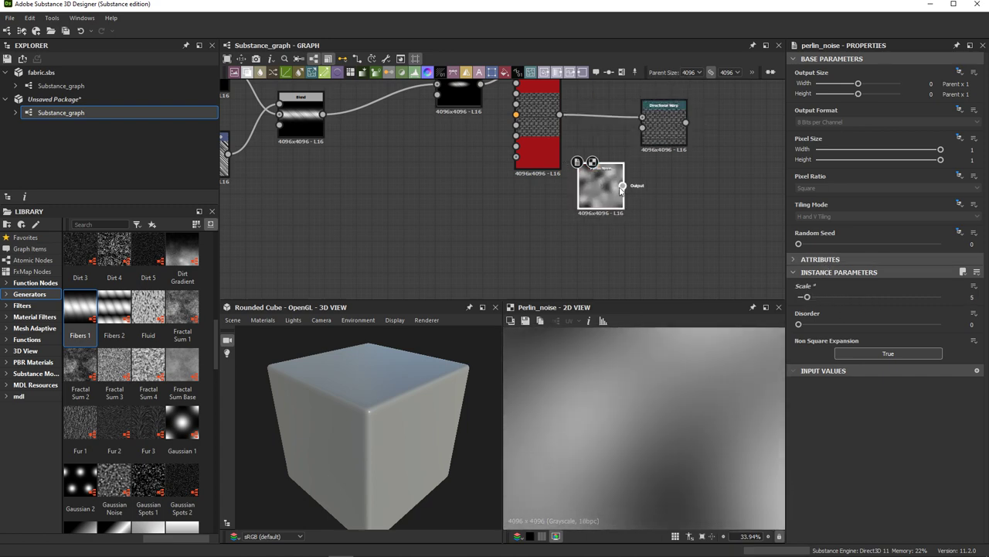
Step: Plug the Perlin Noise into the warp intensity input and preview the Directional Warp
drag(616, 186, 642, 127)
middle_drag(658, 114, 598, 175)
double_click(596, 175)
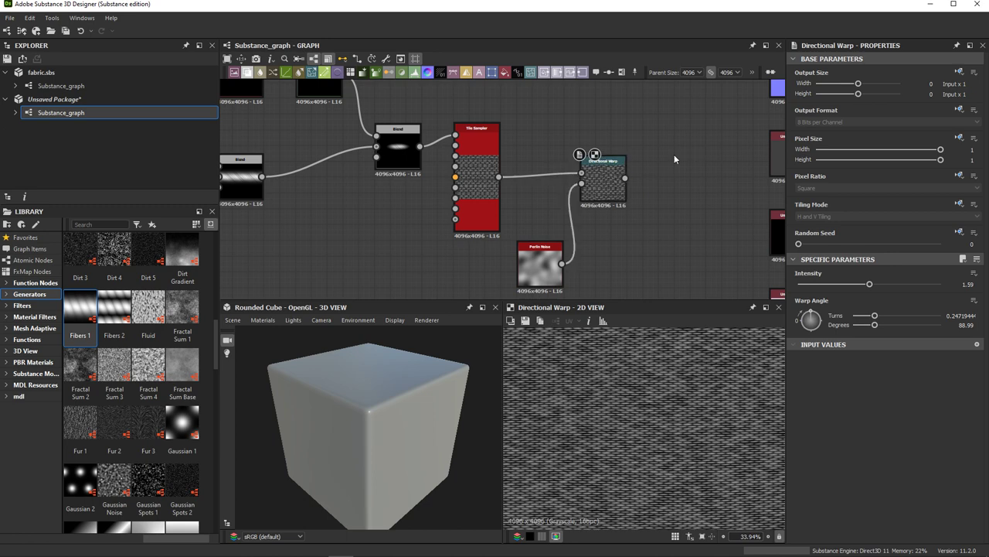
scroll(655, 124, down, 5)
scroll(618, 154, up, 3)
scroll(584, 177, up, 4)
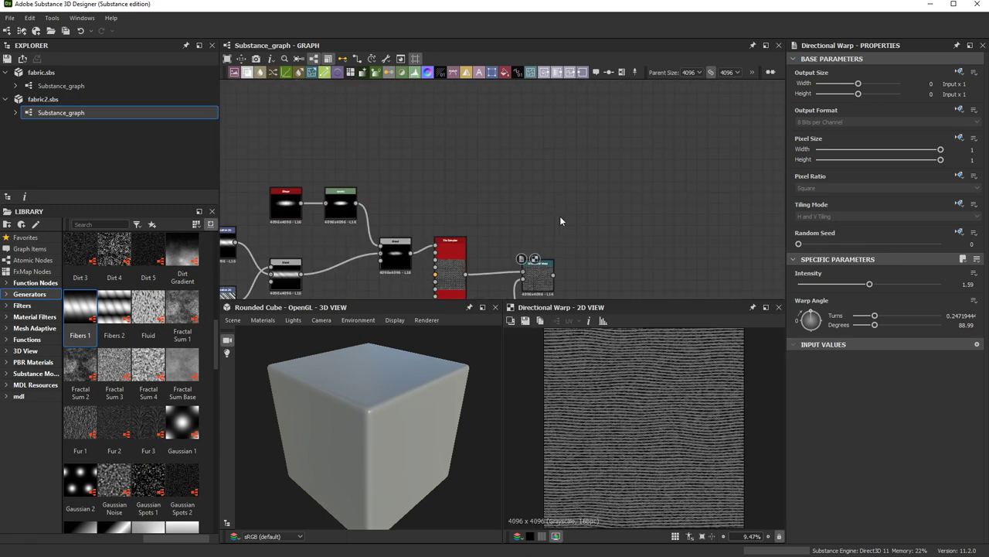
Step: Add a Weave Generator with Tile X and Y of 60, shape 0.67 and weave 3
key(space)
text(wea)
click(606, 260)
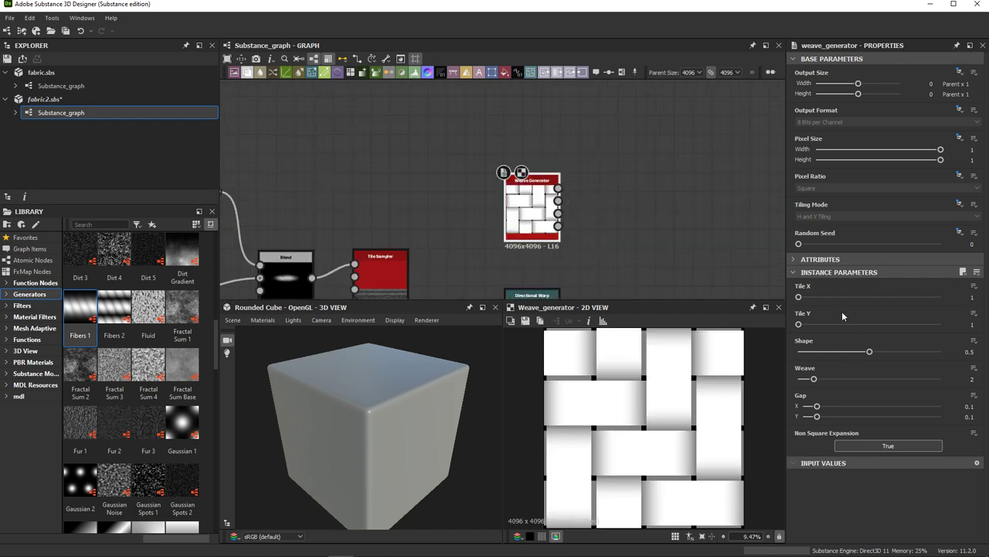
click(971, 297)
text(0)
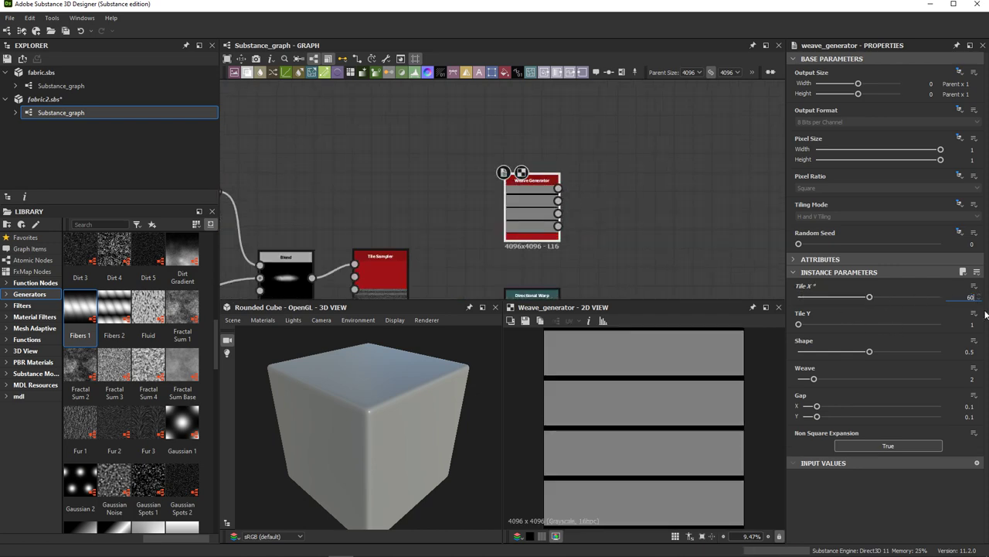
click(972, 325)
text(60)
key(Return)
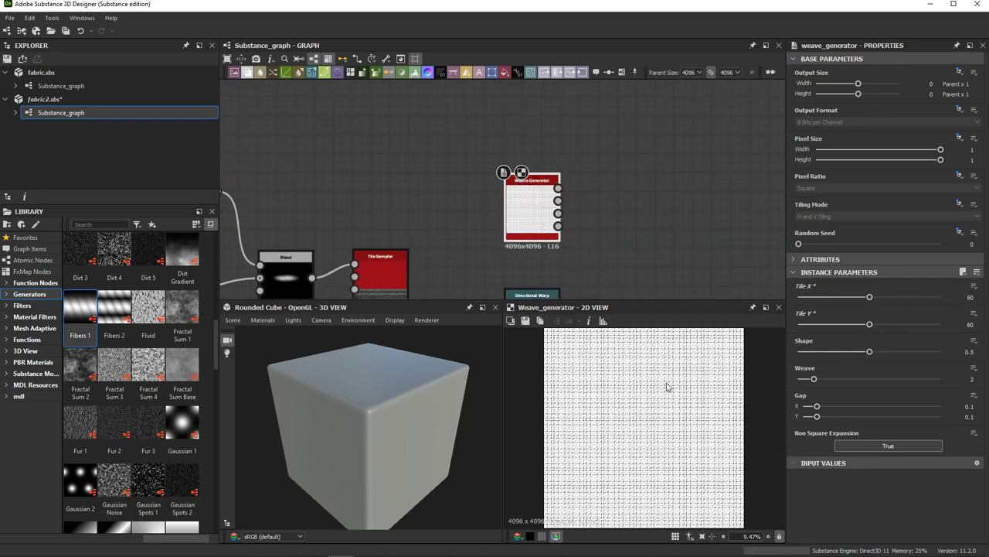
drag(870, 352, 884, 354)
click(830, 378)
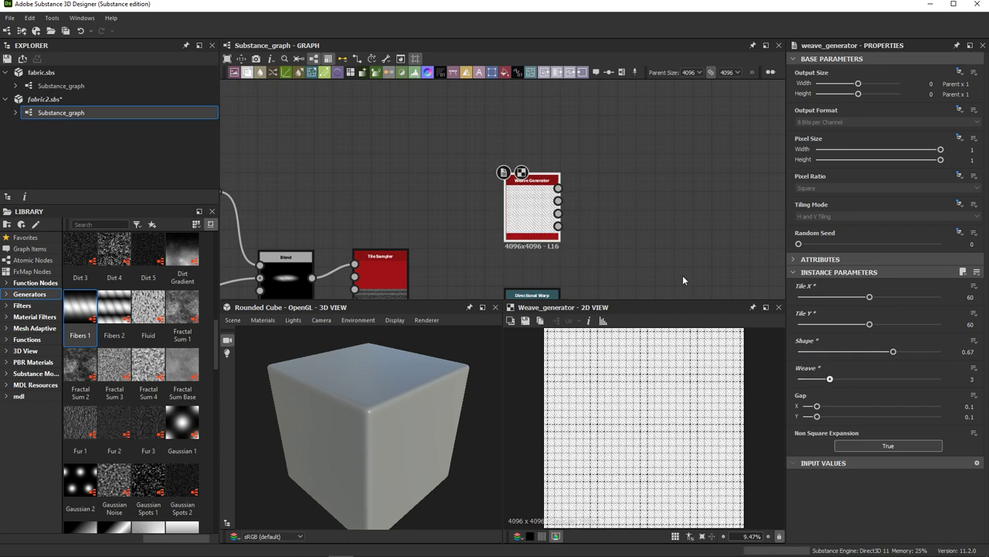
Step: Add a Levels node after the weave and a Blend node after the Directional Warp
key(ctrl+l)
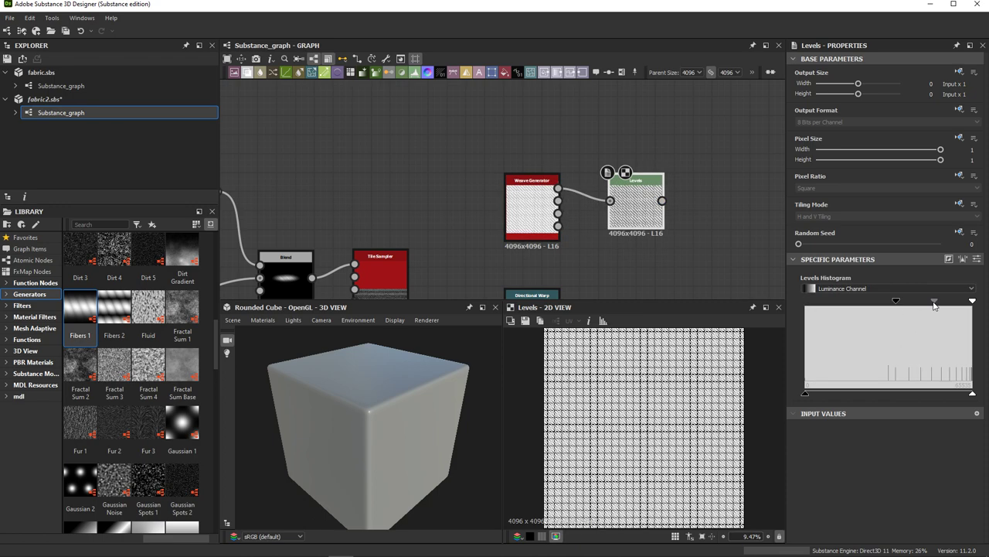
middle_drag(522, 269, 481, 153)
key(ctrl+b)
middle_drag(548, 274, 536, 233)
key(space)
Step: Feed a black Uniform Color into the Blend and preview the blended threads
text(uni)
click(540, 232)
mouse_move(495, 228)
mouse_down()
mouse_move(535, 228)
mouse_move(593, 177)
mouse_up()
middle_drag(668, 240, 594, 204)
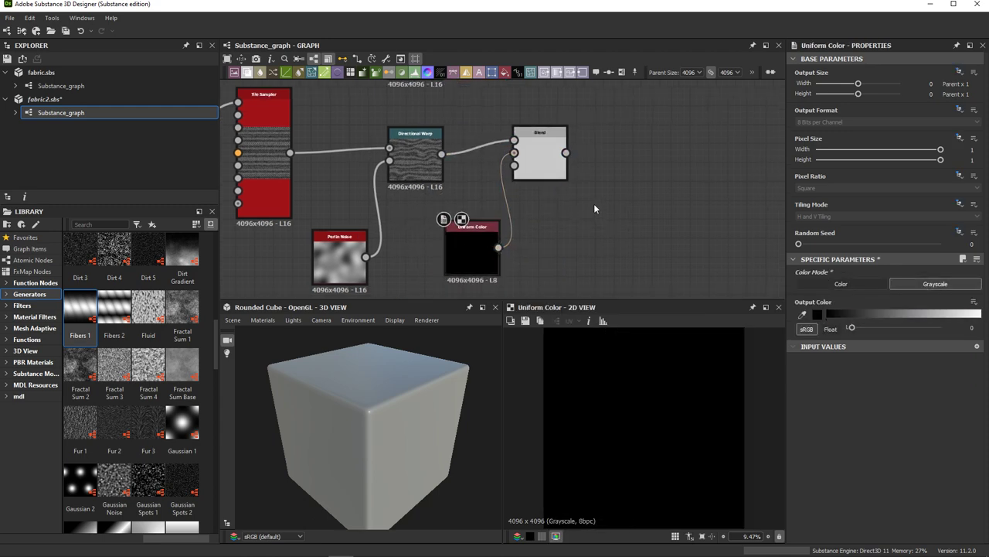
double_click(516, 194)
mouse_move(646, 184)
middle_down()
mouse_move(655, 210)
mouse_move(603, 210)
mouse_move(624, 213)
middle_up()
Step: Rotate the blend 90° with a Transformation 2D and wire it into new Blend nodes
click(533, 72)
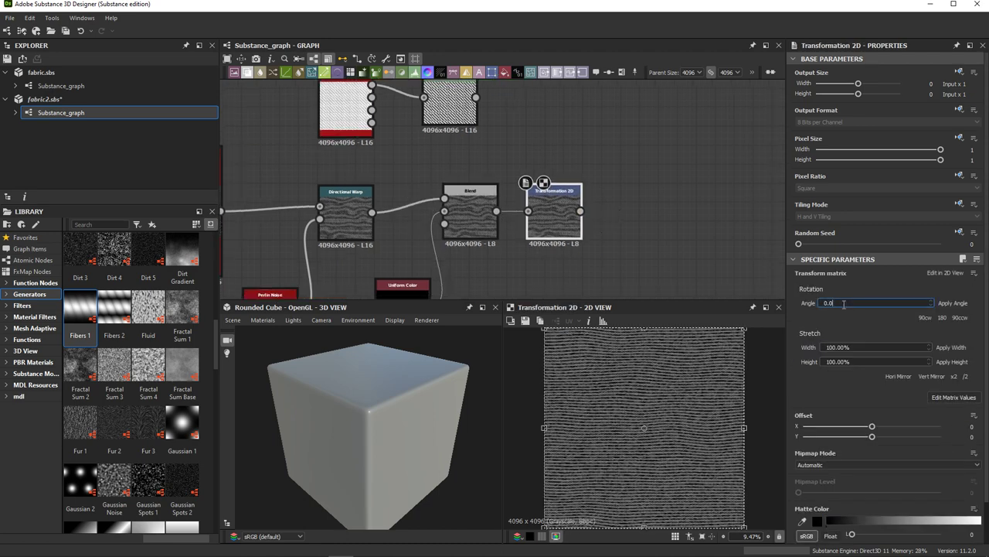
text(90)
key(Return)
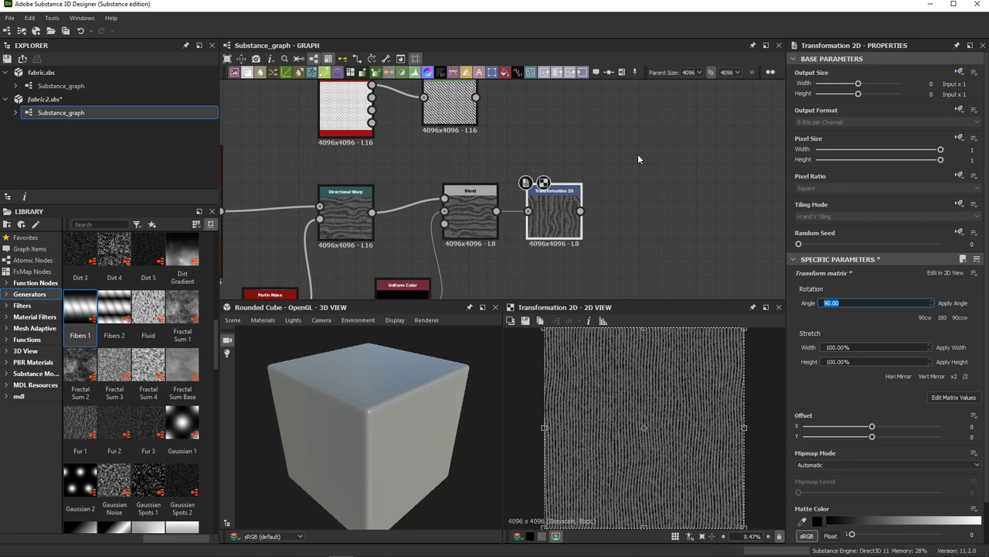
scroll(630, 218, down, 1)
middle_drag(632, 221, 551, 226)
click(272, 72)
drag(540, 228, 501, 225)
mouse_move(250, 76)
mouse_down()
mouse_move(559, 130)
mouse_move(538, 133)
mouse_up()
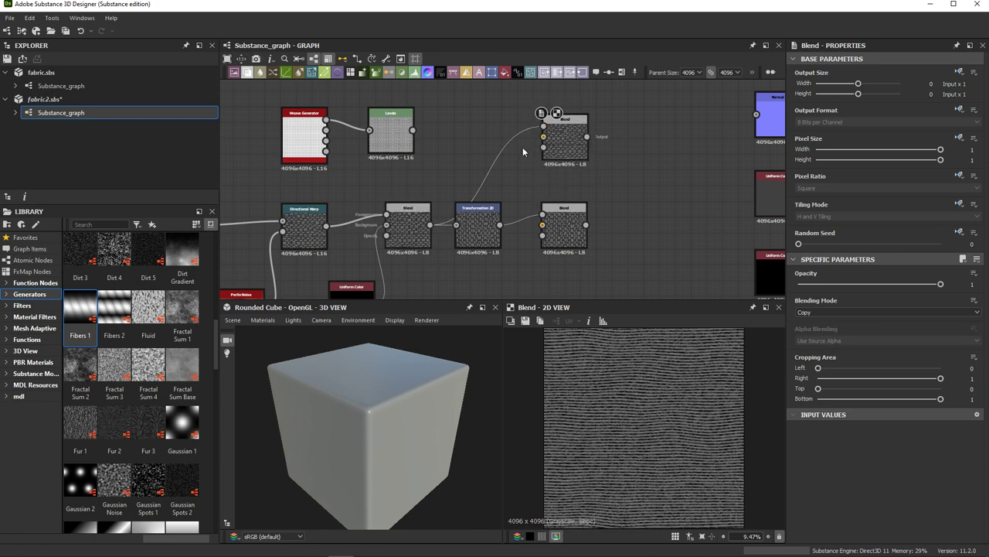
Step: Connect the Weave Generator output to the rightmost Blend
scroll(542, 205, down, 3)
middle_drag(520, 193, 545, 206)
scroll(621, 226, up, 1)
scroll(526, 174, up, 2)
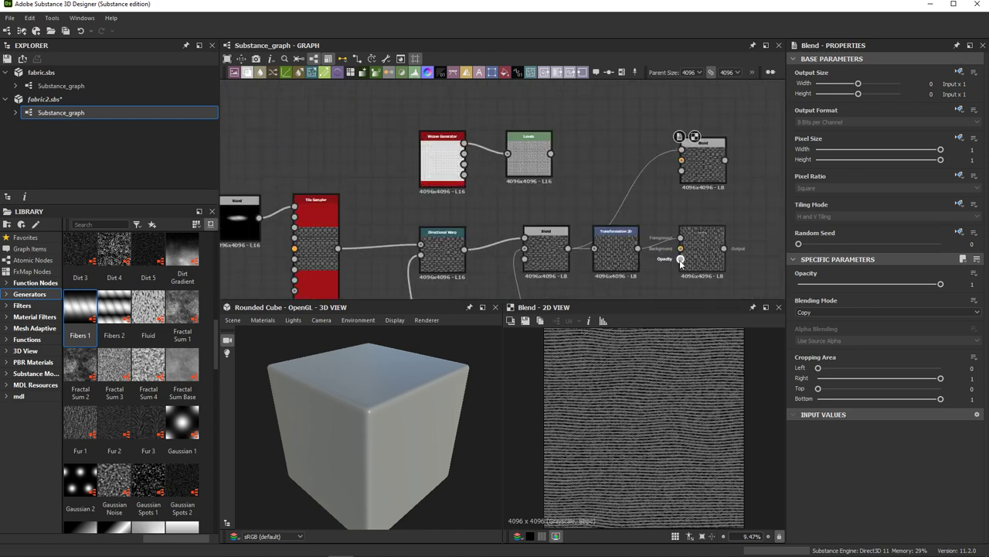
drag(530, 180, 479, 180)
Step: Add a Blend node combining the two thread Blends
middle_drag(676, 199, 655, 205)
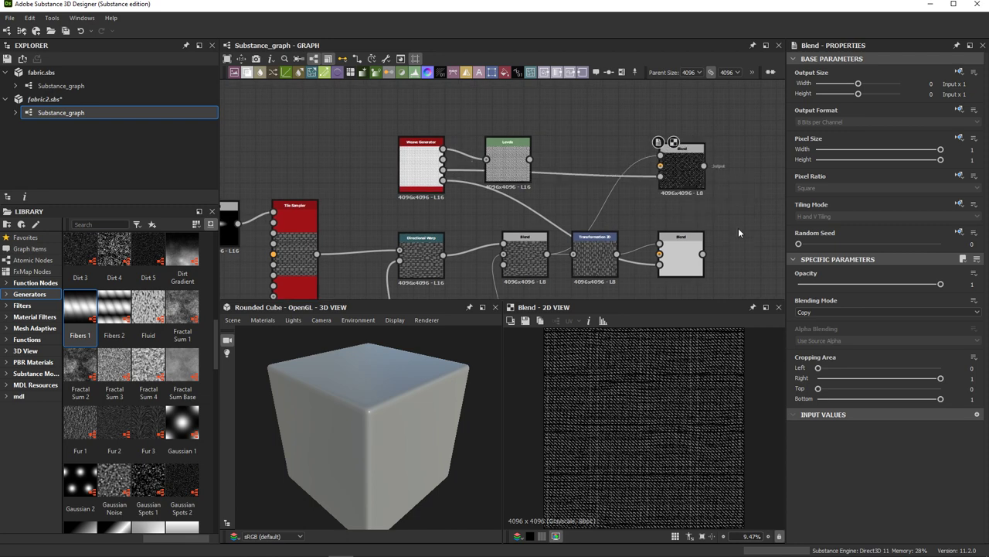
middle_drag(742, 211, 590, 224)
key(space)
click(616, 247)
drag(551, 267, 594, 220)
Step: Add a final Blend taking the Levels weave, with blending mode set to Multiply
scroll(588, 186, down, 4)
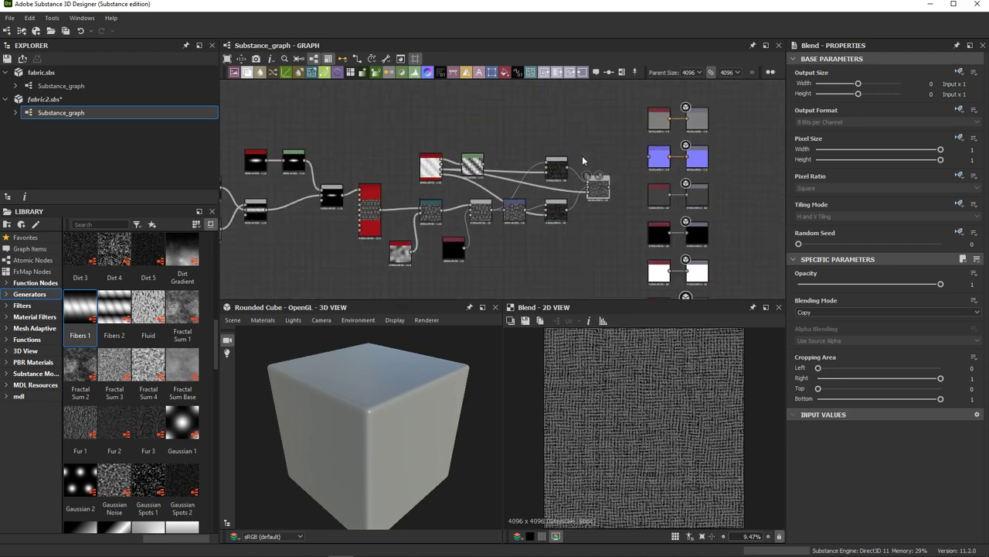
scroll(608, 377, up, 4)
scroll(608, 377, down, 4)
scroll(495, 193, down, 2)
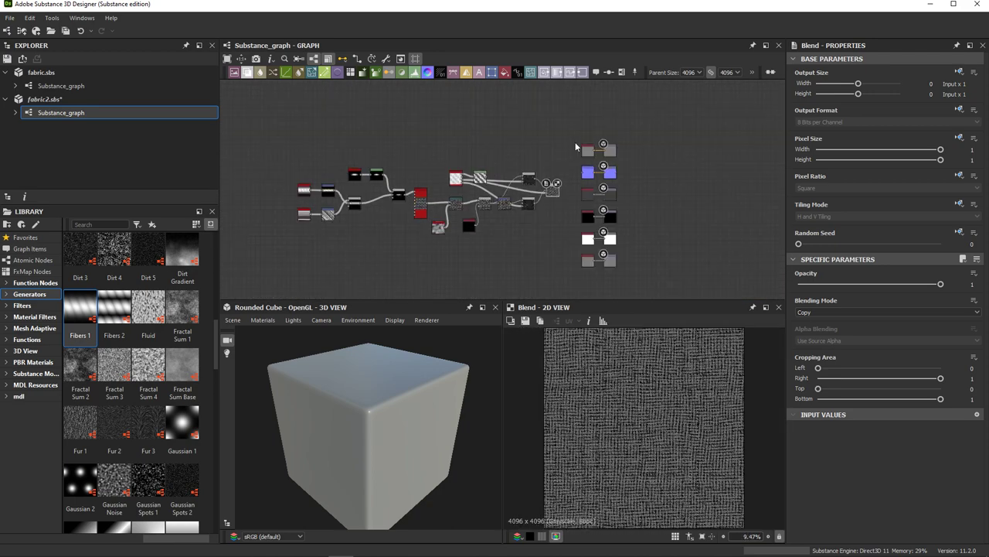
drag(483, 194, 431, 194)
scroll(431, 194, up, 3)
scroll(470, 204, up, 2)
middle_drag(609, 186, 593, 211)
mouse_move(287, 170)
mouse_down()
mouse_move(325, 116)
mouse_move(571, 198)
mouse_up()
key(ctrl+d)
drag(352, 118, 456, 122)
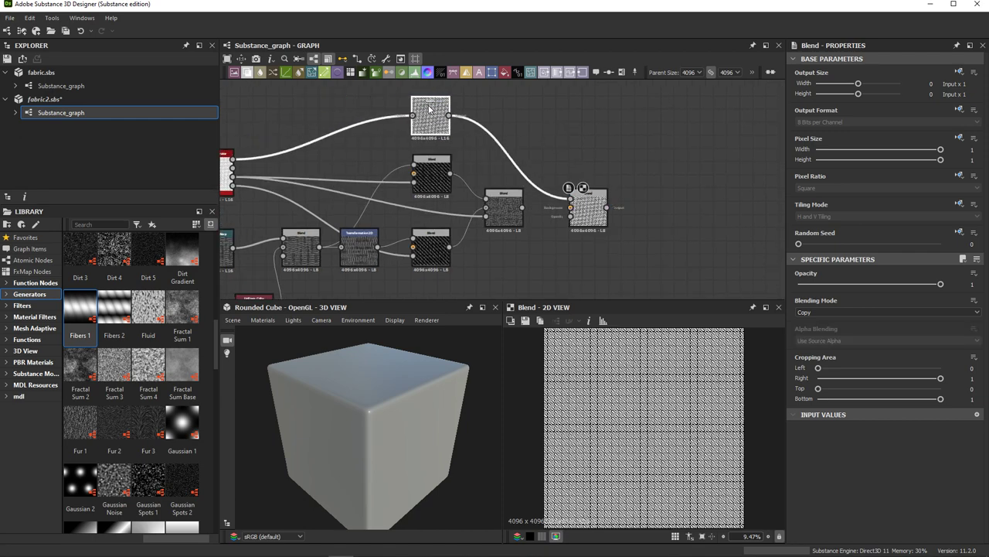
middle_drag(659, 205, 606, 206)
click(535, 209)
click(887, 311)
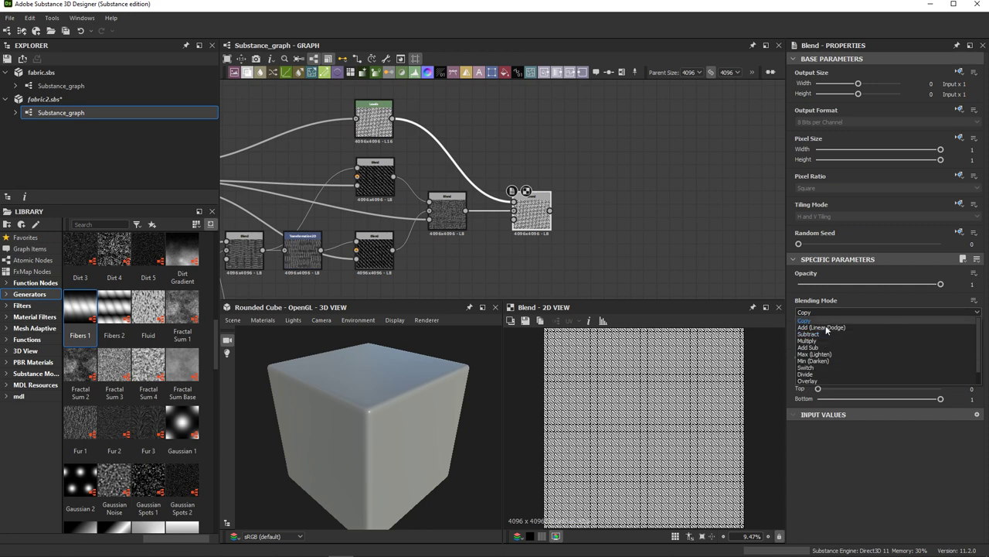
click(811, 332)
Step: Wire the final Blend result into a material output node
scroll(640, 395, down, 1)
mouse_move(736, 269)
middle_down()
mouse_move(589, 200)
mouse_move(565, 232)
middle_up()
key(ctrl+v)
drag(568, 229, 586, 177)
mouse_move(564, 234)
middle_down()
mouse_move(561, 173)
mouse_move(604, 277)
mouse_move(552, 183)
middle_up()
drag(386, 184, 543, 184)
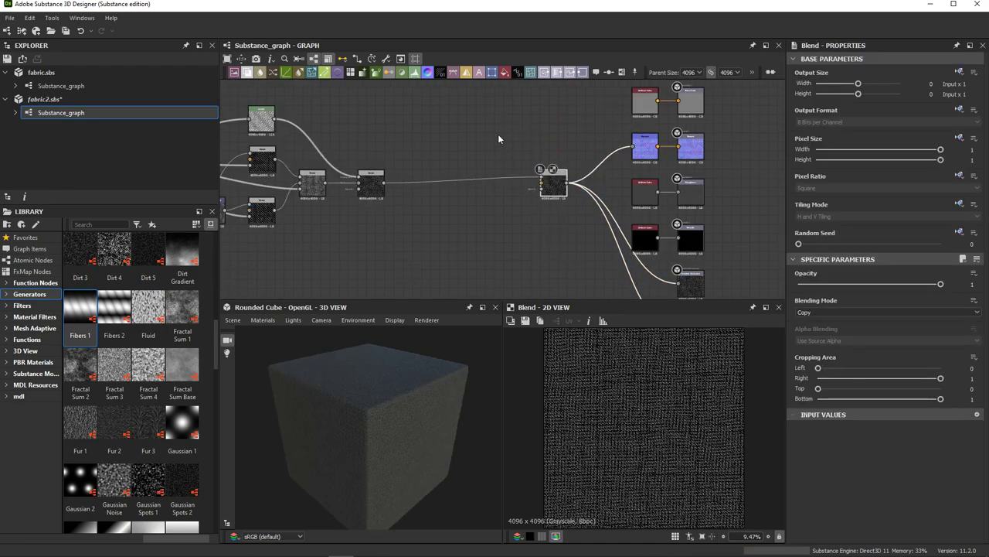
Step: Connect the fabric pattern output into the Blend node's input
middle_drag(498, 133, 524, 144)
scroll(436, 411, up, 5)
scroll(362, 377, up, 5)
scroll(362, 377, down, 5)
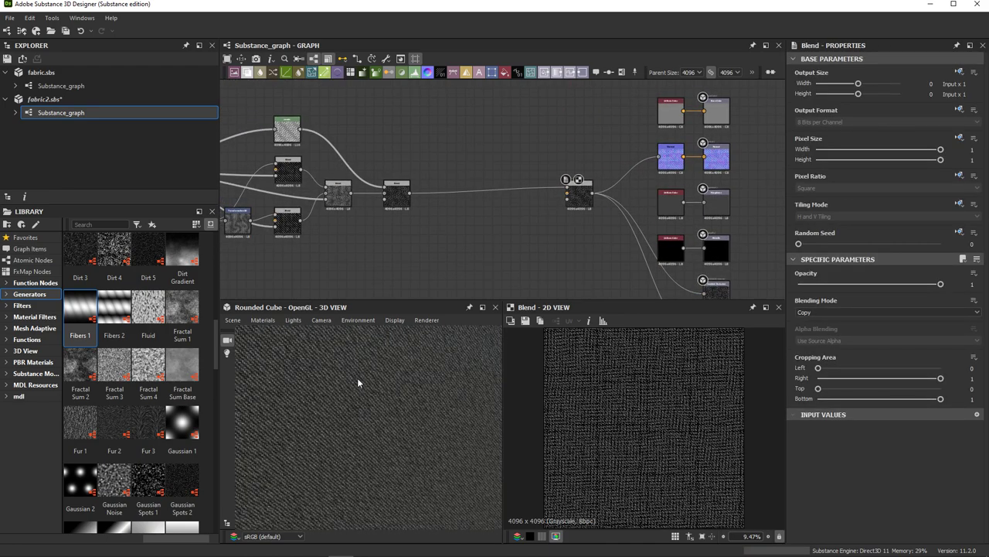
scroll(443, 226, up, 2)
scroll(379, 182, up, 2)
Step: Preview a lower Blend opacity, then restore it to full 1
drag(940, 283, 869, 285)
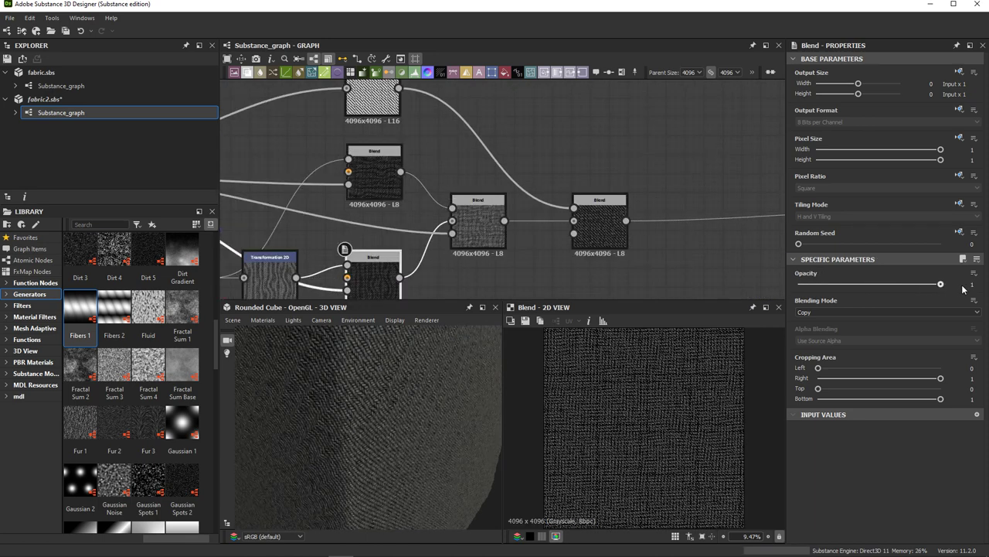
drag(870, 286, 941, 284)
scroll(418, 390, down, 2)
scroll(390, 384, up, 3)
scroll(383, 391, down, 5)
scroll(386, 414, up, 2)
scroll(396, 430, down, 2)
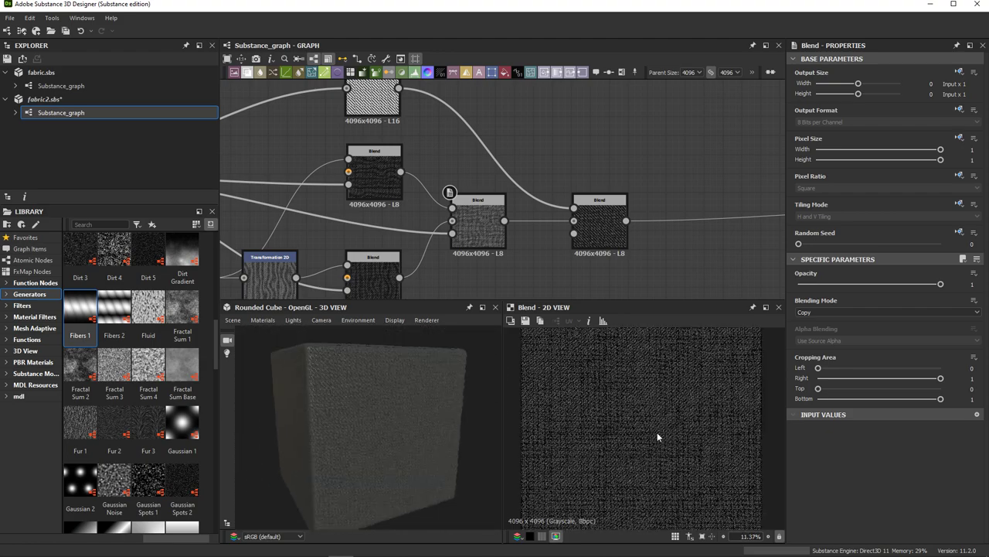
middle_drag(674, 249, 535, 243)
scroll(535, 238, down, 2)
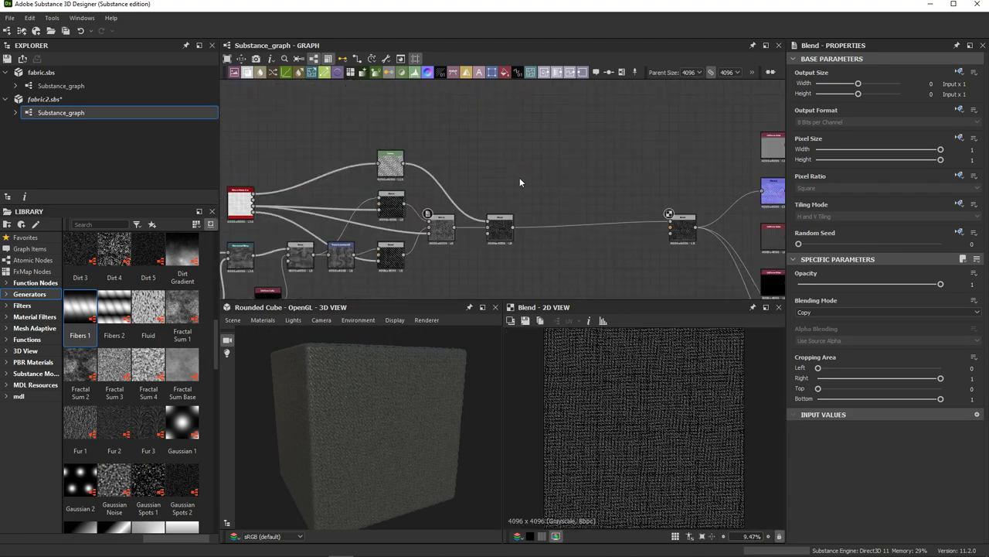
key(space)
Step: Add a Fur 3 node and wire it into a new Blend in the chain
text(fur)
click(560, 225)
scroll(553, 220, up, 1)
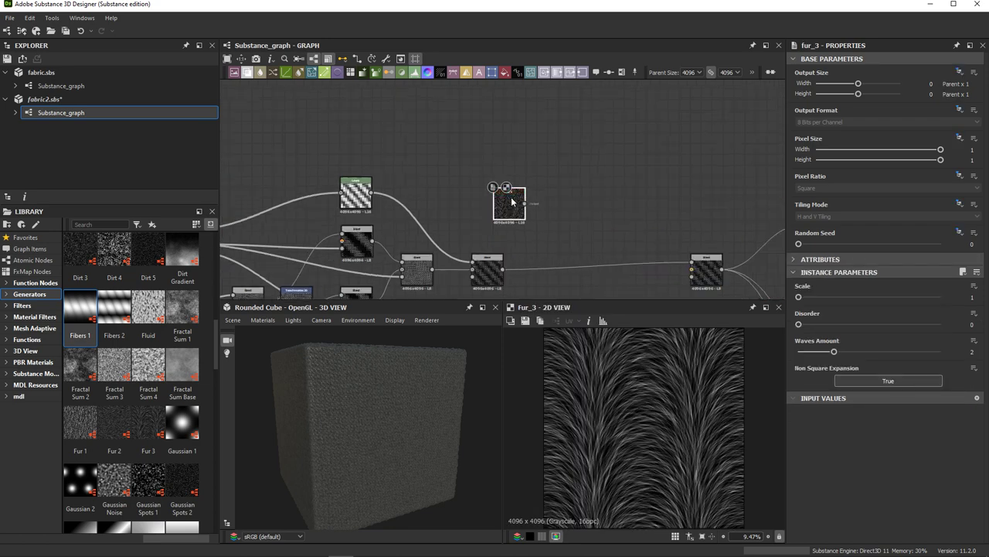
mouse_move(516, 214)
mouse_down()
mouse_move(591, 223)
mouse_move(578, 273)
mouse_up()
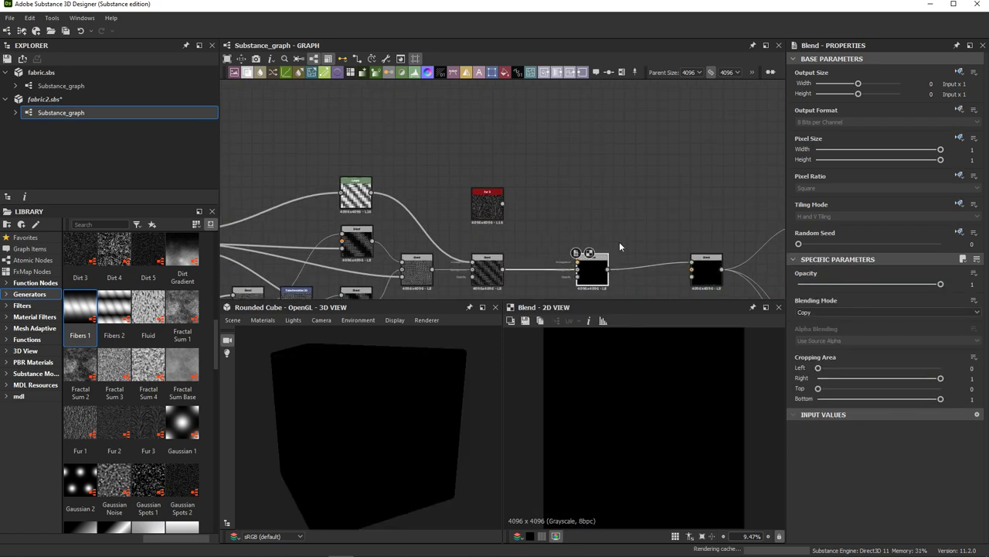
drag(502, 203, 575, 262)
middle_drag(489, 209, 473, 168)
Step: Raise the Fur 3 scale to 6 and add disorder and waves (amount 6.84)
click(473, 169)
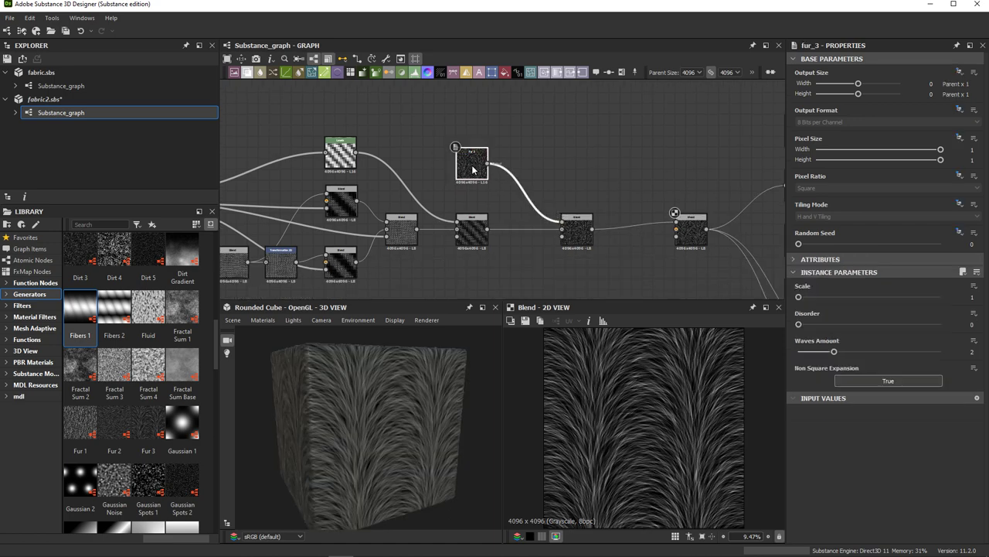
drag(799, 297, 900, 297)
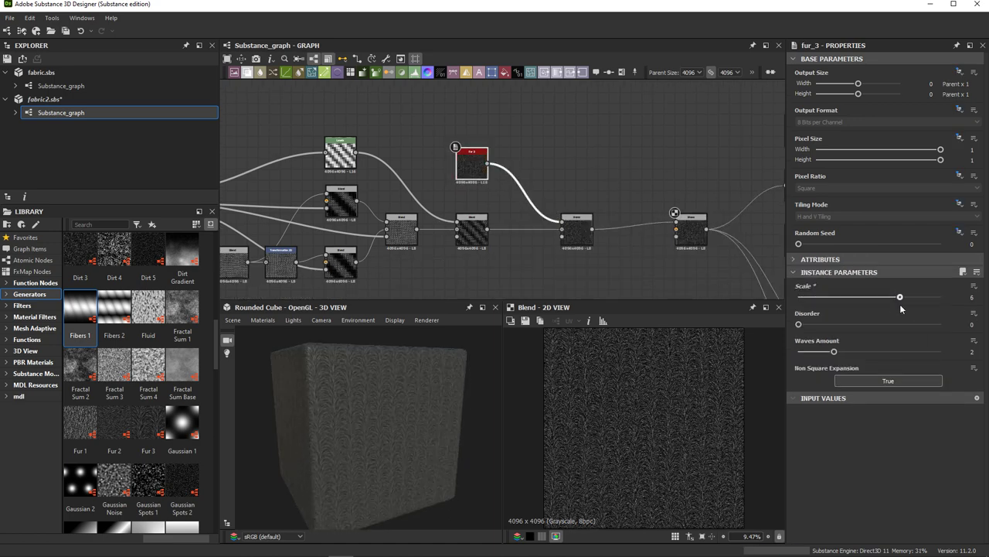
drag(800, 324, 920, 352)
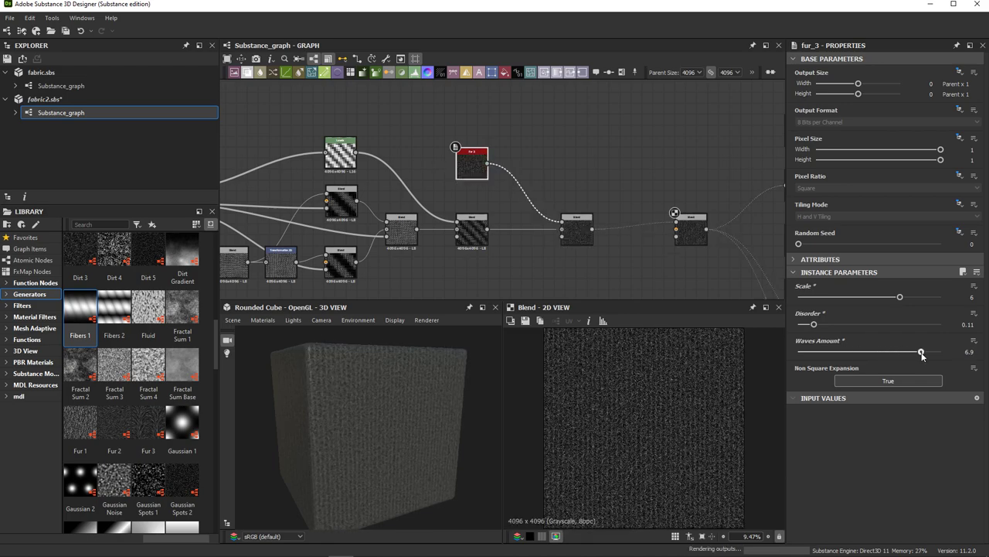
mouse_move(681, 230)
middle_down()
mouse_move(617, 183)
mouse_move(507, 184)
middle_up()
scroll(535, 164, down, 5)
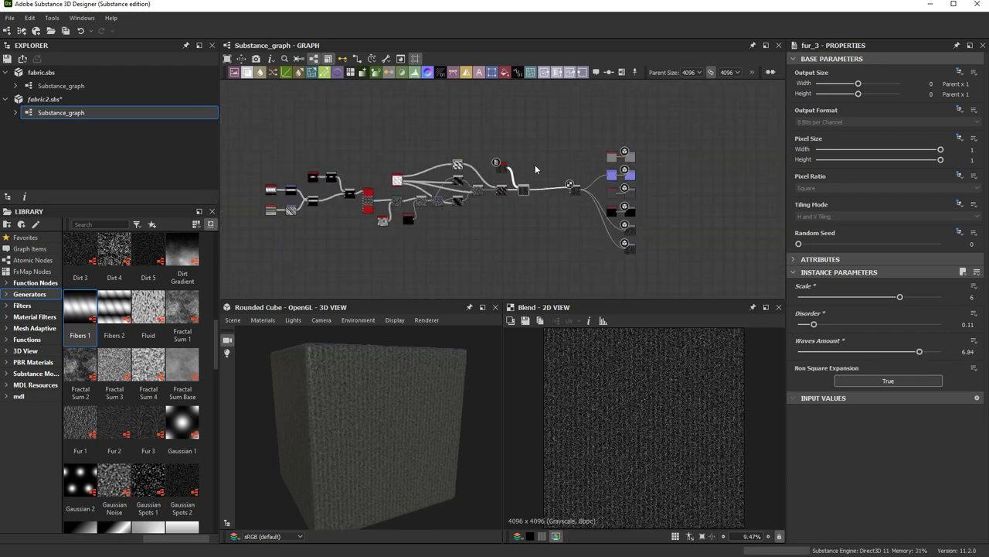
scroll(491, 195, up, 3)
scroll(492, 195, up, 2)
Step: Set the fur Blend to Subtract at 0.37 opacity and add a Levels node after it
click(464, 186)
click(850, 312)
click(815, 332)
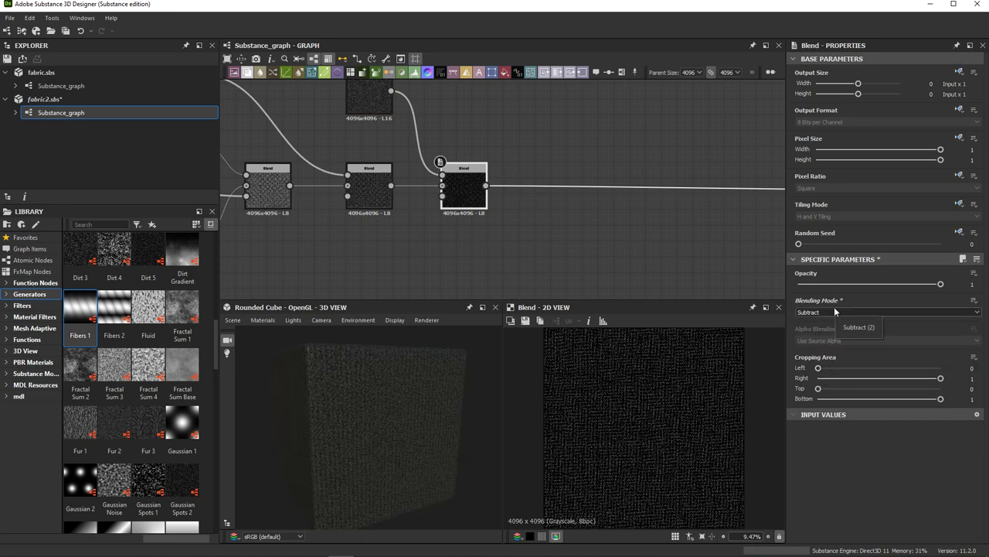
drag(940, 284, 851, 284)
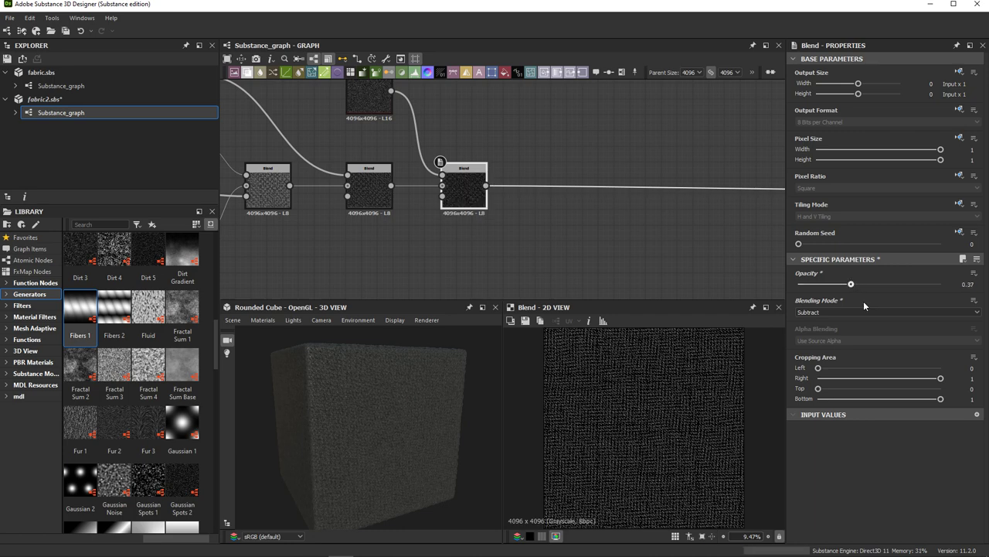
drag(535, 190, 536, 190)
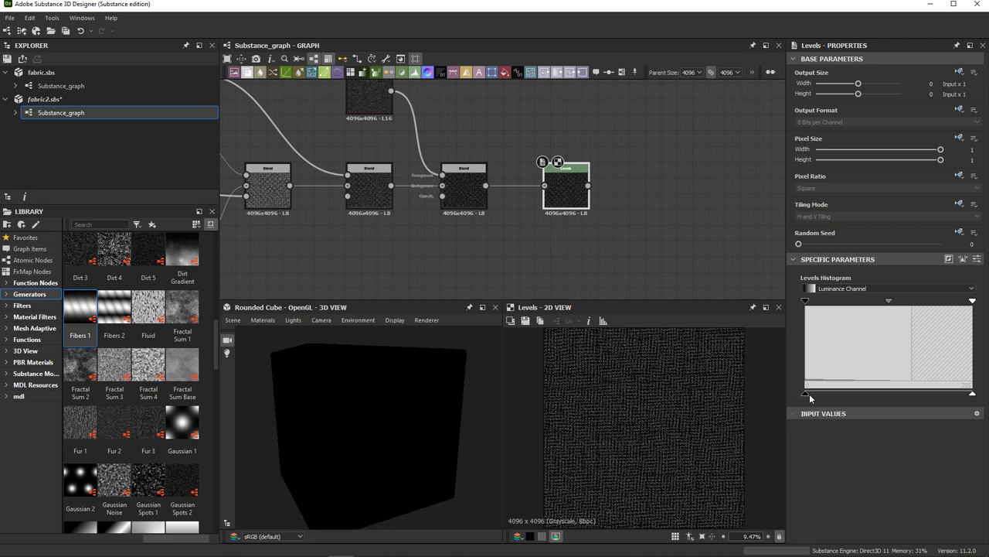
Step: Lower the Levels output highlight and wire Levels into a new Warp node
drag(972, 394, 935, 394)
middle_drag(650, 213, 532, 217)
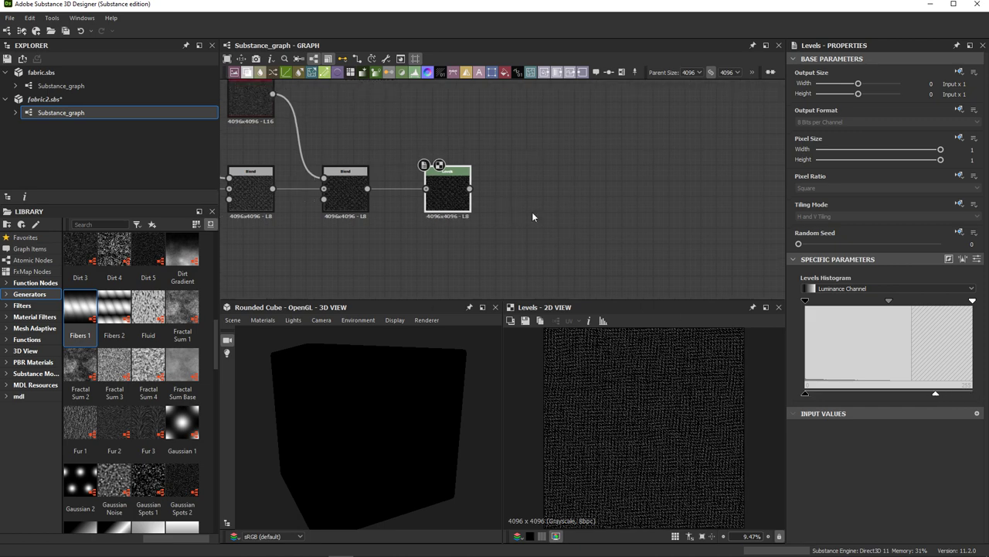
key(space)
text(warm)
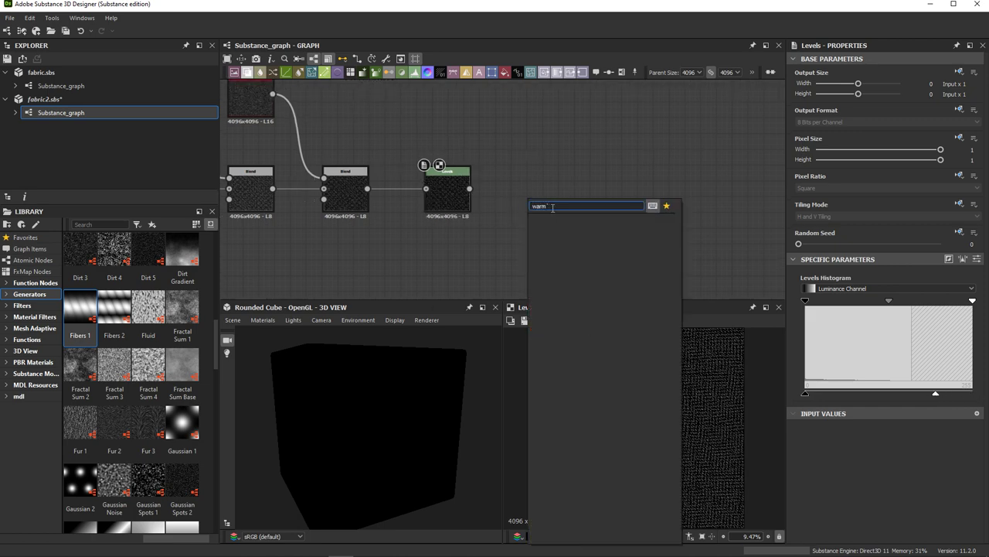
key(Return)
drag(546, 205, 543, 191)
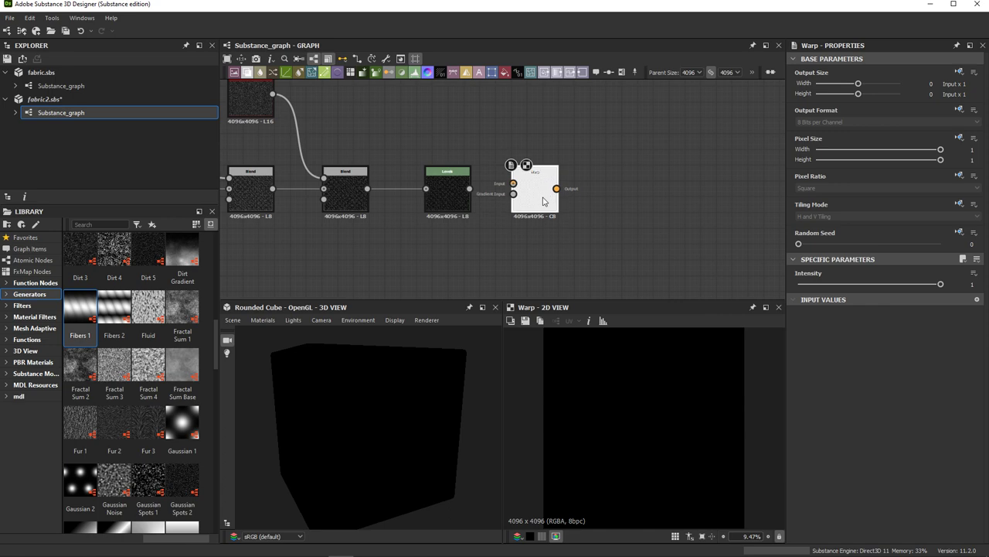
key(Delete)
key(space)
text(warp)
key(Return)
drag(469, 187, 514, 184)
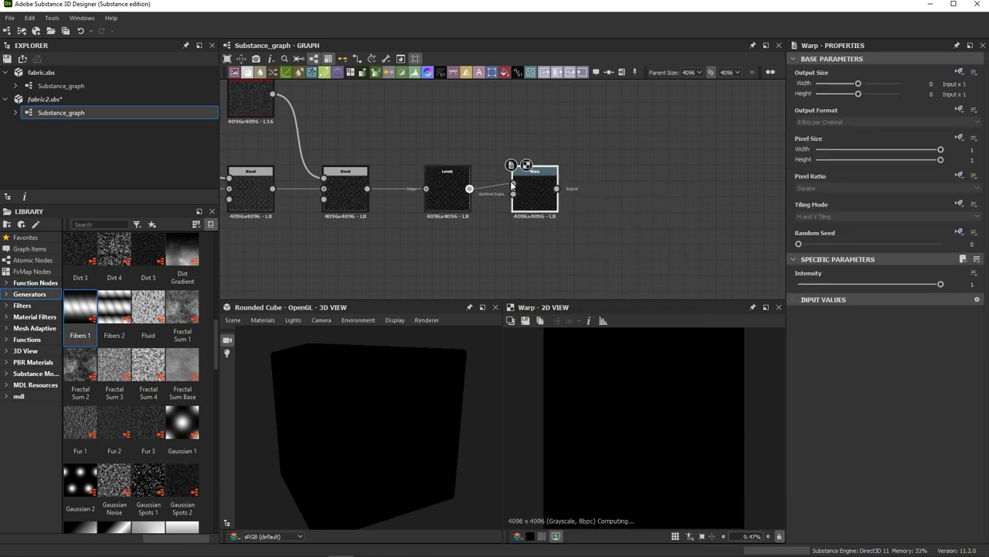
Step: Drop the Warp intensity to 0.06 and plug a Perlin Noise into its gradient input
drag(941, 286, 802, 287)
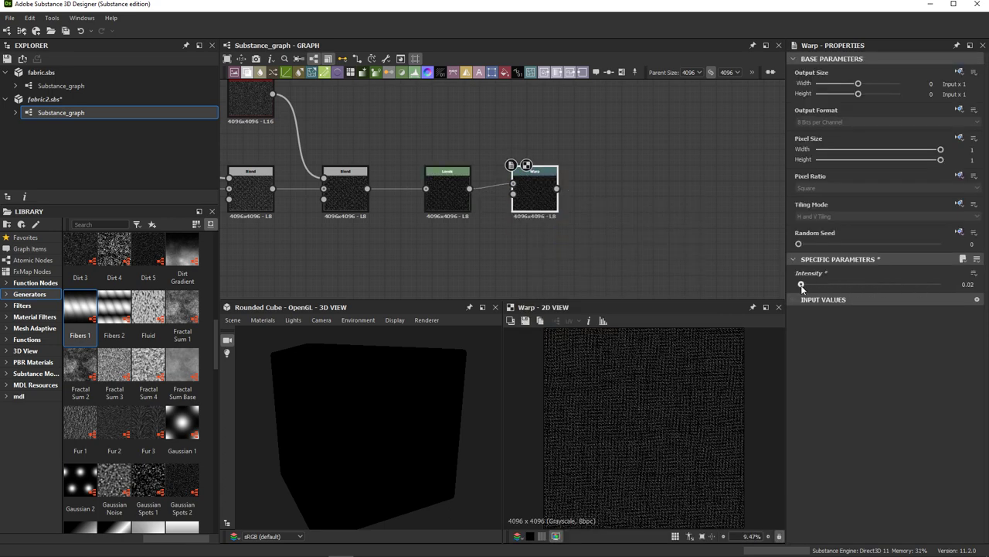
key(space)
text(perlin)
key(Return)
drag(546, 187, 562, 196)
mouse_move(535, 252)
mouse_down()
mouse_move(487, 268)
mouse_move(528, 200)
mouse_up()
Step: Reduce the Perlin Noise scale to 12 and add a Creased pattern node
scroll(564, 194, up, 2)
scroll(589, 269, up, 3)
scroll(589, 269, down, 5)
click(483, 261)
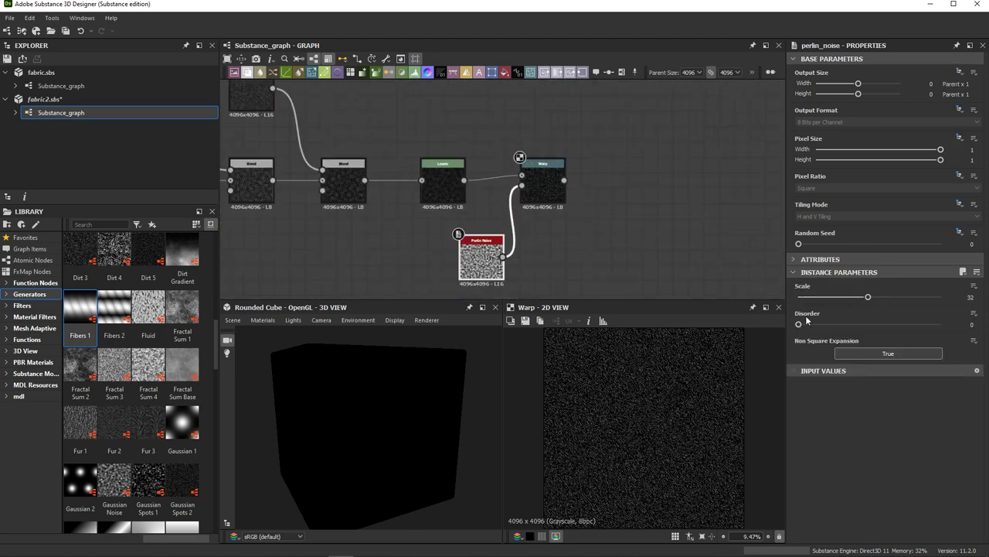
drag(867, 298, 823, 298)
scroll(653, 382, up, 5)
key(space)
click(581, 192)
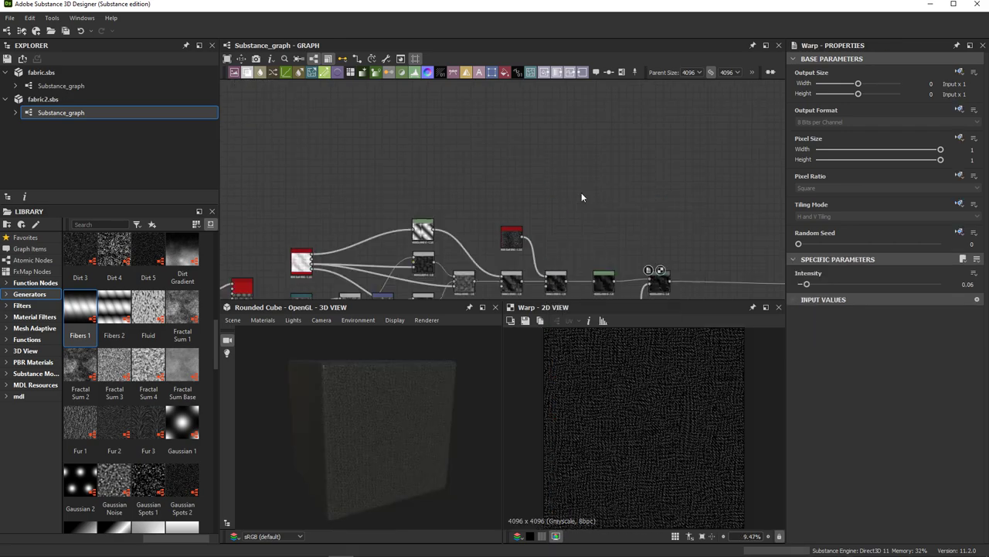
Step: Place the Creased node, set its scale to 2 and its warp intensity to 0.06
drag(555, 234, 544, 197)
middle_drag(624, 205, 591, 205)
mouse_move(799, 297)
mouse_down()
mouse_move(816, 299)
mouse_move(834, 325)
mouse_up()
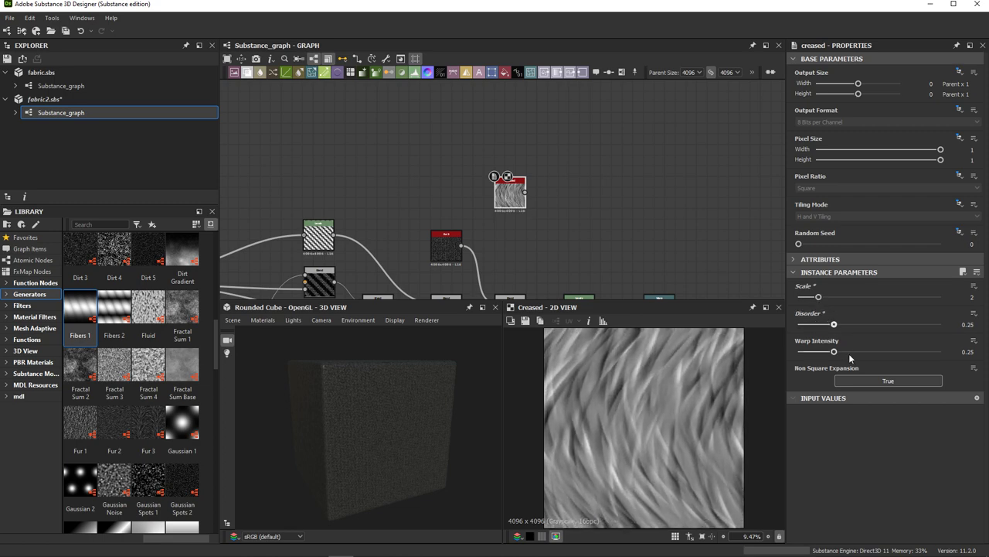
drag(833, 351, 807, 351)
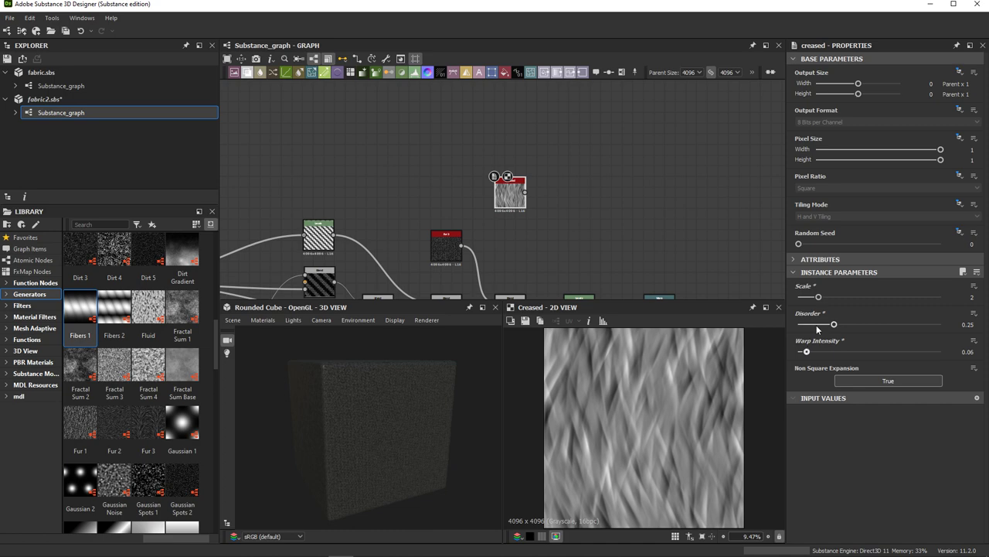
Step: Warp the Creased pattern subtly with a Perlin Noise at scale 16
drag(525, 191, 555, 196)
click(595, 471)
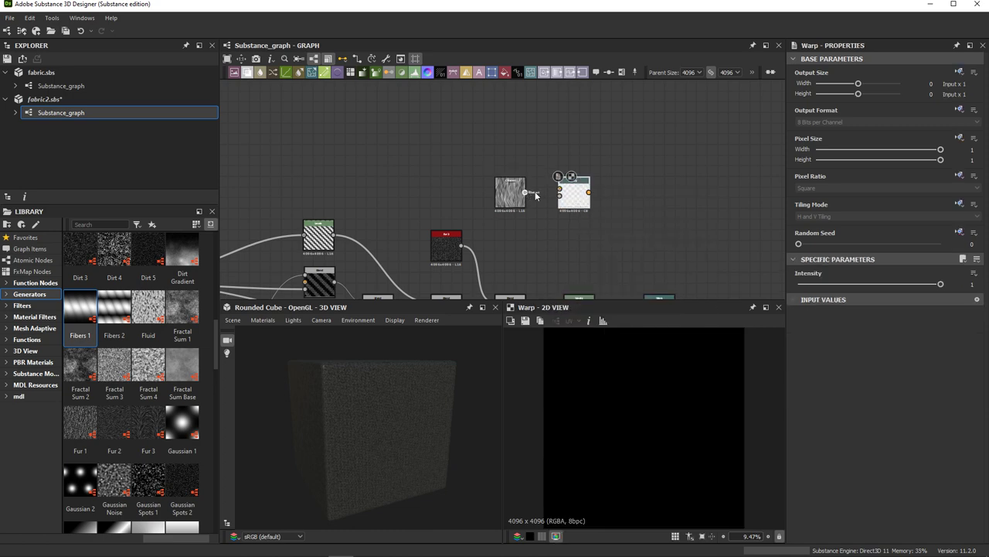
drag(940, 286, 810, 285)
key(space)
text(per)
click(656, 246)
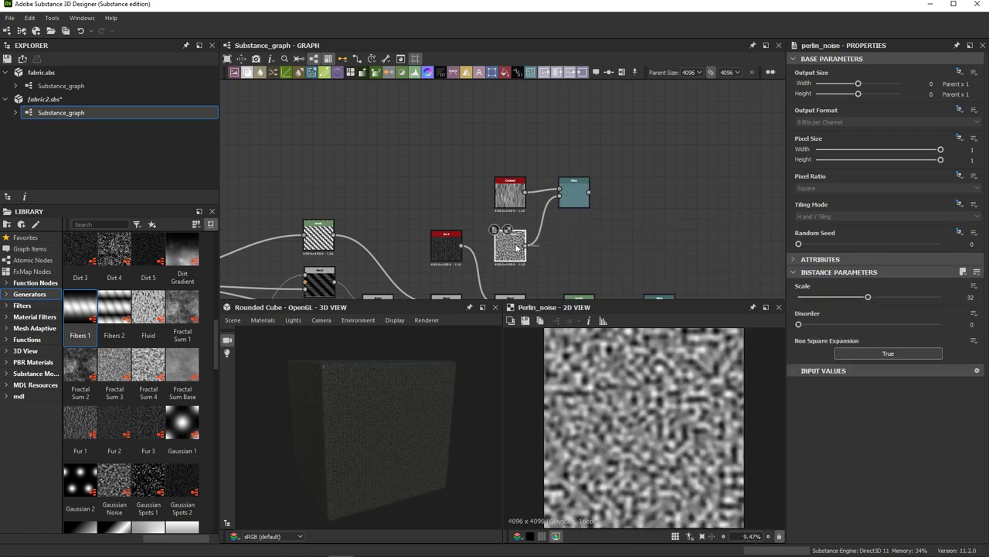
drag(868, 297, 839, 298)
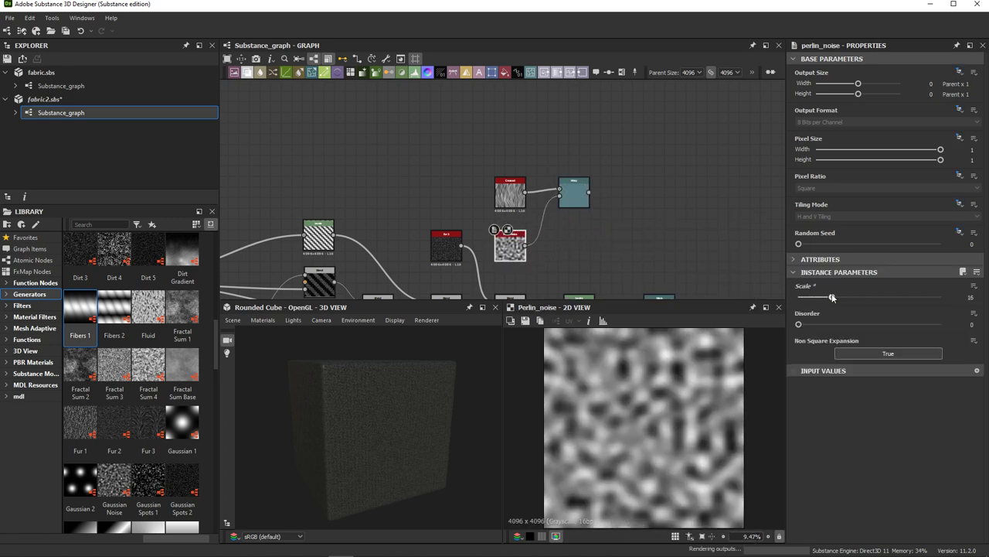
Step: Append a Transformation 2D after the Warp and shift Offset Y to 0.0073
double_click(570, 190)
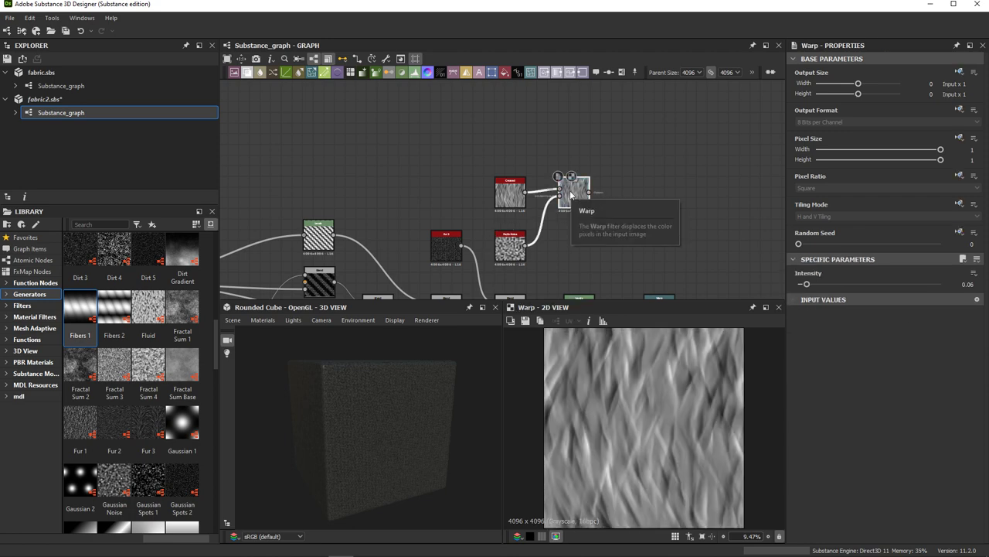
click(491, 72)
drag(644, 384, 649, 337)
scroll(677, 198, up, 2)
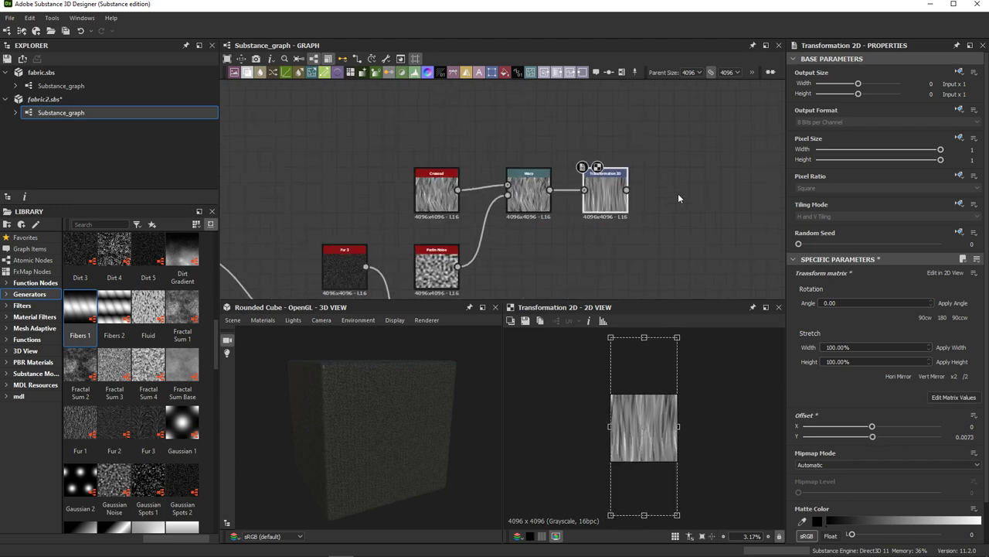
Step: Darken the creased pattern with a Levels node after the transform
click(453, 72)
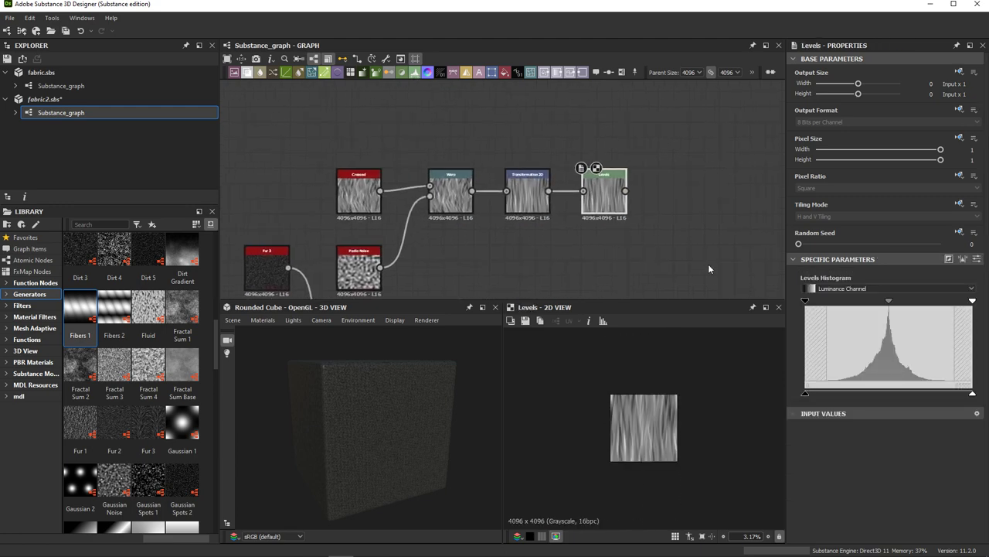
drag(961, 394, 940, 395)
drag(889, 300, 922, 308)
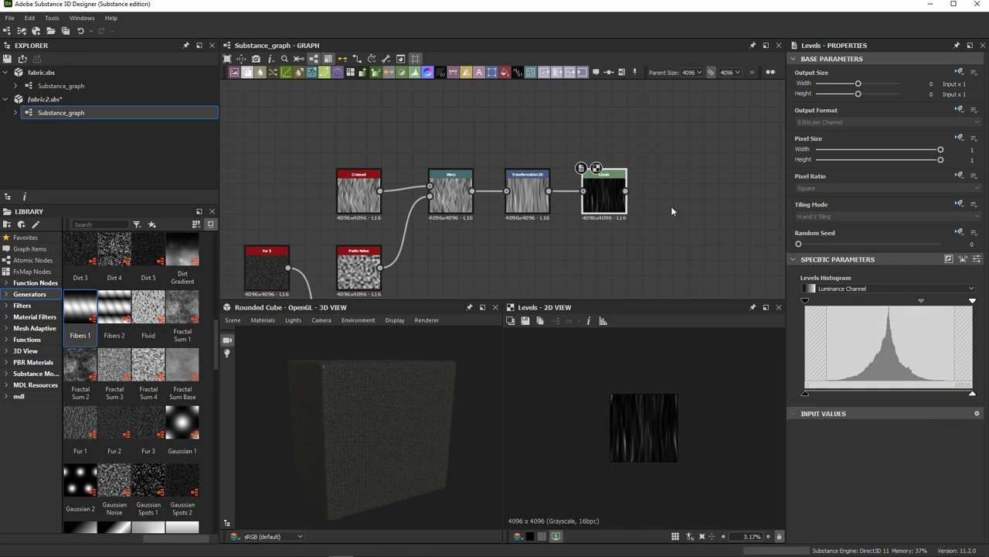
Step: Attach a Blur HQ Grayscale after Levels with intensity about 5.5 and quality 1
key(space)
text(blu)
click(715, 295)
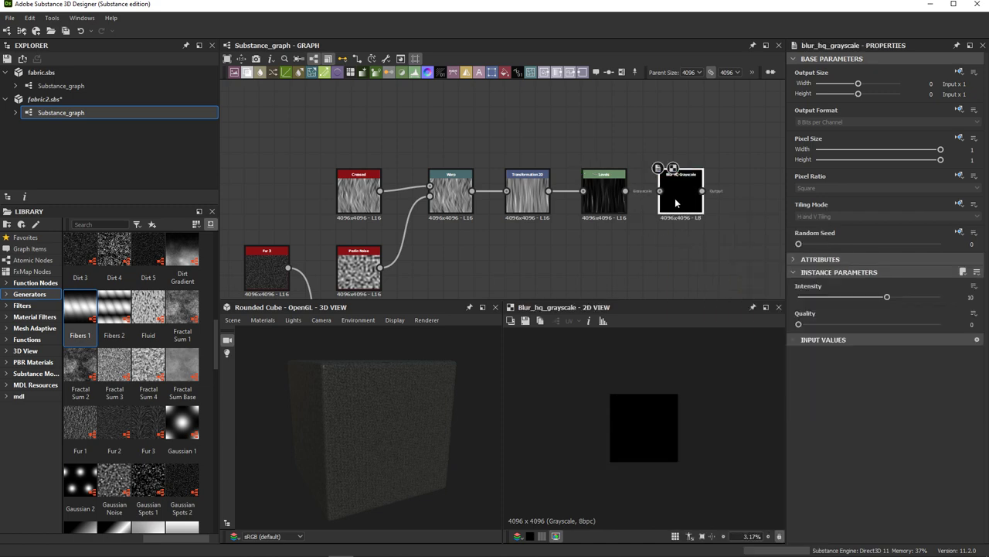
middle_drag(674, 199, 564, 188)
drag(886, 297, 848, 299)
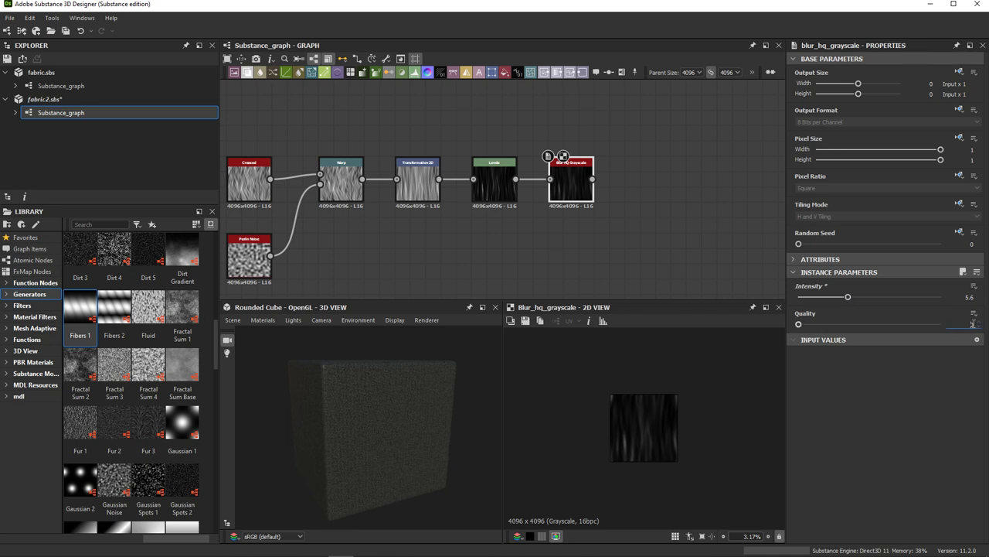
key(Return)
scroll(623, 219, down, 3)
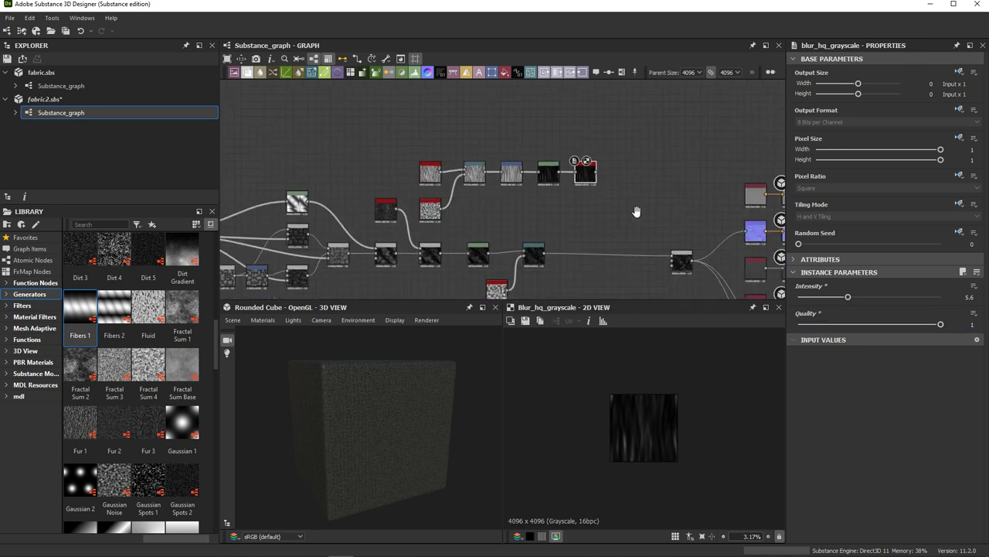
Step: Insert a Blend node on the blur link and lower its opacity to about 0.55
key(ctrl+alt+b)
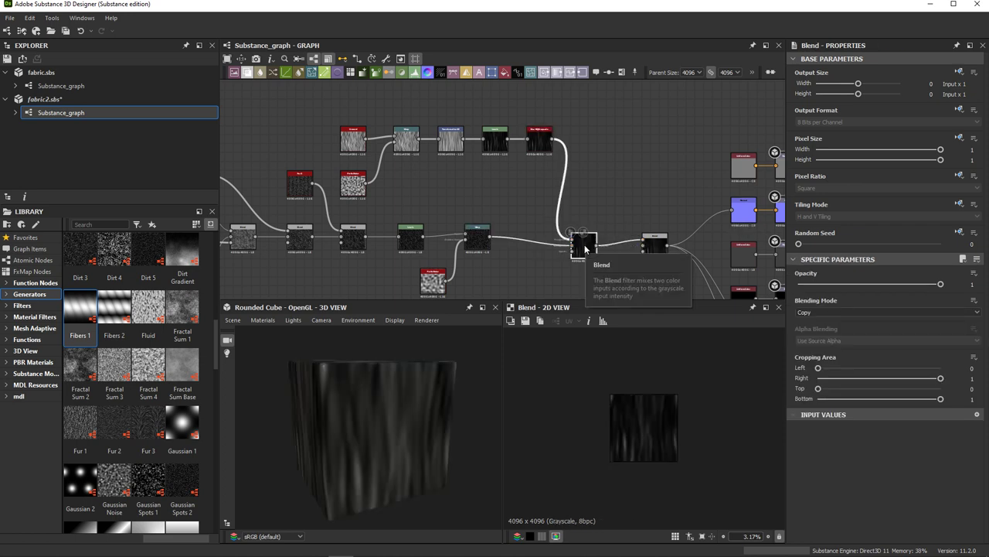
mouse_move(941, 284)
mouse_down()
mouse_move(849, 284)
mouse_move(876, 285)
mouse_up()
scroll(670, 449, up, 2)
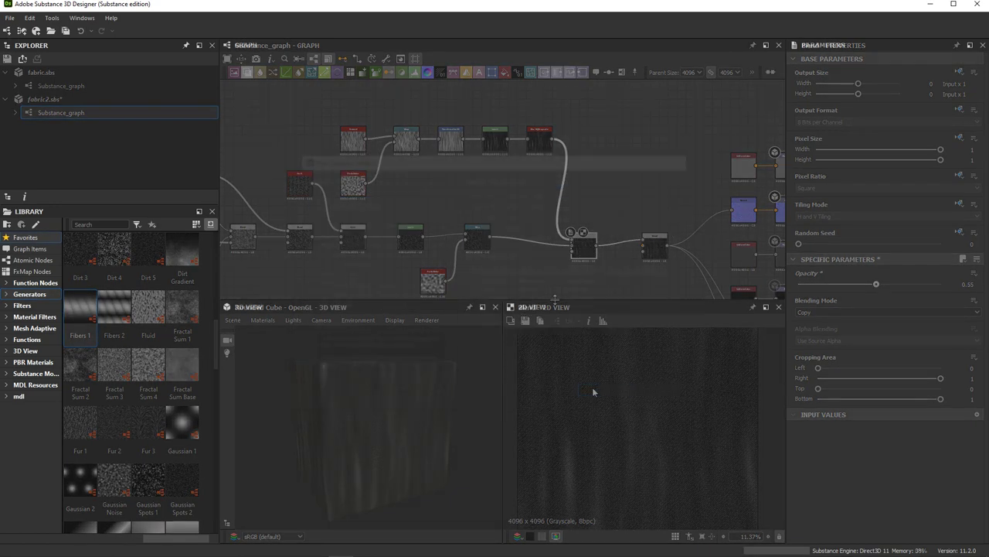
key(space)
Step: Add Fur 1, Perlin Noise and Warp nodes to the new graph
text(fu)
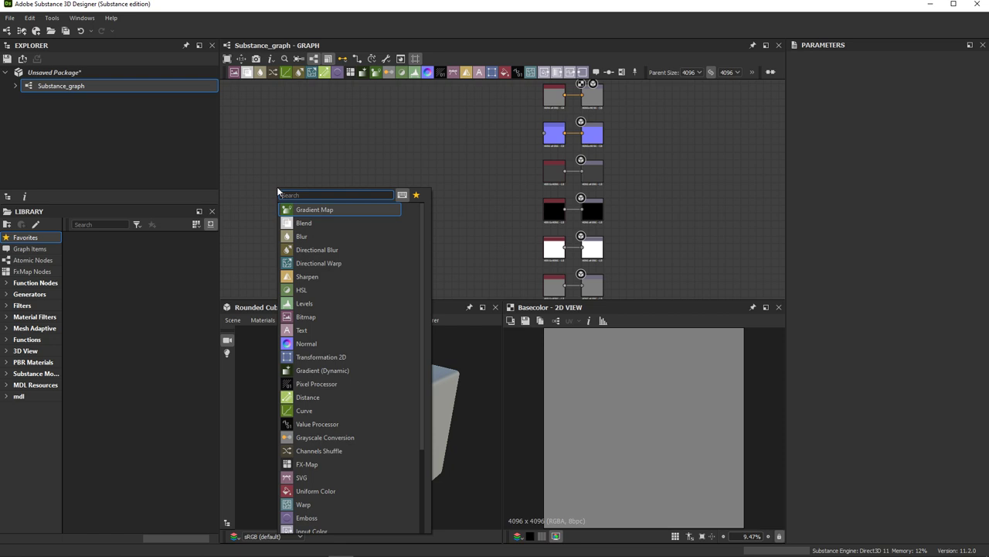
click(300, 210)
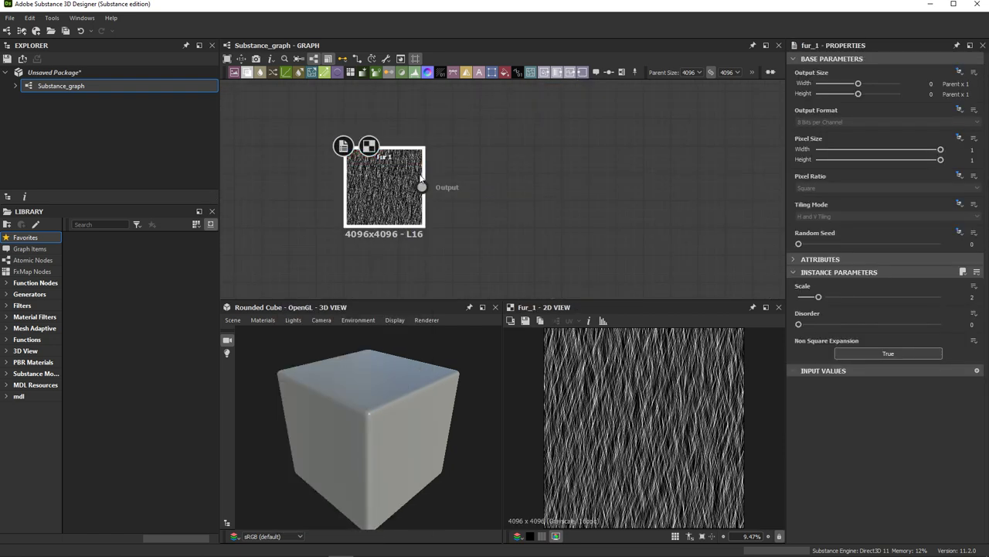
key(space)
text(per)
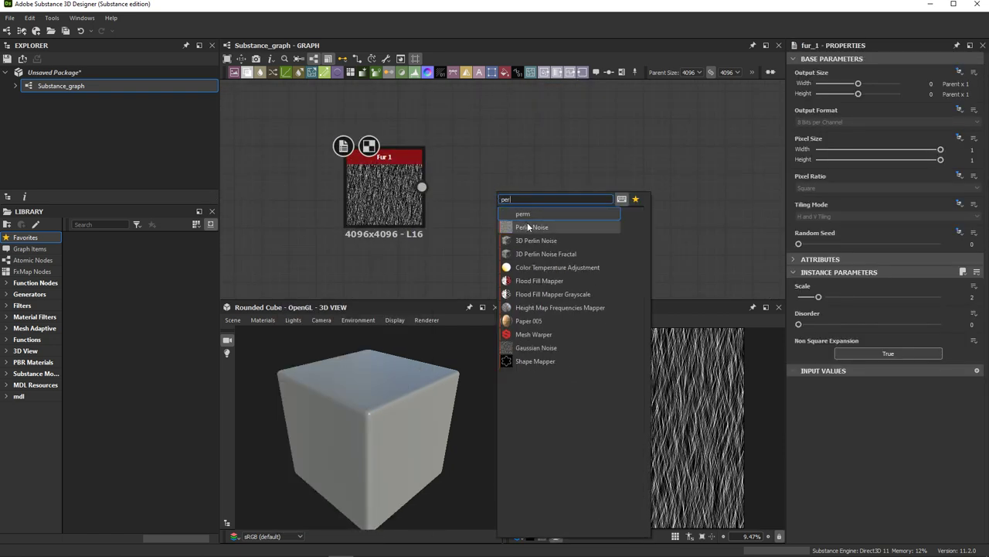
click(516, 223)
key(space)
text(wa)
key(Return)
Step: Wire Fur 1 and Perlin Noise into the Warp and set its intensity to 0.04
drag(453, 203, 520, 229)
drag(453, 274, 519, 240)
mouse_move(598, 218)
middle_down()
mouse_move(548, 185)
mouse_move(476, 175)
middle_up()
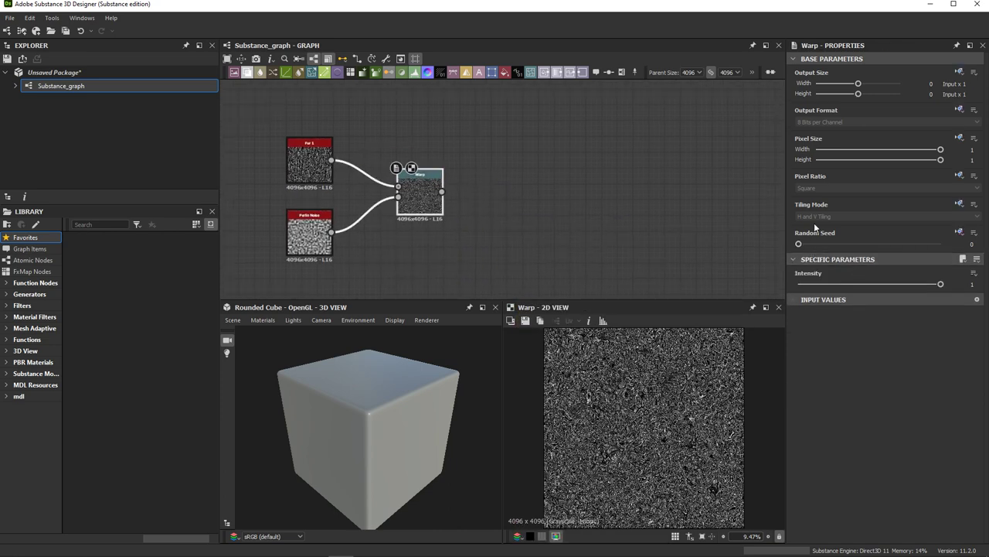
drag(940, 284, 806, 284)
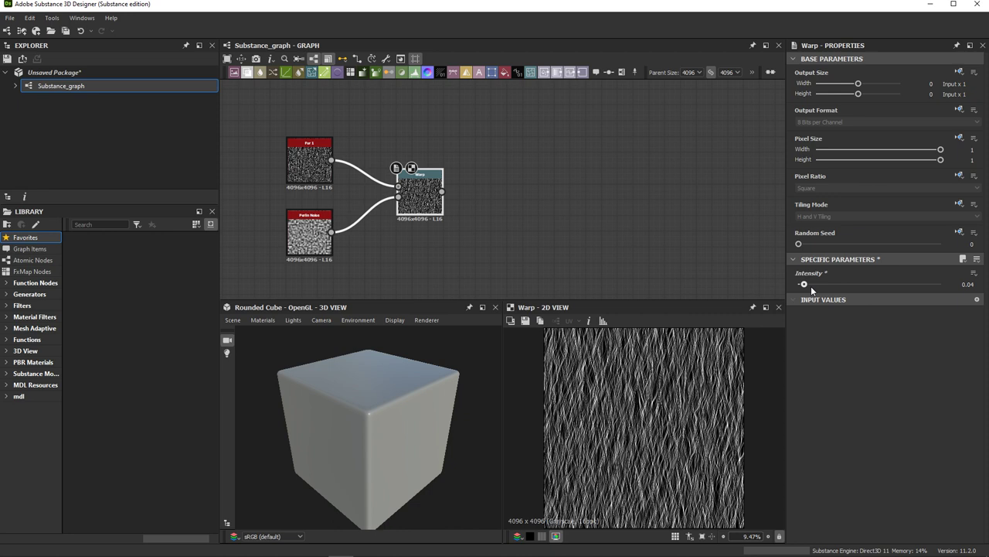
click(505, 223)
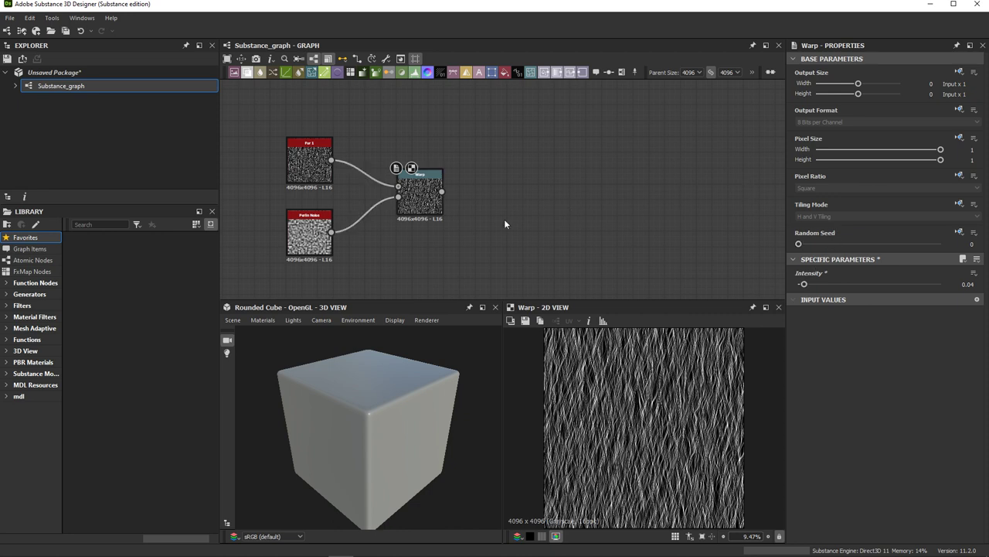
key(space)
text(sp)
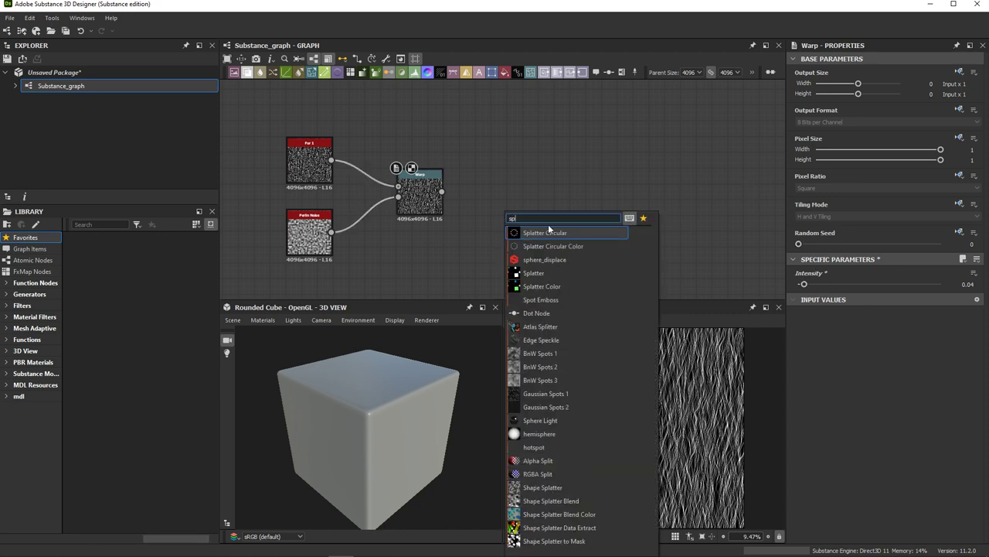
Step: Feed the Warp into a Splatter with pattern size 500×500, lower gain and 360 rotation variation
click(550, 275)
drag(441, 191, 523, 197)
scroll(845, 310, down, 2)
drag(866, 344, 947, 347)
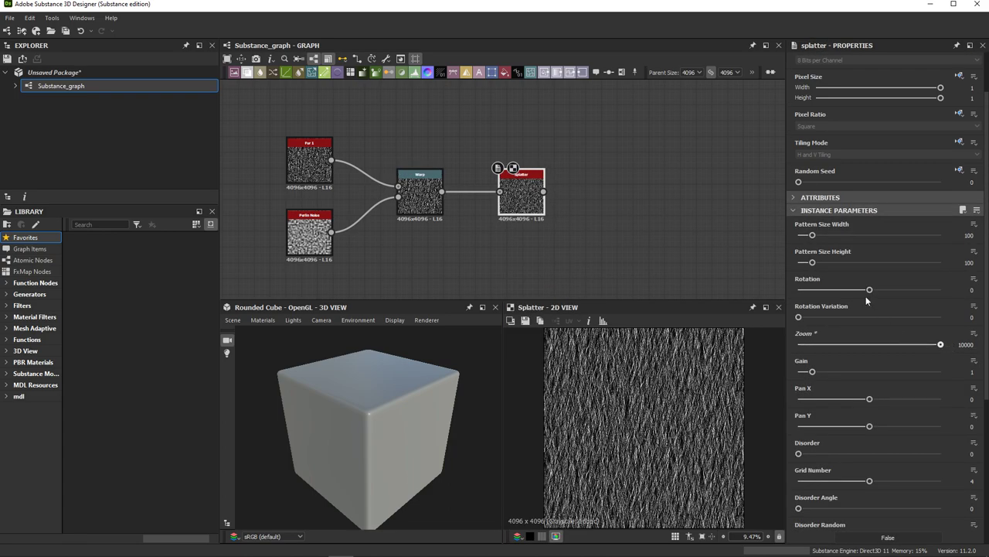
text(500)
key(Tab)
text(500)
drag(813, 369, 805, 372)
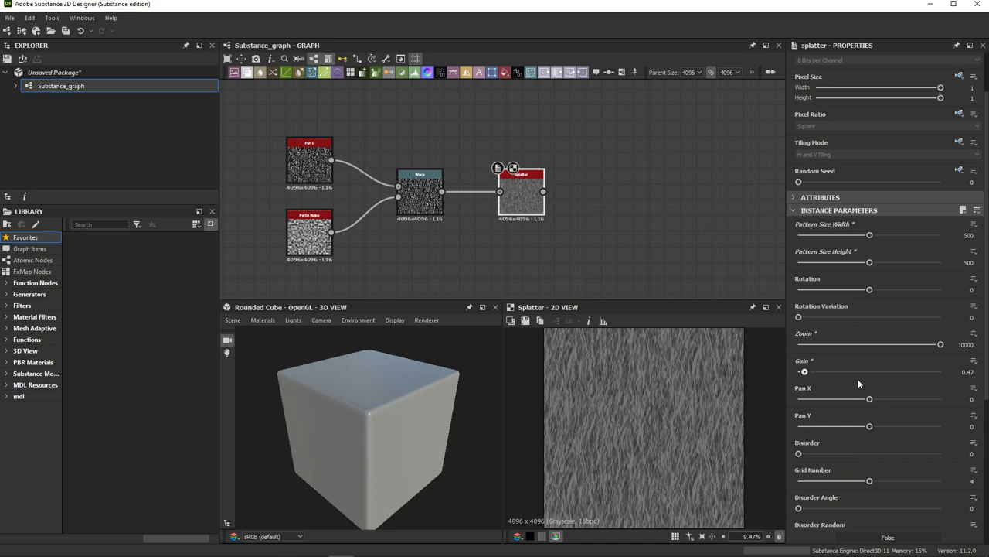
drag(799, 317, 941, 317)
Step: Add a Bevel node and connect the Splatter output into it
scroll(704, 426, down, 1)
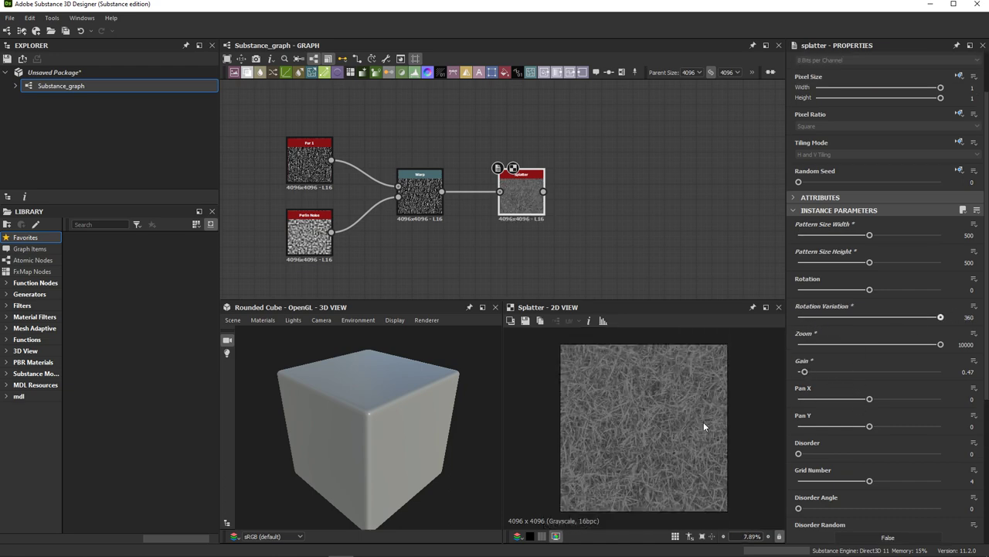
key(space)
text(invert)
key(Return)
drag(544, 191, 610, 192)
middle_drag(678, 159, 480, 216)
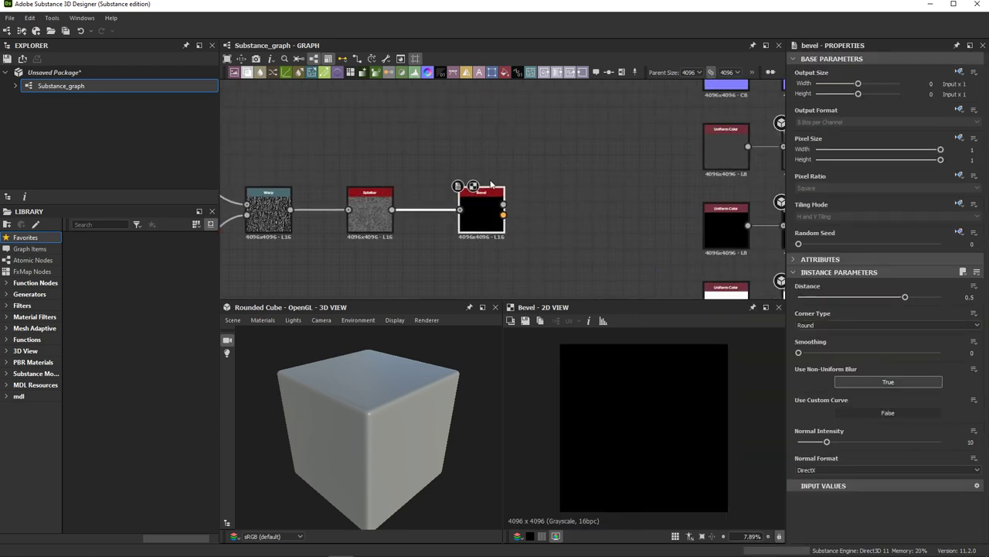
Step: Link the Bevel normal to the Normal output and raise its normal intensity to 45.31
drag(457, 249, 659, 113)
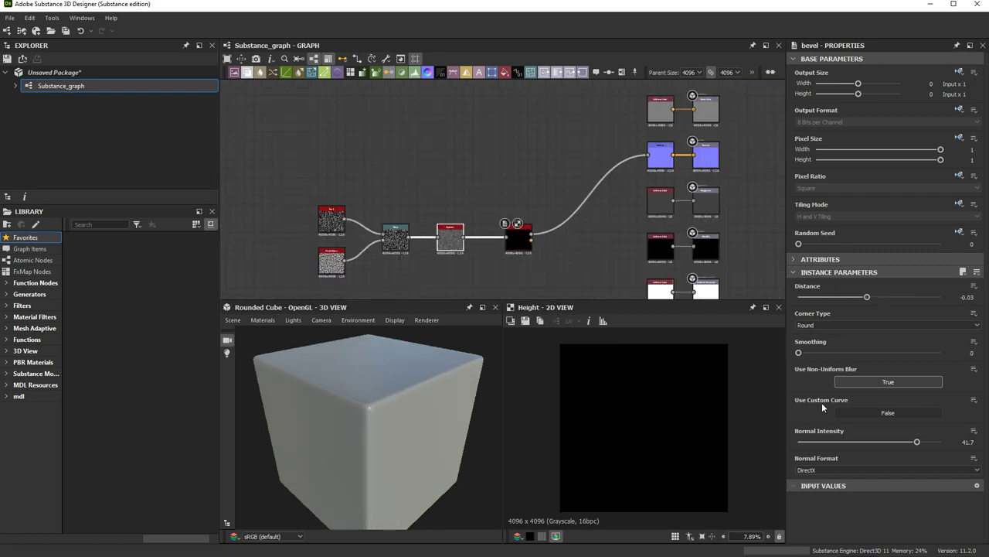
click(451, 238)
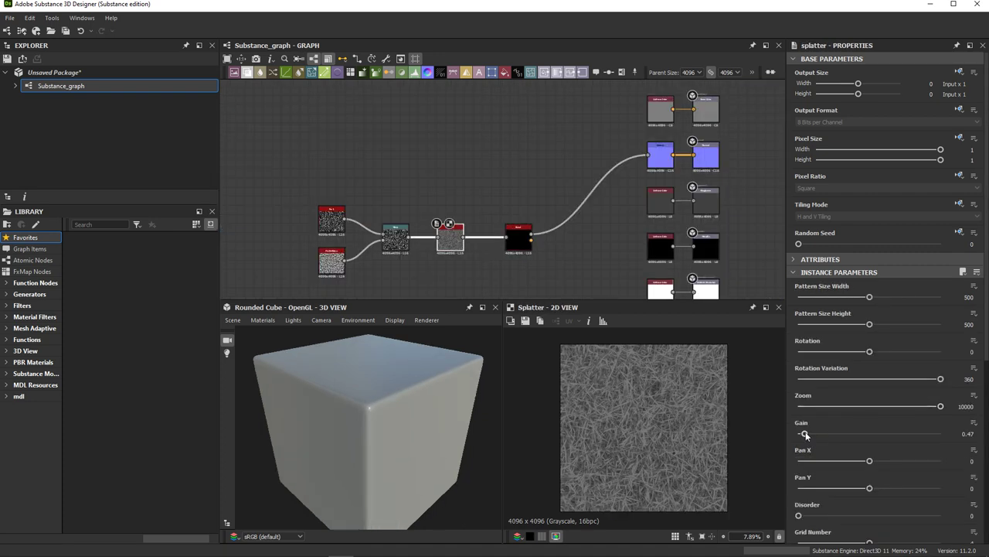
click(517, 238)
mouse_move(866, 442)
mouse_down()
mouse_move(940, 441)
mouse_move(858, 441)
mouse_up()
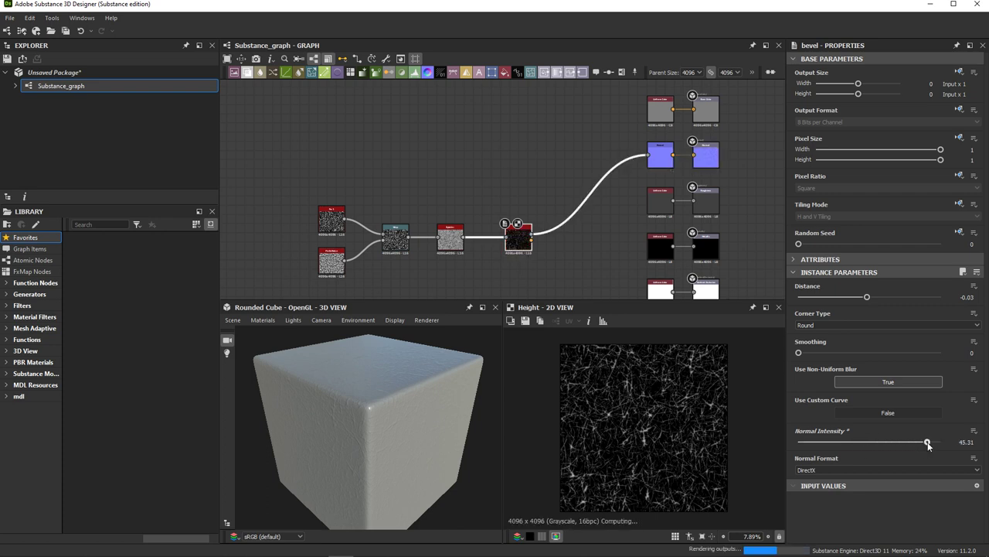
Step: Set the Splatter gain to 0.69 and orbit the cube to check the wrinkles
click(451, 238)
drag(842, 433, 810, 436)
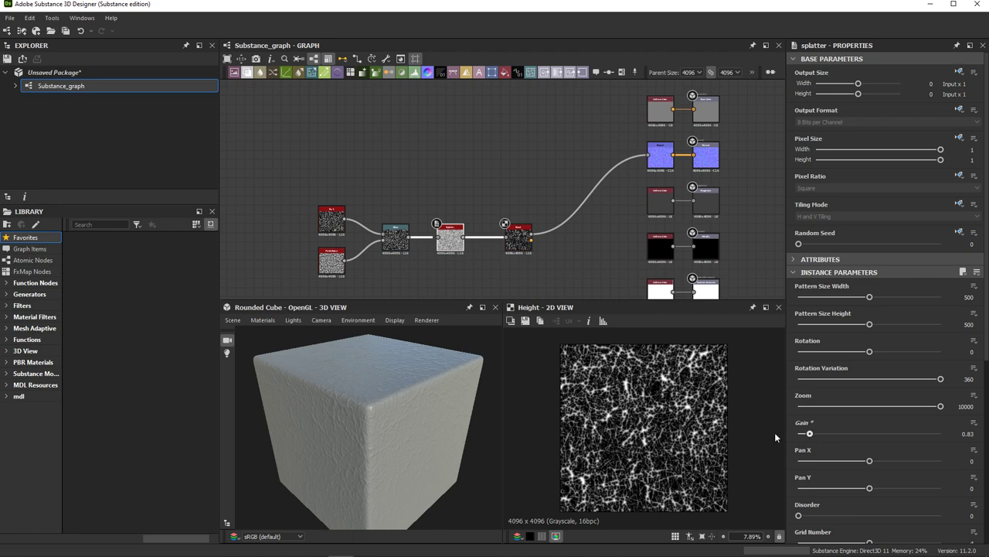
scroll(428, 467, up, 5)
drag(810, 436, 809, 437)
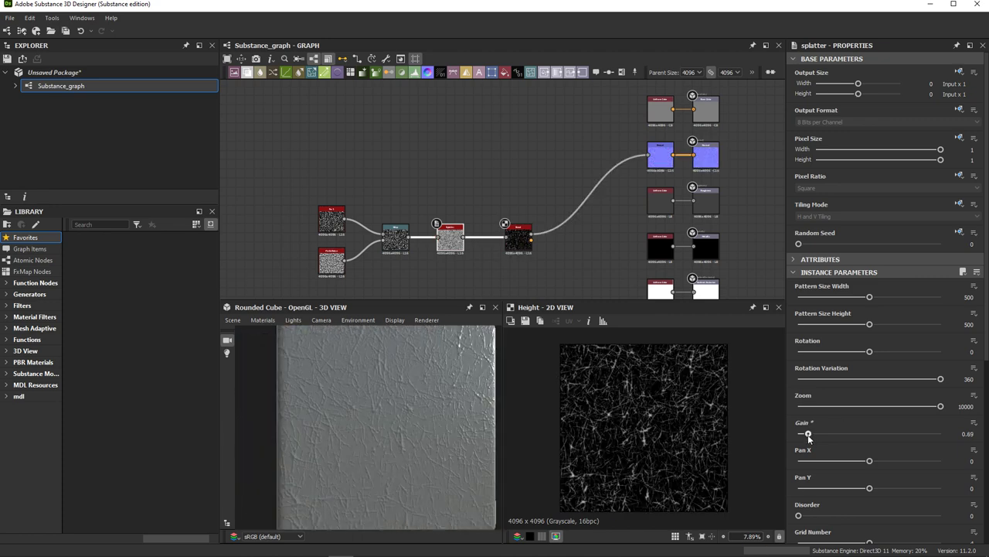
scroll(383, 435, down, 3)
scroll(331, 421, up, 3)
mouse_move(331, 421)
mouse_down()
mouse_move(323, 429)
mouse_move(381, 470)
mouse_move(433, 424)
mouse_move(350, 406)
mouse_move(410, 438)
mouse_up()
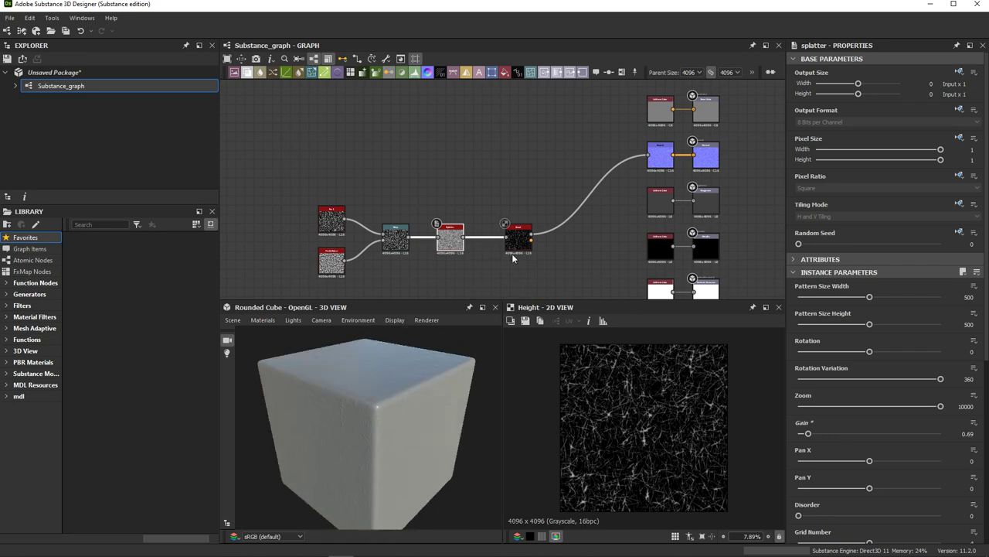
scroll(515, 254, down, 2)
scroll(518, 254, up, 1)
middle_drag(563, 257, 529, 226)
scroll(529, 226, up, 1)
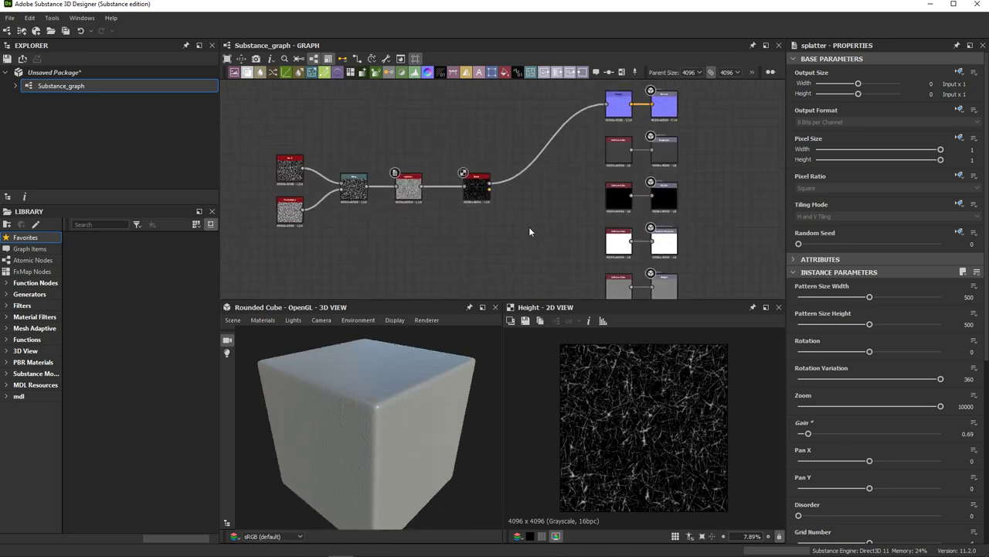
Step: Add a Blend node below the Splatter, fed by the Splatter output
key(space)
text(blend)
key(Return)
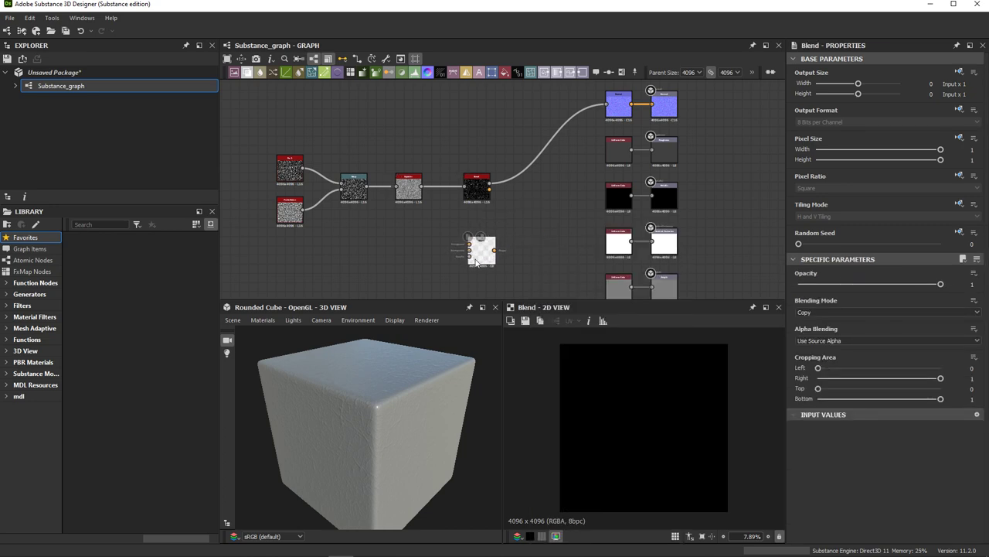
drag(524, 239, 451, 268)
drag(422, 186, 443, 245)
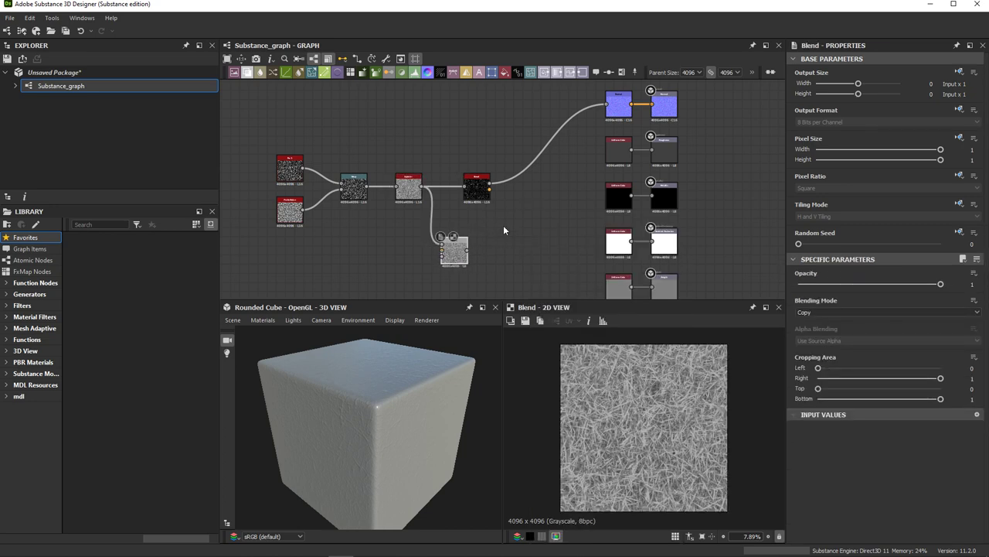
middle_drag(508, 225, 556, 185)
Step: Connect a black Uniform Color, switched to Grayscale, into the Blend
key(space)
text(uniform)
key(Return)
drag(481, 236, 467, 223)
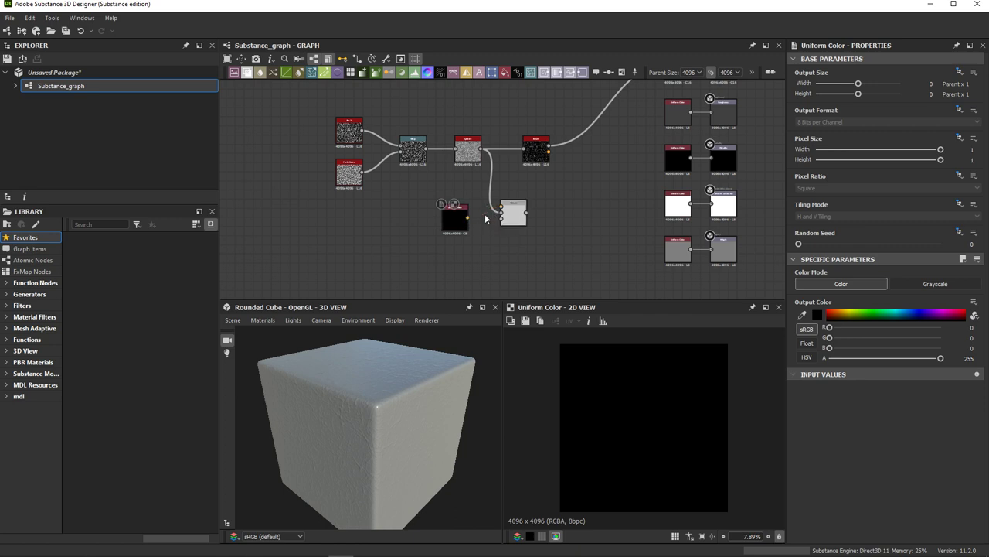
drag(447, 224, 441, 215)
drag(439, 215, 431, 219)
drag(498, 215, 500, 216)
scroll(500, 215, up, 1)
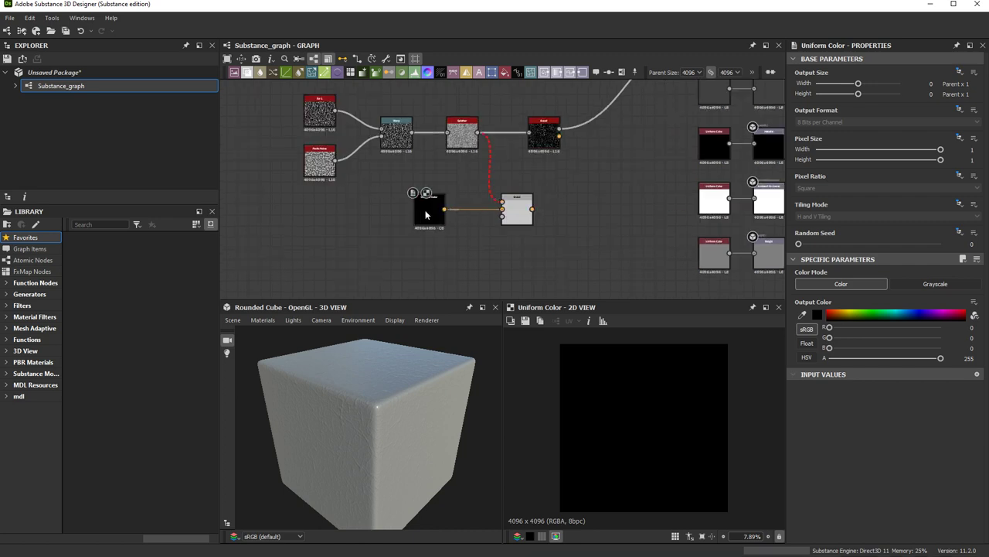
click(927, 284)
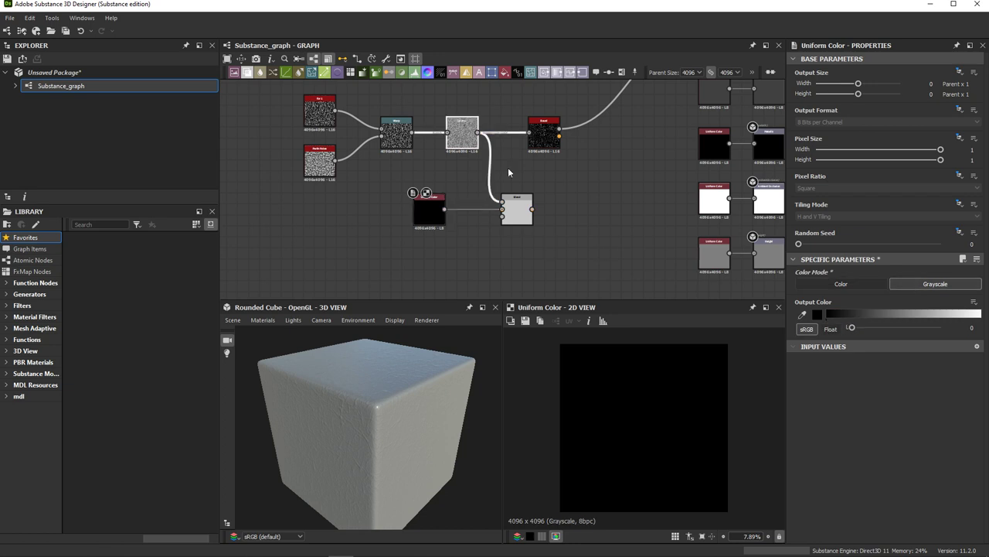
Step: Set the Blend opacity to 0.82
click(464, 143)
click(518, 213)
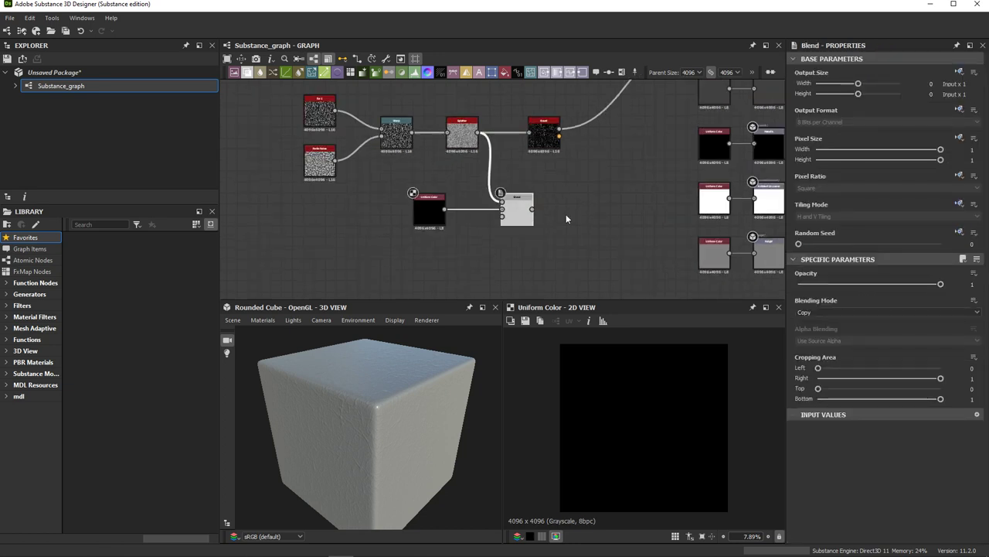
drag(517, 219, 528, 219)
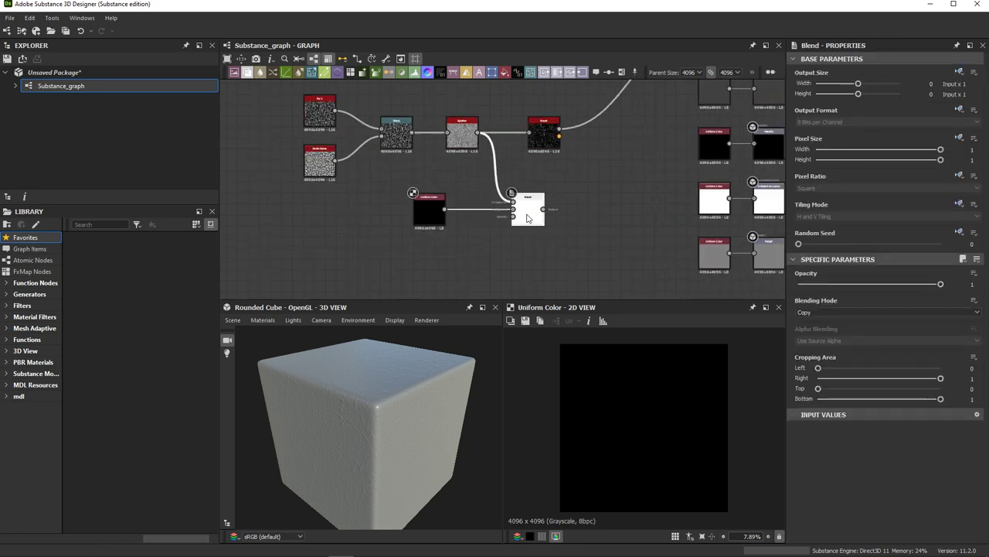
drag(899, 284, 915, 284)
scroll(579, 186, down, 2)
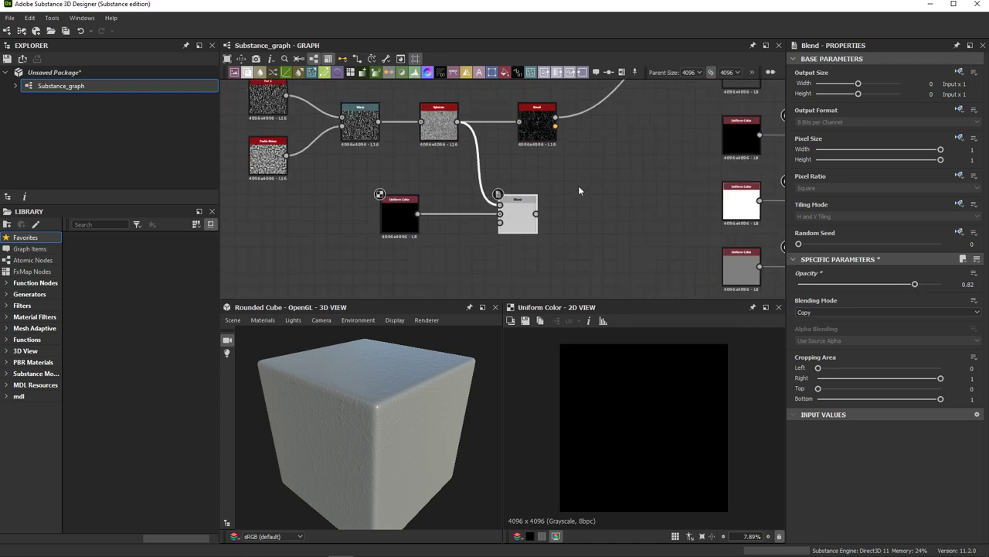
Step: Wire the noise into the Roughness output and move the black Uniform Color left
drag(437, 210, 665, 173)
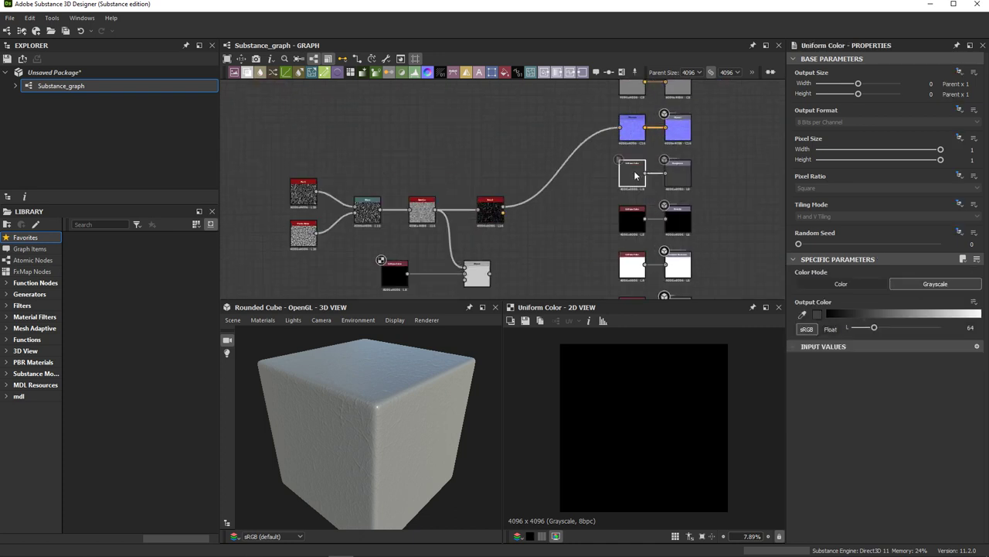
scroll(434, 413, up, 3)
scroll(519, 281, down, 2)
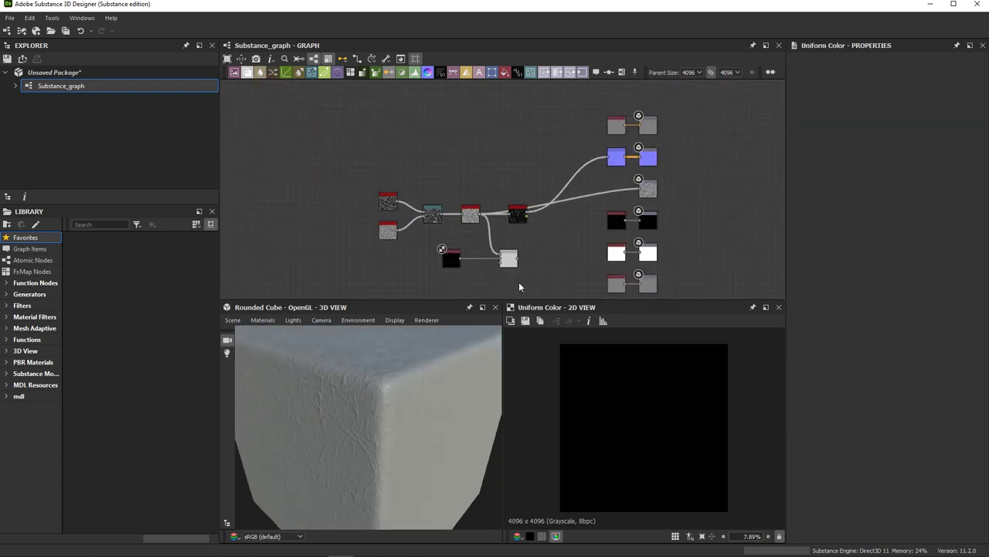
scroll(520, 262, up, 4)
scroll(519, 262, down, 2)
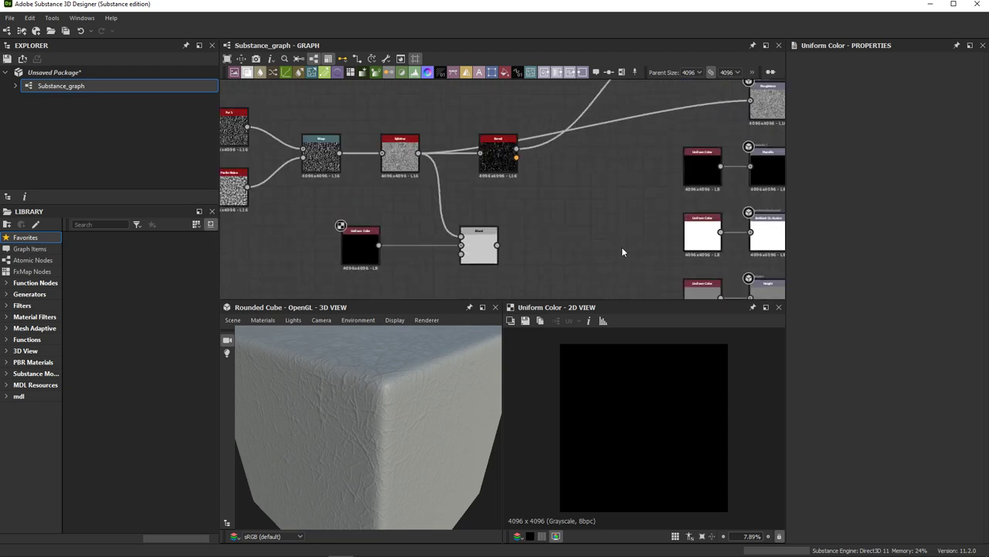
drag(700, 166, 554, 243)
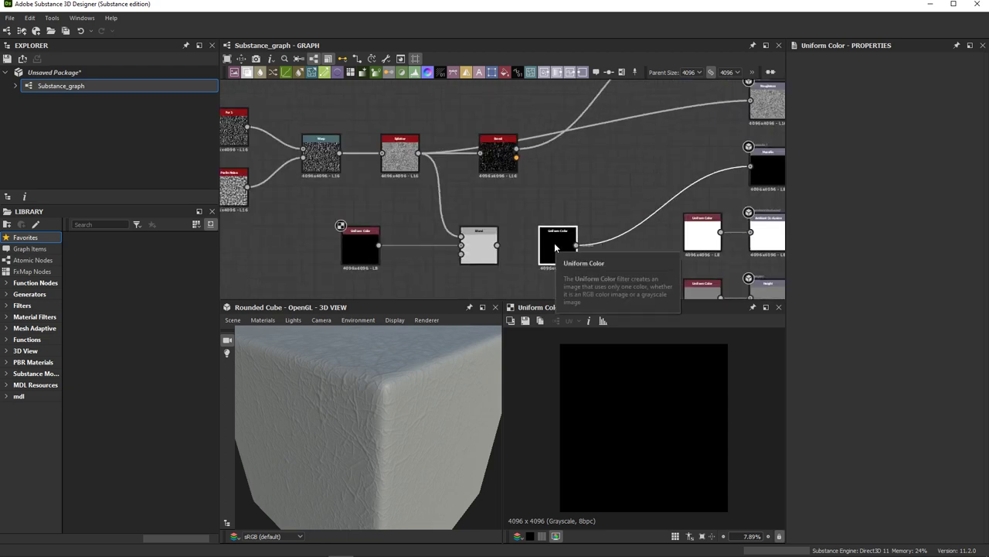
Step: Change the moved grayscale Uniform Color's output value from black to grey 83
click(555, 243)
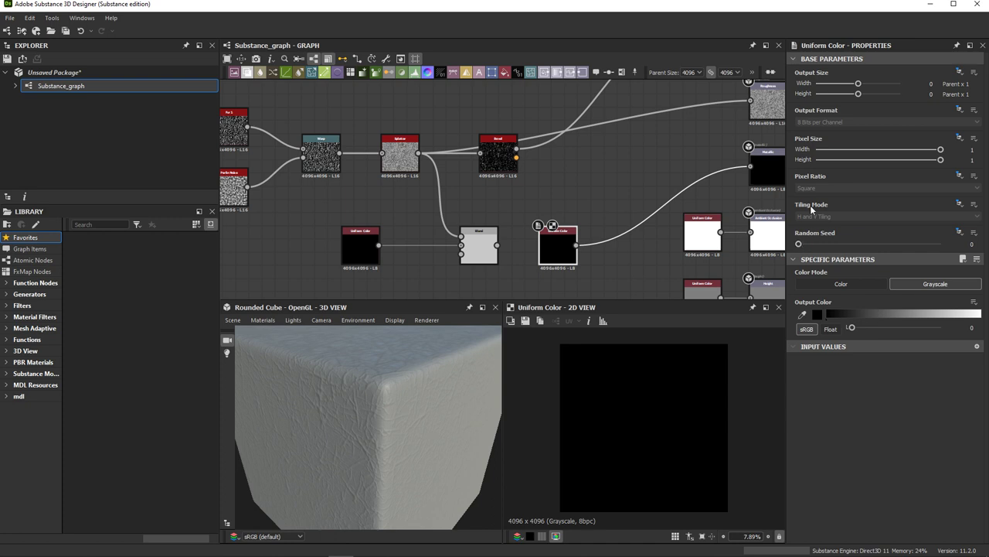
click(886, 313)
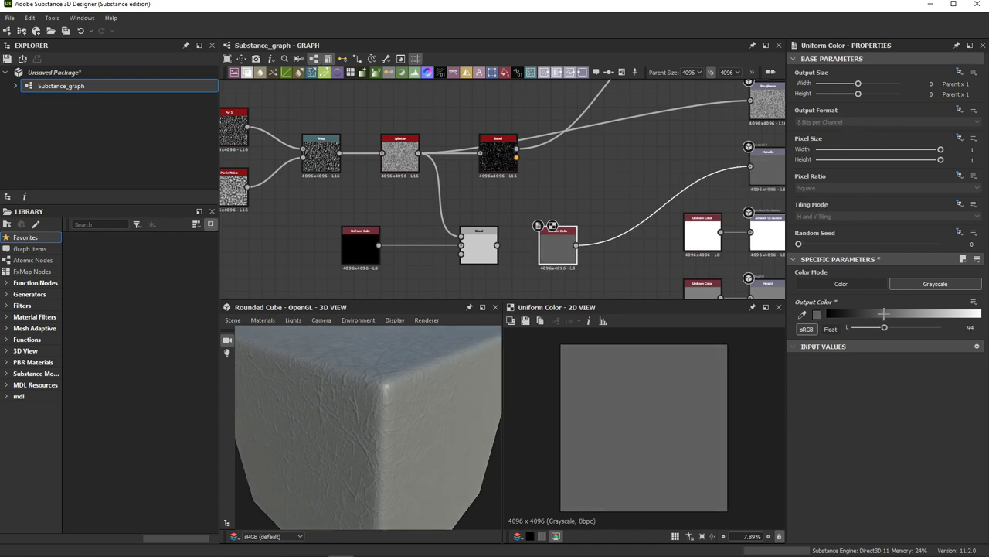
click(841, 284)
click(936, 283)
click(881, 314)
drag(881, 314, 875, 312)
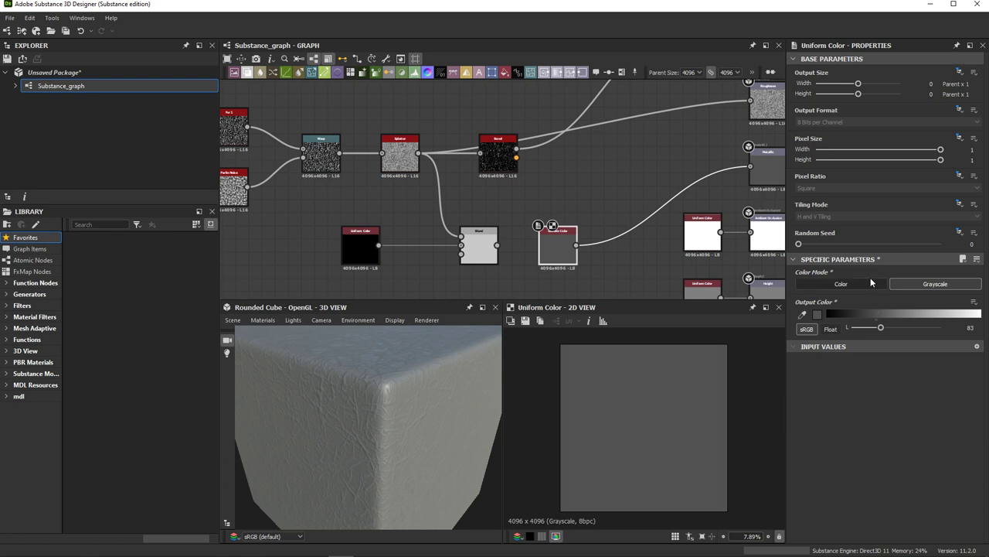
scroll(639, 244, down, 2)
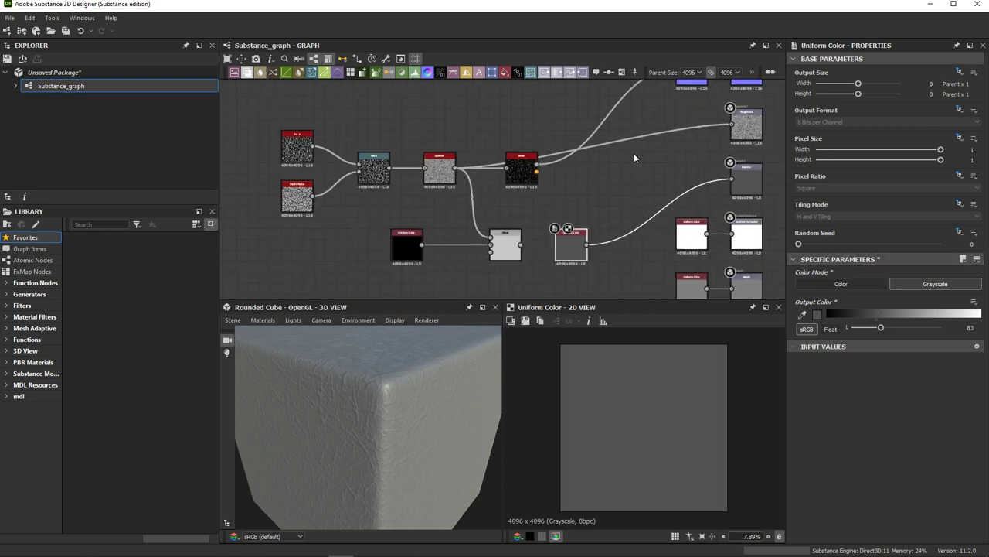
scroll(473, 123, up, 1)
scroll(473, 116, up, 1)
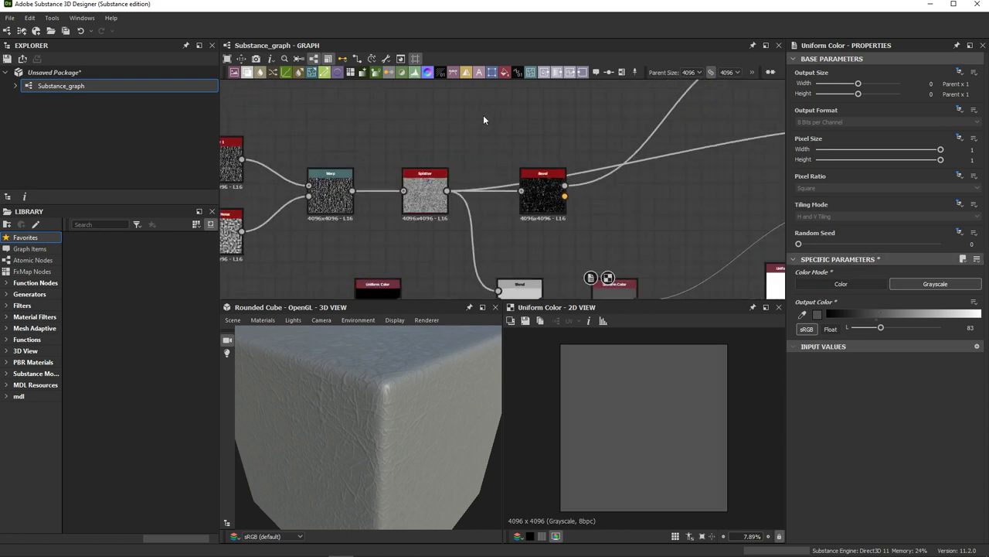
key(space)
Step: Insert an Invert Grayscale node on the link between the Splitter and the Bevel
text(invert)
key(Down)
key(Return)
middle_drag(418, 138, 458, 175)
drag(512, 163, 528, 170)
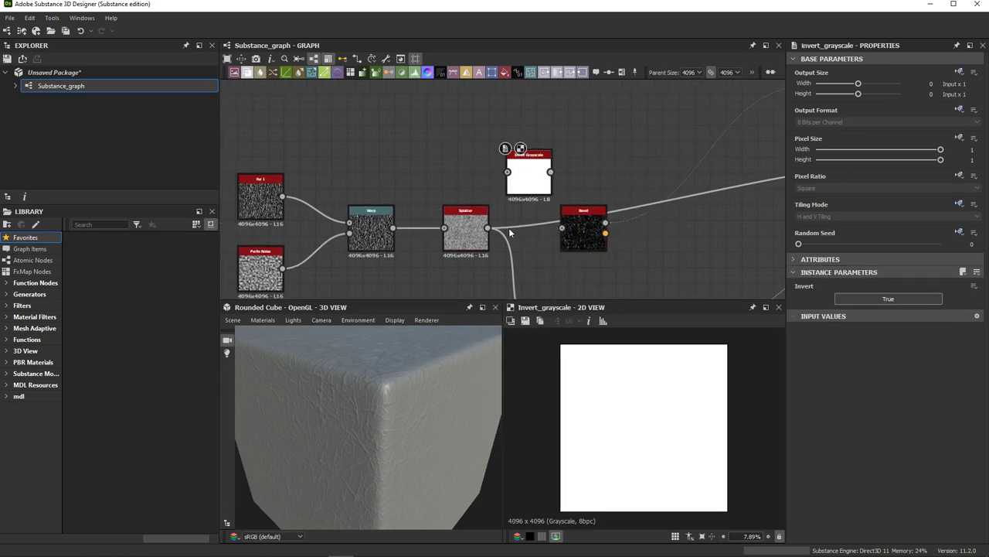
drag(529, 232, 531, 231)
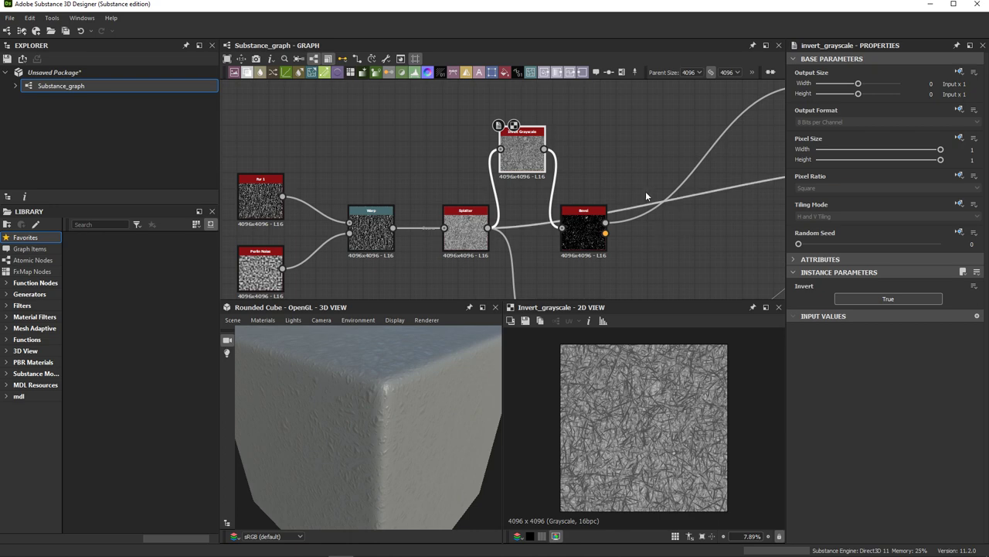
Step: Feed Invert Grayscale into a new Levels node, and connect Levels into a new Blend node
middle_drag(685, 213, 582, 272)
key(space)
text(lev)
key(Return)
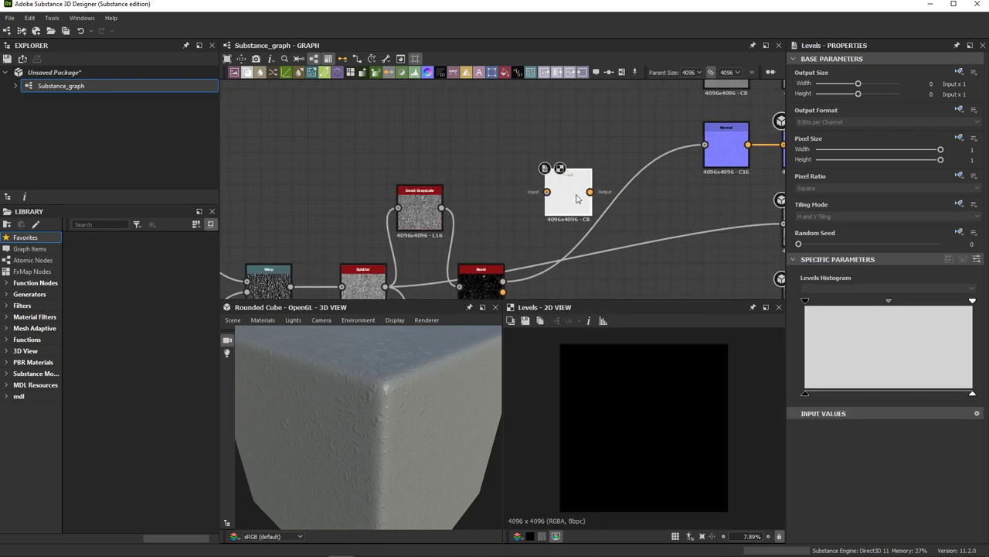
drag(441, 207, 547, 191)
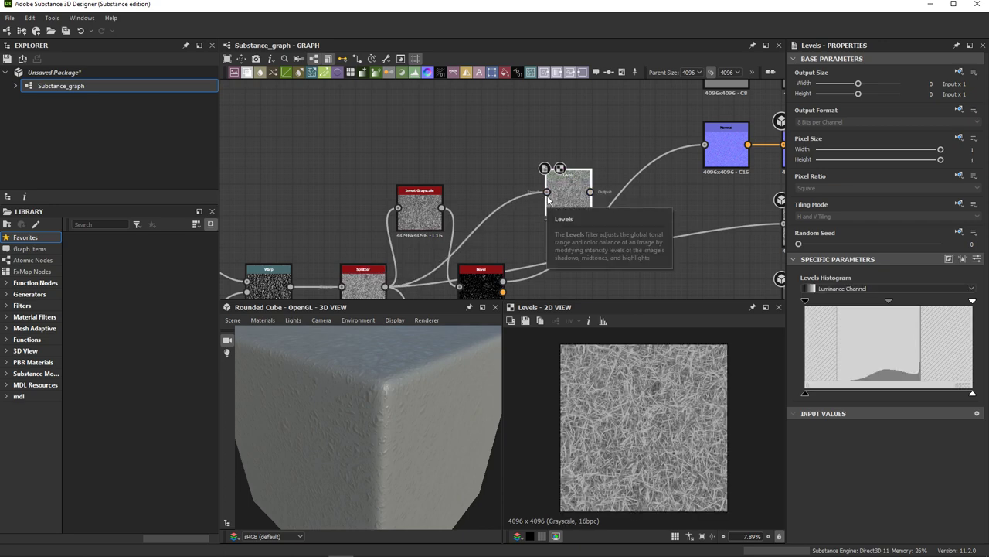
key(space)
click(587, 165)
drag(551, 124, 609, 116)
mouse_move(590, 194)
mouse_down()
mouse_move(545, 208)
mouse_move(586, 118)
mouse_up()
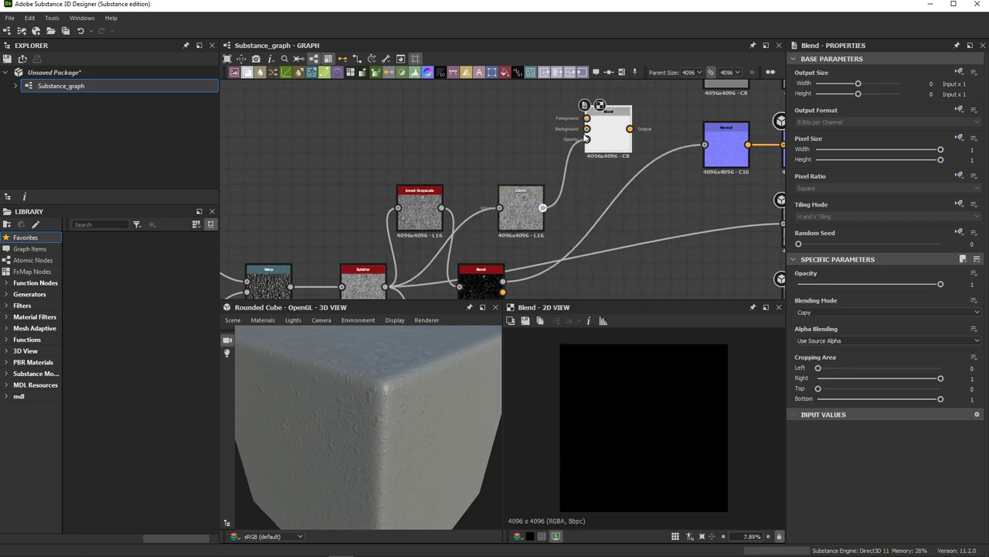
middle_drag(441, 81, 451, 194)
Step: Add a grayscale Uniform Color node and plug it into the Blend
key(space)
click(489, 215)
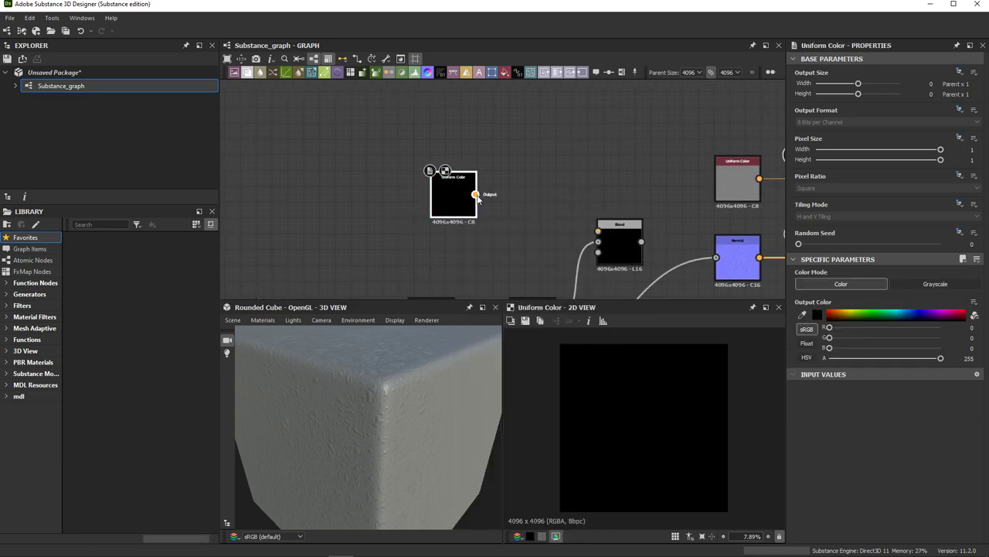
click(902, 287)
drag(475, 194, 597, 231)
middle_drag(567, 187, 544, 175)
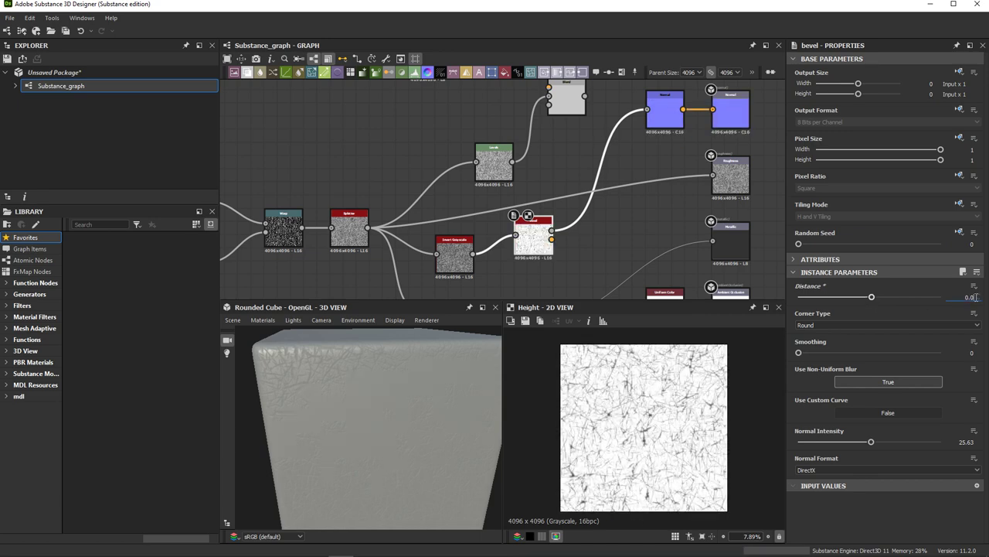
Step: Lower the Bevel distance to 0.02 and check the cube's corner
text(9)
key(Return)
drag(875, 297, 872, 299)
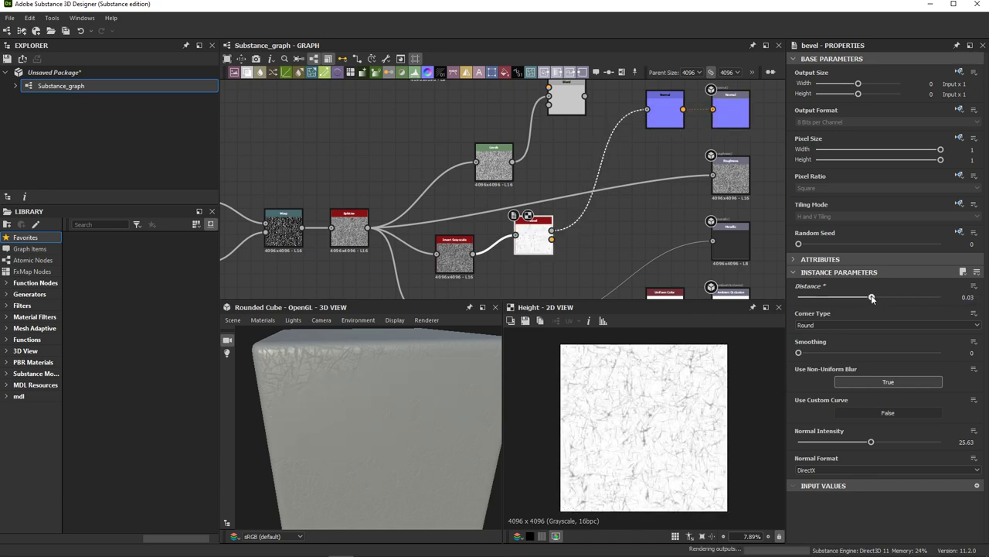
mouse_move(394, 400)
mouse_down()
mouse_move(390, 387)
mouse_move(393, 469)
mouse_move(355, 394)
mouse_up()
scroll(357, 397, down, 3)
scroll(374, 411, up, 5)
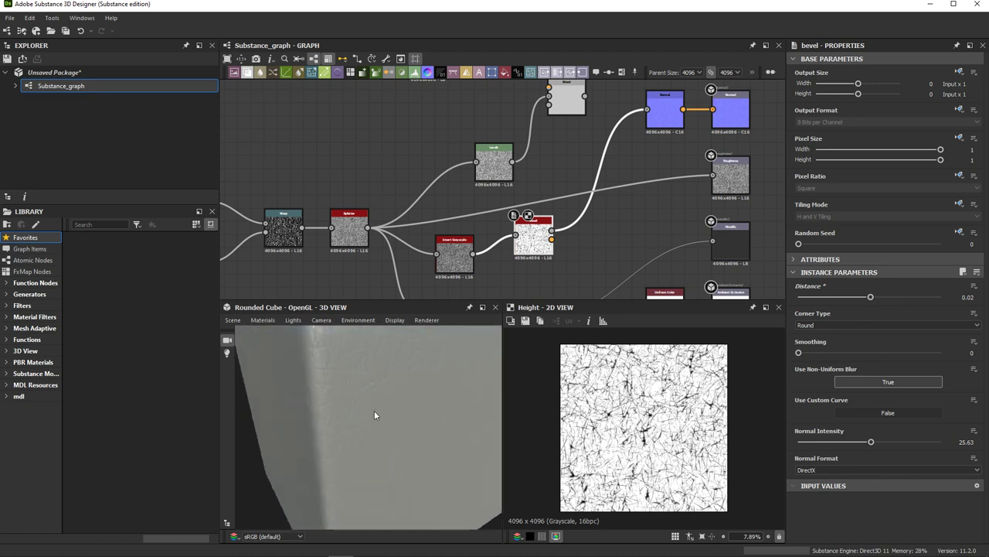
scroll(373, 399, up, 3)
scroll(373, 399, down, 2)
Step: Raise the Normal node's intensity to about 0.76
click(665, 109)
drag(812, 284, 838, 286)
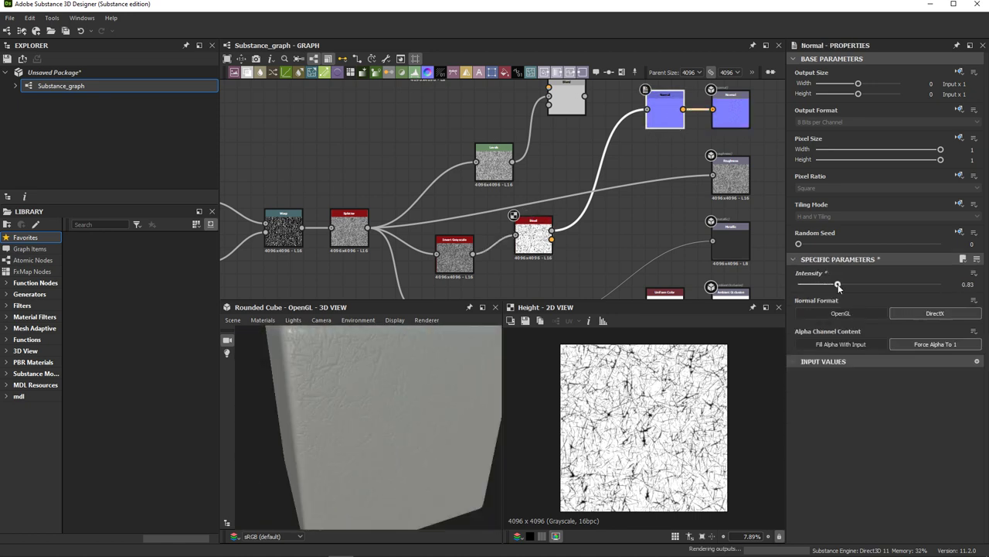
mouse_move(425, 347)
mouse_down()
mouse_move(318, 414)
mouse_move(408, 430)
mouse_move(418, 396)
mouse_move(438, 427)
mouse_up()
scroll(680, 194, down, 3)
scroll(680, 194, up, 1)
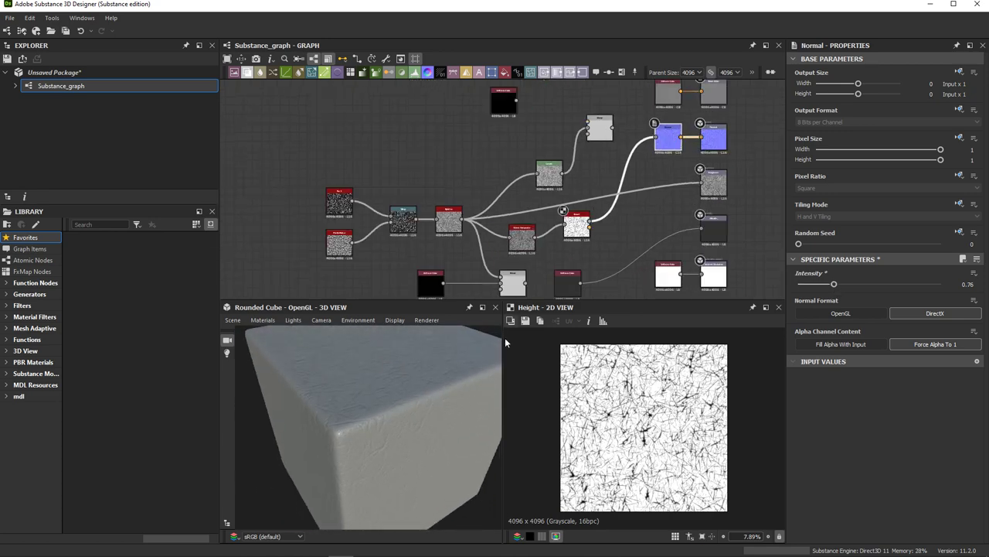
scroll(661, 172, down, 2)
scroll(661, 171, up, 3)
Step: Delete the Blend node and select the Uniform Color feeding Base Color
drag(402, 93, 276, 258)
mouse_move(464, 208)
middle_down()
mouse_move(453, 144)
mouse_move(448, 174)
middle_up()
scroll(500, 176, down, 1)
click(500, 176)
key(Delete)
click(548, 126)
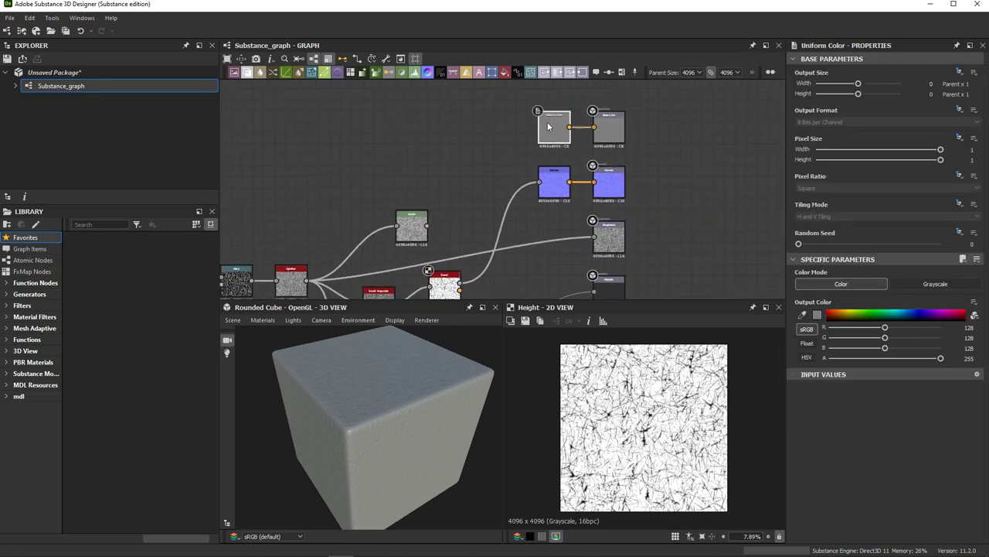
Step: Delete the Uniform Color and wire the Levels output into the Base Color output
key(Delete)
drag(427, 225, 593, 126)
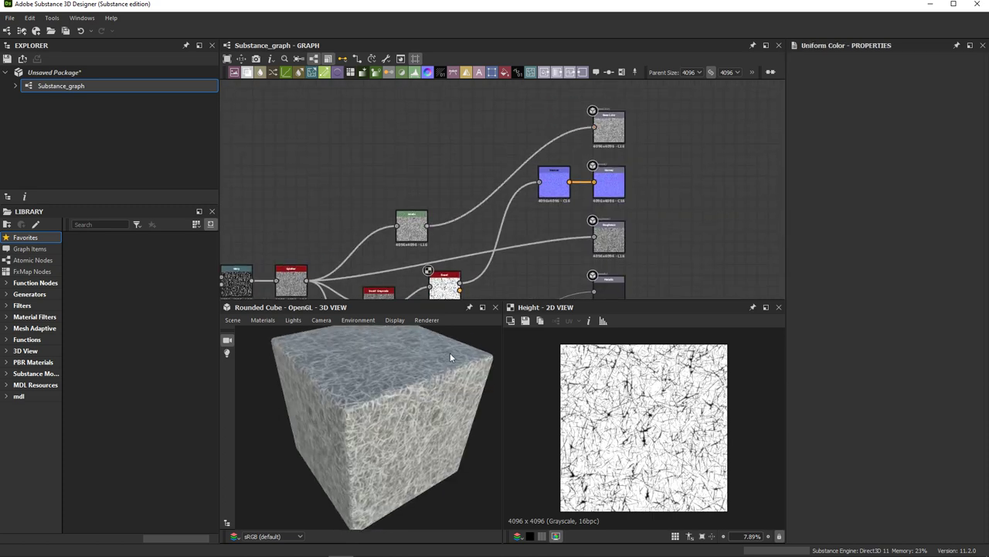
click(412, 225)
Step: Brighten the Levels by lowering the input white point, shifting midtones and raising output black
drag(880, 300, 871, 301)
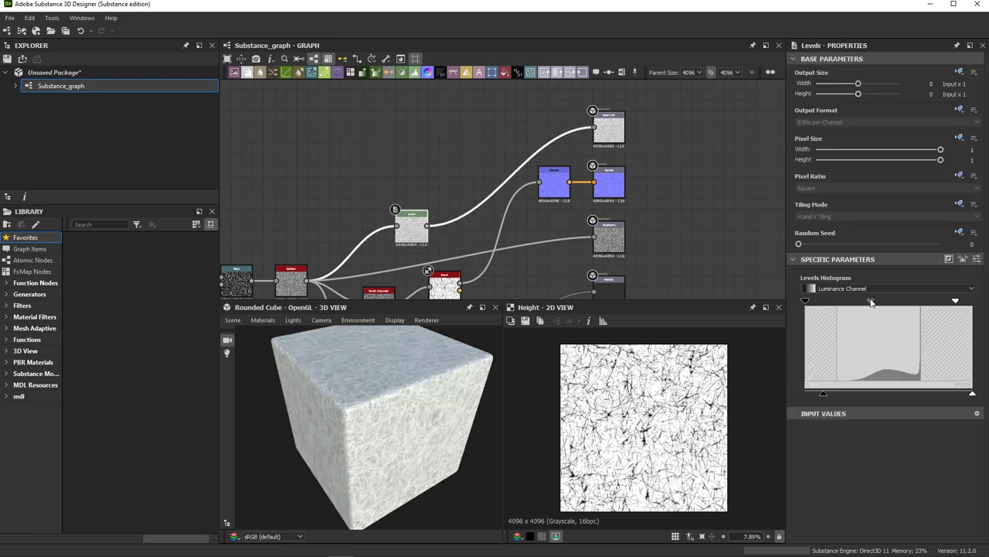
drag(955, 300, 941, 302)
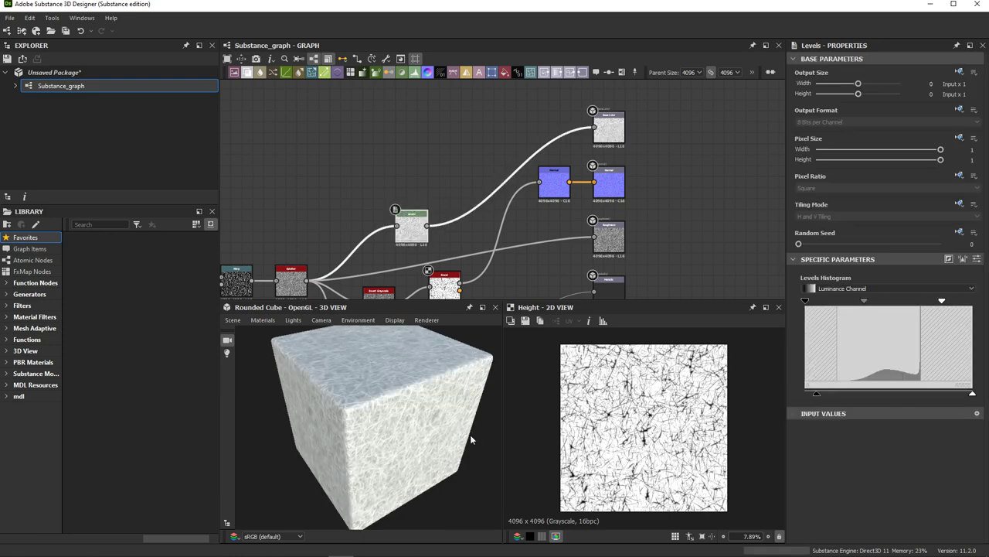
scroll(476, 432, up, 5)
scroll(475, 432, up, 3)
drag(972, 394, 960, 394)
drag(820, 394, 882, 395)
drag(941, 300, 933, 300)
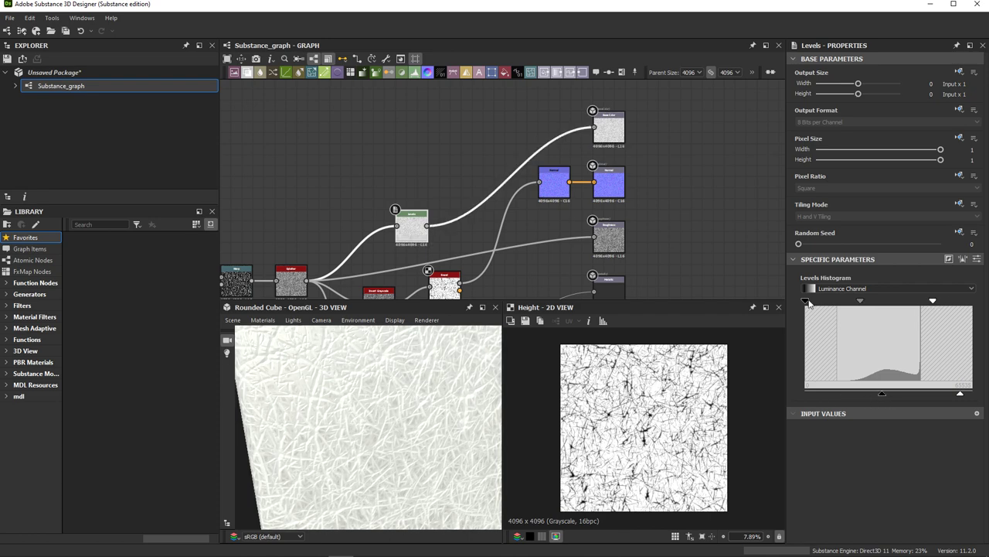
drag(870, 301, 874, 302)
scroll(371, 425, down, 5)
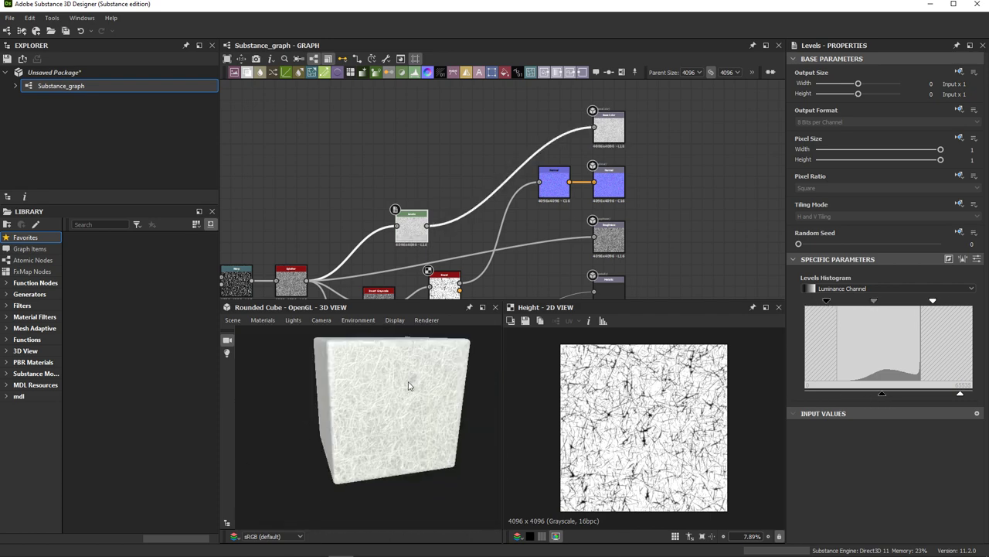
drag(348, 433, 386, 464)
scroll(404, 477, up, 5)
scroll(404, 477, down, 3)
drag(393, 393, 304, 398)
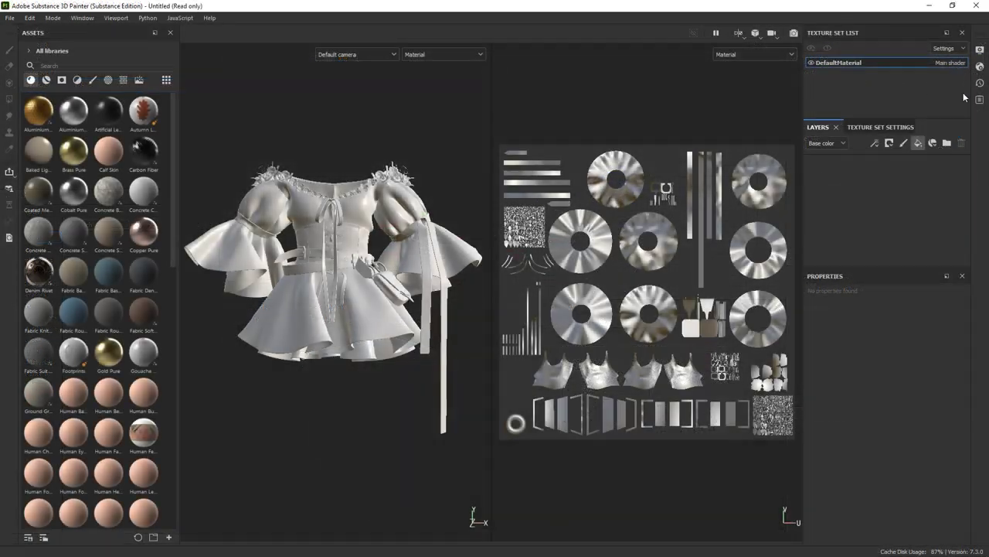
Step: Switch the project to a different shader in Shader Settings
click(979, 66)
click(889, 98)
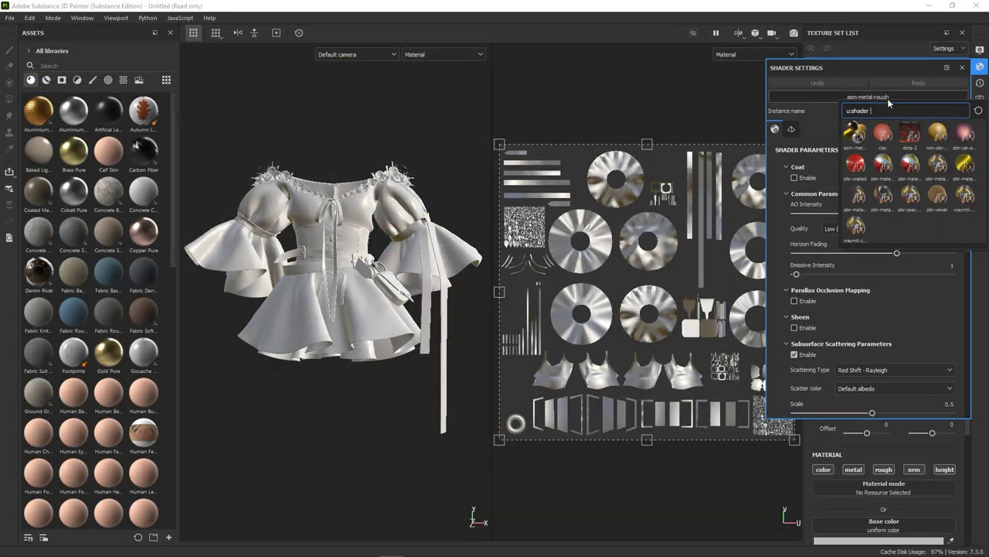
click(859, 193)
click(962, 67)
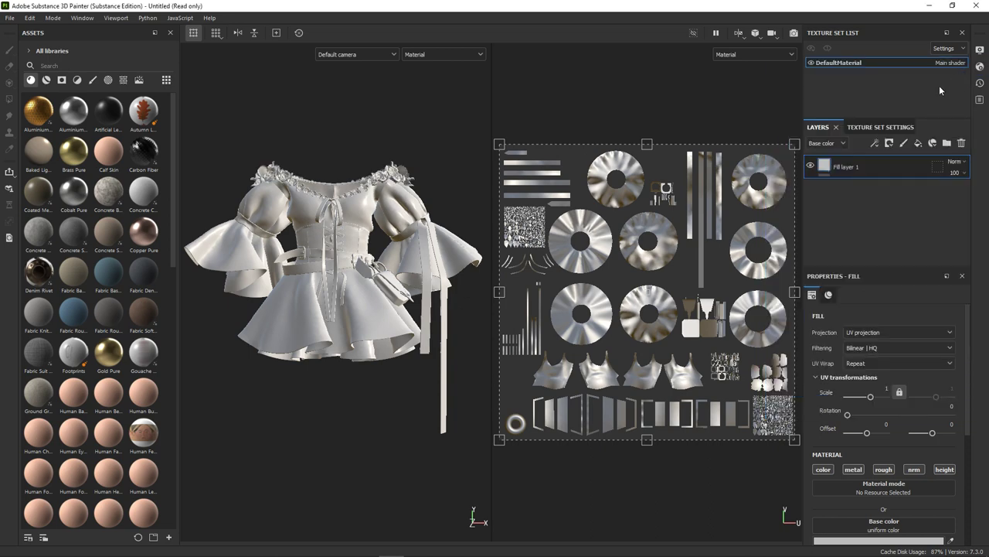
Step: Select the ao, height and normal images in the Fabric/fabric2 folder for import
click(169, 537)
click(548, 146)
double_click(458, 204)
double_click(458, 225)
ctrl+click(431, 204)
ctrl+click(437, 322)
ctrl+click(437, 333)
click(729, 389)
Step: Set the three maps' usage to texture and import them into the chosen destination
click(626, 179)
click(638, 183)
click(665, 242)
click(626, 194)
click(626, 210)
click(625, 407)
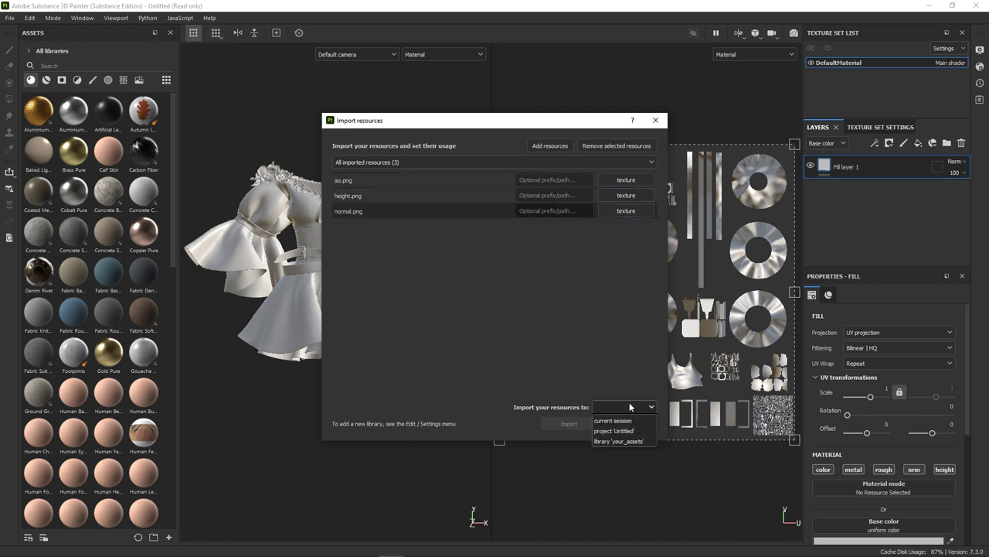
click(642, 426)
click(568, 423)
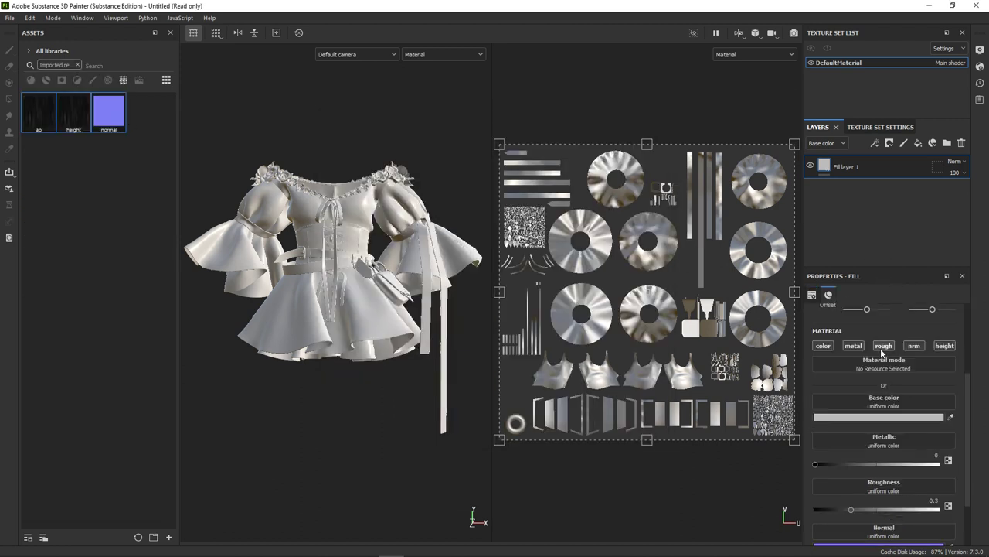
Step: Add op and ambient occlusion channels in Texture Set Settings
scroll(916, 354, up, 1)
click(880, 127)
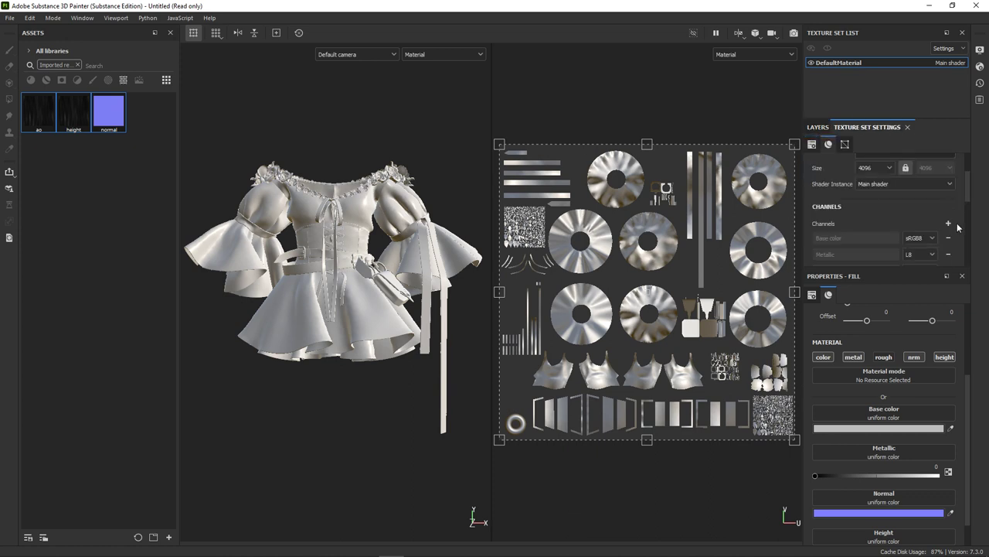
click(945, 248)
click(948, 224)
click(926, 257)
scroll(910, 426, down, 1)
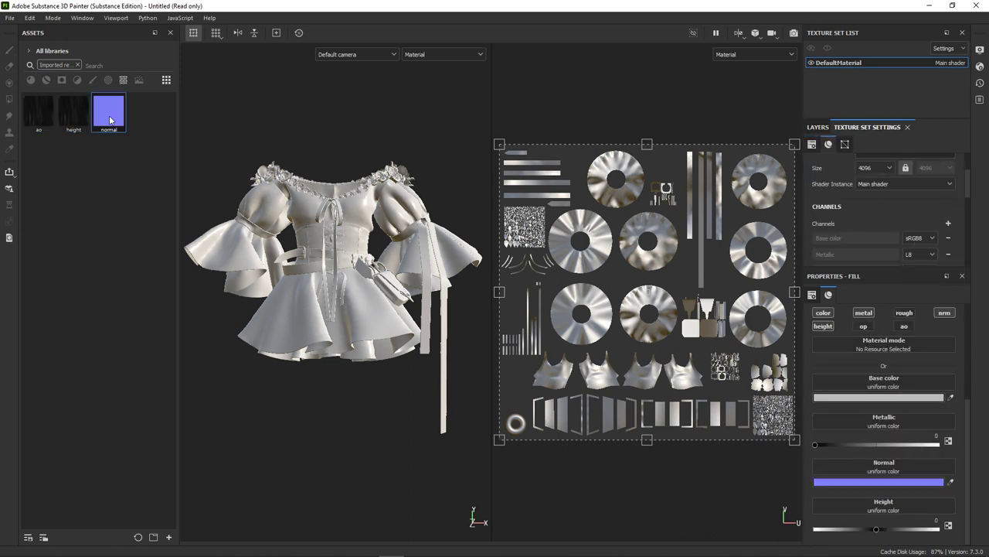
Step: Put the normal, height and ao maps in the fill's Normal, Height and AO slots at UV scale 13.01
drag(882, 470, 884, 473)
drag(883, 508, 883, 506)
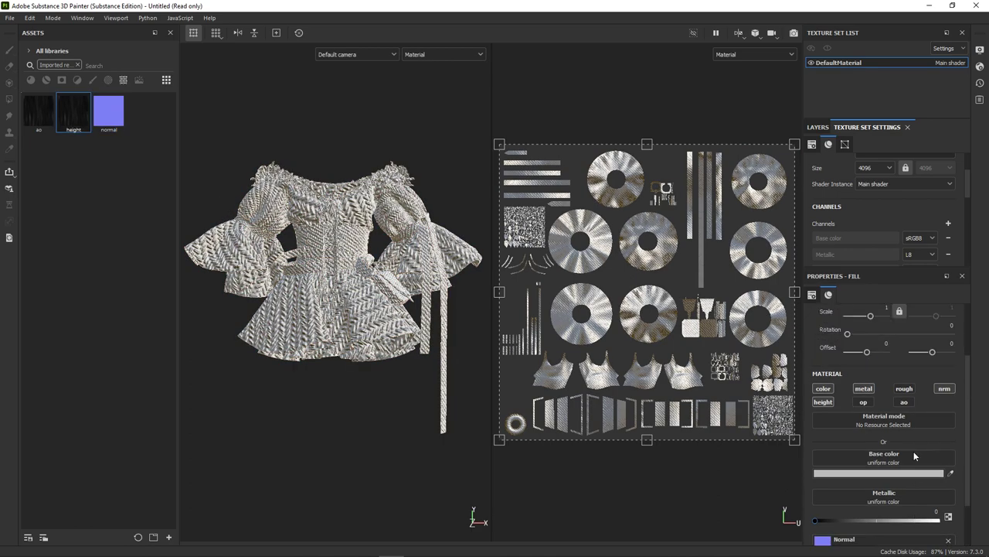
drag(39, 112, 333, 294)
scroll(853, 402, up, 1)
drag(870, 396, 876, 397)
scroll(399, 283, up, 5)
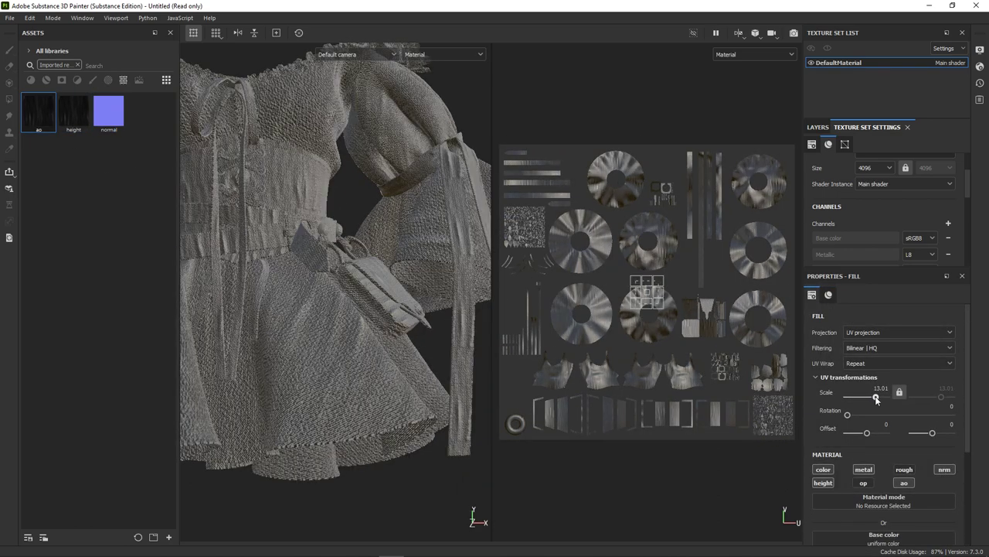
scroll(350, 340, down, 5)
mouse_move(350, 340)
alt+mouse_down()
mouse_move(308, 315)
mouse_move(371, 277)
alt+mouse_up()
scroll(308, 315, up, 5)
scroll(308, 314, down, 5)
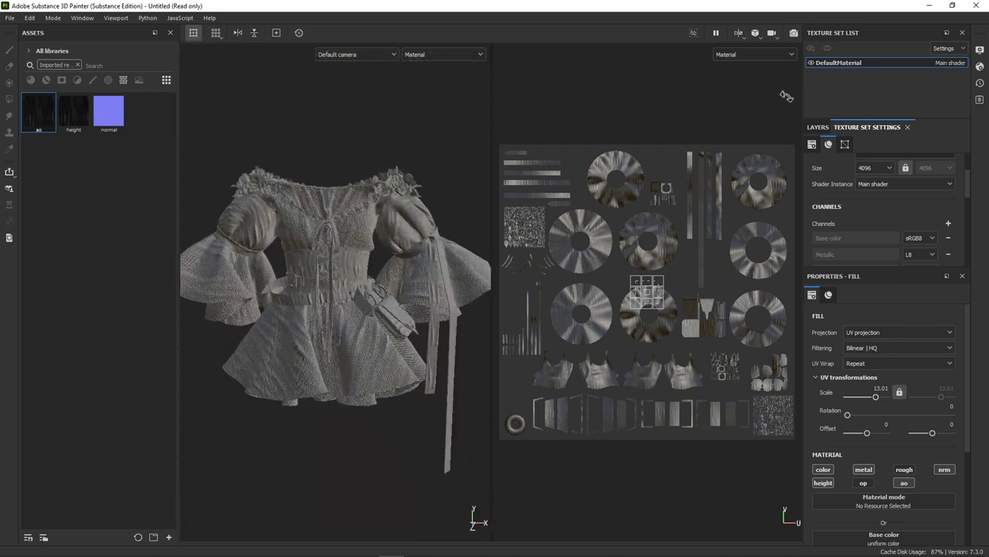
Step: Add a black mask to the fill layer and switch to polygon fill mode
click(820, 132)
right_click(885, 150)
click(892, 165)
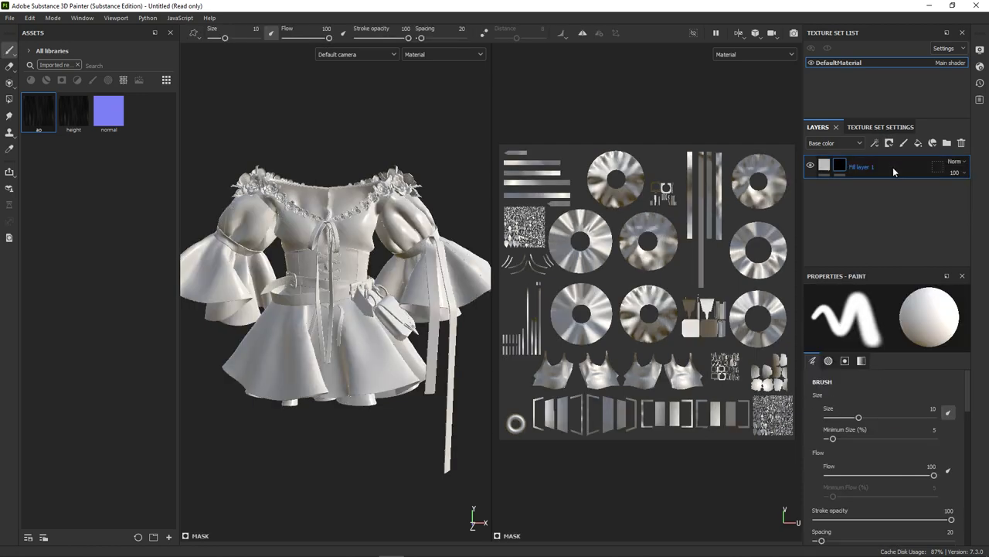
key(4)
Step: Fill the skirt disc UV islands into the mask, including the lower-left and lower-right discs
scroll(661, 229, up, 5)
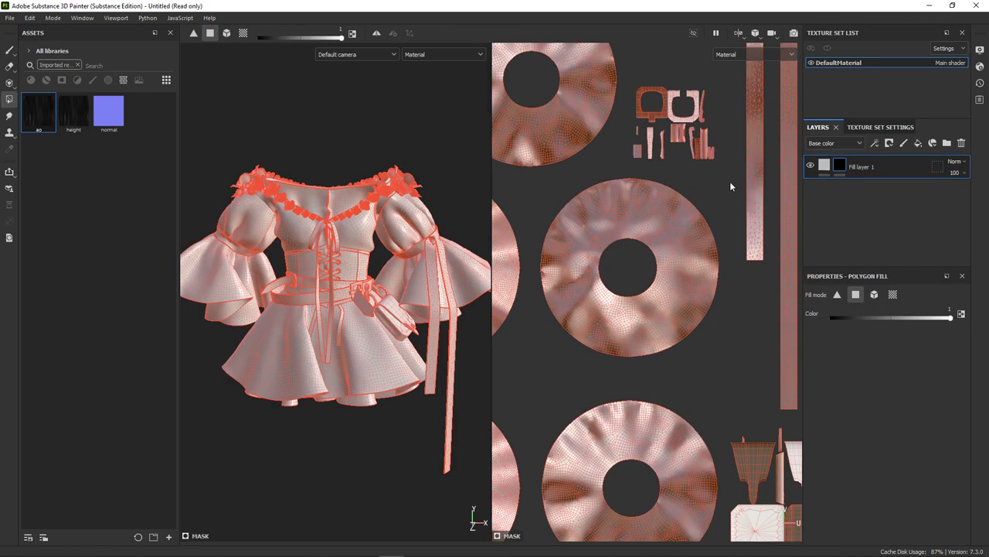
drag(729, 182, 565, 355)
scroll(594, 200, down, 4)
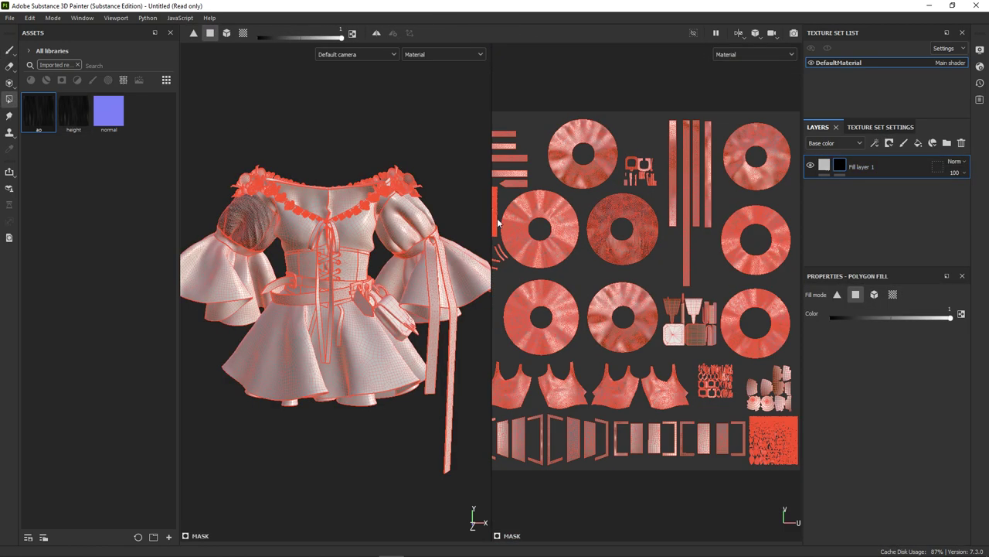
scroll(541, 232, up, 4)
drag(563, 156, 698, 337)
scroll(755, 357, down, 4)
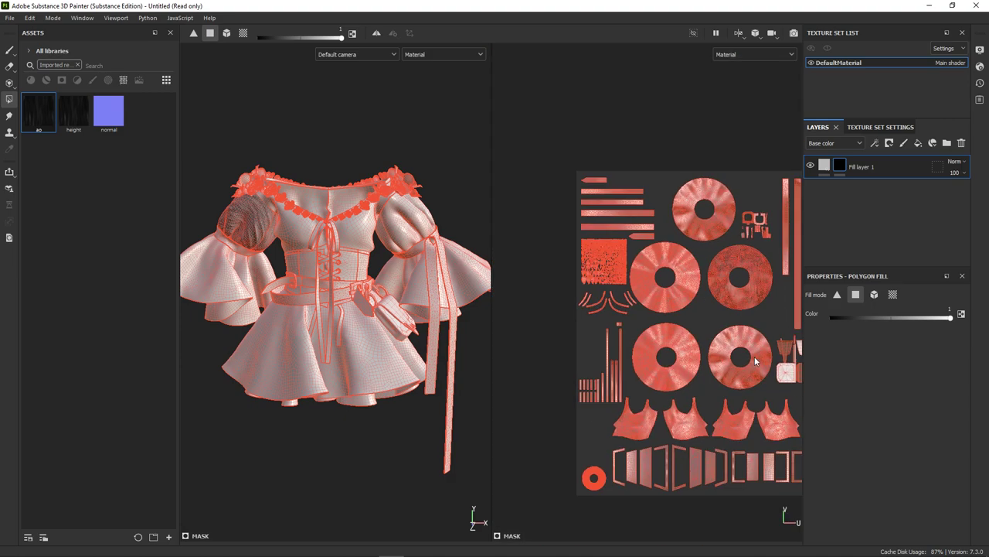
scroll(795, 280, up, 4)
drag(793, 274, 637, 433)
scroll(600, 431, down, 4)
scroll(600, 431, up, 4)
drag(663, 254, 514, 413)
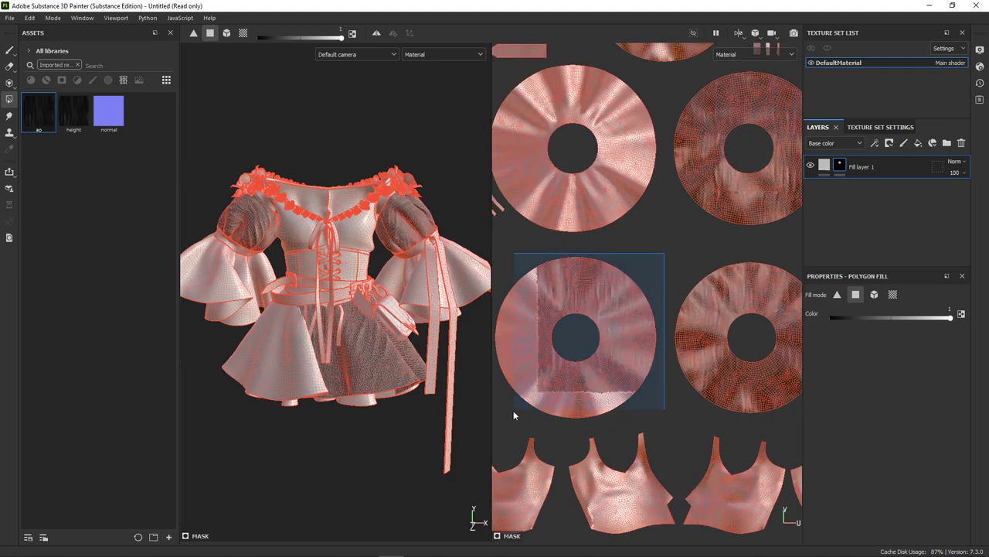
scroll(548, 354, down, 4)
scroll(567, 204, up, 2)
scroll(567, 205, up, 2)
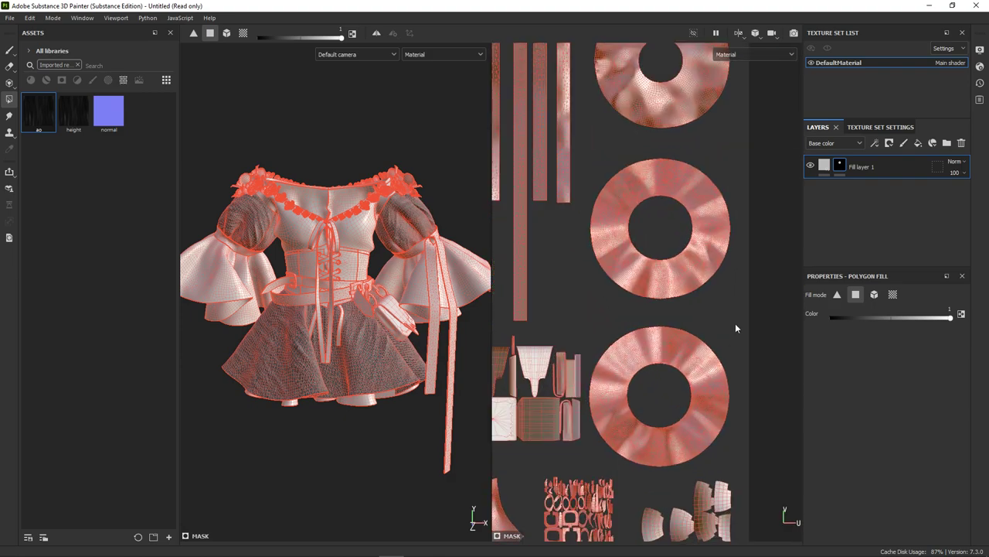
drag(735, 320, 589, 465)
Step: Add the middle disc and the bodice panel islands to the mask
drag(735, 154, 592, 305)
scroll(592, 306, down, 2)
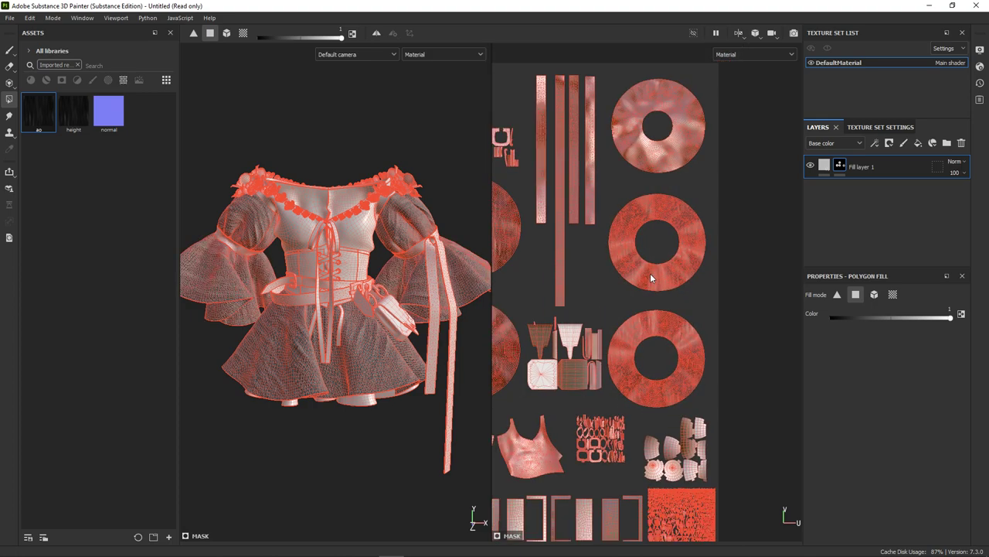
scroll(592, 305, down, 2)
scroll(587, 340, up, 4)
scroll(588, 341, up, 3)
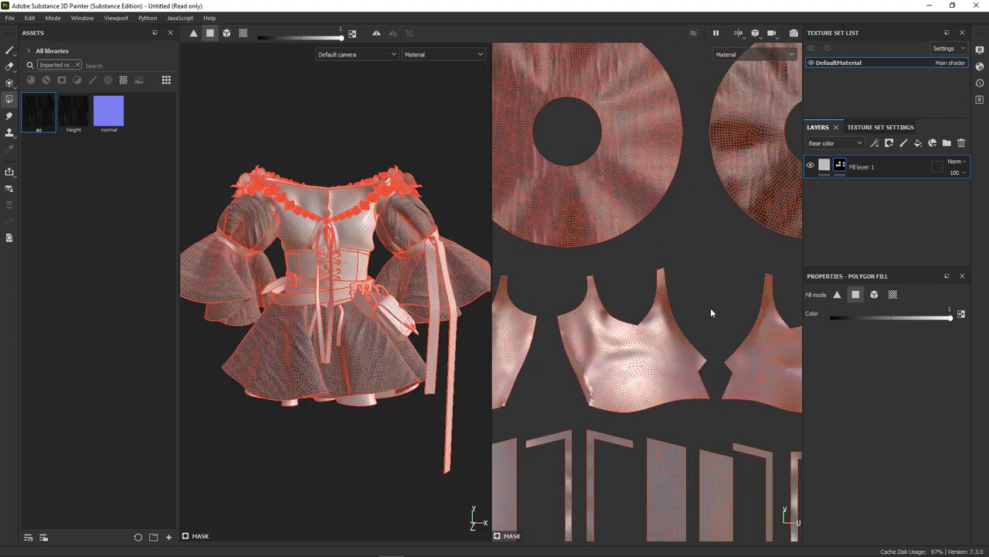
drag(711, 265, 561, 409)
scroll(634, 294, down, 2)
scroll(705, 248, up, 2)
mouse_move(701, 247)
mouse_down()
mouse_move(580, 383)
mouse_move(592, 400)
mouse_up()
scroll(592, 400, down, 3)
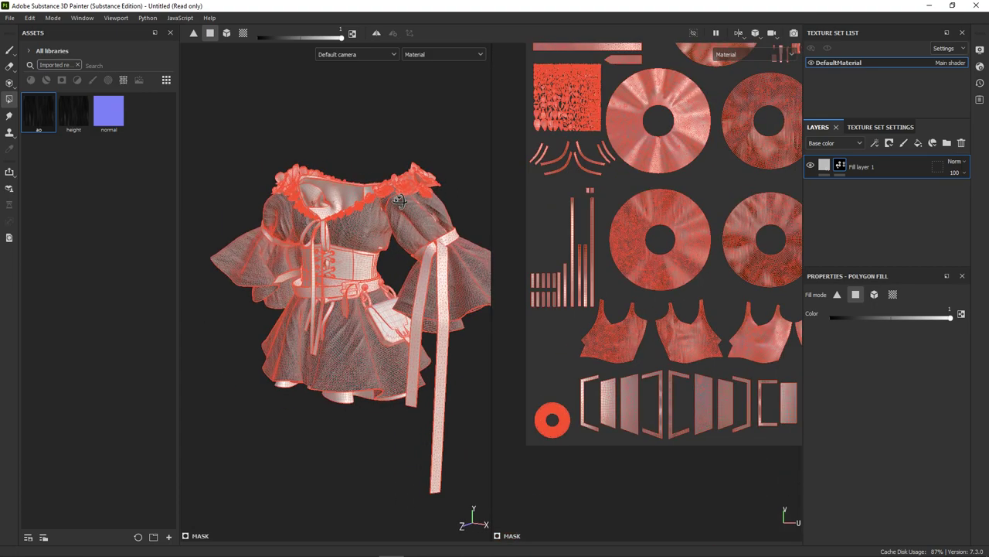
scroll(604, 320, up, 3)
scroll(657, 325, up, 2)
scroll(705, 329, down, 5)
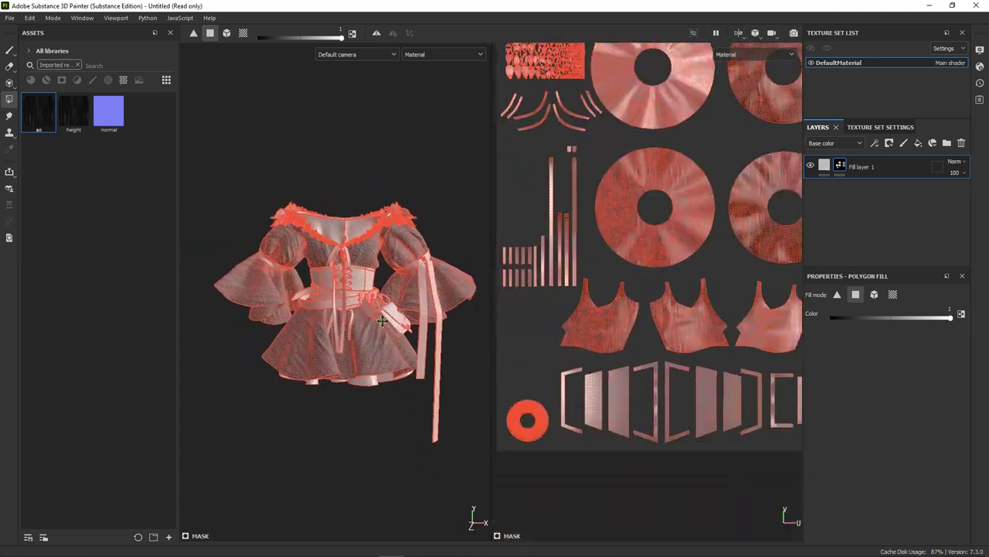
click(862, 166)
Step: Set Fill layer 1's base colour to a light, desaturated pale pink
scroll(866, 400, down, 3)
click(902, 461)
click(746, 333)
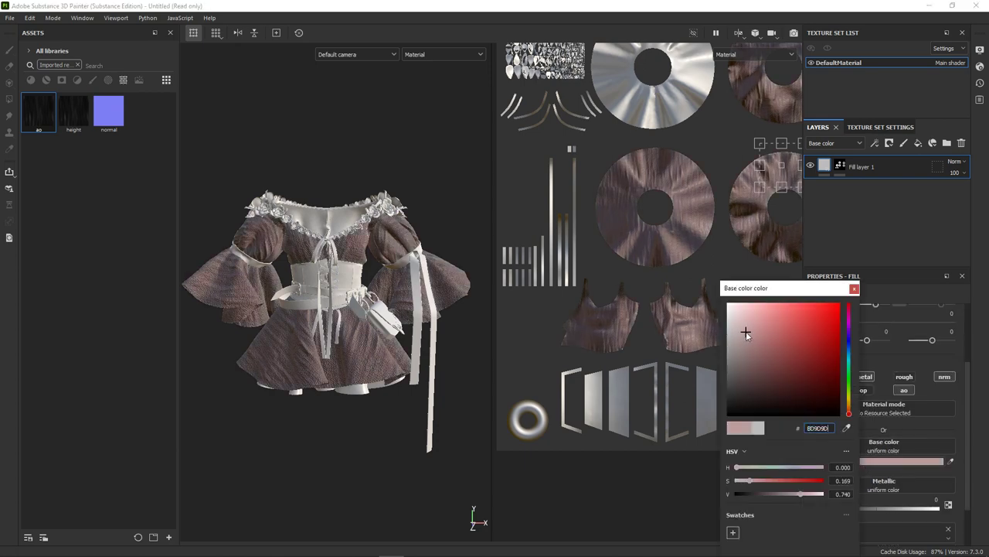
drag(757, 320, 749, 319)
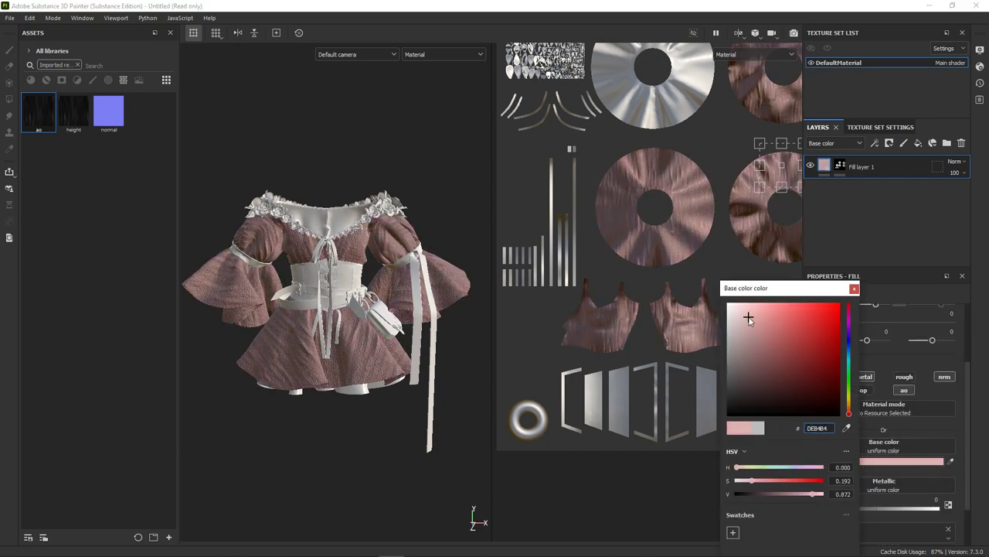
click(853, 290)
alt+drag(332, 279, 357, 269)
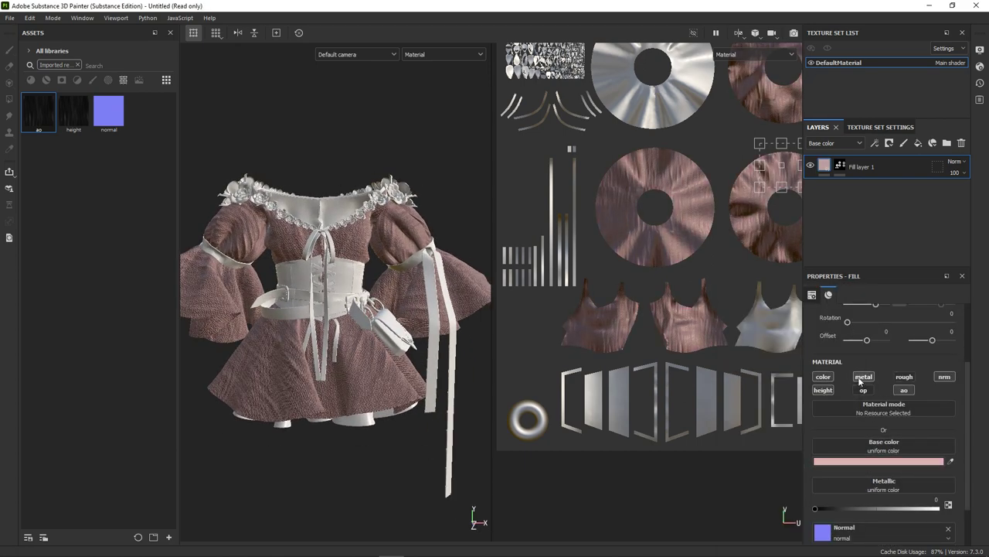
Step: Make the pink fabric slightly metallic, at about 0.28
scroll(867, 392, down, 1)
click(820, 477)
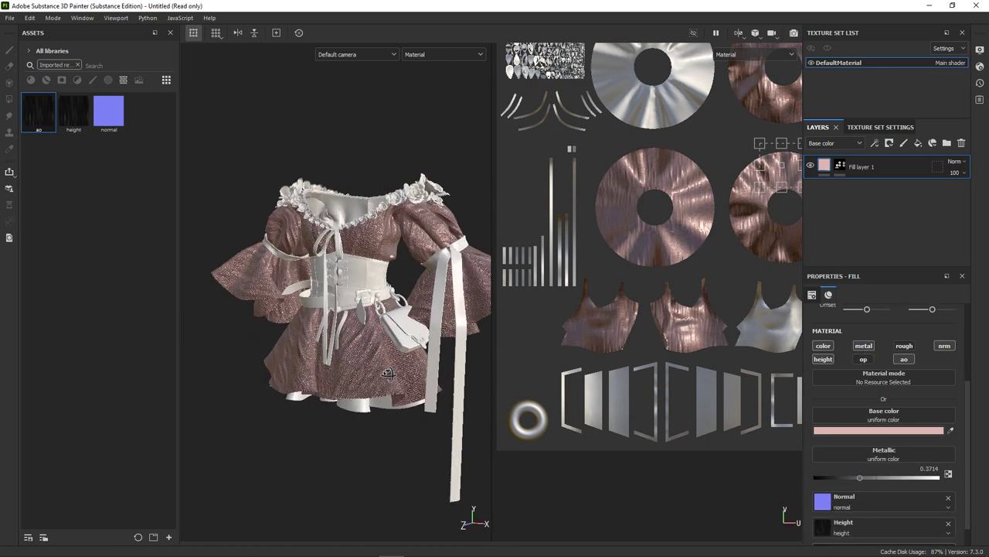
drag(851, 483, 848, 479)
alt+drag(419, 336, 375, 316)
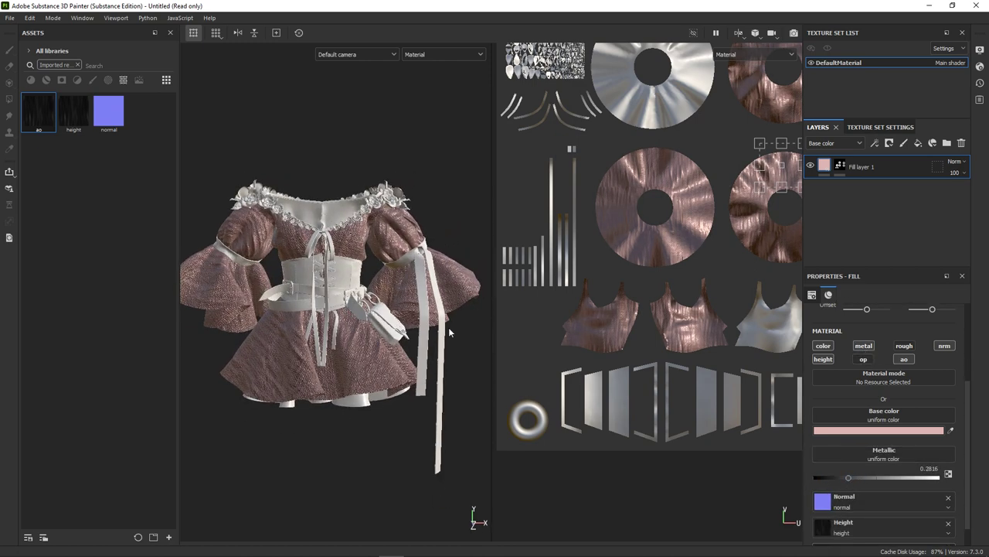
Step: Enable the opacity channel, set fabric opacity to about 0.69, and add a new fill layer
scroll(879, 413, down, 1)
scroll(874, 402, up, 1)
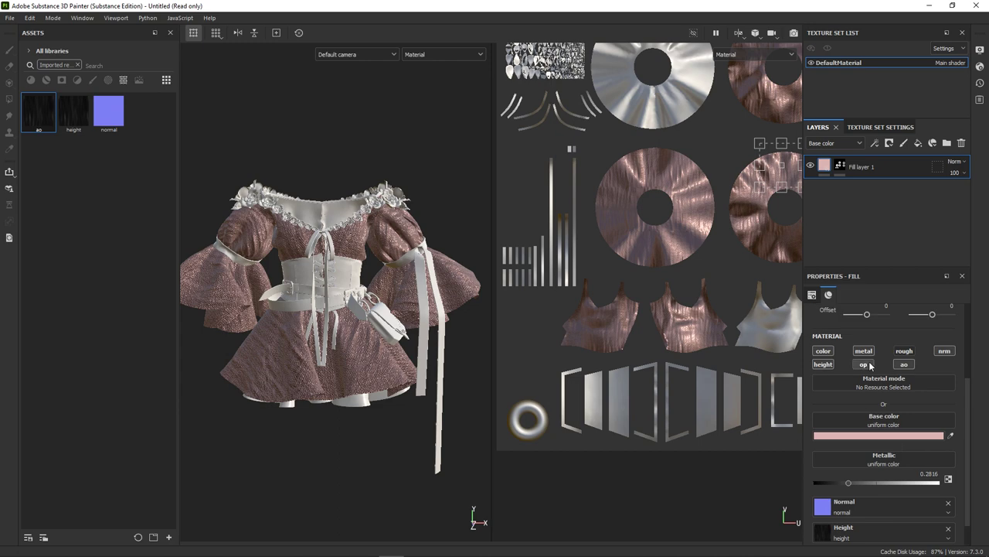
click(864, 364)
scroll(866, 371, down, 3)
mouse_move(937, 503)
mouse_down()
mouse_move(891, 505)
mouse_move(902, 505)
mouse_up()
mouse_move(371, 325)
alt+mouse_down()
mouse_move(330, 396)
mouse_move(437, 353)
mouse_move(441, 376)
mouse_move(375, 304)
alt+mouse_up()
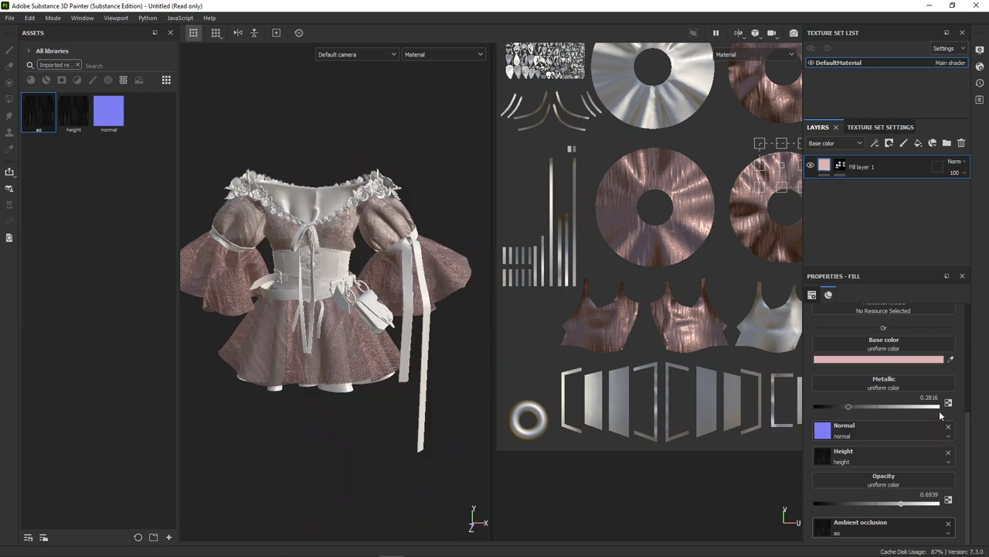
click(919, 146)
Step: Scroll through Fill layer 2's properties and orbit the dress to a new angle
scroll(636, 223, down, 5)
scroll(635, 222, up, 5)
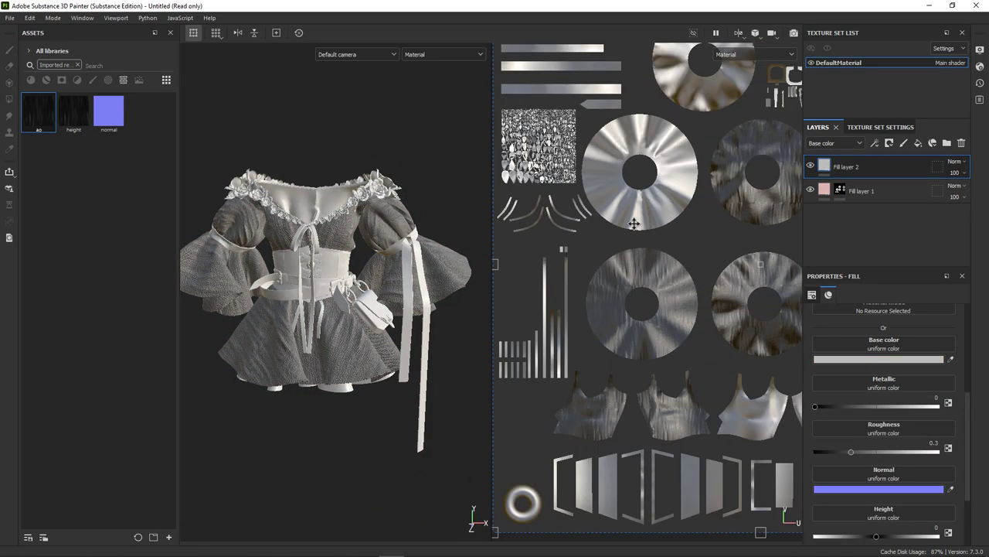
scroll(636, 223, down, 3)
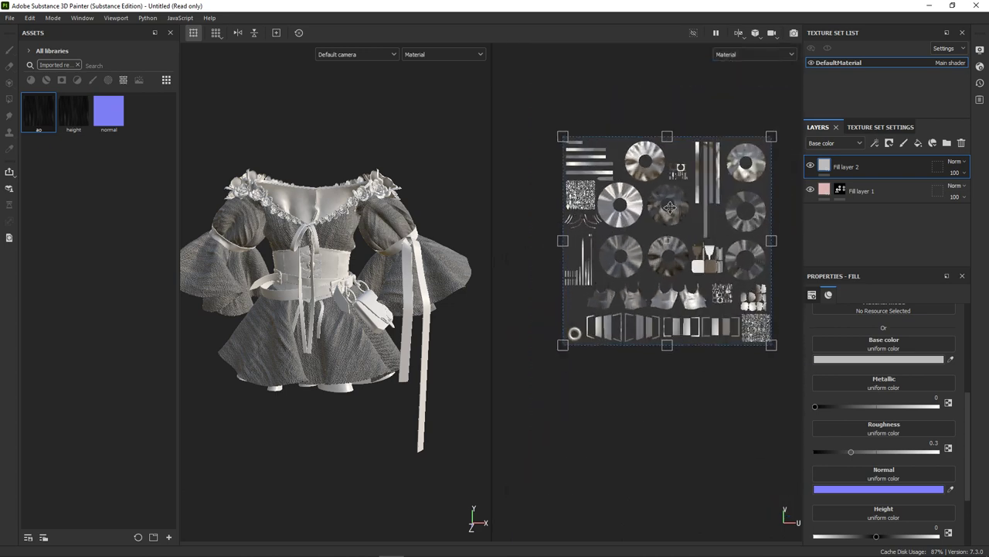
scroll(635, 138, up, 5)
scroll(662, 261, down, 1)
scroll(662, 261, down, 1)
mouse_move(441, 327)
alt+mouse_down()
mouse_move(440, 246)
mouse_move(459, 326)
mouse_move(471, 328)
alt+mouse_up()
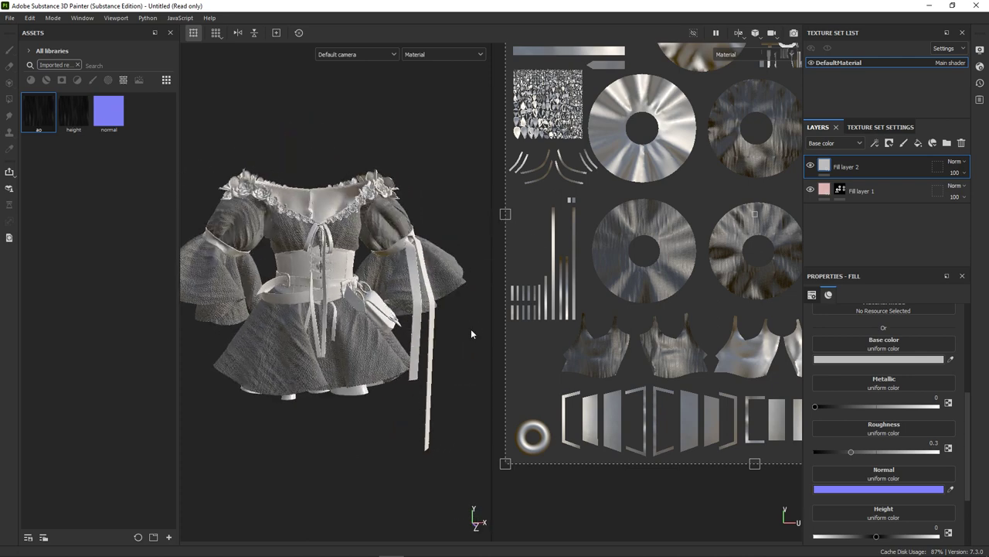
scroll(387, 299, down, 2)
scroll(678, 205, down, 3)
scroll(701, 167, up, 1)
scroll(625, 193, up, 1)
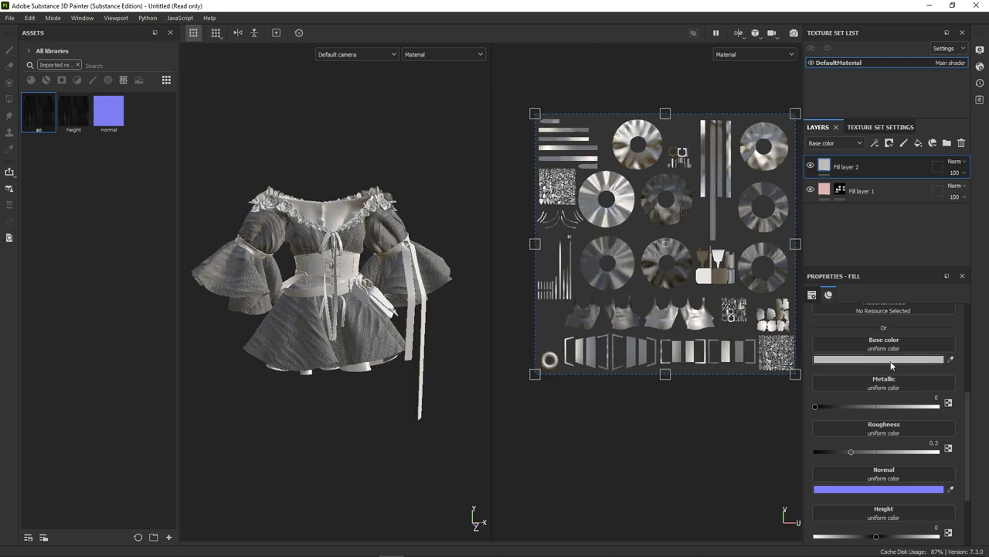
Step: Give Fill layer 2 a pink base colour and a black mask
click(878, 359)
drag(766, 336, 775, 334)
click(878, 289)
click(889, 143)
click(916, 152)
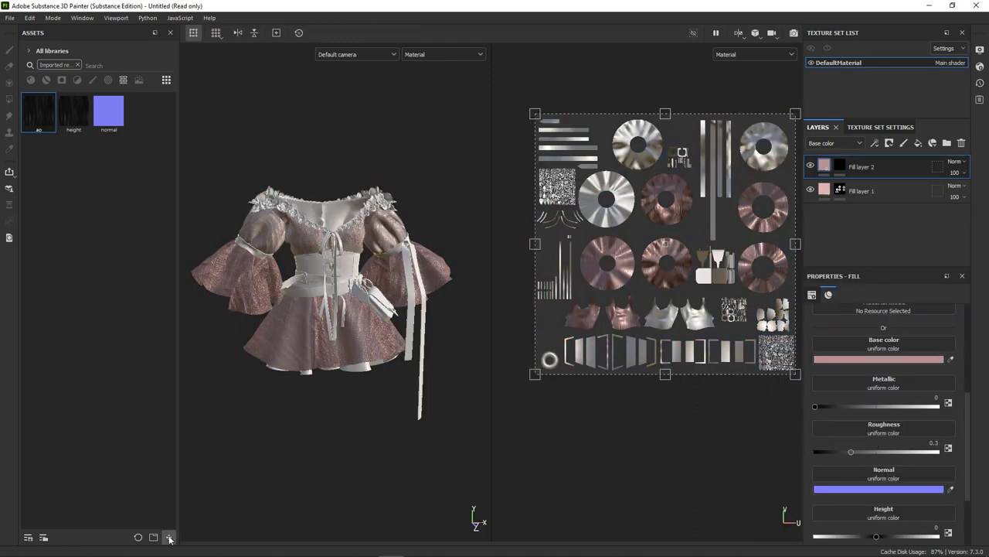
Step: Import the fabric1 ao, height and normal maps into the project as textures
click(170, 539)
click(552, 146)
double_click(432, 324)
click(432, 202)
ctrl+click(436, 224)
ctrl+click(438, 235)
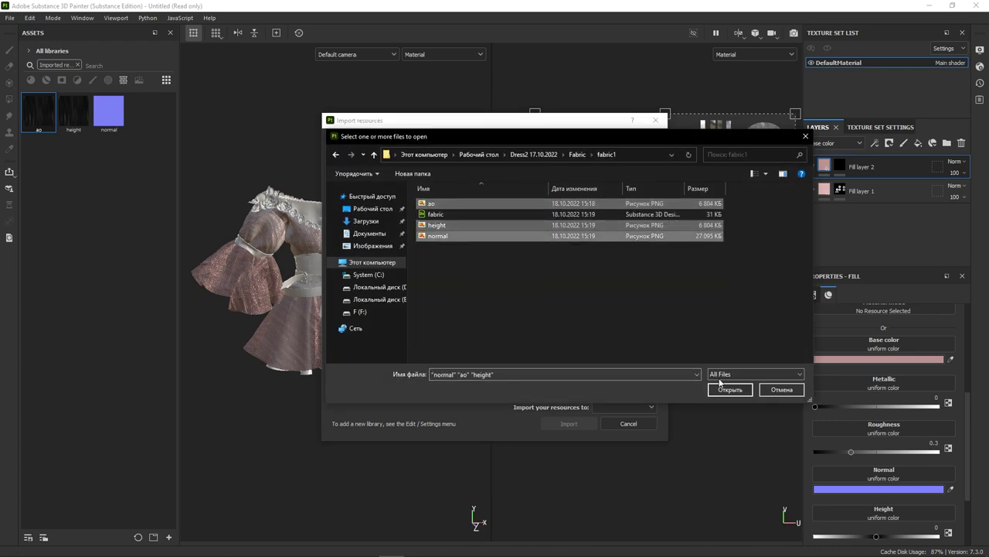
click(729, 389)
click(623, 199)
click(649, 236)
click(627, 211)
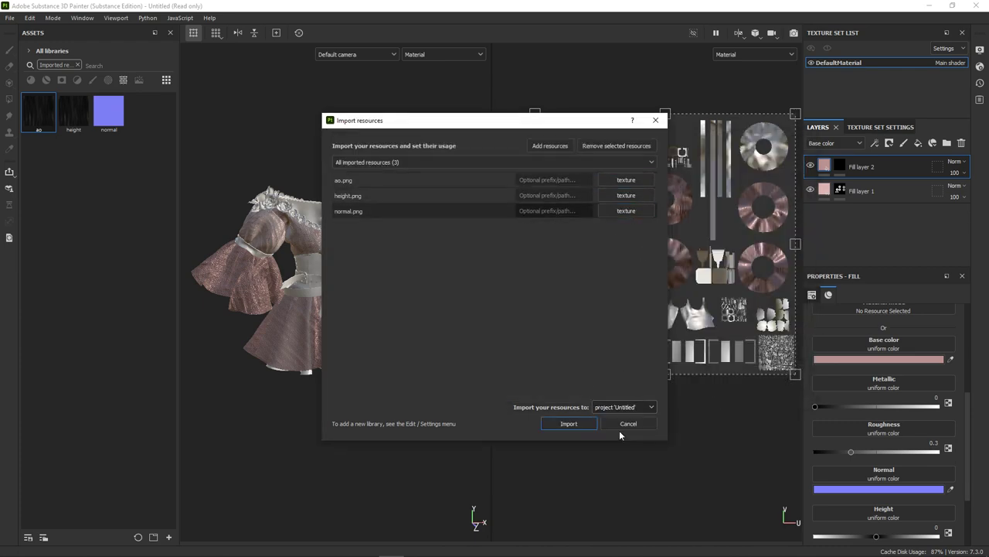
click(628, 431)
click(569, 423)
Step: Plug the height and ao textures into Fill layer 2's Height and AO slots
drag(790, 456, 851, 478)
scroll(894, 425, down, 1)
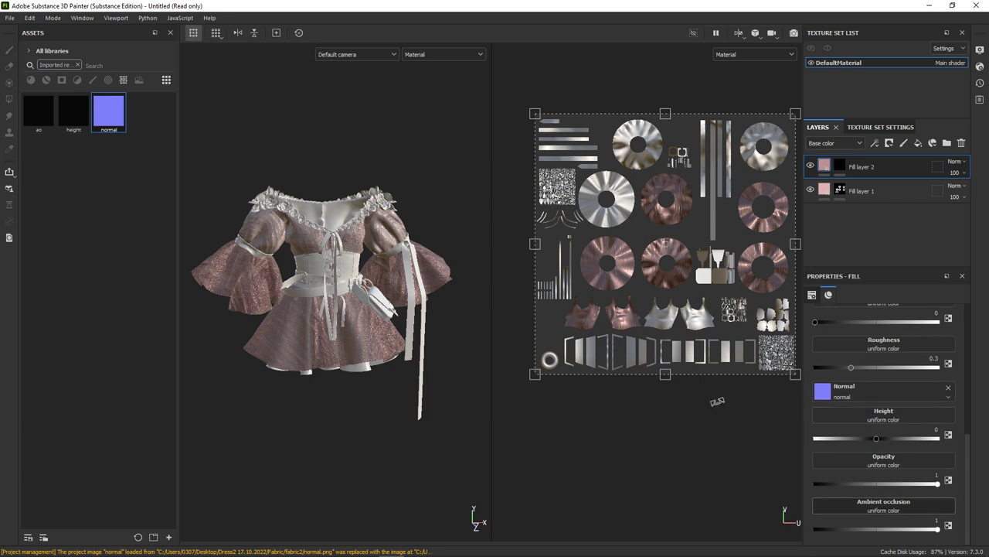
drag(73, 112, 884, 417)
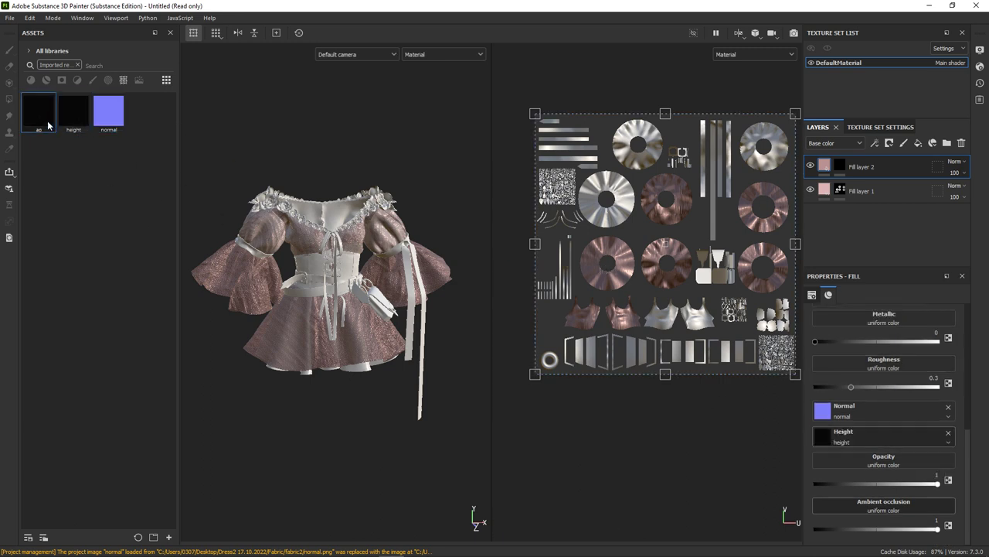
drag(51, 126, 883, 506)
scroll(884, 425, up, 1)
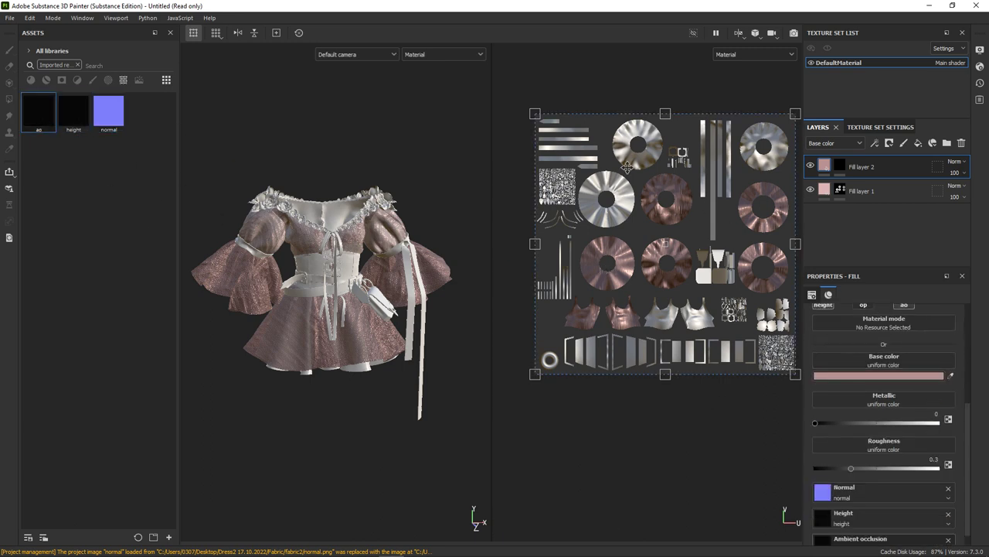
Step: Switch to polygon fill and fill the right half of a donut island into the mask
key(4)
scroll(638, 192, up, 3)
drag(691, 140, 606, 299)
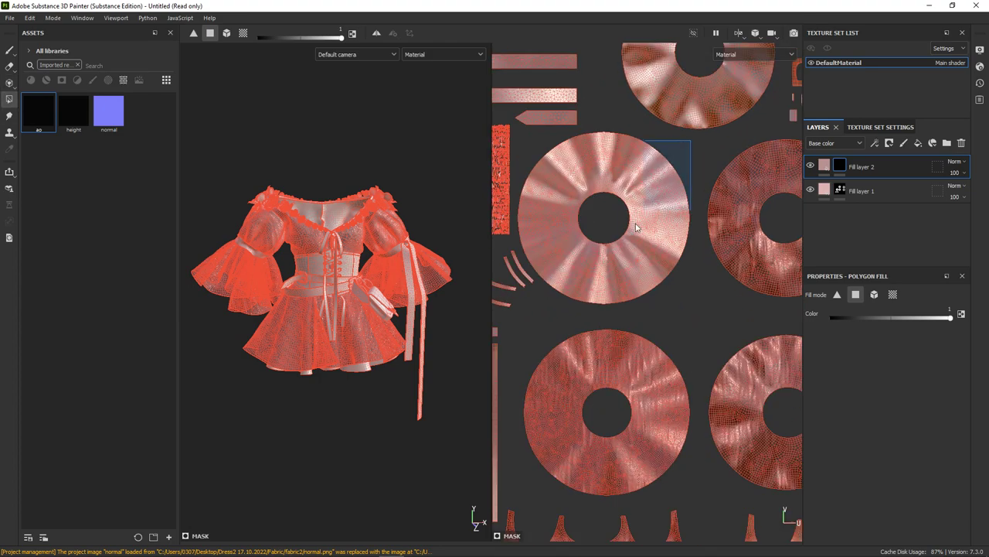
Step: Fill the donut centre, top donut and another skirt disc island into Fill layer 2's mask
scroll(553, 280, up, 2)
drag(655, 165, 565, 352)
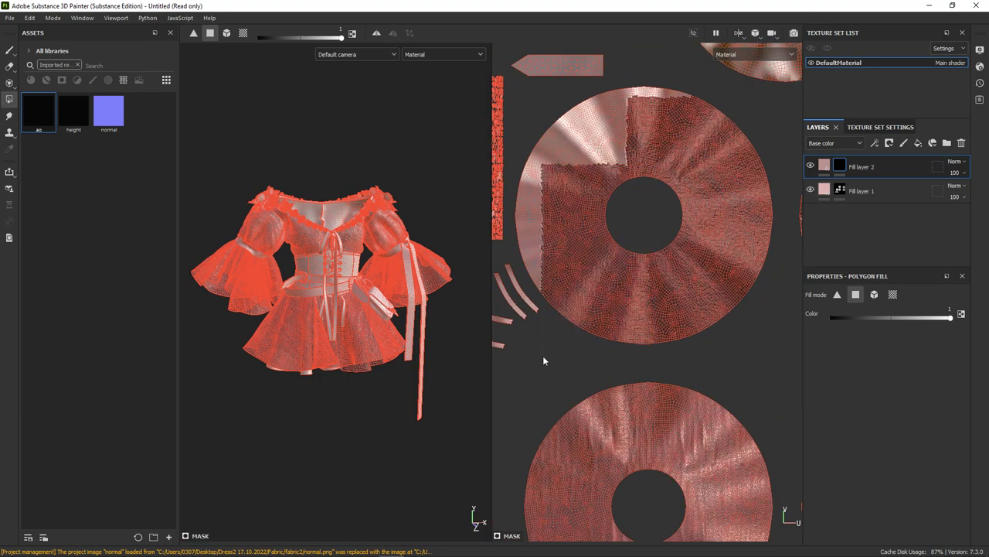
scroll(501, 252, up, 2)
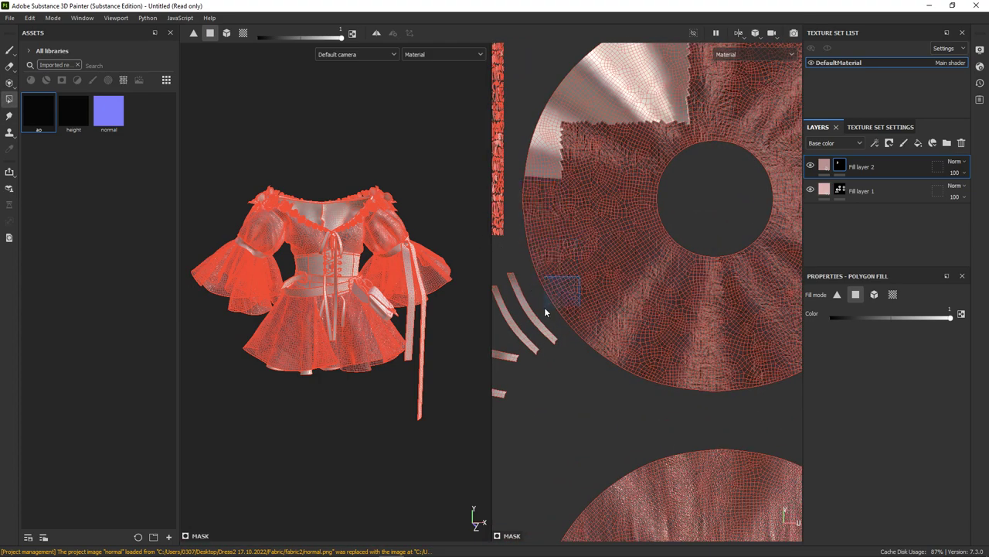
scroll(545, 309, down, 2)
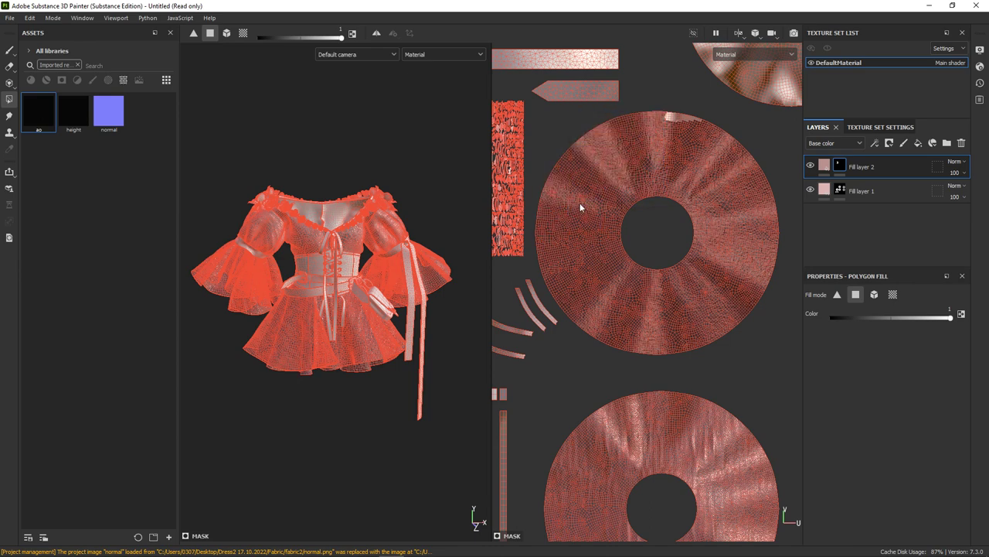
scroll(577, 216, down, 2)
drag(753, 78, 534, 286)
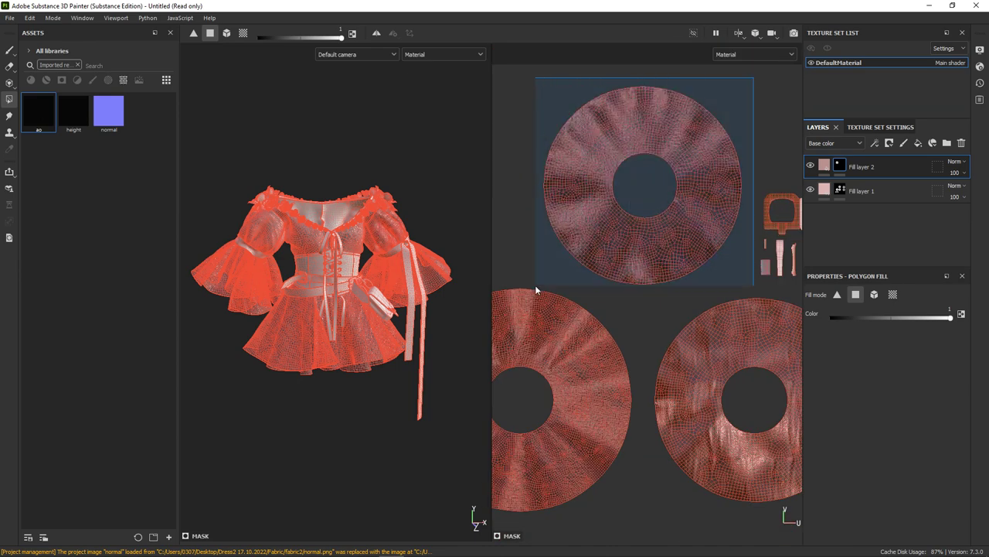
scroll(608, 236, down, 3)
scroll(773, 198, up, 2)
drag(789, 154, 615, 318)
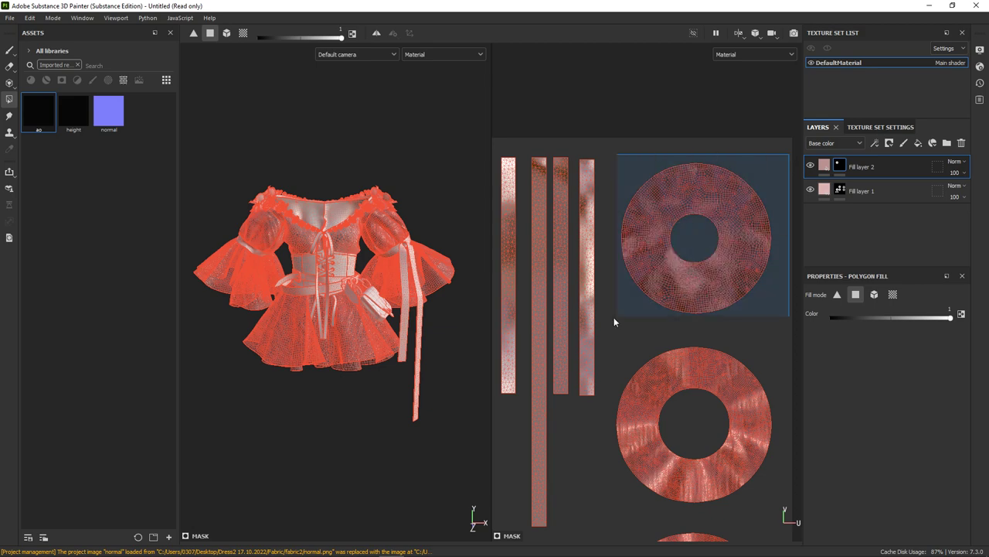
scroll(618, 309, down, 2)
scroll(680, 293, down, 2)
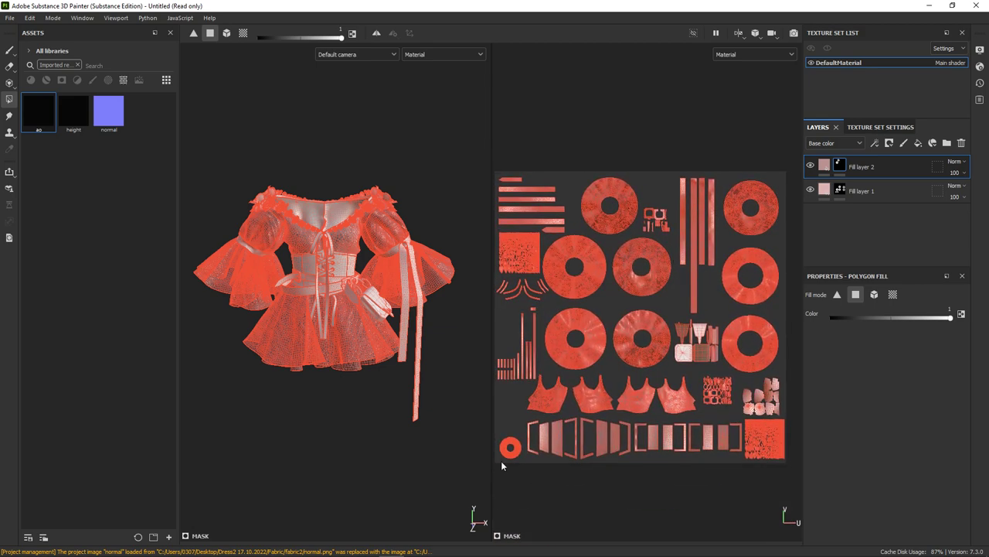
alt+drag(298, 231, 303, 194)
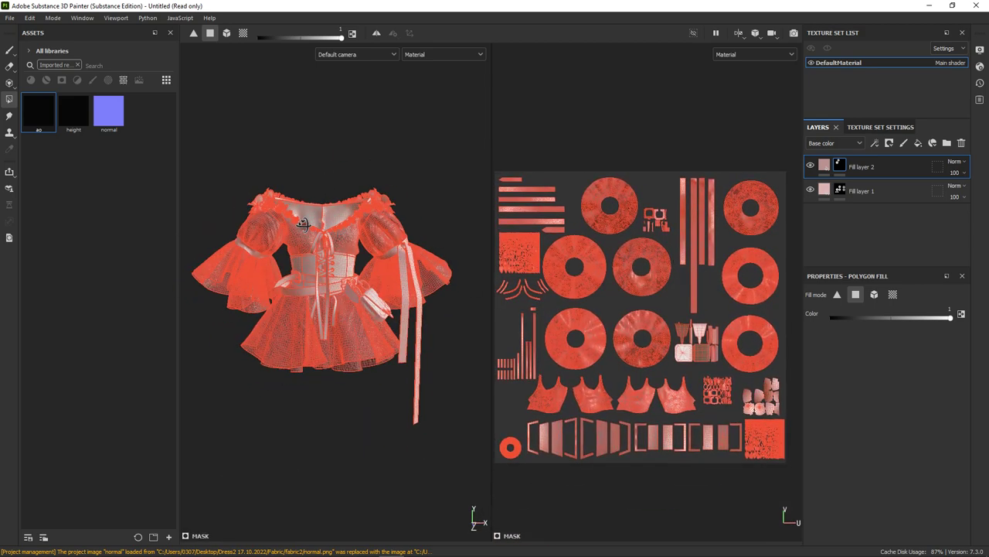
click(8, 51)
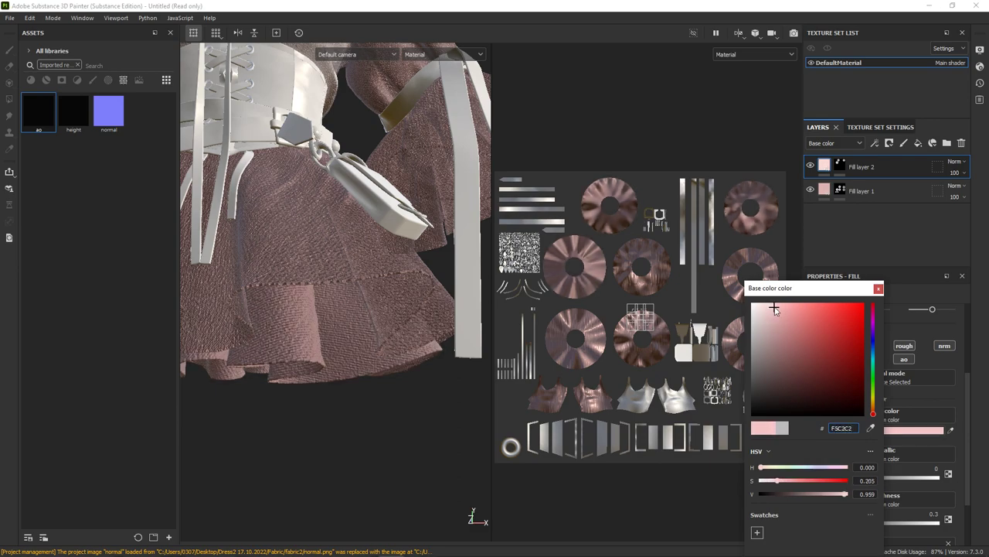
Step: Switch to UV island fill mode and bring the neighbouring bodice islands into view
scroll(340, 309, down, 5)
alt+drag(339, 309, 333, 300)
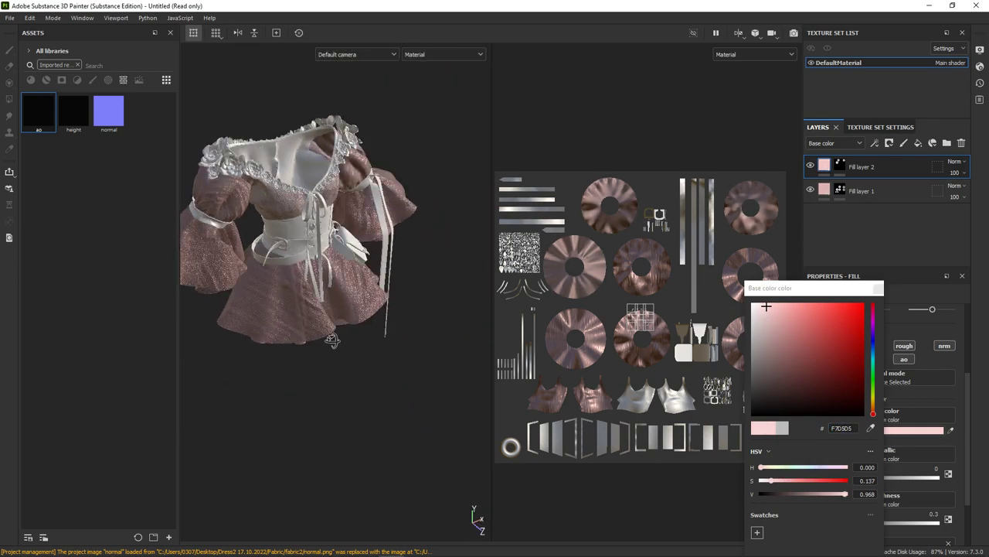
scroll(333, 300, up, 3)
scroll(641, 309, up, 3)
click(810, 167)
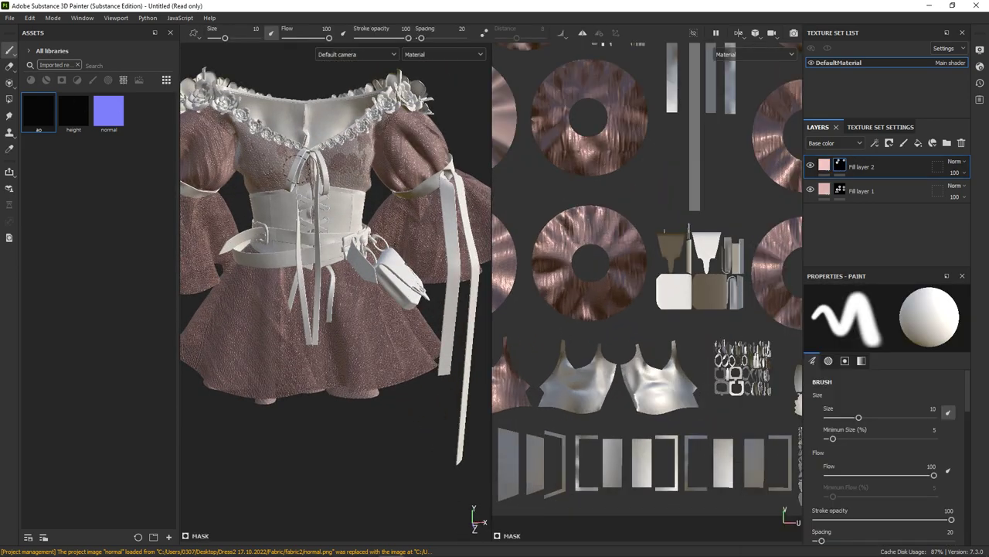
click(9, 99)
scroll(684, 360, up, 3)
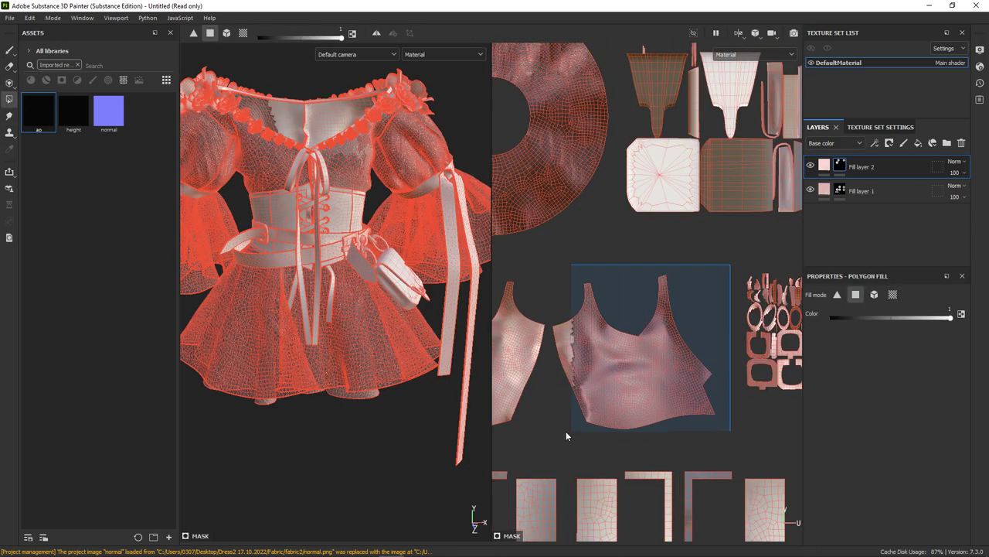
middle_drag(550, 436, 690, 439)
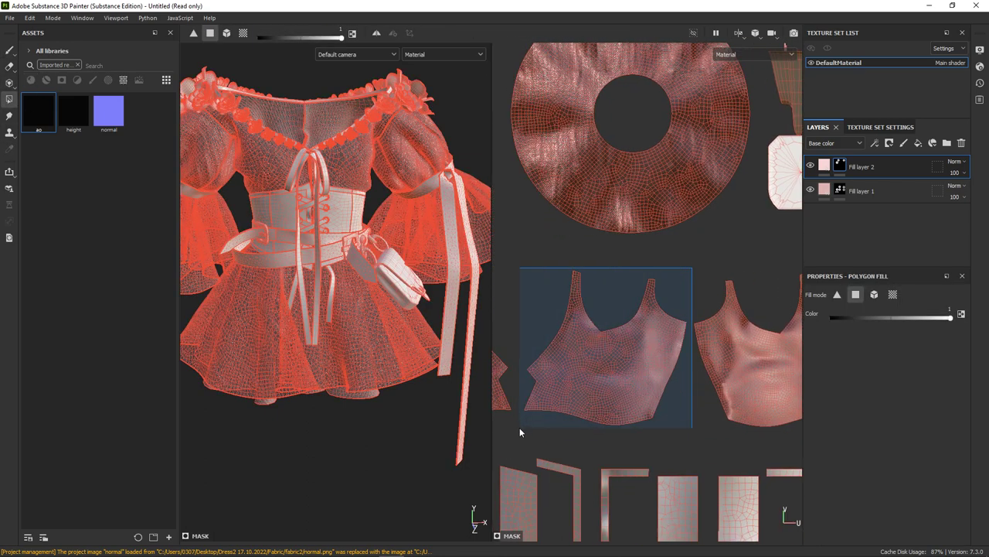
Step: Return to the paint brush and set Fill layer 2's base colour to near-white pink FFF6F6
key(1)
scroll(375, 241, down, 2)
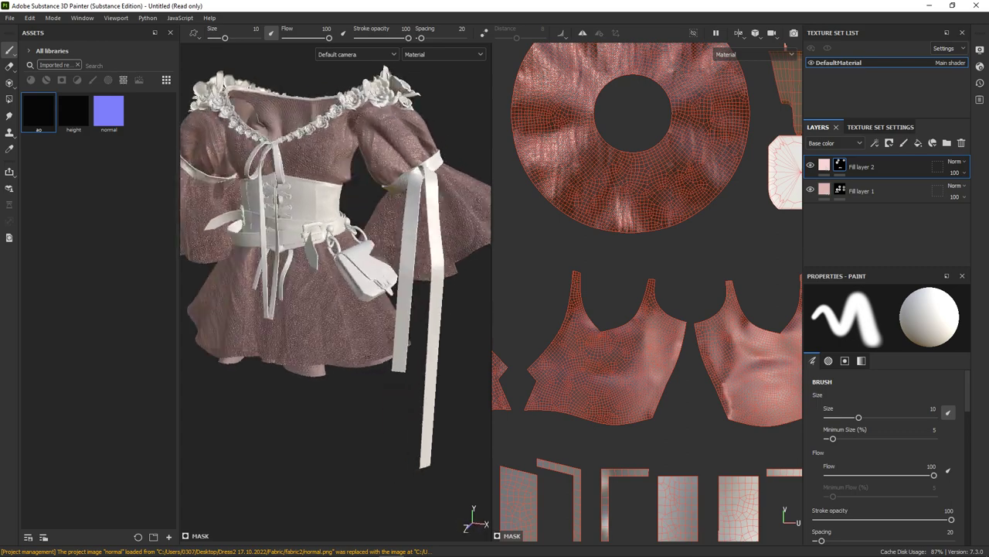
scroll(374, 241, down, 2)
mouse_move(375, 241)
alt+mouse_down()
mouse_move(103, 262)
mouse_move(363, 236)
mouse_move(352, 232)
alt+mouse_up()
scroll(352, 232, up, 5)
scroll(343, 309, down, 3)
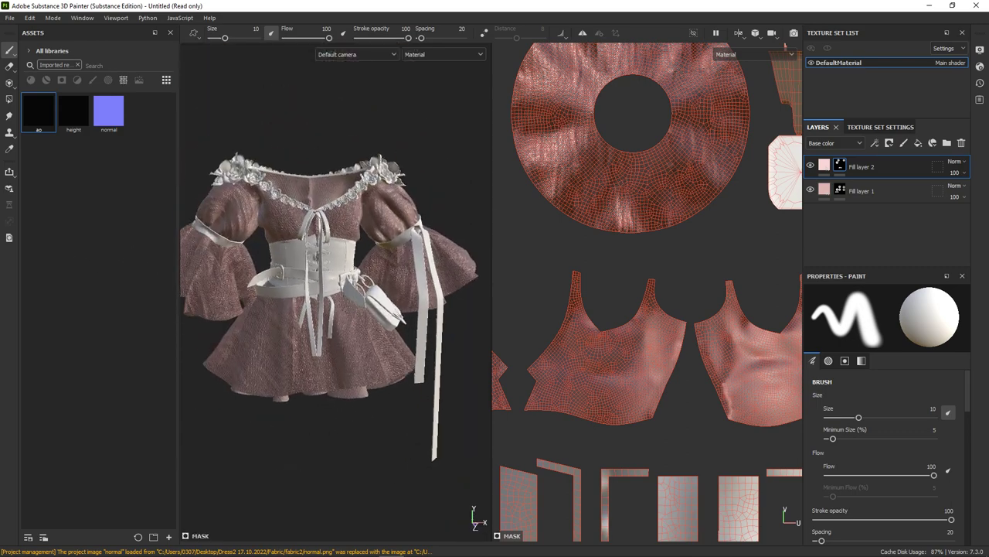
alt+drag(353, 326, 270, 347)
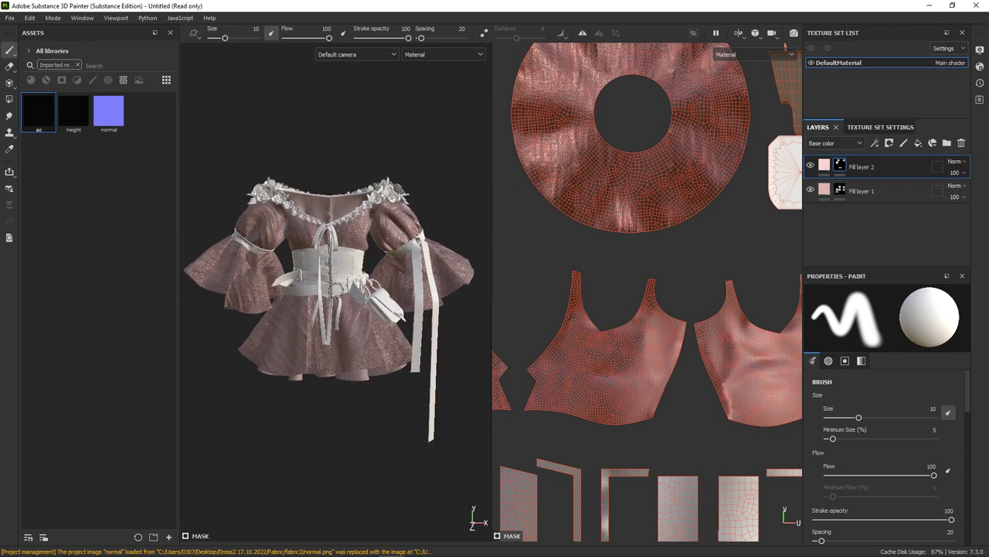
click(828, 189)
click(864, 429)
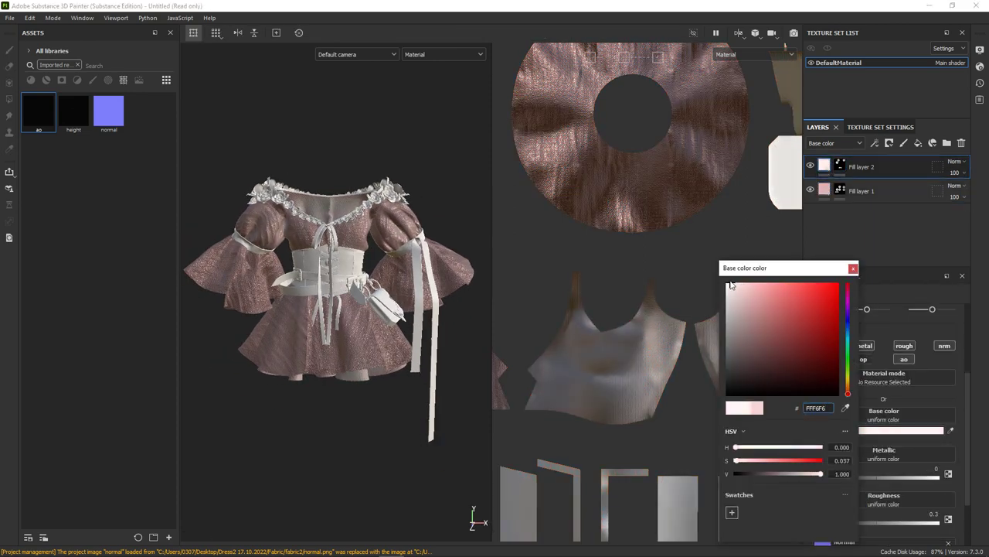
alt+drag(466, 374, 419, 398)
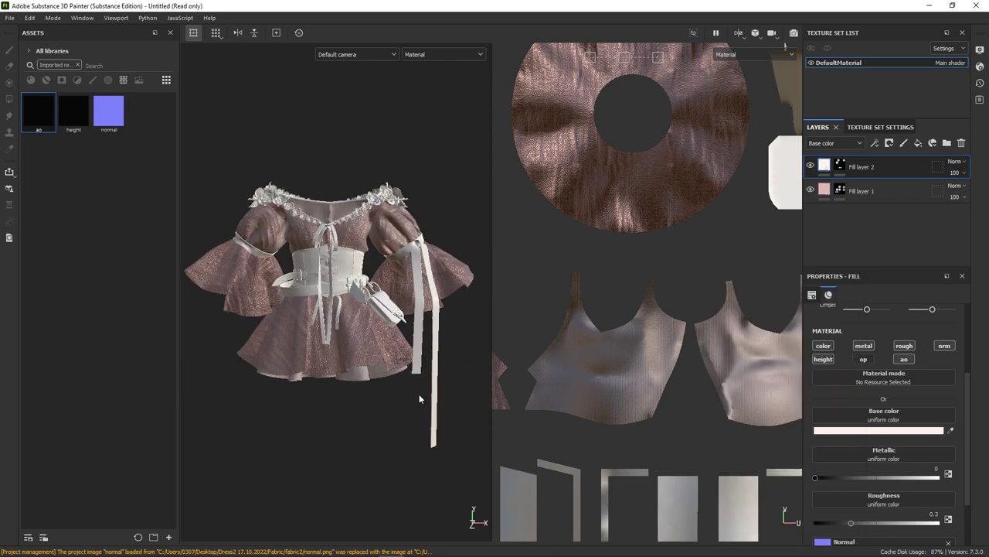
scroll(619, 228, down, 3)
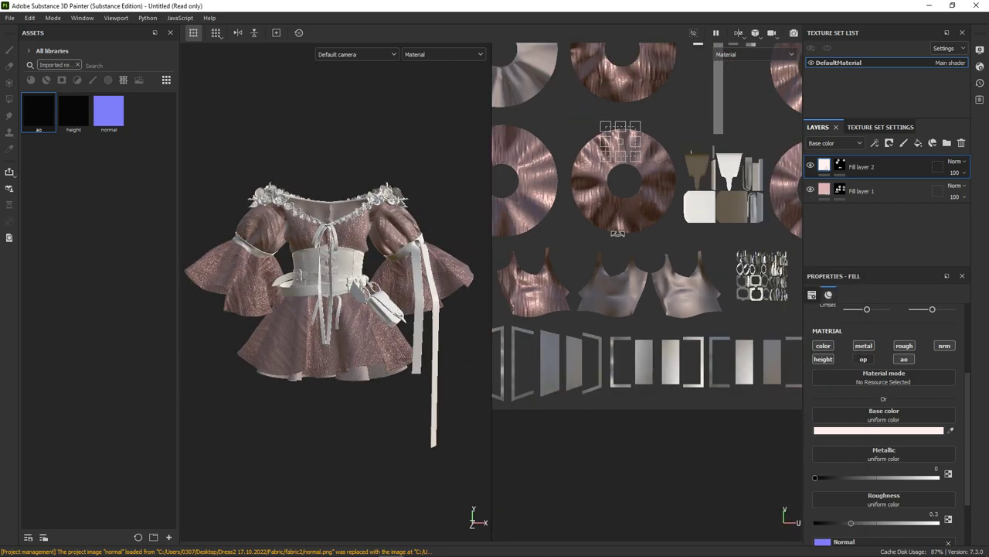
Step: Add Fill layer 3 and choose Normal.png and Roughness.png from the Leather folder for import
scroll(619, 228, down, 2)
click(919, 144)
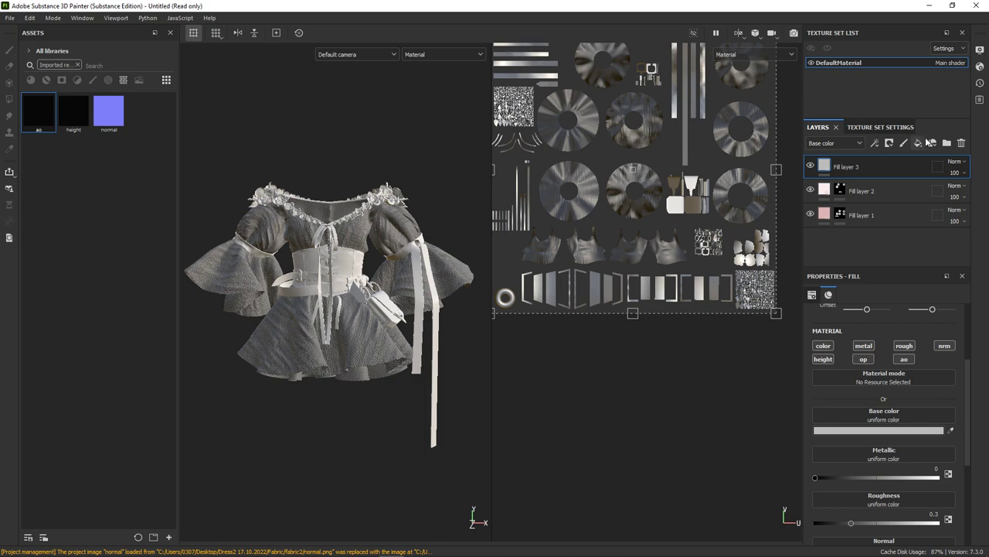
click(168, 537)
click(344, 146)
click(541, 154)
click(533, 153)
double_click(484, 214)
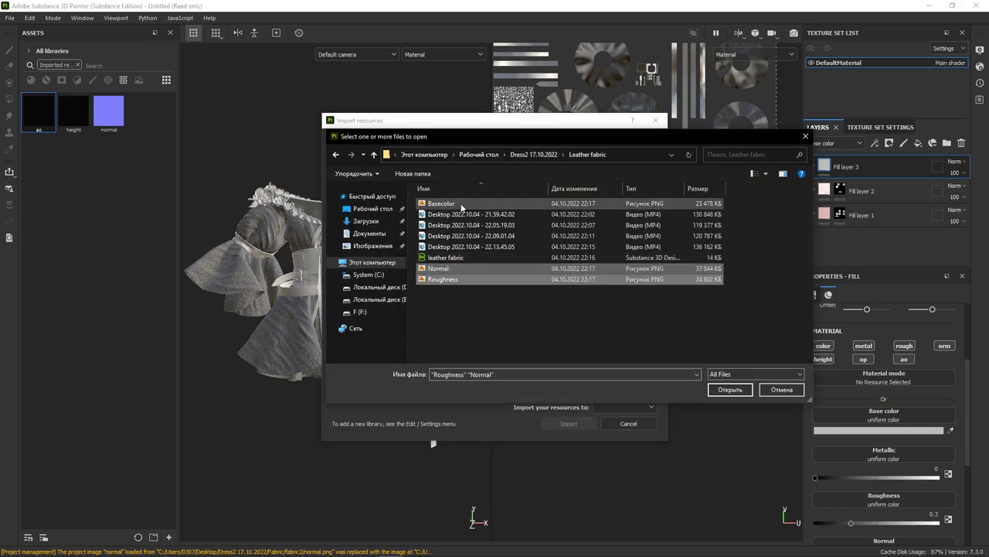
click(442, 268)
shift+click(451, 279)
Step: Set both leather maps' usage to texture and import them
click(730, 389)
click(626, 180)
click(652, 221)
click(626, 195)
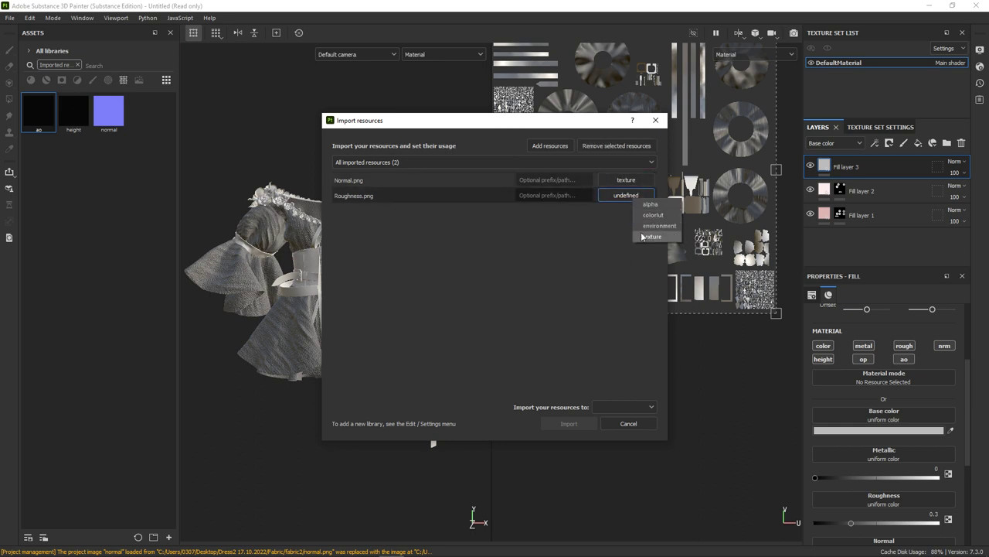
click(614, 429)
click(569, 423)
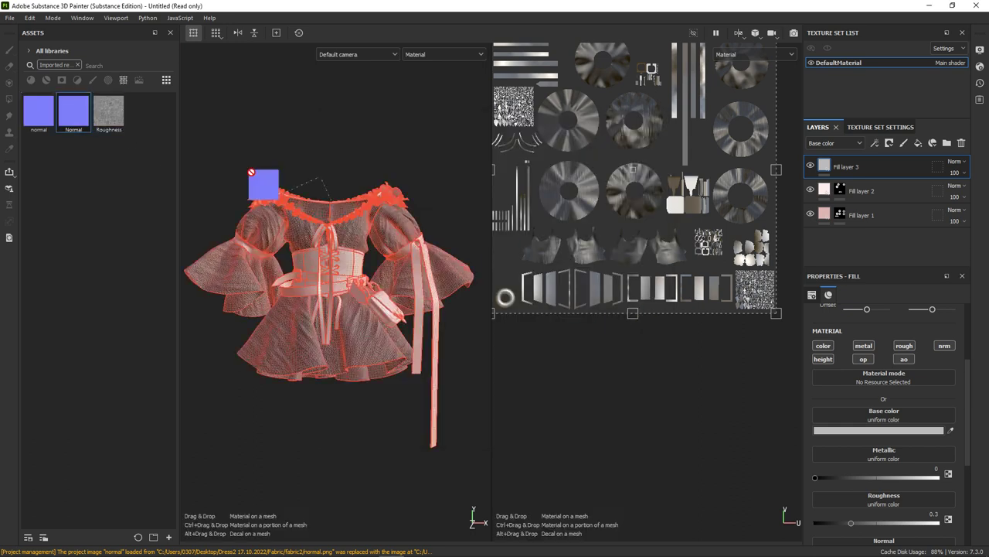
Step: Plug the leather Normal and Roughness maps into Fill layer 3 and raise UV scale to 10.9
drag(572, 298, 868, 443)
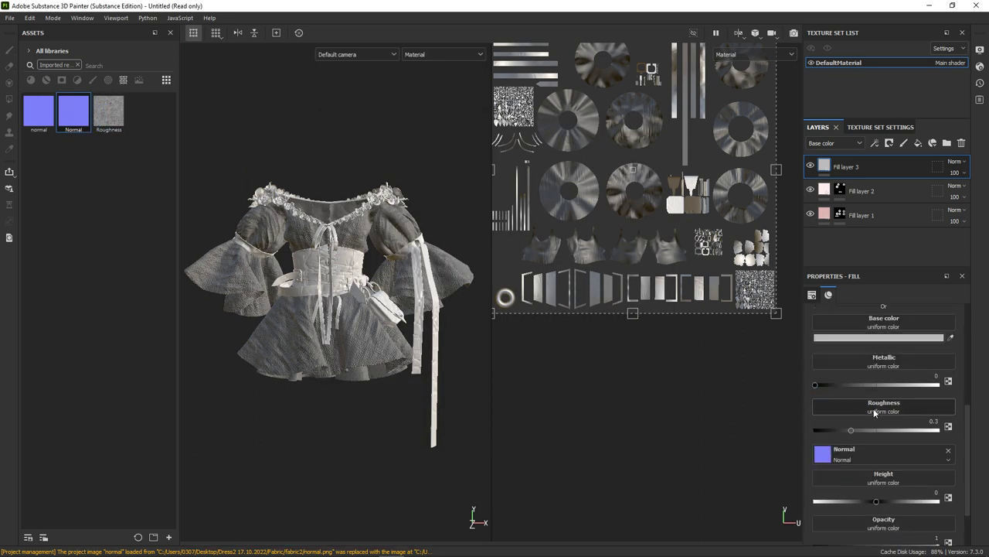
drag(257, 180, 878, 421)
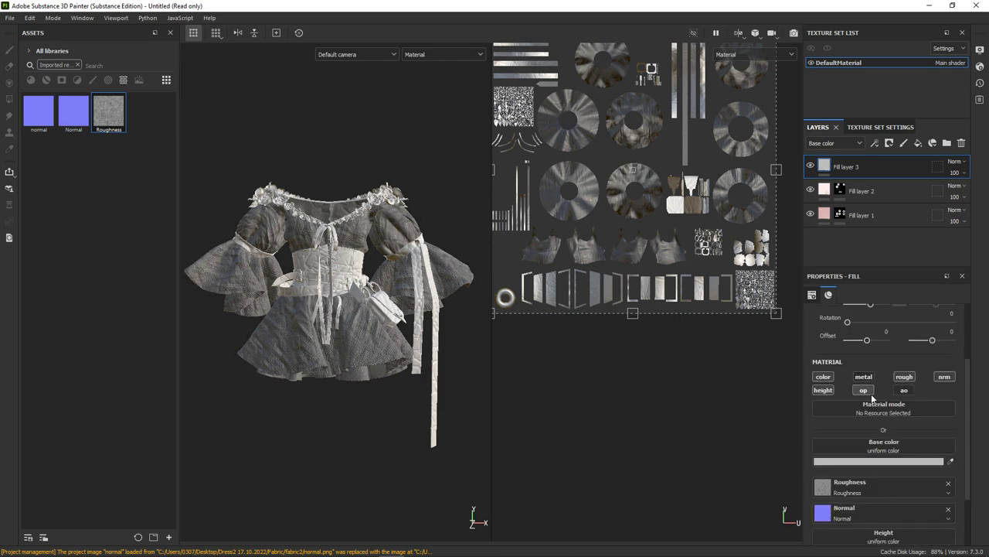
scroll(332, 255, up, 5)
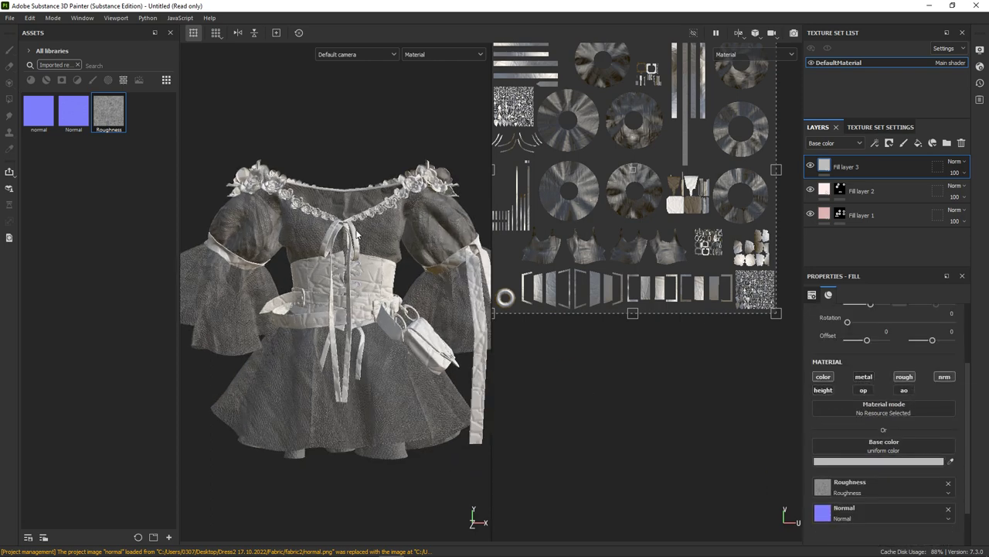
scroll(876, 400, up, 3)
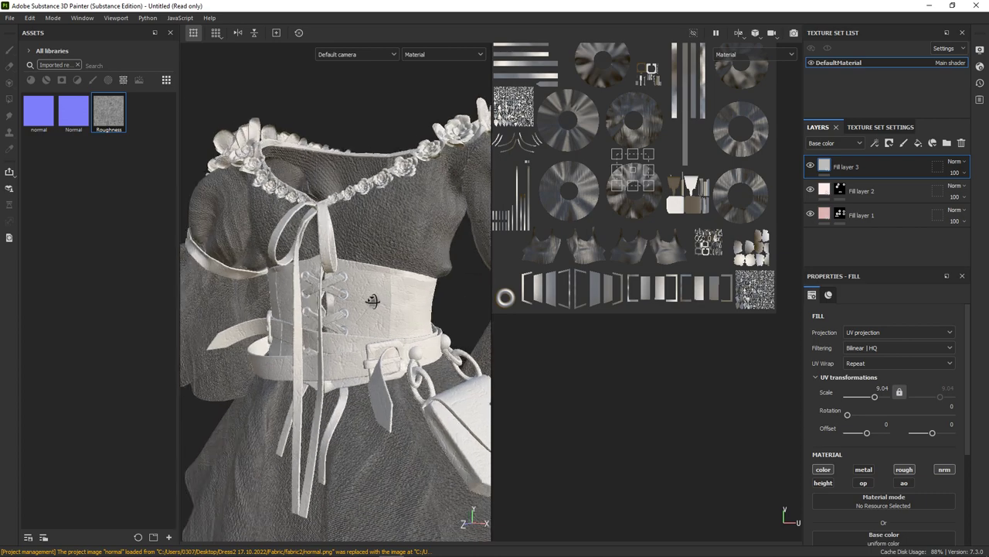
drag(876, 401, 878, 400)
Step: Give the leather layer a black mask
alt+drag(316, 287, 340, 274)
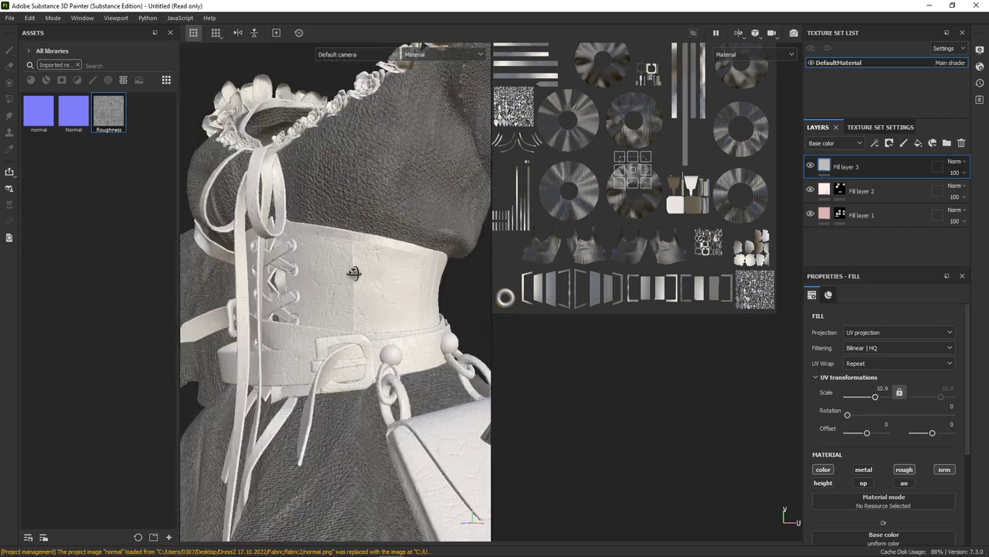
click(888, 143)
click(913, 170)
scroll(701, 302, up, 3)
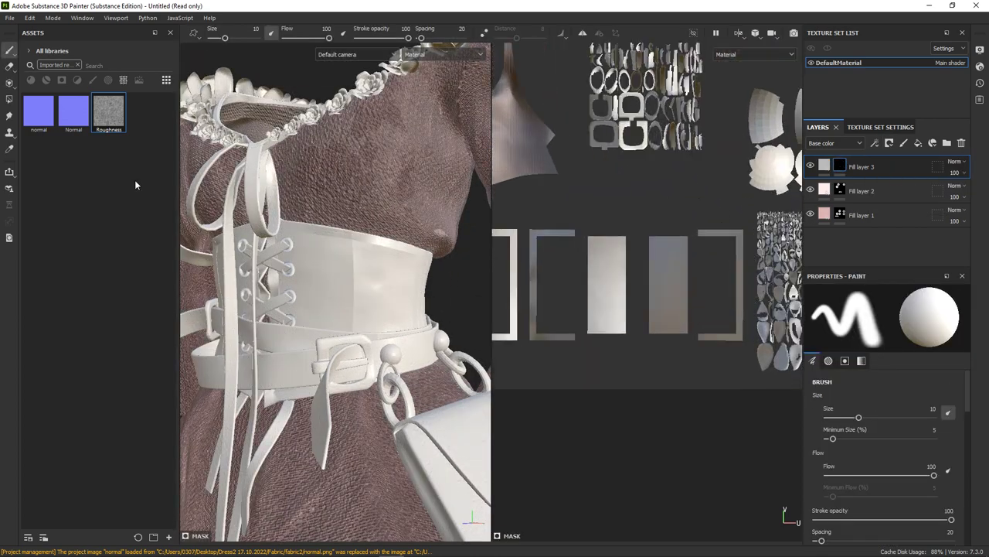
Step: Fill the corset panel UV islands into Fill layer 3's mask
click(10, 99)
scroll(653, 247, up, 2)
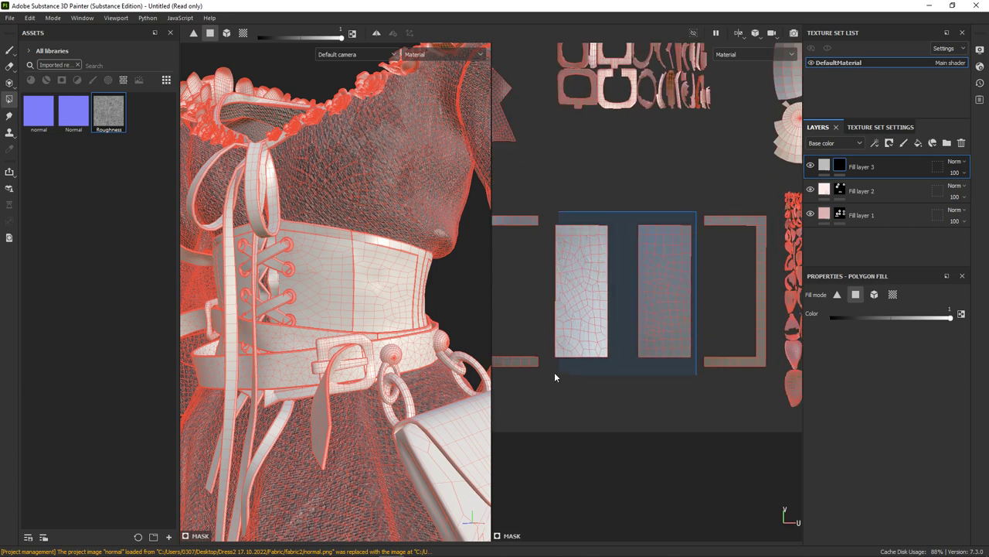
middle_drag(554, 376, 625, 288)
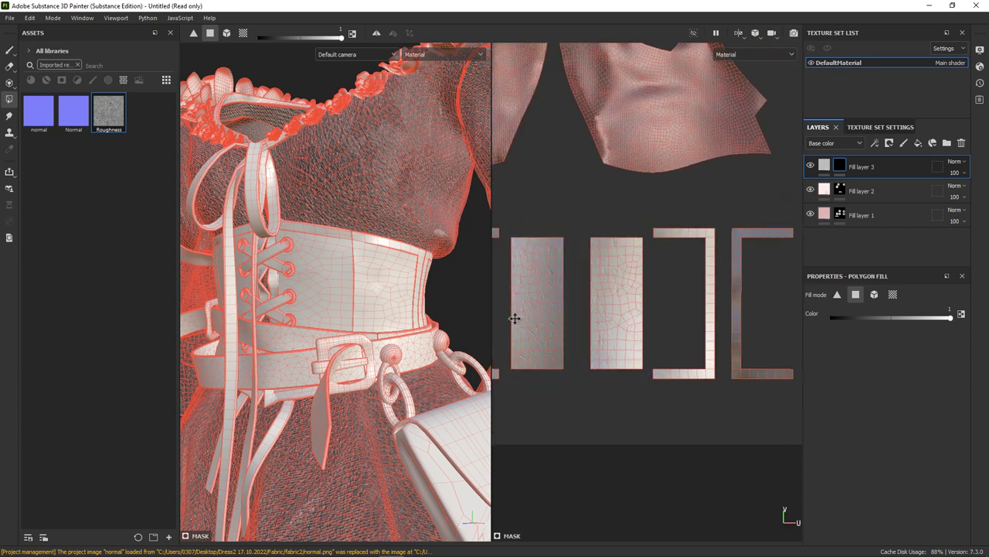
middle_drag(514, 317, 664, 255)
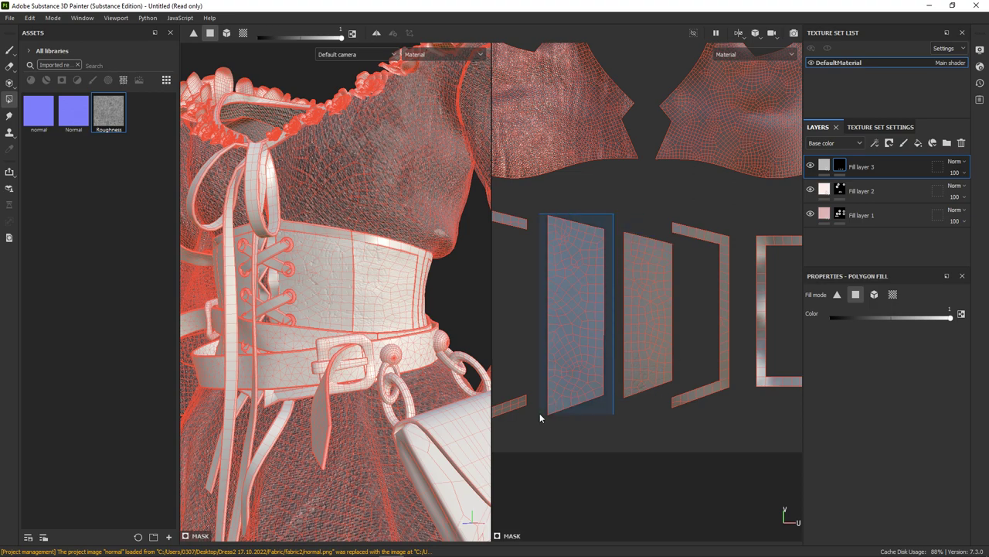
middle_drag(539, 413, 601, 403)
middle_drag(535, 411, 578, 314)
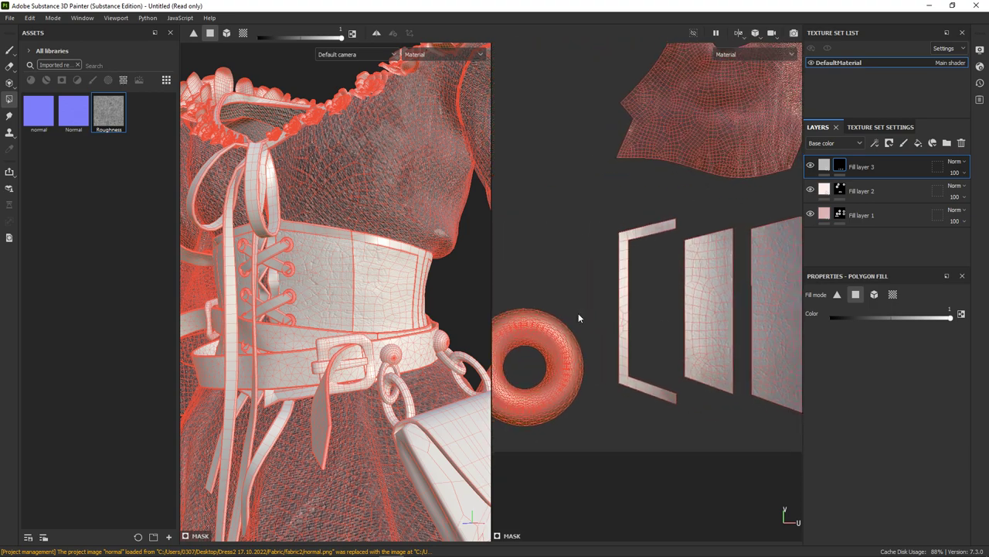
key(f)
Step: Set Fill layer 3's base colour to dark rose 6D5454 and add Fill layer 4 on top
click(824, 165)
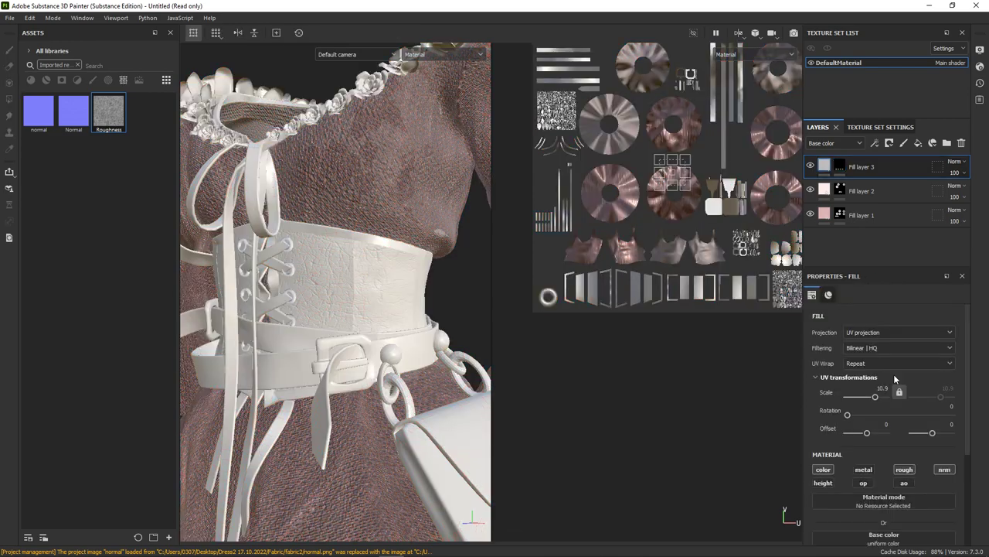
scroll(894, 377, down, 2)
click(889, 431)
drag(759, 338, 763, 361)
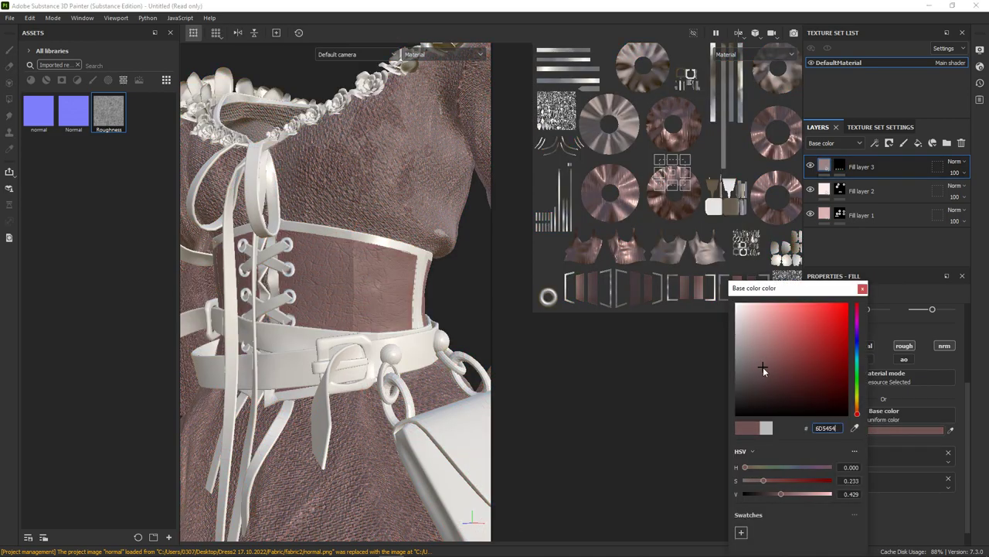
click(459, 278)
key(f)
alt+drag(459, 278, 449, 283)
alt+right_drag(449, 283, 777, 225)
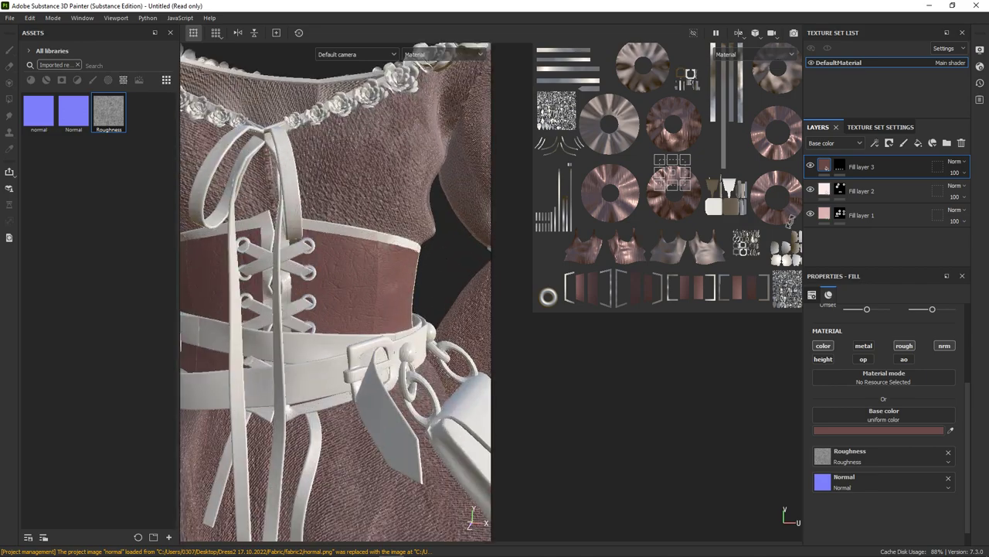
click(917, 144)
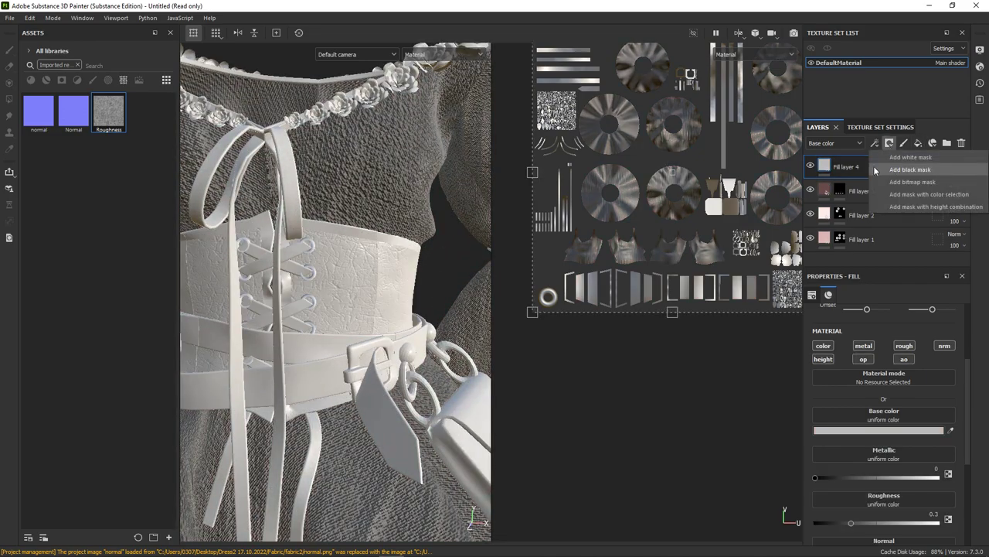
Step: Find Leather bag by searching 'leat', apply it to Fill layer 4 and raise its UV scale
click(890, 170)
click(77, 65)
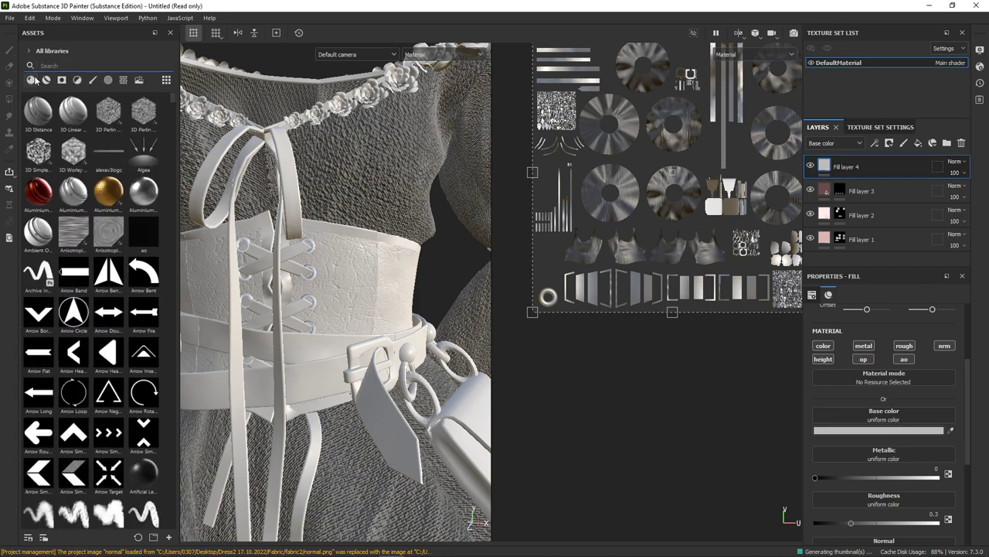
text(leat)
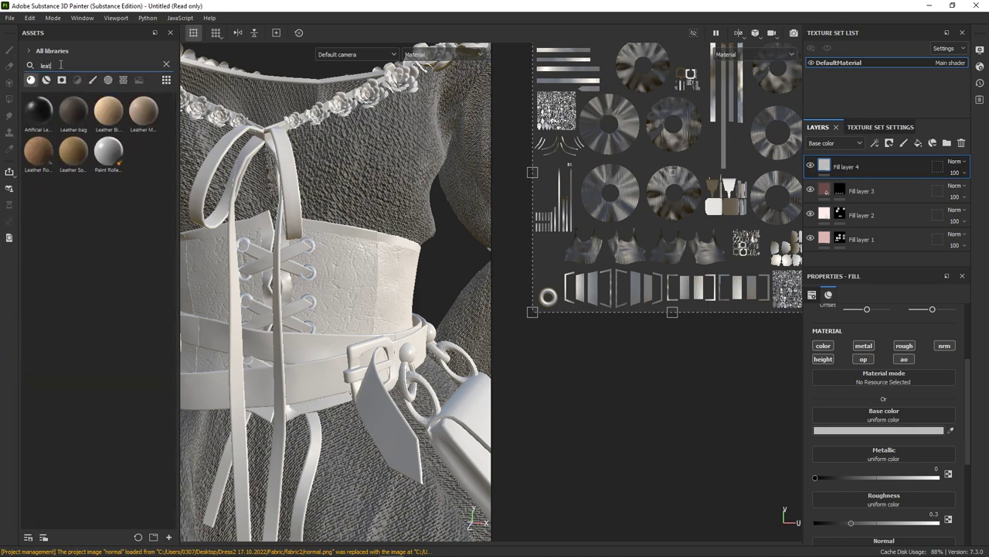
click(66, 113)
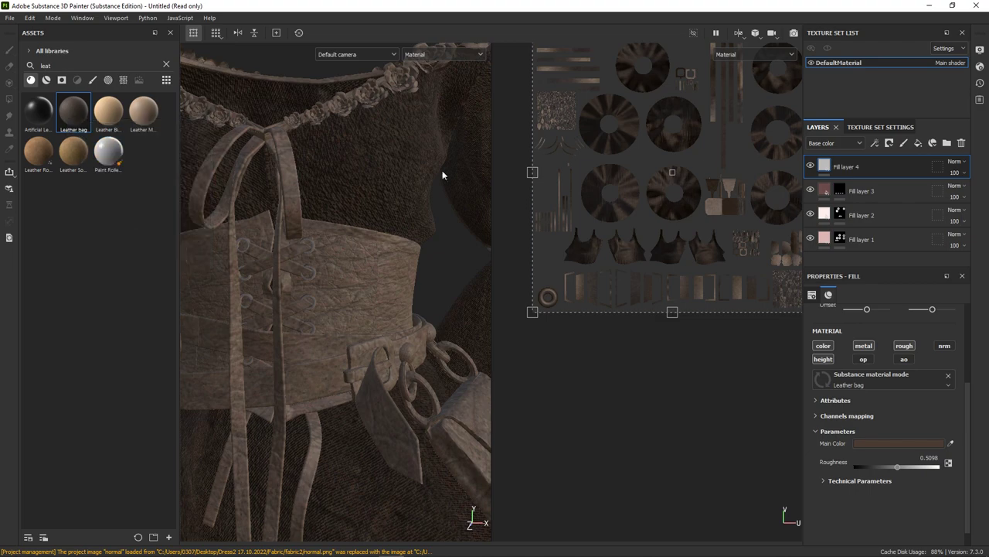
scroll(402, 309, up, 5)
scroll(892, 381, up, 3)
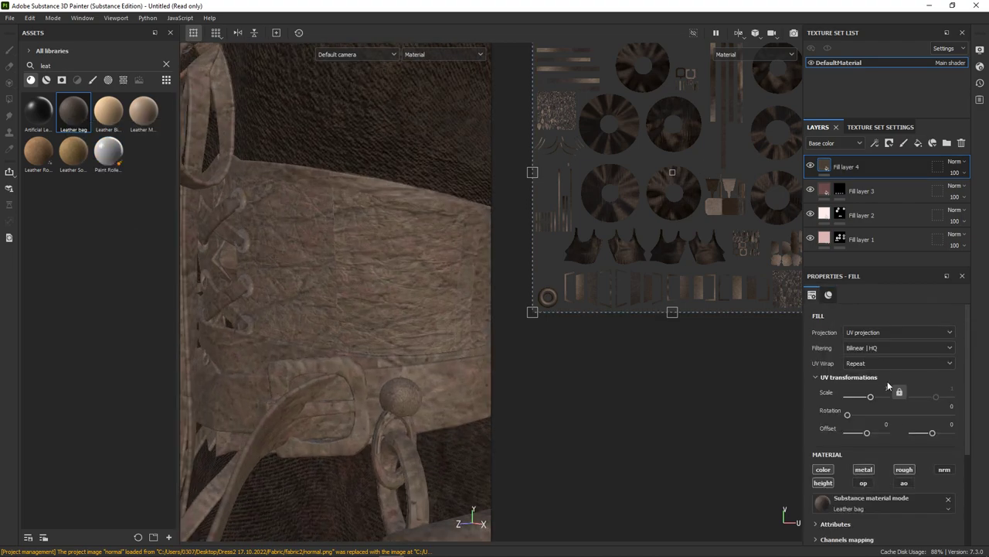
drag(902, 395, 875, 399)
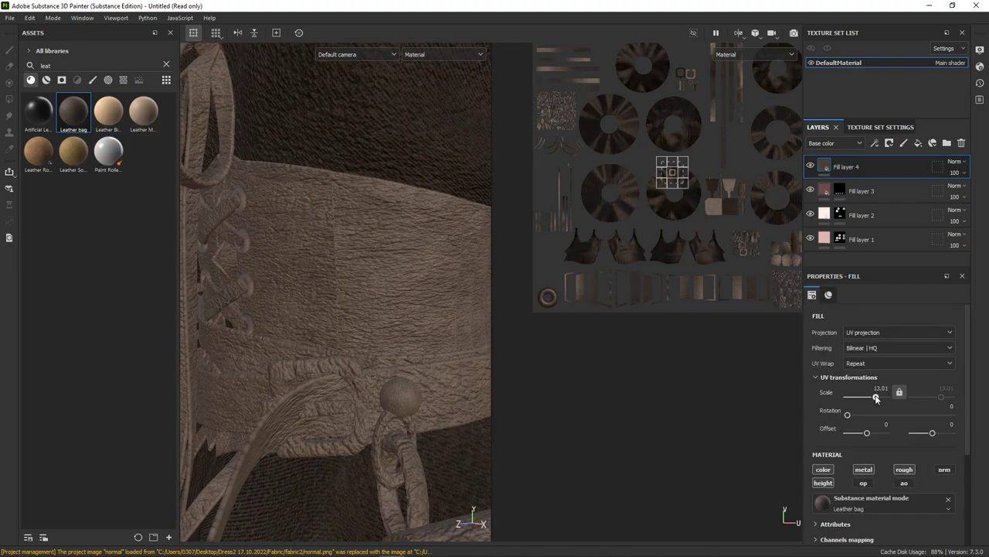
scroll(748, 266, up, 4)
Step: Black-mask the leather layer and polygon-fill the corset front-panel UV islands
click(896, 168)
key(4)
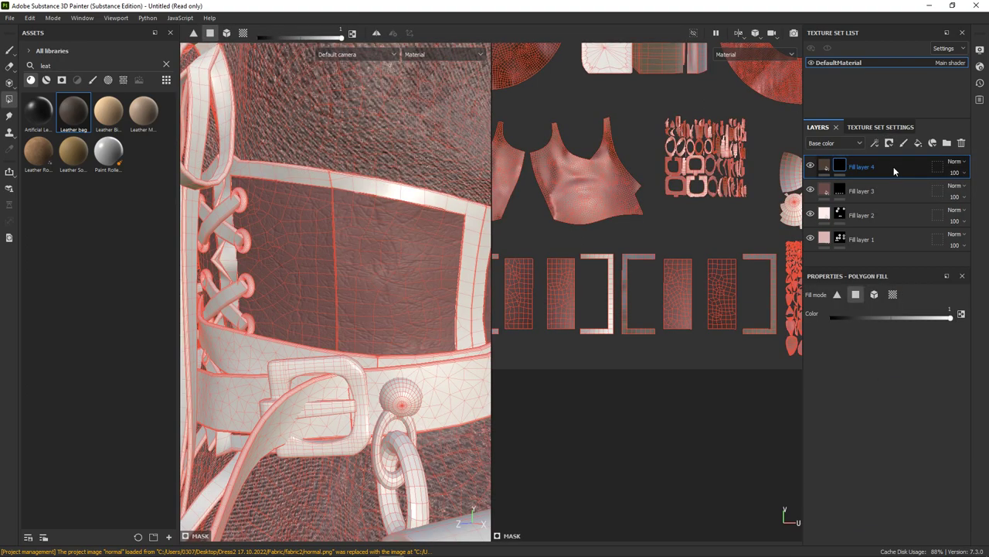
scroll(690, 319, up, 2)
scroll(610, 387, down, 5)
scroll(693, 235, up, 5)
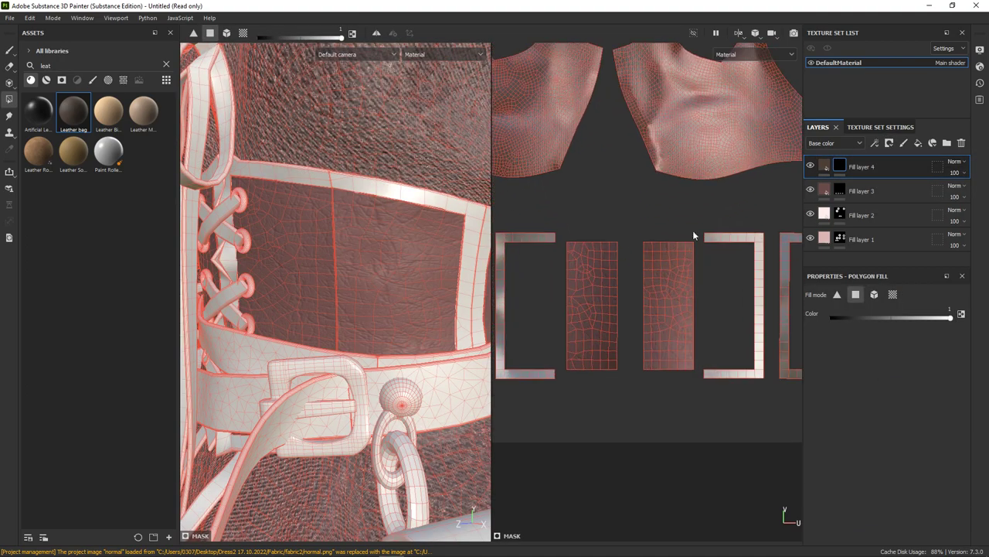
alt+drag(564, 387, 673, 275)
click(671, 274)
click(604, 408)
mouse_move(603, 414)
alt+mouse_down()
mouse_move(621, 403)
mouse_move(624, 411)
mouse_move(612, 405)
alt+mouse_up()
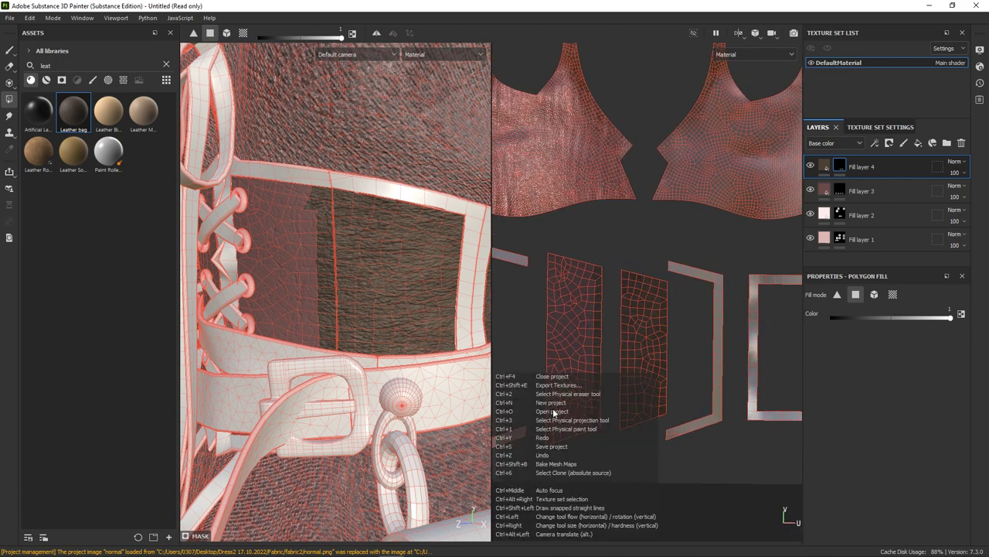
click(551, 433)
alt+drag(586, 399, 582, 435)
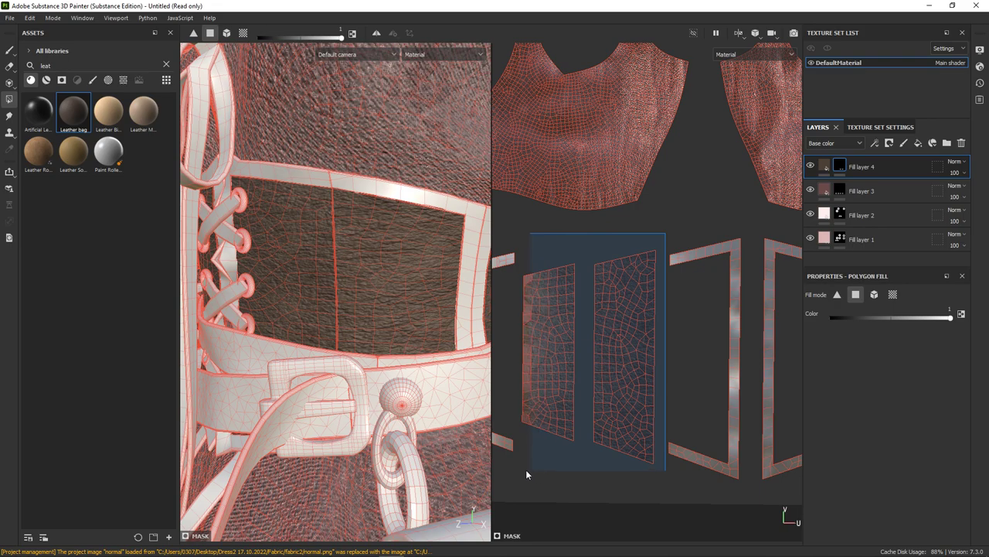
scroll(564, 402, down, 3)
scroll(591, 339, down, 2)
scroll(591, 339, down, 2)
Step: Set the leather layer's blend mode to Multiply over the pink fabric
click(956, 162)
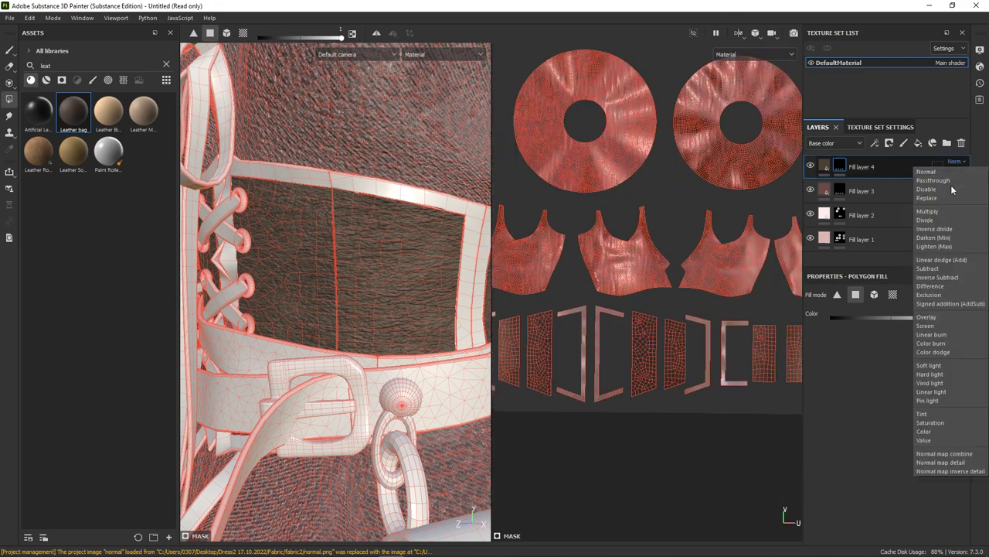
click(928, 211)
mouse_move(469, 272)
alt+mouse_down()
mouse_move(379, 271)
mouse_move(402, 273)
alt+mouse_up()
scroll(379, 271, up, 3)
click(824, 167)
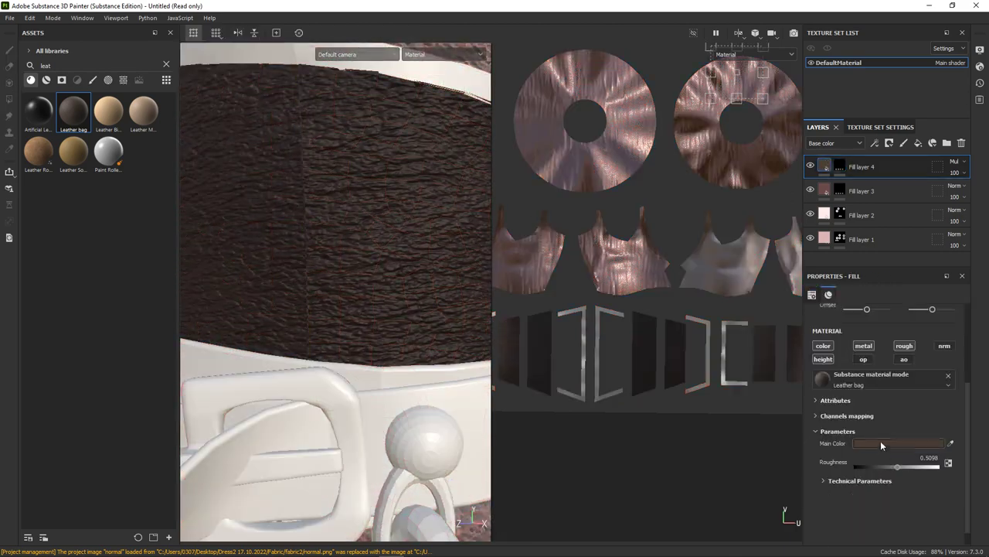
Step: Change Fill layer 4's leather Main Color to a near-white value
click(912, 443)
click(765, 325)
scroll(430, 309, down, 3)
scroll(431, 309, down, 3)
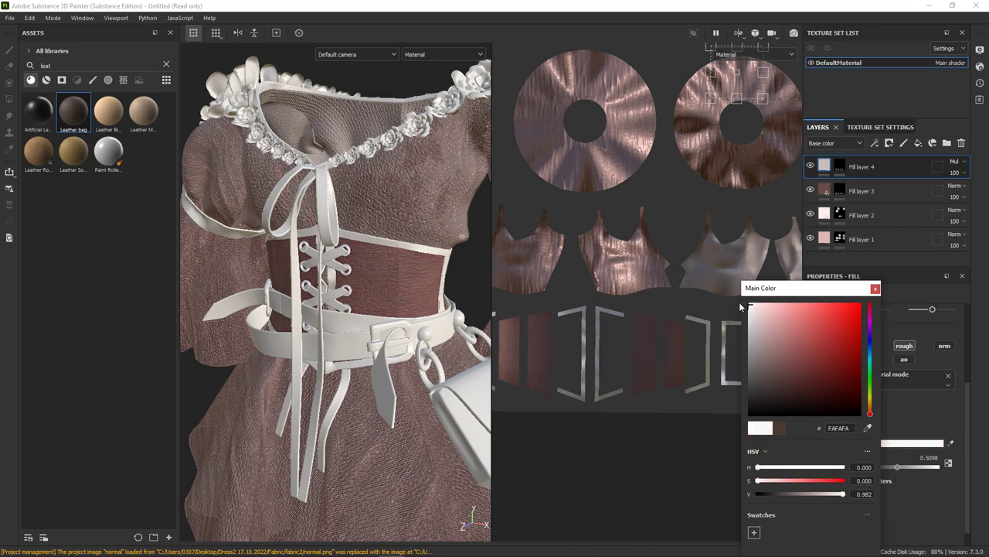
click(876, 288)
scroll(417, 287, up, 5)
scroll(417, 287, up, 2)
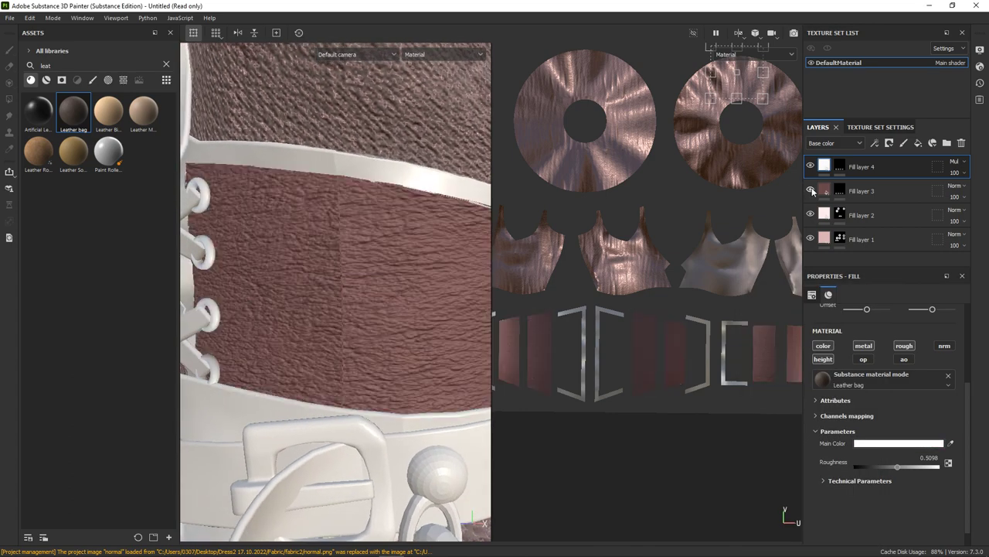
Step: Orbit to a front view of the whole dress to check the dark-pink corset panels
mouse_move(358, 314)
alt+mouse_down()
mouse_move(370, 334)
mouse_move(444, 299)
alt+mouse_up()
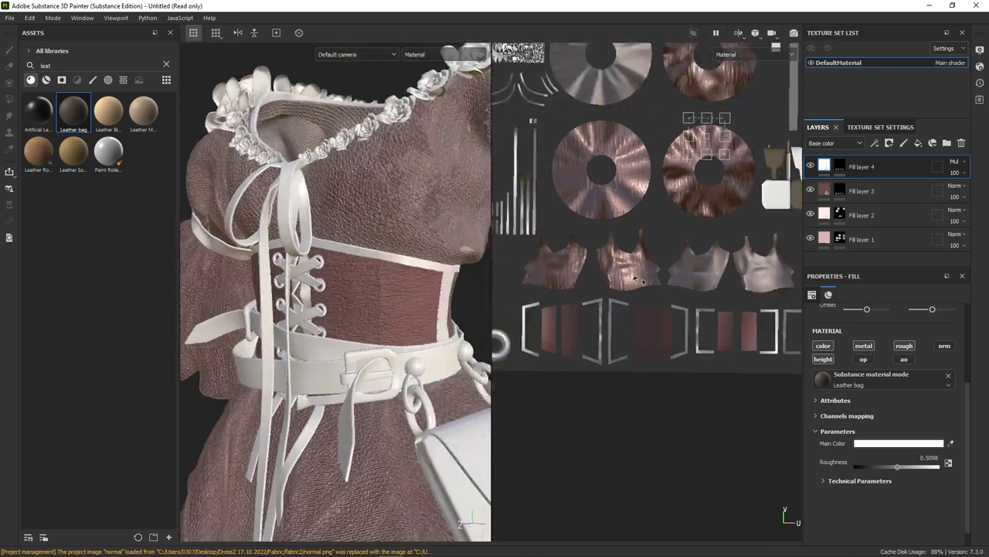
scroll(403, 320, up, 3)
scroll(404, 320, down, 4)
mouse_move(404, 320)
alt+mouse_down()
mouse_move(277, 302)
mouse_move(351, 226)
alt+mouse_up()
scroll(312, 271, up, 3)
scroll(351, 227, down, 4)
mouse_move(353, 265)
alt+mouse_down()
mouse_move(371, 379)
mouse_move(344, 232)
alt+mouse_up()
click(918, 143)
mouse_move(73, 112)
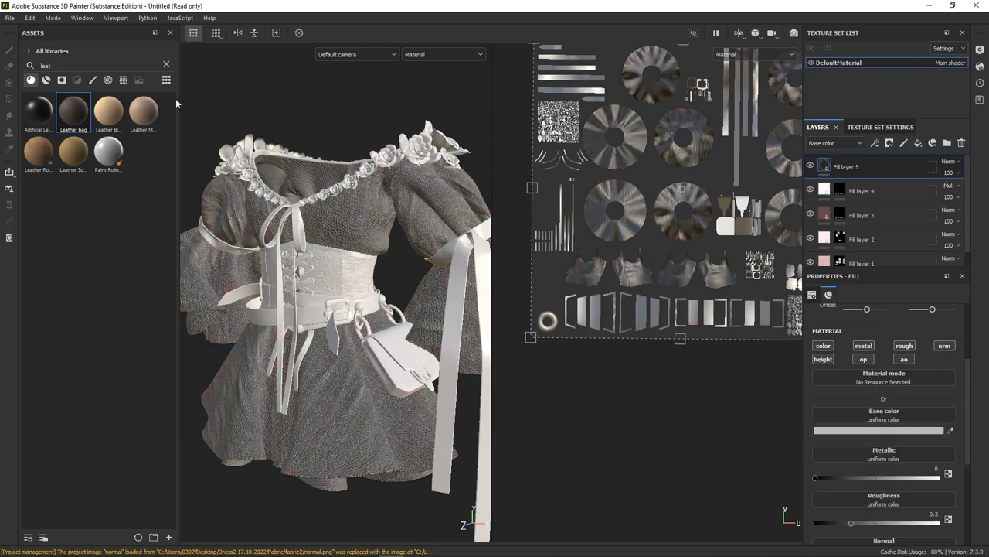
Step: Apply Leather Rough to the new Fill layer 5 and increase its UV scale
click(39, 151)
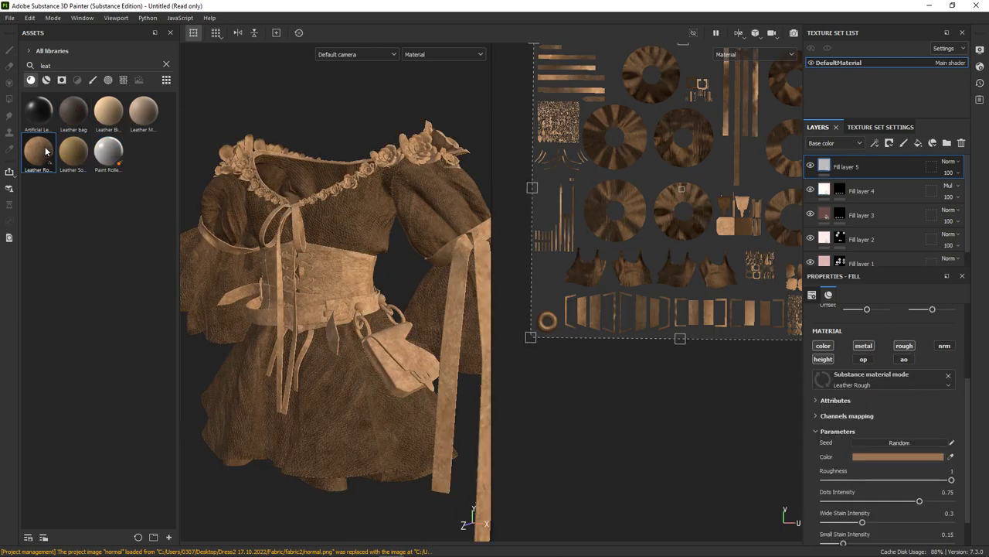
scroll(364, 259, up, 5)
scroll(365, 259, up, 2)
scroll(865, 406, up, 5)
drag(867, 396, 878, 398)
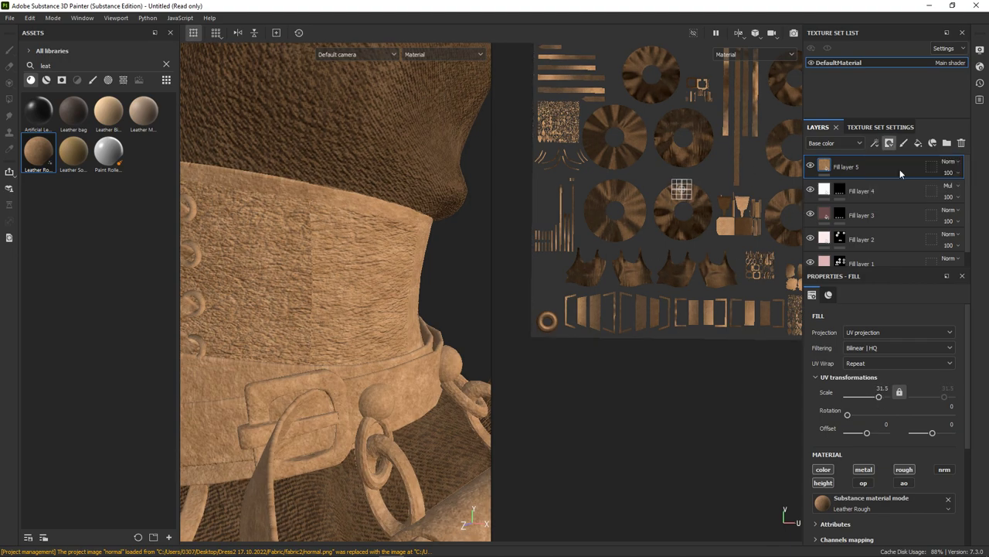
Step: Polygon-fill the upper and lower corset trim strips to reveal the Leather Rough layer
key(4)
scroll(587, 262, up, 2)
middle_drag(571, 415, 738, 349)
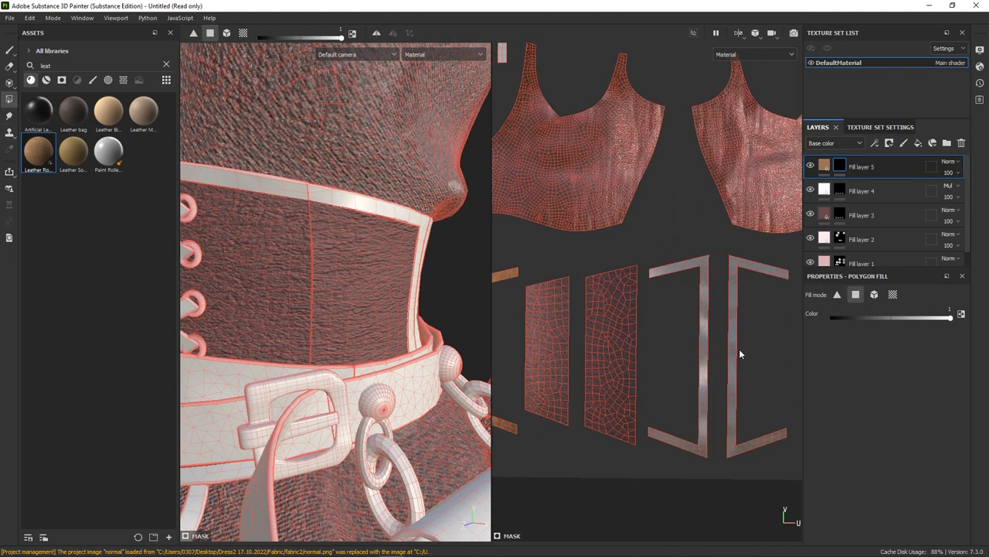
scroll(781, 228, up, 2)
scroll(657, 467, down, 3)
scroll(719, 418, up, 3)
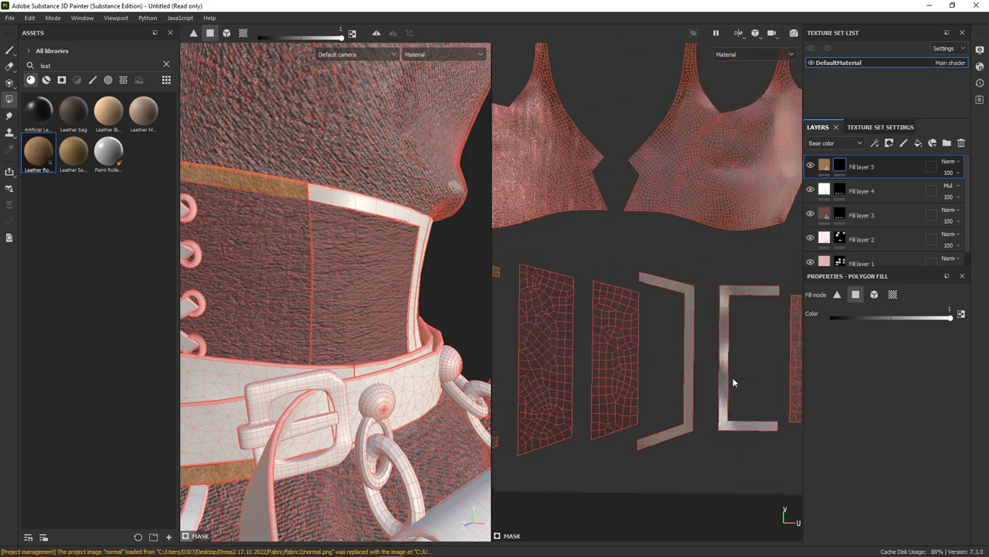
scroll(646, 461, down, 2)
scroll(681, 426, up, 2)
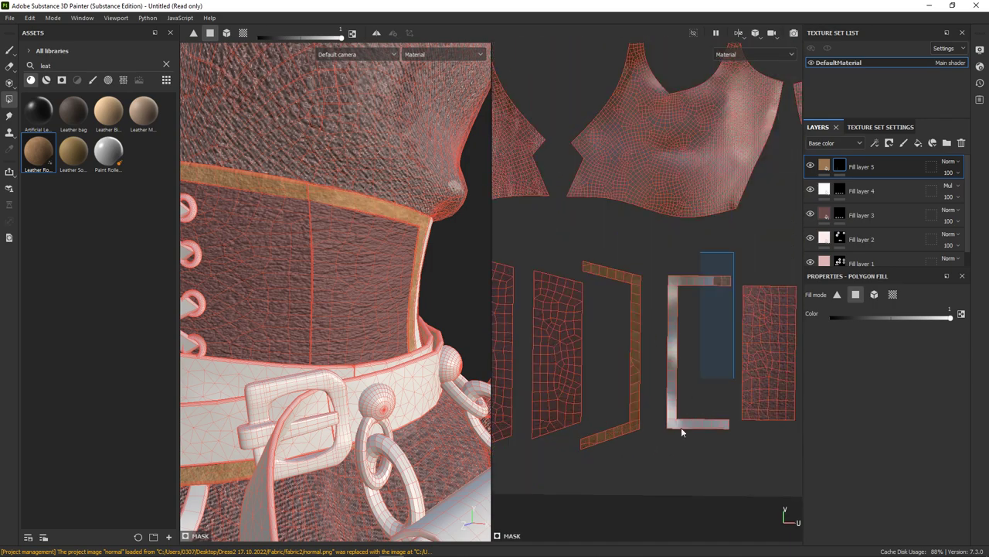
scroll(771, 450, down, 3)
scroll(630, 470, up, 3)
scroll(630, 470, down, 3)
scroll(680, 421, up, 2)
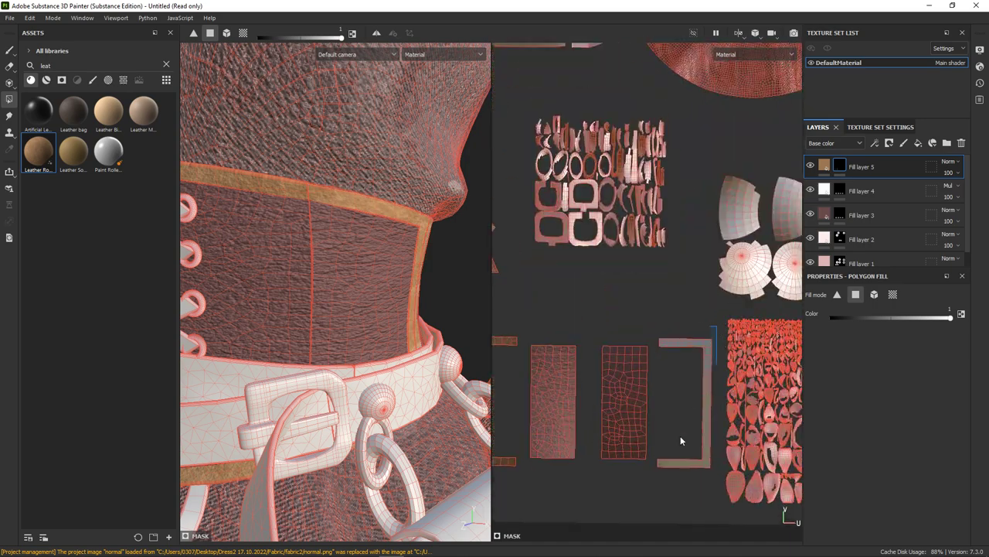
key(f)
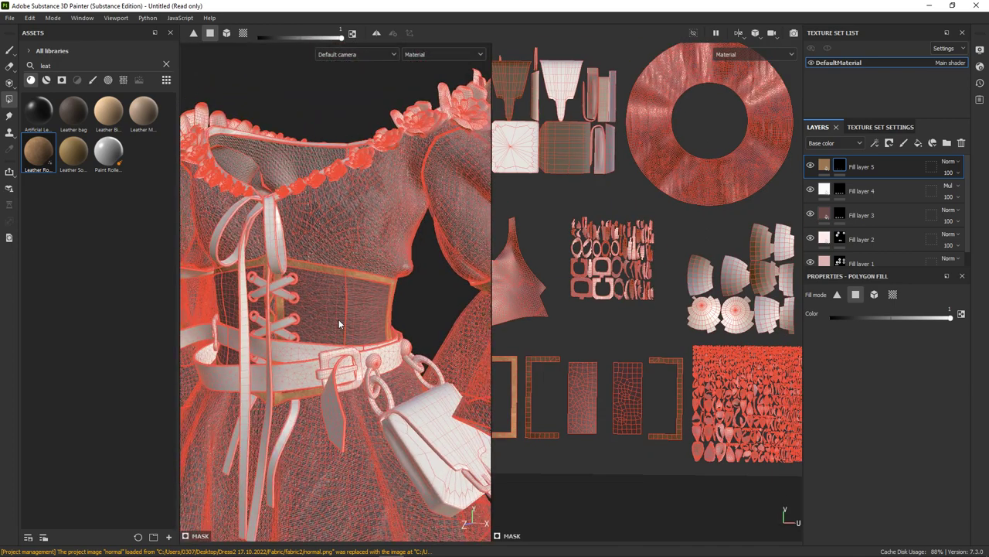
click(9, 49)
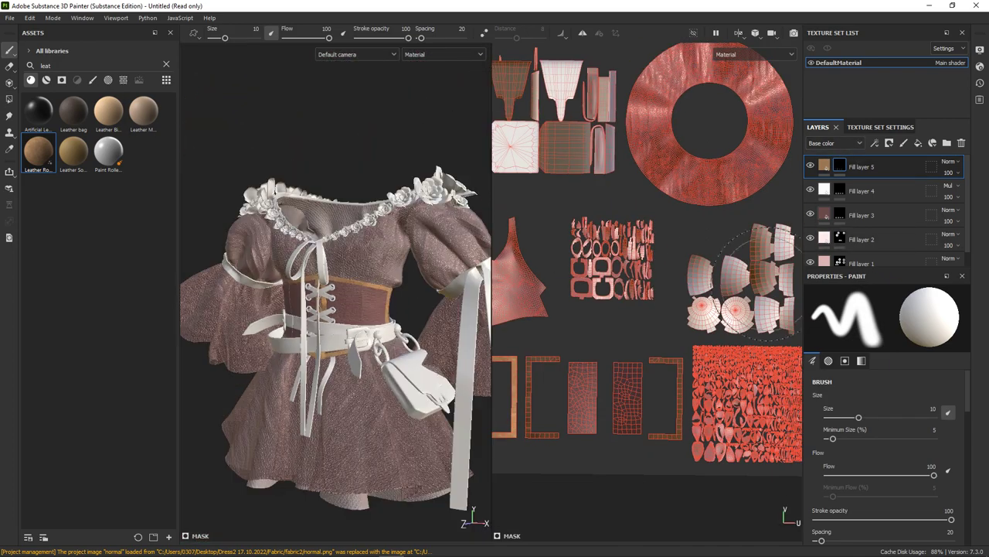
Step: Desaturate the trim leather's colour to a muted tan and check the corset from the front
click(824, 166)
click(905, 487)
mouse_move(773, 349)
mouse_down()
mouse_move(751, 348)
mouse_move(762, 348)
mouse_up()
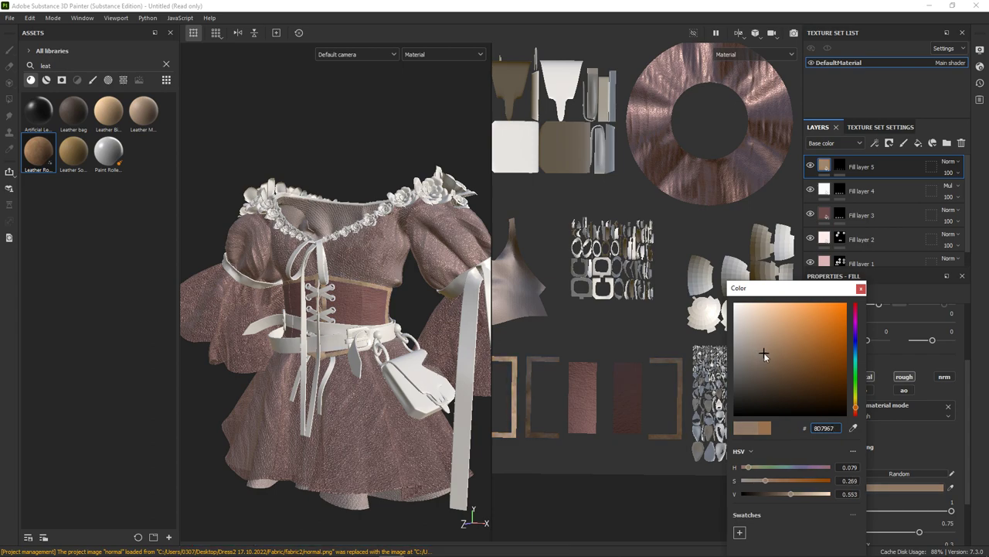
click(861, 288)
mouse_move(324, 178)
alt+mouse_down()
mouse_move(388, 171)
mouse_move(384, 147)
mouse_move(386, 159)
alt+mouse_up()
alt+right_drag(387, 159, 393, 306)
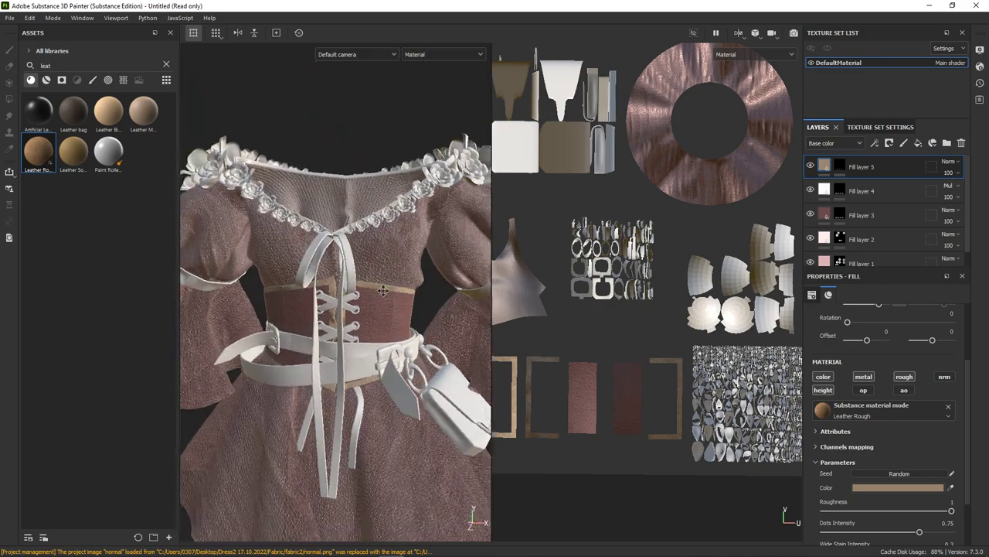
mouse_move(393, 306)
alt+mouse_down()
mouse_move(378, 270)
mouse_move(397, 254)
mouse_move(417, 263)
alt+mouse_up()
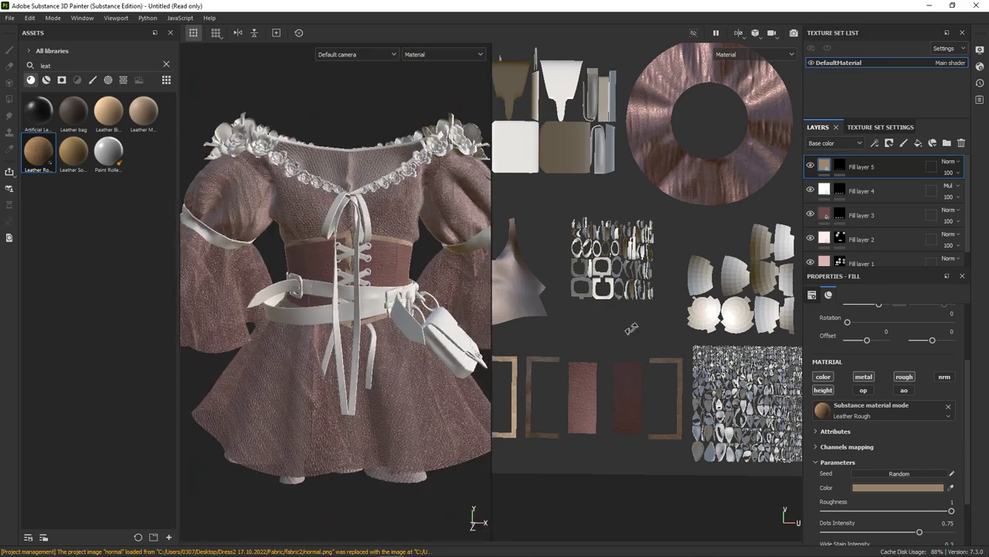
click(879, 461)
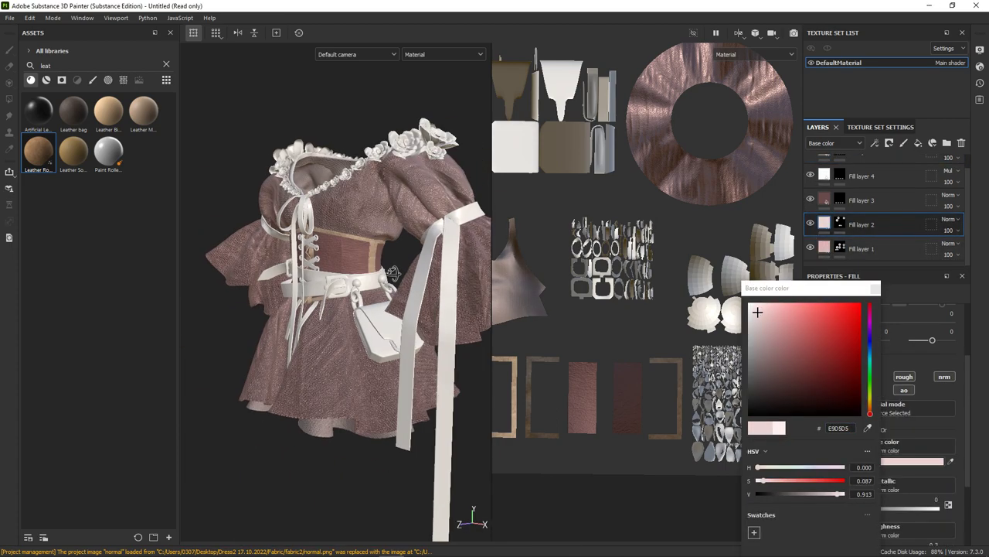
Step: Shift Fill layer 2 and Fill layer 1 base colours to paler, softer pinks, then orbit to check
click(874, 289)
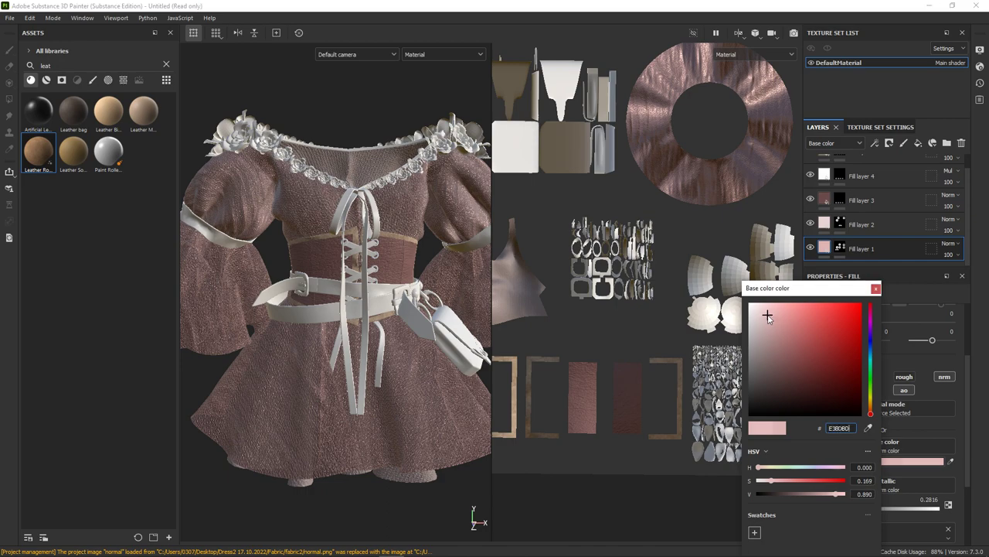
drag(754, 308, 760, 308)
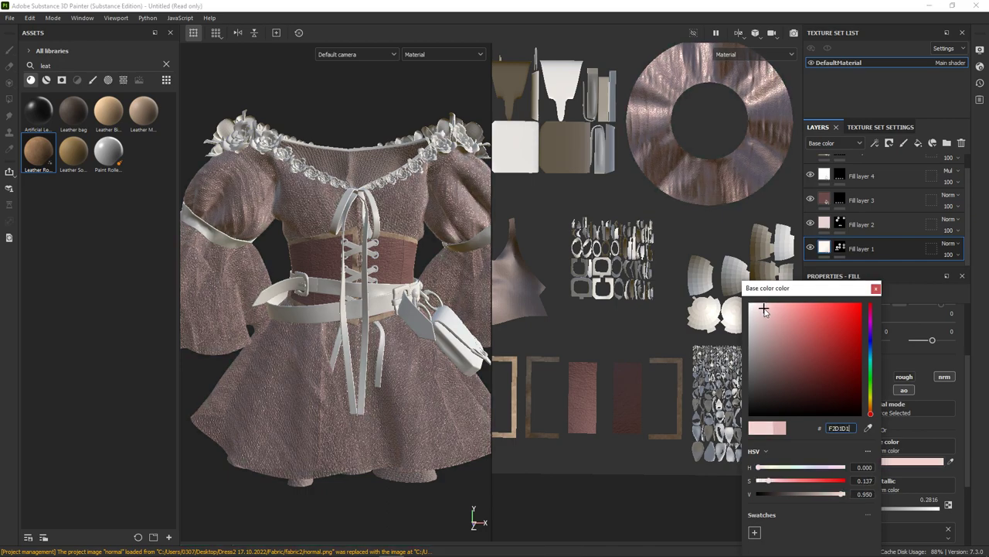
click(875, 289)
mouse_move(240, 366)
alt+mouse_down()
mouse_move(315, 288)
mouse_move(369, 288)
mouse_move(376, 279)
alt+mouse_up()
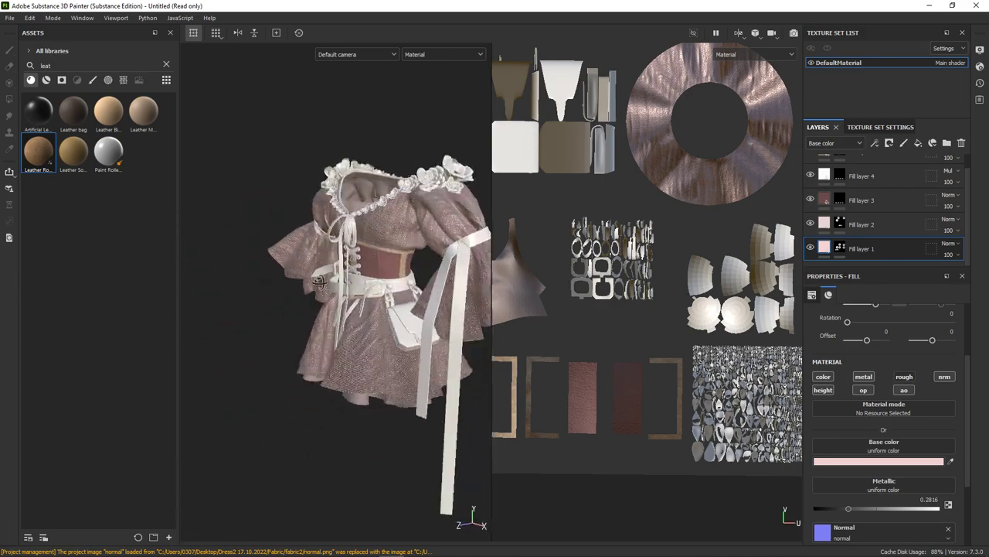
alt+drag(376, 278, 432, 279)
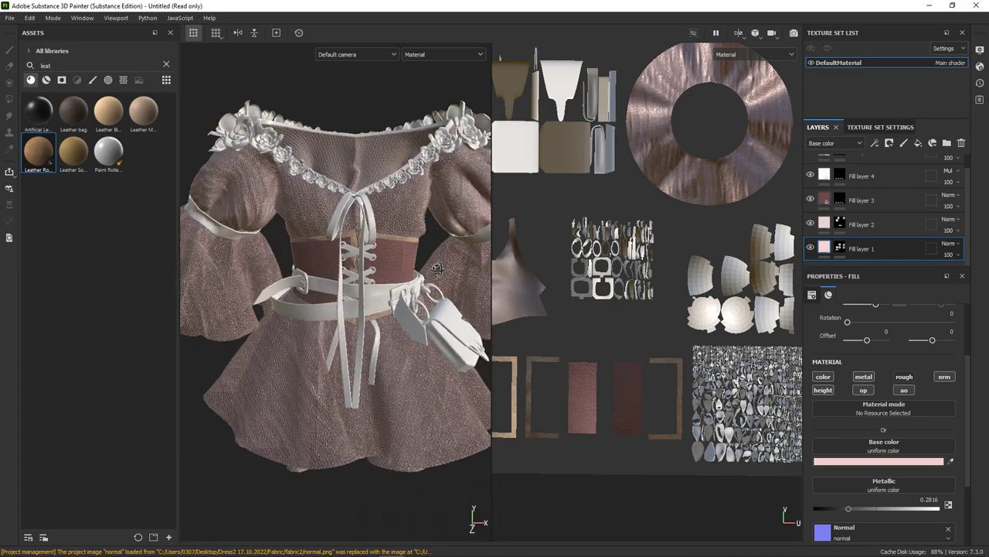
Step: Filter assets to materials and apply Copper Pure to a new Fill layer 6
scroll(525, 197, down, 2)
click(76, 78)
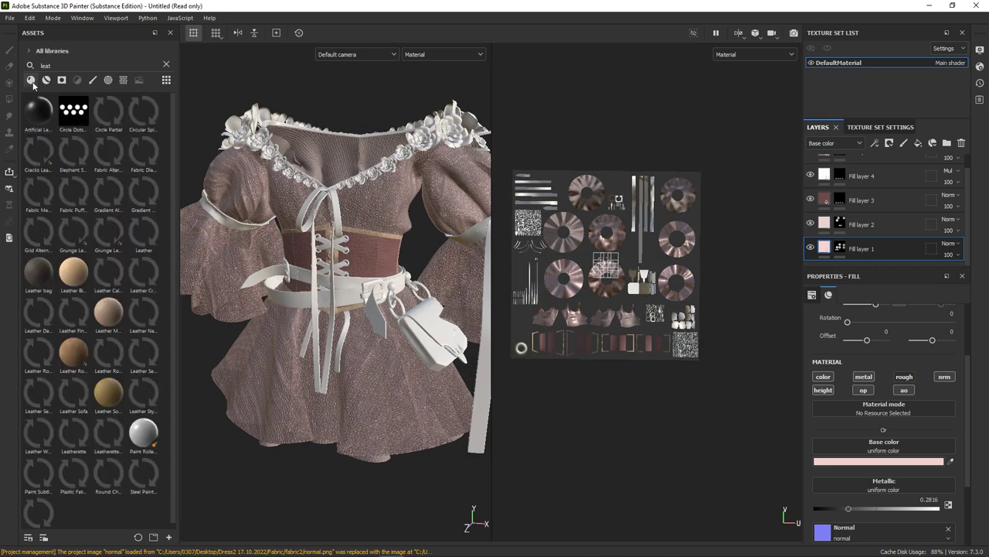
click(165, 65)
click(31, 81)
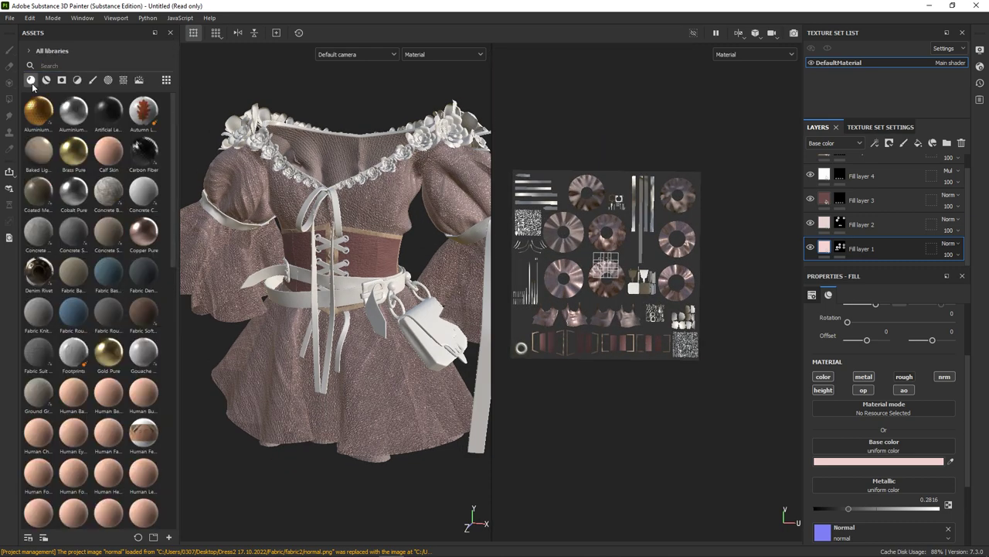
click(918, 143)
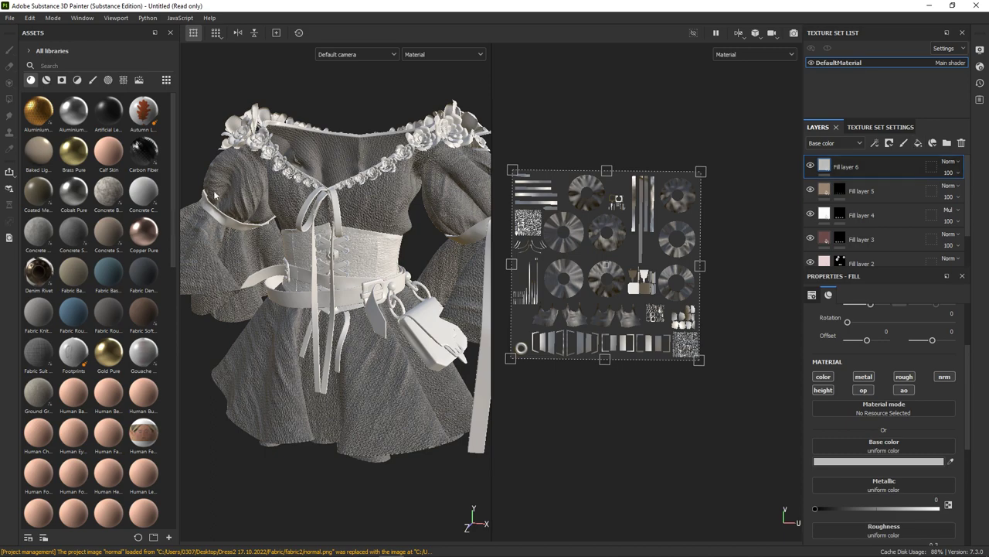
drag(143, 231, 592, 364)
Step: Black-mask Fill layer 6 and polygon-fill only the belt buckles and rings
click(911, 169)
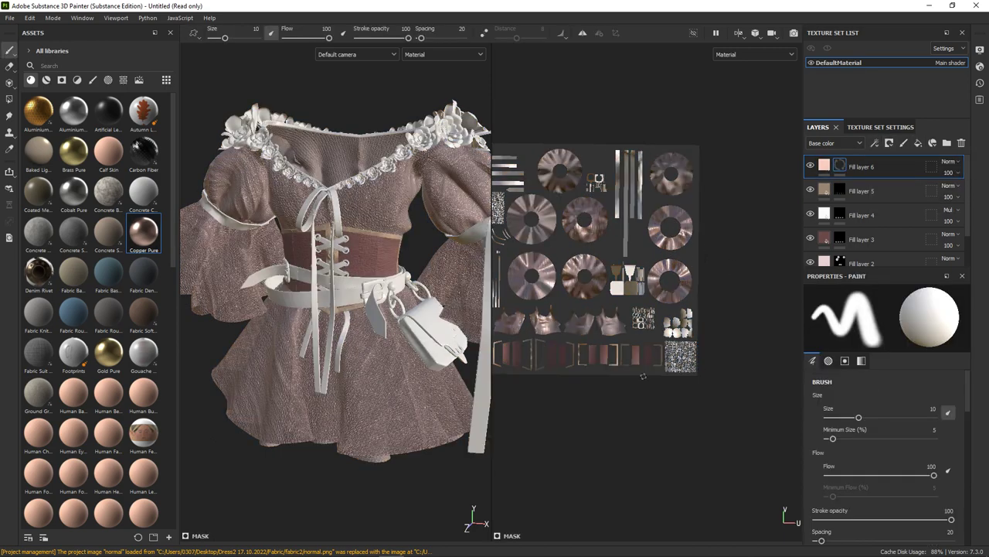
scroll(541, 235, up, 3)
scroll(541, 235, up, 2)
key(4)
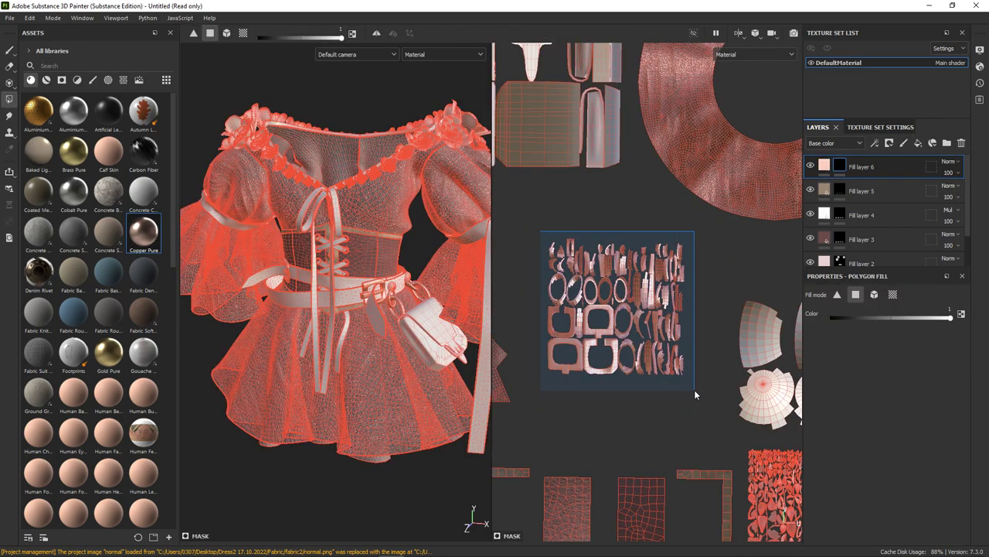
scroll(694, 389, down, 3)
scroll(694, 389, up, 1)
scroll(664, 371, down, 2)
scroll(578, 243, up, 3)
scroll(573, 271, down, 2)
scroll(546, 252, down, 1)
scroll(390, 255, up, 2)
scroll(390, 255, up, 2)
scroll(390, 255, down, 3)
scroll(373, 250, down, 1)
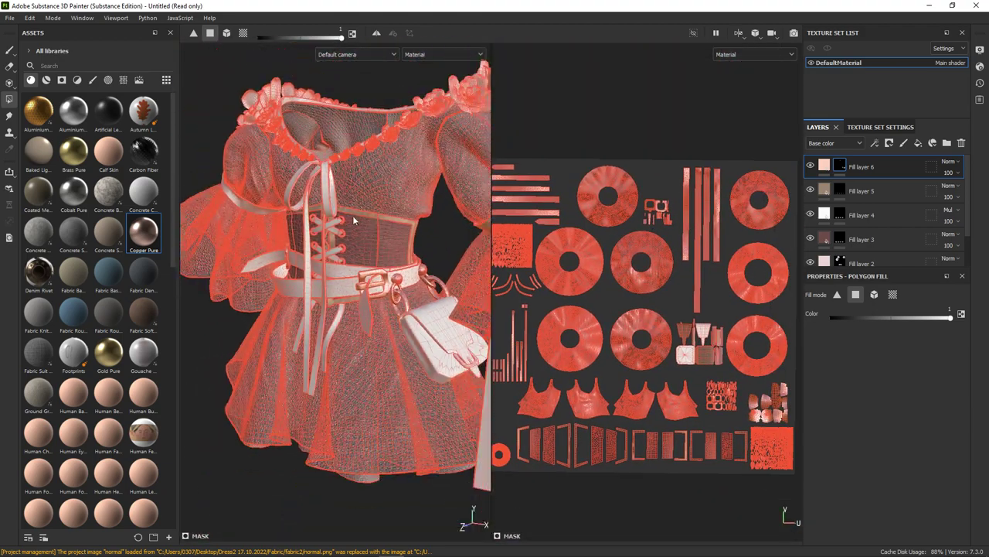
mouse_move(387, 218)
alt+mouse_down()
mouse_move(367, 230)
mouse_move(249, 95)
alt+mouse_up()
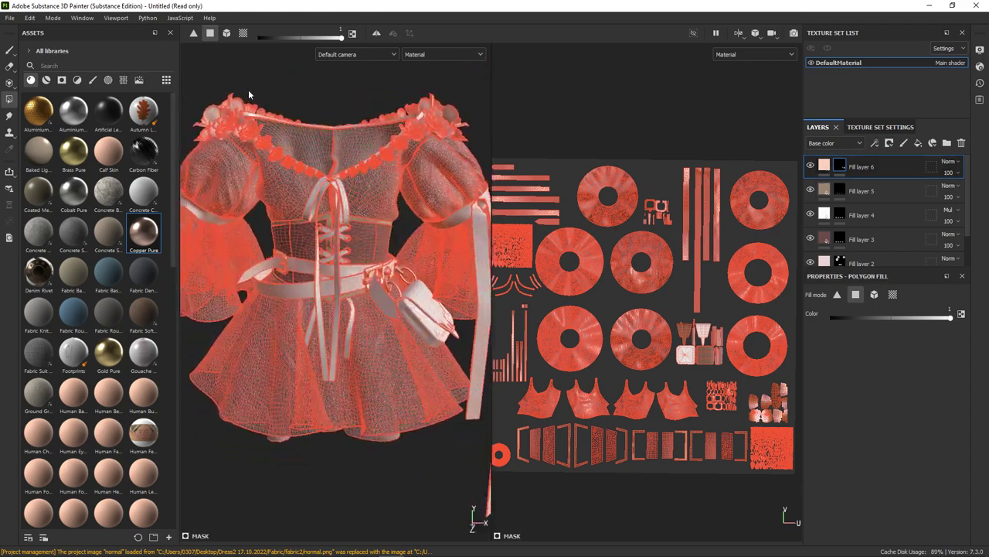
key(1)
alt+drag(387, 203, 287, 198)
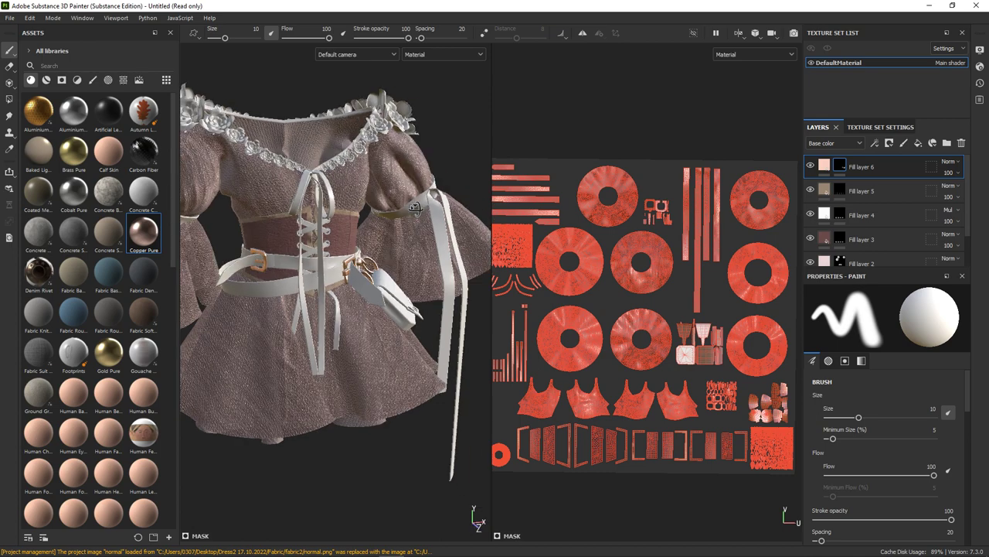
Step: Give the metal layer pale pink base colour FAC0C0, metallic 1 and roughness 0.2
click(823, 166)
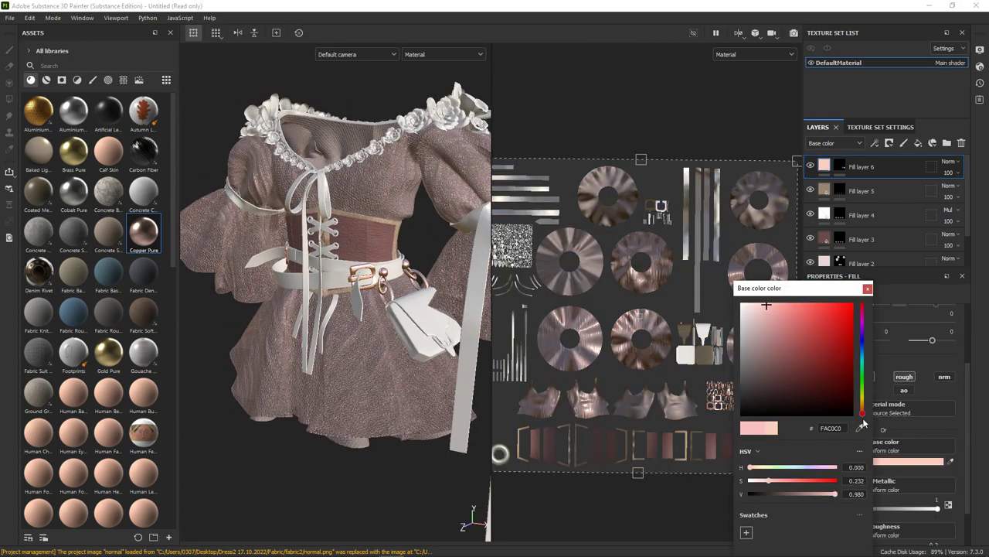
click(867, 288)
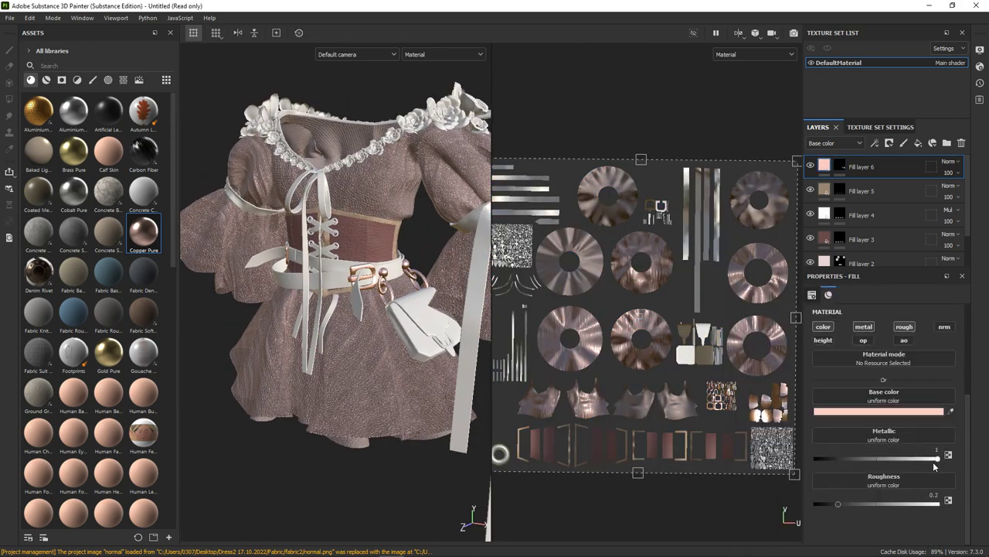
scroll(398, 289, up, 5)
scroll(398, 290, down, 5)
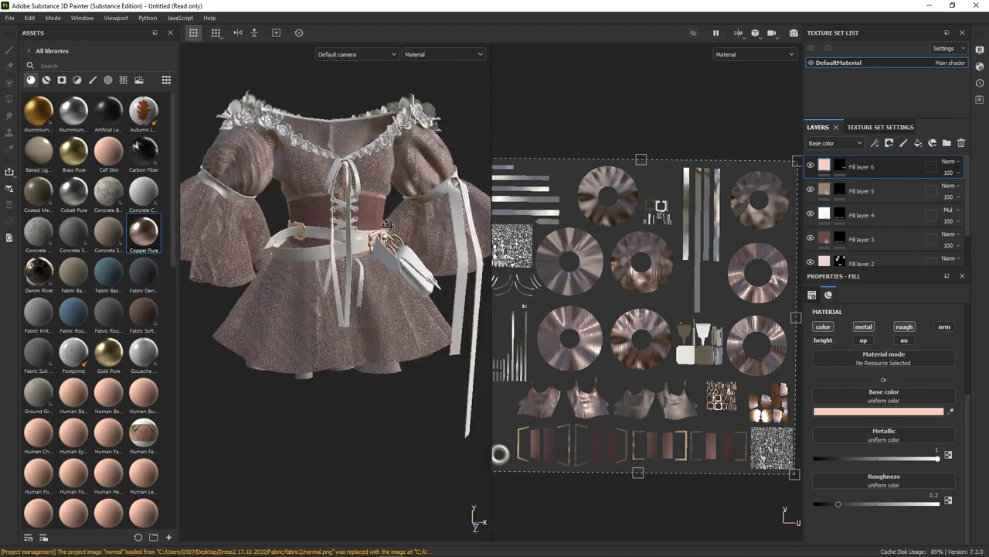
alt+drag(398, 255, 396, 216)
click(931, 143)
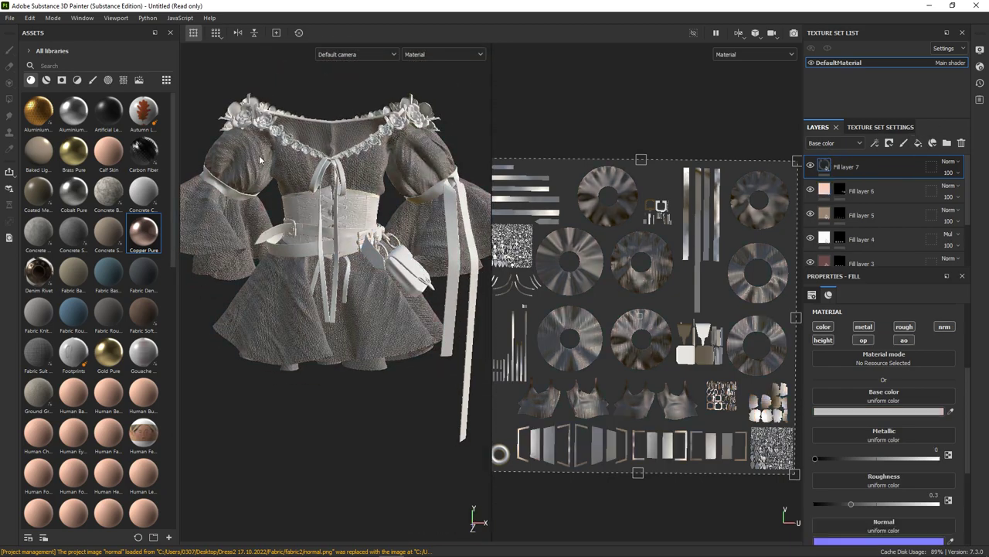
Step: Apply Mortar Wall to Fill layer 7, black-mask it and polygon-fill the belt straps
mouse_move(144, 311)
scroll(145, 301, down, 5)
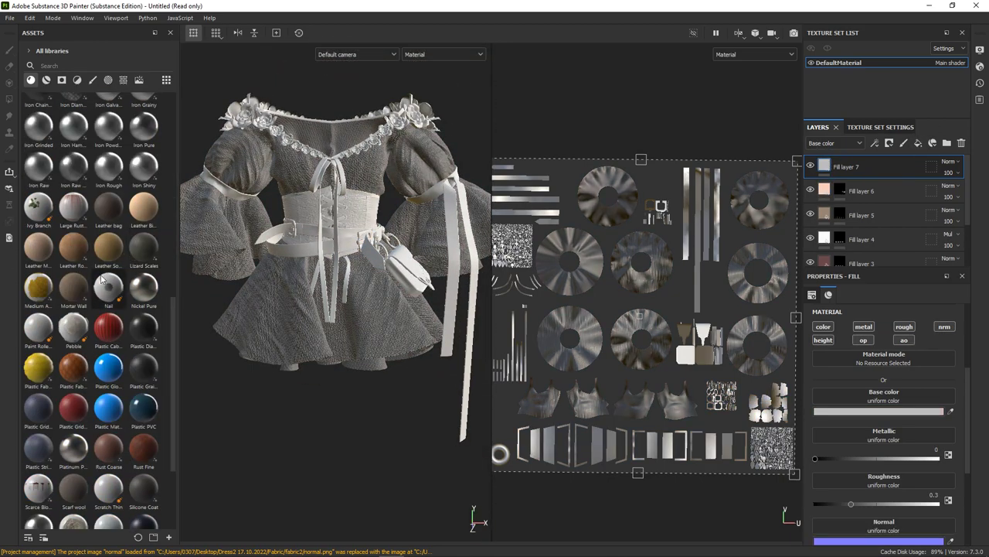
drag(74, 288, 373, 205)
scroll(373, 205, up, 3)
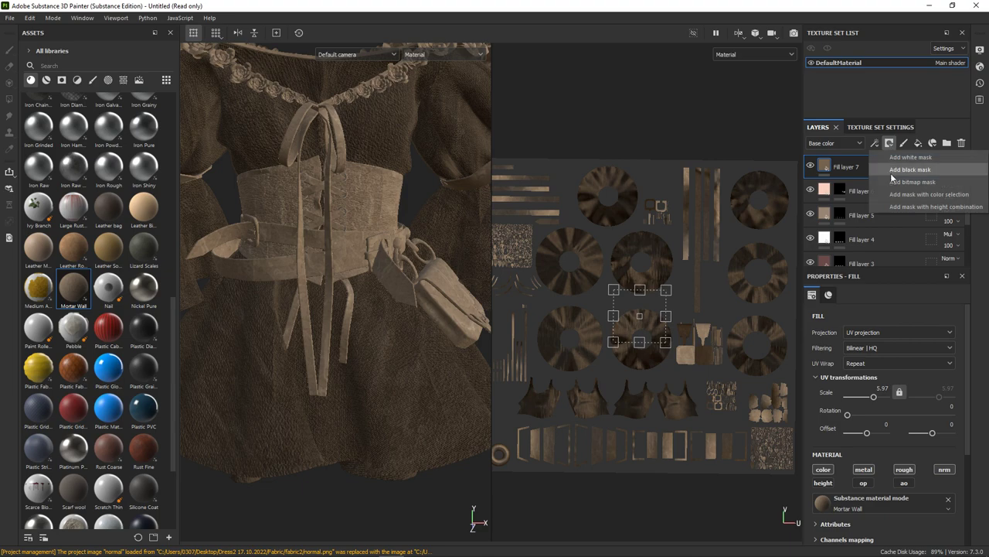
click(909, 169)
scroll(659, 304, up, 3)
key(4)
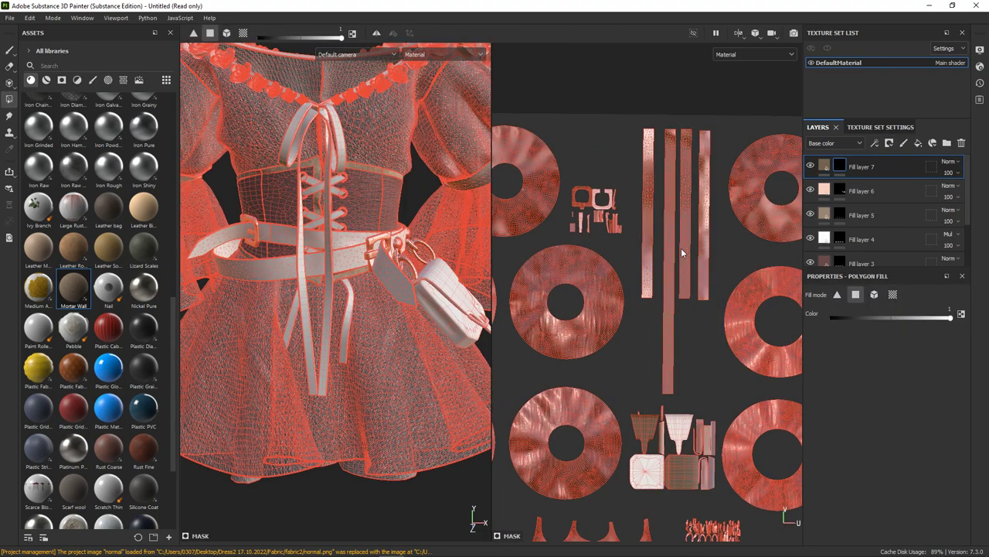
scroll(530, 217, down, 3)
scroll(639, 259, up, 4)
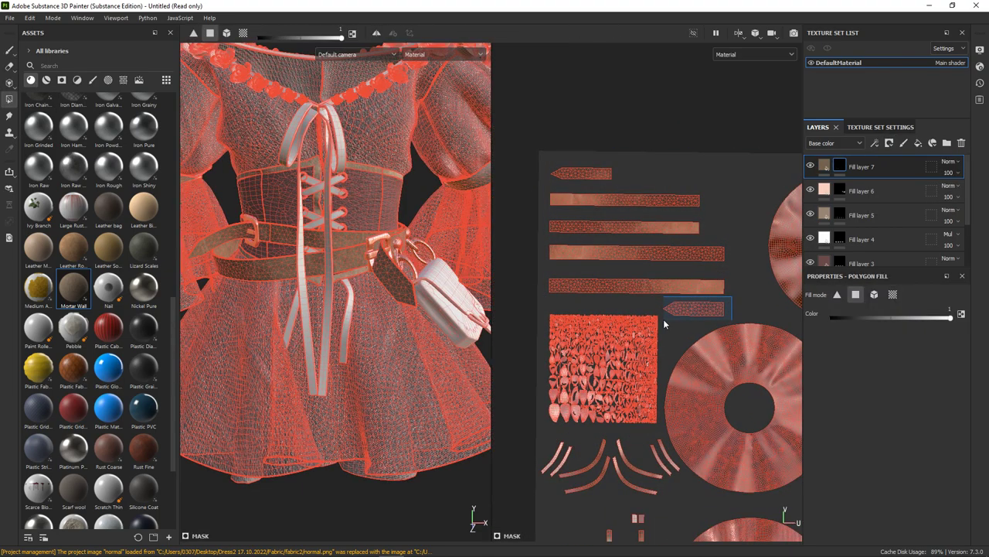
scroll(463, 301, down, 2)
scroll(464, 302, down, 2)
Step: Add Fill layer 8 above the belts with the Leather bag material
key(1)
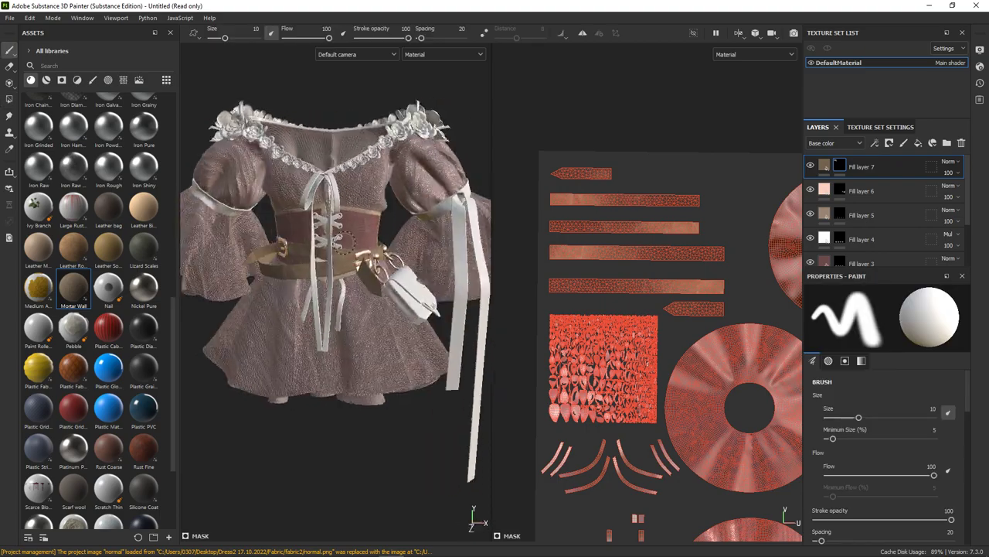
scroll(406, 240, up, 5)
scroll(402, 232, down, 4)
alt+drag(402, 232, 389, 225)
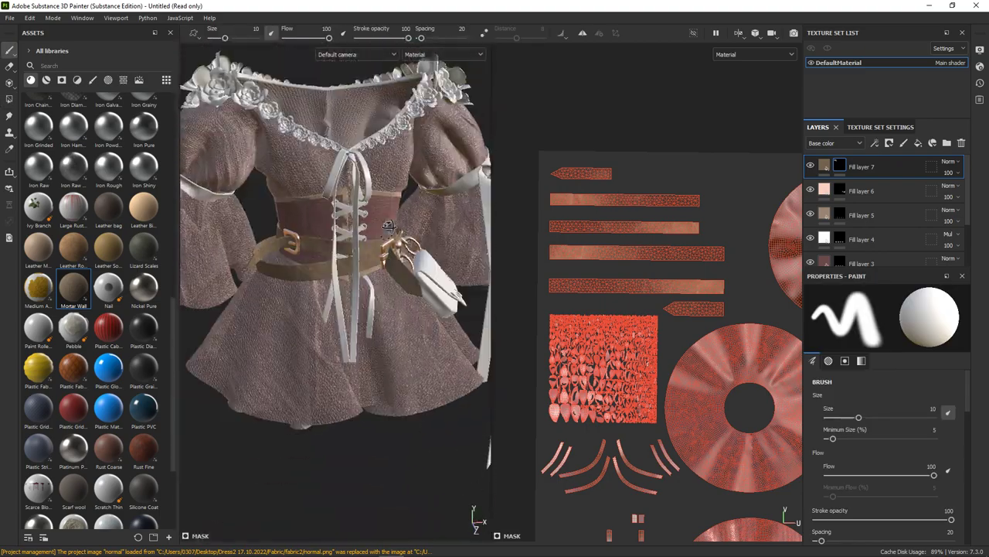
scroll(389, 225, up, 5)
scroll(375, 238, down, 3)
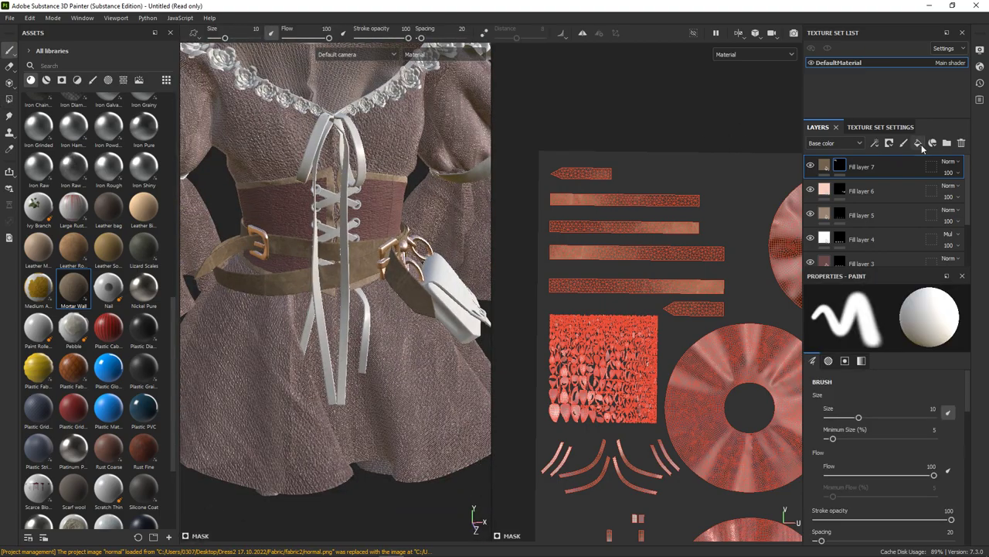
click(920, 143)
click(105, 205)
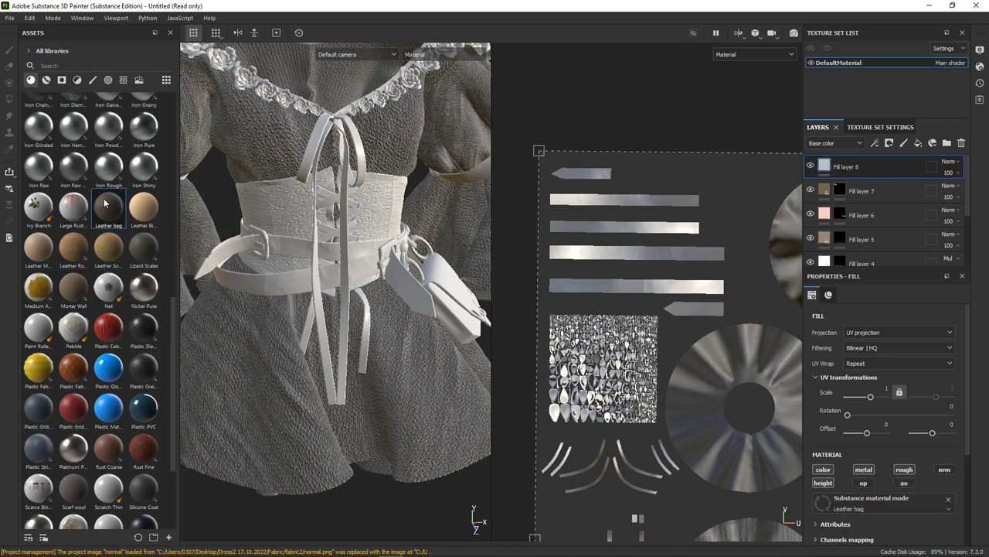
Step: Give Fill layer 8 a black mask and reveal the Leather bag material on the belt polygons
click(905, 169)
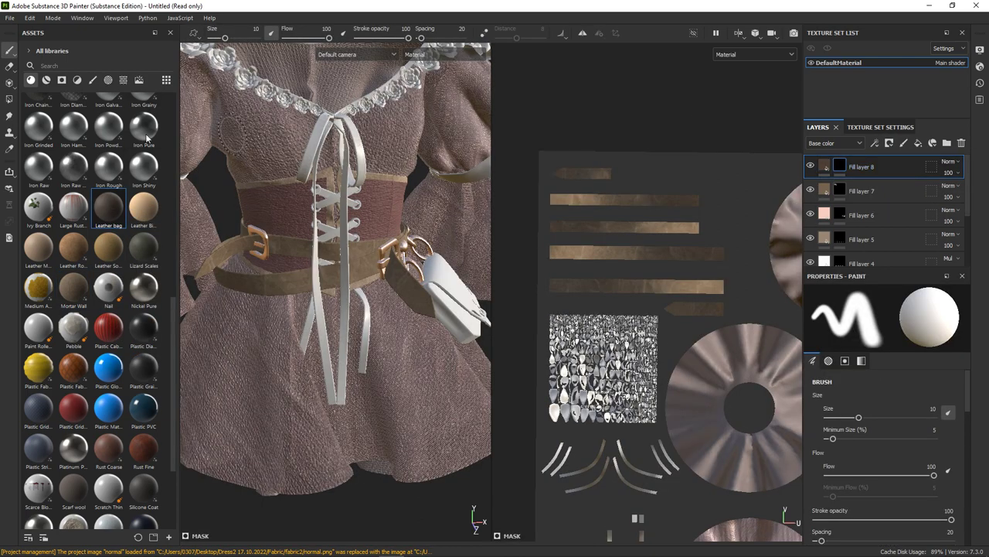
key(4)
scroll(555, 297, up, 2)
scroll(604, 334, up, 1)
scroll(332, 271, down, 2)
key(1)
scroll(333, 270, up, 4)
Step: Set Fill layer 8's blend mode to Multiply
click(957, 162)
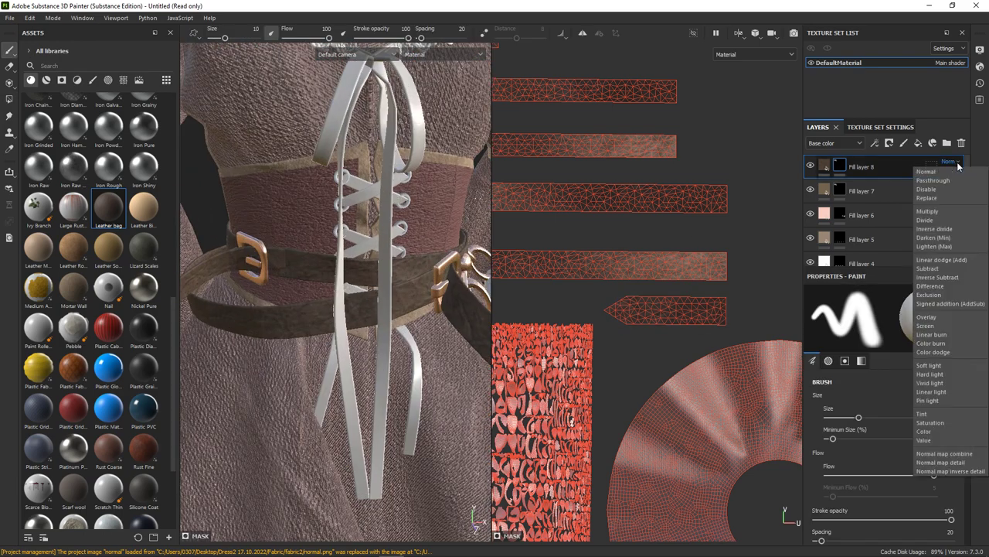
key(Escape)
click(958, 169)
click(933, 210)
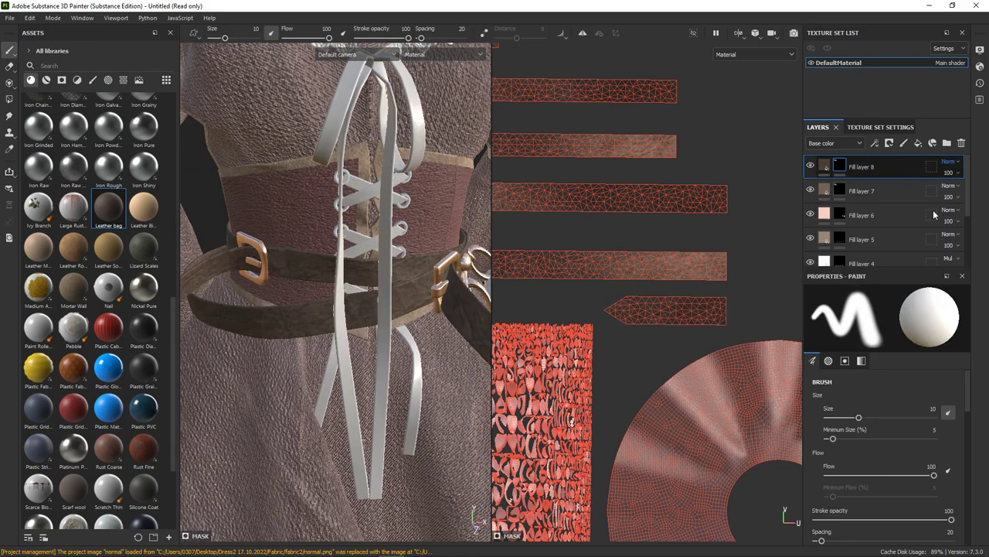
Step: Lighten the leather's Main Color to a pale warm beige and check the dress from another angle
click(824, 166)
click(908, 424)
drag(756, 331, 749, 318)
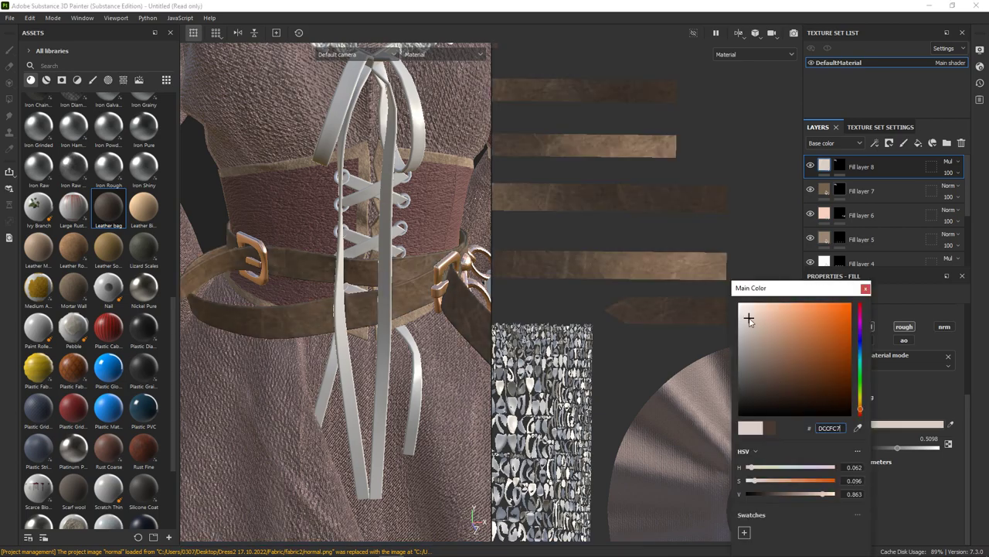
click(865, 288)
scroll(424, 241, down, 5)
scroll(423, 241, down, 2)
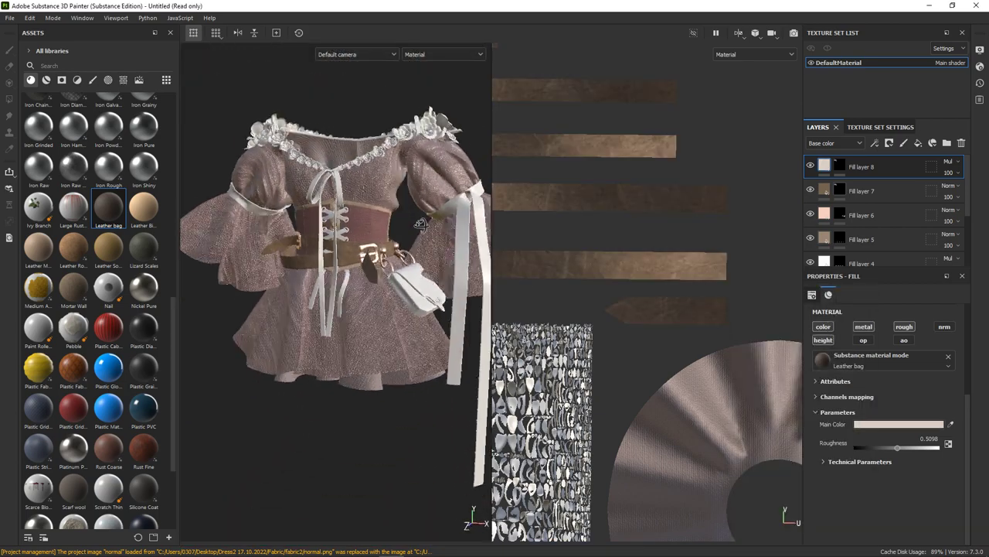
alt+drag(424, 240, 372, 233)
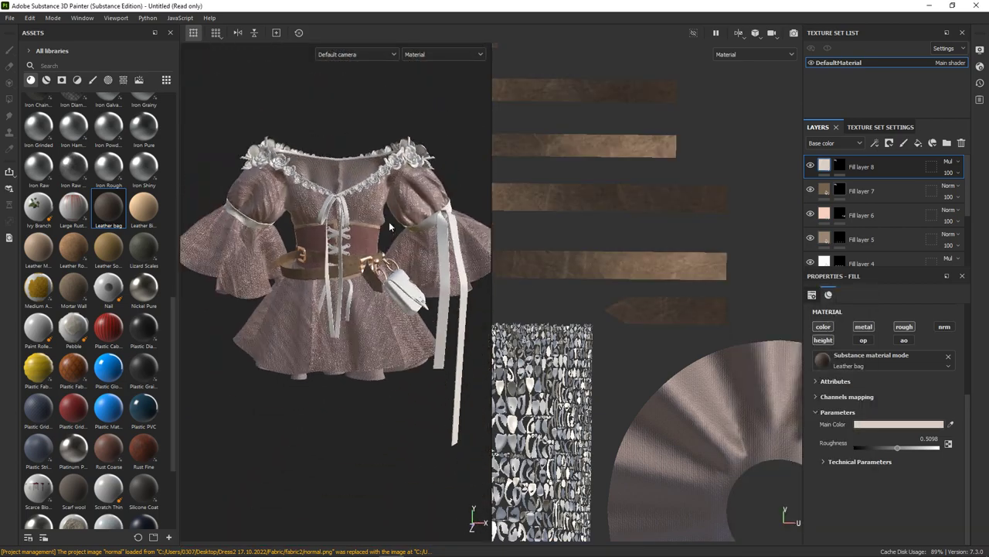
alt+drag(372, 233, 189, 98)
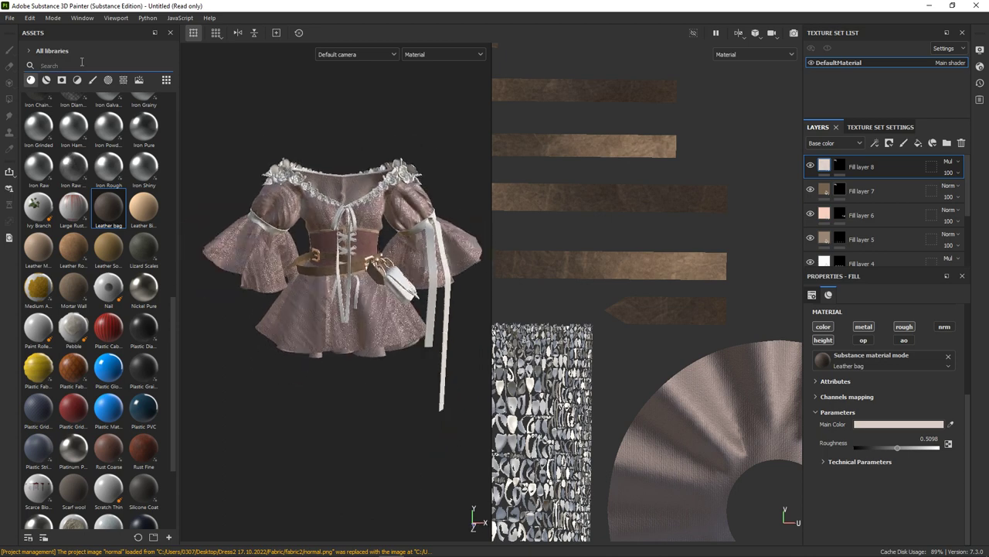
Step: Filter the Assets with 'fa', add Fill layer 9 on top, then try and undo Coated Metal
text(fa)
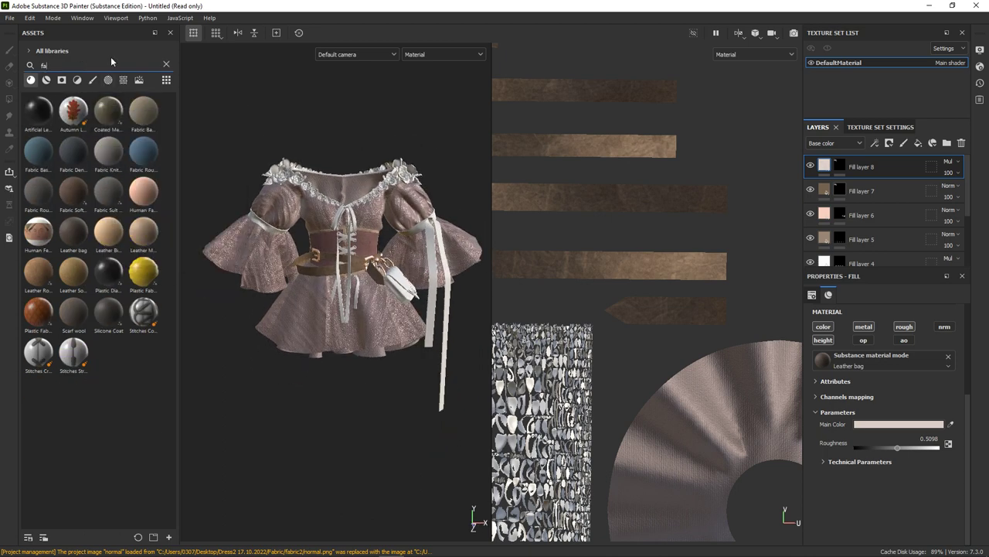
click(918, 143)
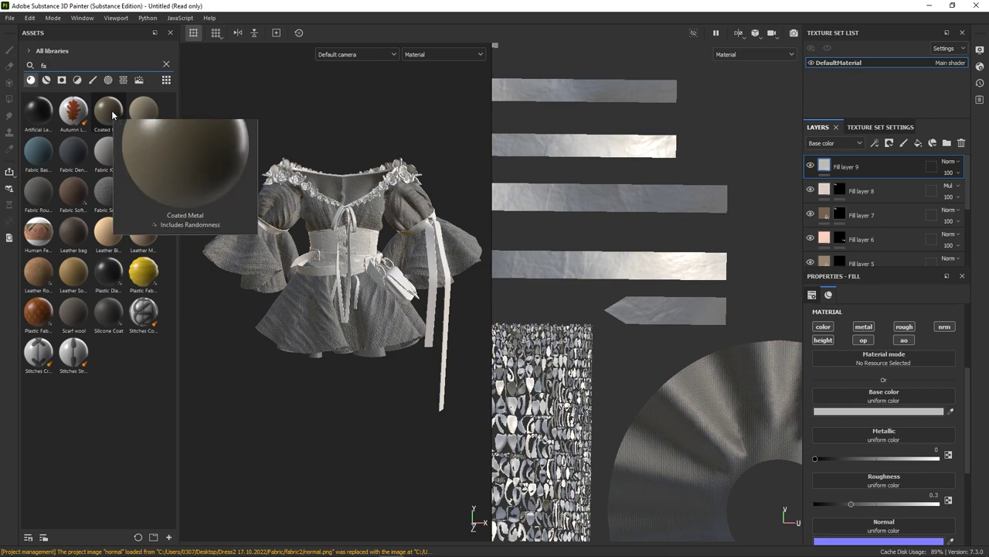
click(112, 115)
scroll(443, 245, up, 5)
scroll(443, 246, down, 5)
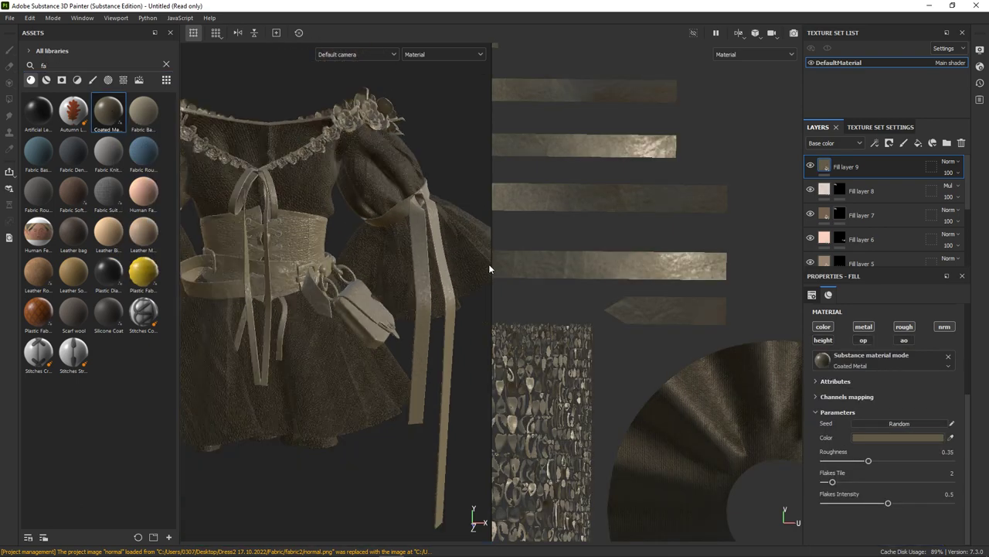
key(ctrl+z)
mouse_move(108, 231)
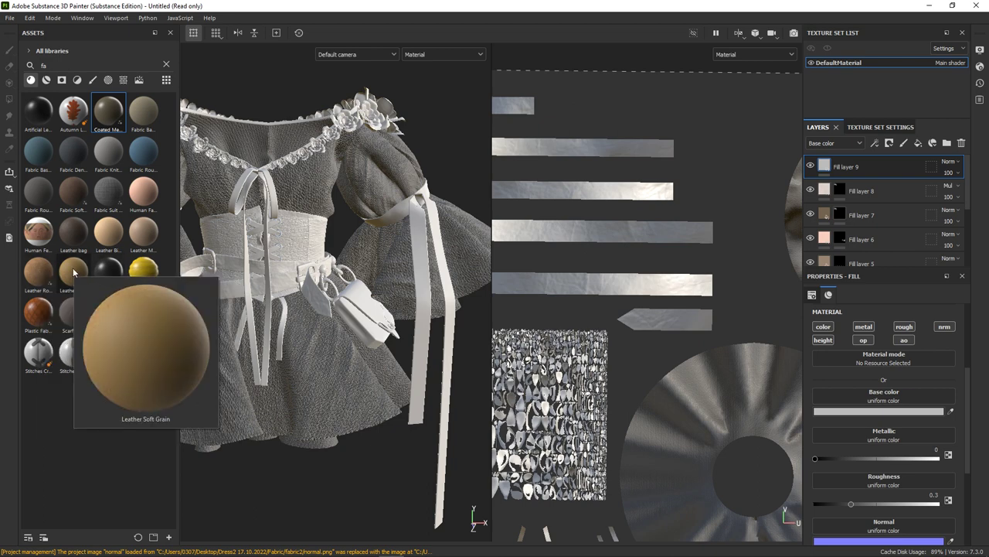
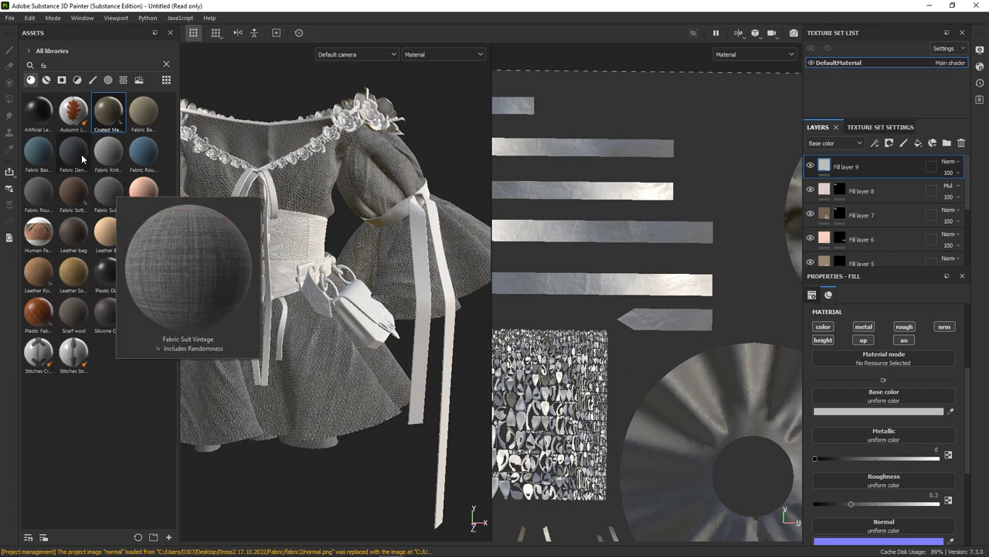
Step: Apply Fabric Rough to Fill layer 9 and set its tiling Scale to 5.97
click(144, 153)
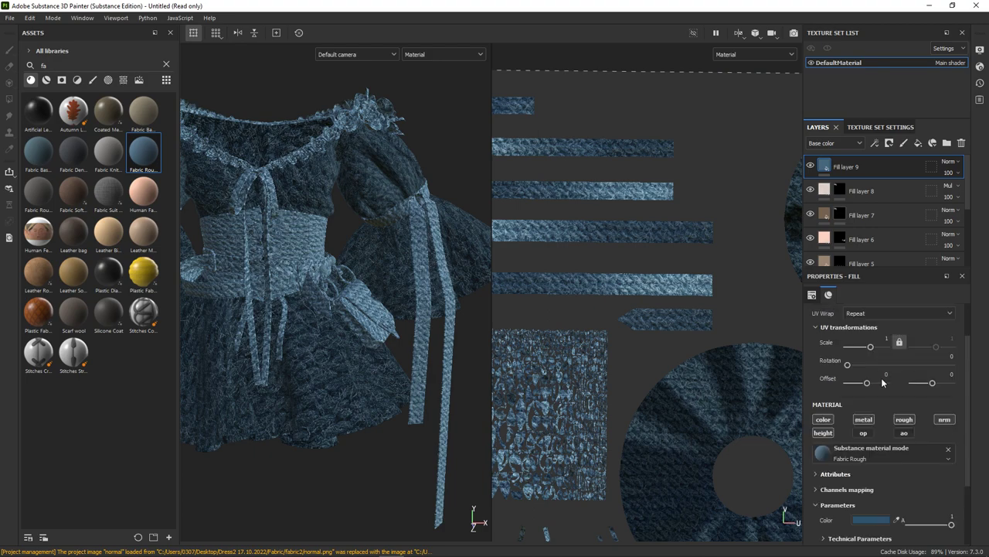
scroll(882, 382, up, 2)
scroll(465, 305, up, 5)
drag(877, 395, 873, 394)
scroll(345, 265, down, 5)
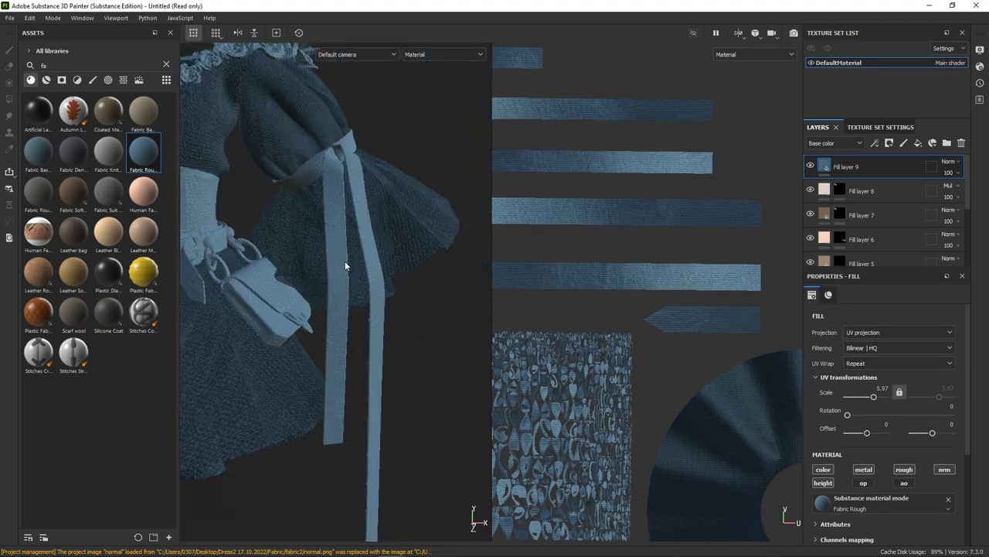
scroll(344, 265, down, 3)
scroll(674, 193, down, 3)
scroll(673, 193, down, 2)
scroll(673, 193, up, 6)
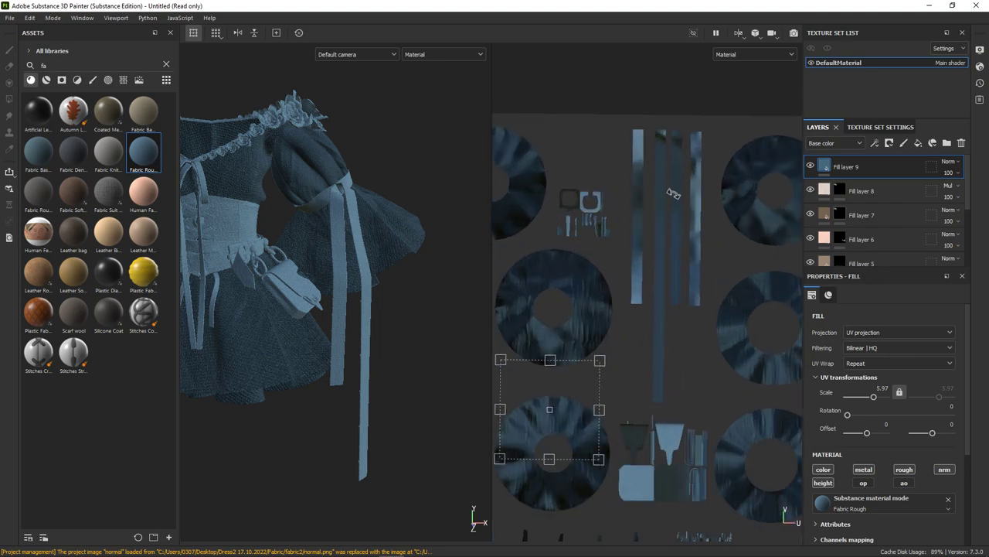
Step: Give Fill layer 9 a black mask and polygon-fill the ribbon UV islands
click(894, 169)
key(4)
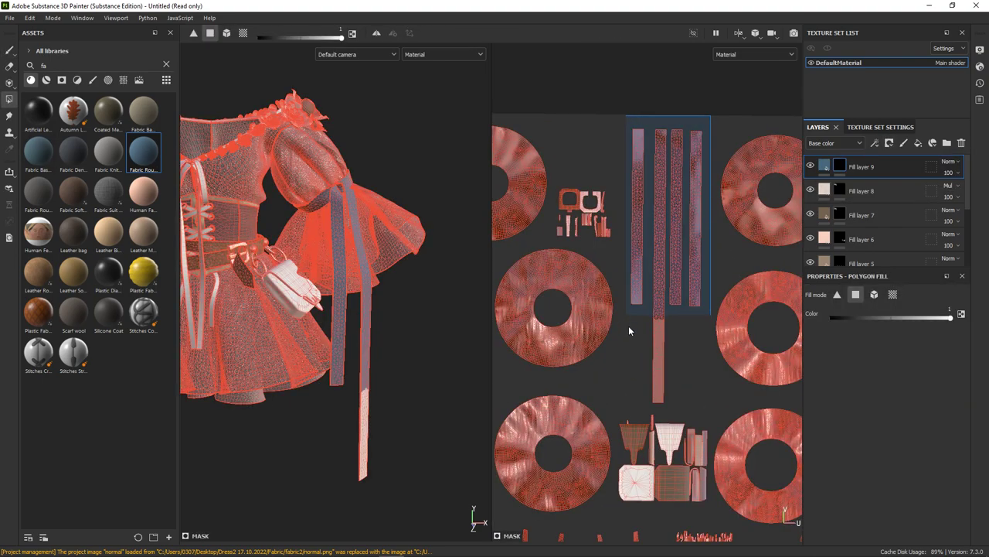
scroll(631, 257, up, 2)
scroll(634, 260, down, 5)
alt+drag(398, 316, 480, 324)
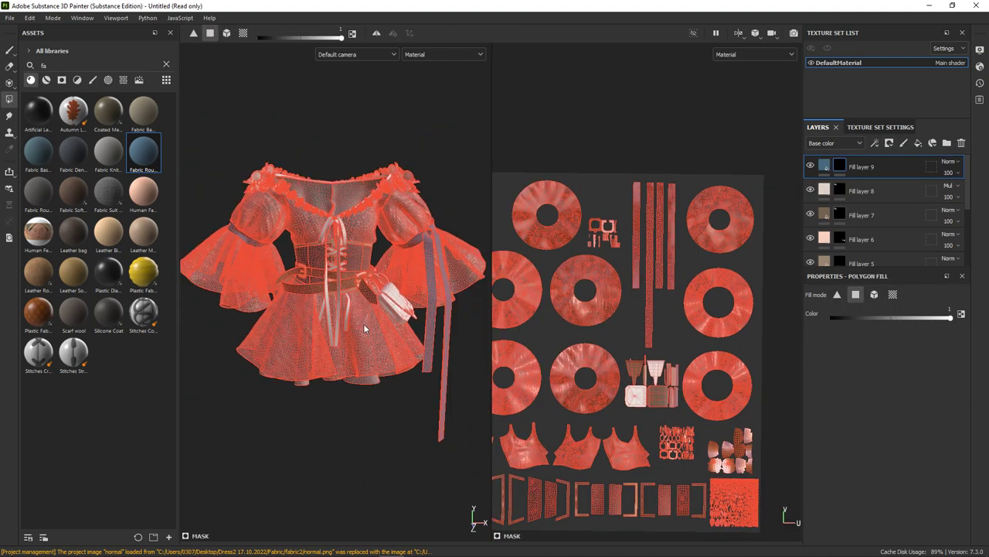
scroll(621, 366, down, 2)
scroll(620, 367, up, 4)
scroll(691, 183, down, 1)
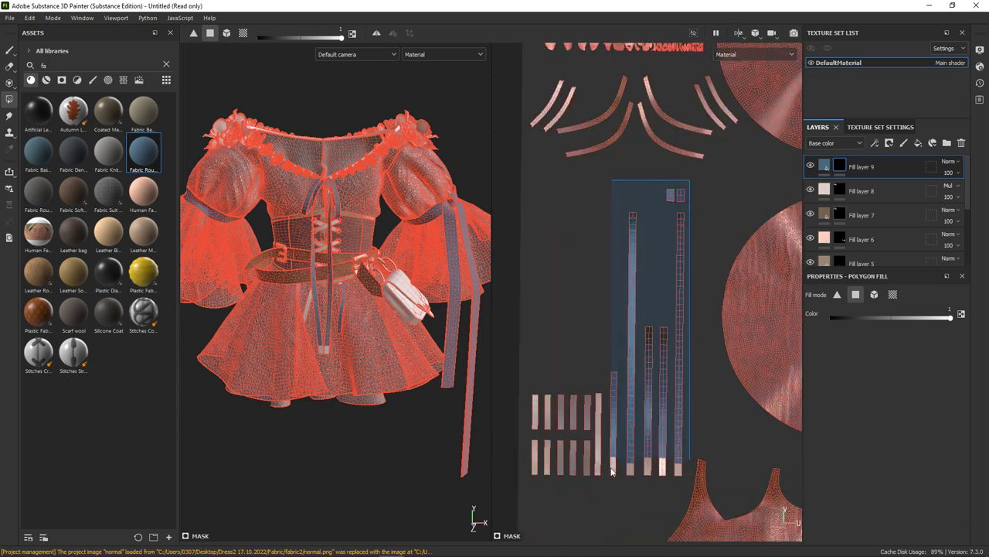
Step: Change the ribbons' base colour from blue to a pale pink
click(824, 164)
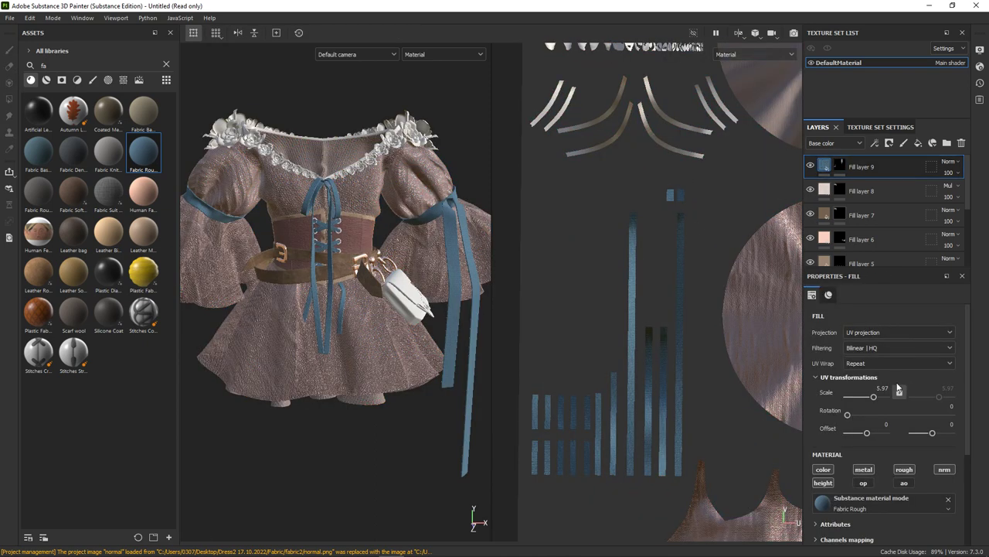
scroll(445, 364, down, 2)
scroll(454, 350, down, 1)
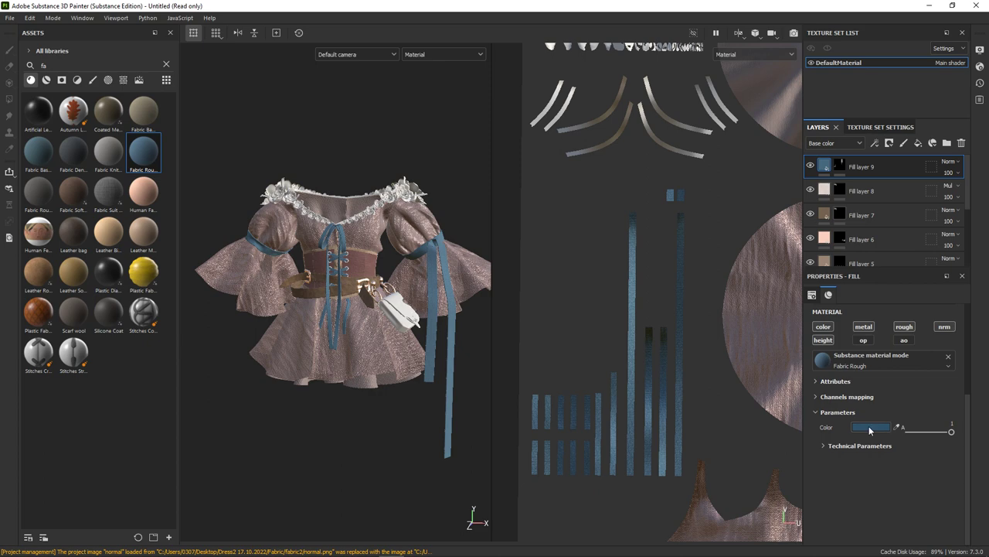
scroll(768, 363, down, 5)
click(772, 361)
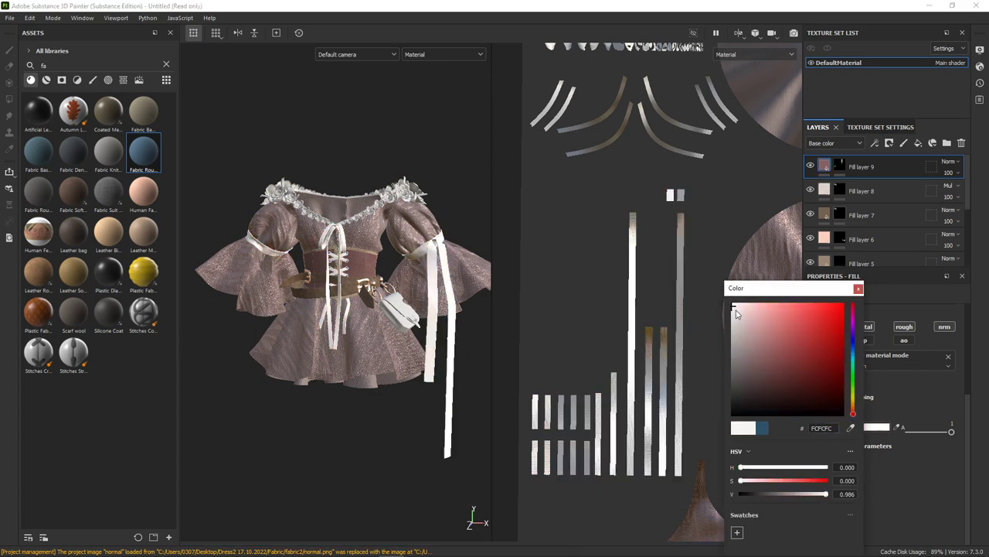
mouse_move(412, 406)
alt+mouse_down()
mouse_move(353, 410)
mouse_move(419, 408)
mouse_move(306, 385)
mouse_move(406, 391)
mouse_move(383, 395)
alt+mouse_up()
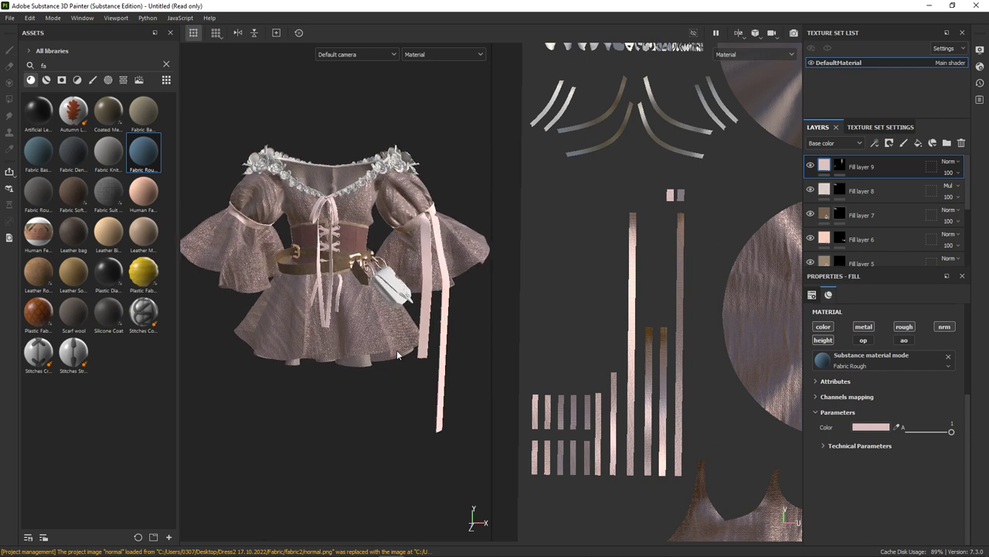
key(f)
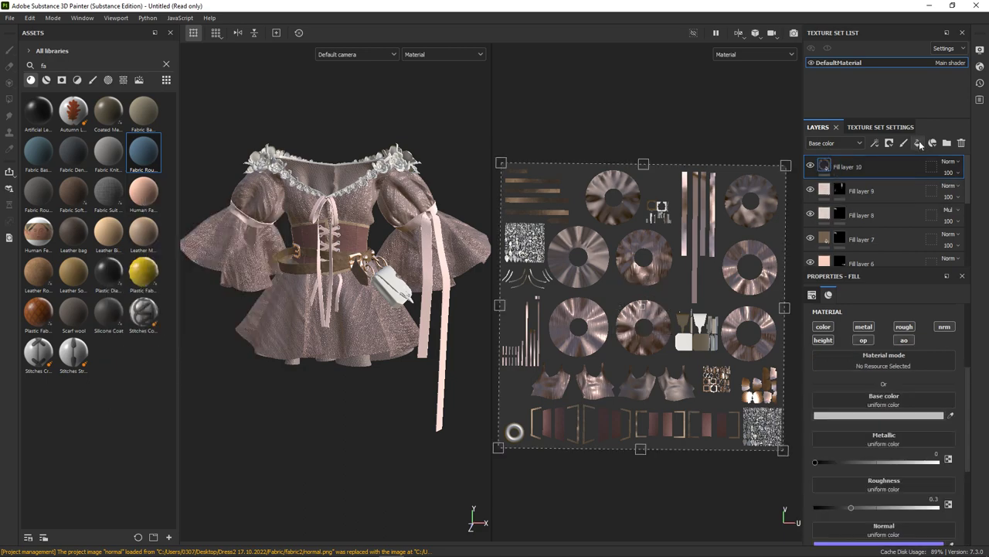
Step: Add a black mask to Fill layer 10 and view the shoulder flowers from above
click(911, 169)
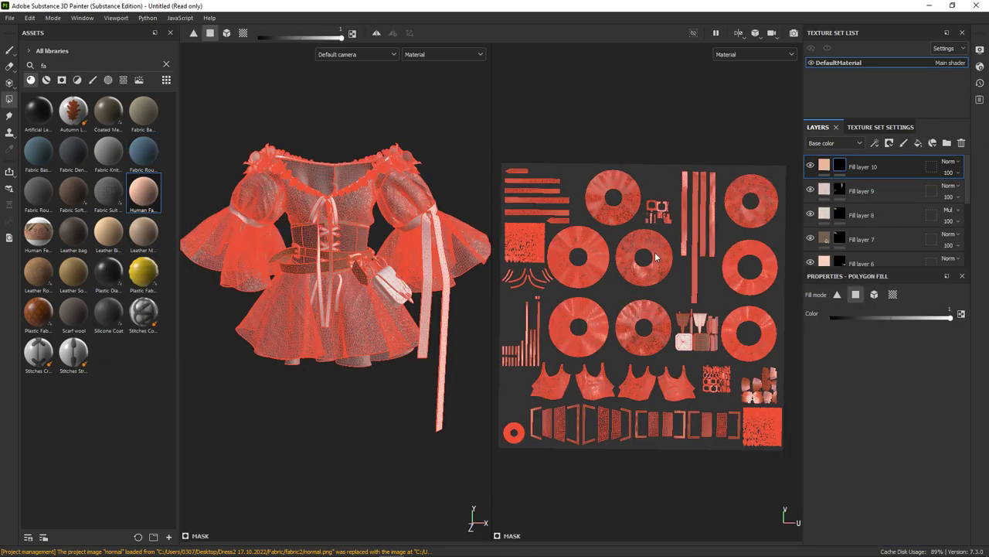
scroll(499, 233, up, 5)
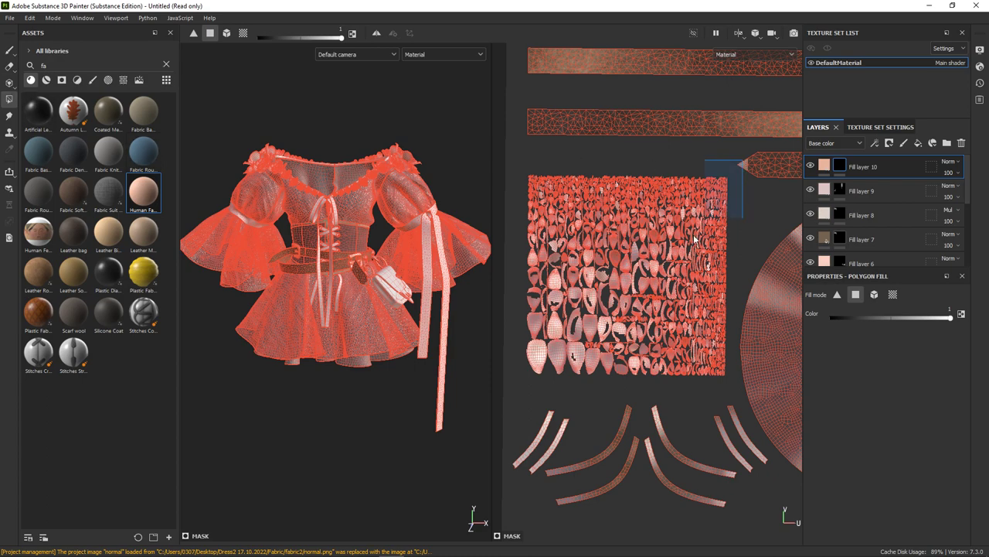
scroll(521, 381, down, 3)
scroll(541, 363, down, 3)
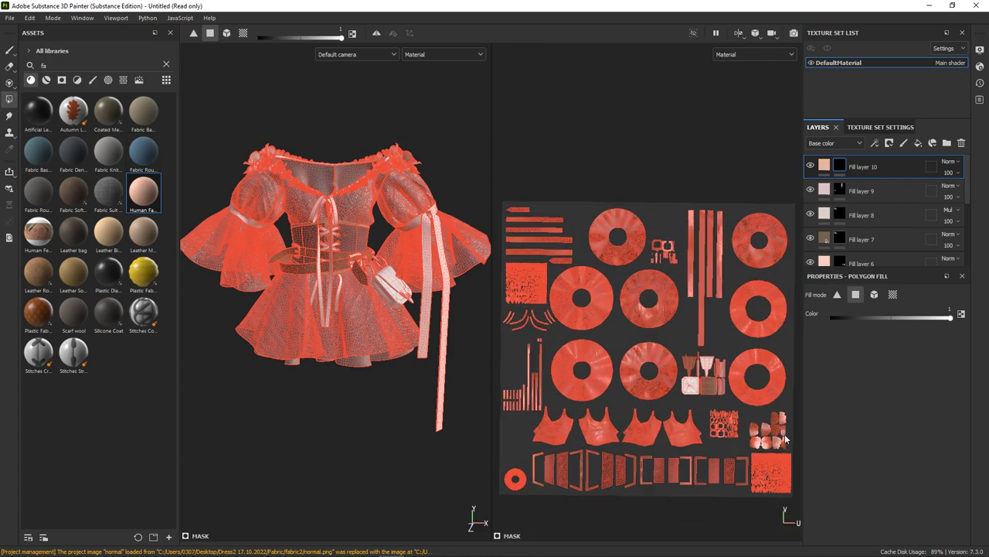
scroll(719, 317, up, 3)
scroll(733, 311, up, 2)
scroll(729, 371, down, 3)
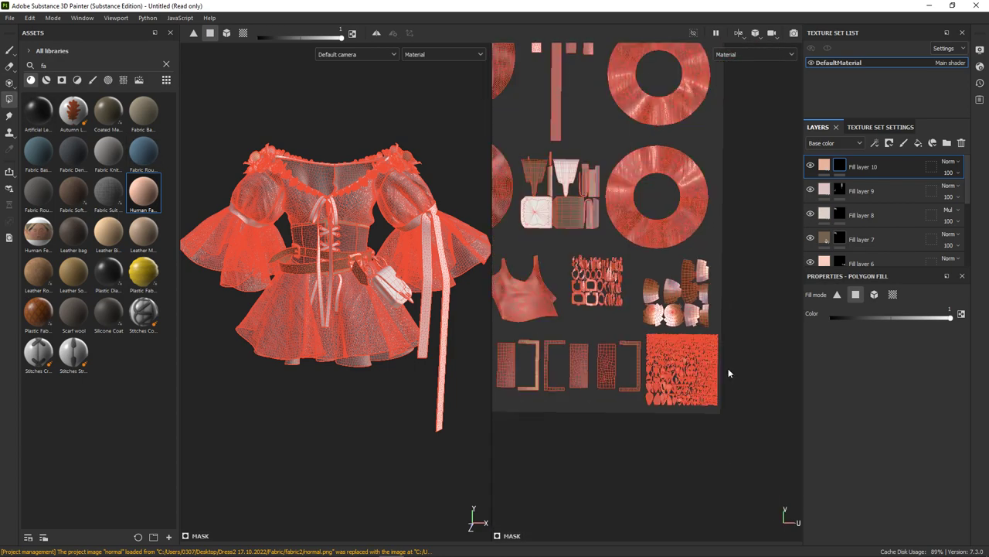
scroll(729, 375, down, 2)
scroll(640, 222, up, 1)
mouse_move(425, 187)
alt+mouse_down()
mouse_move(420, 236)
mouse_move(403, 188)
alt+mouse_up()
key(1)
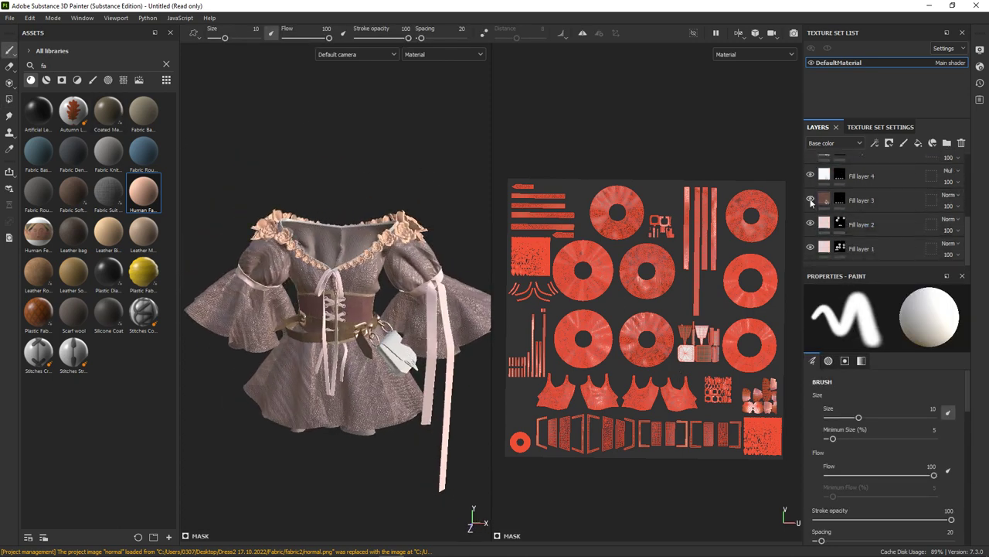
Step: Unhide Fill layer 3, polygon-fill the flower islands, and bring up Fill layer 10's colour
click(810, 199)
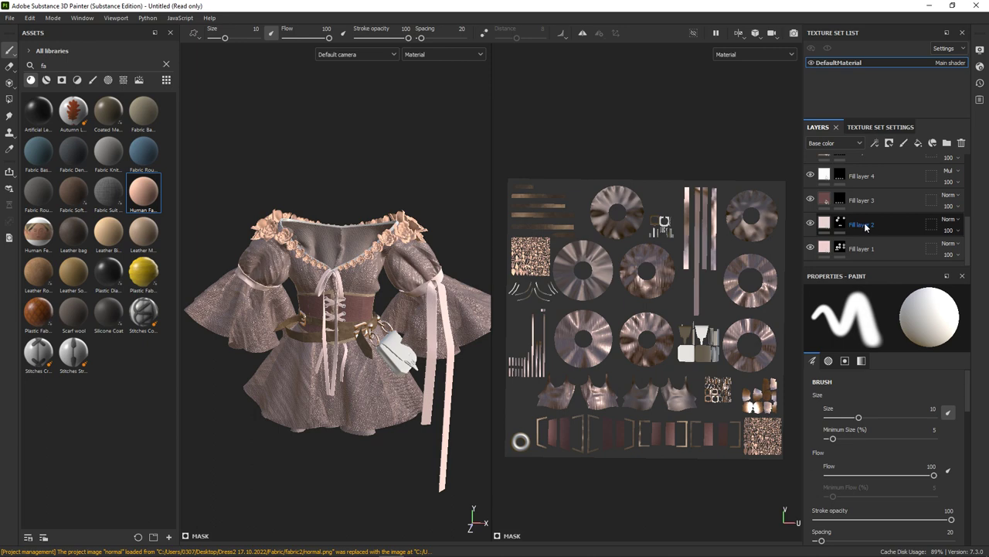
scroll(536, 290, up, 5)
click(9, 98)
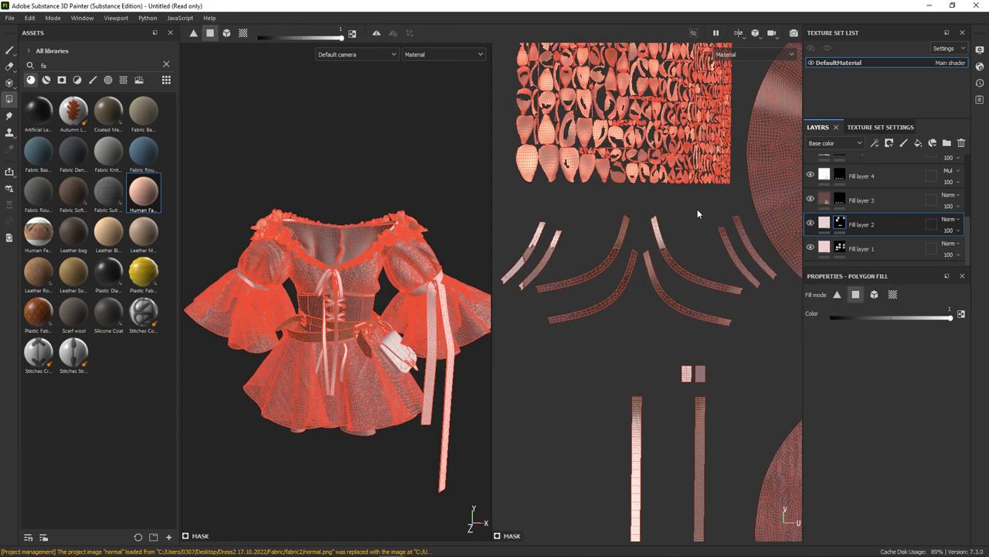
scroll(591, 228, down, 3)
key(1)
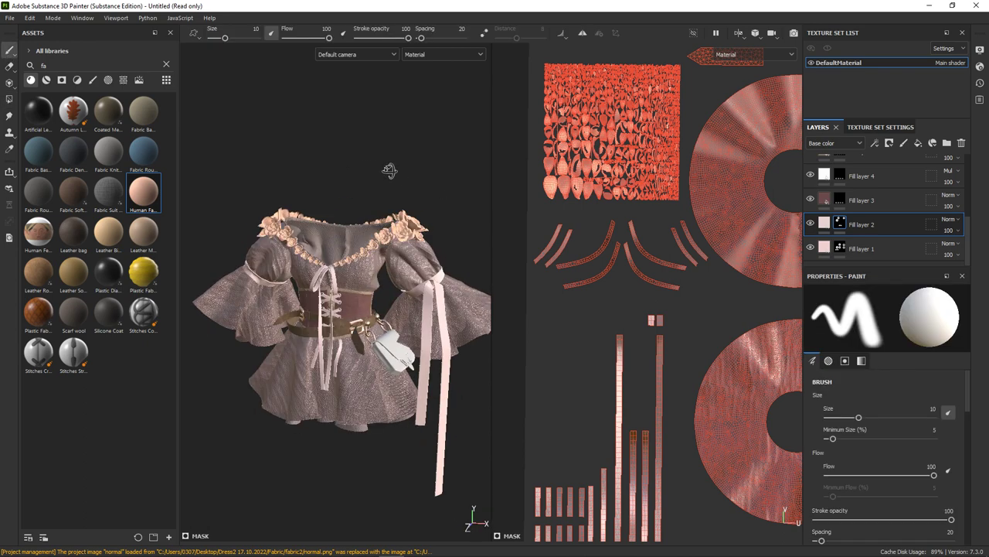
scroll(889, 209, up, 3)
click(862, 166)
click(866, 428)
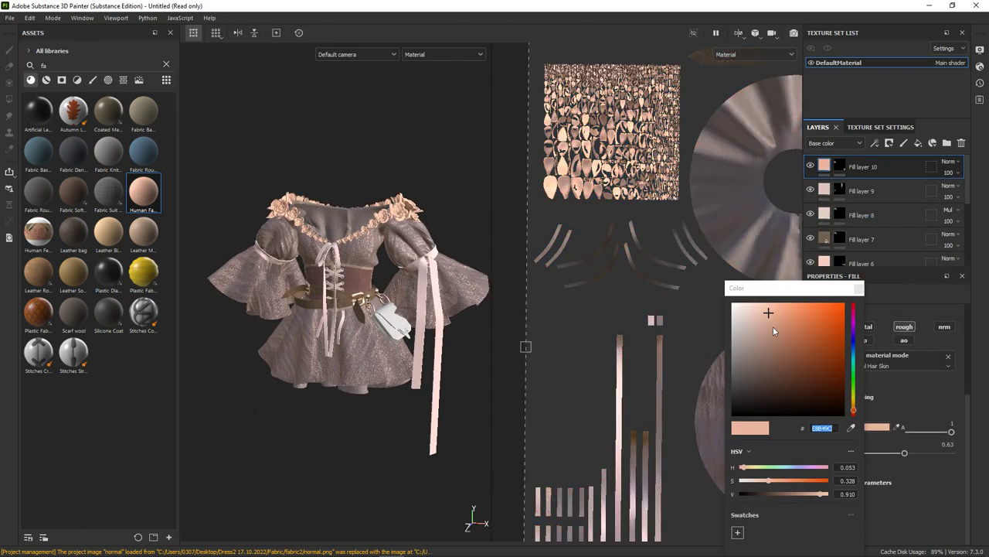
Step: Try a pale pink, then a dusty magenta-leaning pink for the flowers
drag(767, 369, 745, 312)
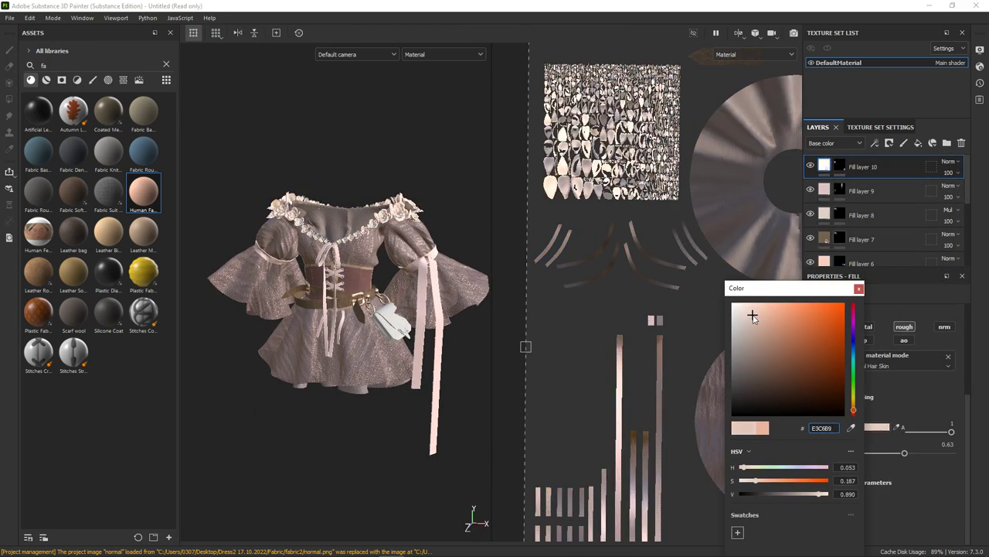
click(859, 288)
mouse_move(445, 203)
alt+mouse_down()
mouse_move(499, 238)
mouse_move(458, 214)
alt+mouse_up()
click(877, 427)
click(852, 412)
drag(758, 332, 749, 323)
mouse_move(851, 413)
mouse_down()
mouse_move(852, 339)
mouse_move(850, 414)
mouse_up()
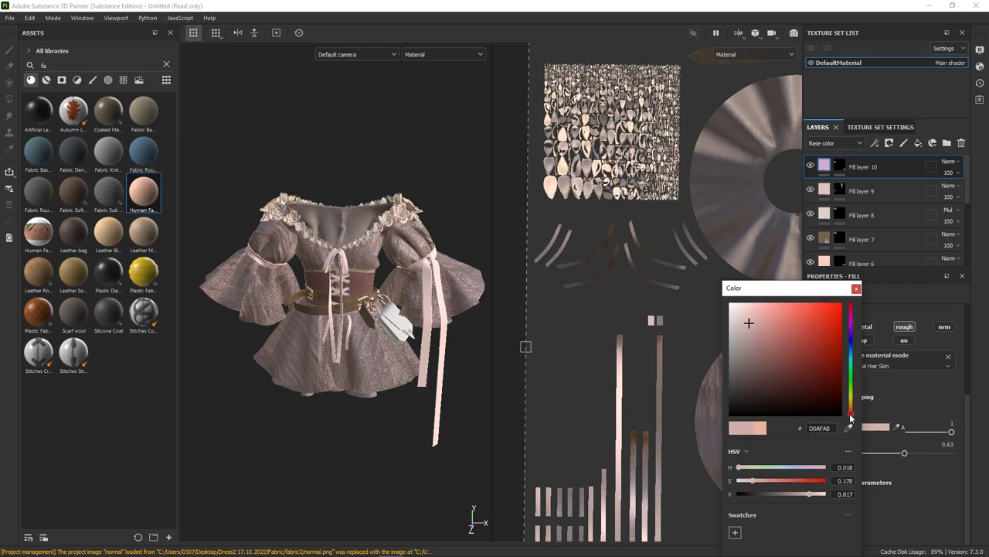
drag(753, 328, 748, 319)
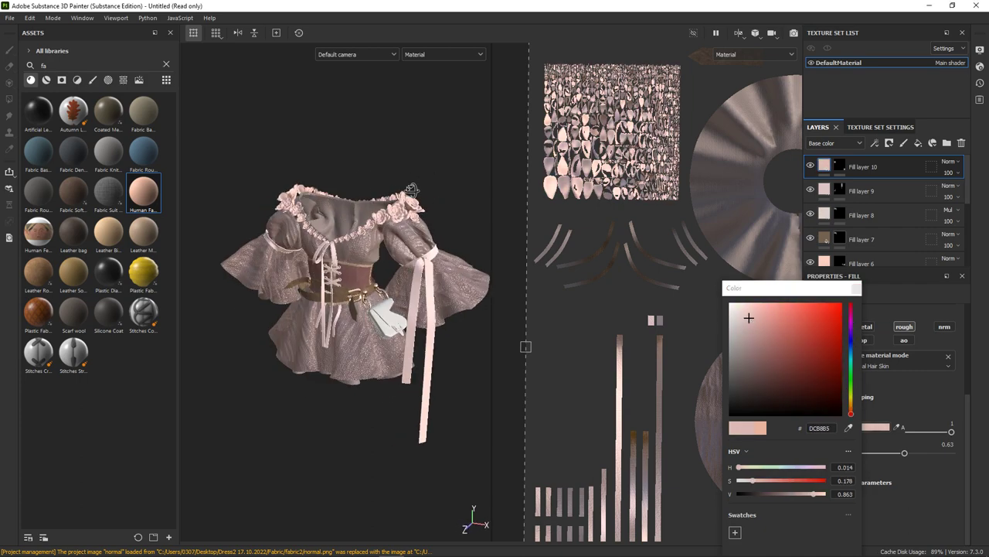
Step: Push the flowers to a saturated red, then darken the tint slightly
alt+drag(428, 186, 399, 242)
scroll(399, 242, up, 3)
scroll(399, 242, up, 3)
scroll(398, 238, down, 2)
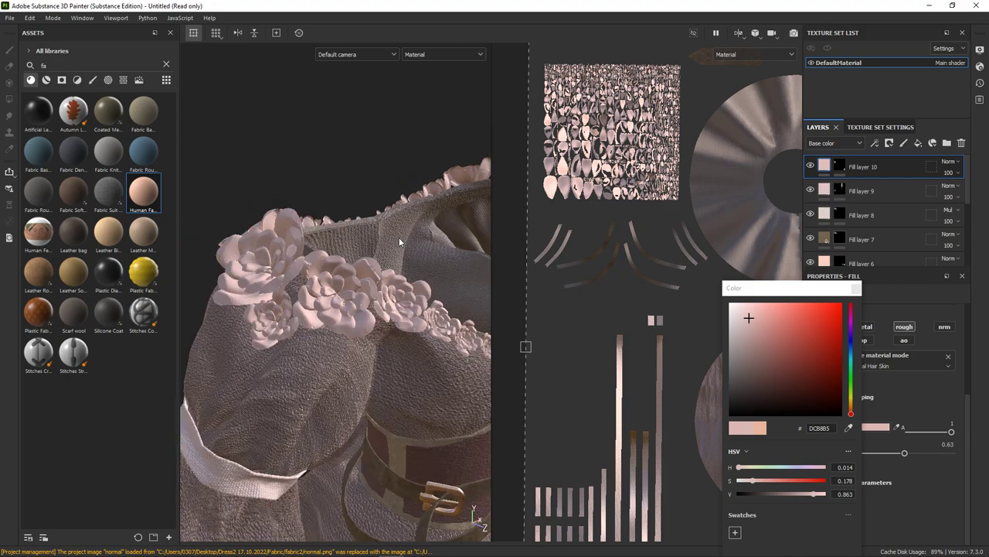
scroll(398, 238, down, 5)
mouse_move(333, 217)
alt+mouse_down()
mouse_move(309, 224)
mouse_move(356, 229)
mouse_move(345, 172)
alt+mouse_up()
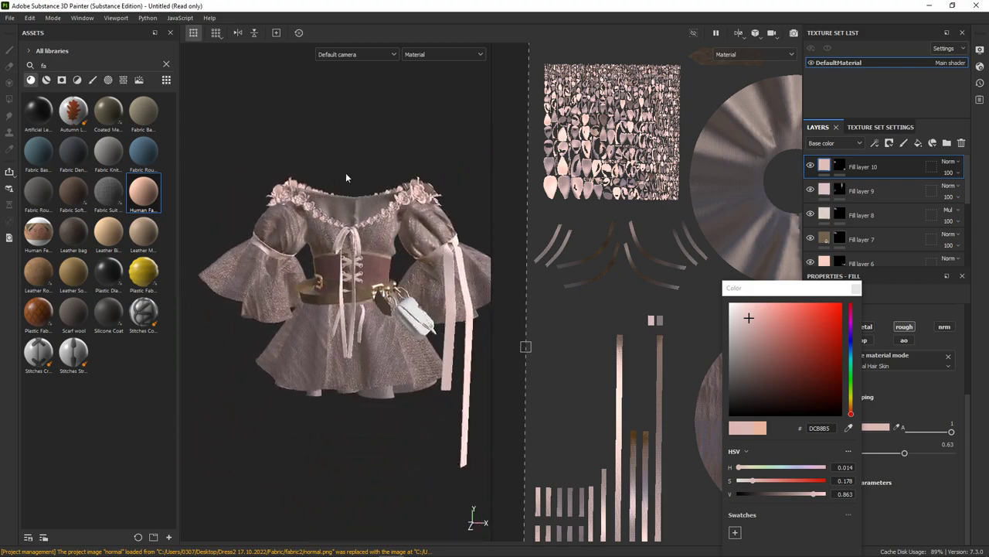
mouse_move(747, 350)
mouse_down()
mouse_move(805, 325)
mouse_move(780, 323)
mouse_move(799, 341)
mouse_move(798, 363)
mouse_up()
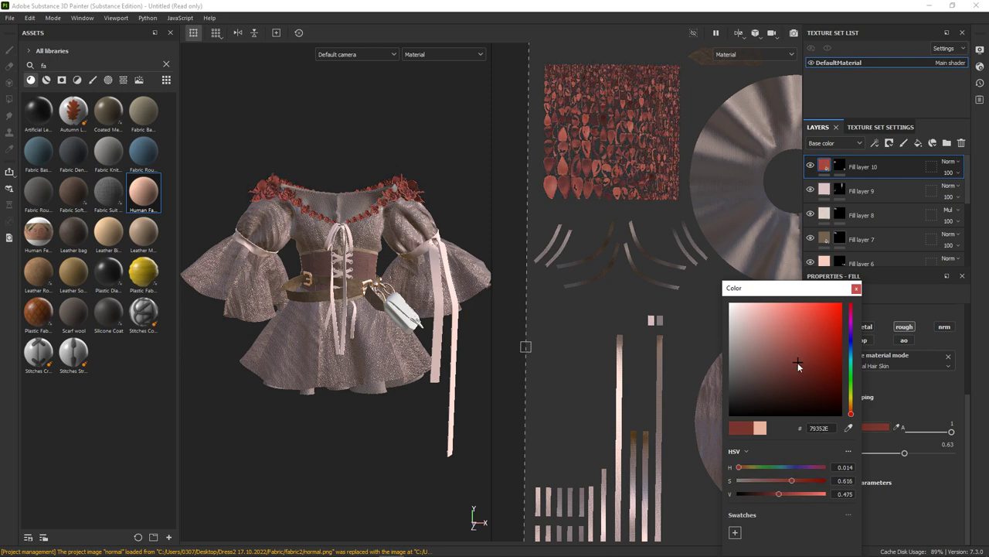
alt+drag(453, 211, 442, 214)
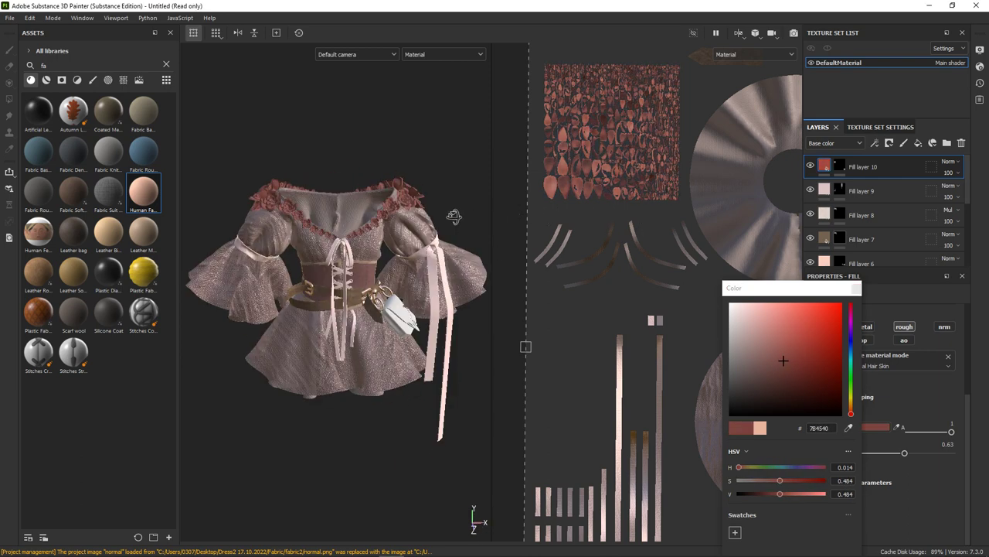
drag(767, 357, 767, 363)
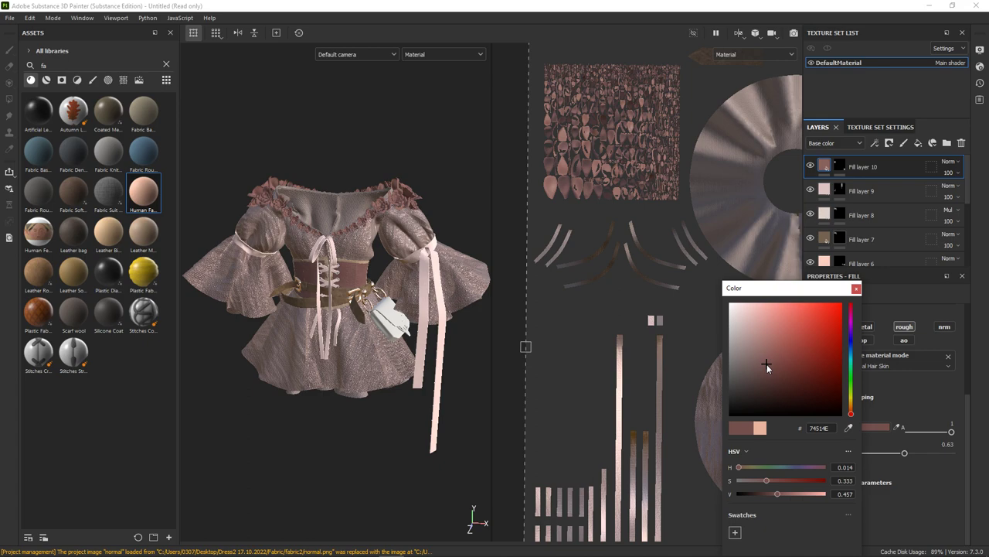
mouse_move(302, 175)
alt+mouse_down()
mouse_move(512, 229)
mouse_move(464, 247)
alt+mouse_up()
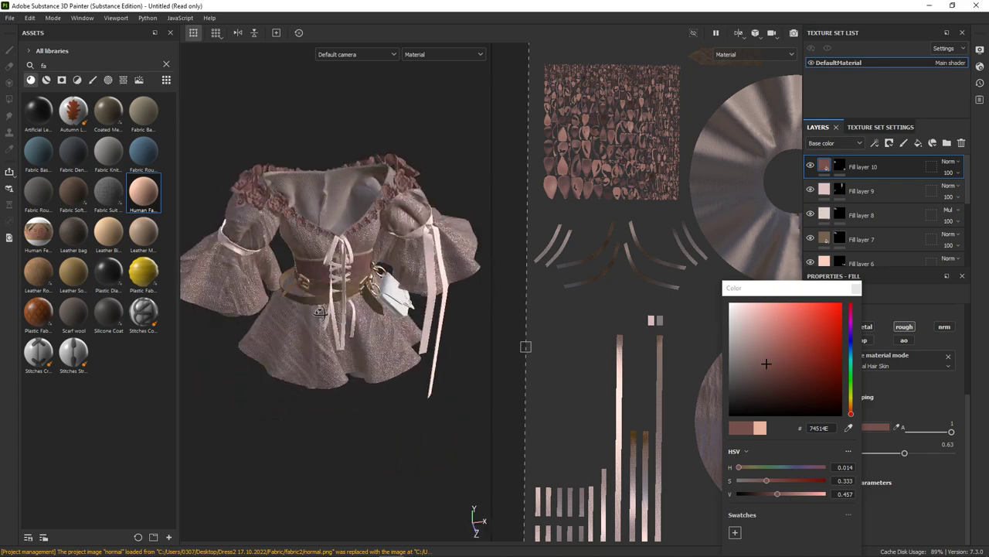
mouse_move(766, 363)
mouse_down()
mouse_move(804, 284)
mouse_move(779, 358)
mouse_move(766, 363)
mouse_up()
Step: Fine-tune the flower colour to 77514E, then add Fill layer 11 on top
alt+drag(325, 186, 485, 170)
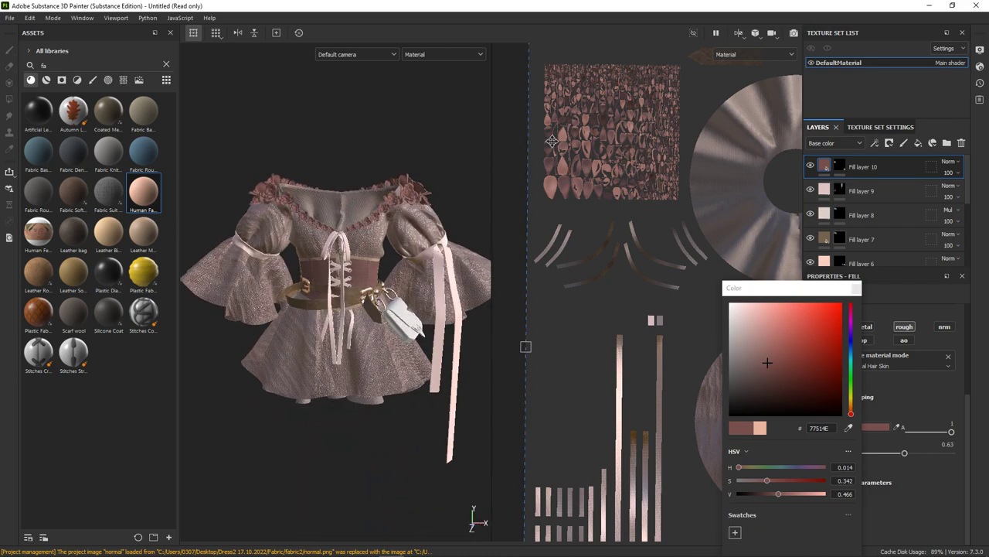
mouse_move(439, 126)
alt+mouse_down()
mouse_move(404, 147)
mouse_move(382, 317)
alt+mouse_up()
scroll(382, 317, up, 2)
scroll(383, 317, up, 2)
scroll(383, 317, down, 2)
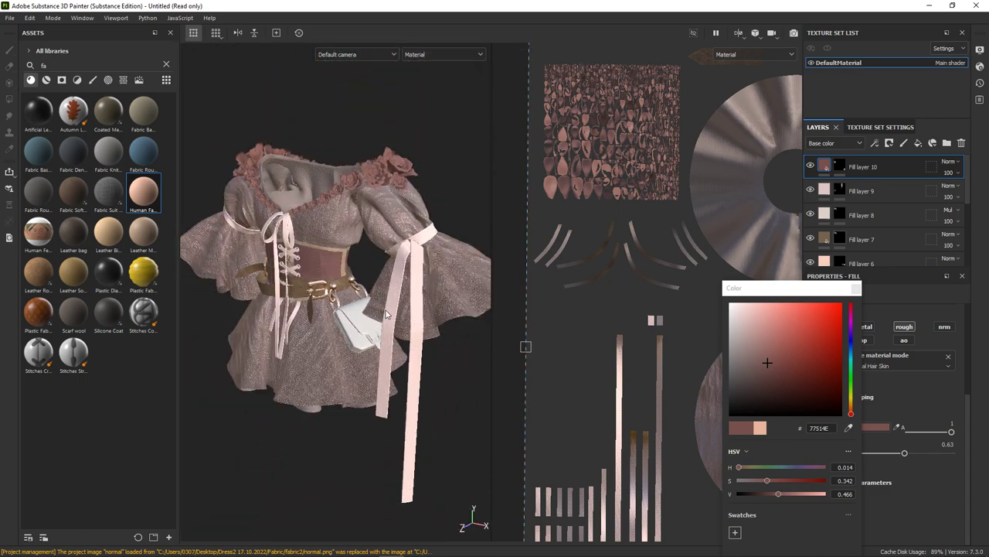
scroll(618, 296, down, 2)
scroll(618, 296, down, 2)
scroll(618, 296, down, 2)
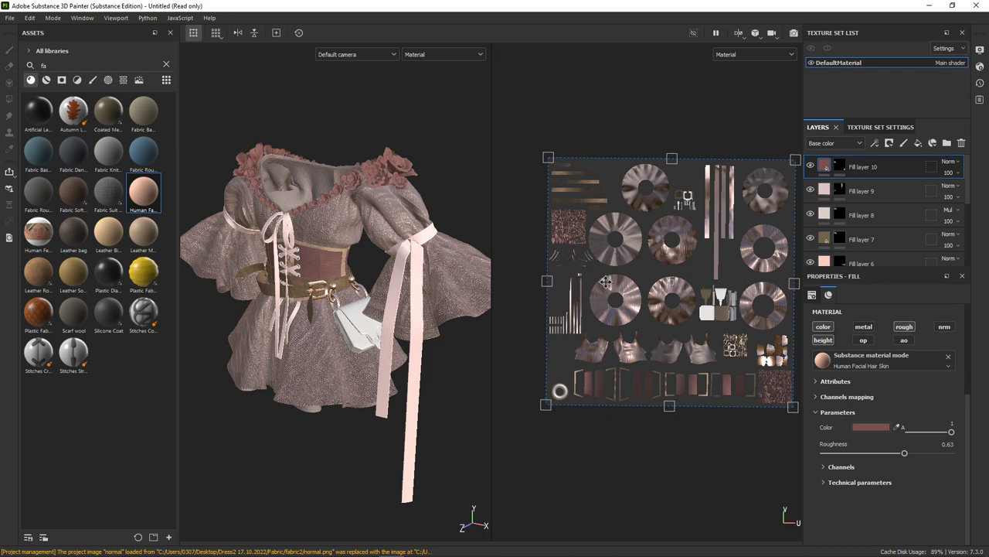
scroll(618, 296, down, 1)
scroll(618, 296, up, 1)
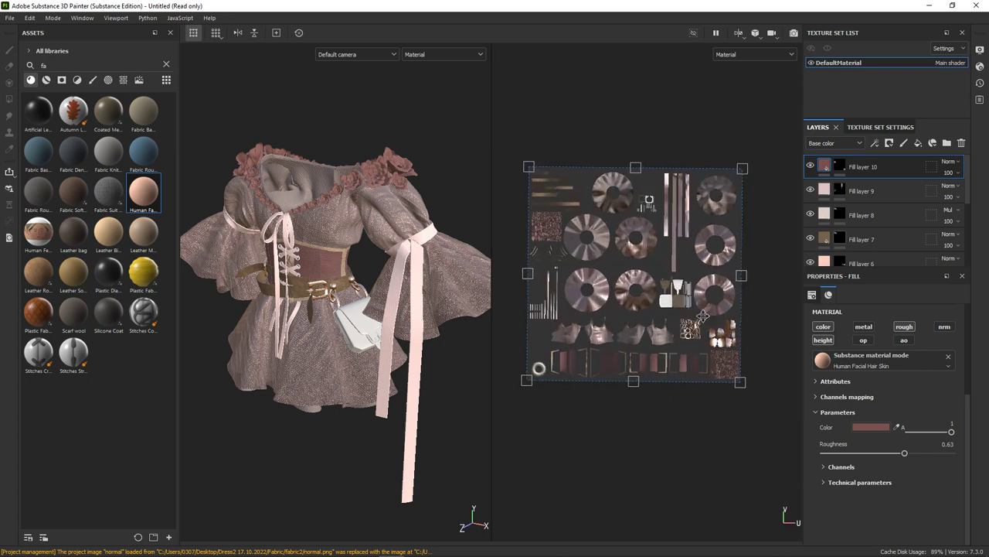
scroll(483, 232, up, 1)
scroll(648, 270, up, 2)
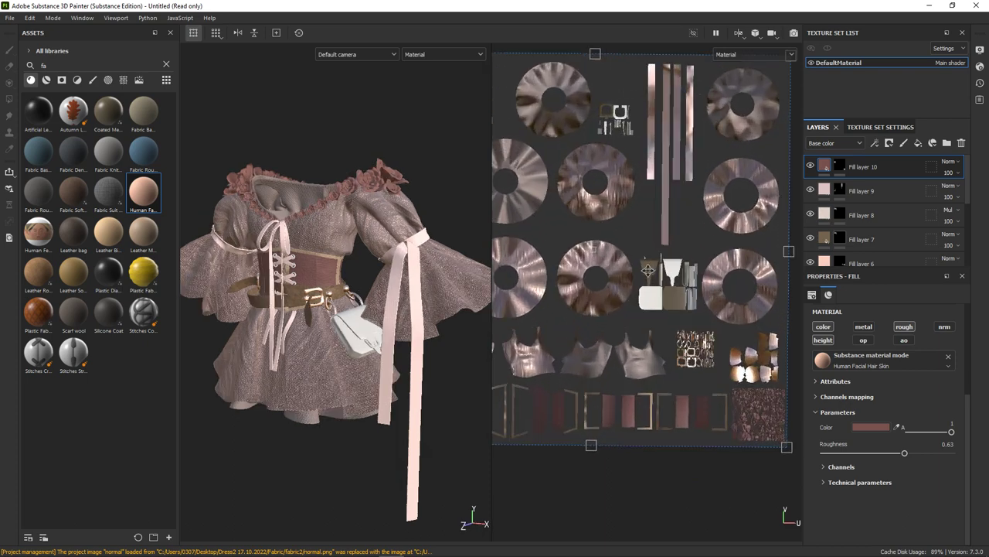
scroll(647, 269, up, 2)
click(918, 143)
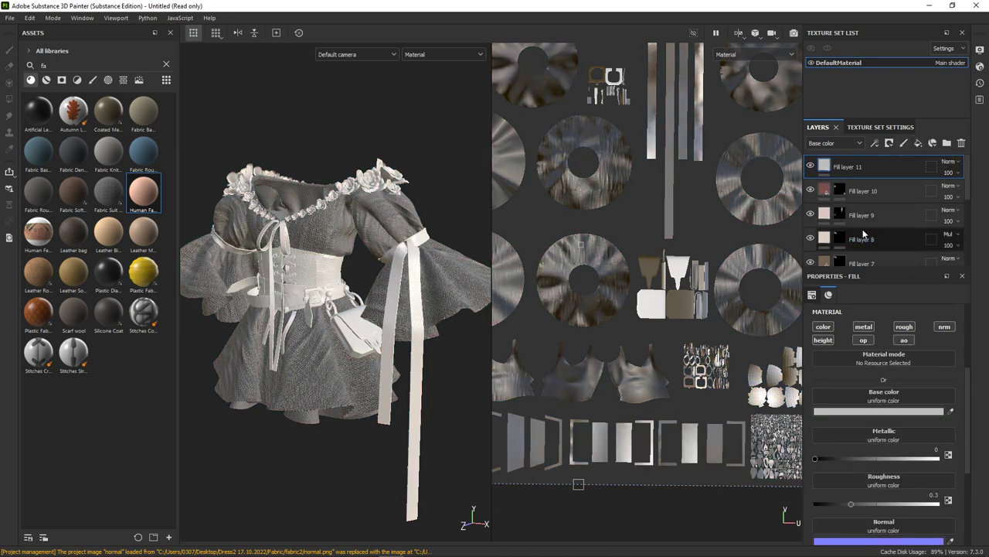
Step: Apply leather to Fill layer 11, black-mask it, and fill the bag's UV islands
click(38, 271)
click(886, 144)
click(894, 169)
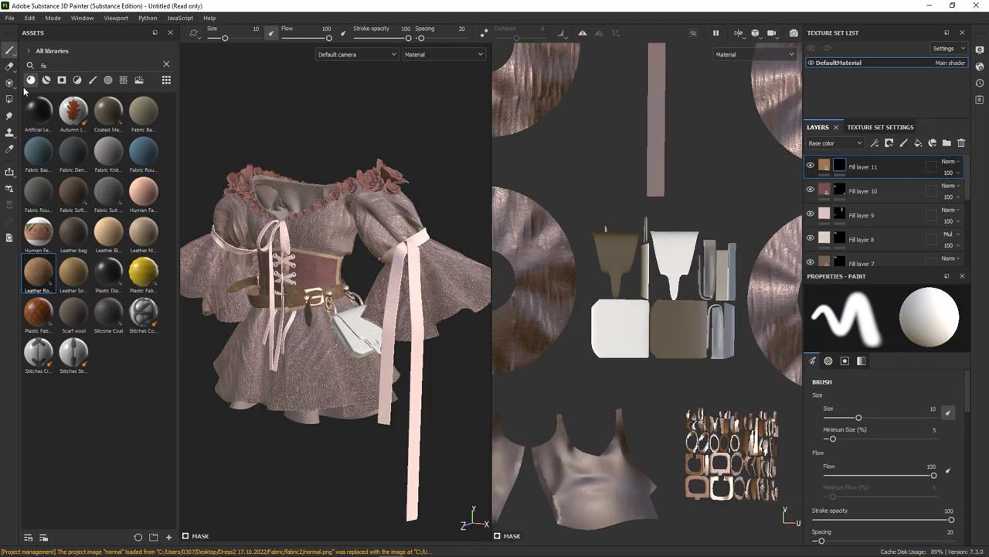
key(4)
drag(737, 215, 591, 368)
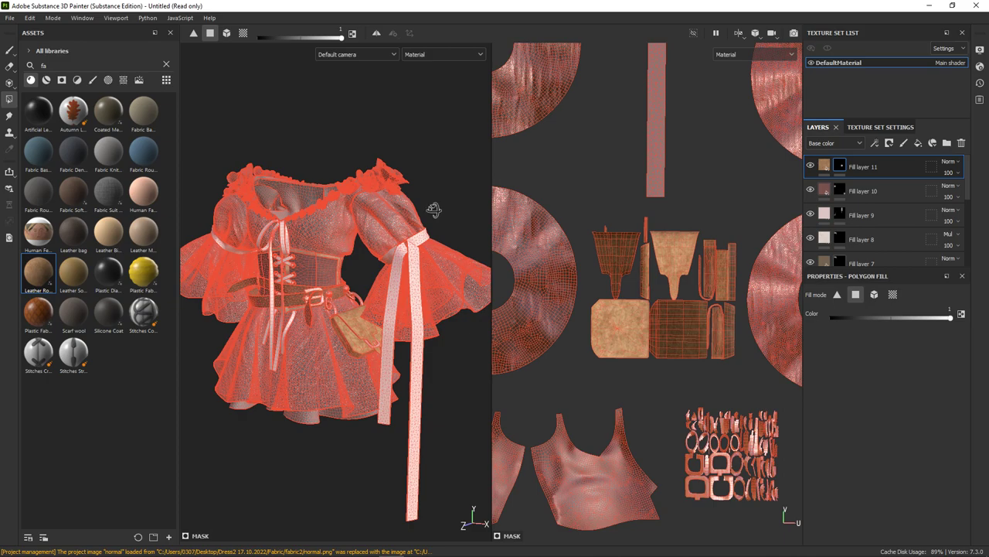
scroll(348, 292, up, 5)
scroll(356, 284, down, 3)
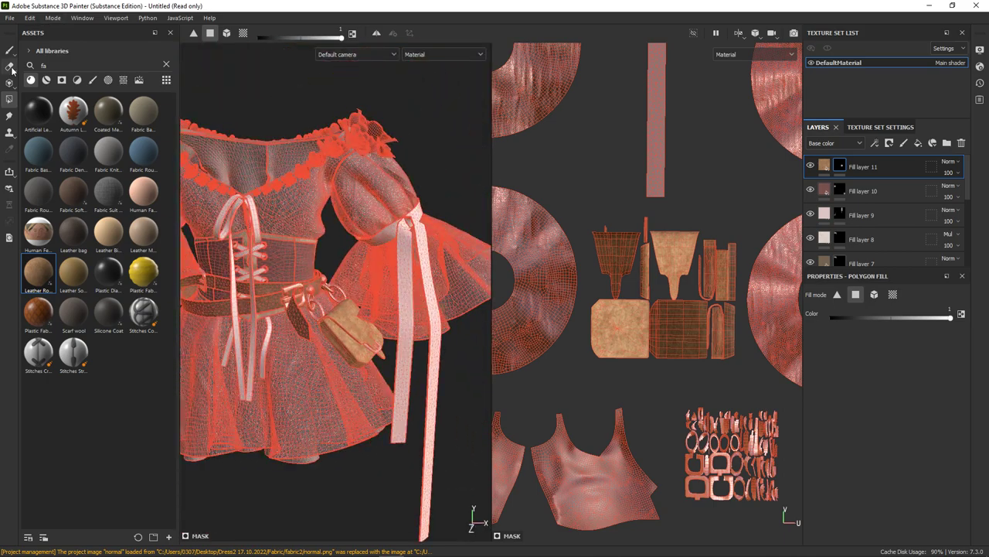
click(9, 49)
Step: Inspect the leather bag from several angles and add another fill layer
mouse_move(406, 111)
alt+mouse_down()
mouse_move(402, 121)
mouse_move(361, 128)
mouse_move(348, 146)
alt+mouse_up()
scroll(635, 107, down, 4)
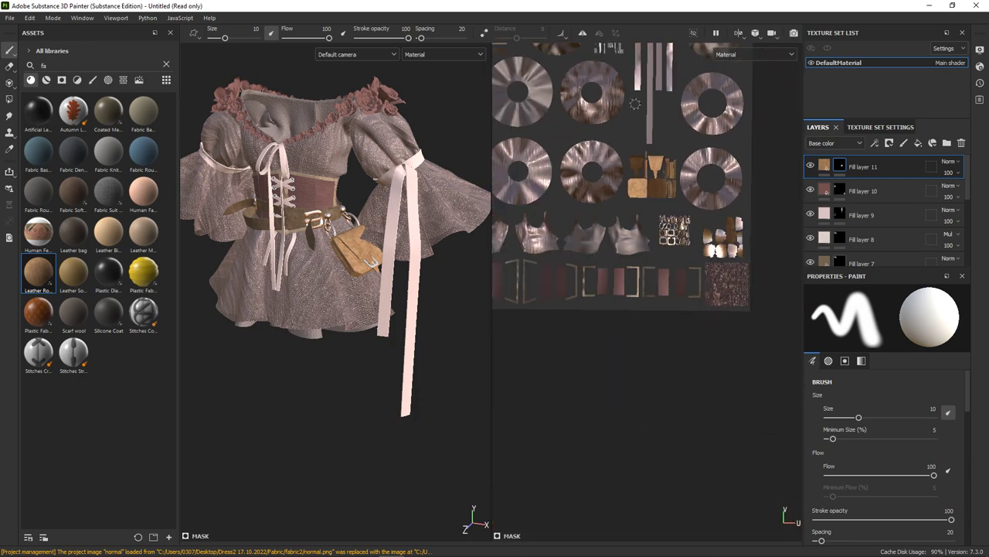
scroll(734, 132, up, 2)
mouse_move(308, 298)
alt+mouse_down()
mouse_move(276, 276)
mouse_move(367, 246)
alt+mouse_up()
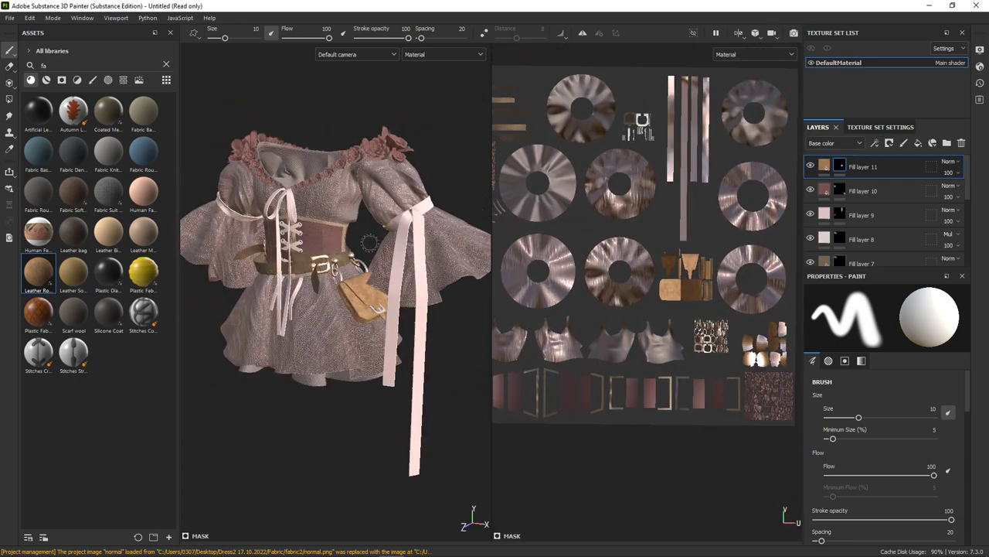
scroll(379, 294, up, 5)
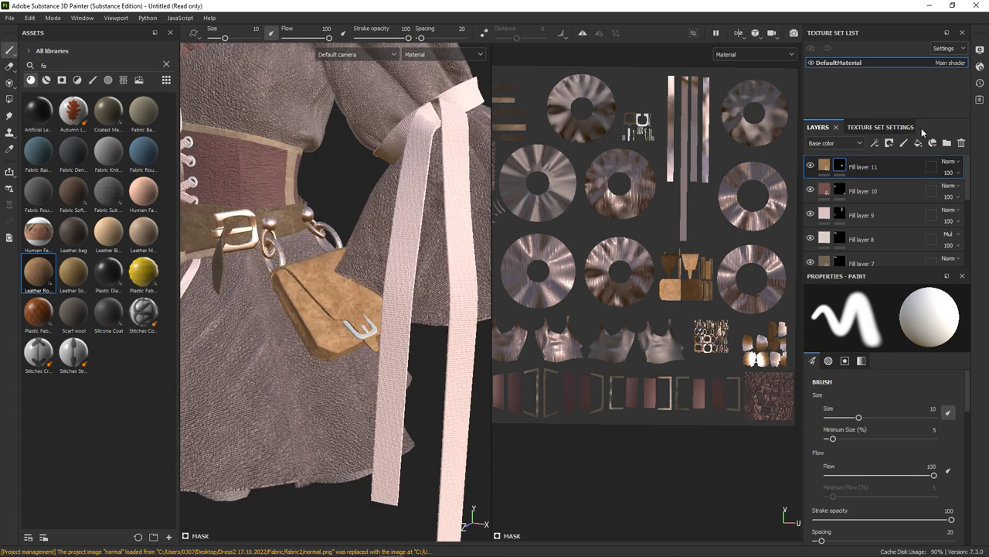
click(919, 143)
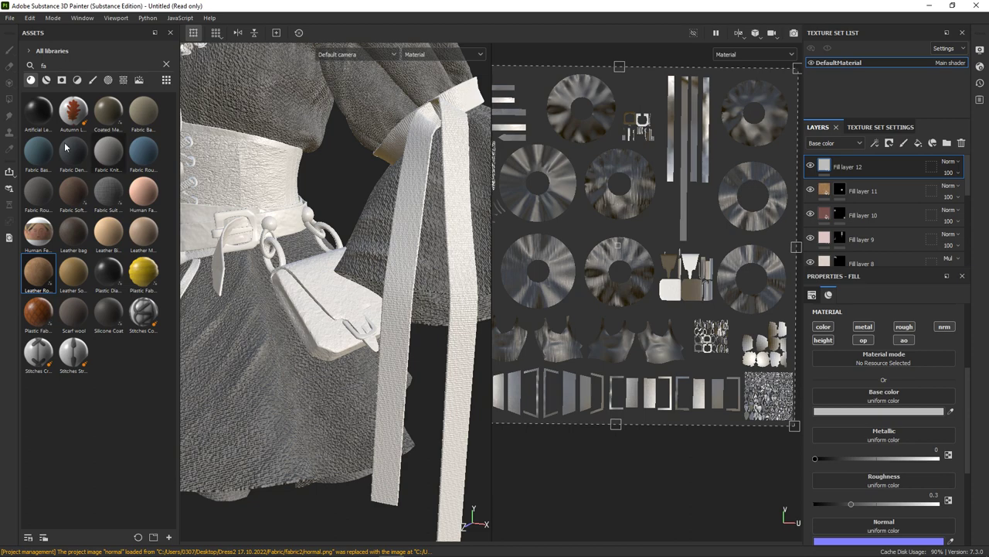
Step: Apply Gold Pure to Fill layer 12 and give it a black mask
click(167, 64)
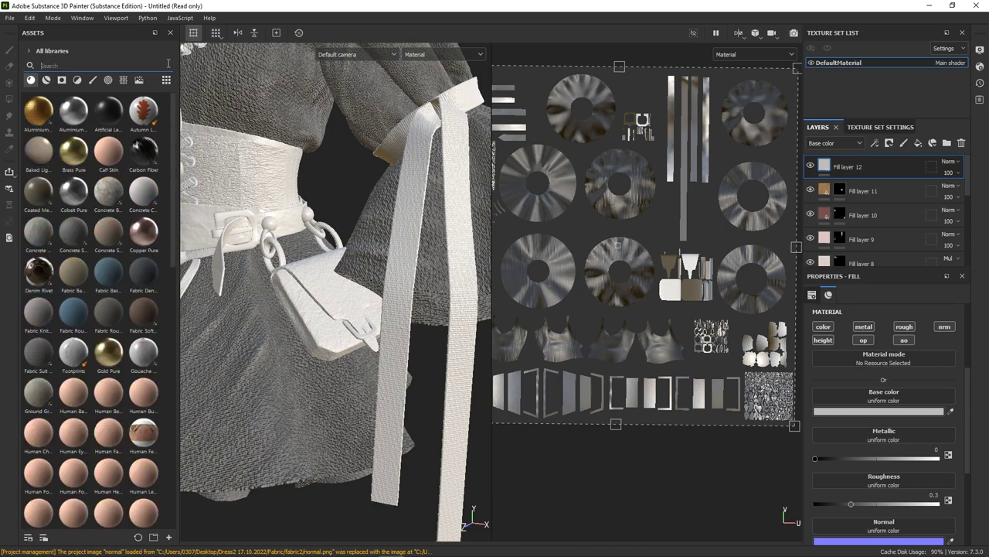
click(109, 351)
click(890, 144)
click(912, 169)
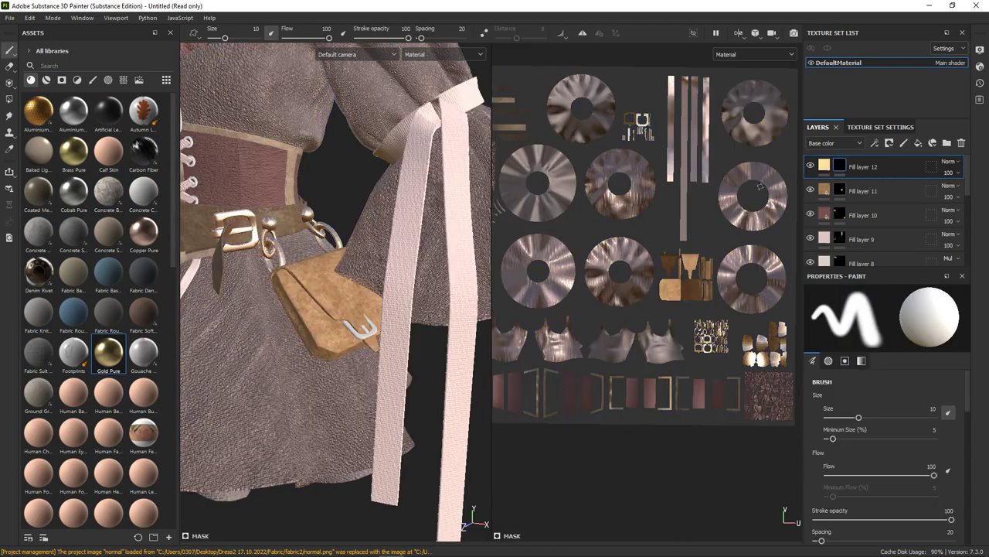
scroll(661, 184, up, 3)
key(4)
Step: Set Fill layer 12's base colour to pale tan AA9779
click(824, 164)
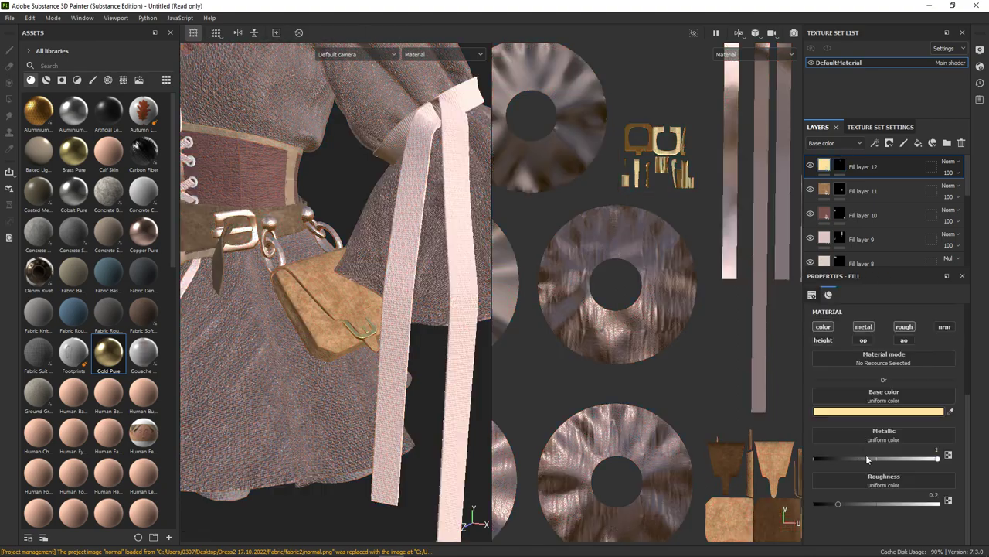
click(904, 410)
click(781, 352)
drag(781, 352, 767, 340)
click(857, 405)
alt+drag(402, 340, 482, 296)
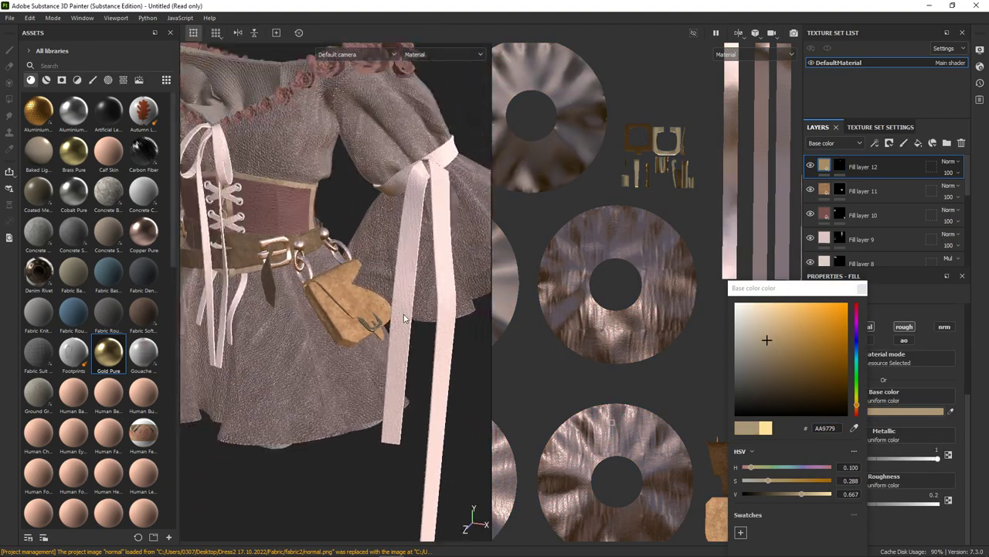
click(863, 290)
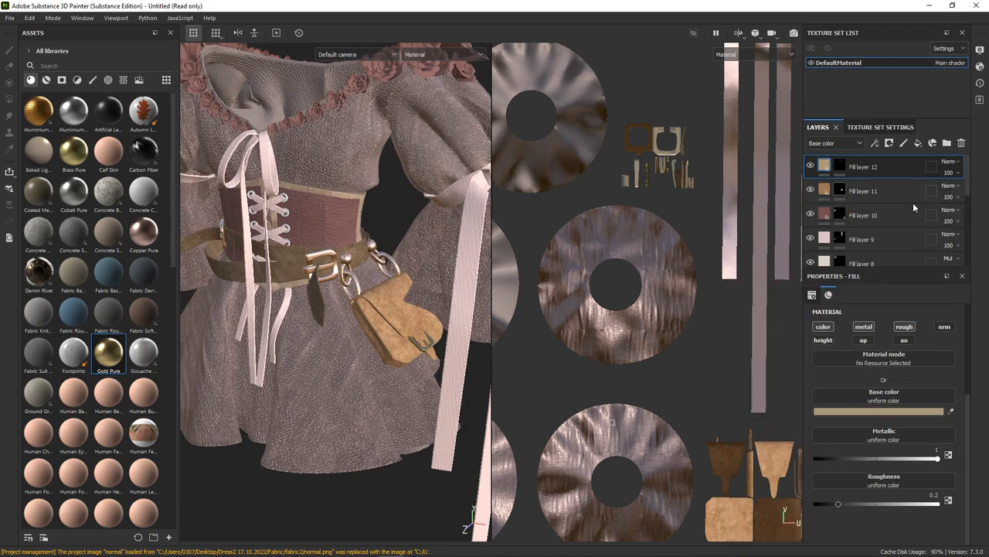
Step: Hide Fill layer 6 and select Fill layer 12's mask for filling
scroll(903, 195, down, 3)
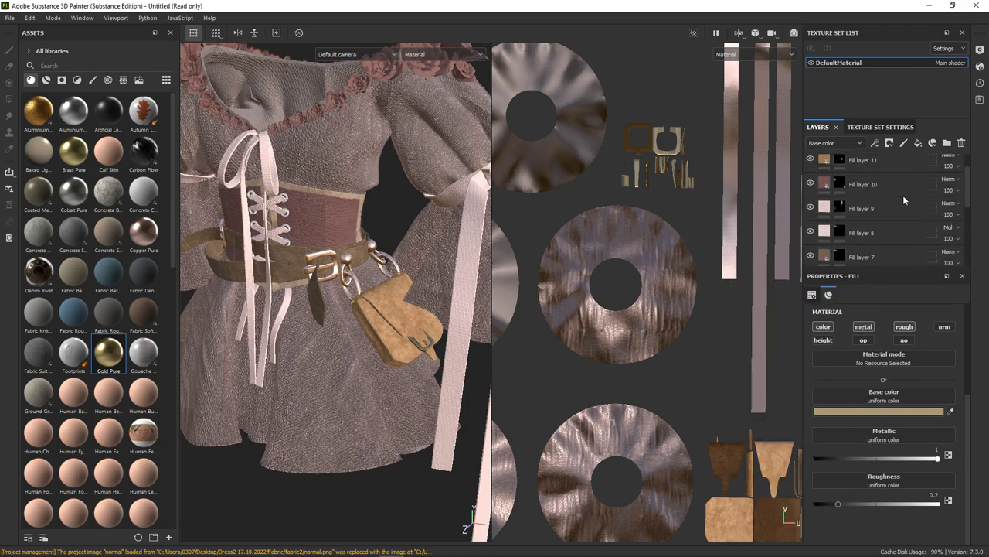
click(811, 201)
scroll(811, 205, down, 1)
click(811, 220)
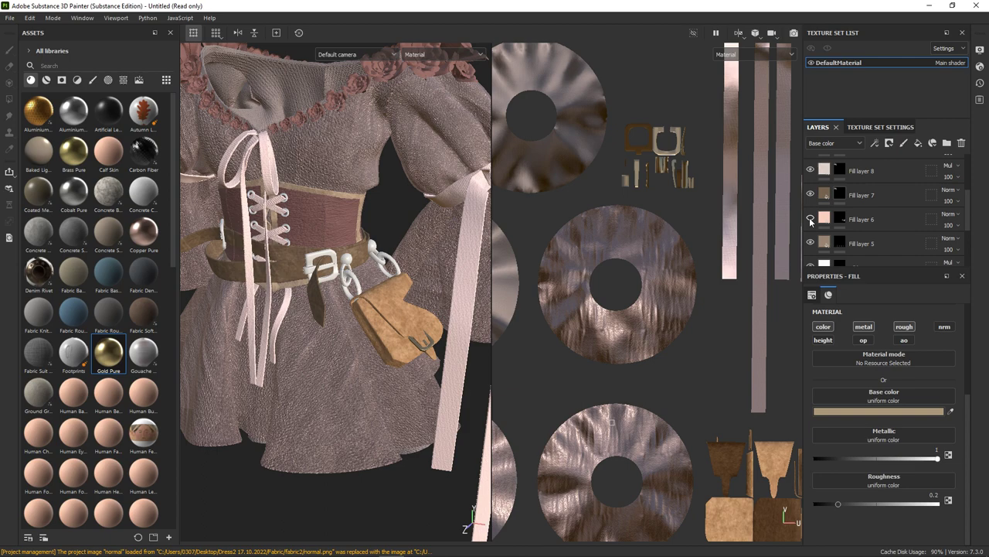
scroll(889, 201, up, 3)
click(840, 165)
Step: Polygon-fill the belt buckle and ring islands gold on Fill layer 12's mask
key(4)
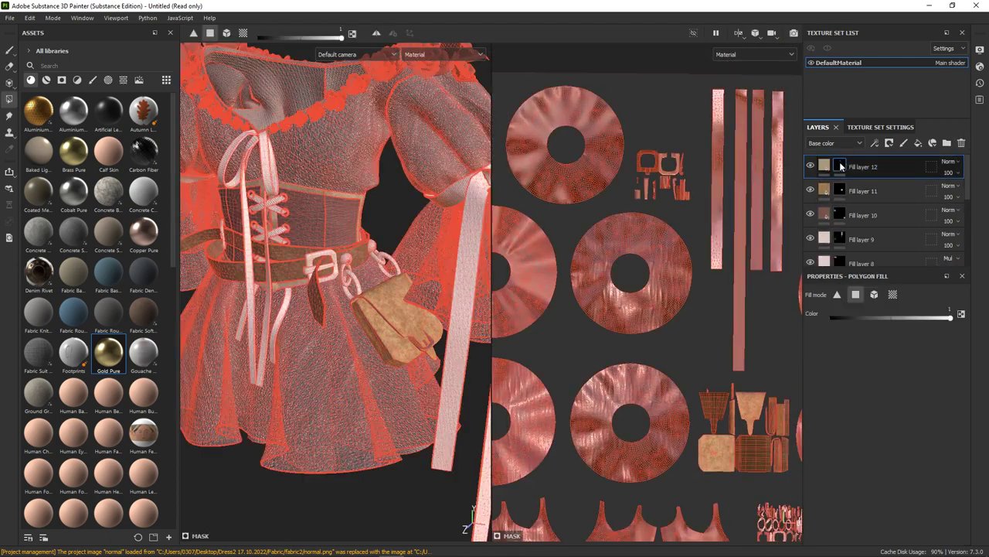
scroll(705, 373, up, 5)
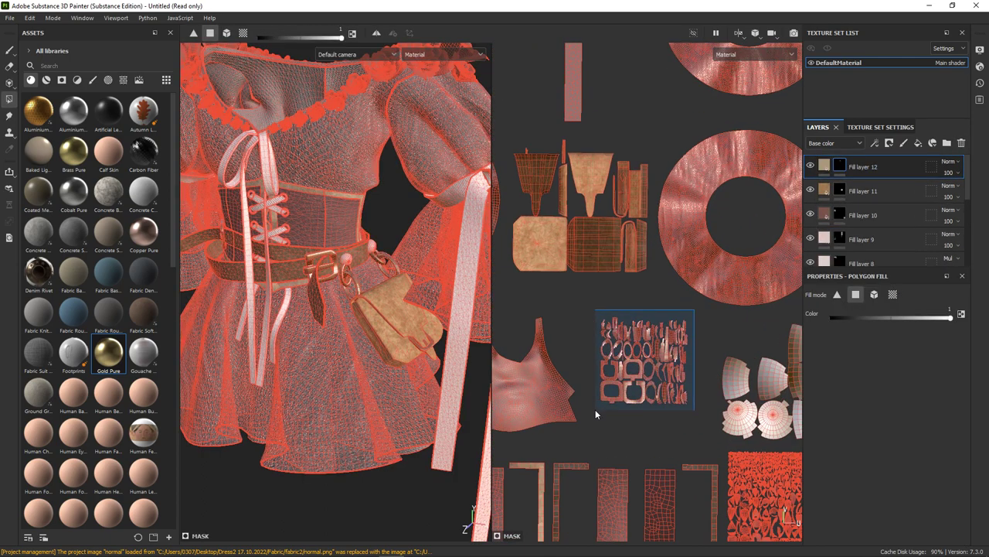
scroll(782, 401, down, 2)
scroll(622, 434, up, 1)
key(1)
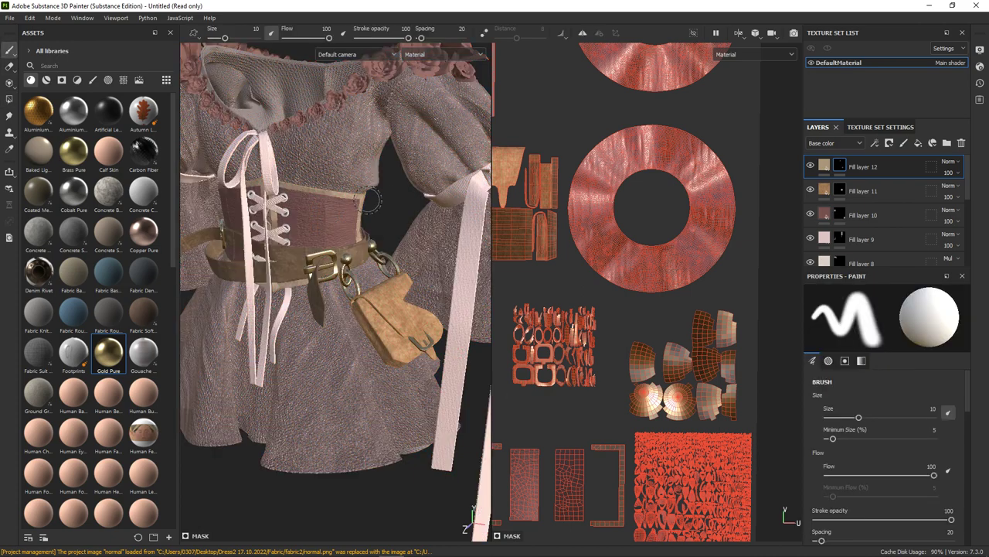
scroll(363, 184, down, 3)
mouse_move(332, 185)
alt+mouse_down()
mouse_move(363, 183)
mouse_move(402, 203)
alt+mouse_up()
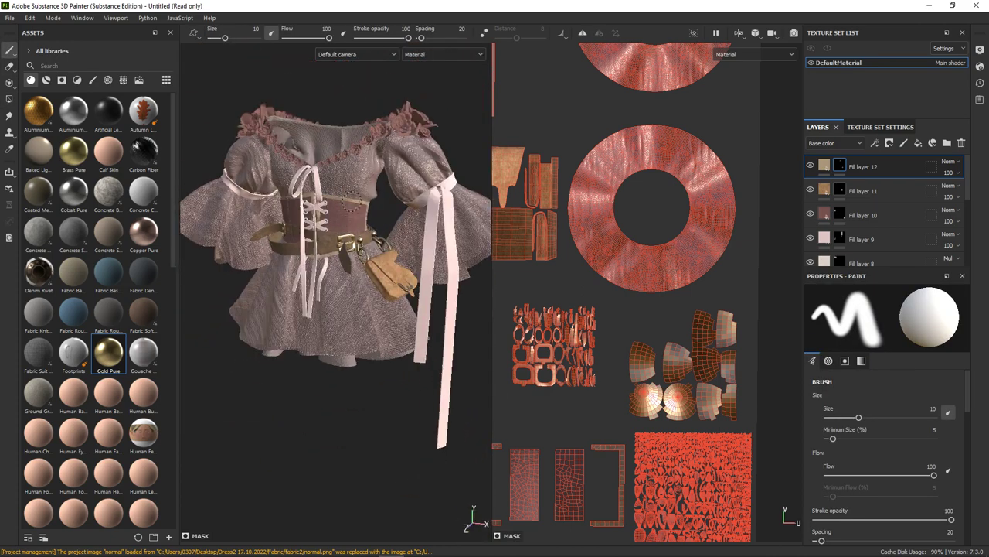
scroll(520, 237, down, 2)
scroll(520, 237, up, 3)
key(4)
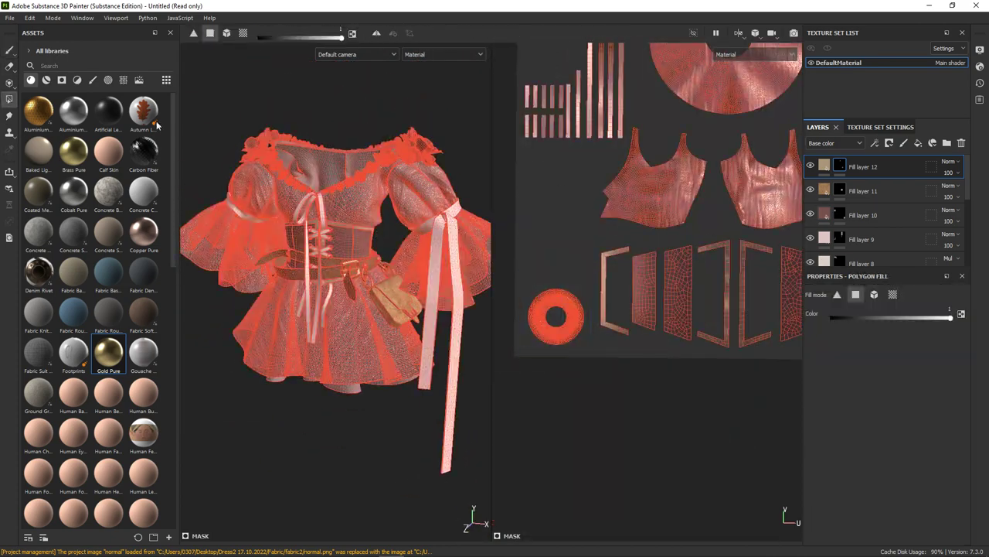
key(1)
scroll(386, 309, up, 5)
scroll(387, 309, up, 2)
mouse_move(387, 309)
alt+mouse_down()
mouse_move(415, 250)
mouse_move(432, 262)
mouse_move(361, 210)
mouse_move(353, 237)
mouse_move(321, 246)
mouse_move(328, 236)
alt+mouse_up()
scroll(415, 250, down, 4)
scroll(354, 237, down, 3)
scroll(353, 237, up, 3)
Step: Change Fill layer 10's rose colour to near-white
click(863, 215)
click(885, 429)
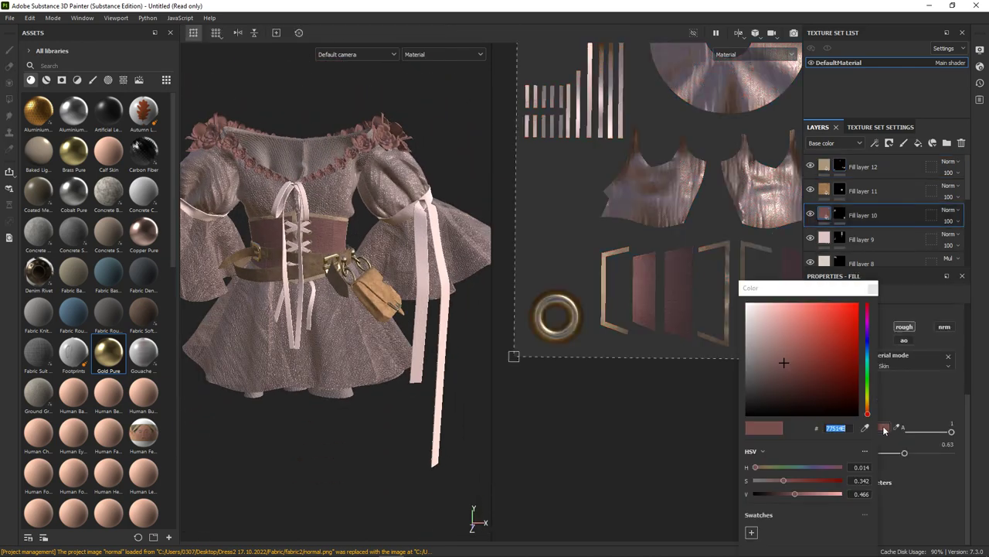
drag(790, 346, 753, 330)
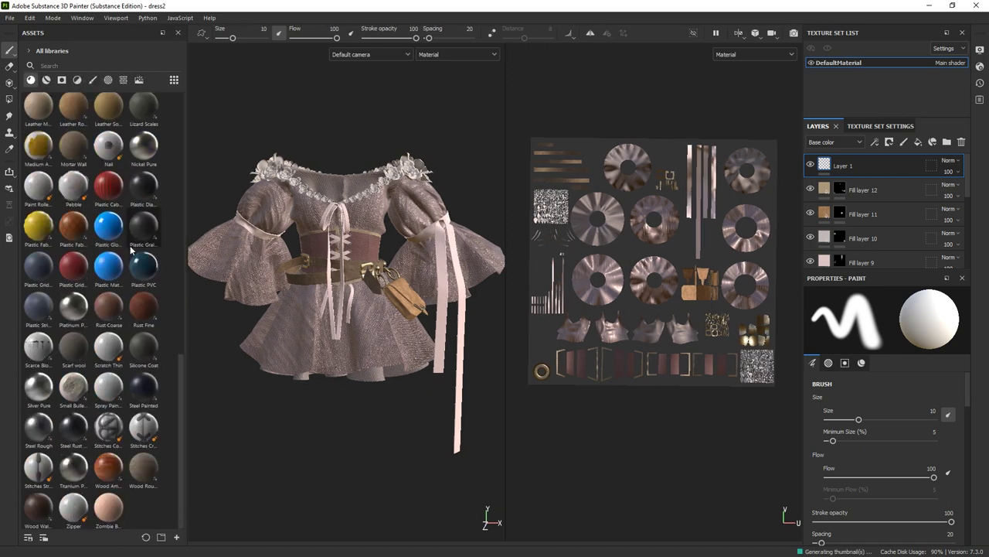
Step: Bring up the brush presets and reduce the stitch brush size to 2
click(93, 79)
key(f)
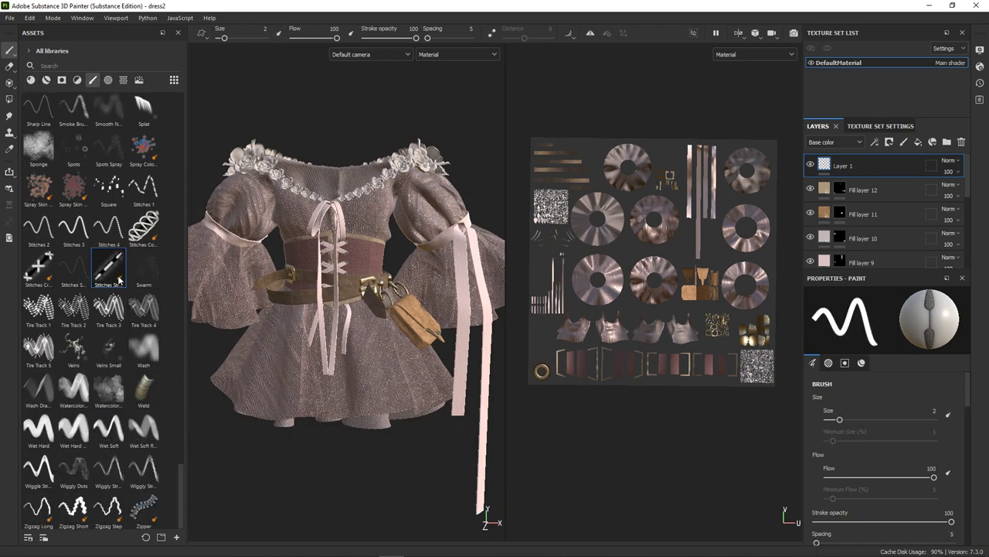
scroll(348, 309, up, 2)
scroll(691, 197, up, 3)
scroll(692, 198, up, 3)
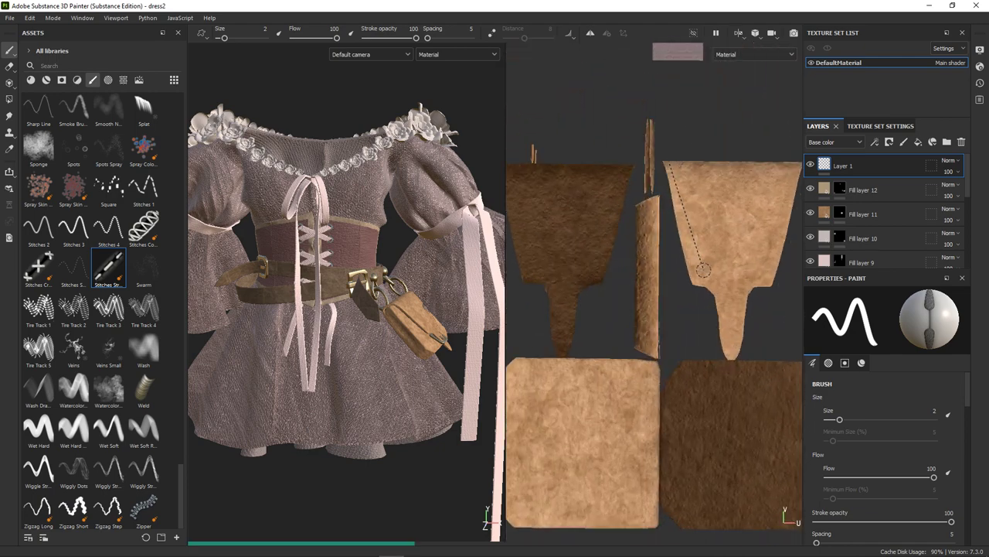
scroll(364, 324, up, 2)
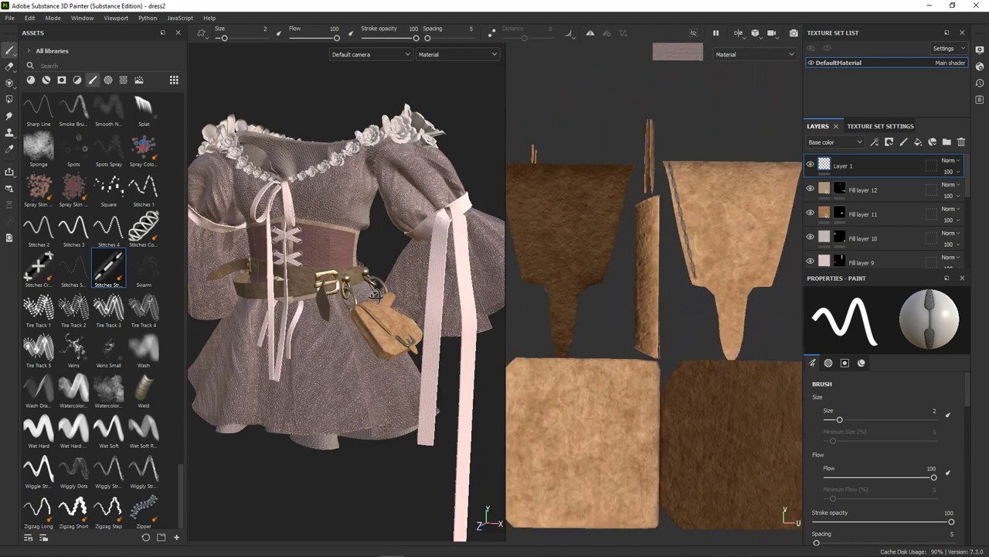
scroll(351, 341, up, 3)
scroll(928, 422, down, 2)
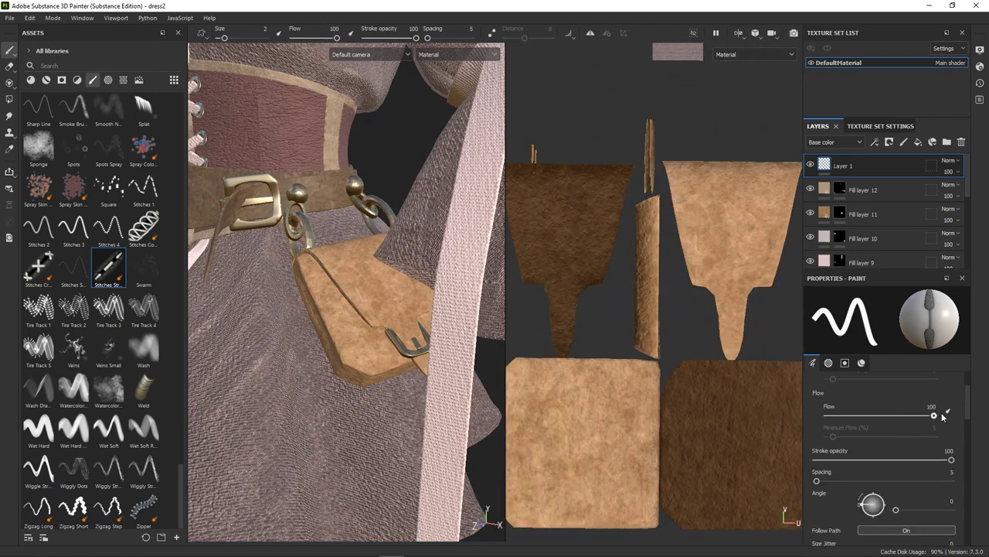
scroll(943, 417, down, 1)
drag(916, 429, 955, 429)
Step: Set the stitch thread Base Color to dark reddish-brown 543434
scroll(928, 430, down, 3)
scroll(881, 430, down, 4)
scroll(835, 429, down, 2)
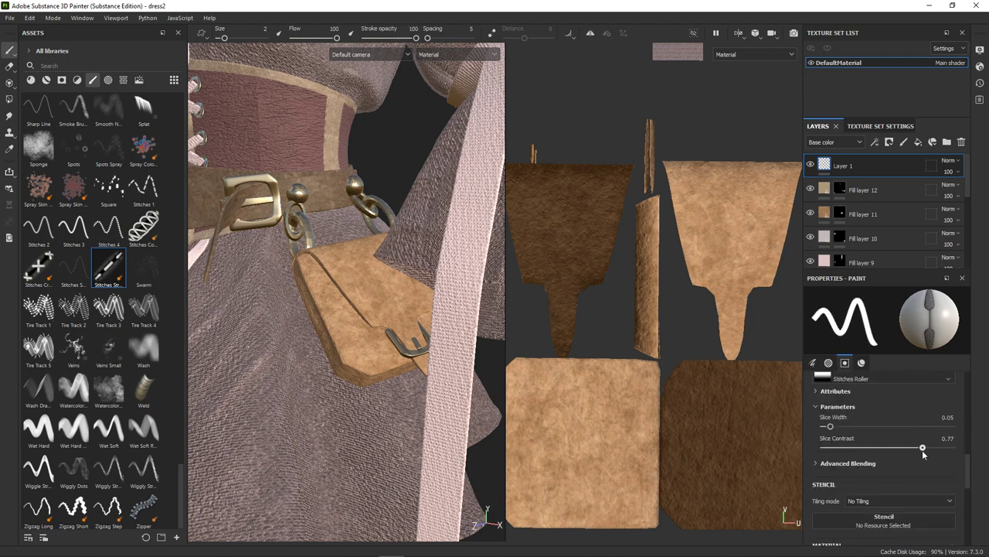
scroll(870, 424, down, 1)
scroll(897, 402, up, 3)
scroll(919, 383, up, 3)
scroll(918, 389, up, 2)
scroll(917, 390, down, 1)
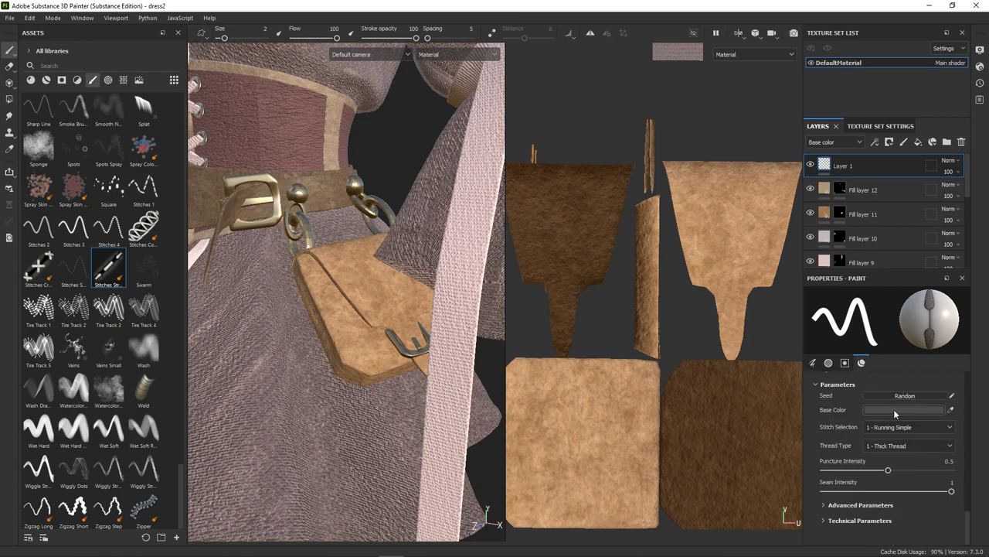
click(894, 409)
click(787, 375)
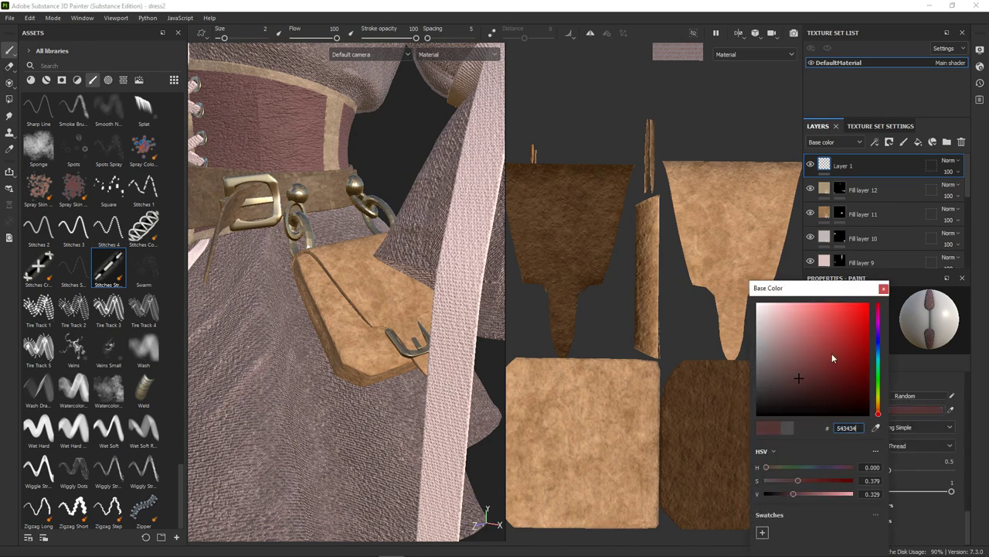
key(Escape)
scroll(652, 376, up, 2)
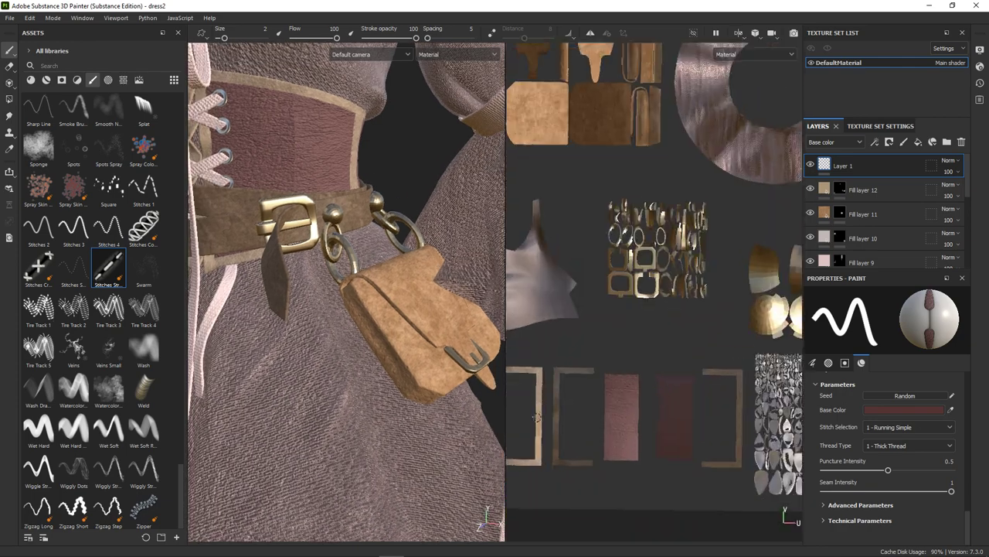
Step: Stitch the top and side edges of the right and left strap pieces
scroll(652, 376, down, 1)
middle_drag(618, 371, 651, 376)
scroll(652, 377, up, 3)
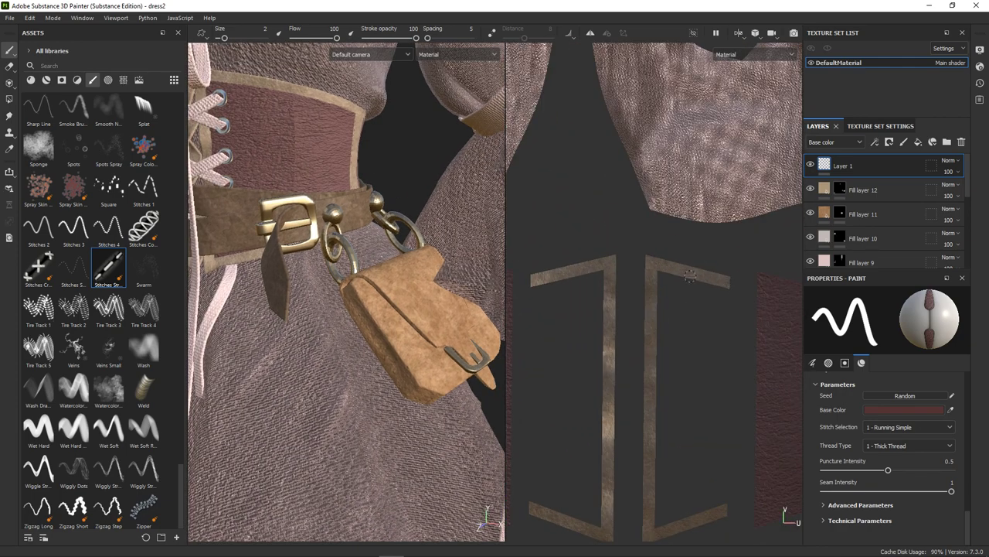
shift+click(700, 276)
mouse_move(388, 209)
alt+mouse_down()
mouse_move(337, 131)
mouse_move(402, 154)
alt+mouse_up()
scroll(854, 425, up, 3)
scroll(854, 425, up, 3)
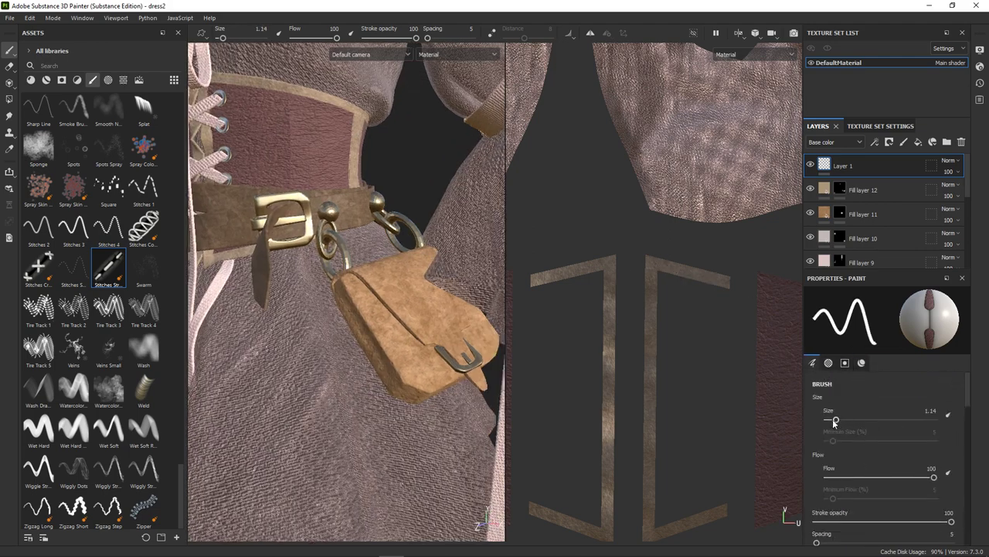
shift+click(656, 269)
shift+click(651, 531)
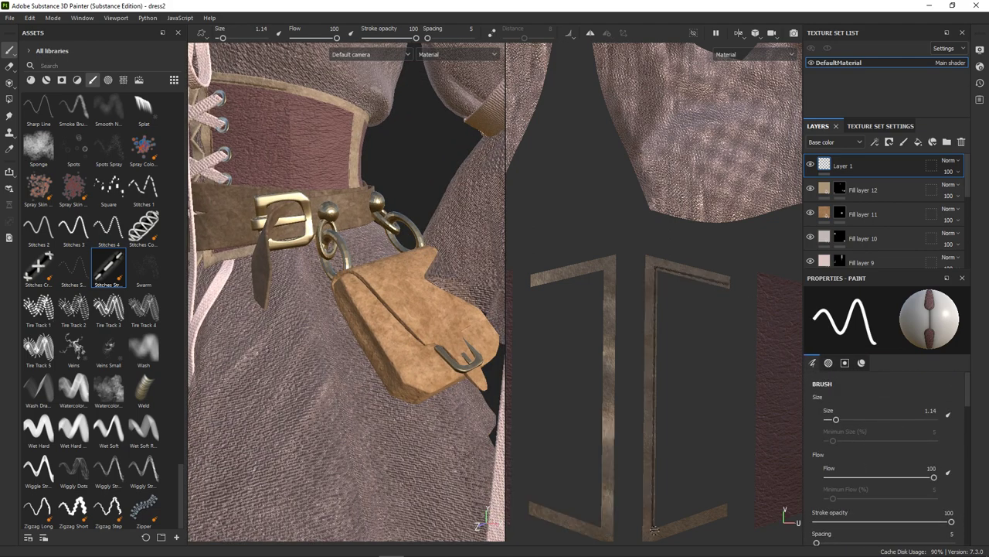
alt+drag(340, 232, 433, 194)
scroll(550, 245, up, 2)
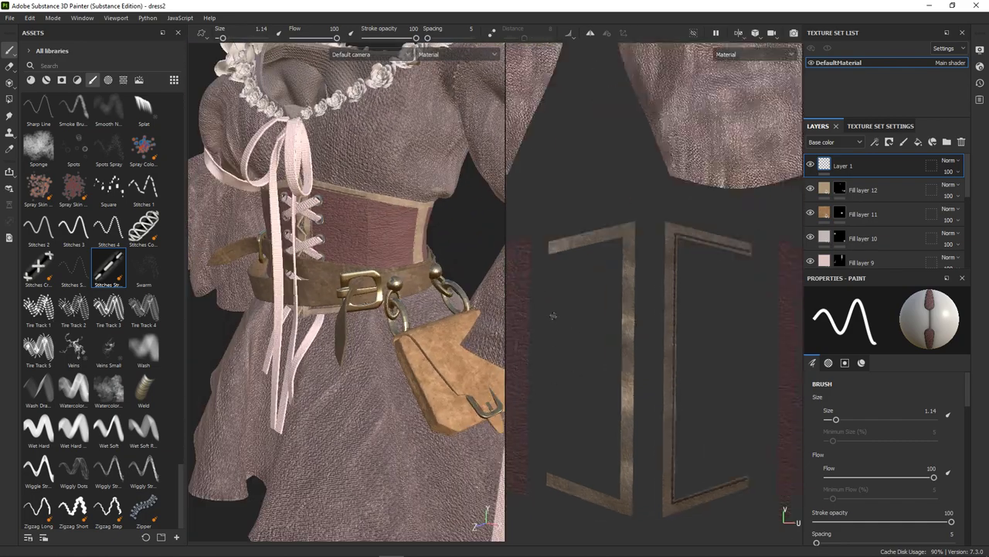
shift+click(629, 228)
shift+click(633, 528)
scroll(653, 267, down, 3)
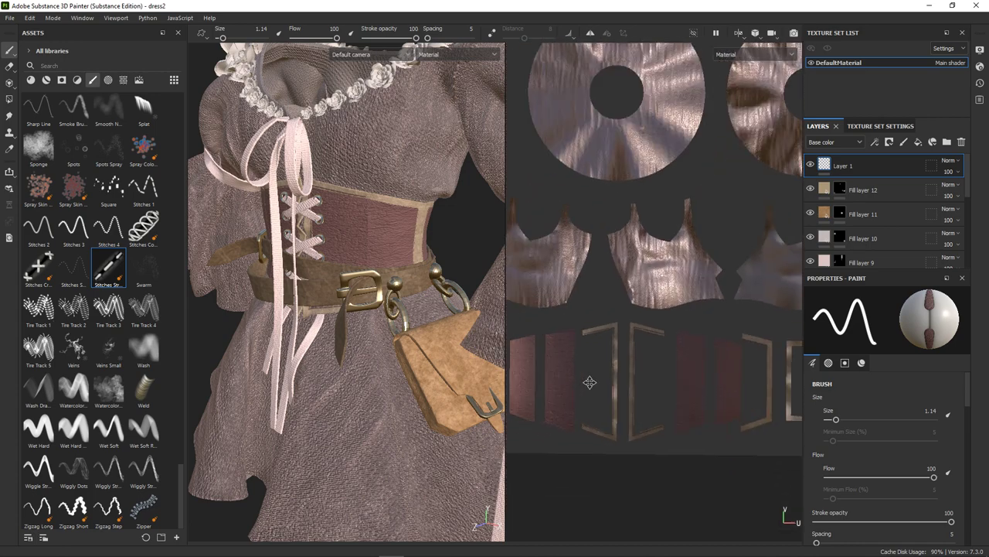
scroll(653, 267, up, 3)
scroll(653, 266, up, 2)
Step: Stitch the top, side and bottom edges of two bracket-shaped strips
click(653, 266)
shift+click(589, 280)
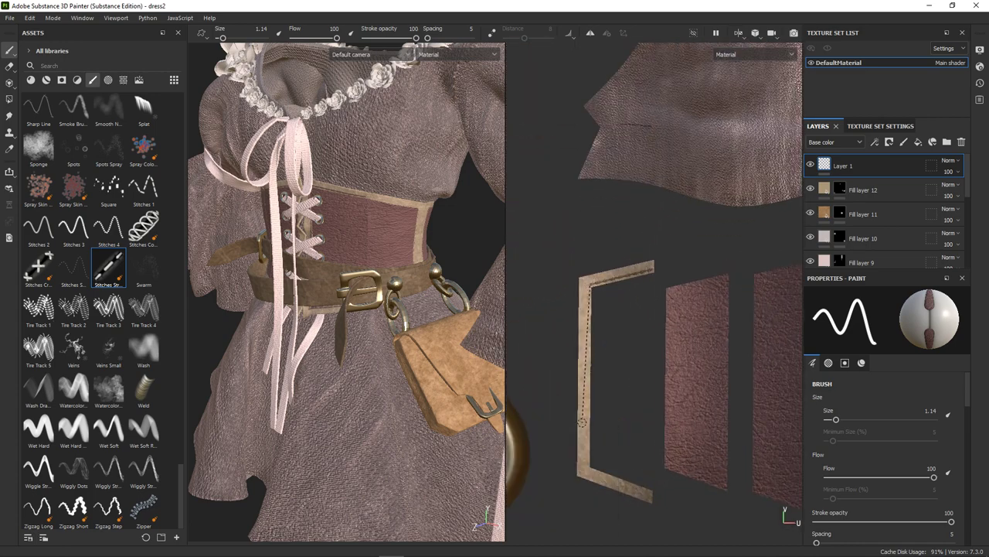
shift+click(587, 469)
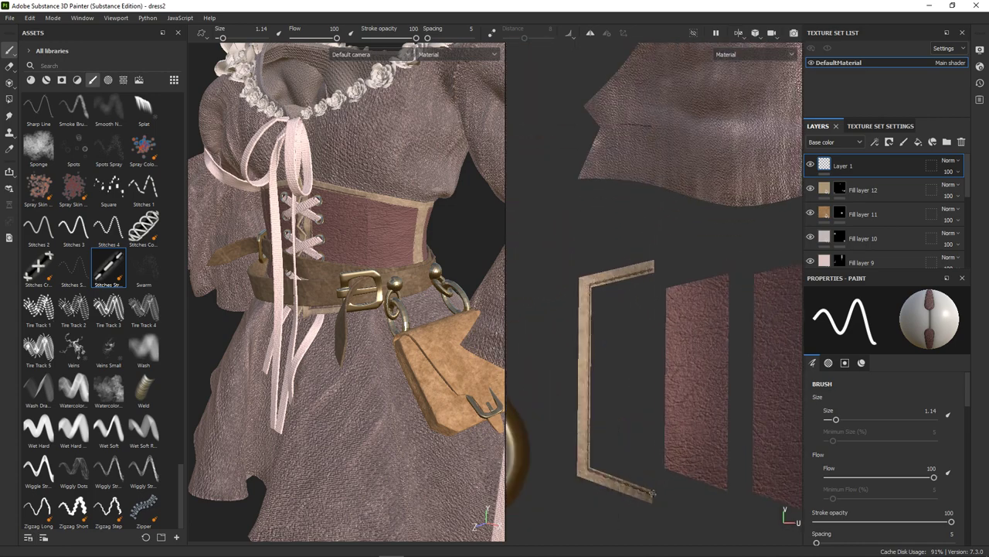
scroll(611, 417, down, 3)
scroll(623, 378, up, 4)
click(585, 250)
shift+click(656, 267)
shift+click(657, 358)
shift+click(654, 468)
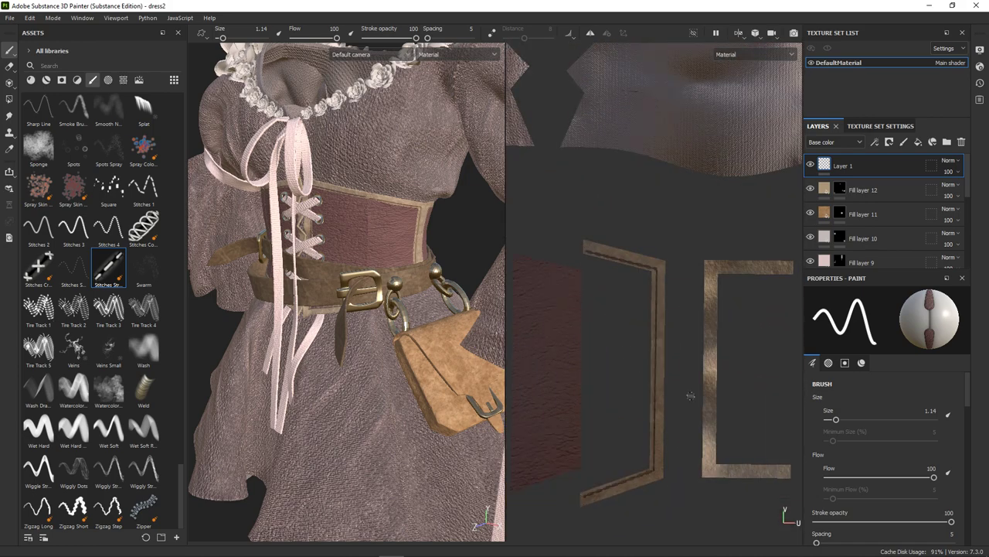
Step: Stitch the top and bottom edges of the neighbouring brackets
middle_drag(788, 267, 711, 226)
shift+click(634, 231)
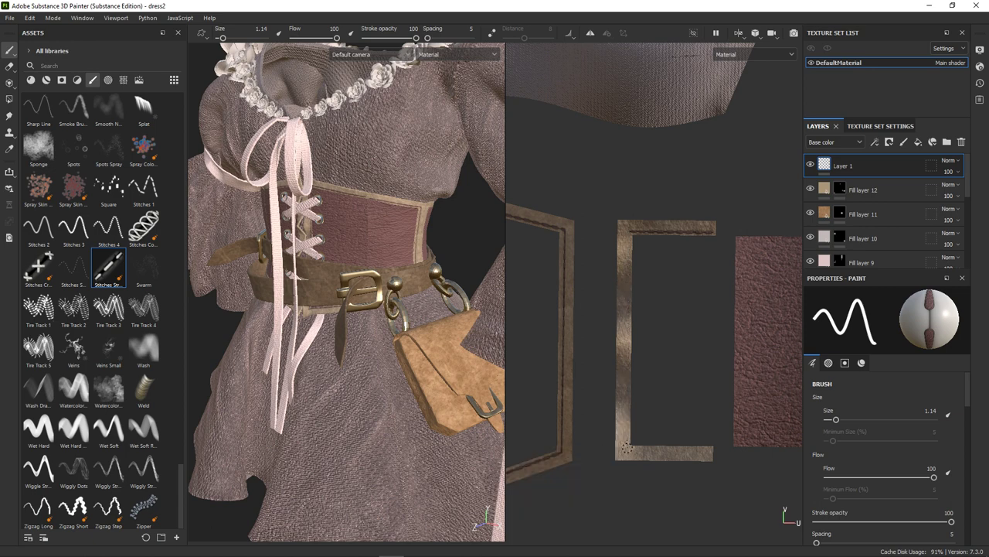
scroll(713, 449, down, 5)
scroll(555, 187, up, 6)
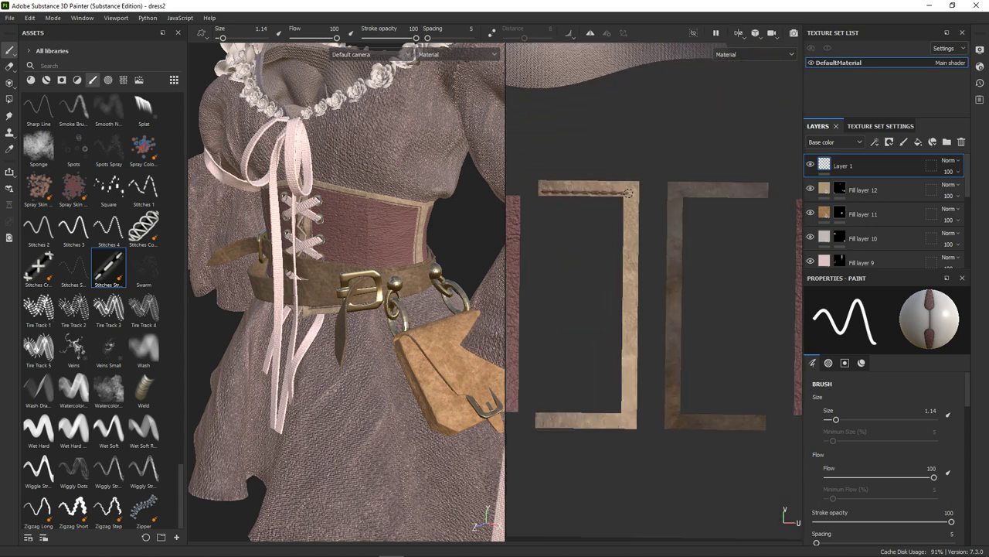
shift+click(534, 417)
middle_drag(759, 200, 732, 207)
shift+click(650, 203)
Step: Finish the right bracket's bottom seam and stitch another bracket's top edge
shift+click(651, 415)
shift+click(731, 416)
middle_drag(730, 415, 638, 205)
click(637, 205)
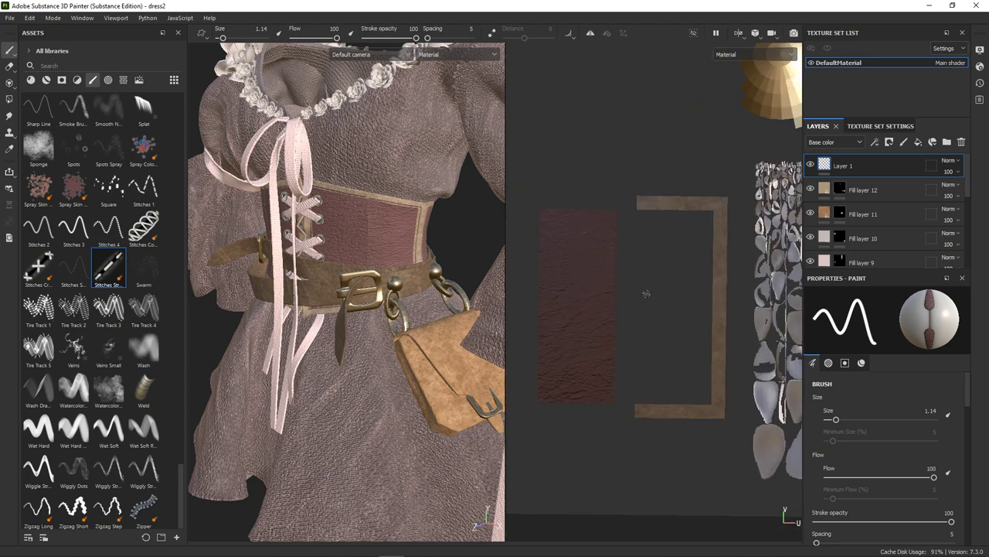
shift+click(717, 207)
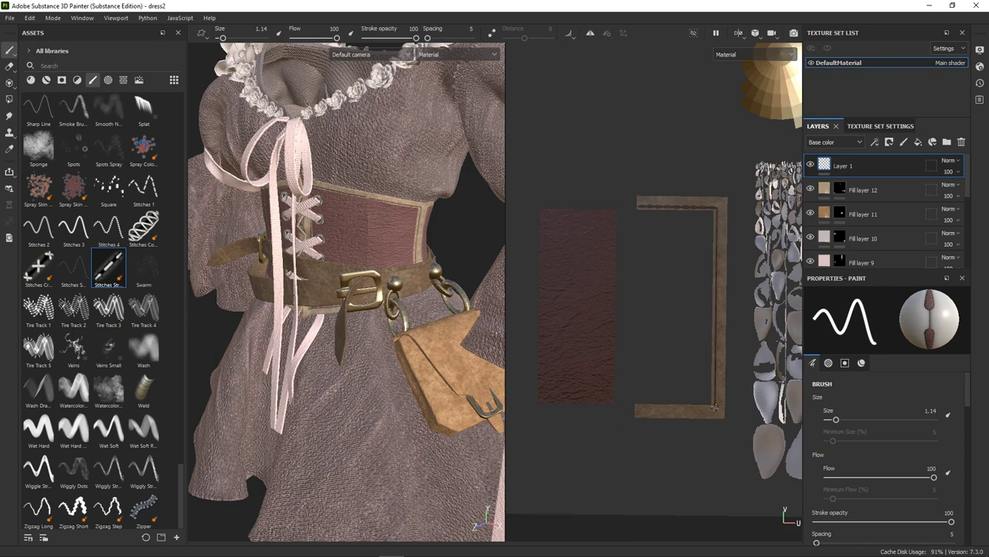
scroll(636, 405, down, 3)
middle_drag(657, 310, 632, 287)
scroll(633, 288, up, 5)
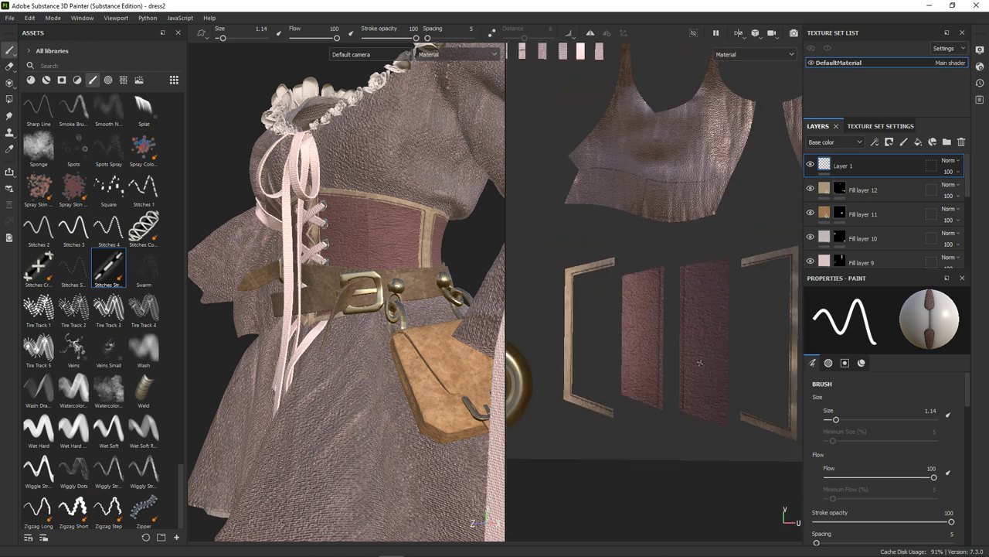
Step: Stitch straight seams down the edges of the two leather panels
alt+right_drag(673, 194, 664, 211)
click(664, 211)
shift+click(664, 435)
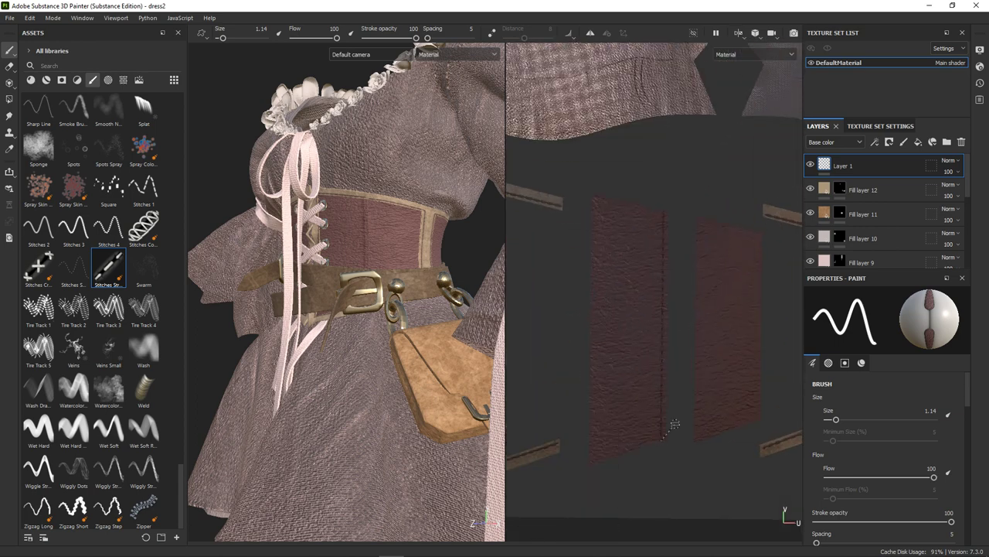
key(f)
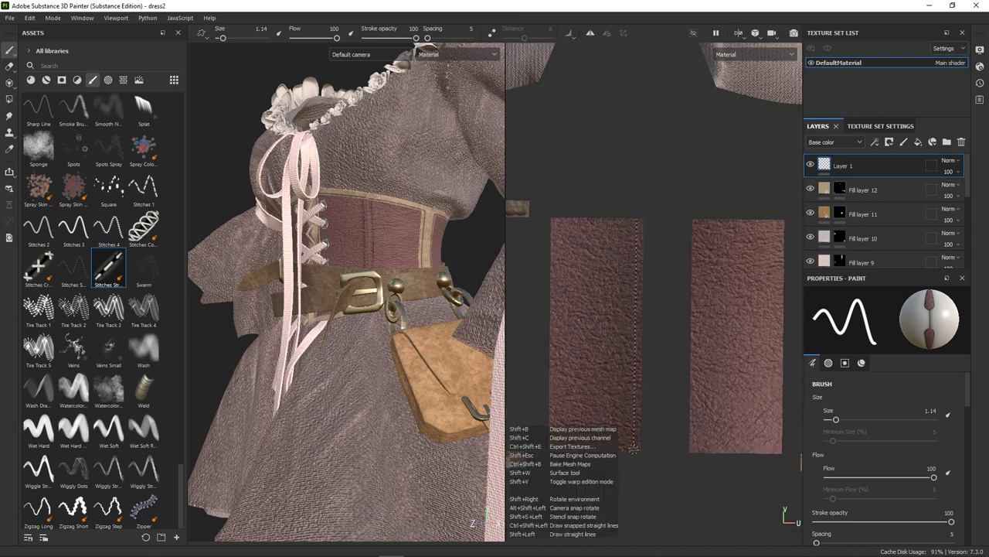
shift+click(635, 452)
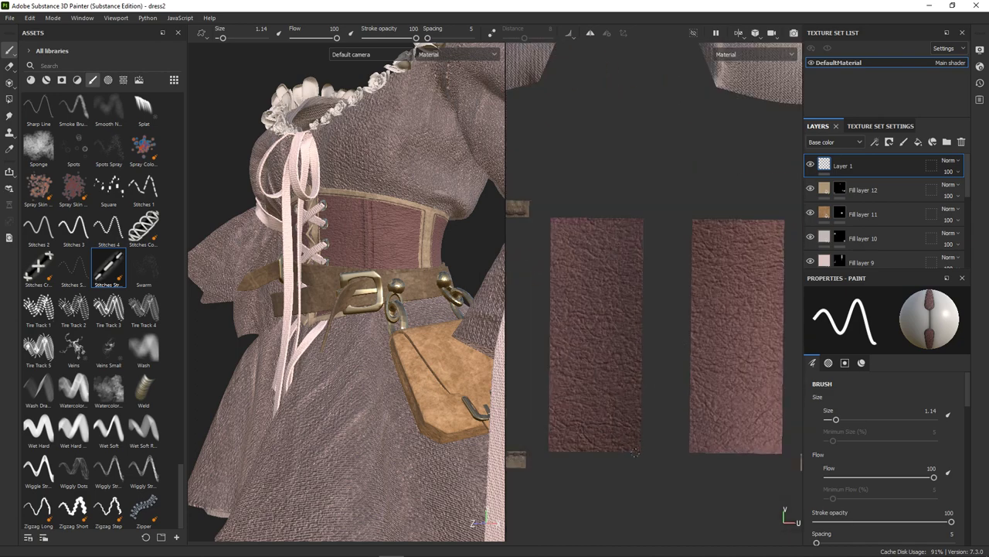
scroll(699, 434, up, 3)
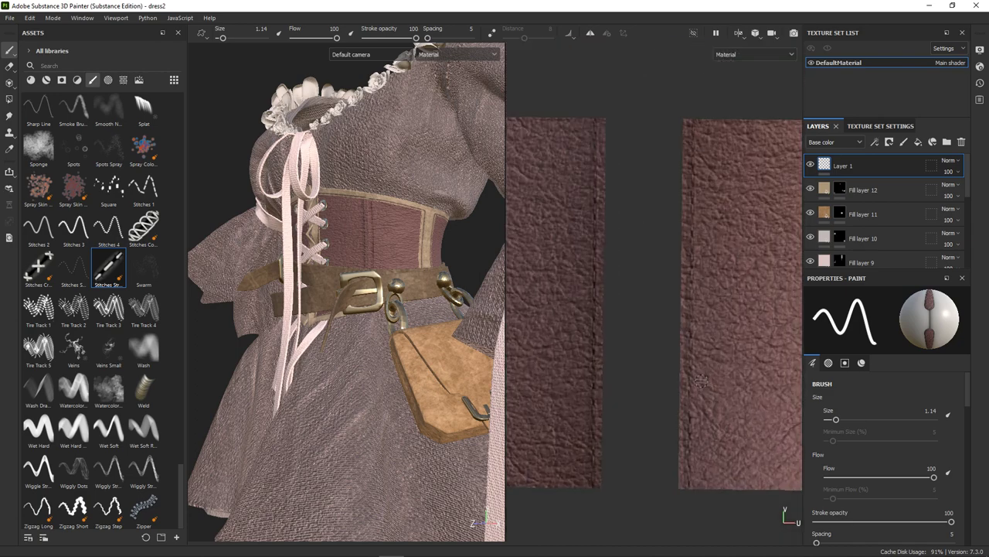
scroll(672, 116, up, 1)
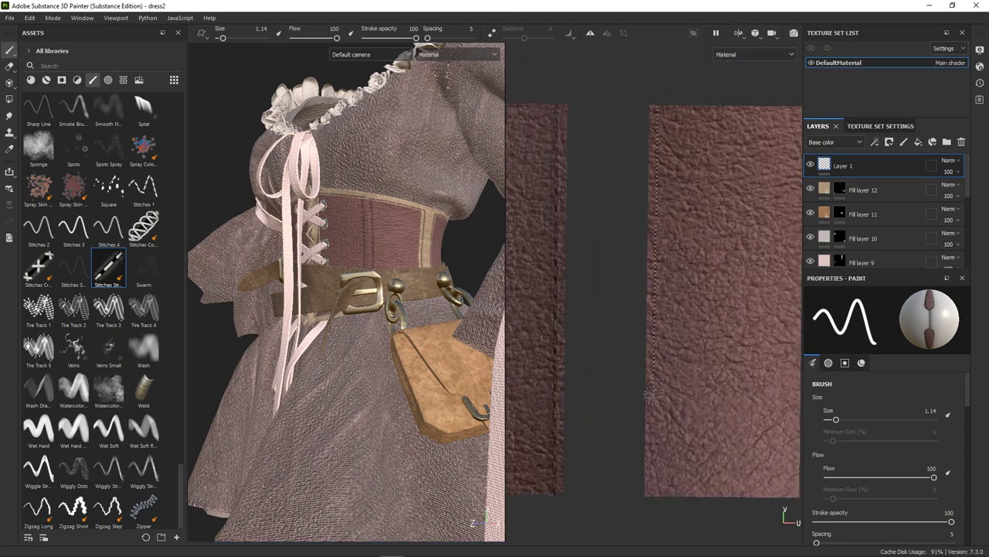
scroll(652, 395, down, 4)
scroll(630, 195, up, 2)
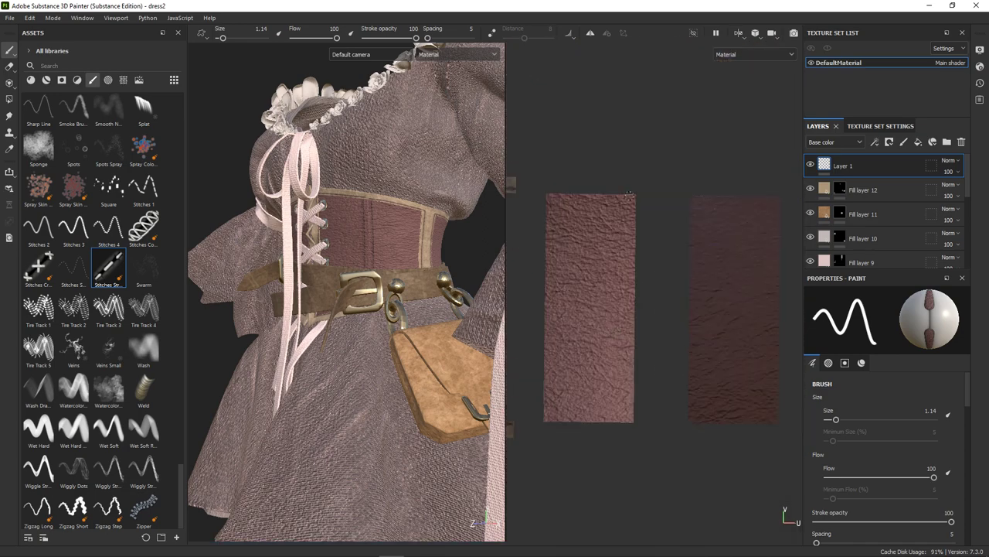
shift+click(695, 422)
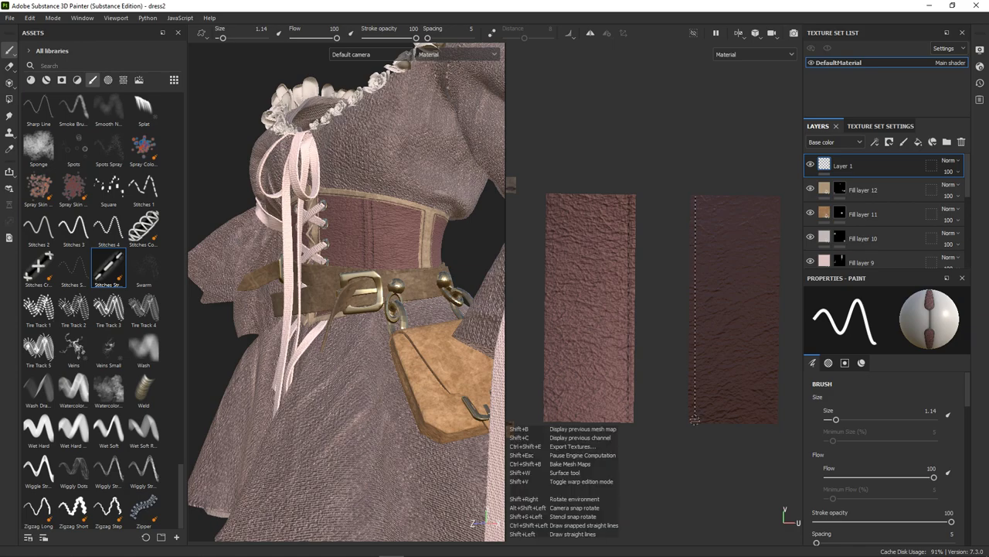
Step: Review the stitched dress in 3D, then duplicate Layer 1
key(f)
mouse_move(463, 279)
alt+mouse_down()
mouse_move(511, 258)
mouse_move(417, 232)
alt+mouse_up()
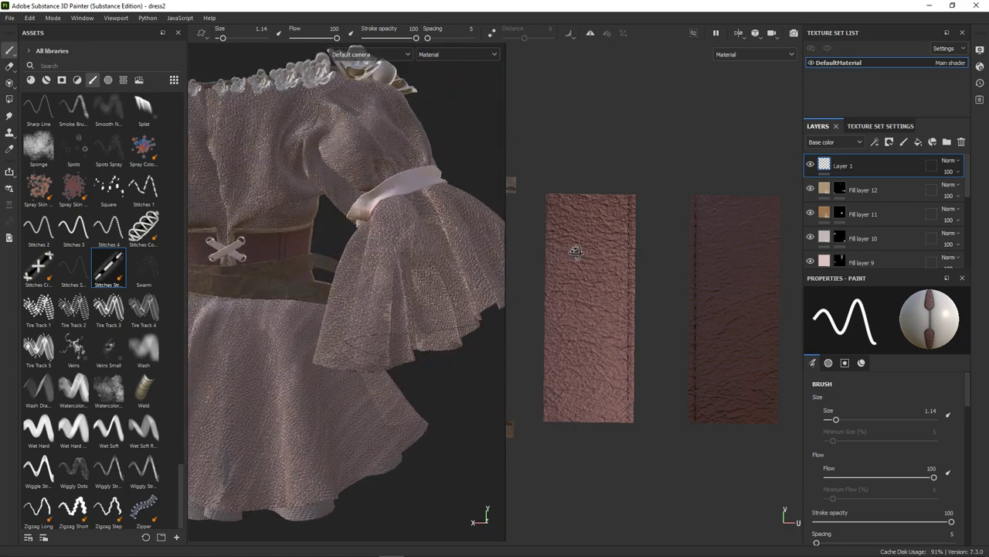
scroll(405, 207, up, 5)
scroll(406, 207, up, 5)
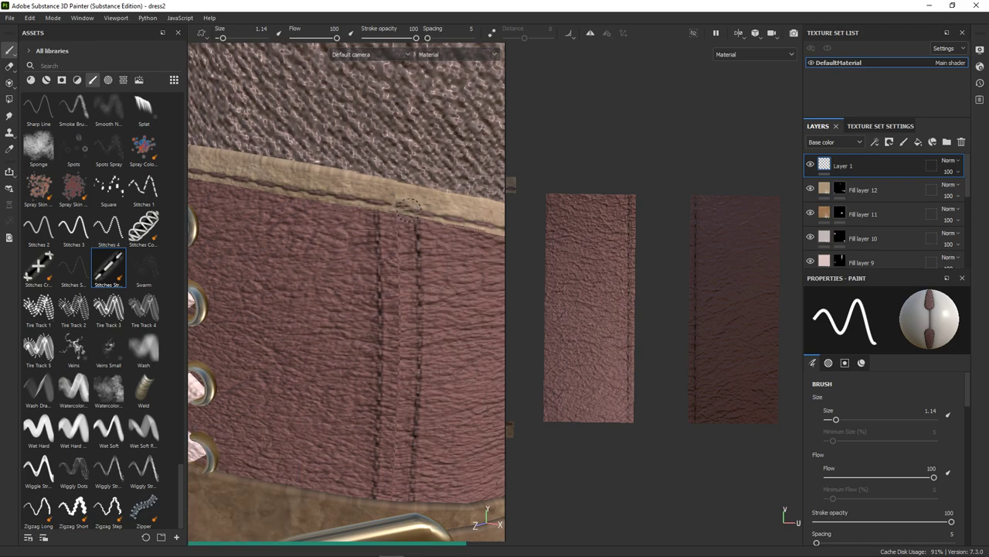
scroll(446, 260, down, 5)
scroll(447, 259, down, 5)
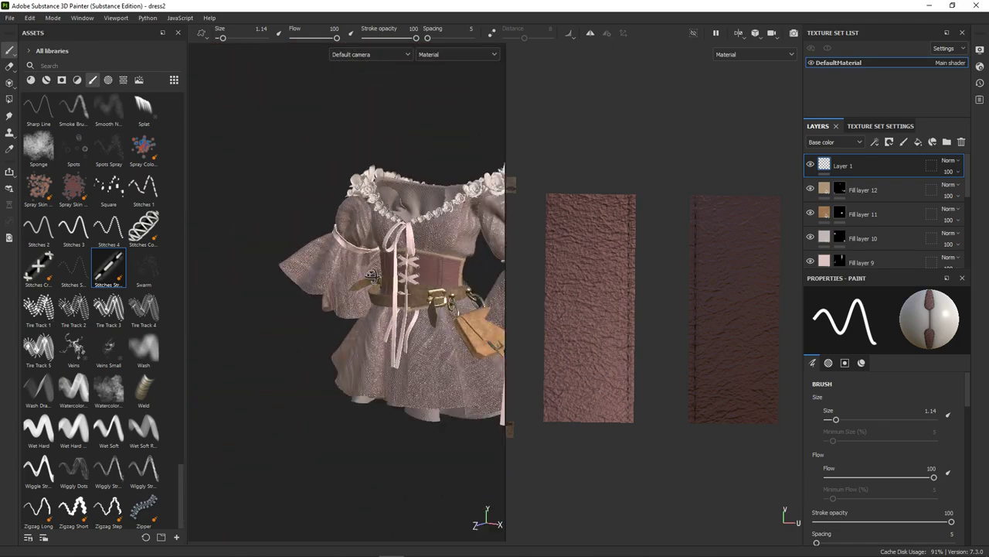
alt+drag(447, 259, 384, 260)
scroll(383, 260, up, 5)
scroll(384, 260, down, 3)
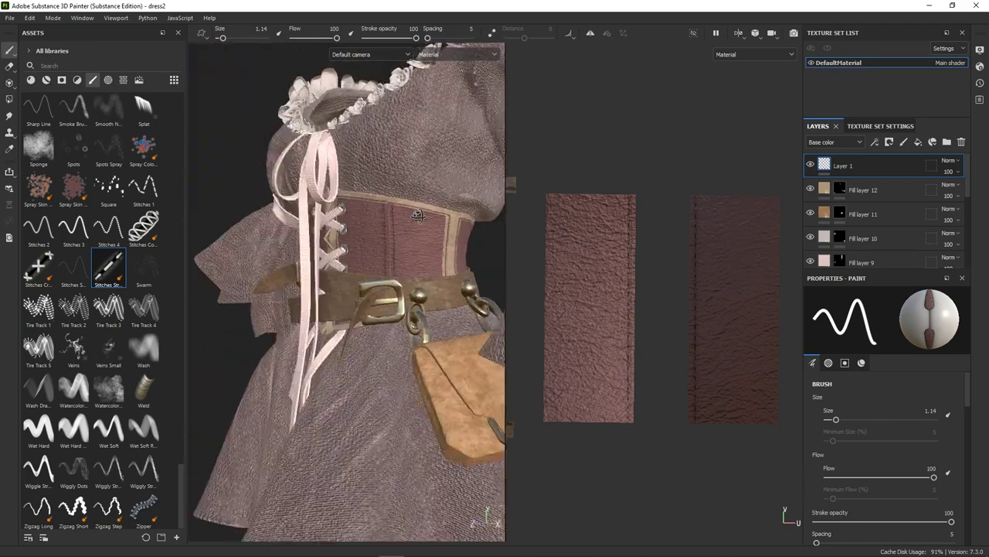
scroll(384, 260, down, 3)
scroll(384, 260, down, 2)
scroll(619, 262, down, 5)
scroll(348, 263, up, 1)
scroll(557, 205, up, 5)
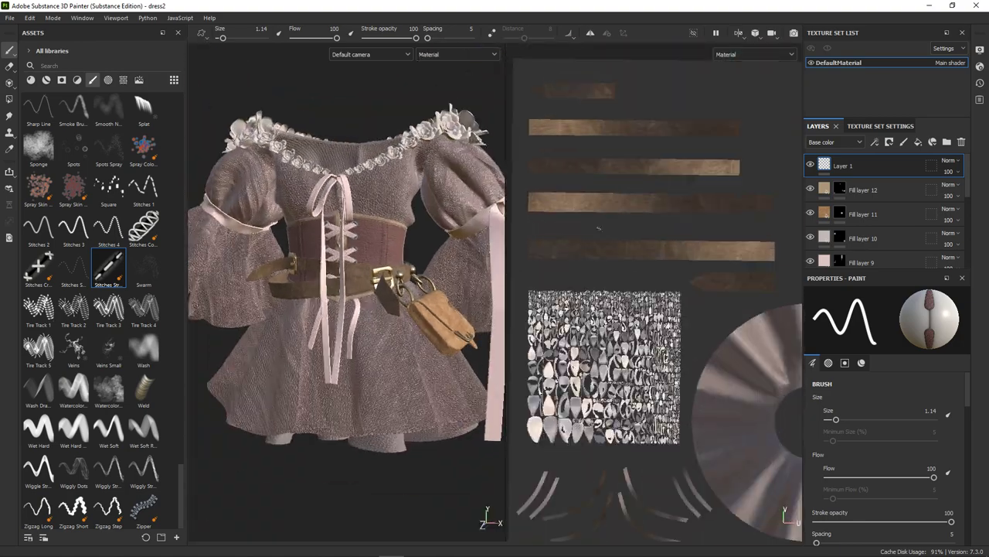
right_click(888, 165)
click(897, 226)
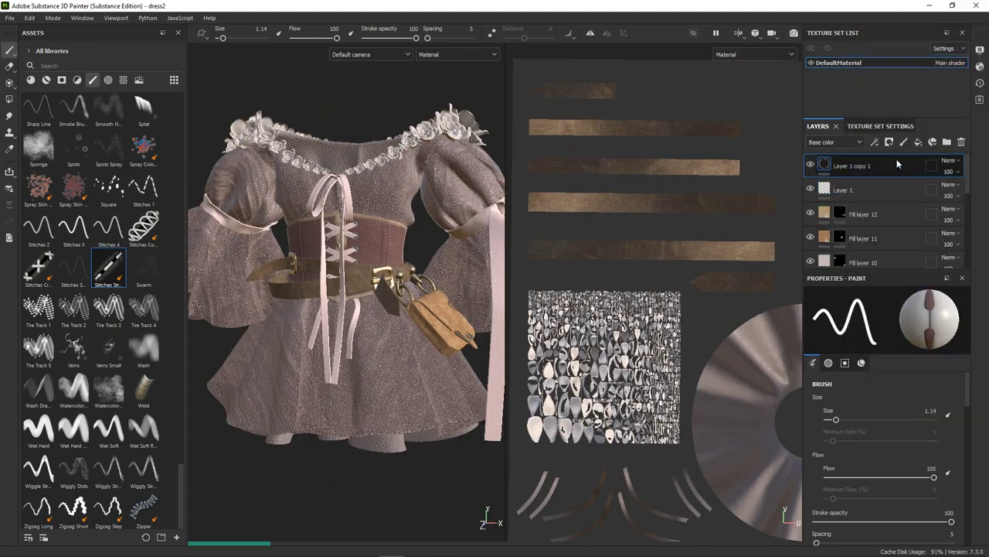
scroll(391, 232, up, 5)
Step: Replace the duplicate with a new paint layer and set the stitch brush to dark brown, size 1.7
click(962, 142)
click(904, 142)
scroll(882, 448, down, 5)
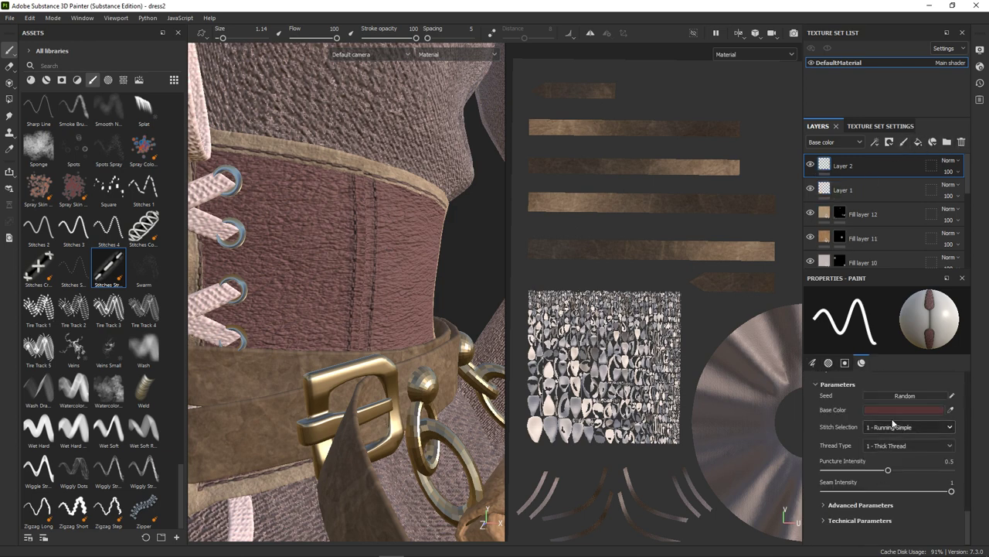
click(920, 409)
click(794, 386)
drag(795, 386, 801, 396)
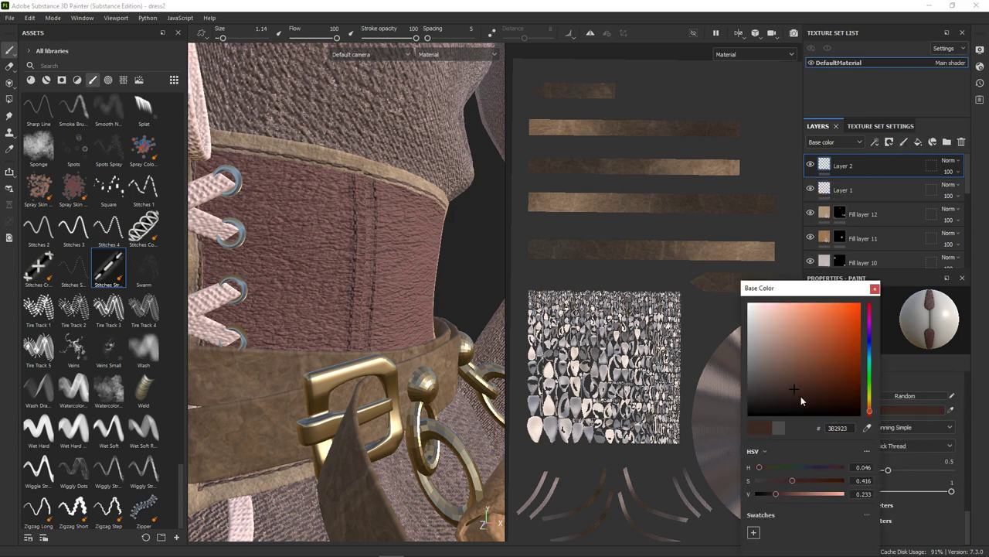
scroll(785, 491, down, 2)
scroll(657, 309, up, 3)
scroll(657, 309, down, 3)
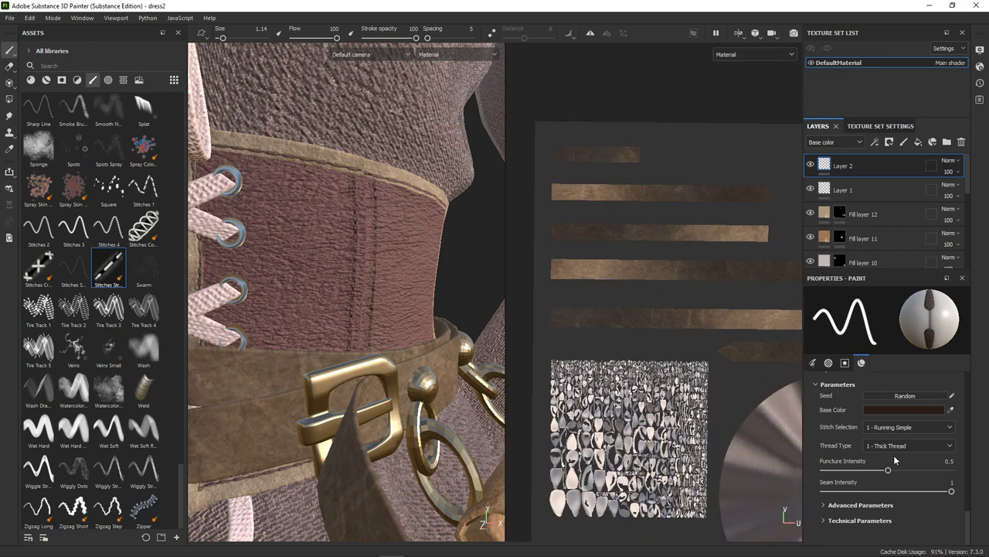
scroll(881, 448, up, 5)
click(839, 419)
scroll(554, 261, up, 3)
scroll(554, 261, up, 2)
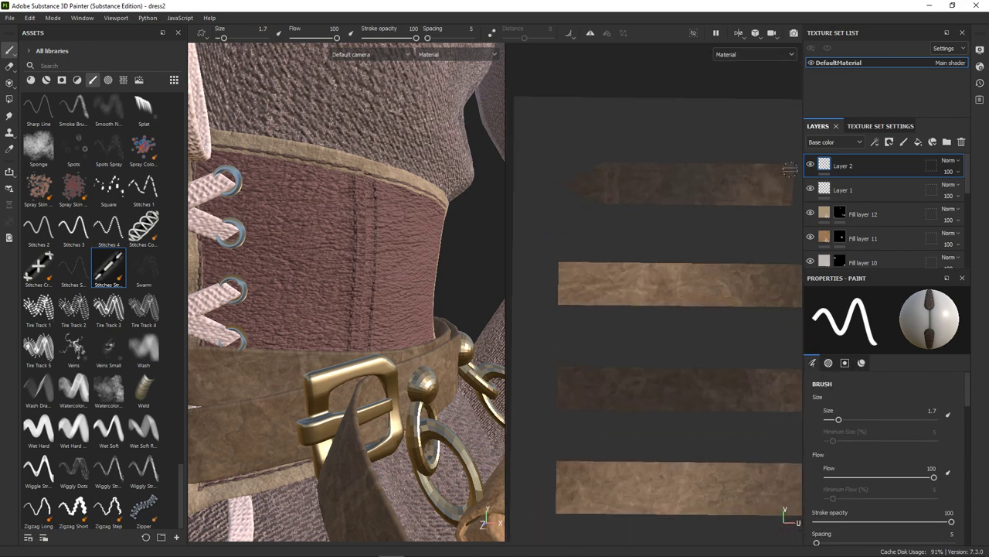
Step: Paint straight stitch lines along the first three belt strips
shift+click(604, 167)
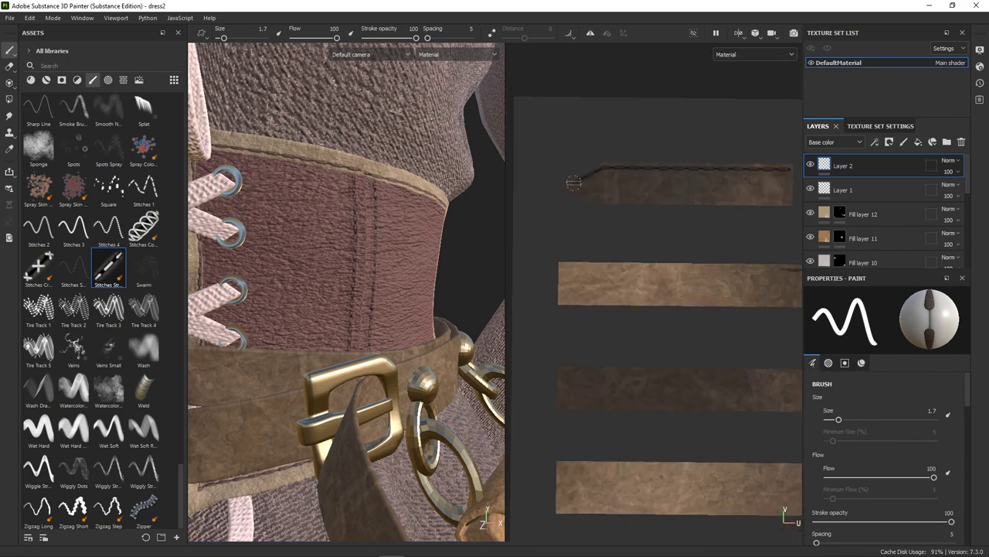
alt+drag(348, 293, 402, 278)
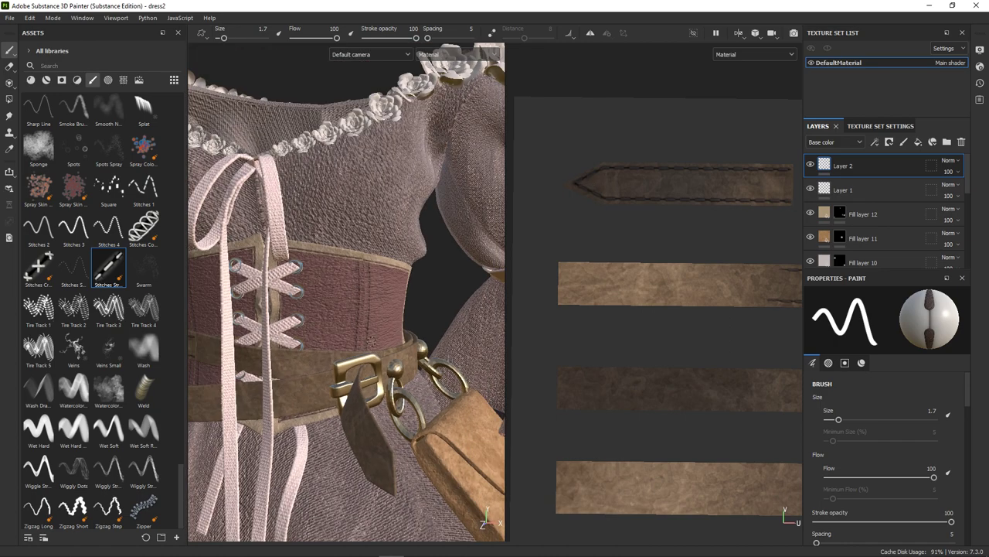
scroll(620, 252, down, 2)
middle_drag(621, 252, 557, 232)
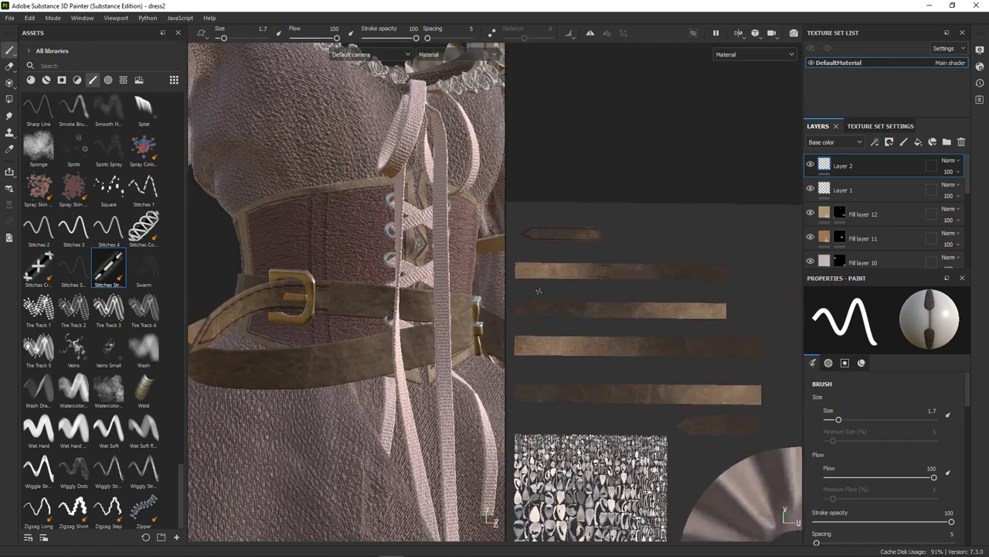
drag(506, 279, 401, 279)
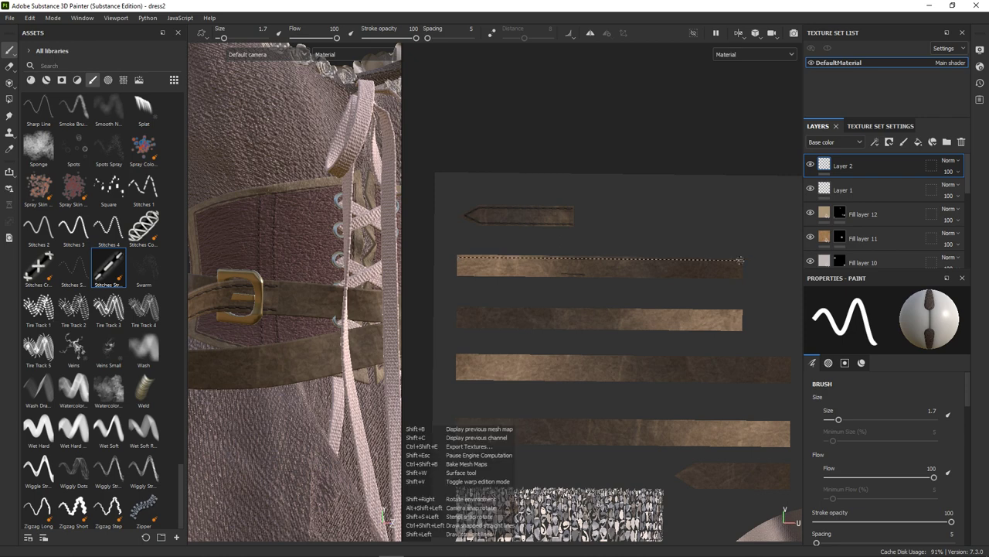
shift+click(725, 276)
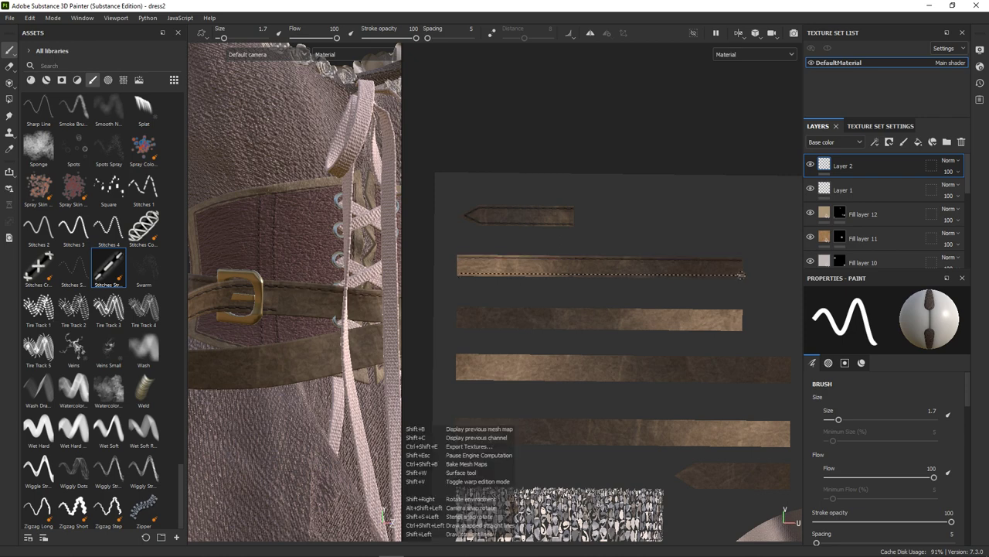
shift+click(741, 327)
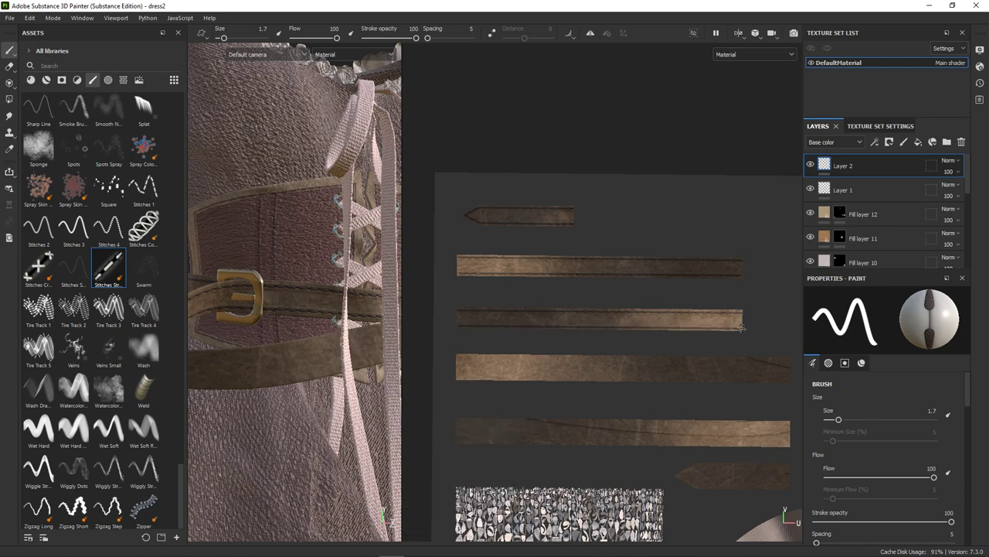
Step: Stitch the fourth strip and both edges of the fifth strip
alt+drag(332, 375, 396, 398)
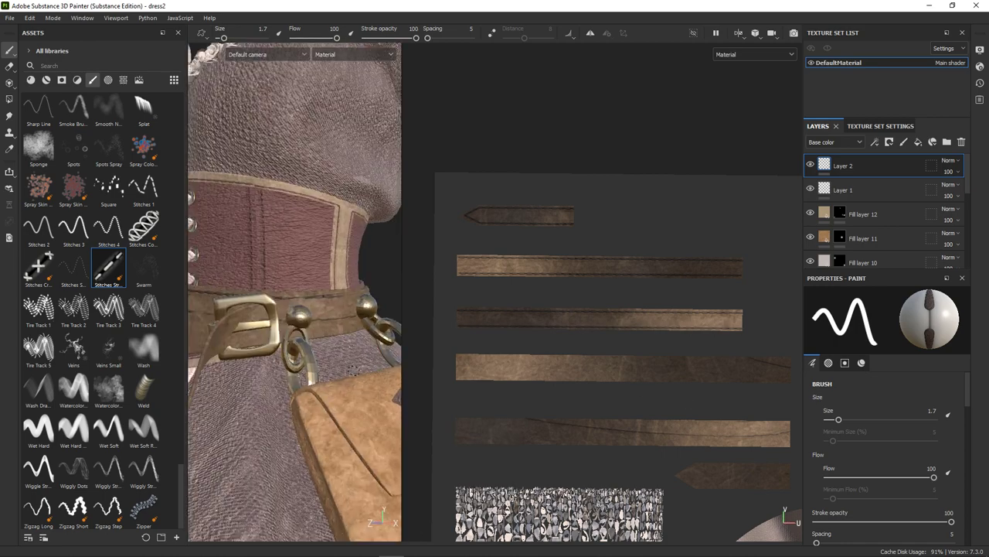
shift+click(456, 358)
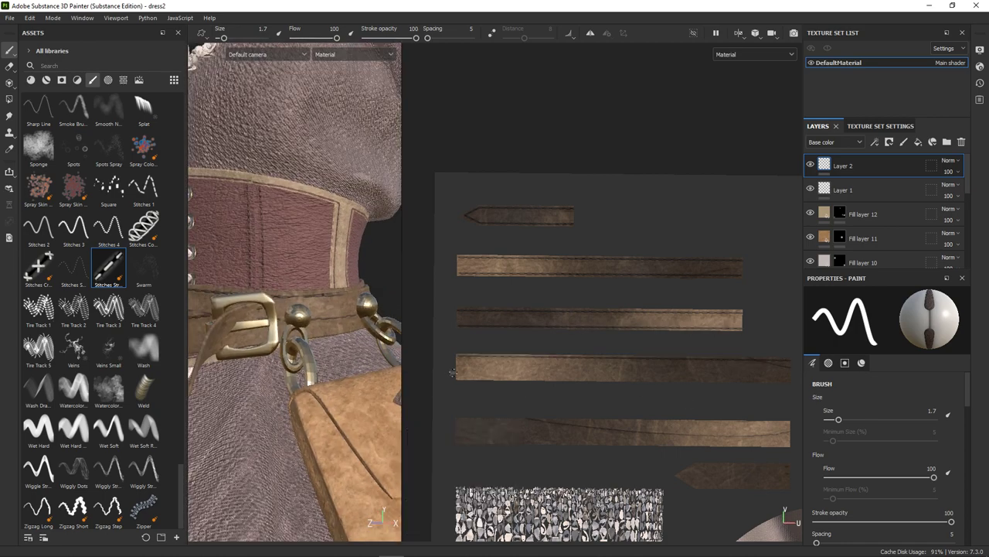
key(shift)
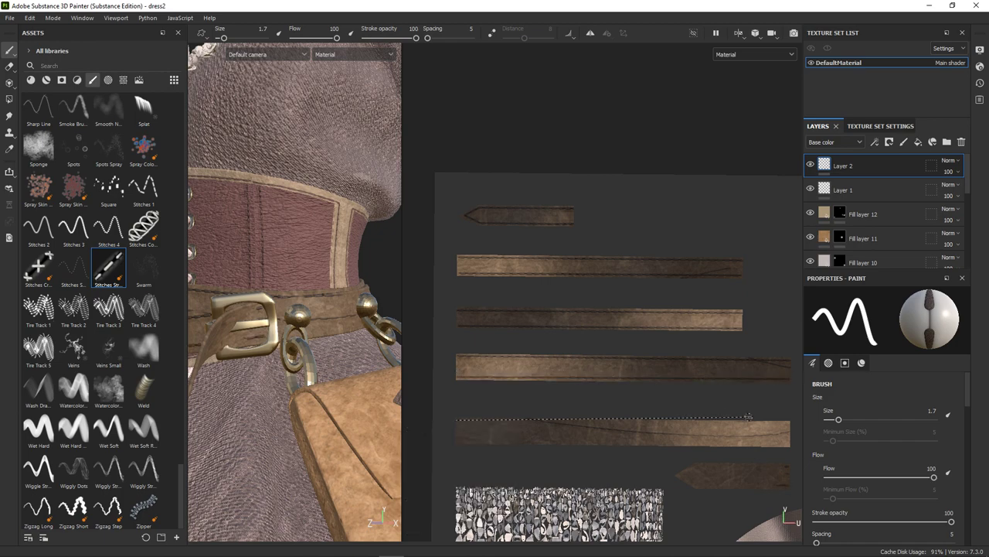
shift+click(790, 420)
shift+click(789, 442)
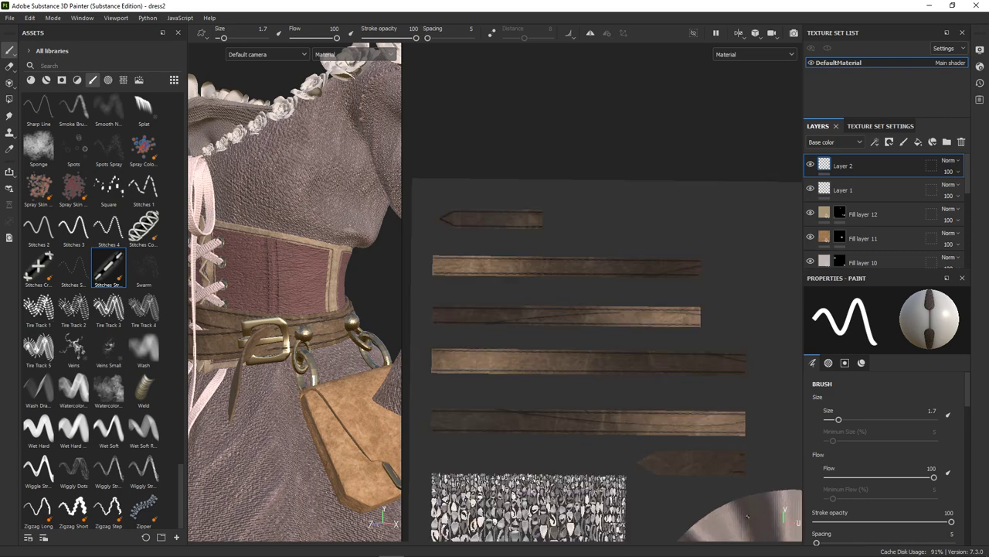
scroll(759, 430, up, 2)
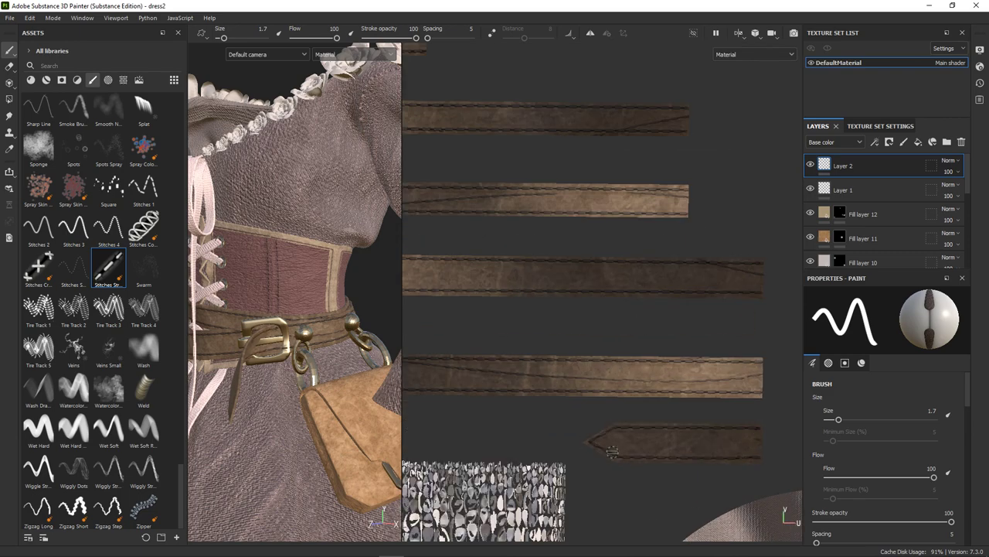
scroll(317, 387, up, 1)
scroll(317, 387, up, 3)
click(10, 66)
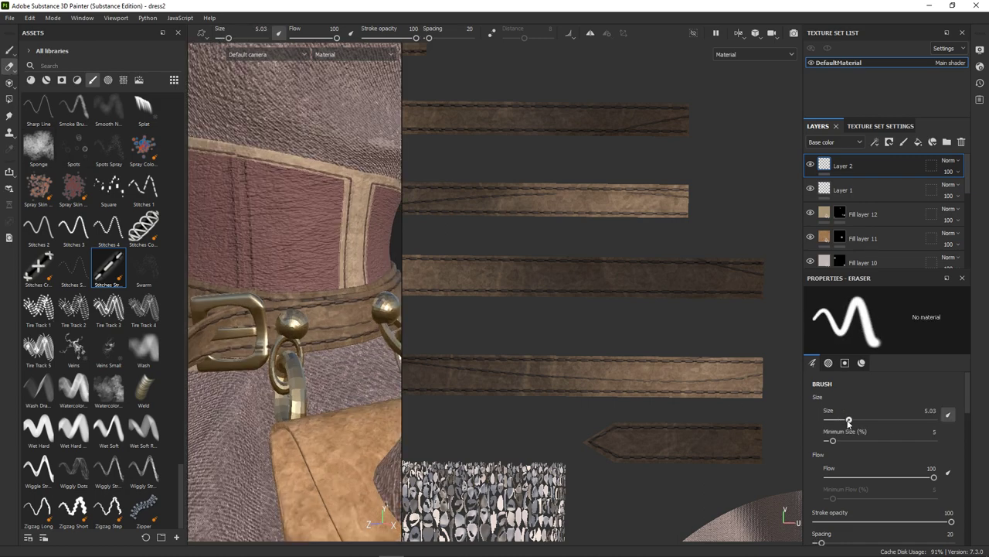
alt+drag(360, 321, 541, 344)
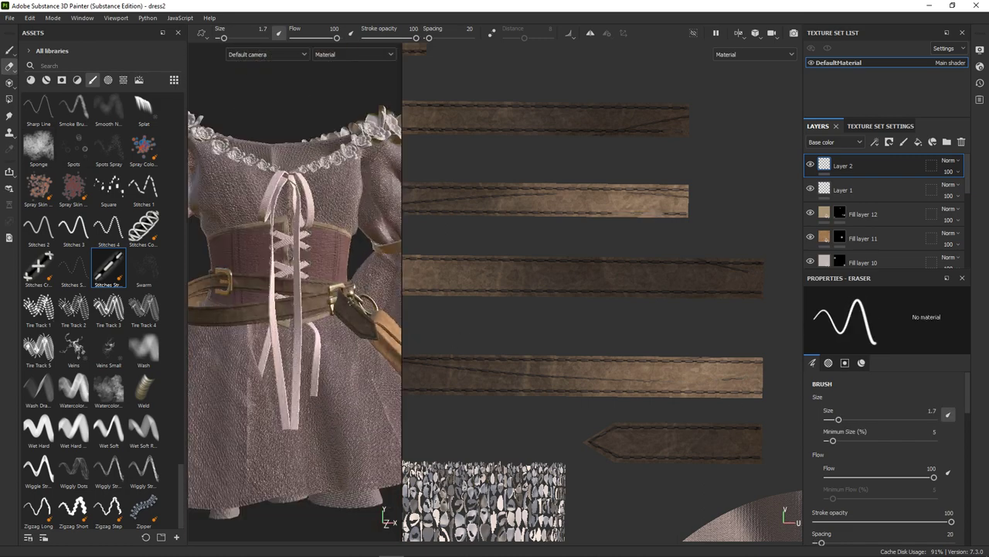
scroll(346, 322, up, 5)
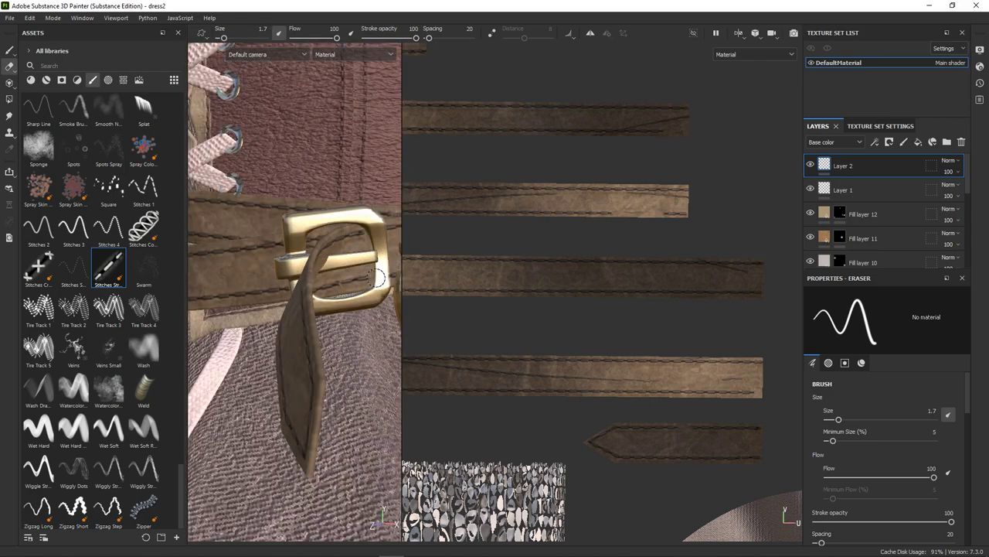
scroll(377, 277, down, 5)
alt+drag(377, 277, 469, 315)
scroll(305, 327, up, 5)
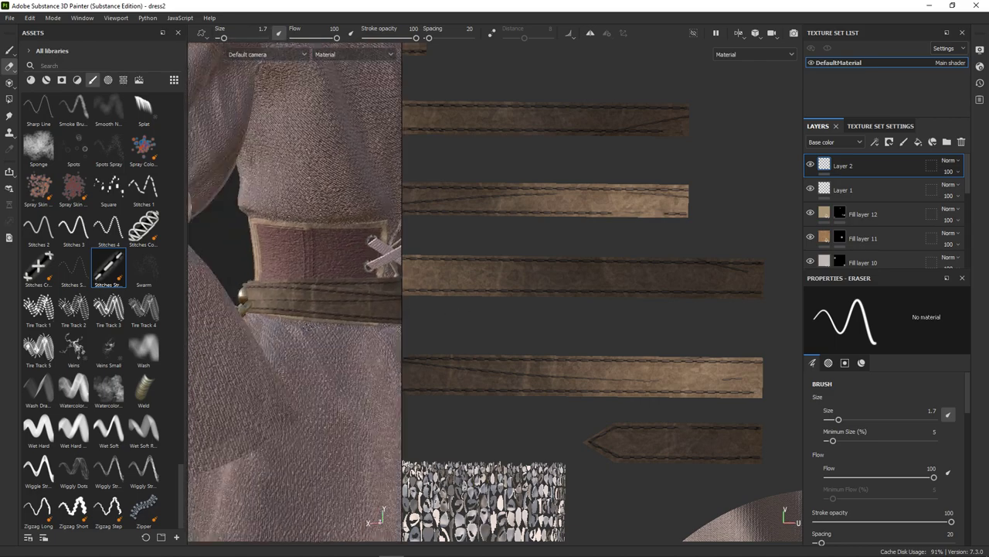
alt+drag(306, 327, 269, 297)
mouse_move(333, 299)
alt+mouse_down()
mouse_move(237, 354)
mouse_move(336, 324)
alt+mouse_up()
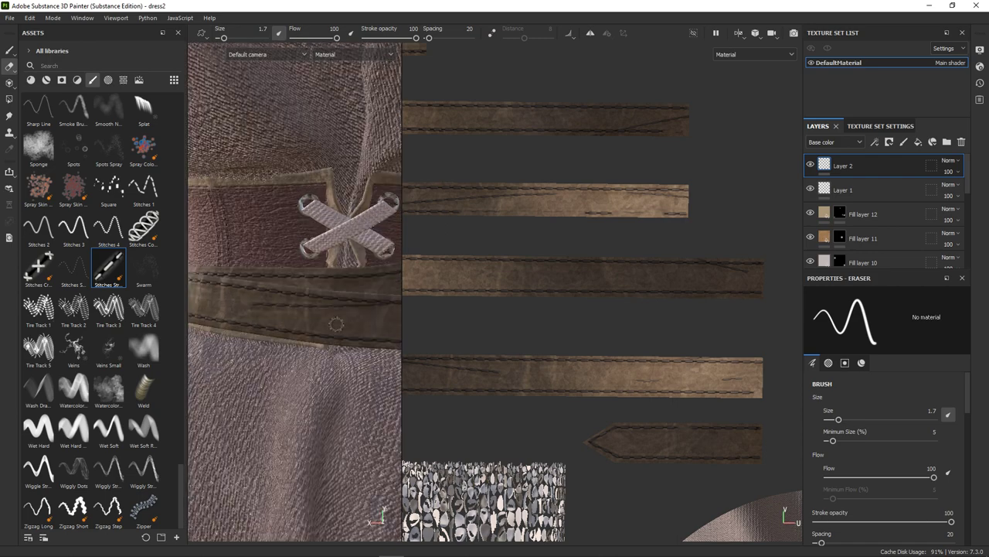
alt+drag(361, 310, 335, 310)
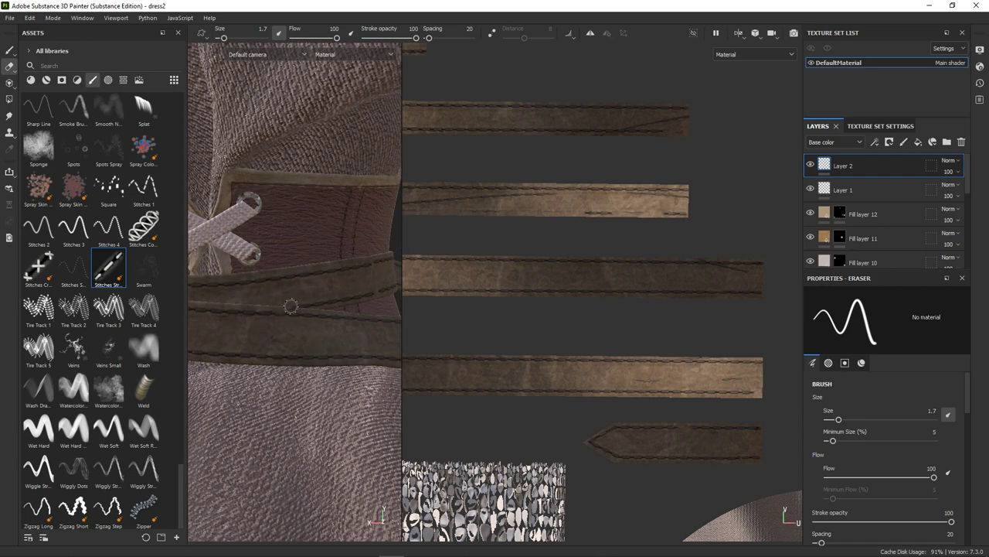
mouse_move(306, 352)
alt+mouse_down()
mouse_move(331, 342)
mouse_move(344, 317)
alt+mouse_up()
key(p)
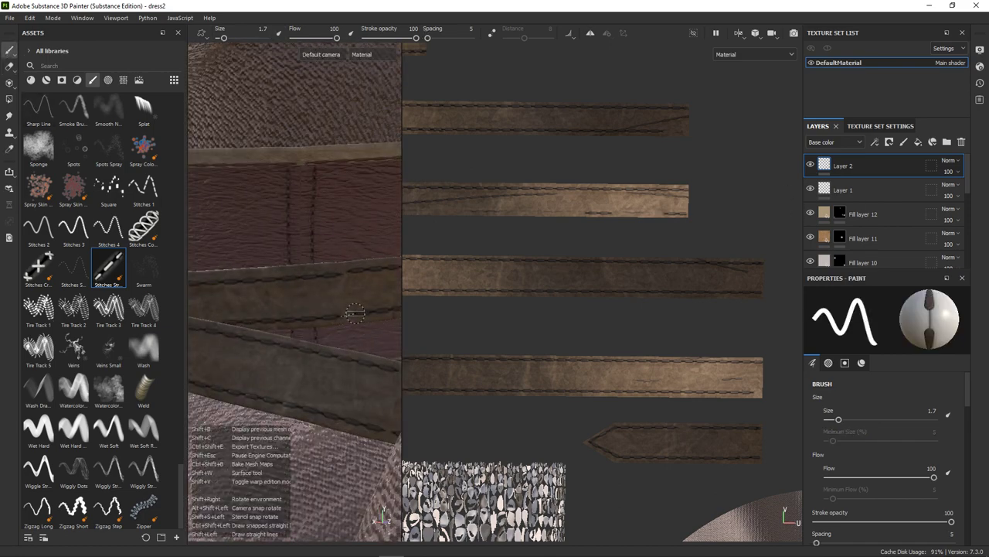
alt+right_drag(341, 316, 278, 325)
mouse_move(278, 324)
alt+mouse_down()
mouse_move(222, 326)
mouse_move(255, 317)
alt+mouse_up()
mouse_move(256, 316)
alt+right_down()
mouse_move(278, 309)
mouse_move(252, 306)
alt+right_up()
alt+drag(251, 305, 286, 325)
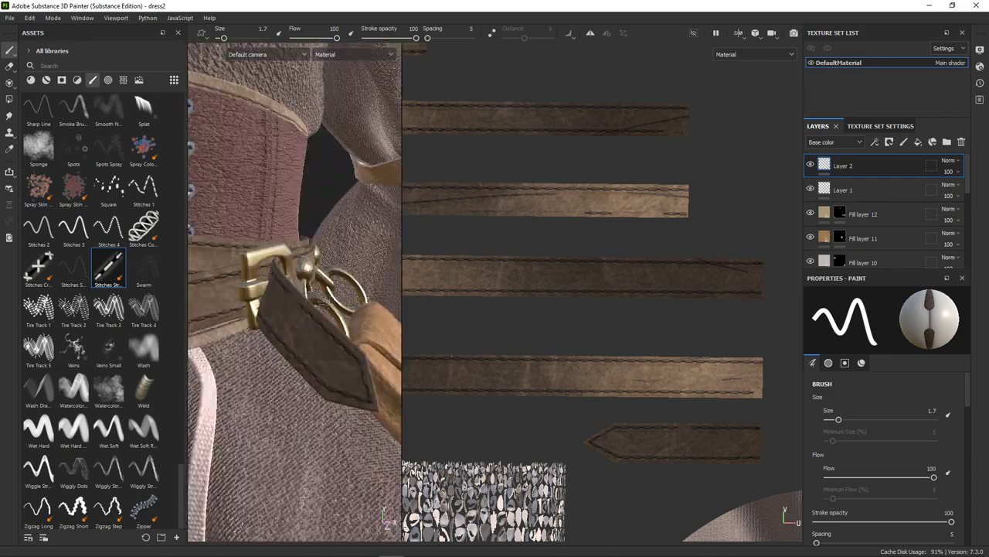
alt+right_drag(286, 325, 311, 345)
alt+drag(312, 345, 298, 340)
alt+right_drag(297, 340, 286, 325)
alt+drag(286, 325, 293, 321)
alt+right_drag(294, 321, 309, 310)
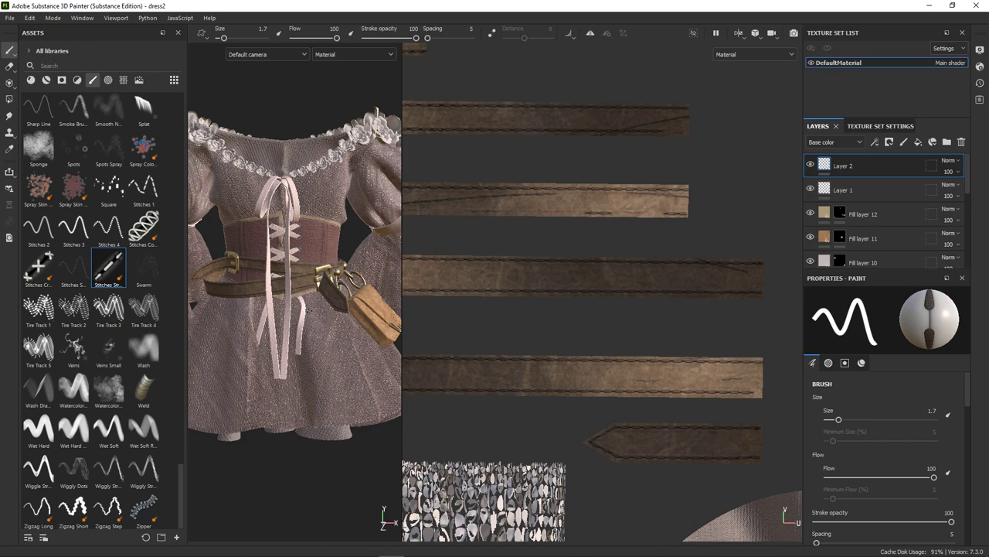
scroll(547, 334, down, 3)
middle_drag(548, 334, 641, 309)
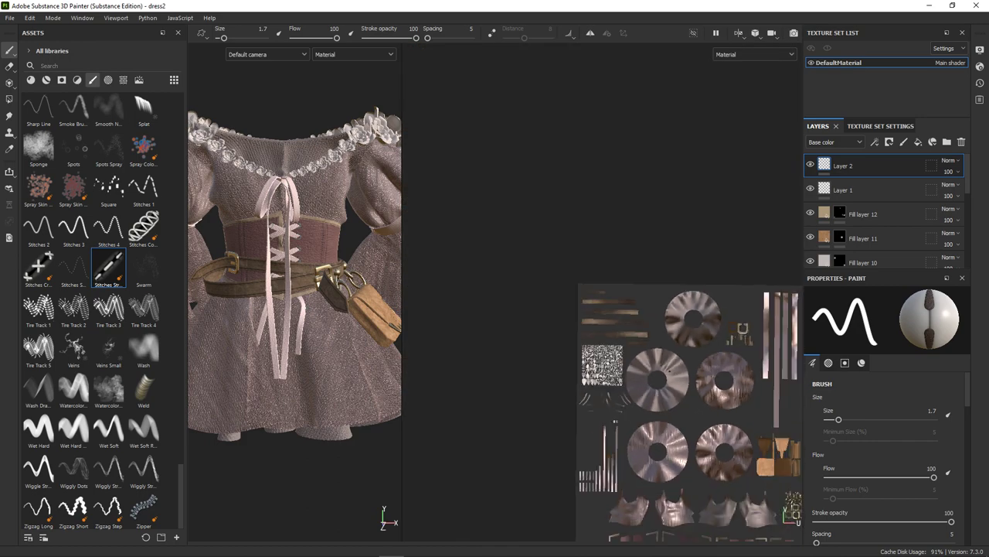
Step: Stitch along the tan square leather panel's top, left and bottom edges
scroll(642, 309, up, 5)
scroll(713, 402, up, 5)
shift+click(644, 359)
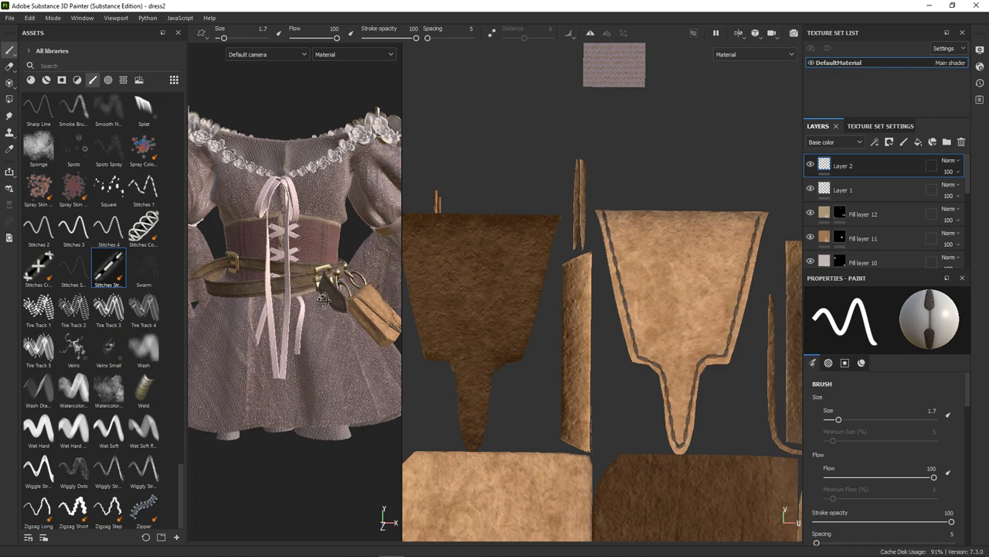
alt+drag(363, 309, 325, 294)
middle_drag(518, 318, 533, 203)
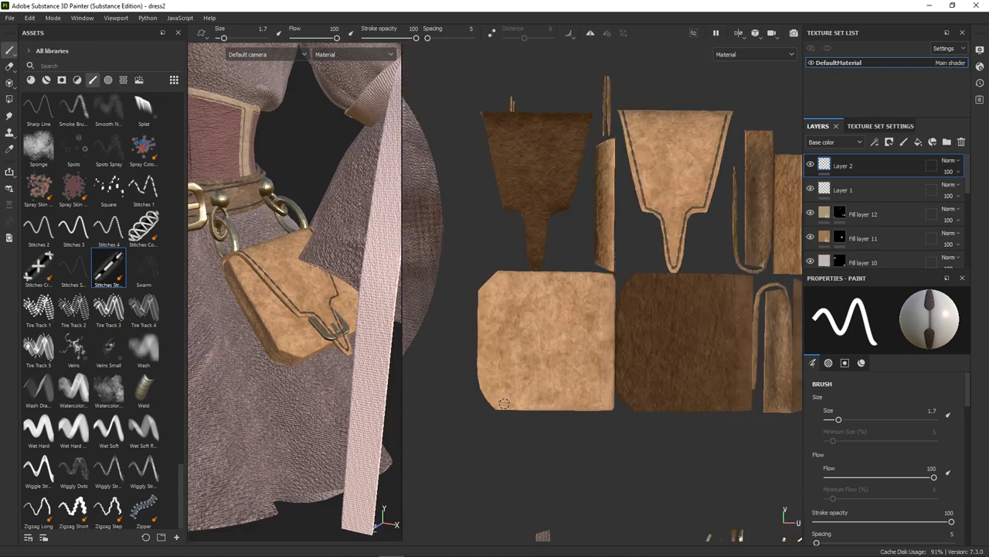
scroll(653, 235, up, 2)
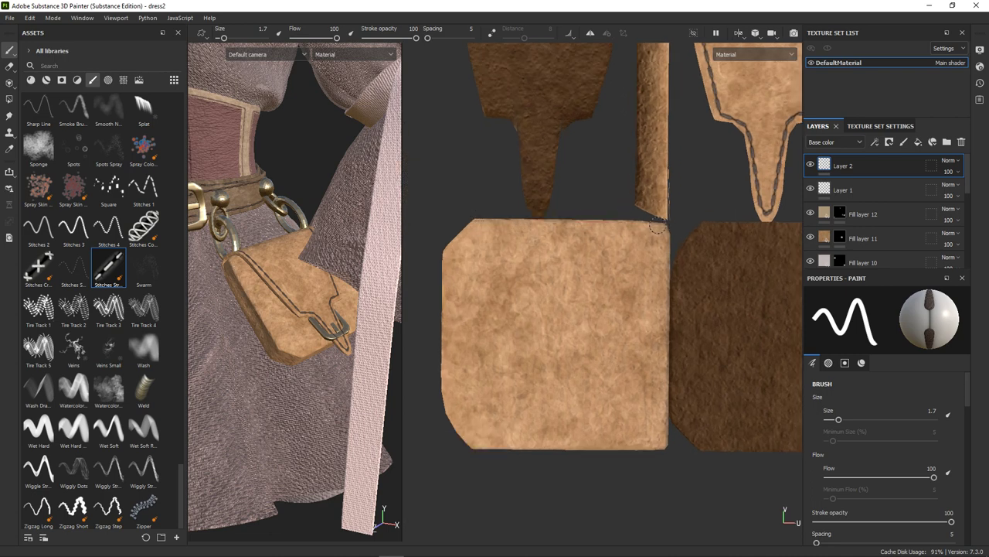
shift+click(475, 226)
shift+click(451, 397)
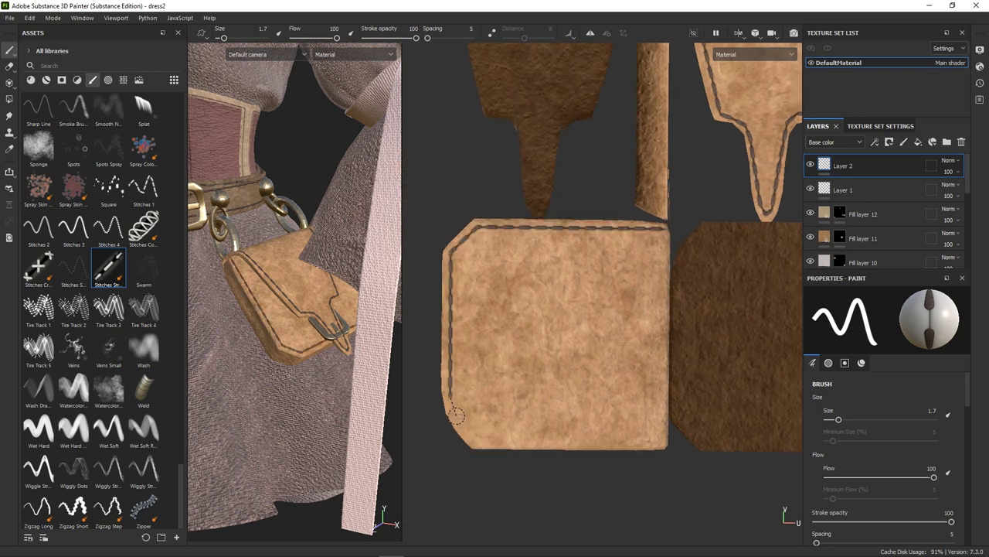
shift+click(661, 441)
Step: Add stitch lines along the bag's lower edge and lower face
key(f)
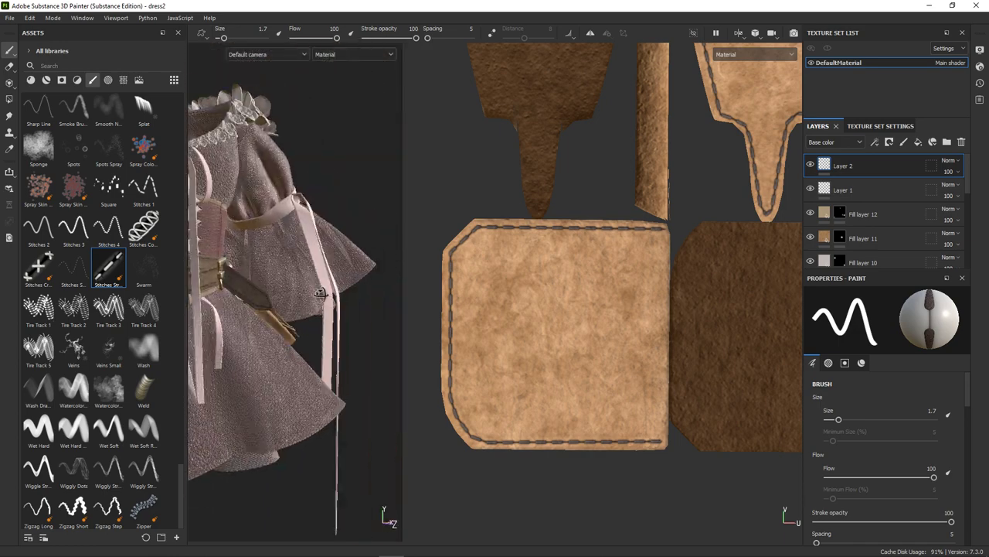
scroll(728, 172, up, 3)
scroll(265, 241, up, 5)
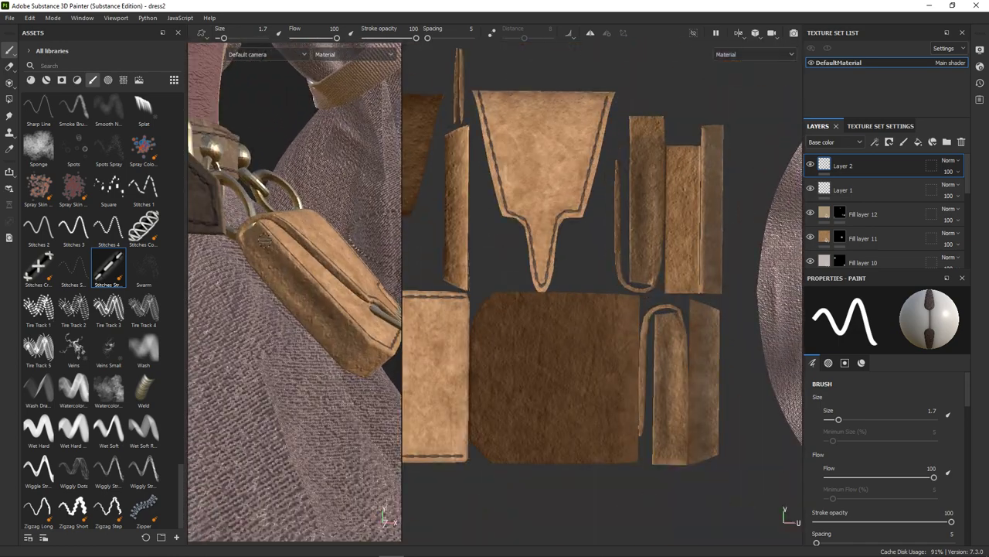
shift+click(375, 356)
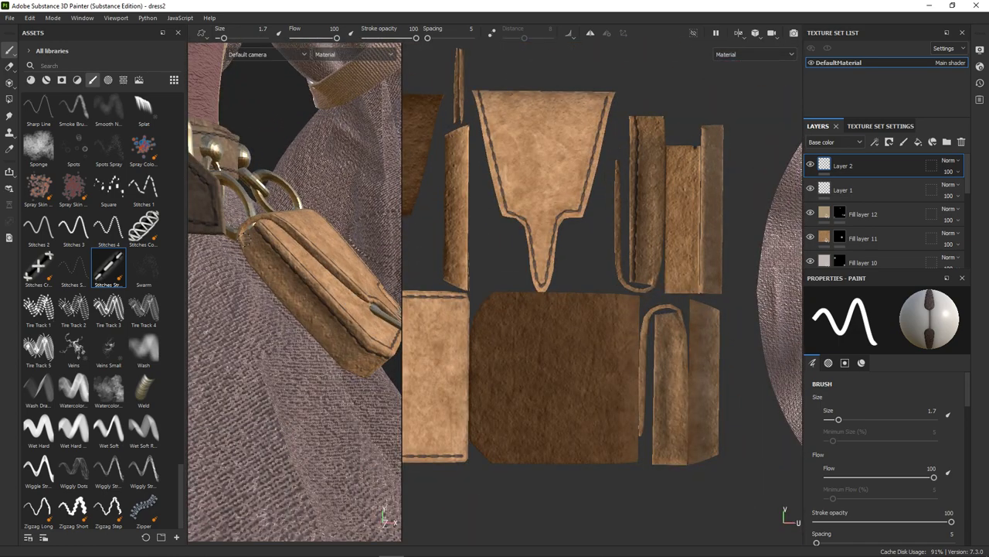
shift+click(354, 360)
Step: Draw a straight stitch line down the tall leather strip
scroll(369, 371, down, 5)
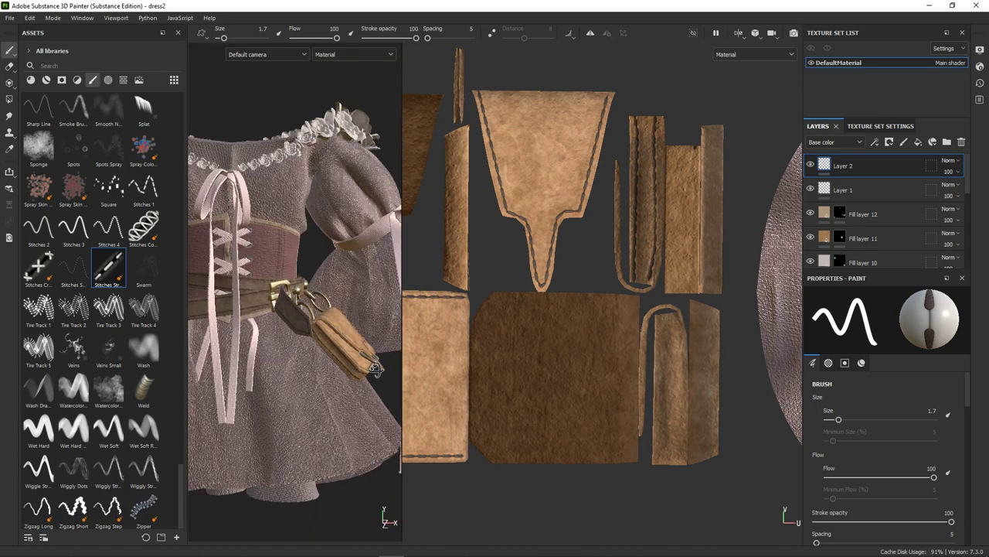
alt+drag(369, 371, 288, 329)
scroll(288, 328, up, 5)
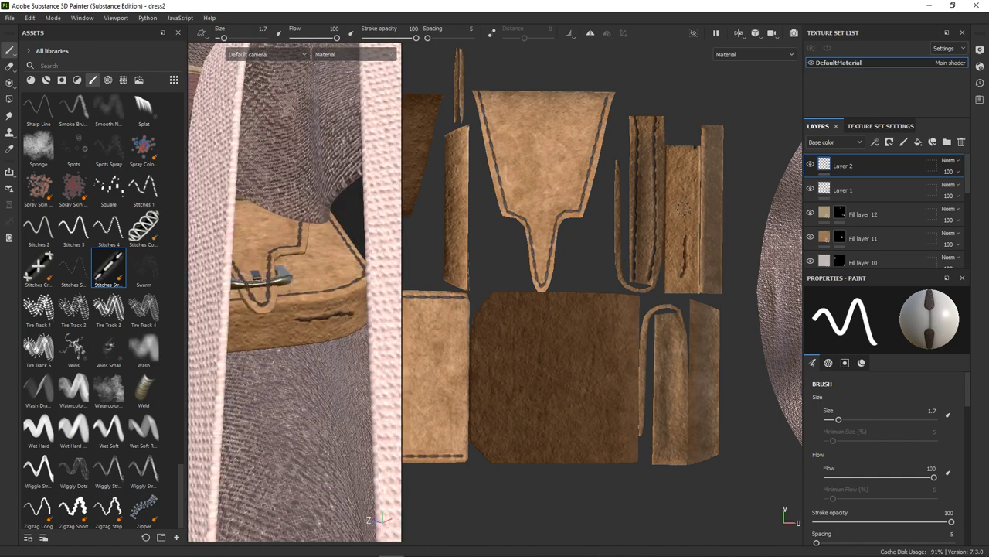
click(674, 148)
shift+click(670, 289)
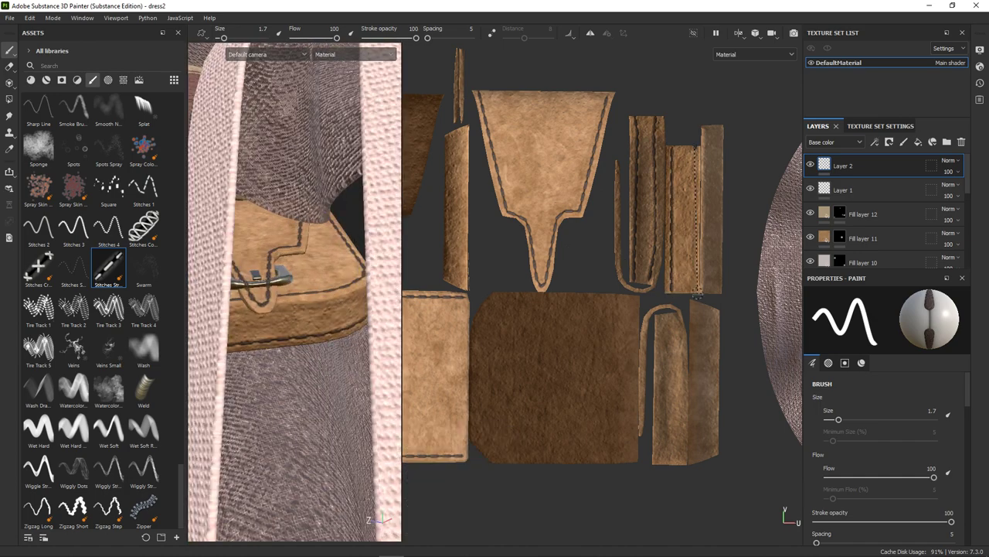
Step: Stitch down the right leather strip, then return to a full front view
scroll(294, 310, down, 5)
mouse_move(294, 310)
alt+mouse_down()
mouse_move(255, 325)
mouse_move(274, 291)
alt+mouse_up()
scroll(283, 291, up, 5)
key(e)
key(1)
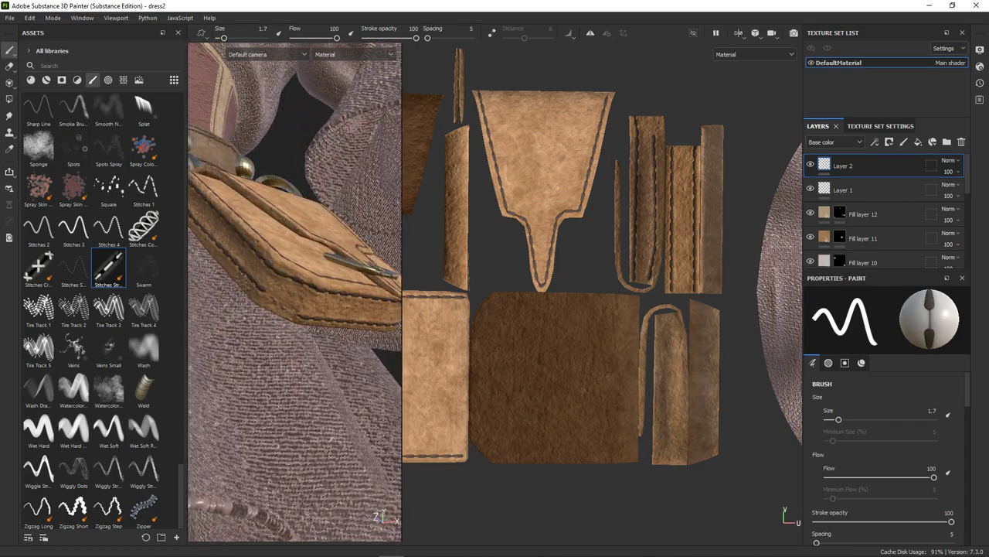
scroll(275, 305, down, 3)
scroll(274, 305, down, 3)
alt+drag(274, 306, 302, 333)
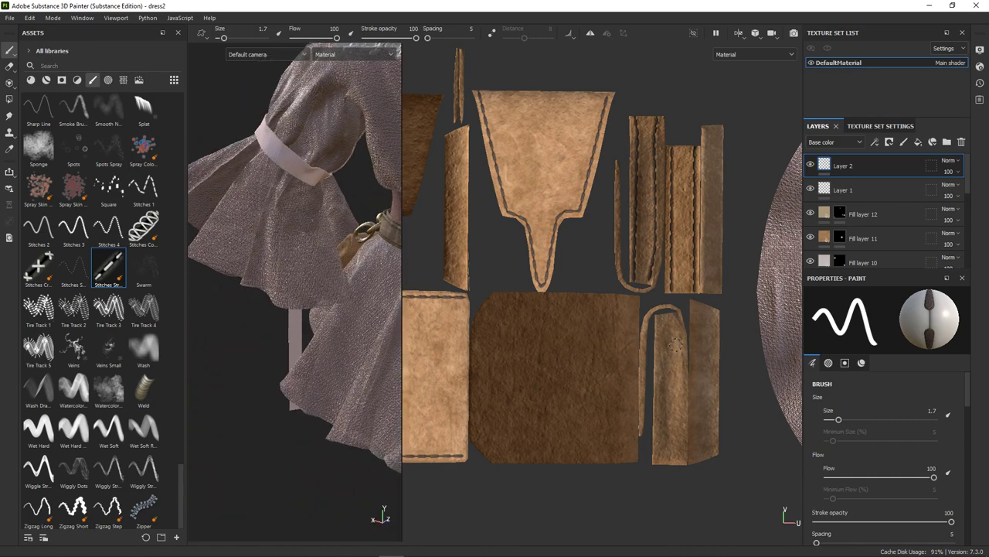
scroll(678, 341, up, 1)
shift+click(659, 454)
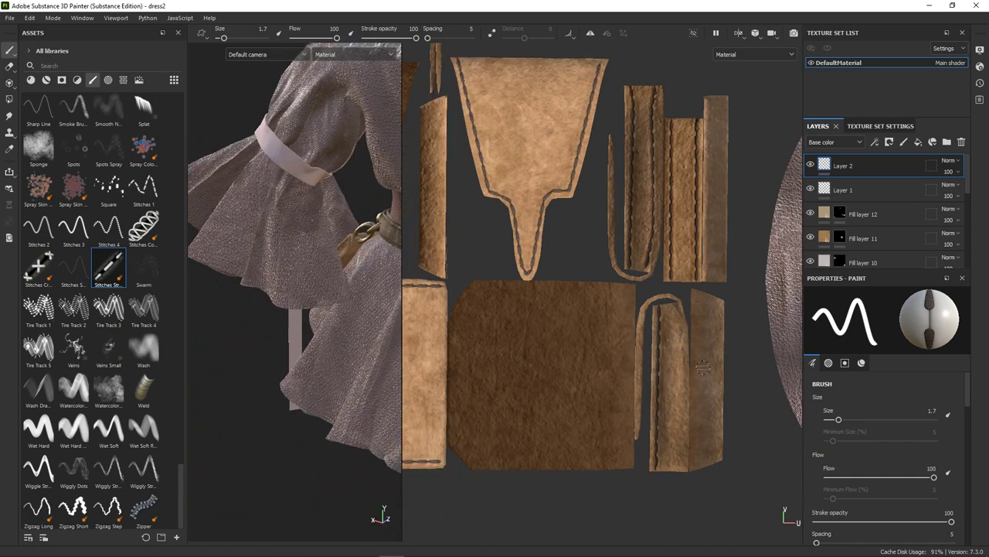
shift+click(684, 363)
alt+drag(349, 364, 286, 315)
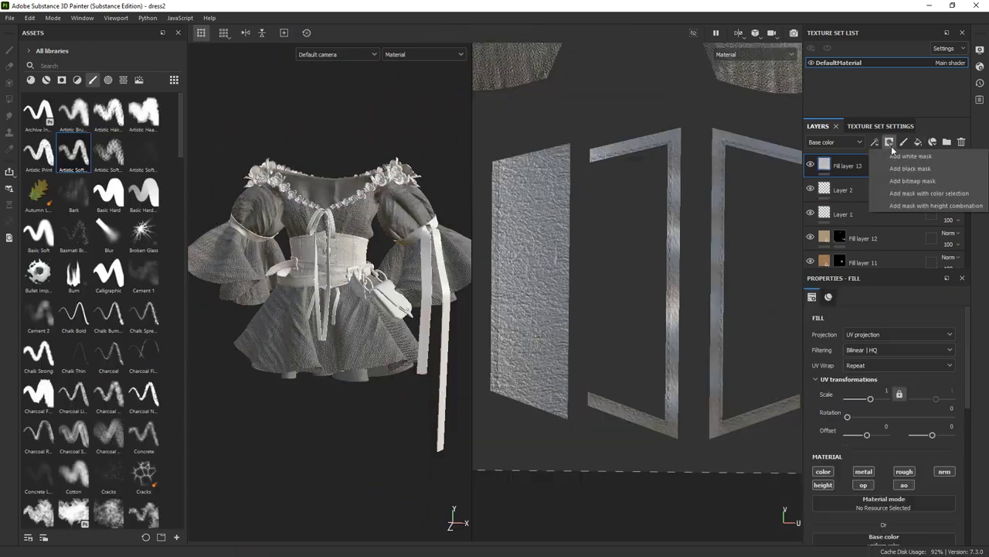
Step: Give the new fill layer a black mask
right_click(885, 167)
click(884, 259)
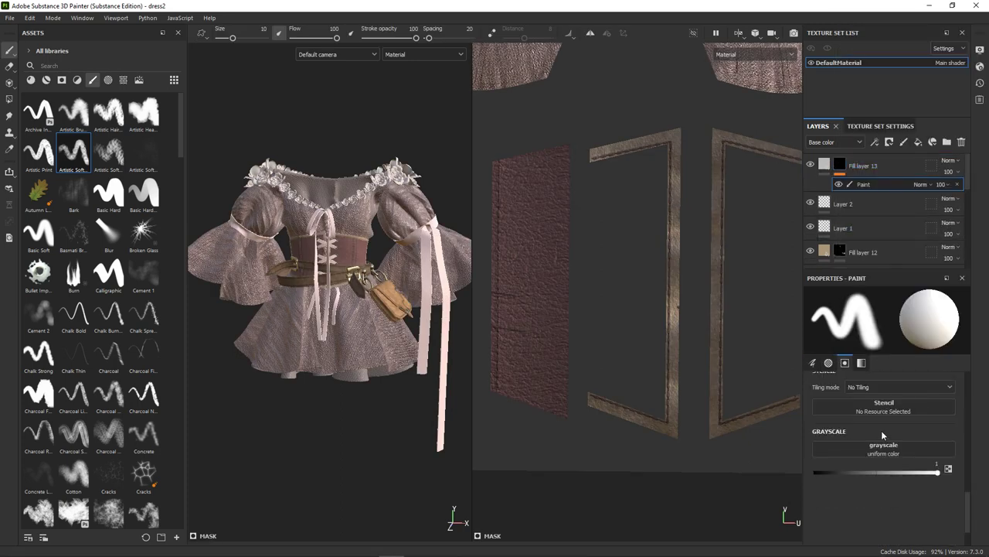
key(Delete)
scroll(889, 387, down, 1)
Step: Set the base colour to dark reddish-brown 312426 and start painting it into the mask
click(908, 463)
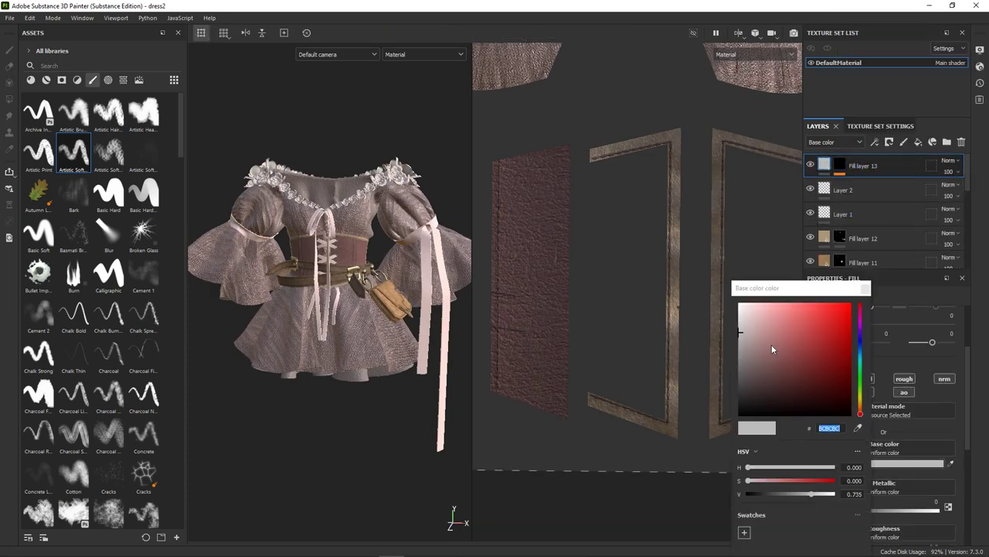
click(764, 358)
click(542, 292)
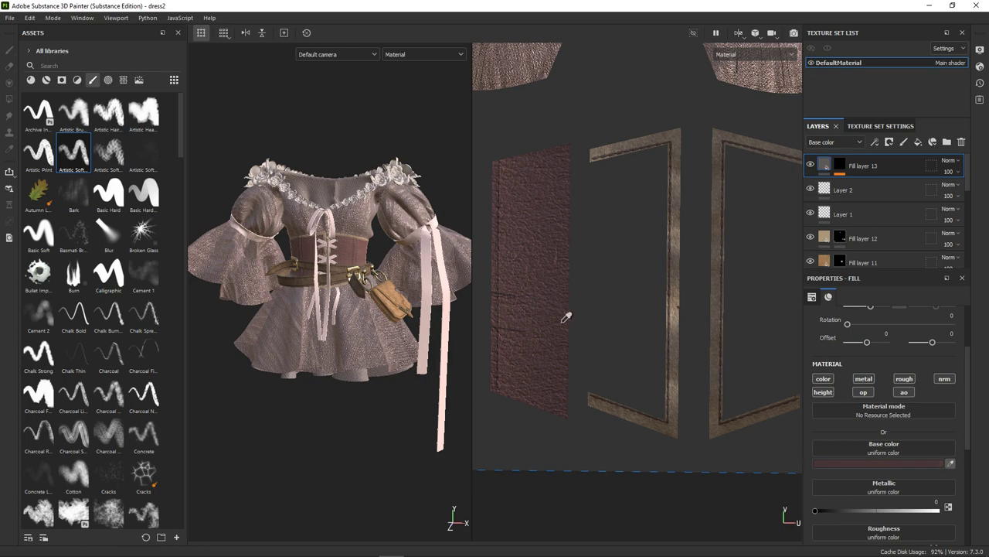
click(881, 463)
drag(783, 380, 784, 398)
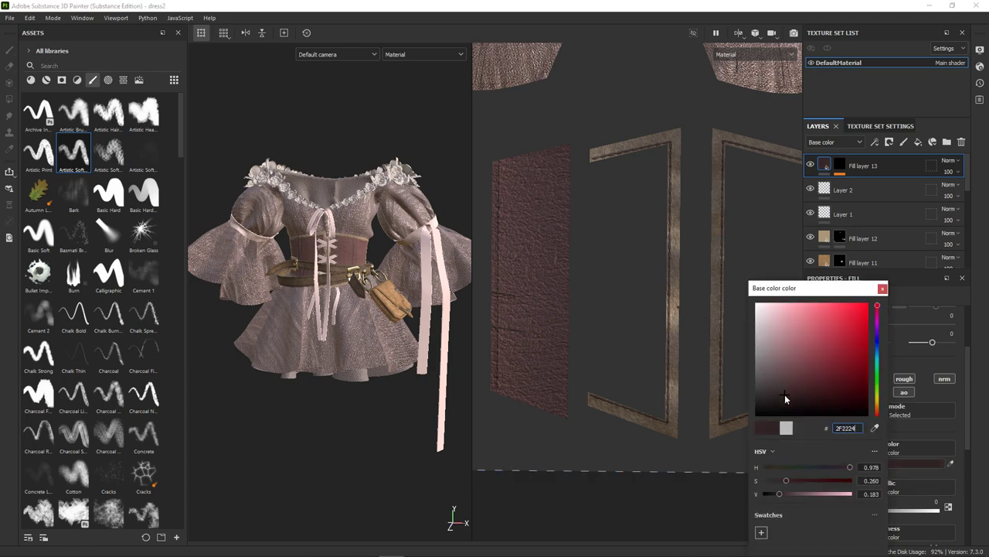
click(882, 288)
key(1)
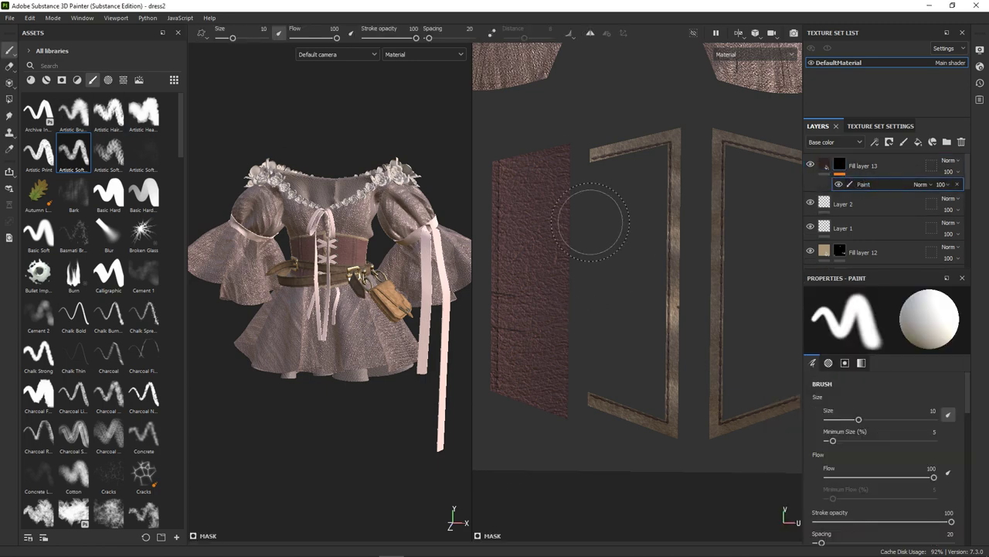
drag(565, 306, 562, 379)
Step: Shade the leather panel with Artistic brushes, eraser and smudge, adding Cement 1 grime
key(ctrl+z)
click(38, 151)
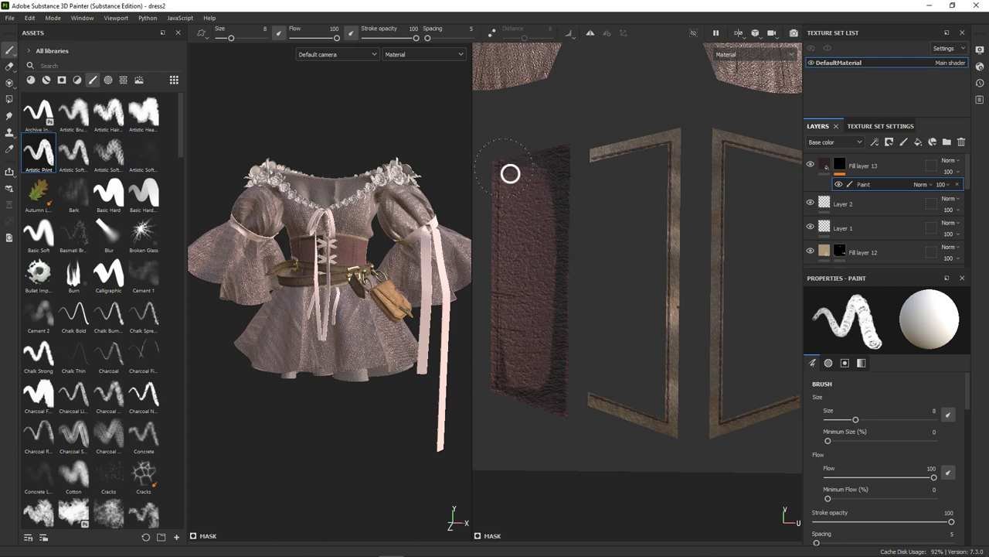
key(e)
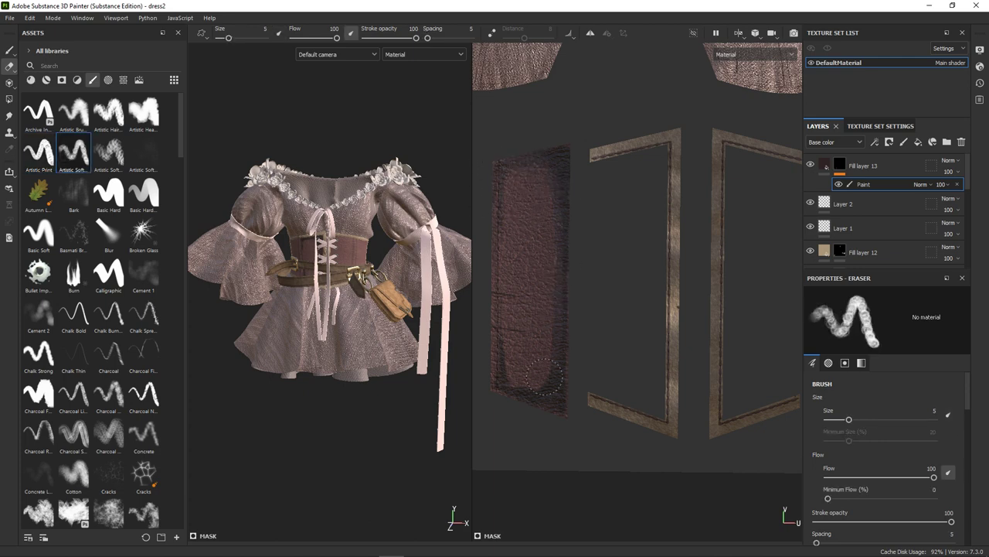
key(j)
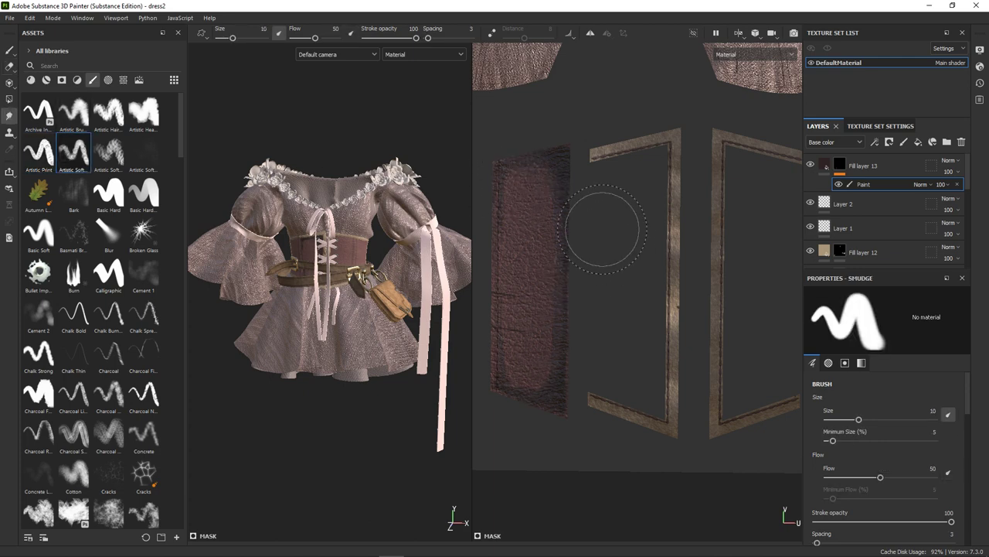
click(109, 232)
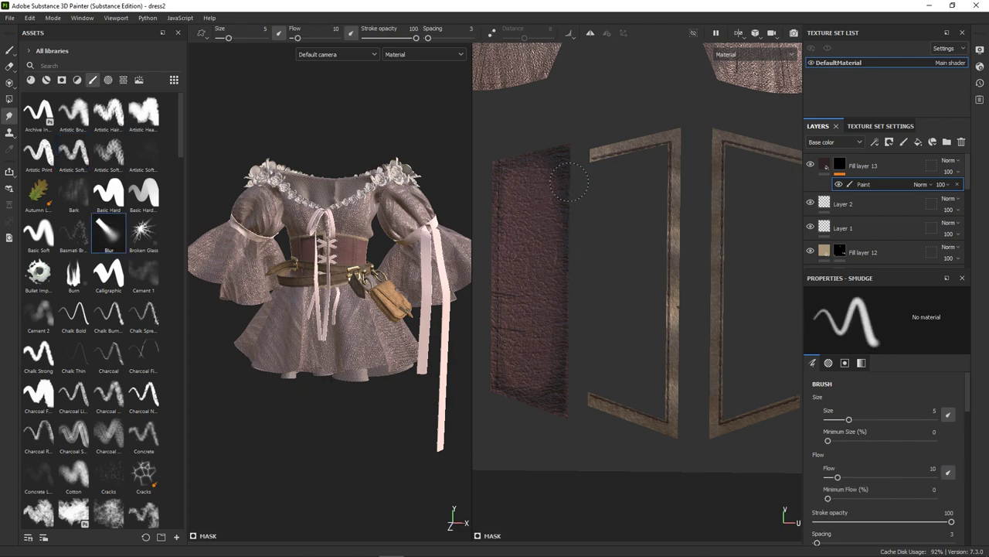
click(39, 152)
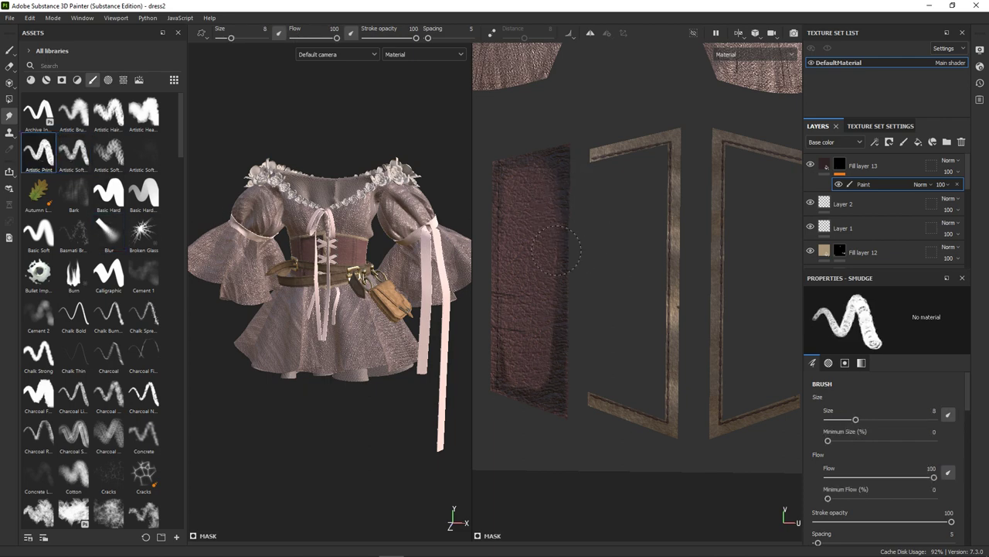
click(73, 153)
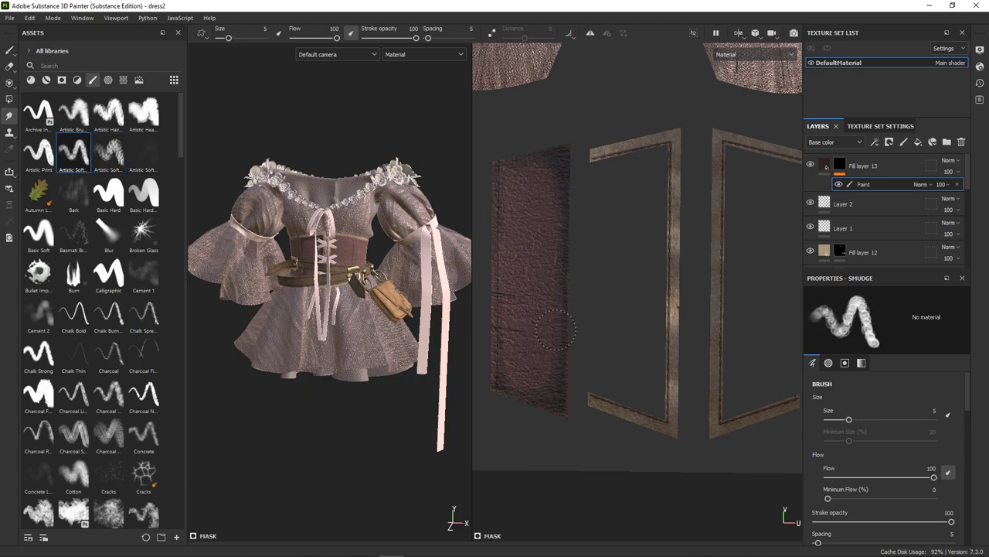
click(9, 51)
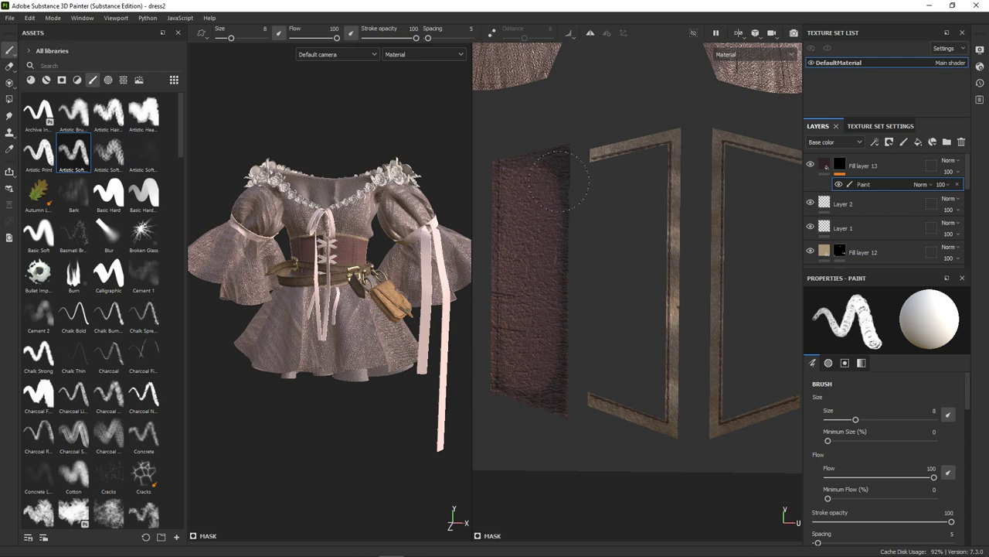
click(10, 115)
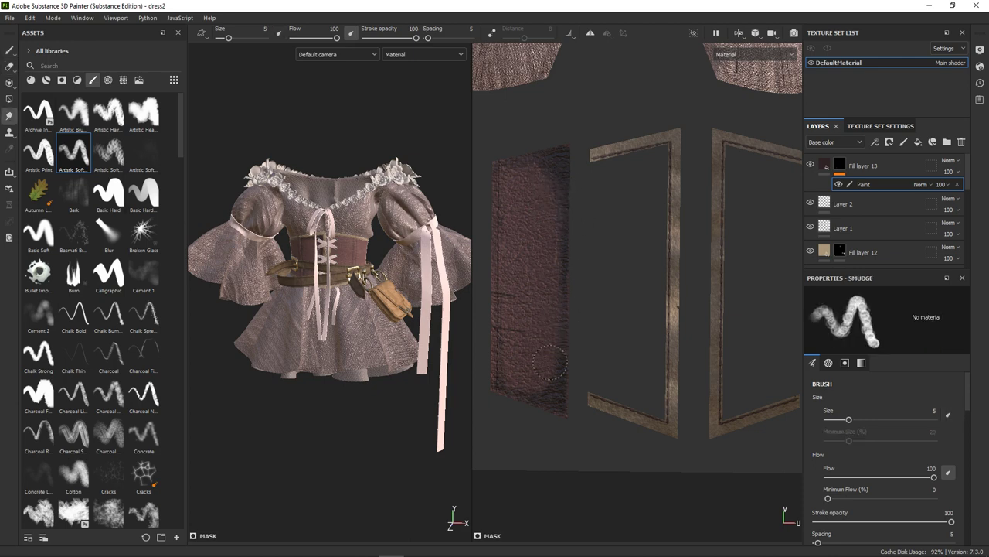
click(10, 50)
click(144, 275)
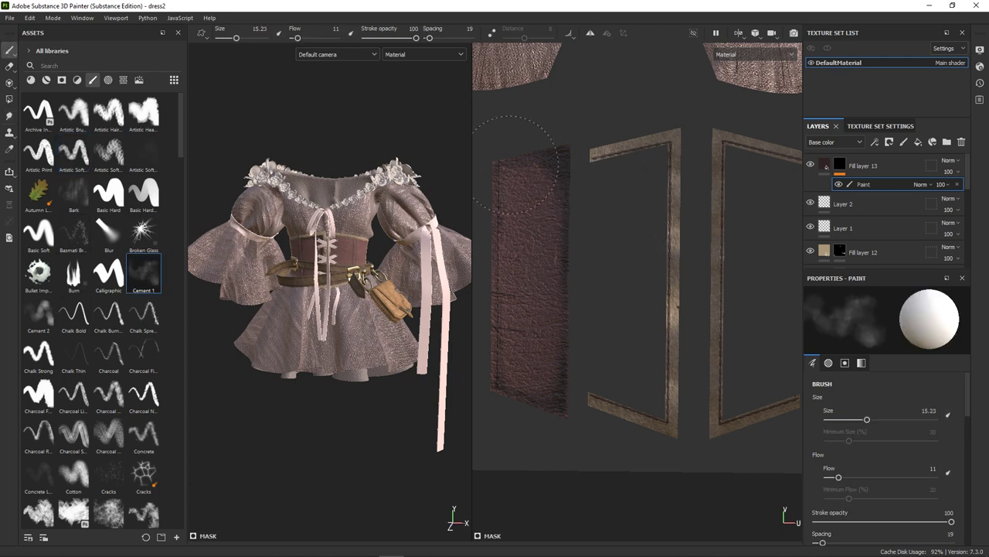
drag(555, 180, 562, 348)
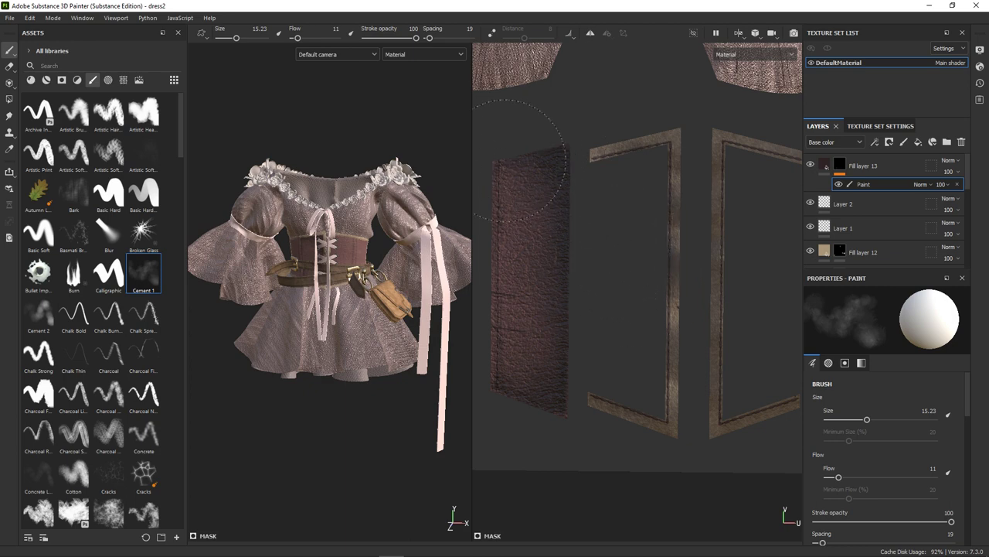
Step: Duplicate Fill layer 13 to create Fill layer 13 copy 1
click(897, 167)
right_click(897, 167)
click(858, 231)
right_click(854, 168)
click(824, 165)
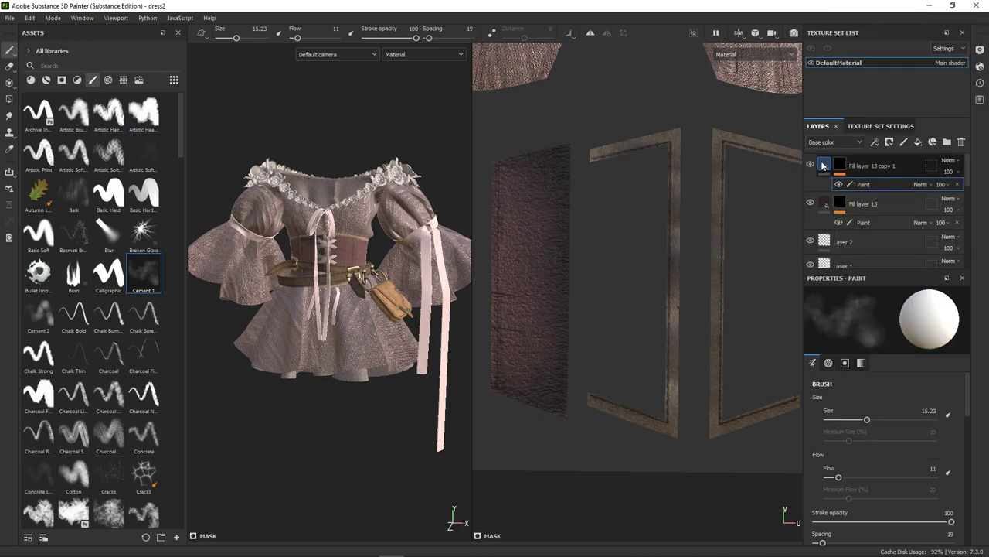
Step: Set the copied layer's base colour to pale yellow
click(824, 165)
drag(819, 369, 791, 320)
click(868, 293)
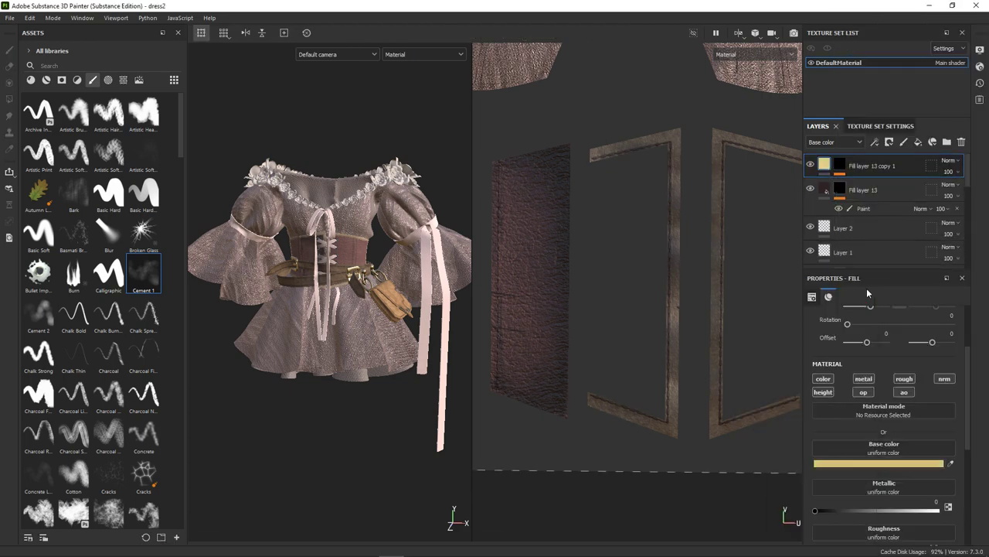
Step: Paint the yellow tint on the leather panel, smudging and erasing with an 8.42 eraser
click(8, 50)
drag(529, 186, 532, 330)
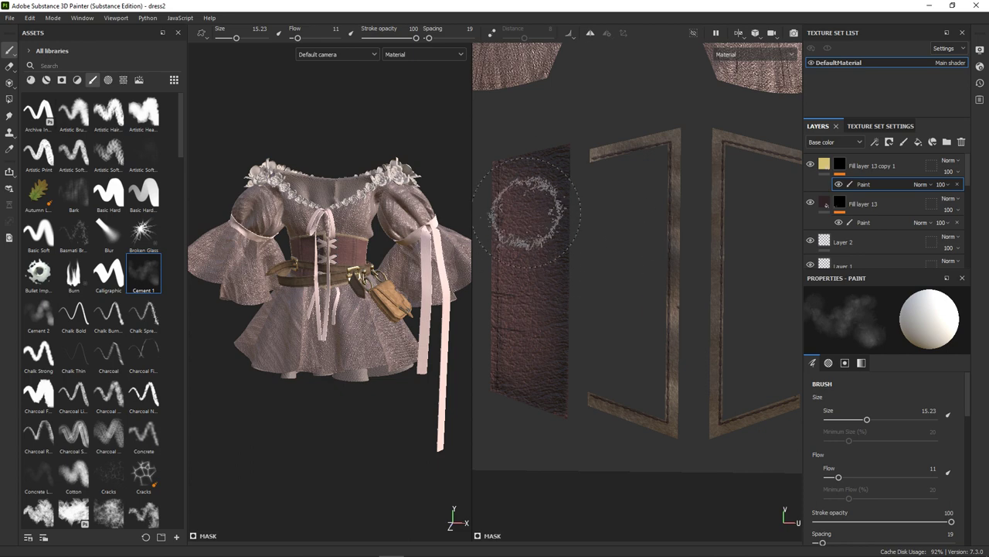
click(9, 116)
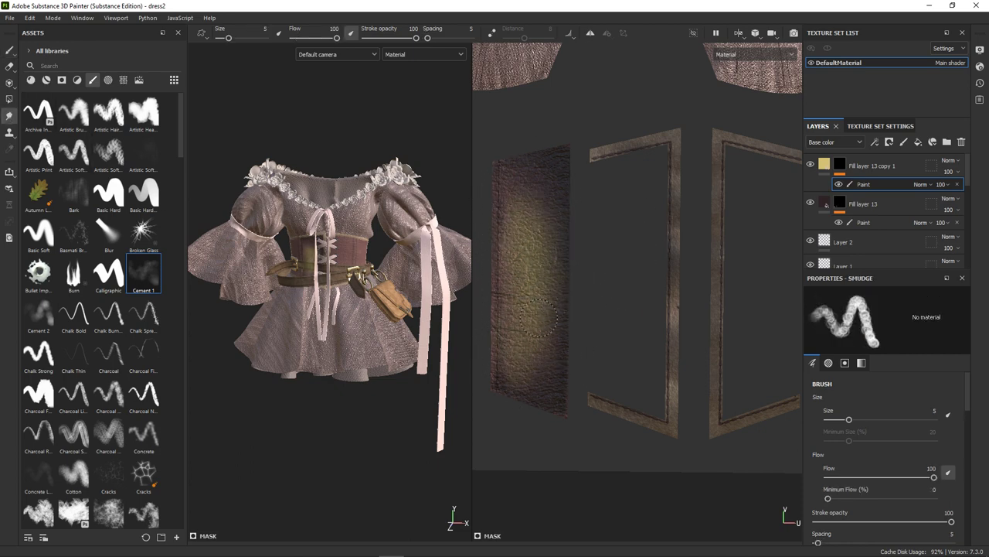
click(9, 67)
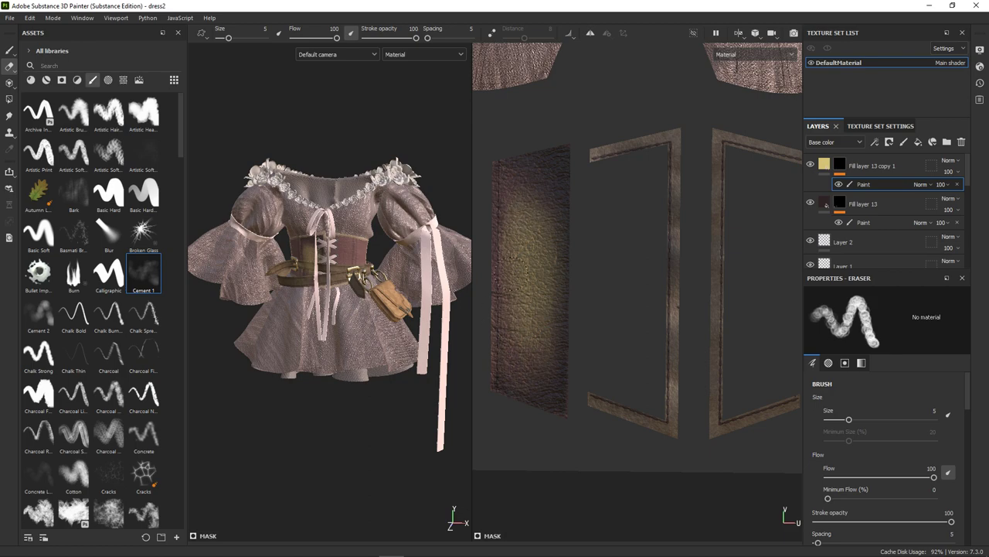
ctrl+right_drag(707, 342, 724, 343)
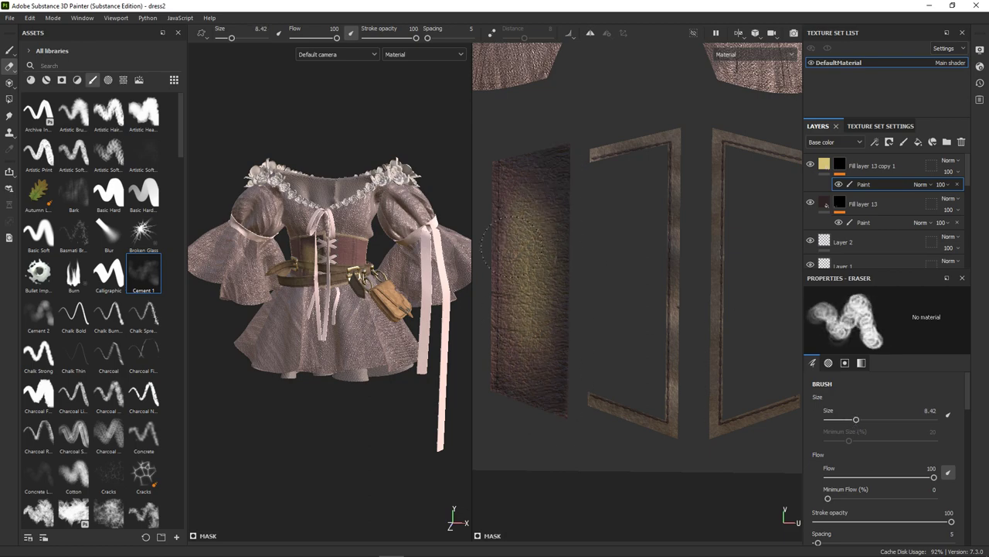
scroll(332, 255, up, 5)
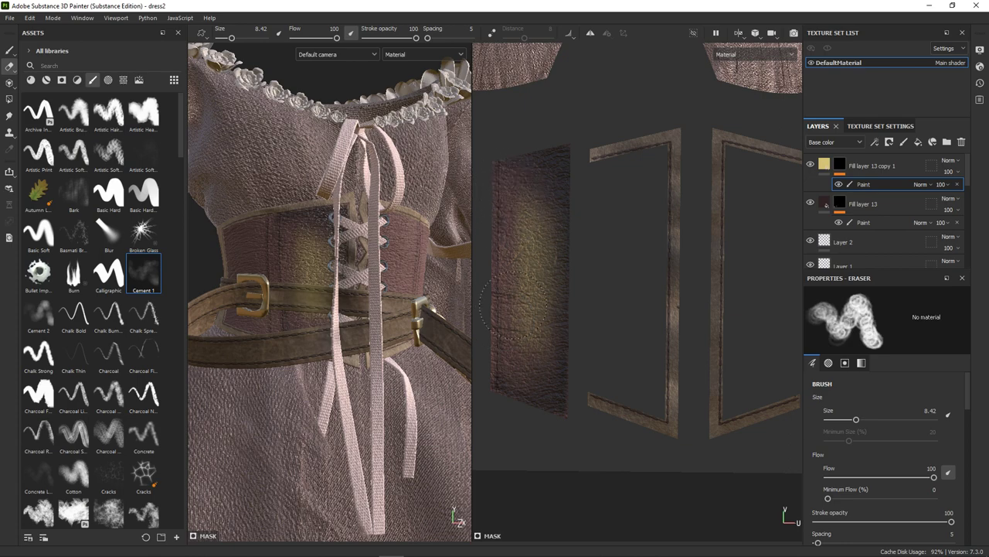
key(5)
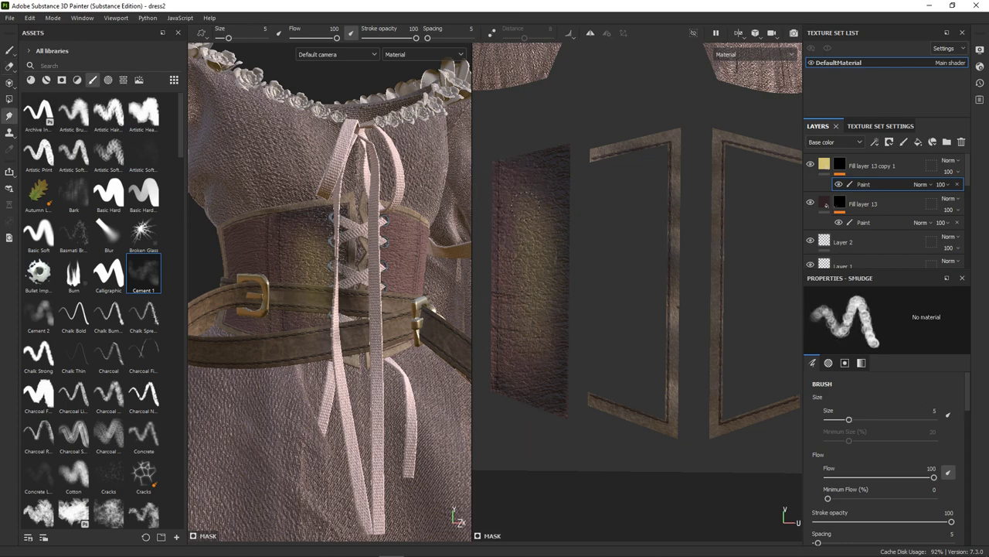
scroll(328, 280, down, 5)
alt+drag(309, 280, 328, 279)
scroll(329, 280, up, 5)
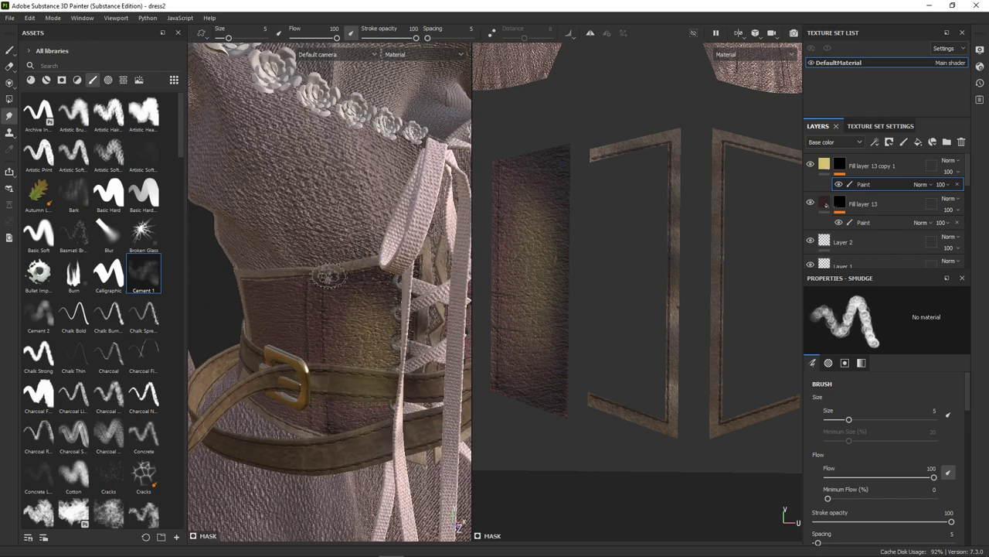
key(1)
click(874, 222)
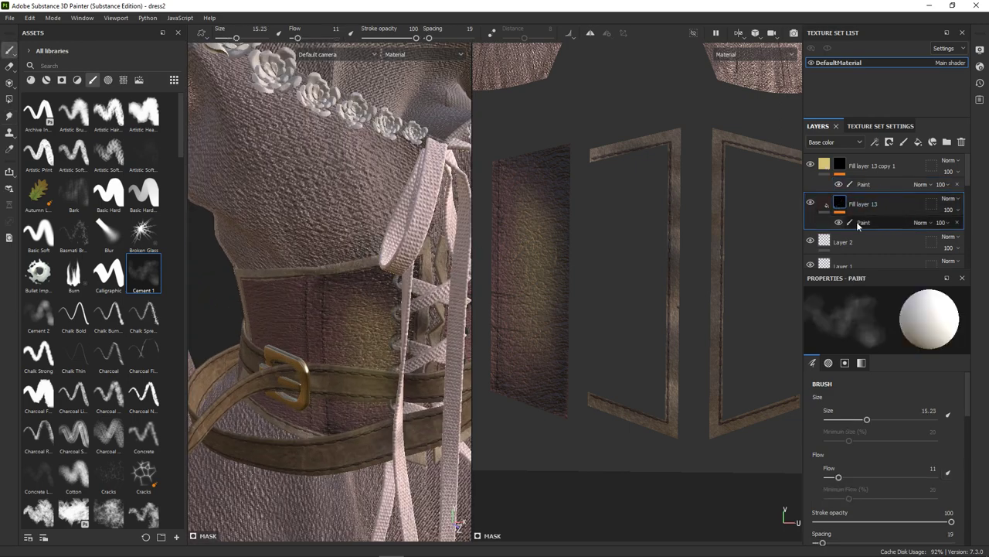
Step: Try Artistic Hair and Charcoal strokes on the left panel, undoing each
scroll(559, 258, down, 2)
scroll(513, 258, down, 2)
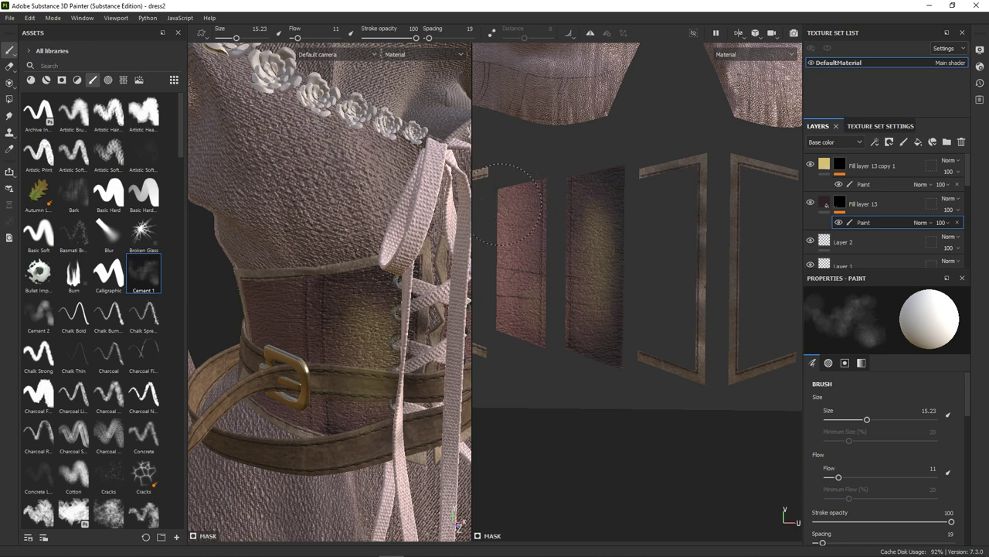
click(73, 113)
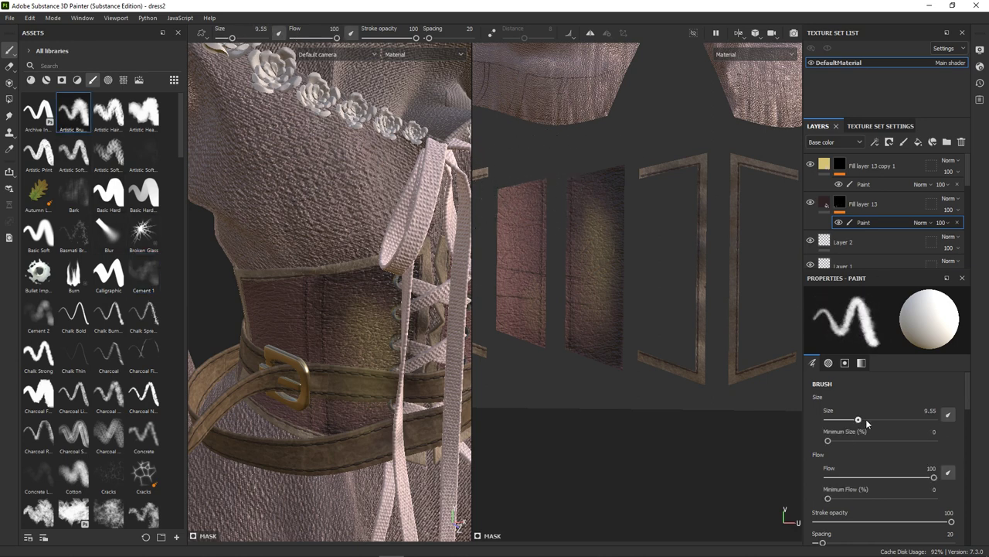
click(108, 112)
mouse_move(516, 193)
mouse_down()
mouse_move(512, 340)
mouse_move(523, 179)
mouse_up()
key(f)
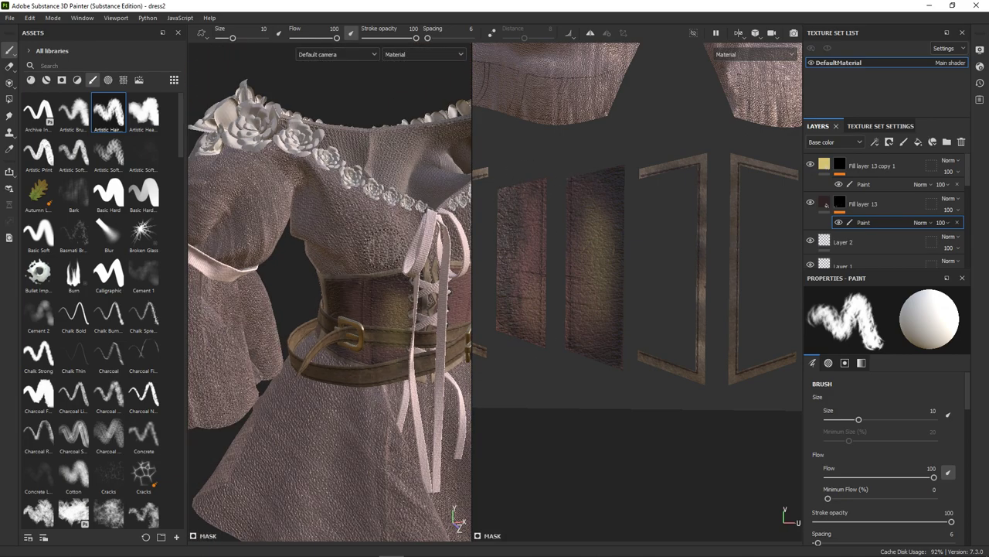
key(ctrl+z)
click(108, 431)
mouse_move(503, 176)
mouse_down()
mouse_move(514, 271)
mouse_move(542, 301)
mouse_up()
key(ctrl+z)
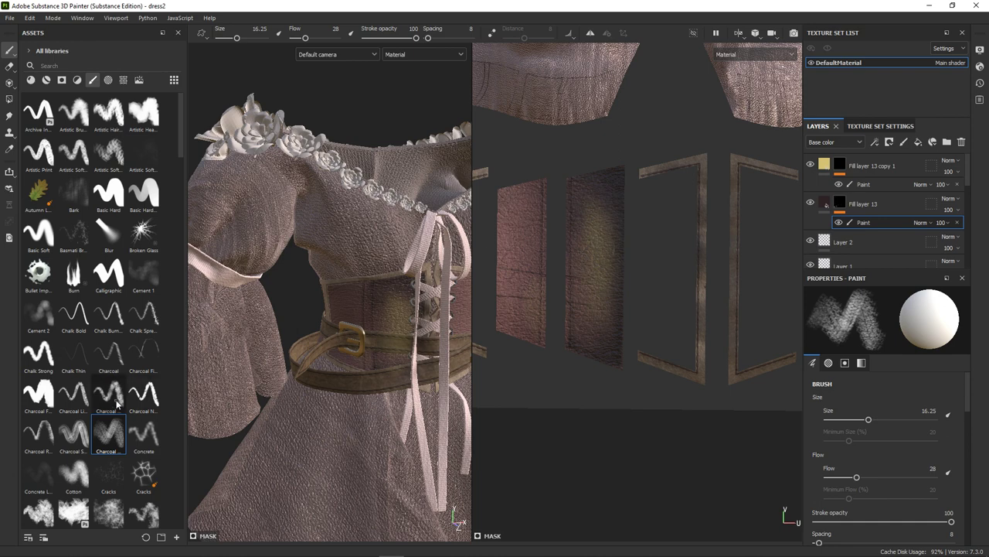
click(108, 392)
Step: Settle on the Dirt Brushed preset after trying Dirt 1 and Dirt Splash
click(108, 510)
scroll(176, 491, down, 1)
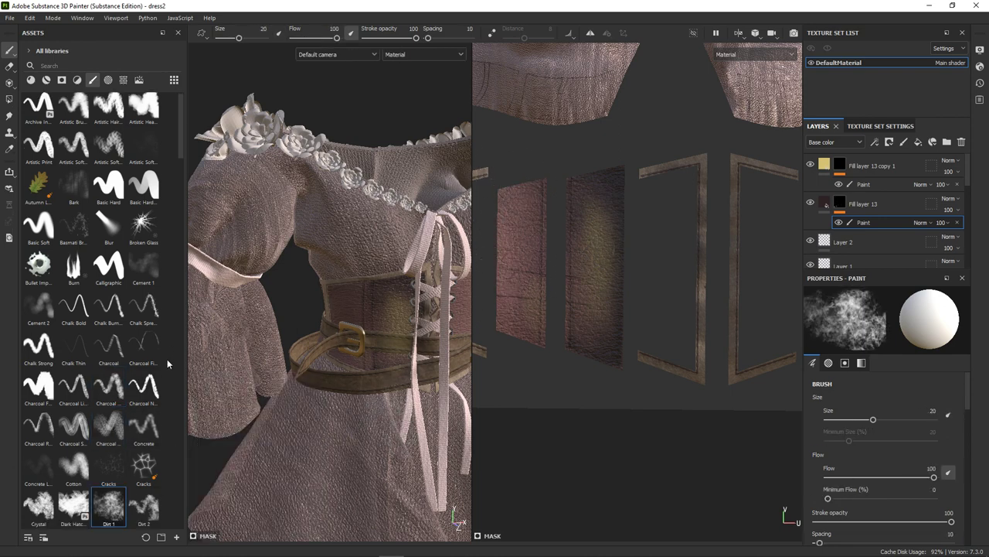
scroll(154, 309, down, 5)
click(109, 290)
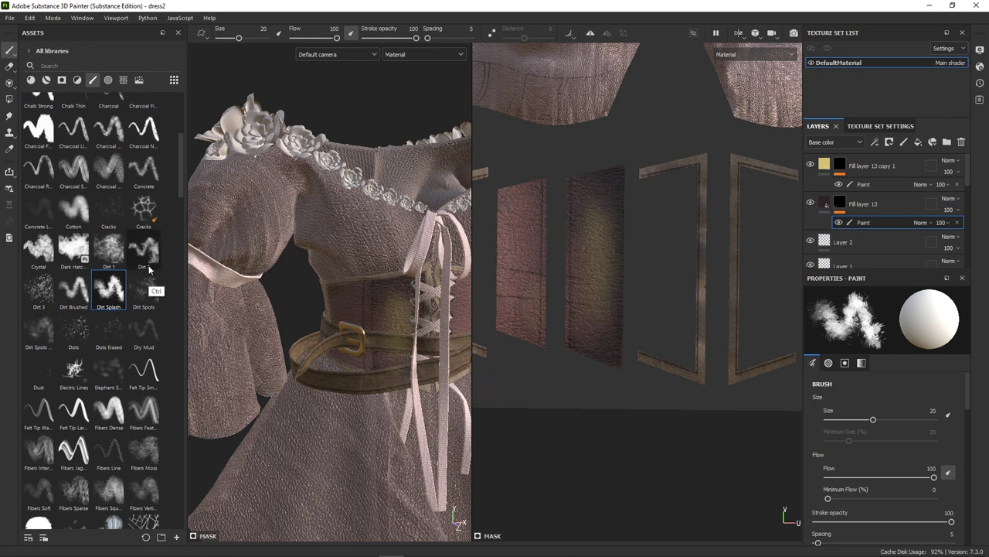
click(73, 290)
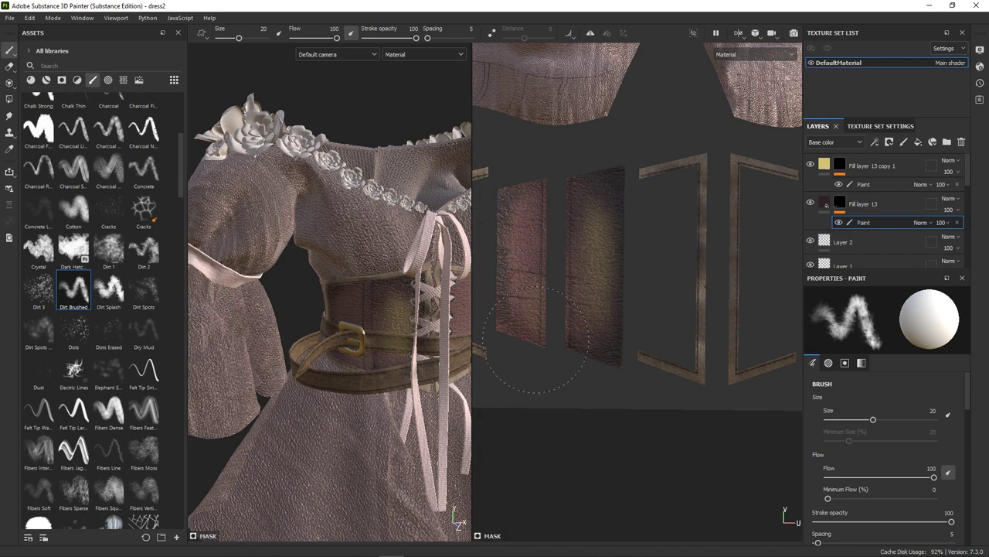
scroll(535, 340, down, 2)
scroll(513, 285, up, 3)
alt+drag(371, 279, 309, 255)
Step: Smudge the dark dirt paint and erase its excess
click(9, 118)
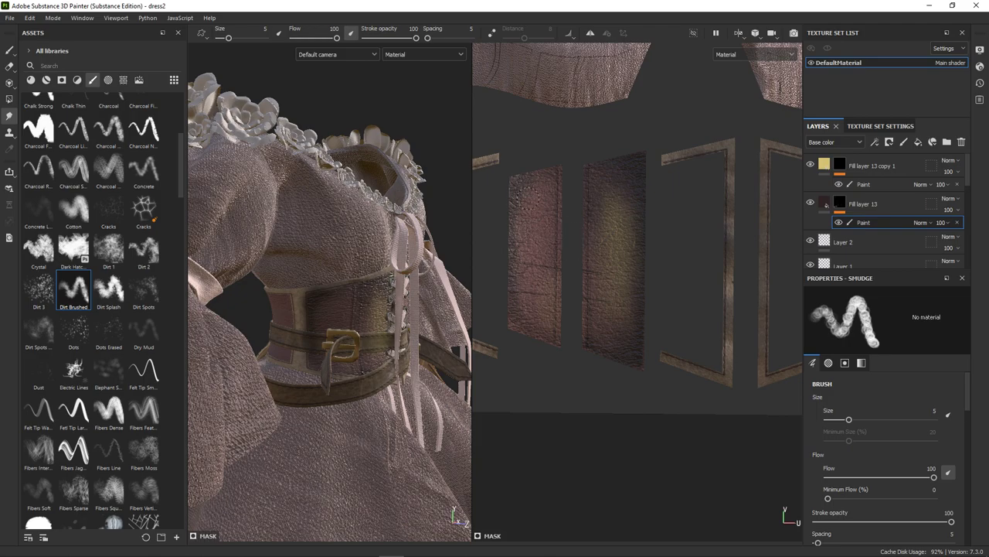
scroll(586, 135, down, 2)
scroll(586, 139, down, 2)
scroll(367, 278, up, 3)
click(10, 66)
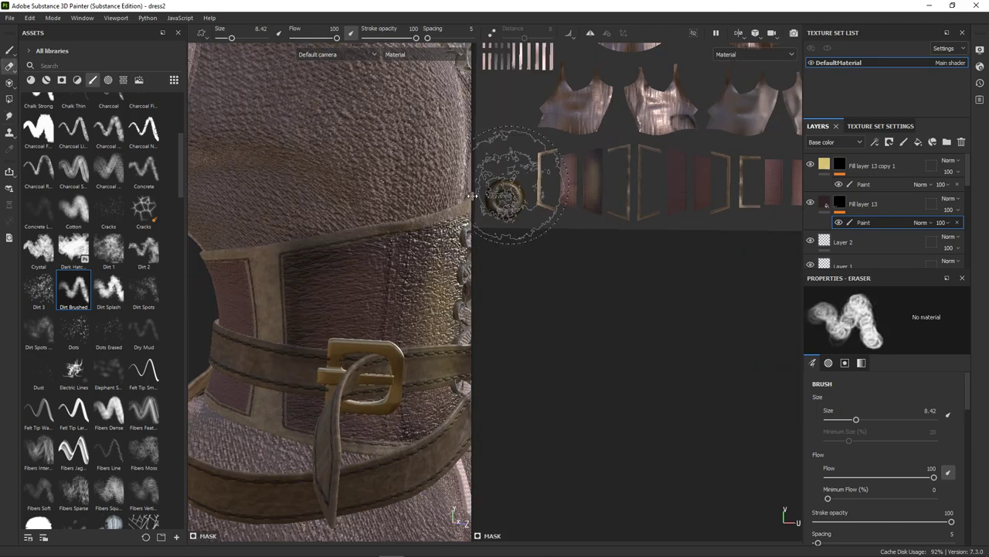
scroll(309, 232, down, 3)
scroll(313, 228, up, 3)
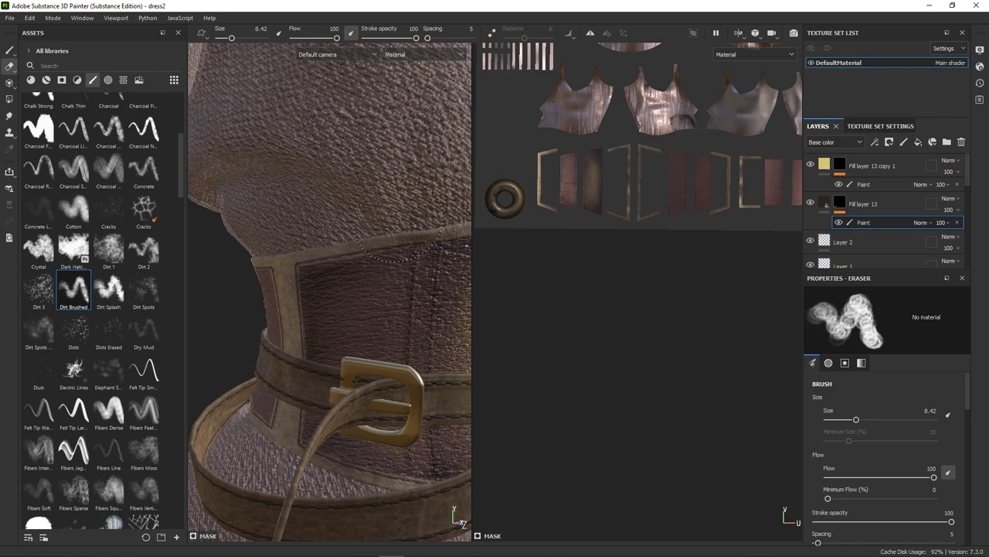
scroll(340, 166, down, 1)
scroll(340, 166, down, 2)
scroll(332, 232, down, 2)
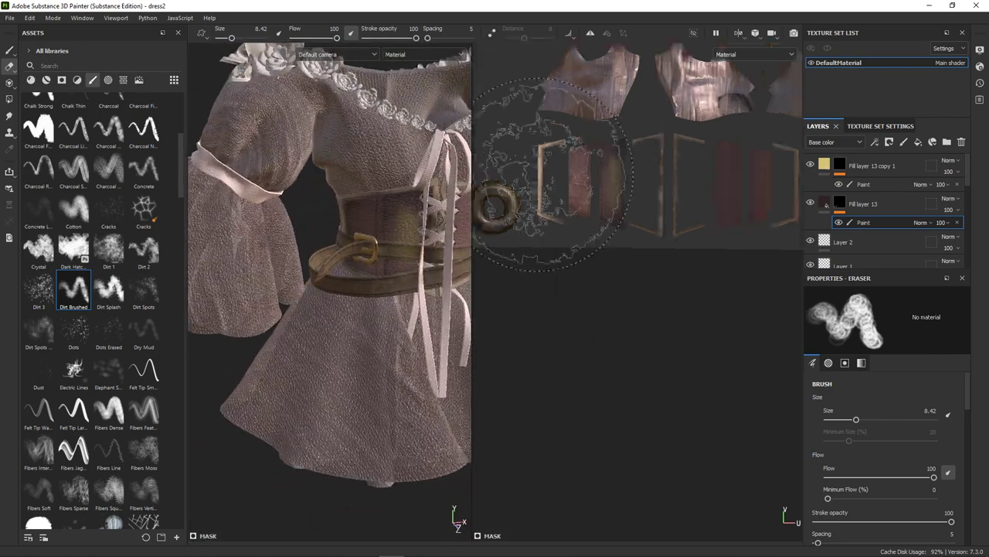
scroll(551, 174, up, 5)
Step: Smudge the yellow layer's tint to blend it with the dirt
click(852, 181)
key(b)
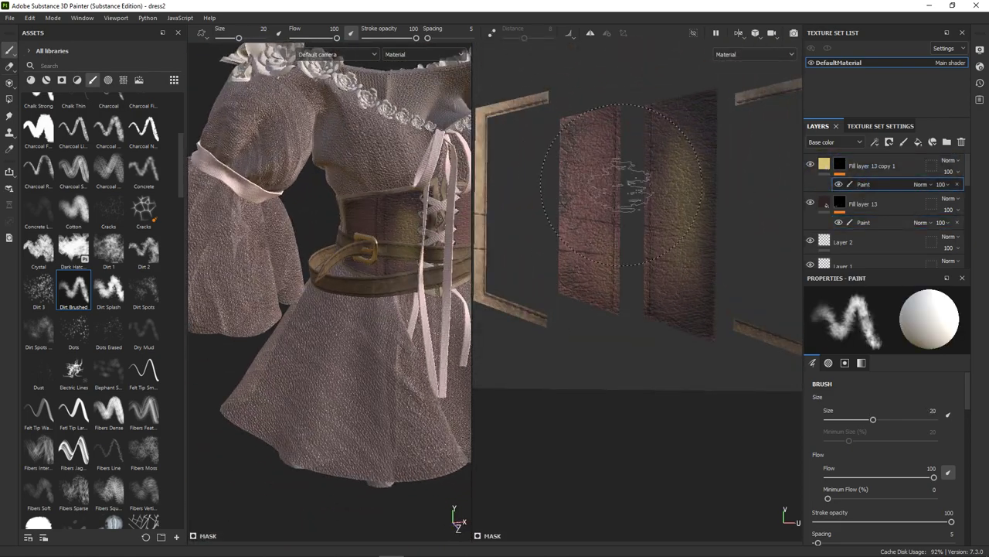
click(9, 115)
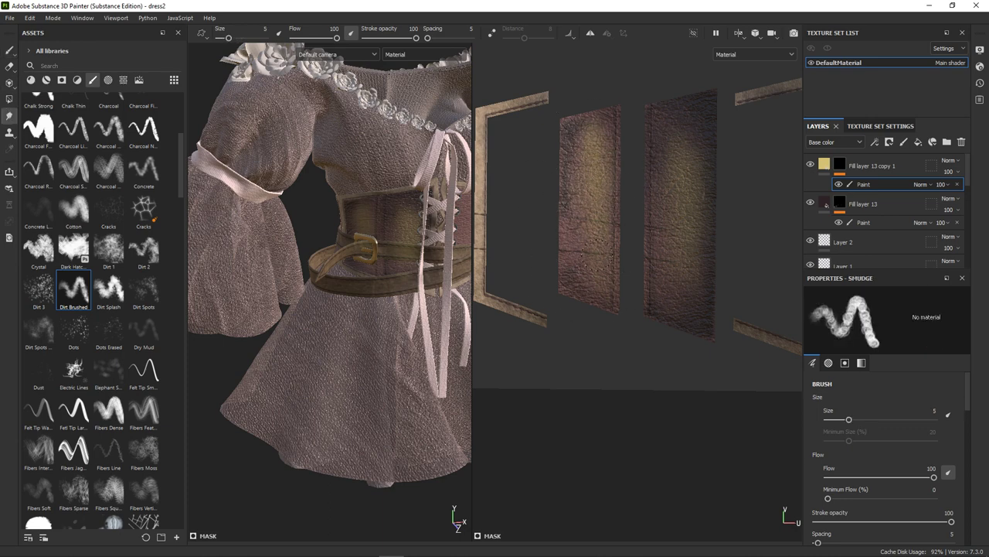
alt+drag(308, 277, 348, 232)
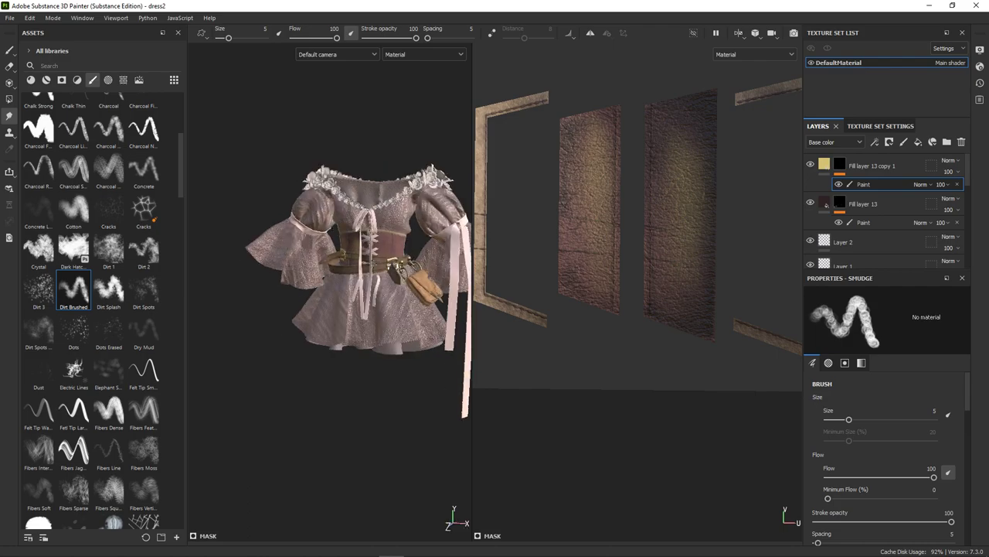
scroll(348, 232, up, 5)
scroll(392, 191, down, 5)
mouse_move(392, 192)
alt+mouse_down()
mouse_move(386, 213)
mouse_move(411, 219)
alt+mouse_up()
Step: Orbit and reframe the model to inspect the shoulder flowers and belt from below
scroll(384, 221, up, 5)
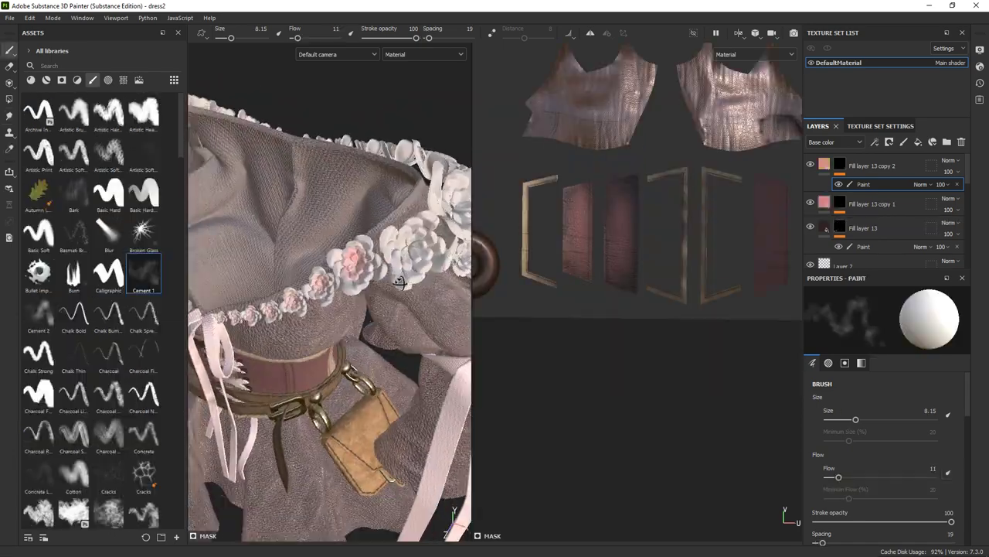
mouse_move(427, 260)
alt+mouse_down()
mouse_move(357, 286)
mouse_move(388, 263)
mouse_move(389, 222)
alt+mouse_up()
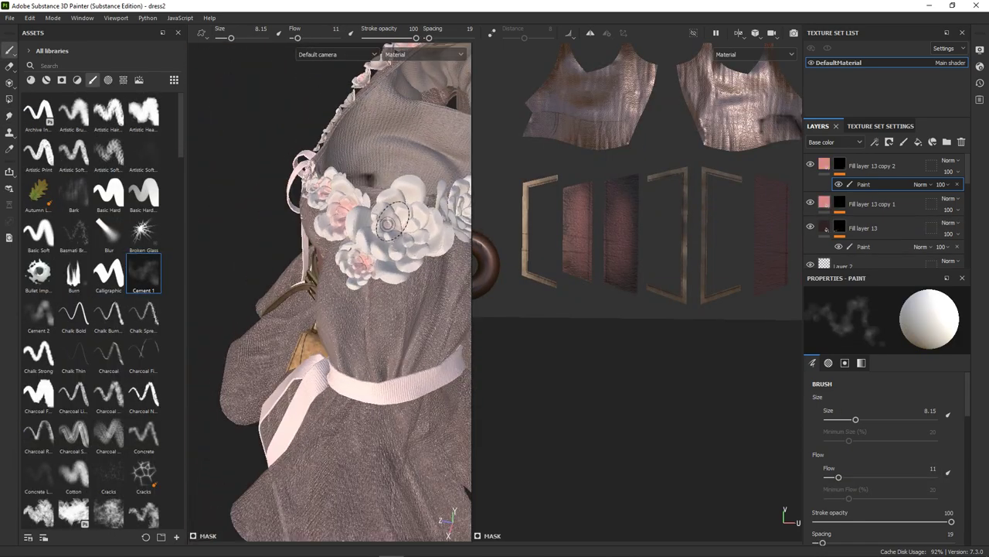
key(f)
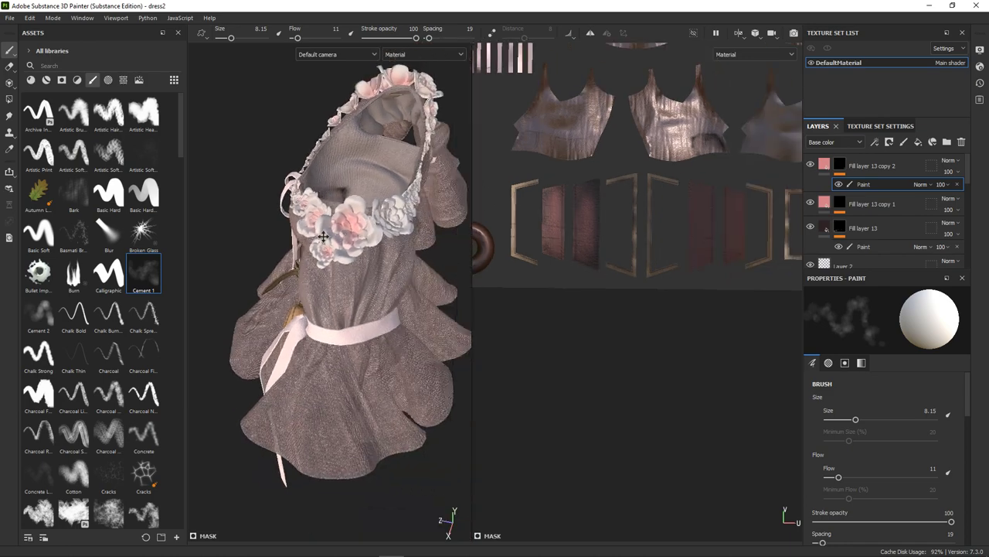
scroll(375, 231, up, 5)
alt+drag(363, 237, 280, 220)
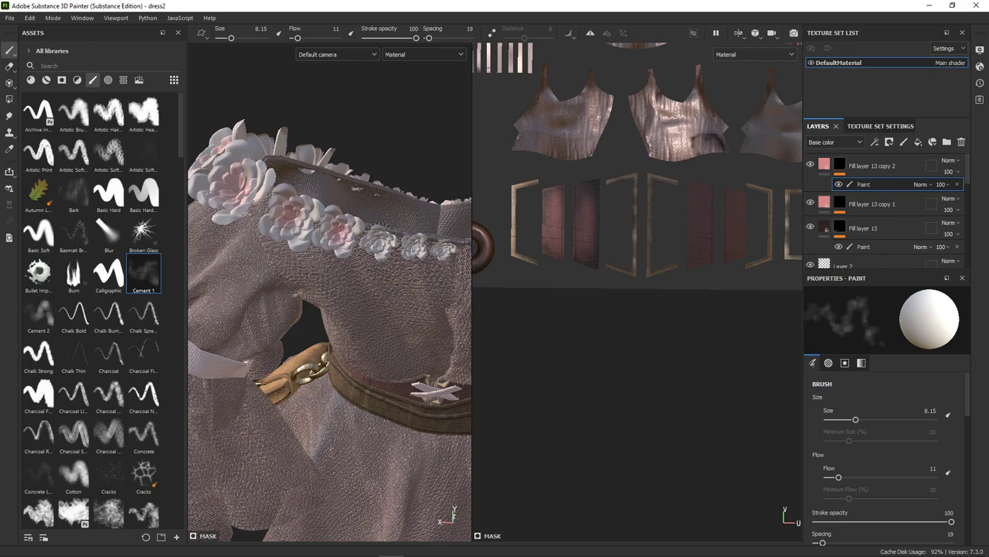